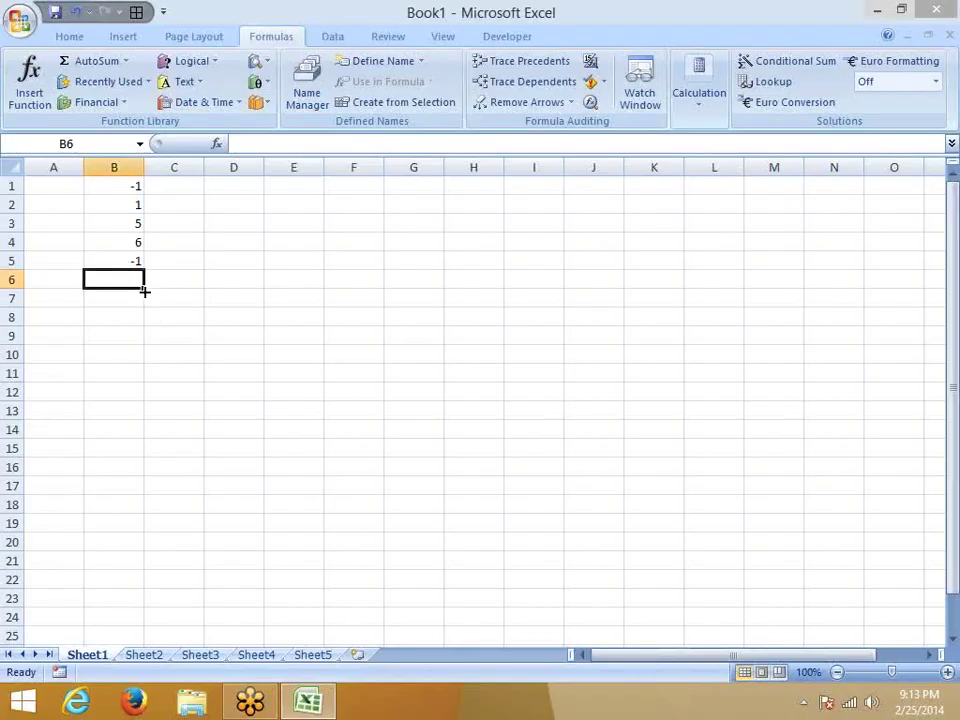
- Enter the remaining sample values -5, -2, -12 and 25 into B6:B9
{"action": "type", "text": "-5"}
{"action": "key", "text": "Return"}
{"action": "type", "text": "-1"}
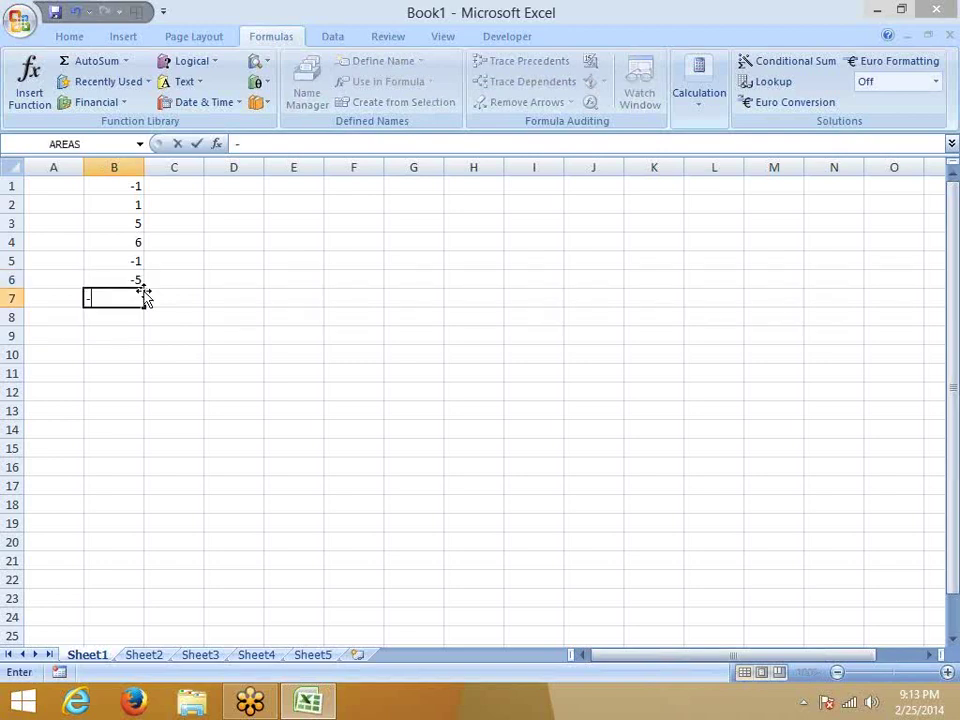
{"action": "type", "text": "2"}
{"action": "key", "text": "Return"}
{"action": "type", "text": "-12"}
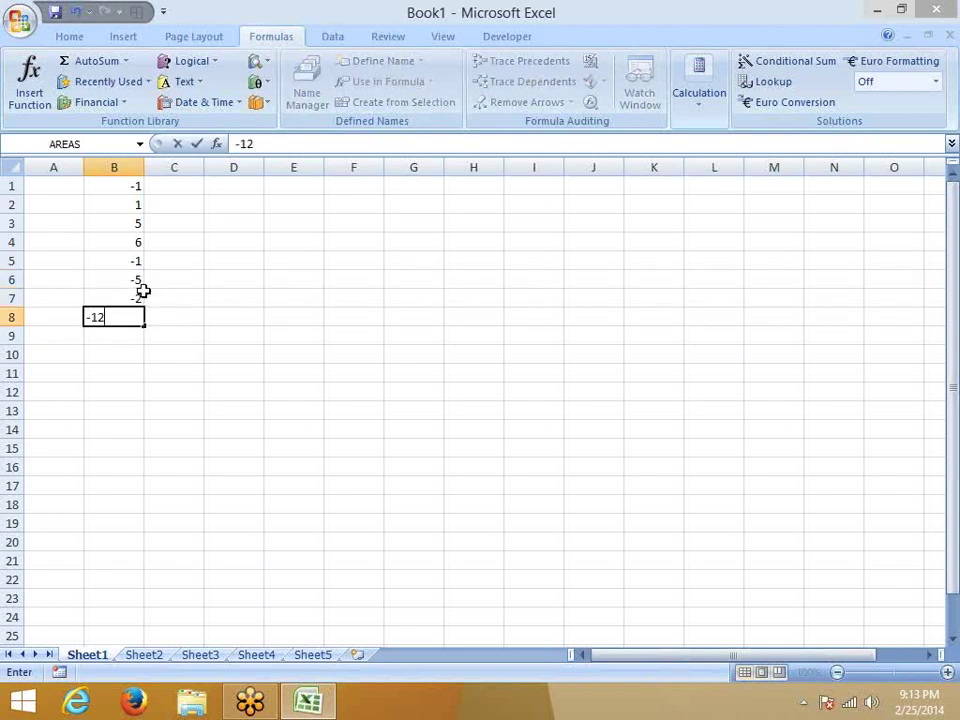
{"action": "key", "text": "Return"}
{"action": "type", "text": "25"}
{"action": "key", "text": "Return"}
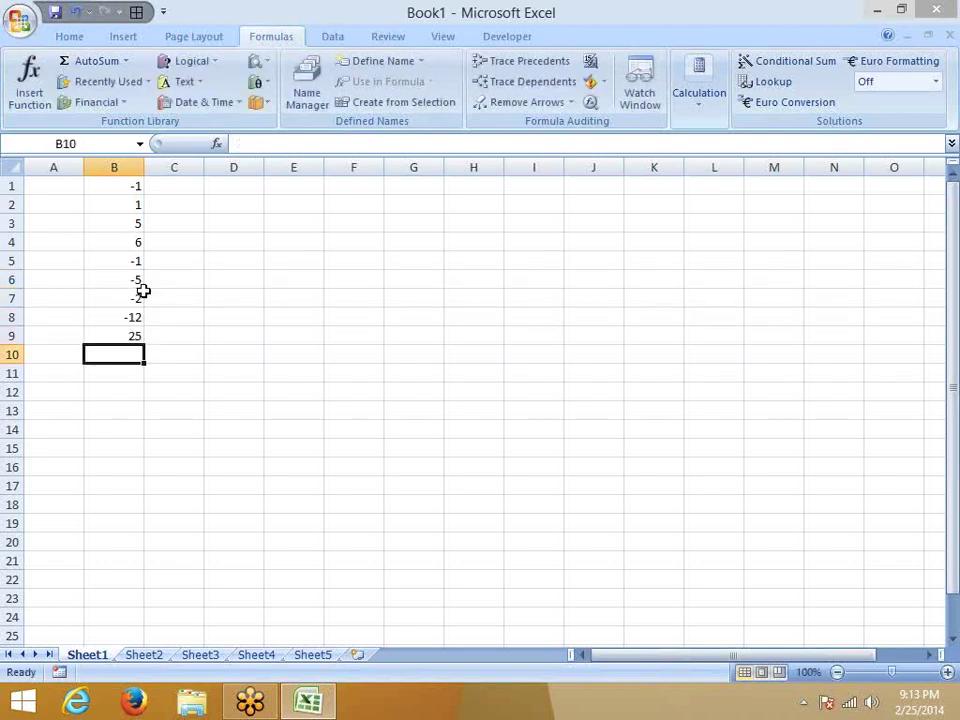
- Enter =ABS(B1) in C1 and fill it down through C9 with Ctrl+D
{"action": "left_click", "coordinate": [175, 180]}
{"action": "type", "text": "="}
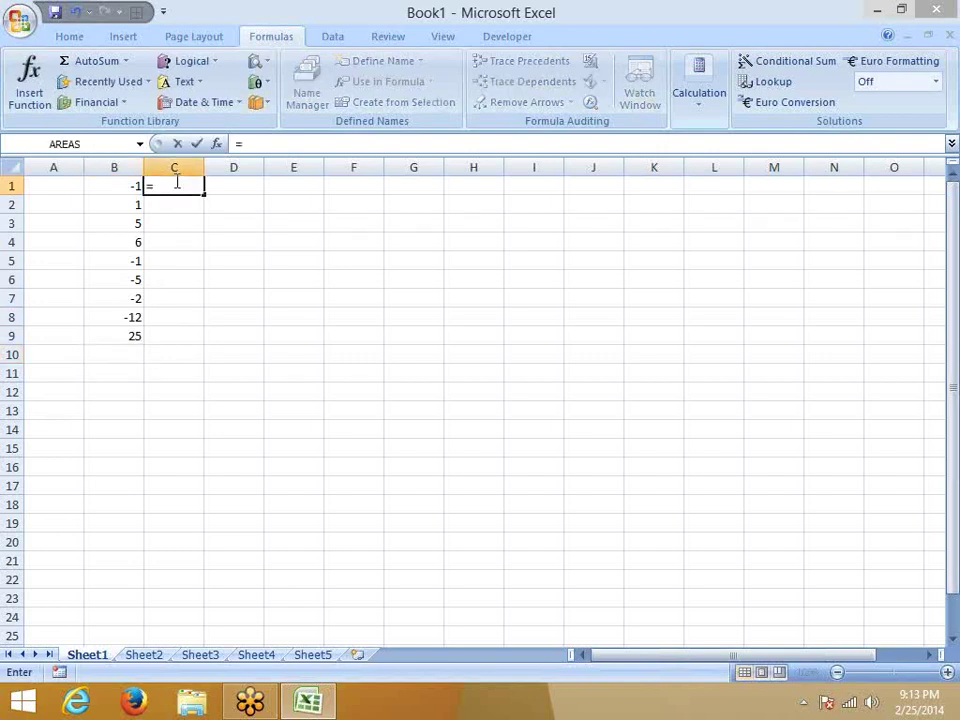
{"action": "type", "text": "abs"}
{"action": "key", "text": "Tab"}
{"action": "key", "text": "Left"}
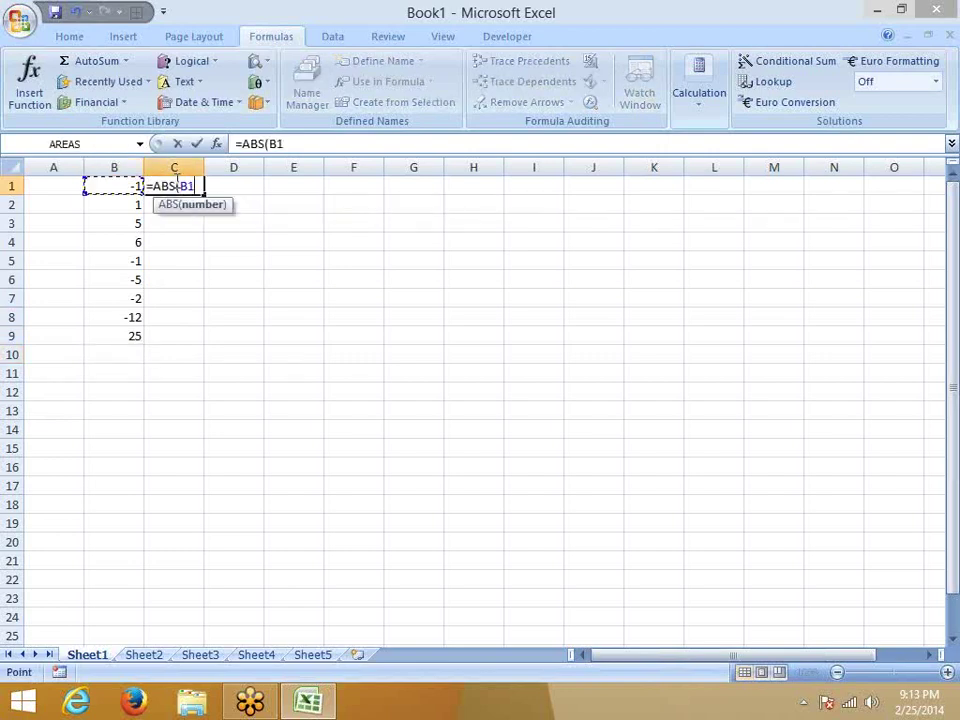
{"action": "key", "text": "Return"}
{"action": "key", "text": "Left"}
{"action": "key", "text": "Down"}
{"action": "key", "text": "Down"}
{"action": "key", "text": "Down"}
{"action": "key", "text": "Right"}
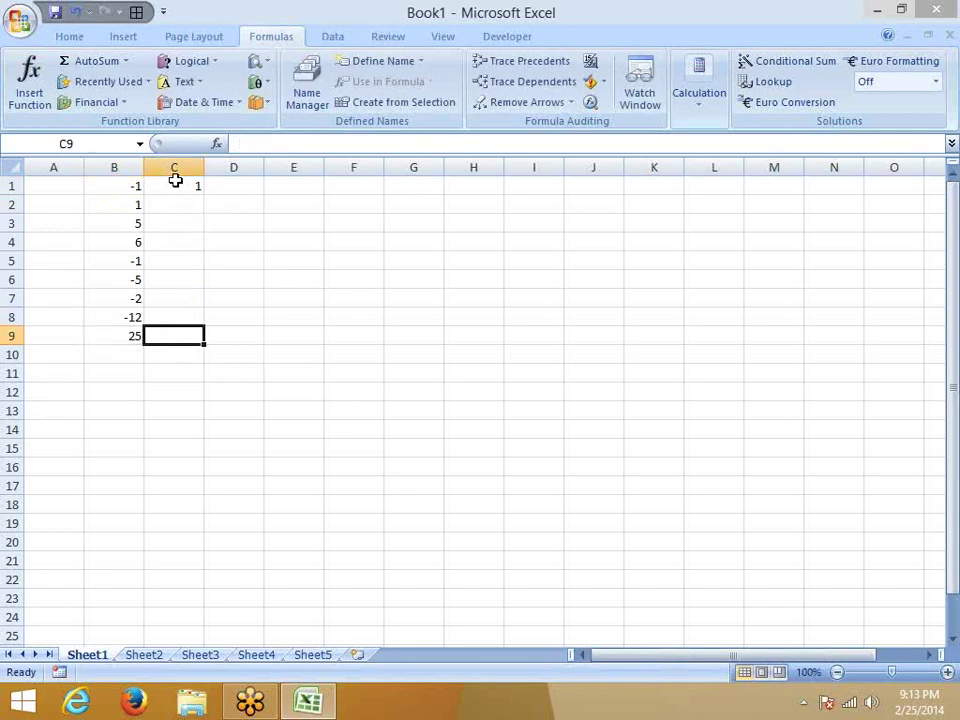
{"action": "key", "text": "ctrl+shift+Up"}
{"action": "key", "text": "ctrl+d"}
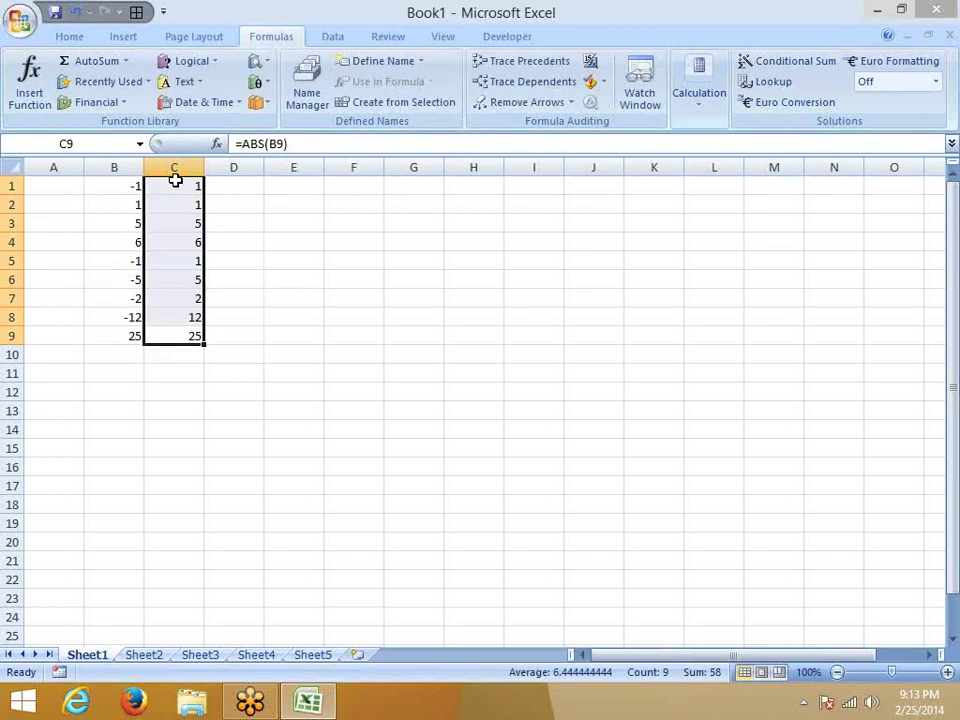
{"action": "left_click", "coordinate": [246, 368]}
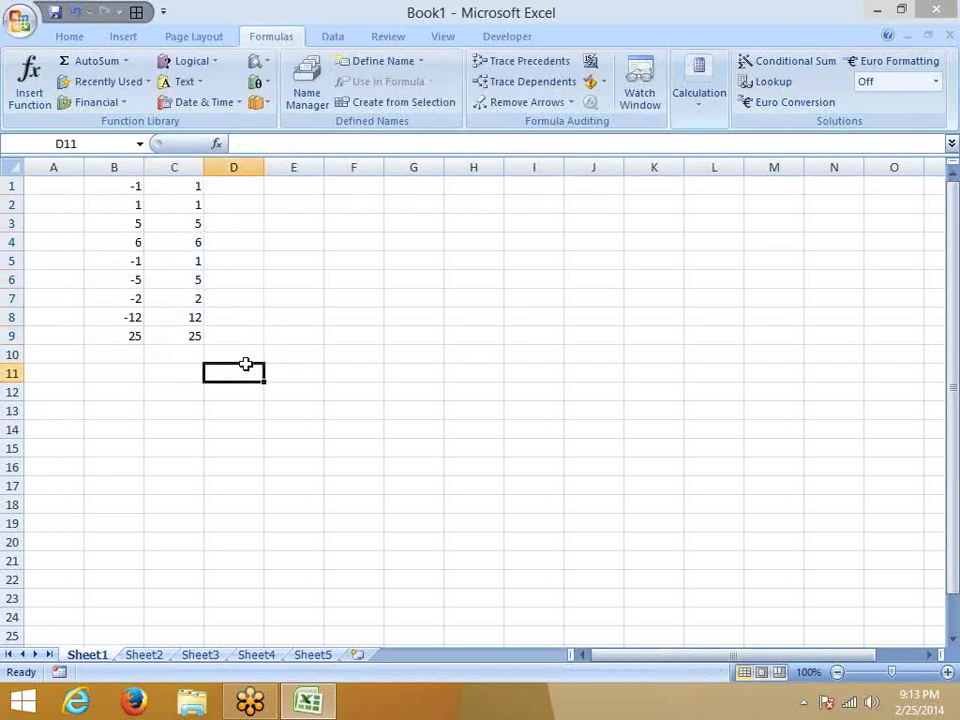
{"action": "type", "text": "-"}
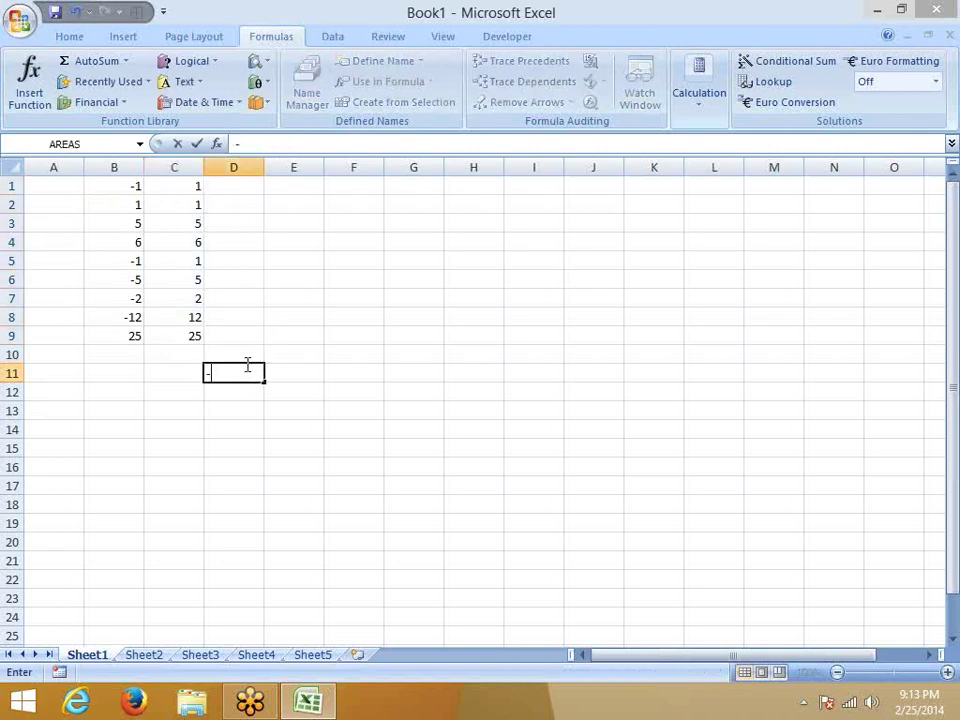
{"action": "type", "text": "5"}
{"action": "key", "text": "Tab"}
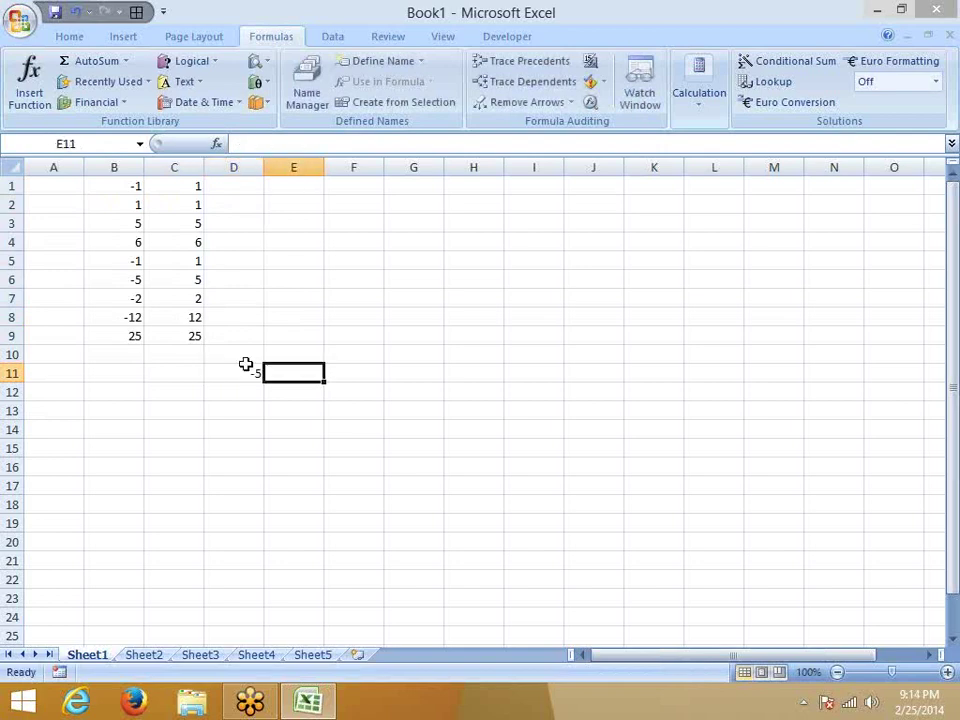
{"action": "type", "text": "-"}
{"action": "left_click", "coordinate": [246, 367]}
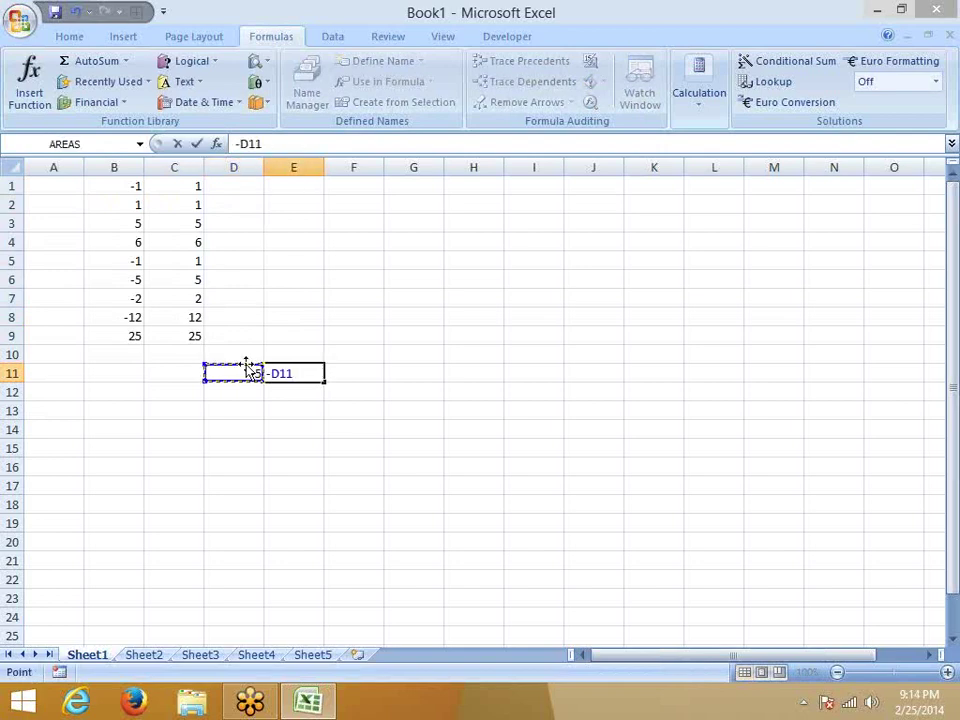
{"action": "key", "text": "Return"}
{"action": "key", "text": "Up"}
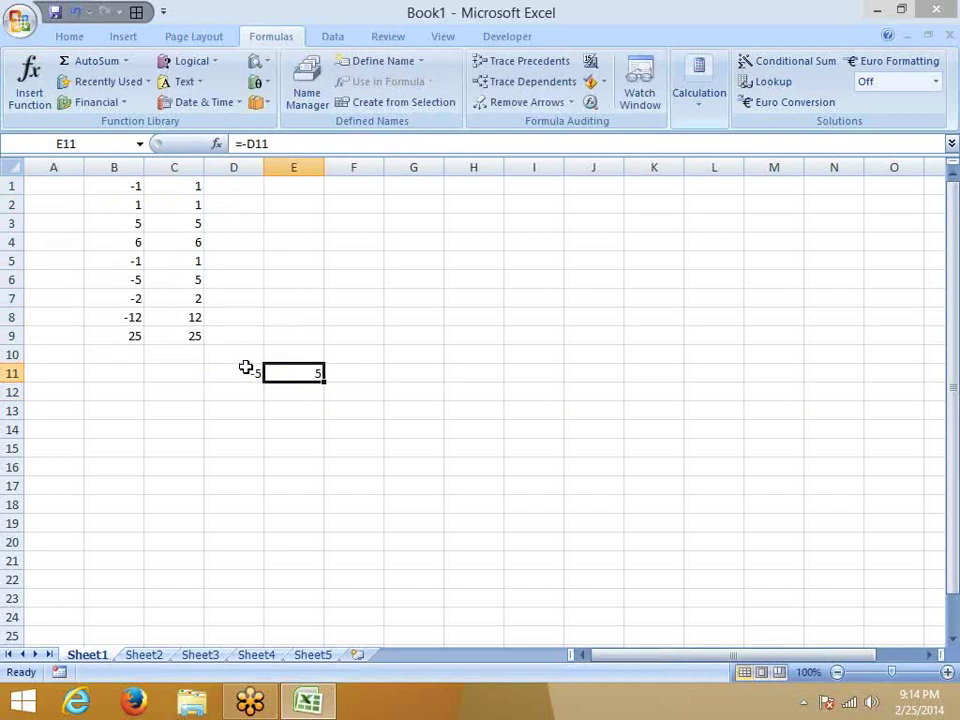
{"action": "left_click", "coordinate": [248, 369]}
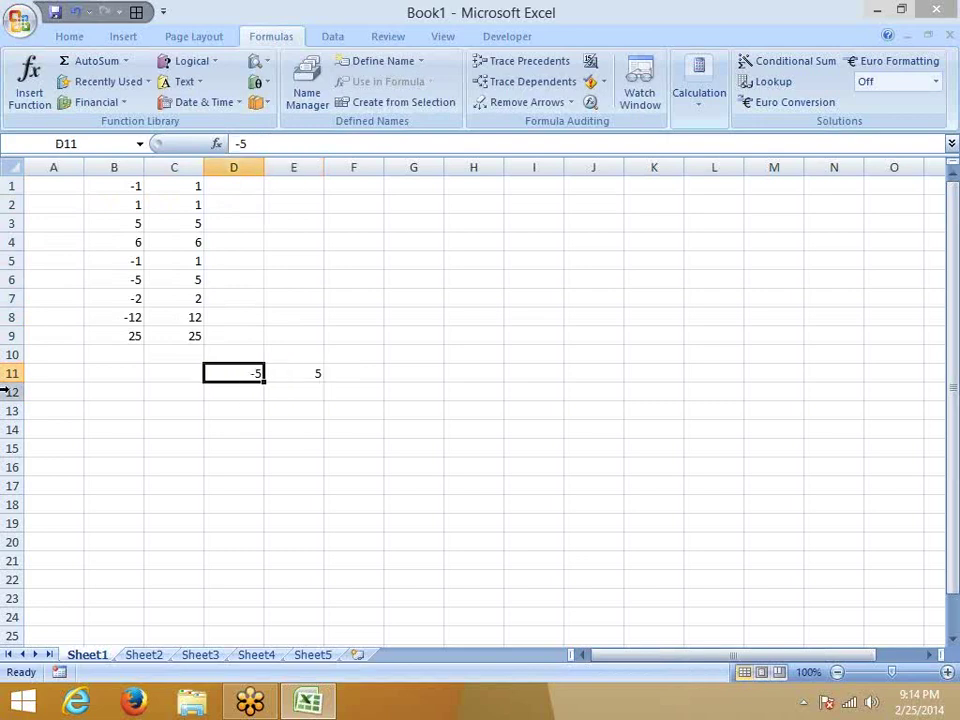
{"action": "type", "text": "5"}
{"action": "key", "text": "Return"}
{"action": "key", "text": "Right"}
{"action": "key", "text": "Up"}
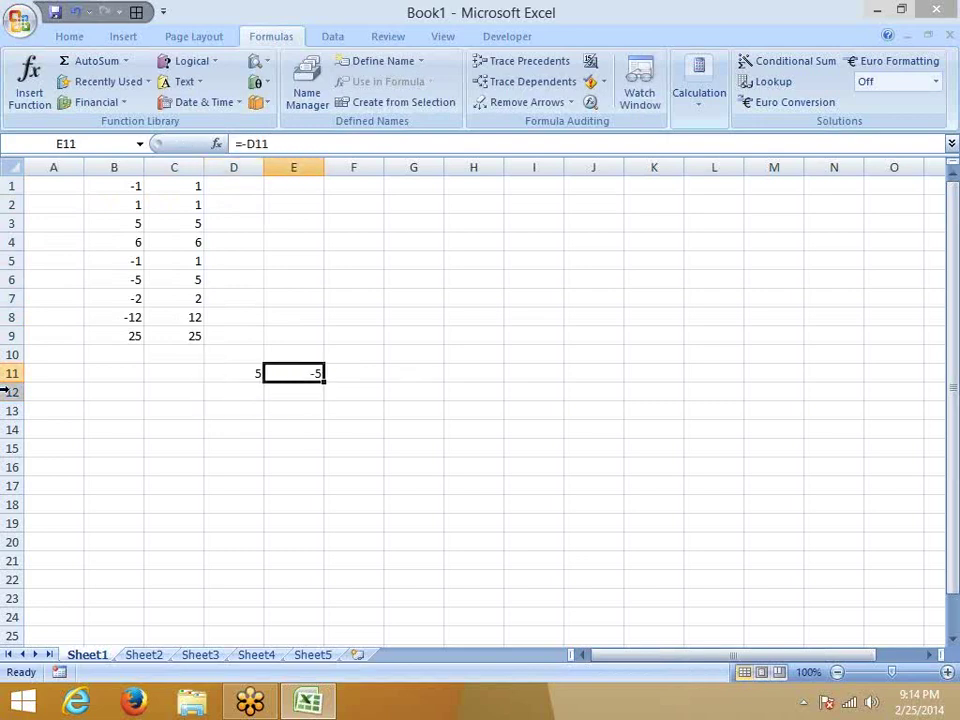
{"action": "key", "text": "Left"}
{"action": "key", "text": "shift+Right"}
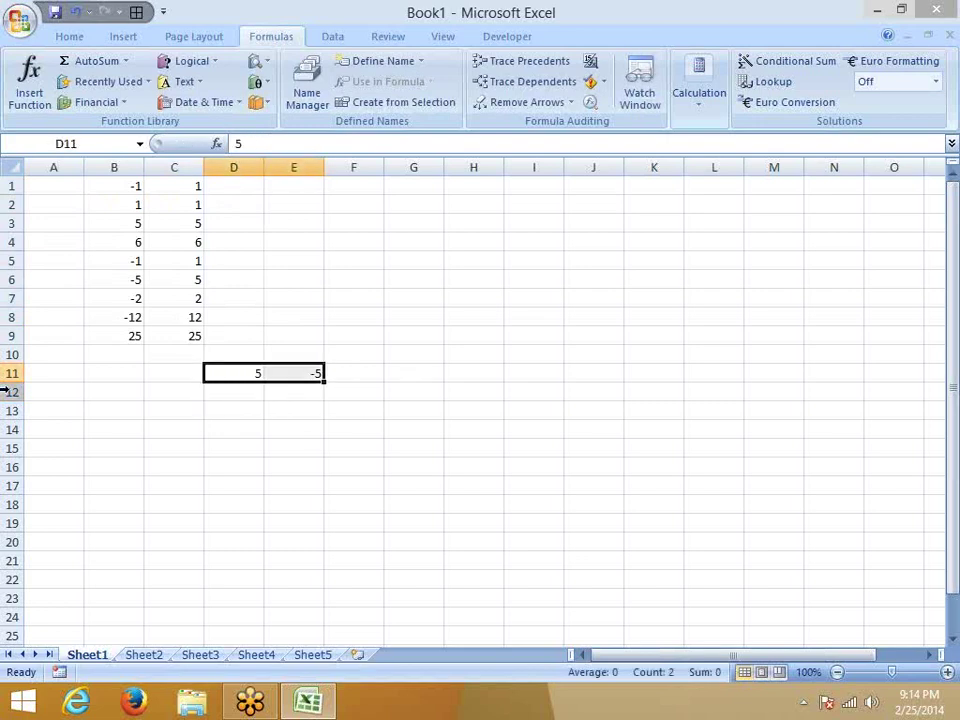
{"action": "key", "text": "Delete"}
{"action": "key", "text": "Left"}
{"action": "key", "text": "Up"}
{"action": "key", "text": "Up"}
{"action": "key", "text": "Up"}
{"action": "key", "text": "Up"}
{"action": "key", "text": "Down"}
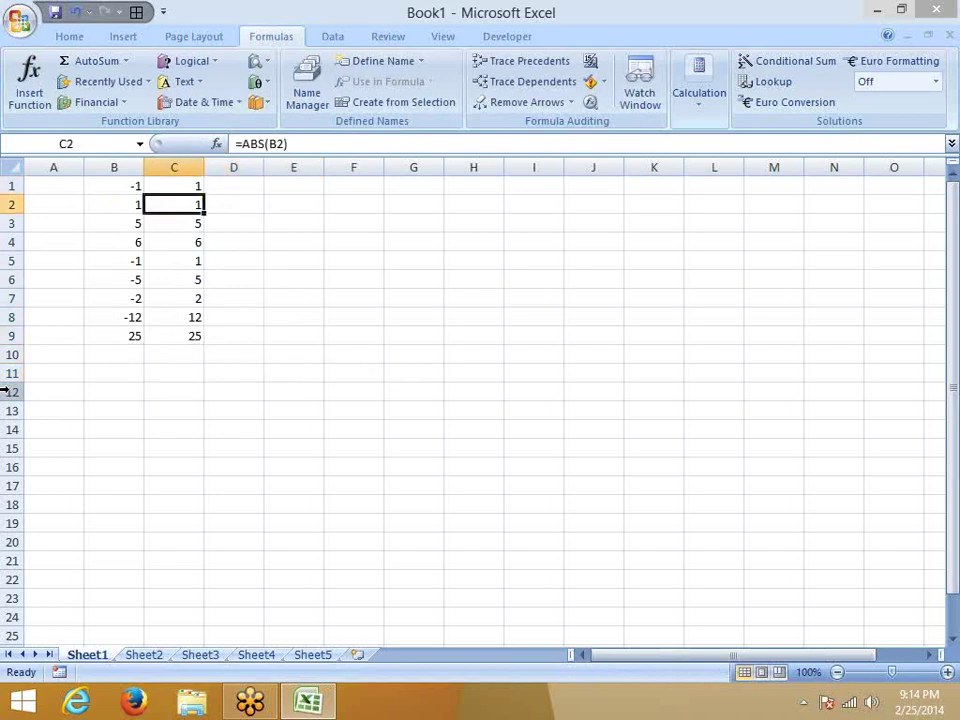
{"action": "key", "text": "Down"}
{"action": "key", "text": "Down"}
{"action": "key", "text": "Down"}
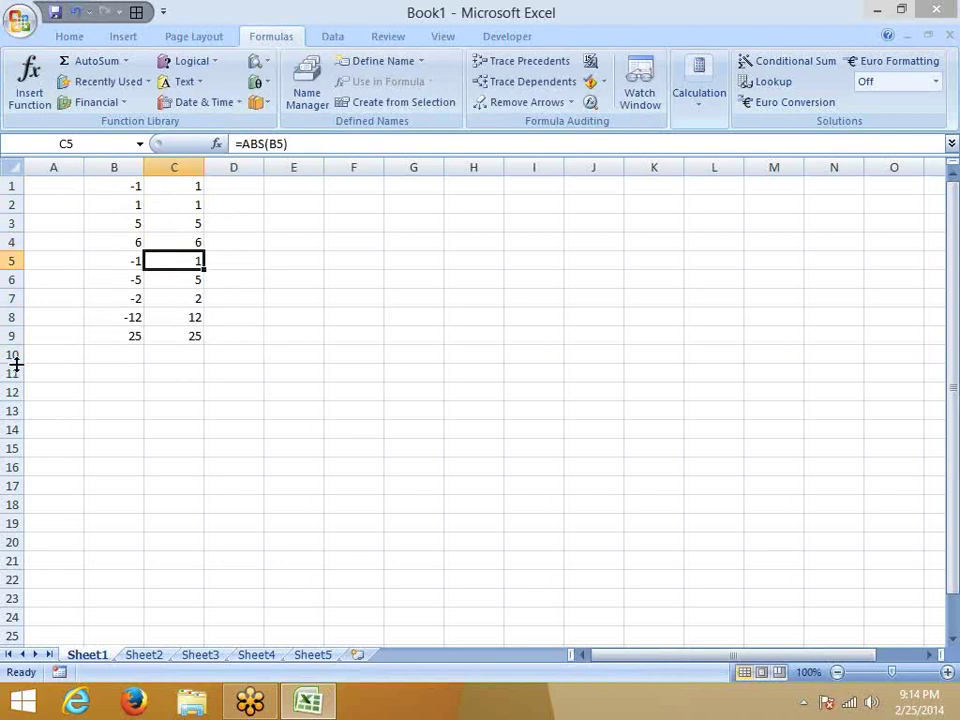
{"action": "left_click", "coordinate": [260, 281]}
{"action": "left_click", "coordinate": [290, 222]}
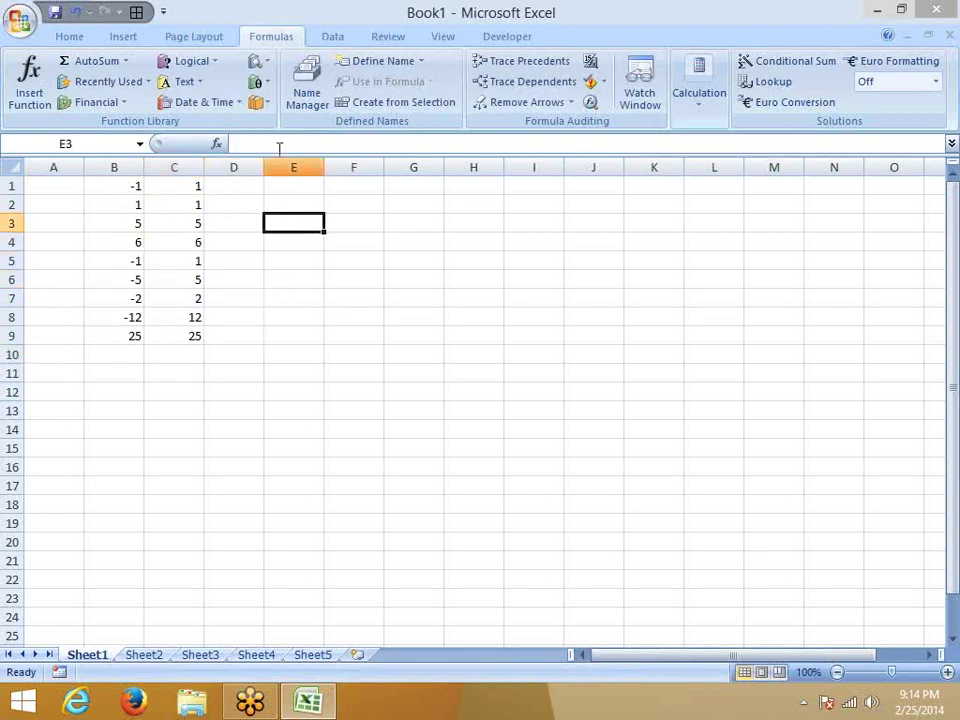
{"action": "left_click", "coordinate": [262, 84]}
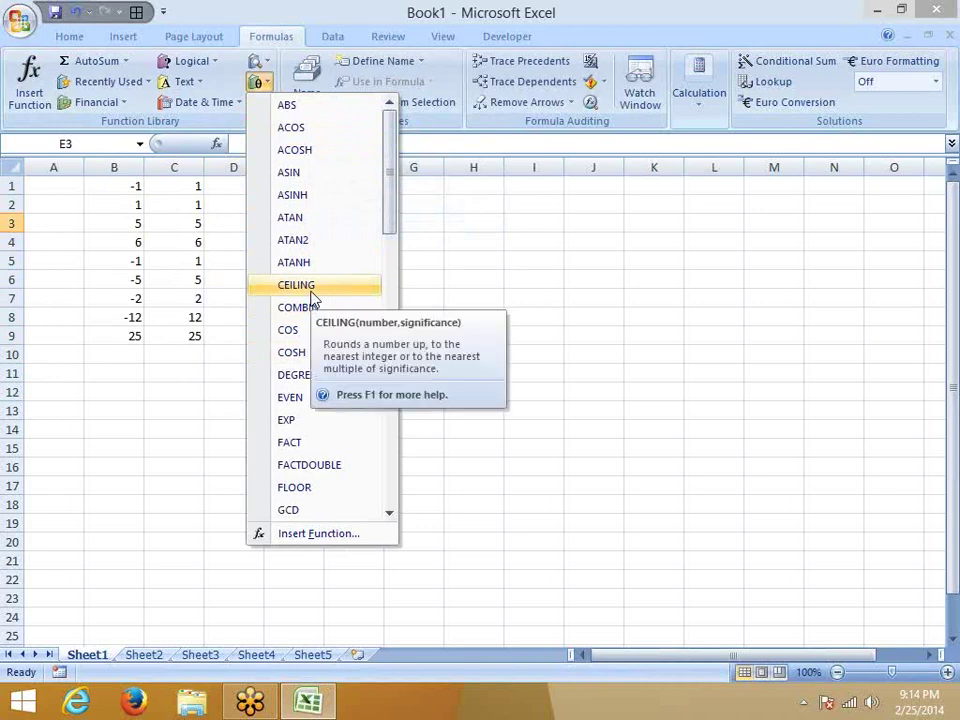
{"action": "scroll", "coordinate": [178, 386], "scroll_direction": "down", "scroll_amount": 3}
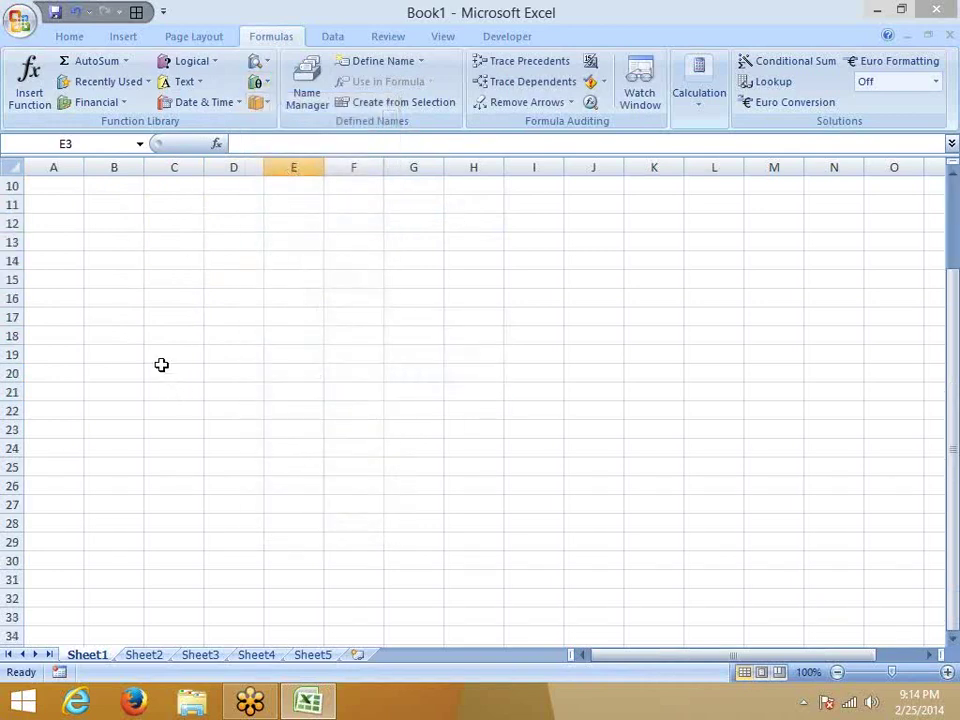
{"action": "scroll", "coordinate": [130, 309], "scroll_direction": "up", "scroll_amount": 1}
{"action": "left_click", "coordinate": [129, 302]}
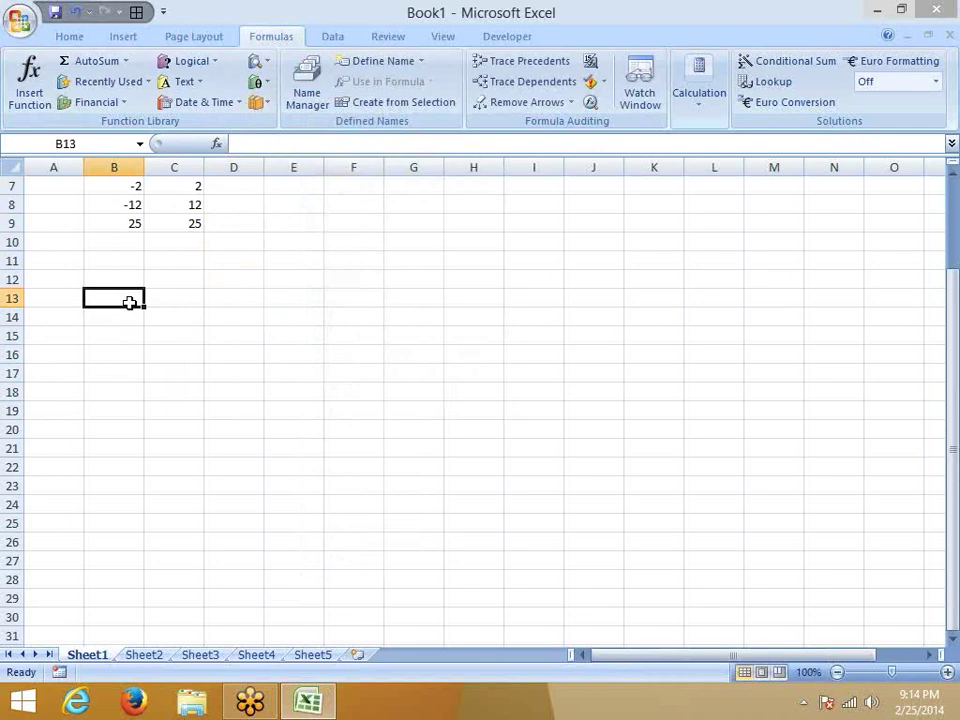
- Clear the accidental date entry from B13
{"action": "type", "text": "1"}
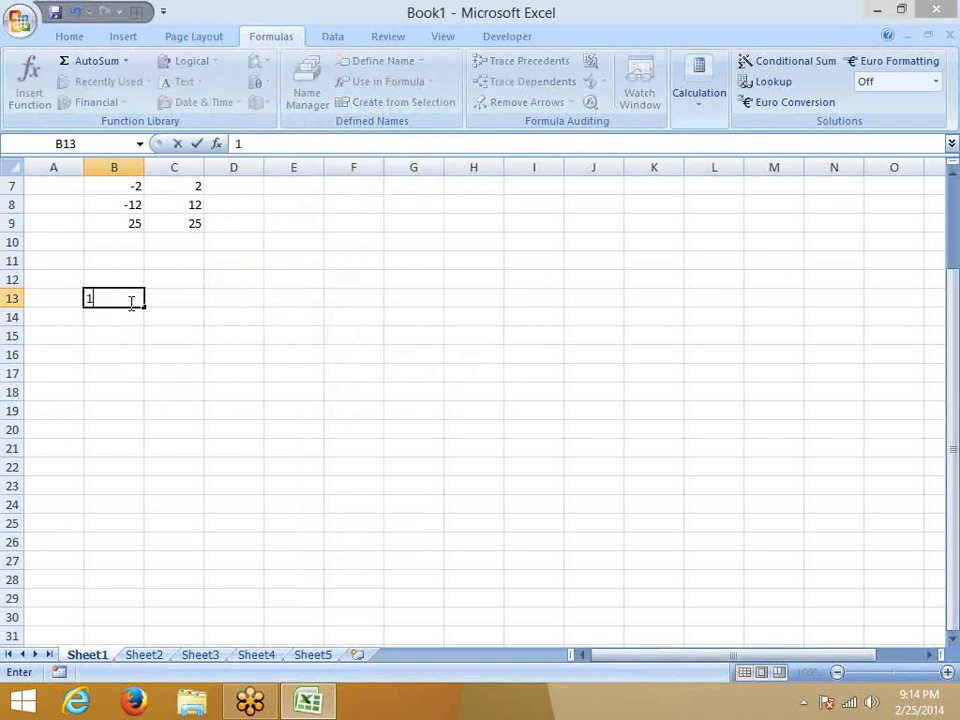
{"action": "type", "text": "-60"}
{"action": "key", "text": "Return"}
{"action": "left_click", "coordinate": [130, 302]}
{"action": "key", "text": "Delete"}
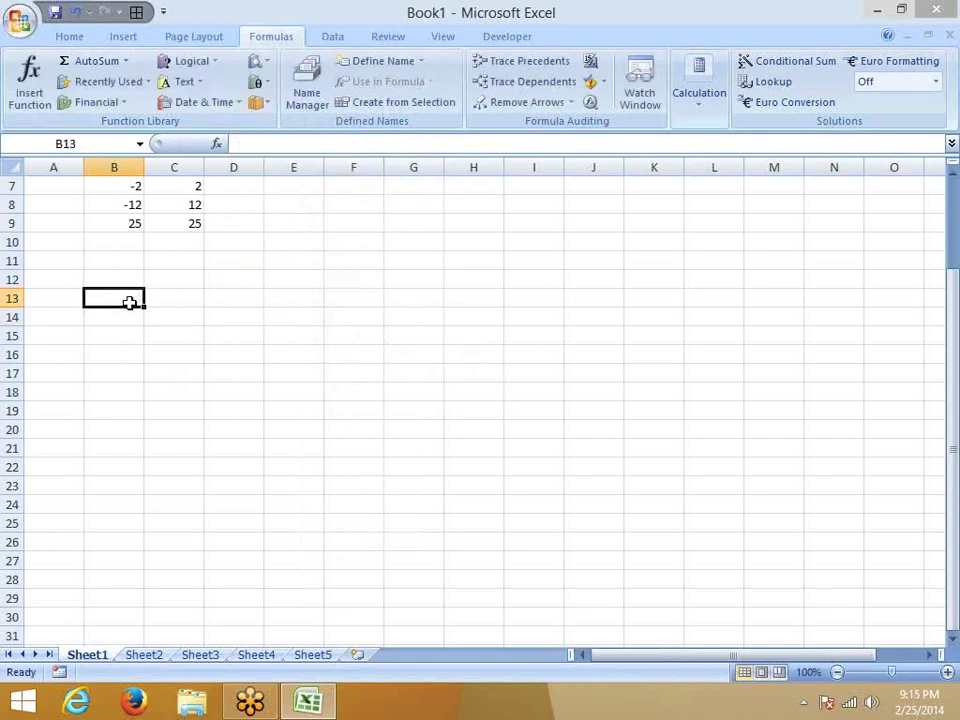
{"action": "key", "text": "Return"}
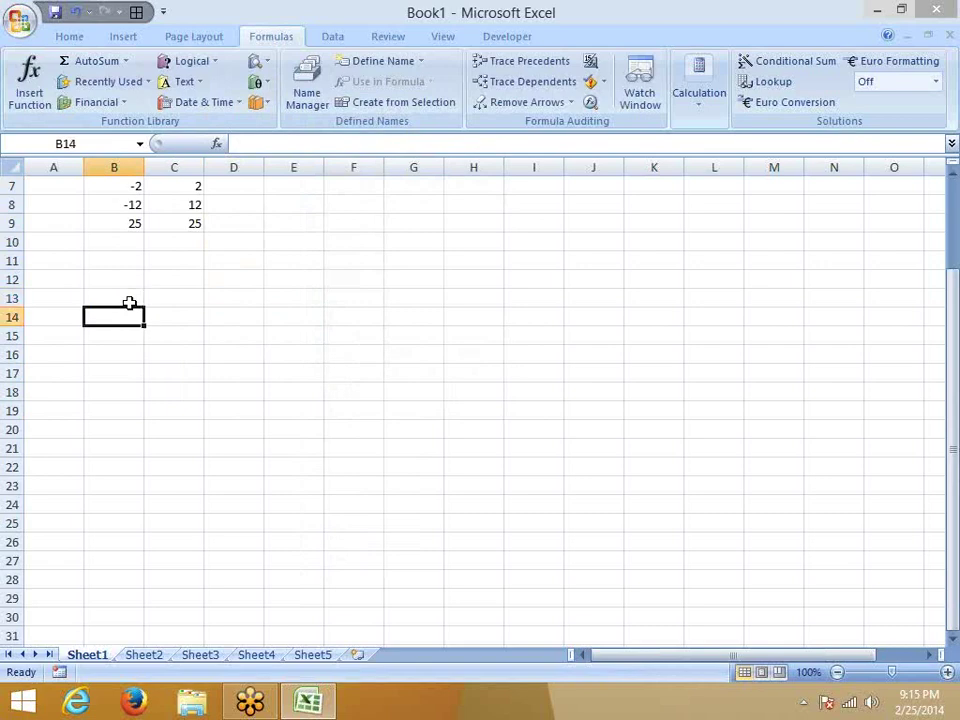
- Type 59 and 60 into B14:C14, then change B14 to 40
{"action": "type", "text": "59"}
{"action": "key", "text": "Tab"}
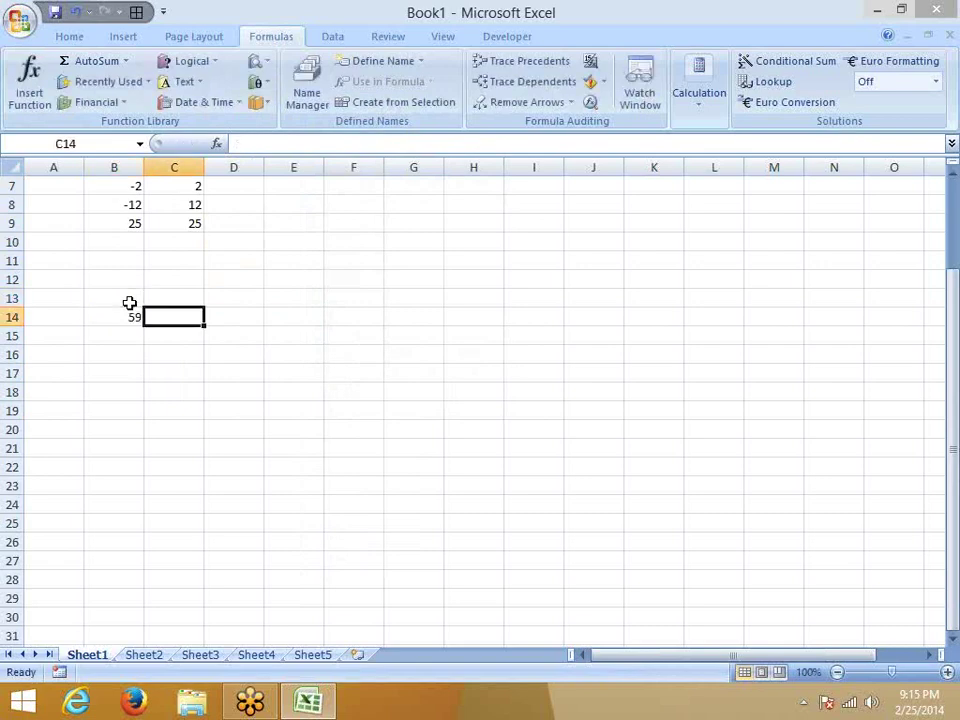
{"action": "type", "text": "60"}
{"action": "key", "text": "shift+Tab"}
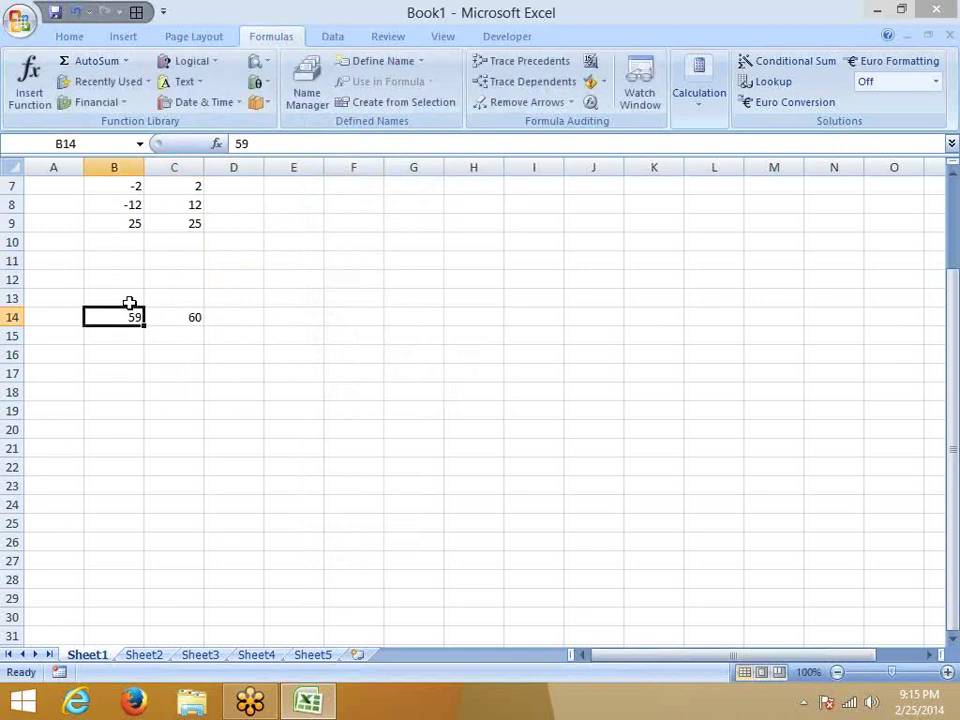
{"action": "type", "text": "40"}
{"action": "key", "text": "Tab"}
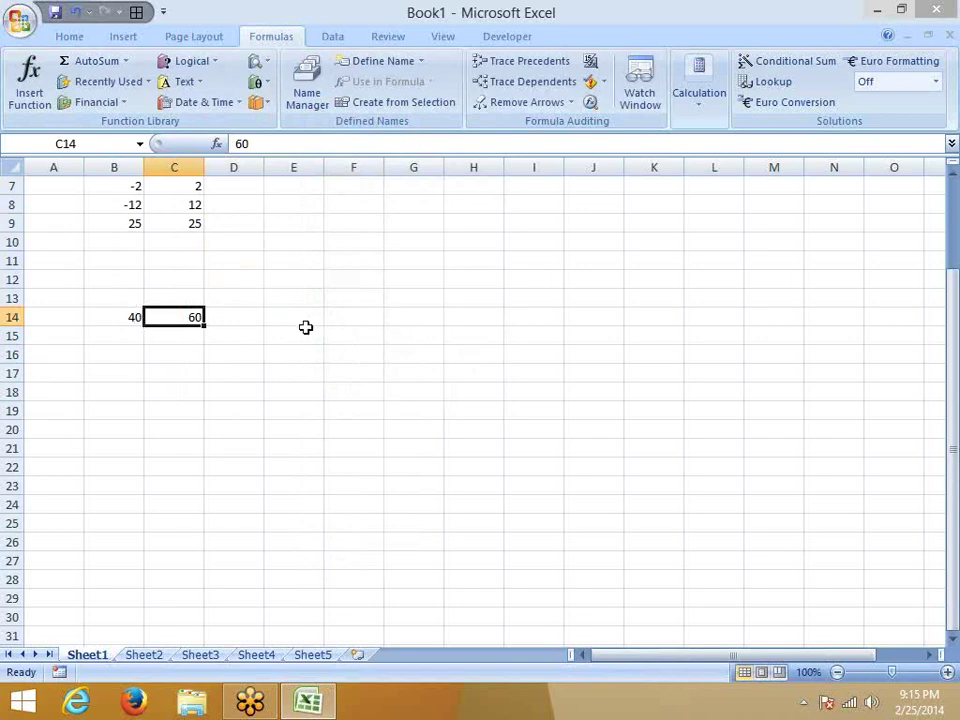
- Enter =CEILING(B14,60) in D15 to round B14 up to a multiple of 60
{"action": "left_click", "coordinate": [135, 317]}
{"action": "left_click", "coordinate": [197, 317]}
{"action": "left_click", "coordinate": [245, 335]}
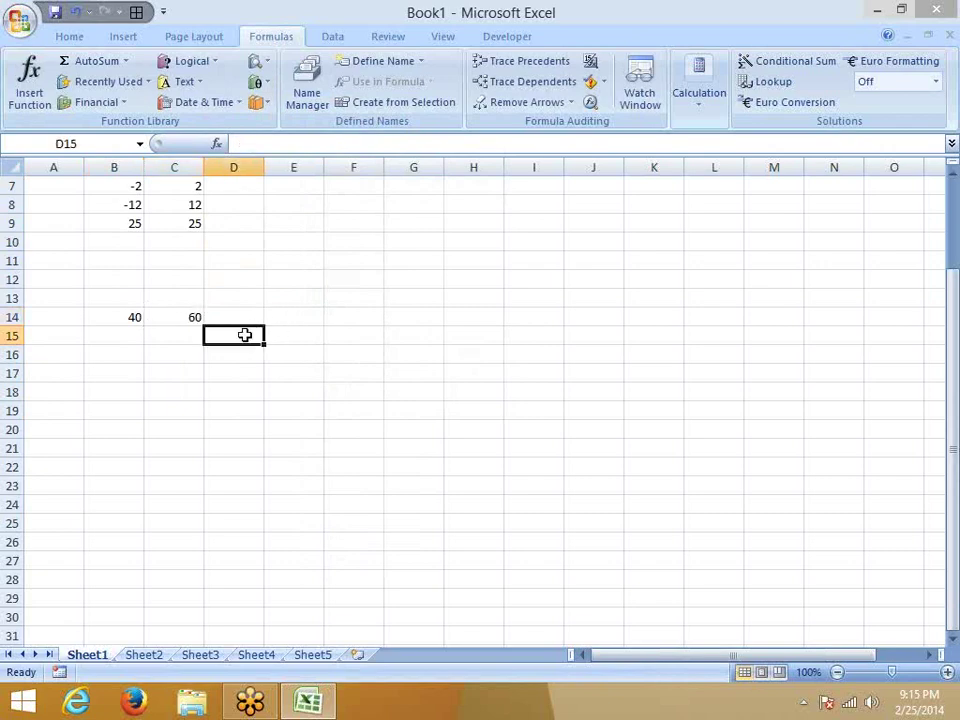
{"action": "type", "text": "=ce"}
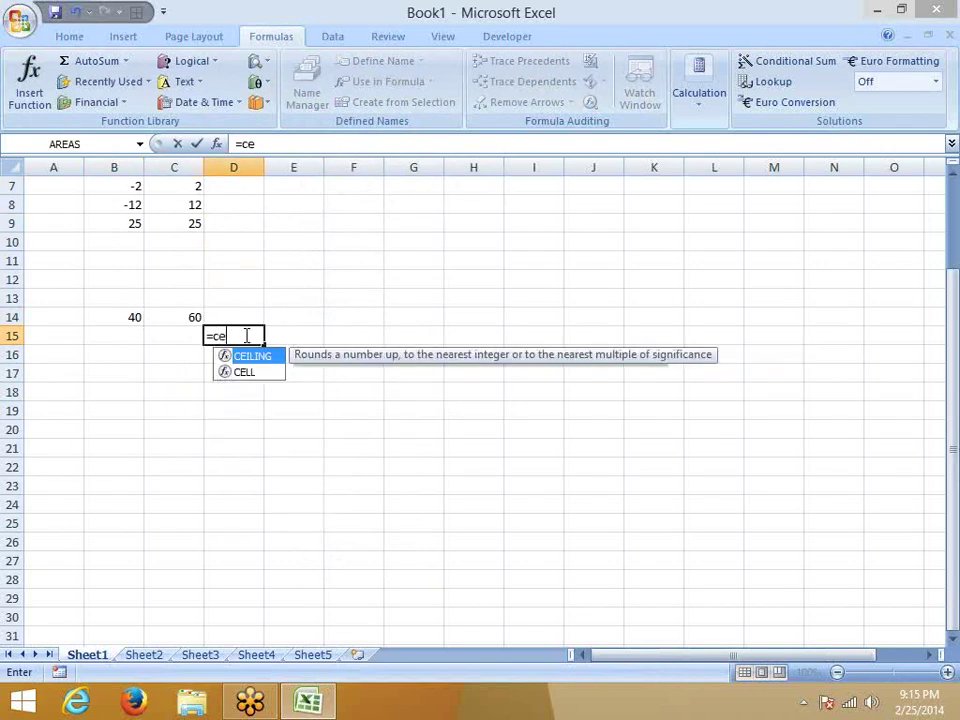
{"action": "key", "text": "Tab"}
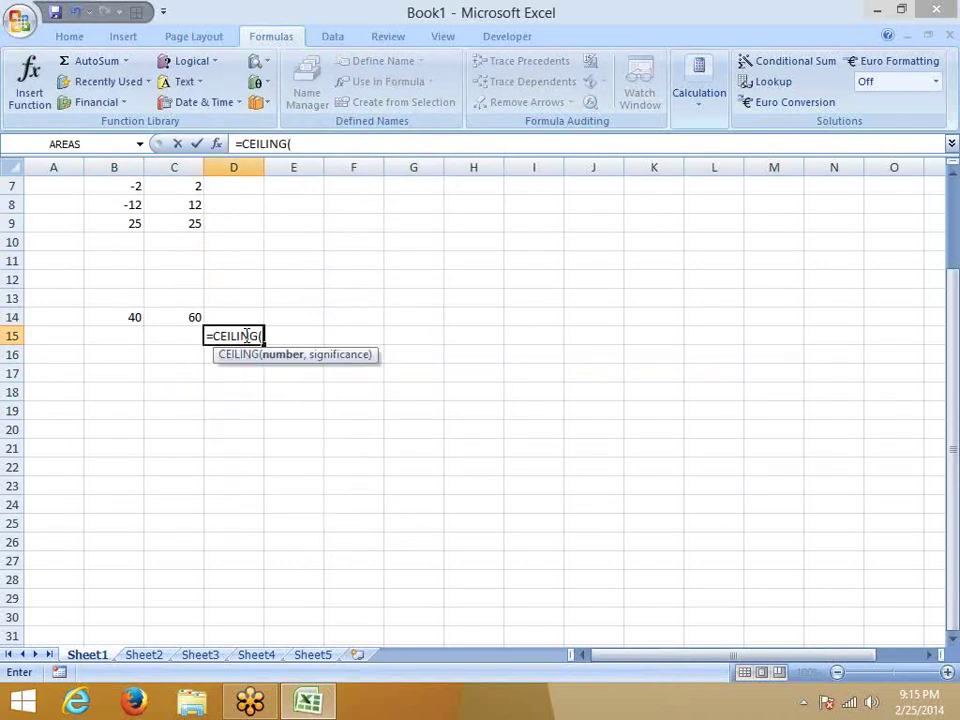
{"action": "left_click", "coordinate": [135, 318]}
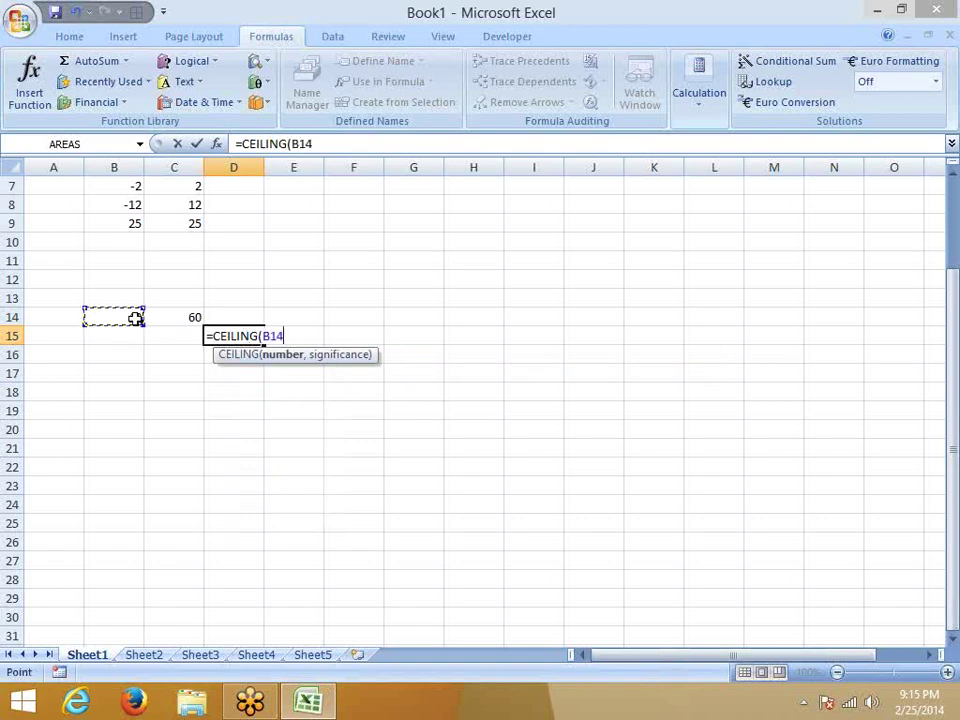
{"action": "type", "text": ",60"}
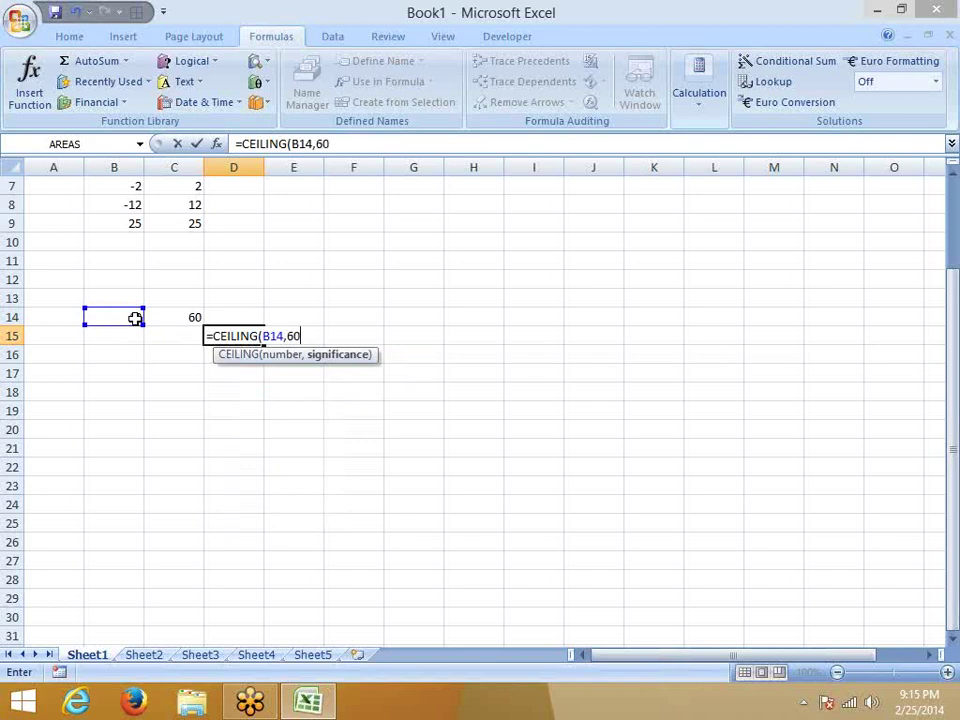
{"action": "key", "text": "Return"}
- Try test values 1, 40, 55 and finally 61 in B14, leaving D15 at 120
{"action": "left_click", "coordinate": [135, 318]}
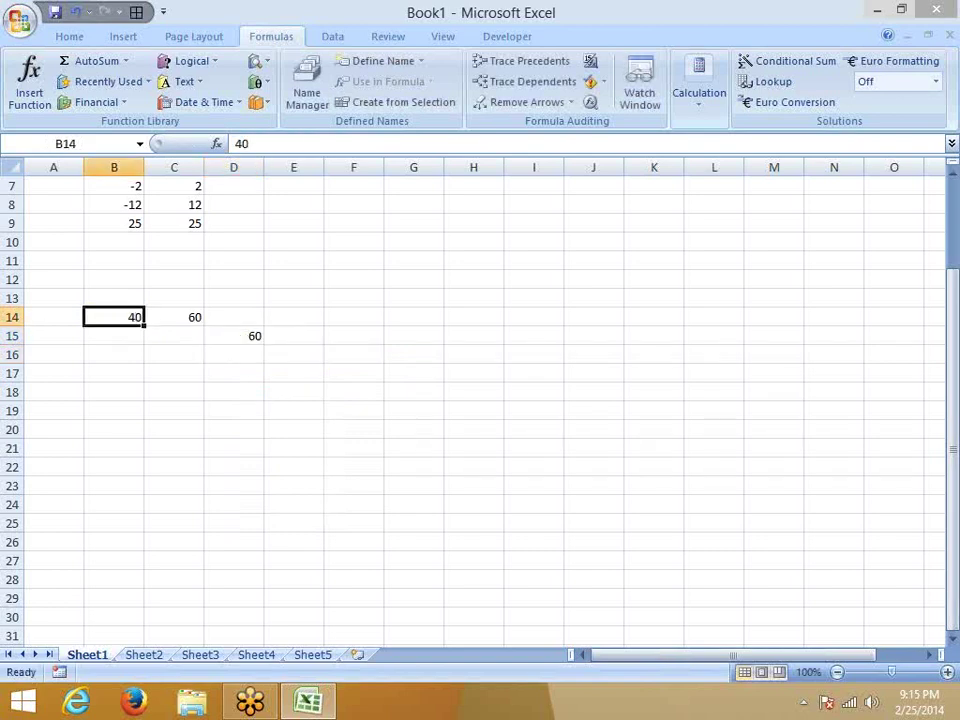
{"action": "type", "text": "1"}
{"action": "key", "text": "Return"}
{"action": "left_click", "coordinate": [233, 336]}
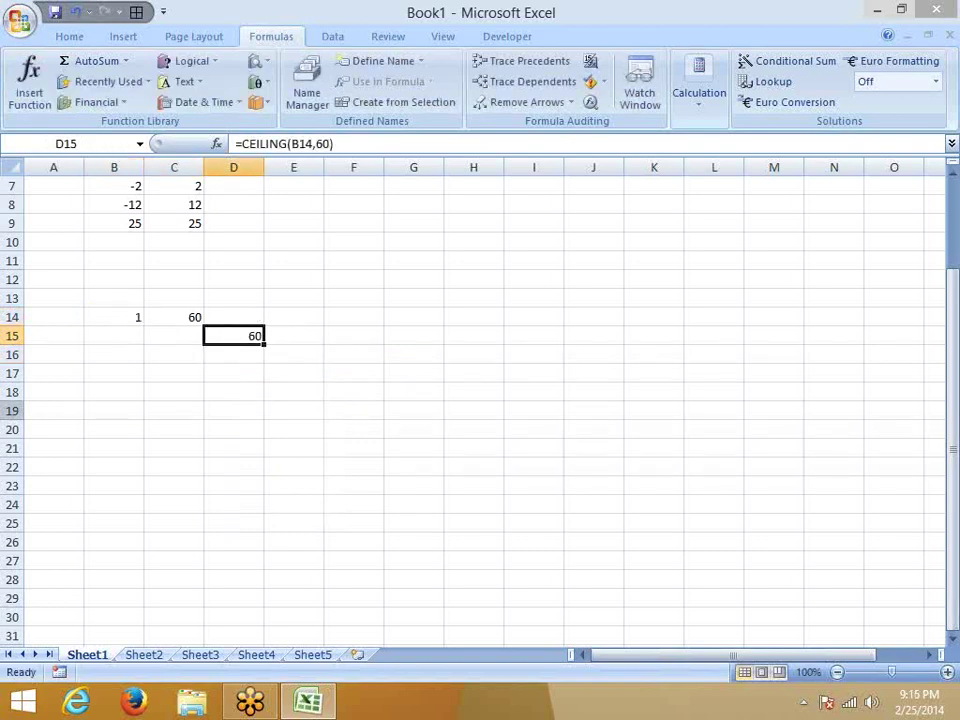
{"action": "left_click", "coordinate": [174, 336]}
{"action": "left_click", "coordinate": [114, 317]}
{"action": "type", "text": "40"}
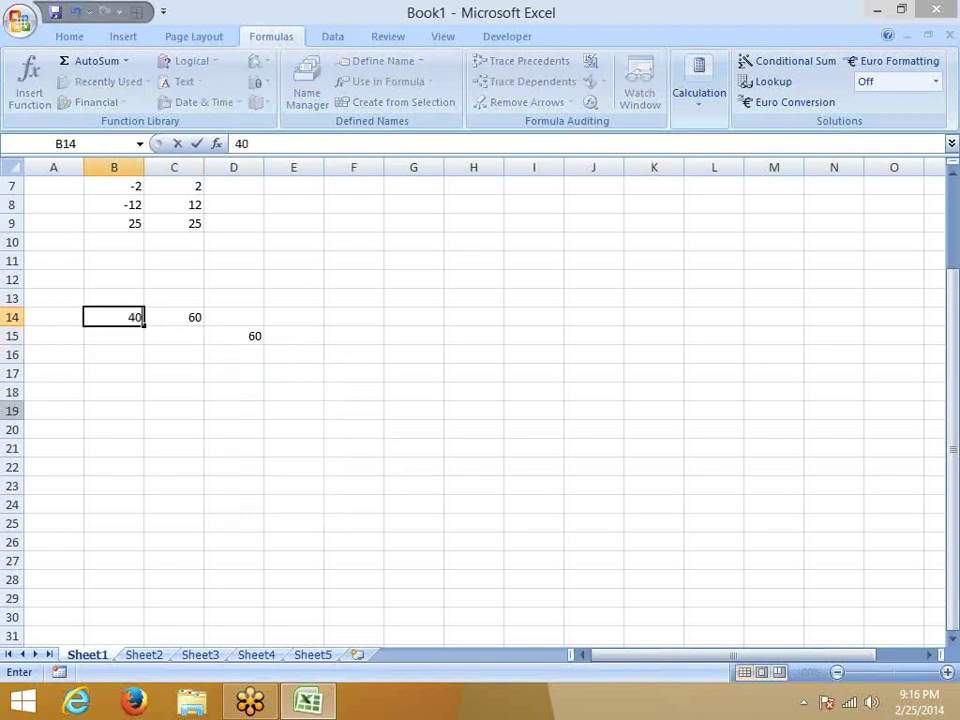
{"action": "key", "text": "ctrl+Return"}
{"action": "type", "text": "55"}
{"action": "key", "text": "ctrl+Return"}
{"action": "type", "text": "6"}
{"action": "type", "text": "1"}
{"action": "key", "text": "Return"}
{"action": "left_click", "coordinate": [233, 336]}
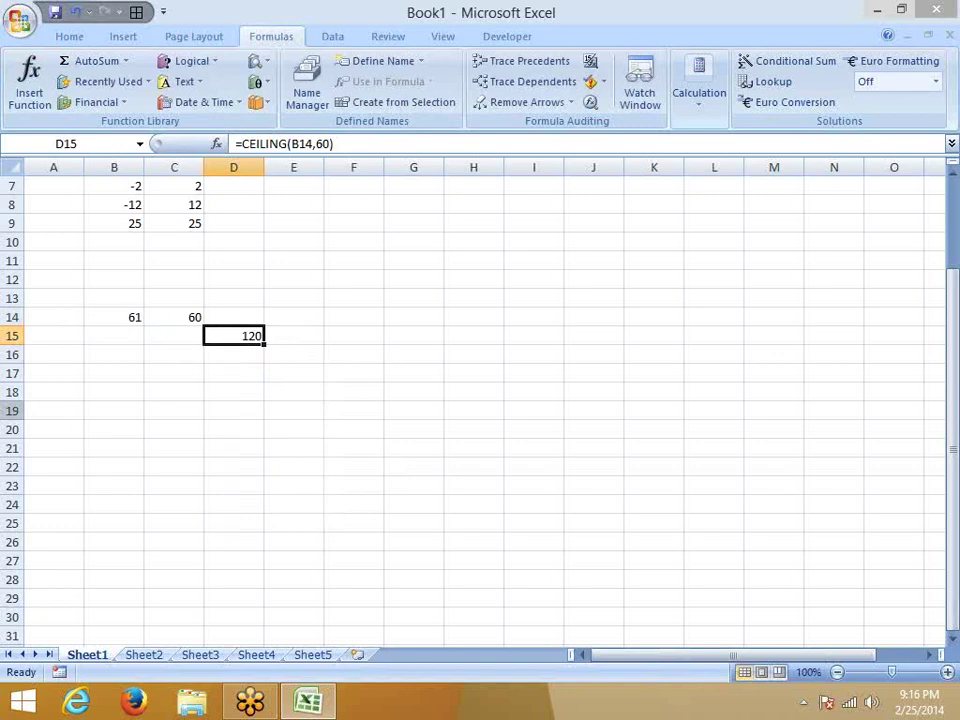
- Enter trial values in row 17, ending with 26 in C17 and 30 in D17
{"action": "left_click", "coordinate": [234, 373]}
{"action": "left_click", "coordinate": [174, 373]}
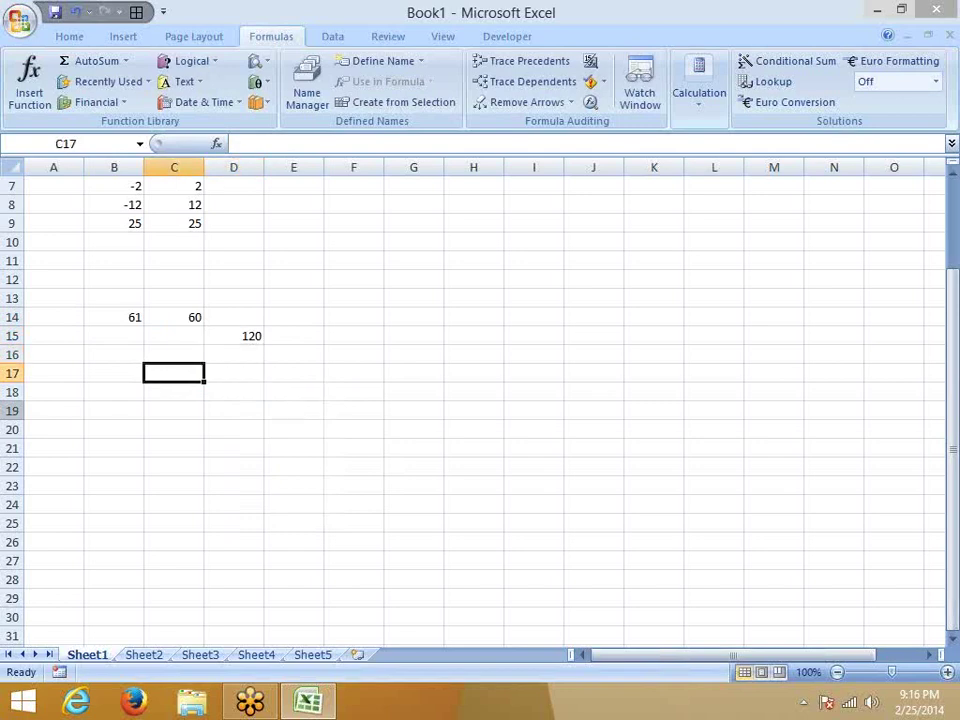
{"action": "type", "text": "2"}
{"action": "key", "text": "Tab"}
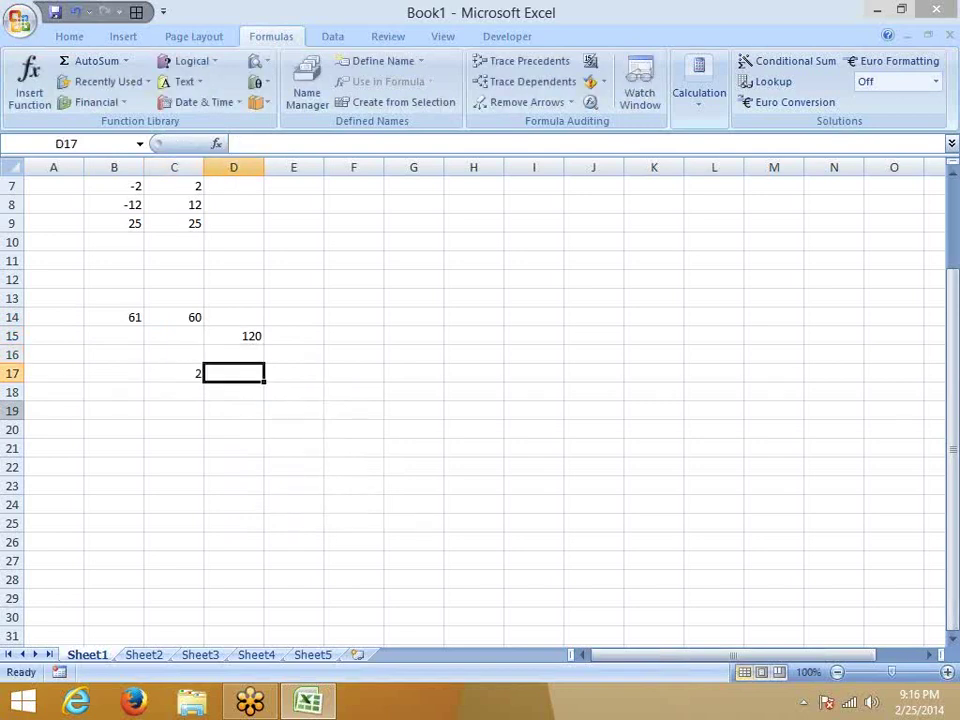
{"action": "left_click", "coordinate": [174, 373]}
{"action": "type", "text": "21"}
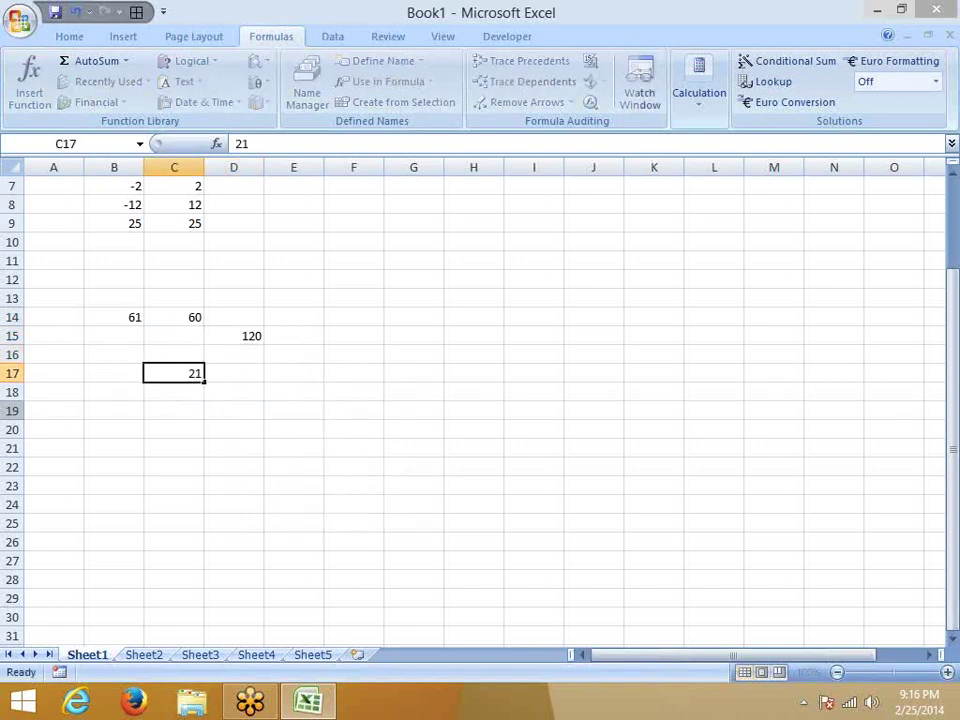
{"action": "key", "text": "Tab"}
{"action": "type", "text": "25"}
{"action": "key", "text": "Tab"}
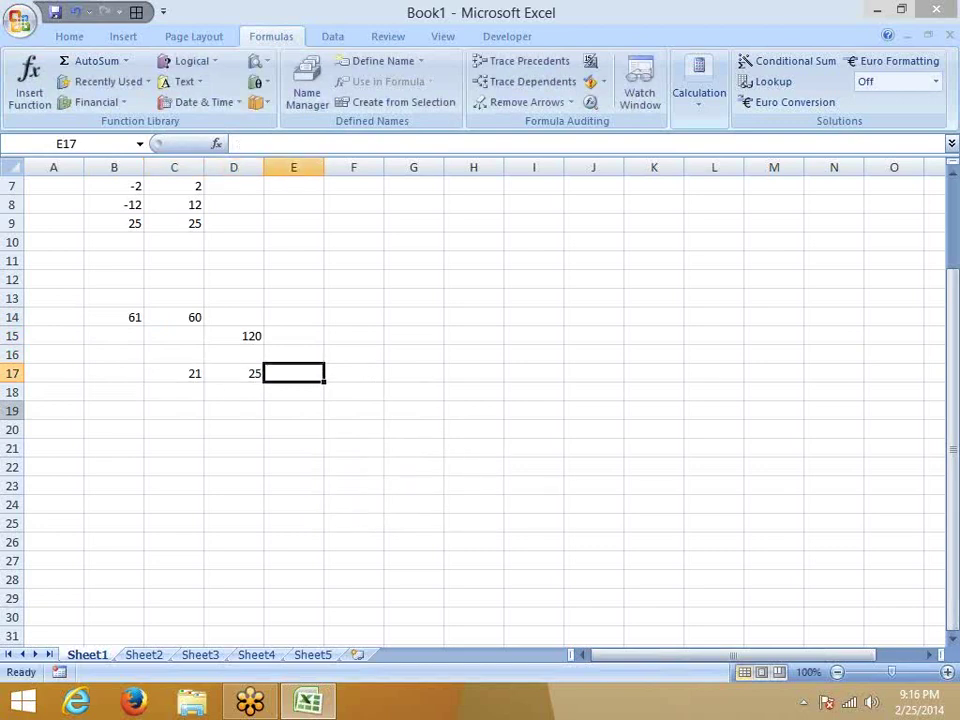
{"action": "left_click", "coordinate": [233, 373]}
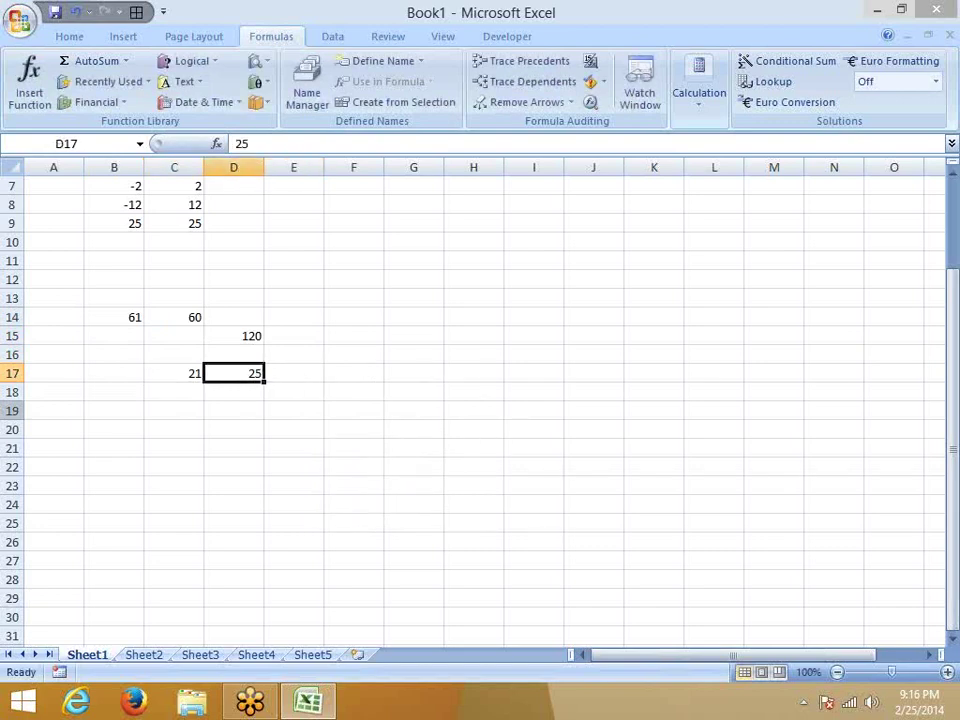
{"action": "left_click", "coordinate": [174, 373]}
{"action": "type", "text": "26"}
{"action": "key", "text": "Tab"}
{"action": "type", "text": "3"}
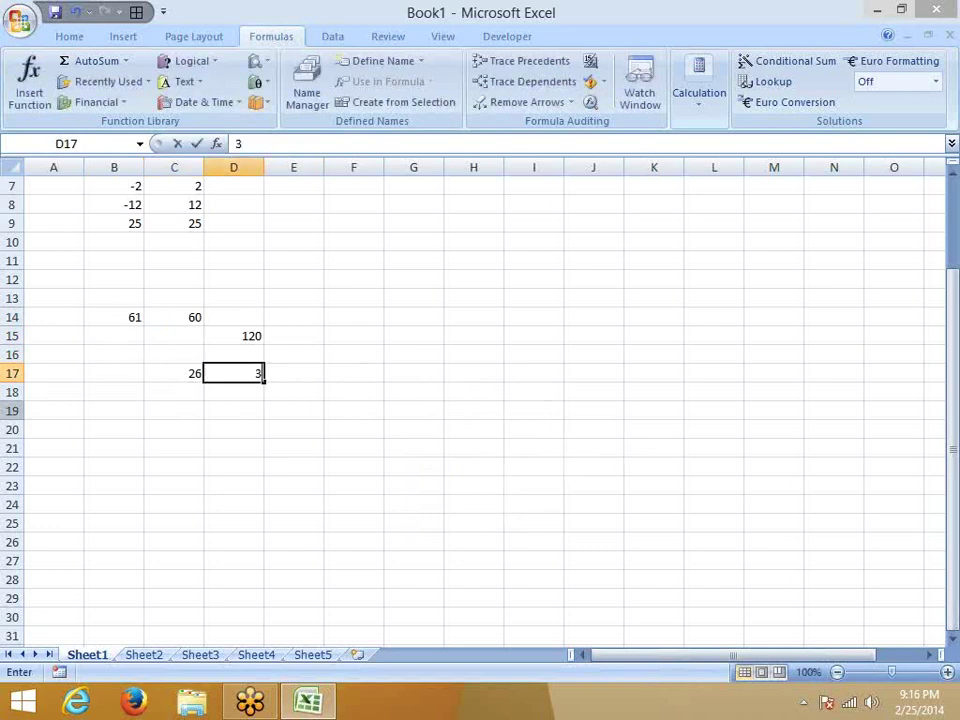
{"action": "type", "text": "0"}
{"action": "key", "text": "Tab"}
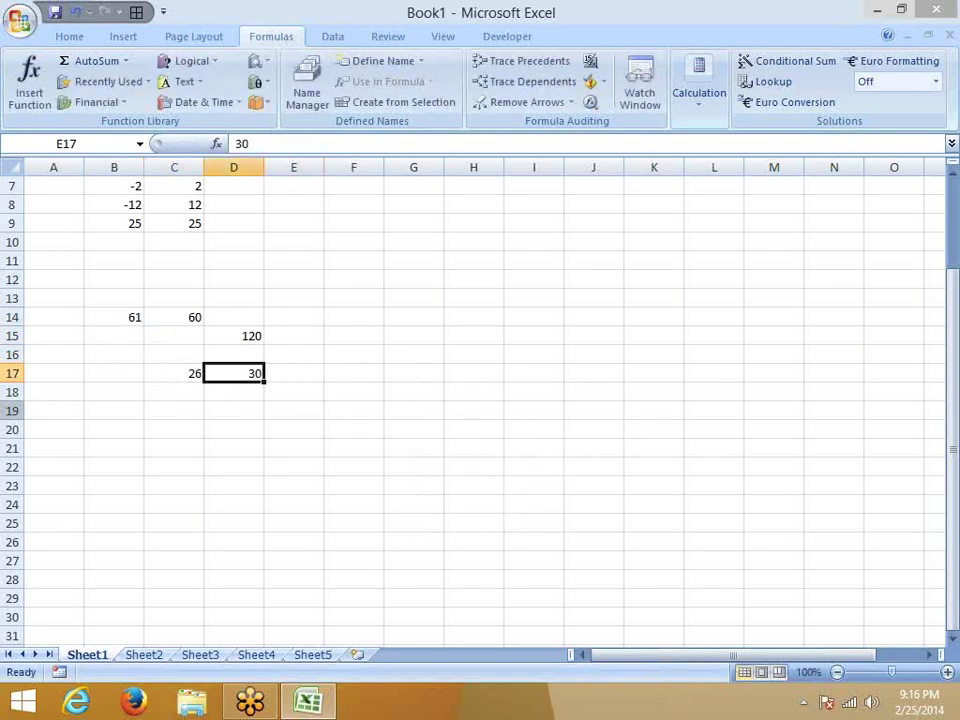
- Replace D17 with =CEILING(C17,5), which returns 30
{"action": "type", "text": "="}
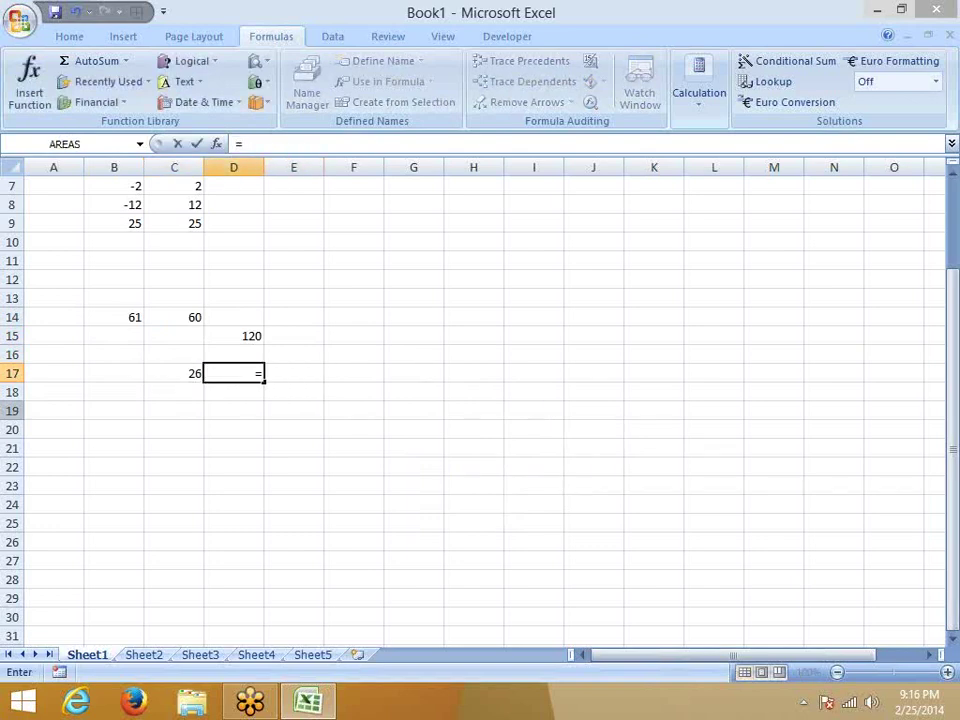
{"action": "type", "text": "ce"}
{"action": "key", "text": "Tab"}
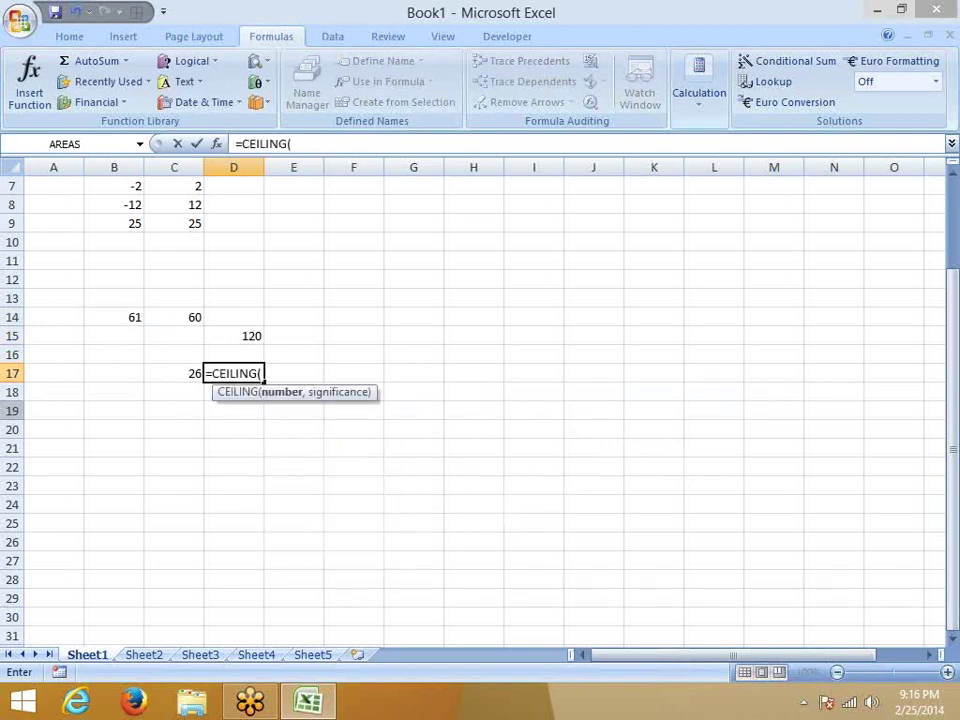
{"action": "key", "text": "Left"}
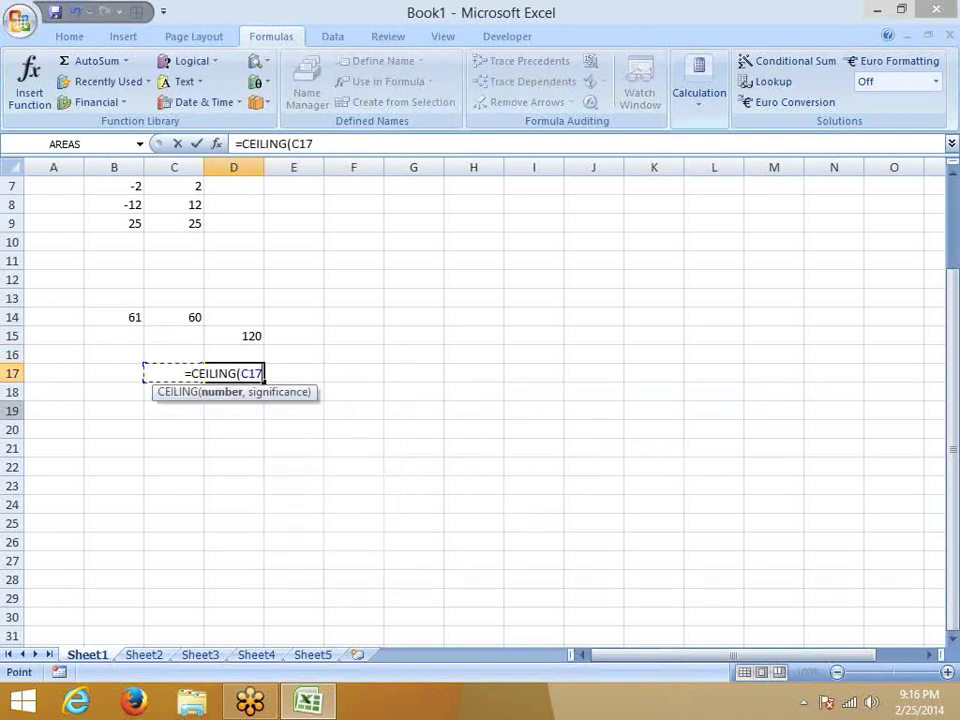
{"action": "type", "text": ",2"}
{"action": "key", "text": "BackSpace"}
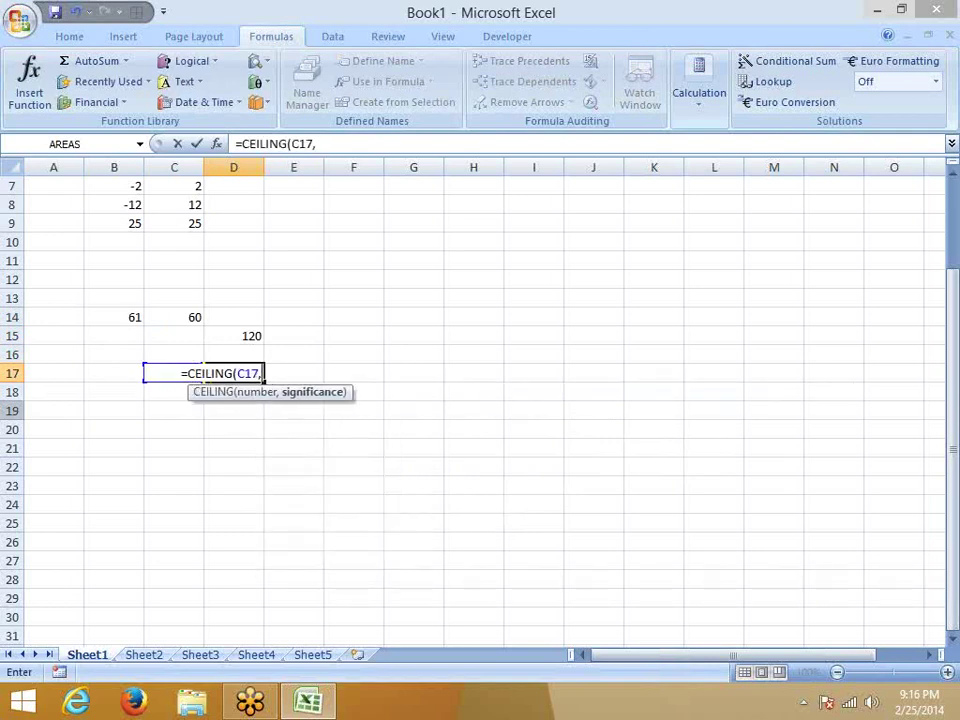
{"action": "type", "text": "5"}
{"action": "key", "text": "Return"}
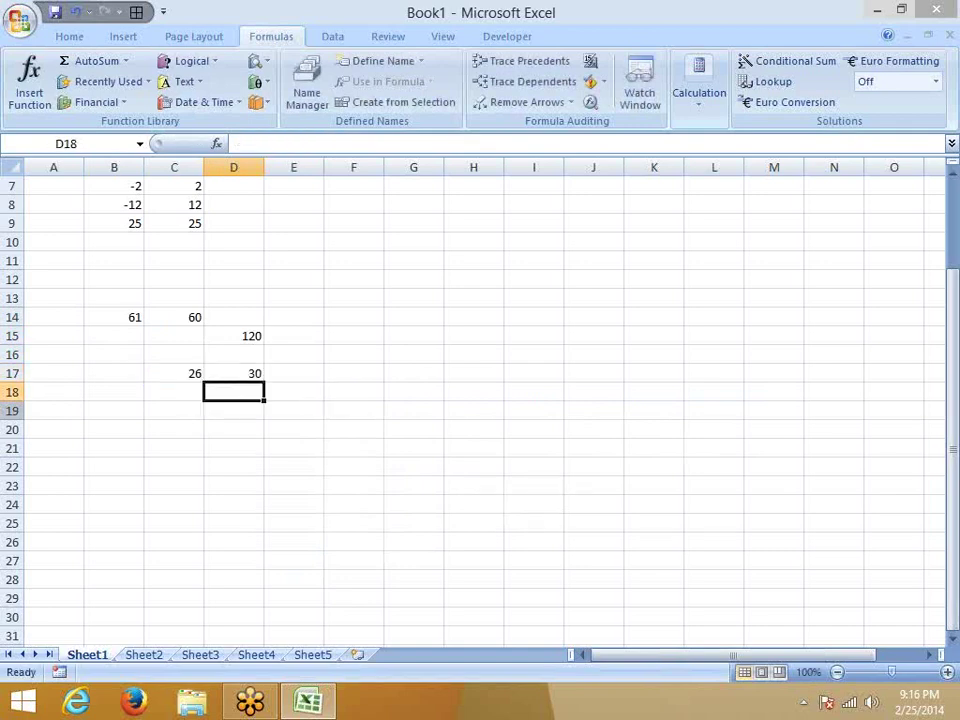
{"action": "left_click", "coordinate": [233, 373]}
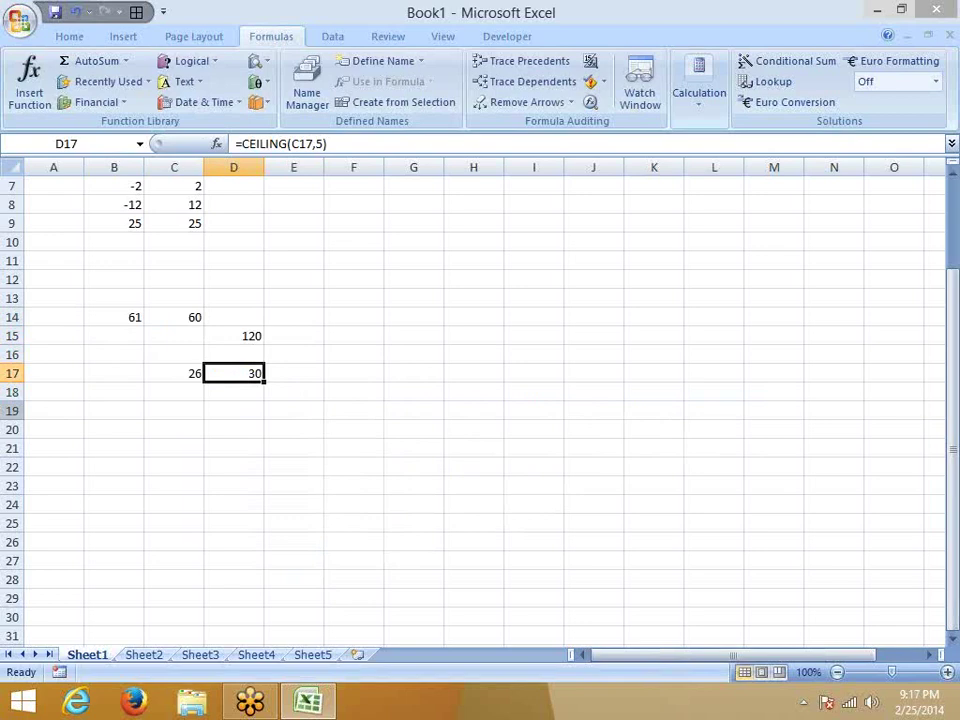
- Settle on 24 in E17 after trial values, clearing the trial entry from F17
{"action": "left_click", "coordinate": [293, 373]}
{"action": "type", "text": "25"}
{"action": "key", "text": "Tab"}
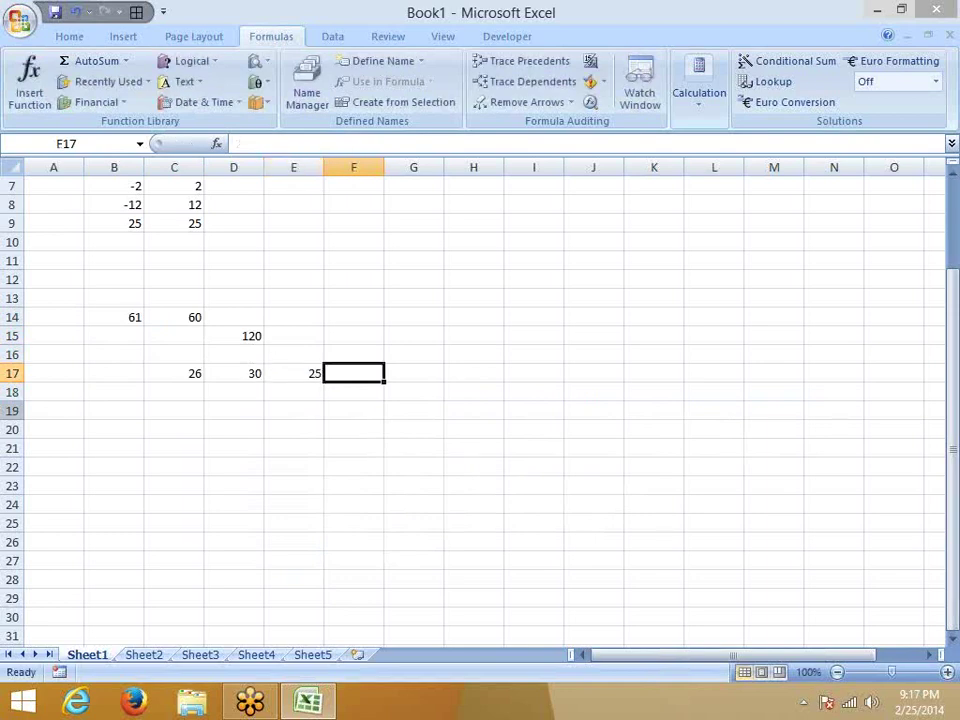
{"action": "type", "text": "25"}
{"action": "key", "text": "Tab"}
{"action": "key", "text": "Left"}
{"action": "key", "text": "Left"}
{"action": "type", "text": "24"}
{"action": "key", "text": "Tab"}
{"action": "type", "text": "20"}
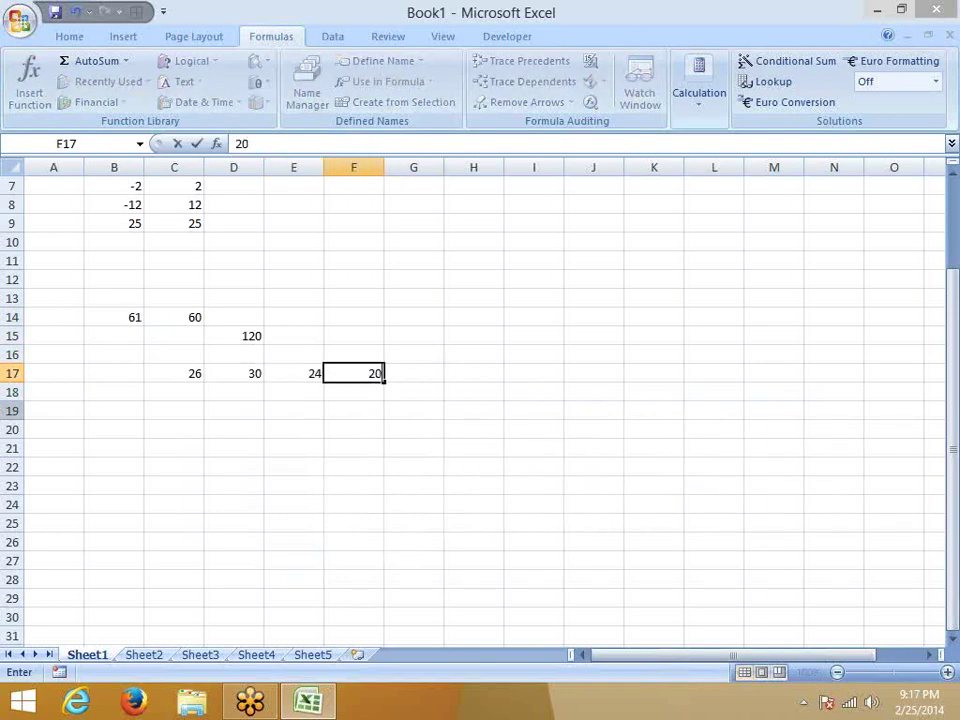
{"action": "key", "text": "Tab"}
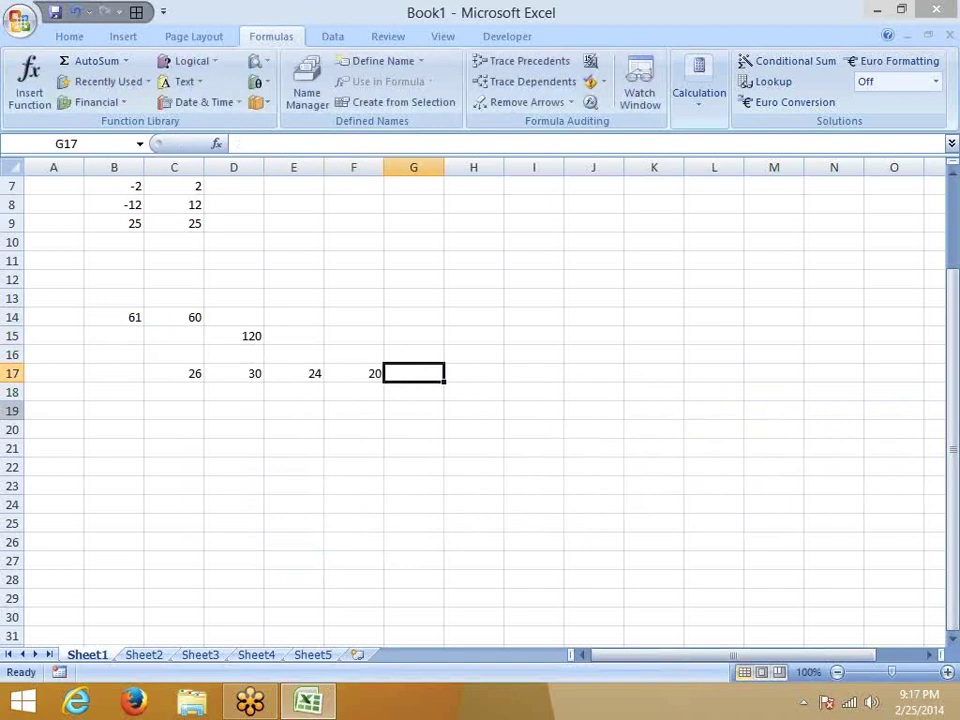
{"action": "key", "text": "Left"}
{"action": "key", "text": "Delete"}
- Enter =CEILING(E17,5) in F17, check it gives 25, then clear F17
{"action": "type", "text": "="}
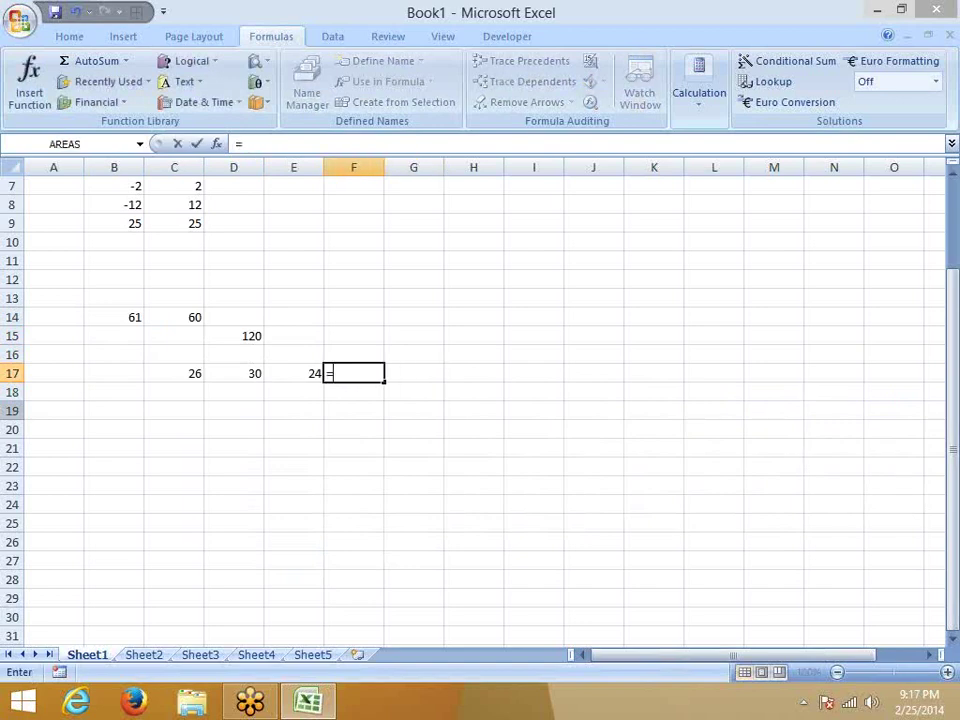
{"action": "type", "text": "cel"}
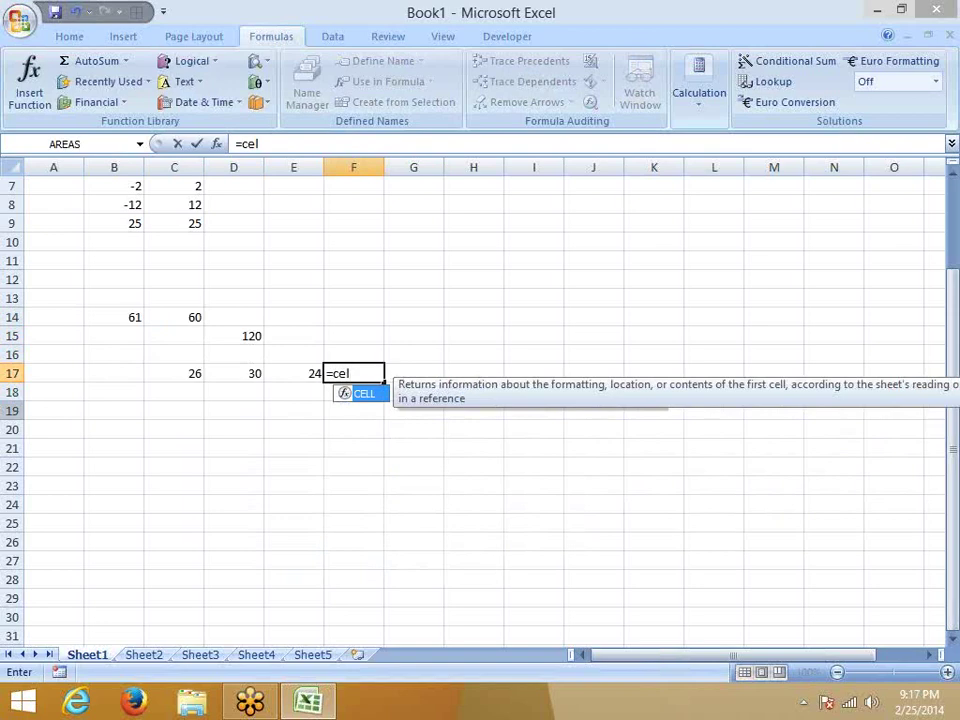
{"action": "key", "text": "BackSpace"}
{"action": "key", "text": "Tab"}
{"action": "left_click", "coordinate": [293, 373]}
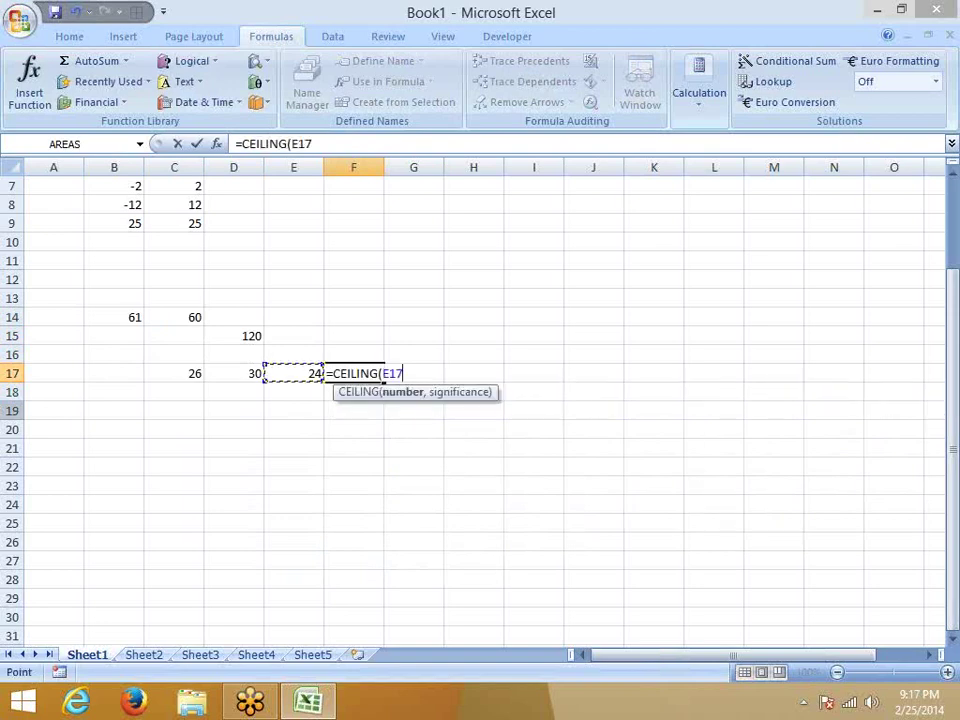
{"action": "type", "text": ",5"}
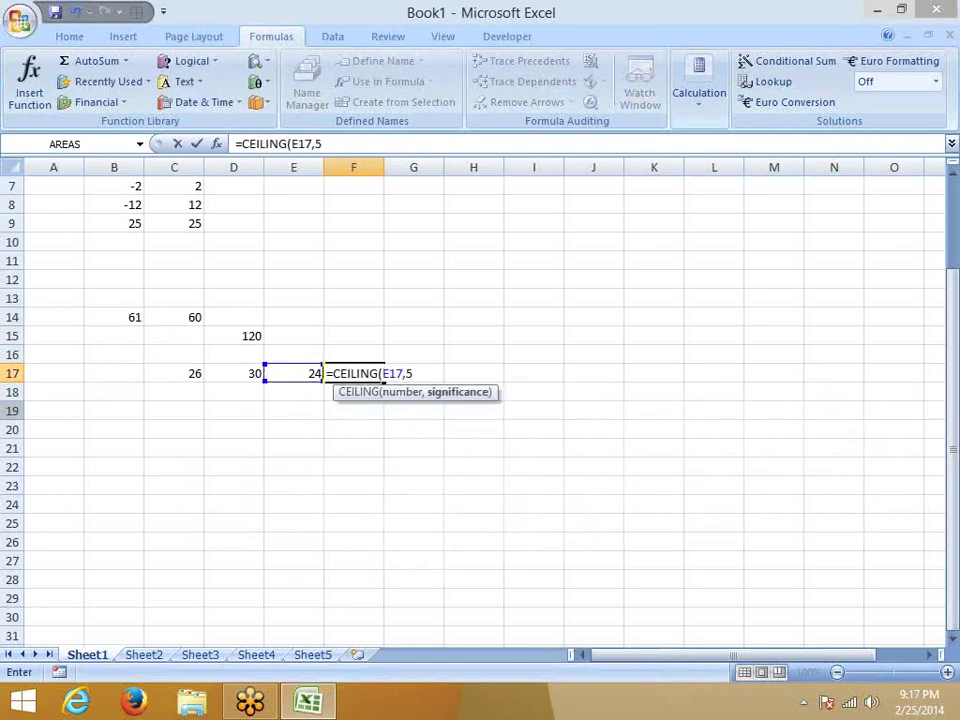
{"action": "key", "text": "Return"}
{"action": "left_click", "coordinate": [353, 373]}
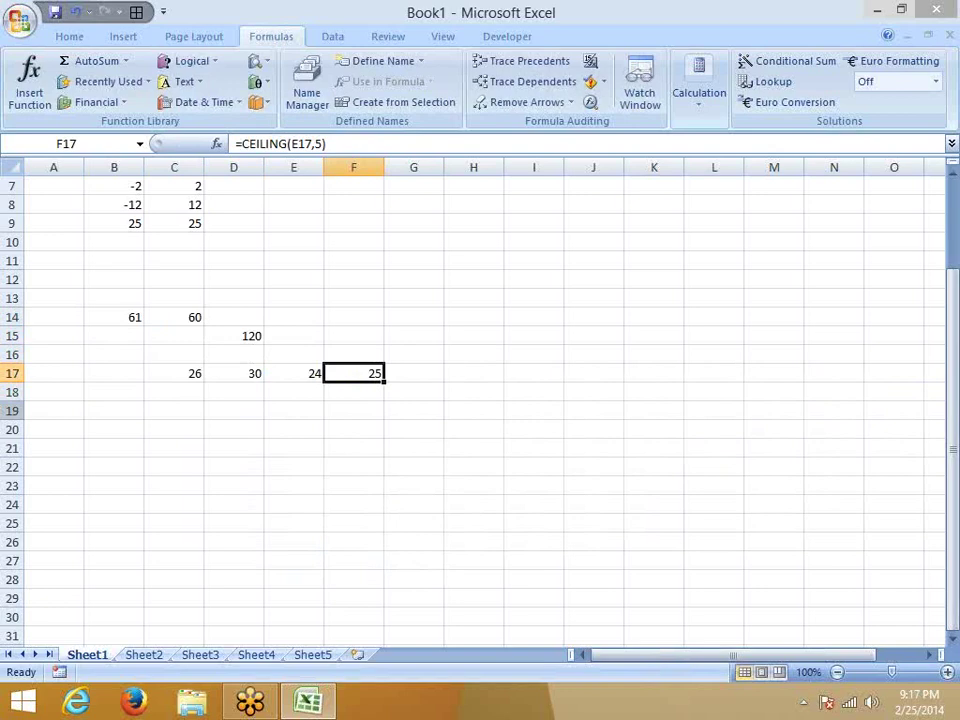
{"action": "key", "text": "Delete"}
- Enter =FLOOR(E17,5) in F17 to round E17 down to a multiple of 5
{"action": "type", "text": "f"}
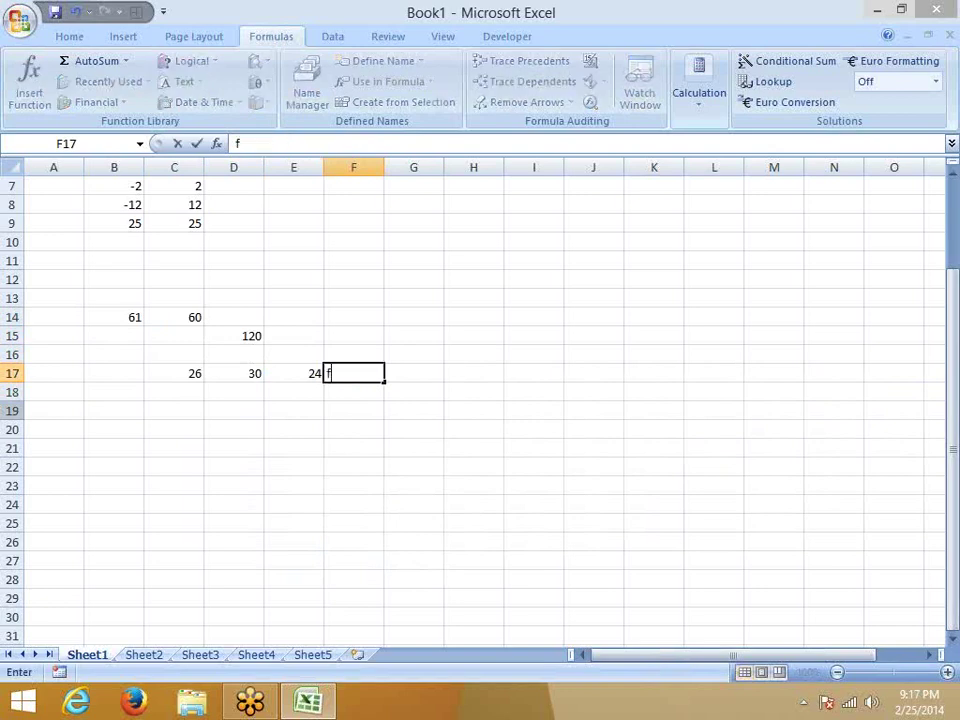
{"action": "key", "text": "BackSpace"}
{"action": "type", "text": "="}
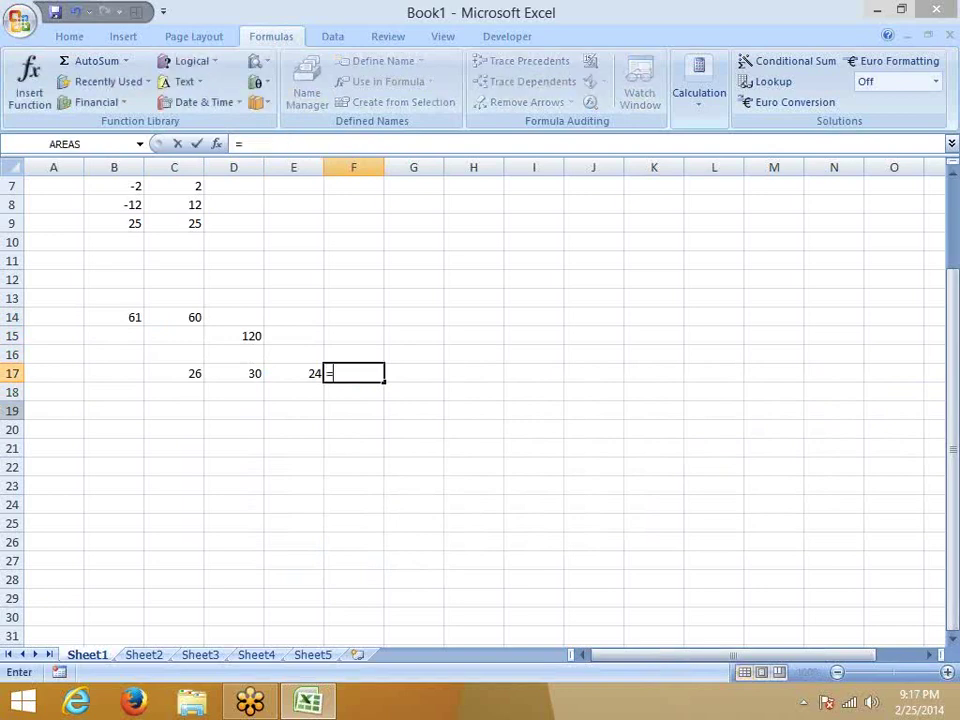
{"action": "type", "text": "flo"}
{"action": "key", "text": "Tab"}
{"action": "key", "text": "Left"}
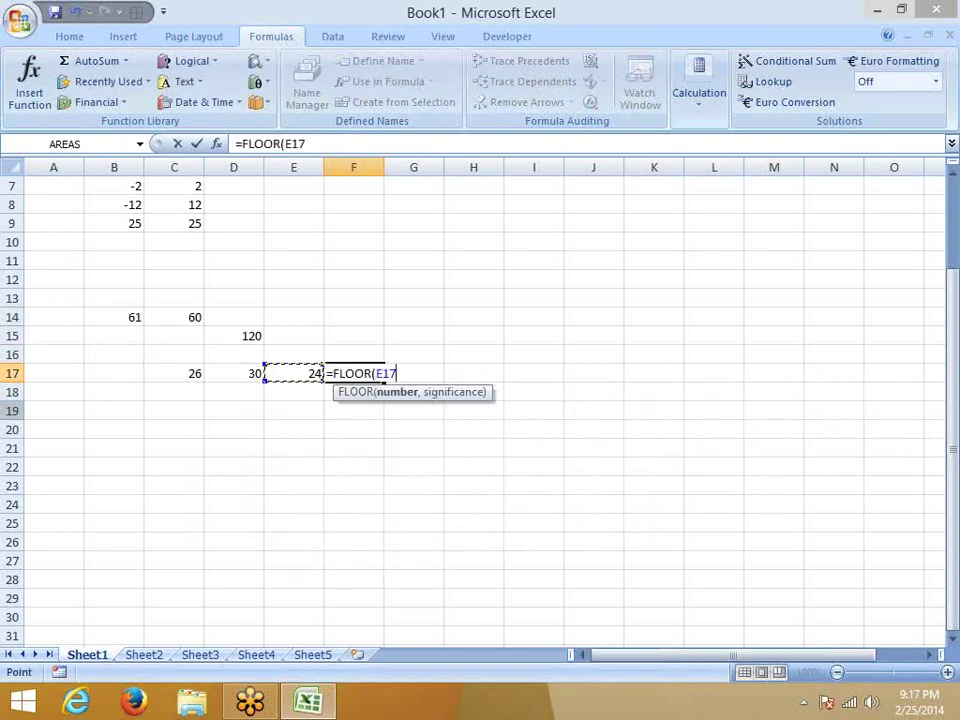
{"action": "type", "text": ","}
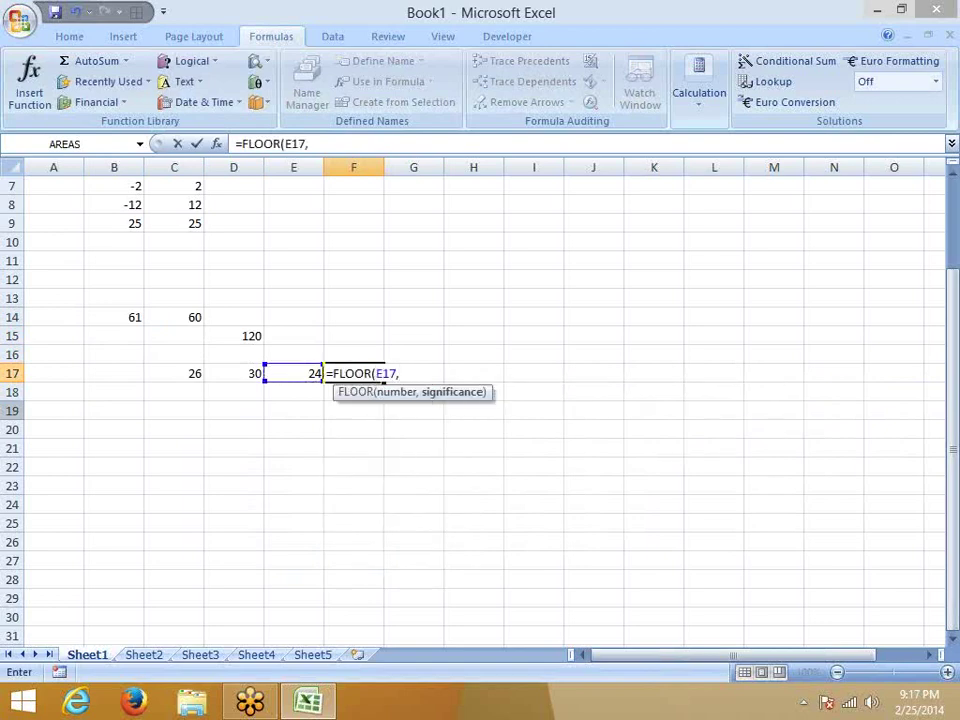
{"action": "type", "text": "5"}
{"action": "key", "text": "Return"}
{"action": "left_click", "coordinate": [353, 373]}
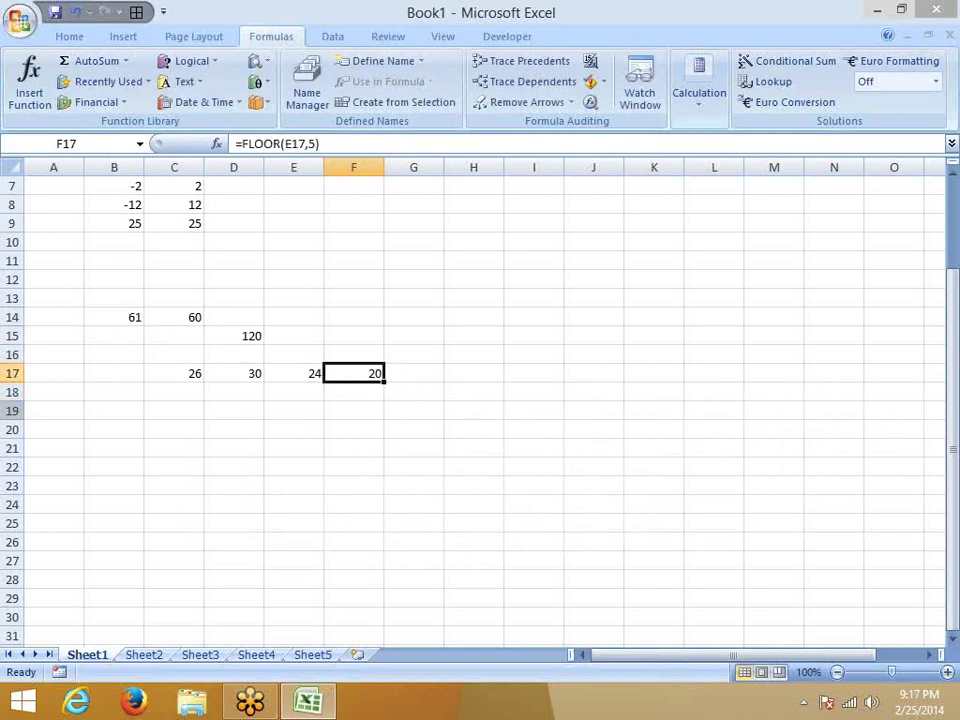
- Change E17 to 26 and check that F17 now shows 25
{"action": "left_click", "coordinate": [293, 373]}
{"action": "type", "text": "26"}
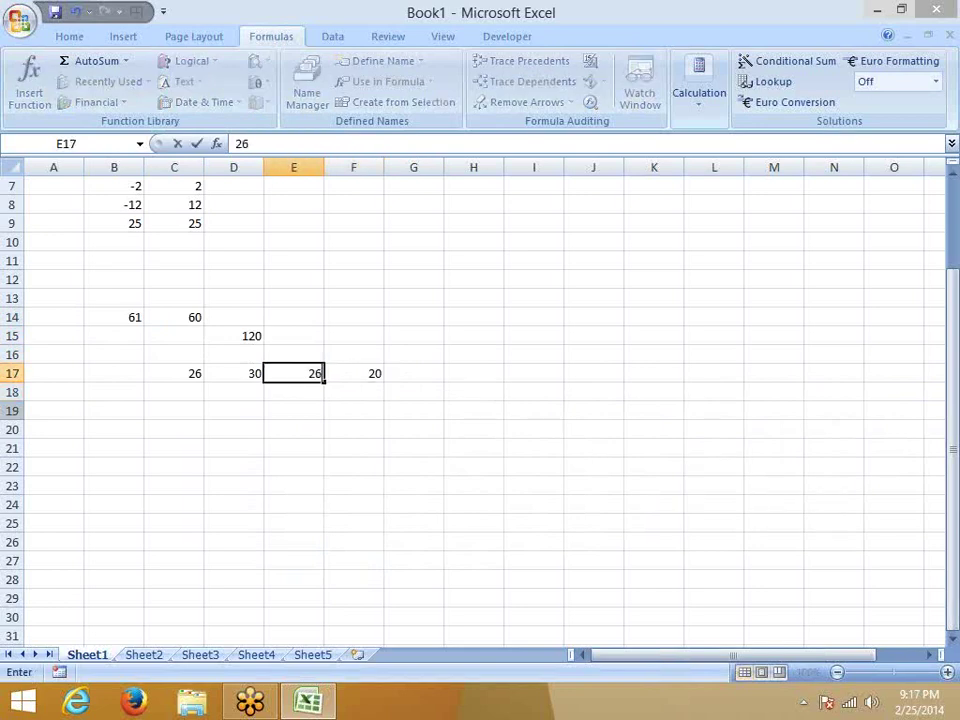
{"action": "key", "text": "Return"}
{"action": "left_click", "coordinate": [353, 373]}
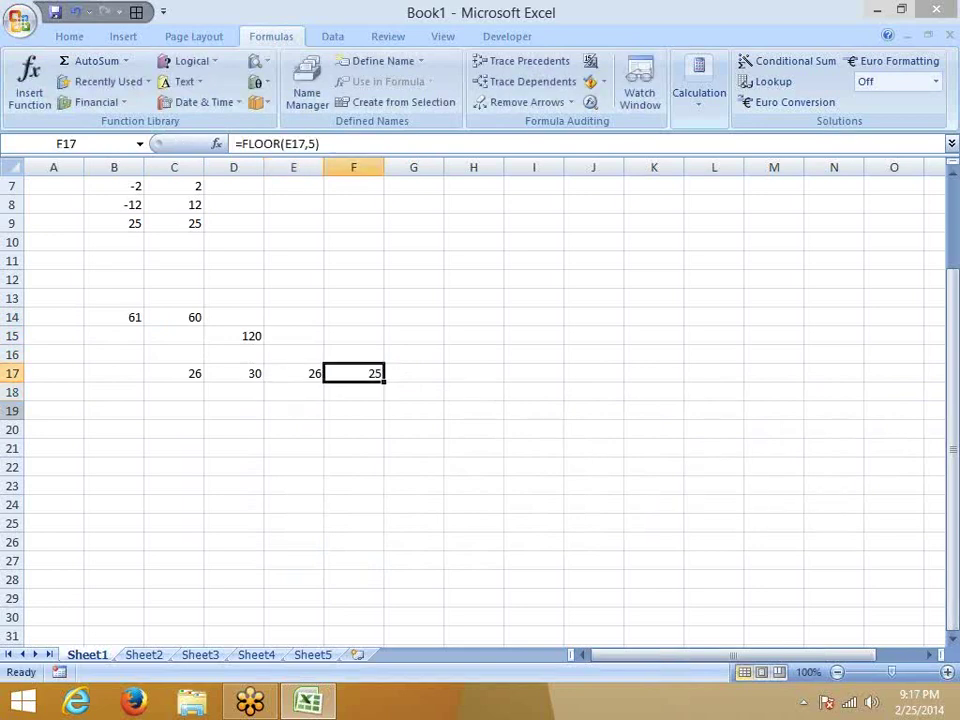
{"action": "key", "text": "Left"}
{"action": "key", "text": "Left"}
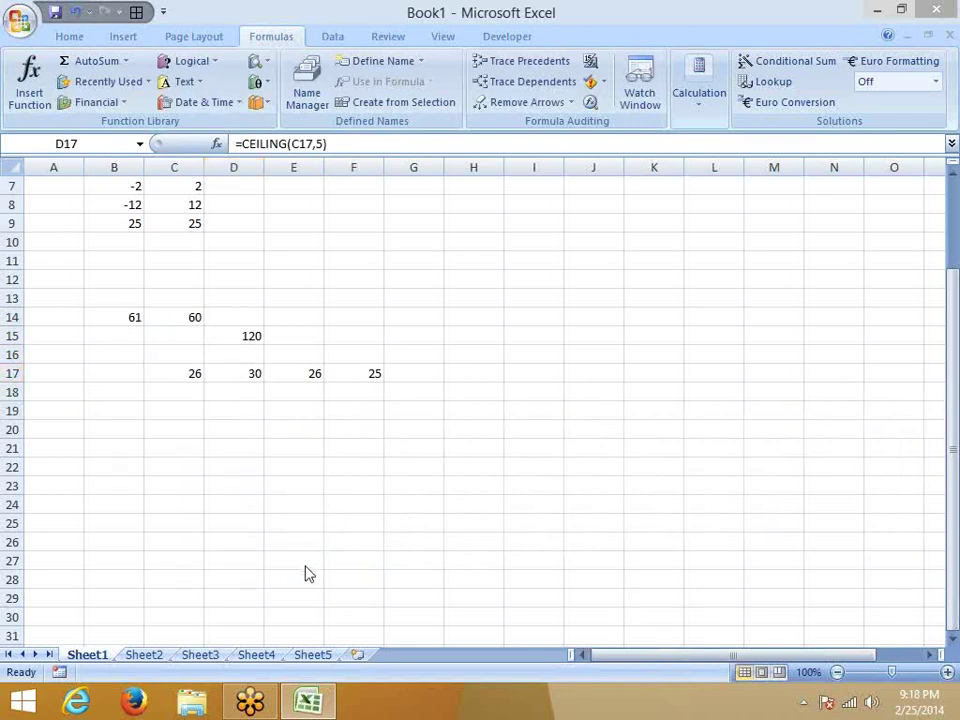
- Scroll down to the blank area and browse the Formulas > Math & Trig function list
{"action": "left_click", "coordinate": [249, 446]}
{"action": "scroll", "coordinate": [239, 453], "scroll_direction": "down", "scroll_amount": 2}
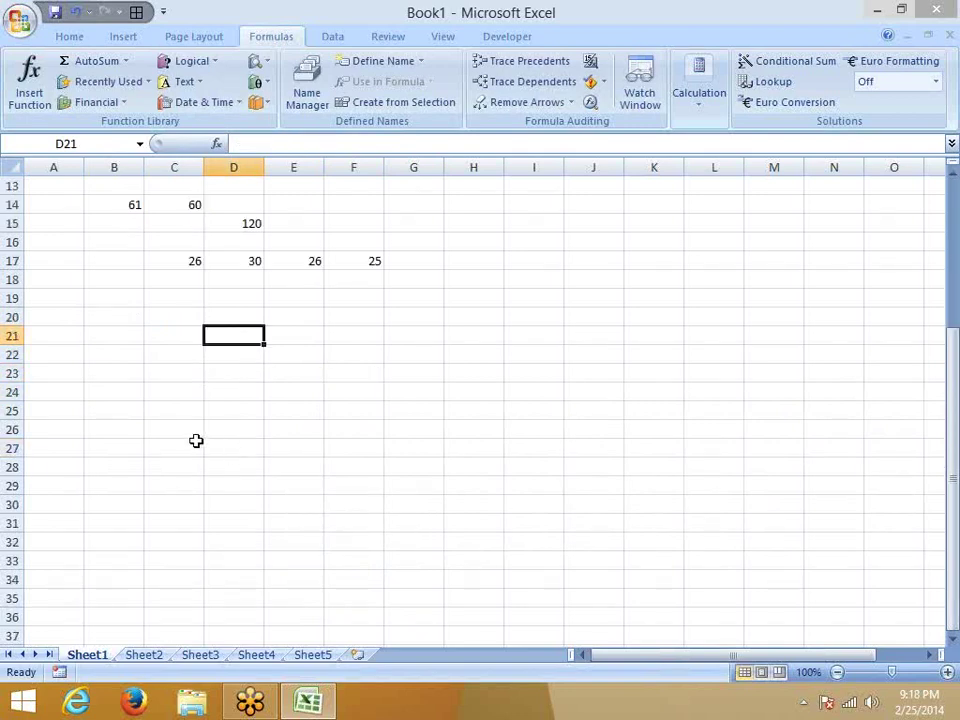
{"action": "scroll", "coordinate": [190, 420], "scroll_direction": "down", "scroll_amount": 2}
{"action": "left_click", "coordinate": [128, 340]}
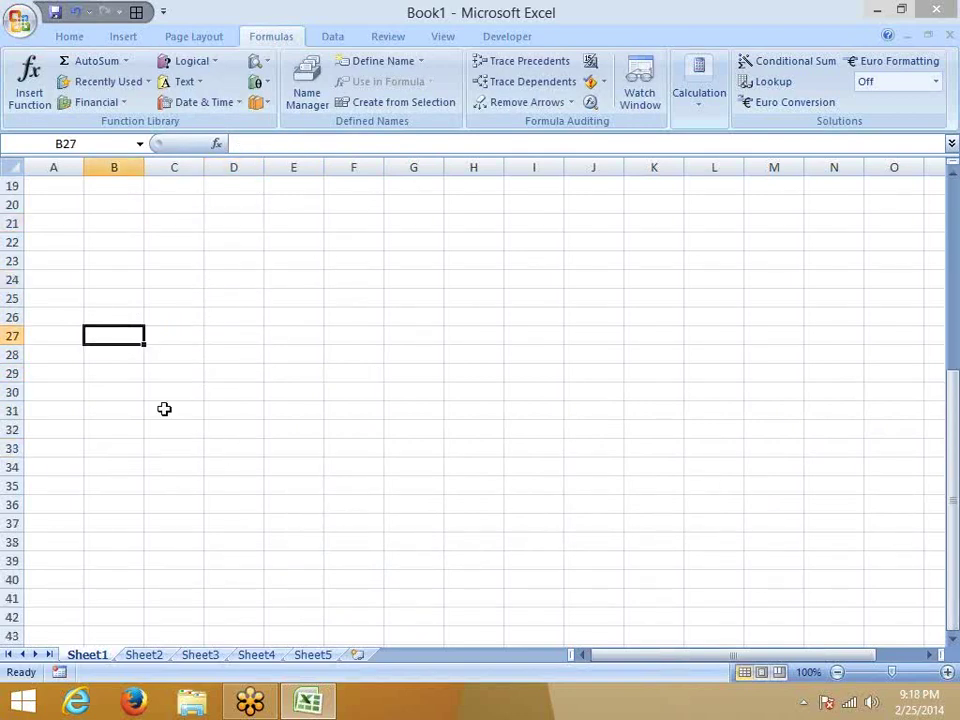
{"action": "left_click", "coordinate": [262, 81]}
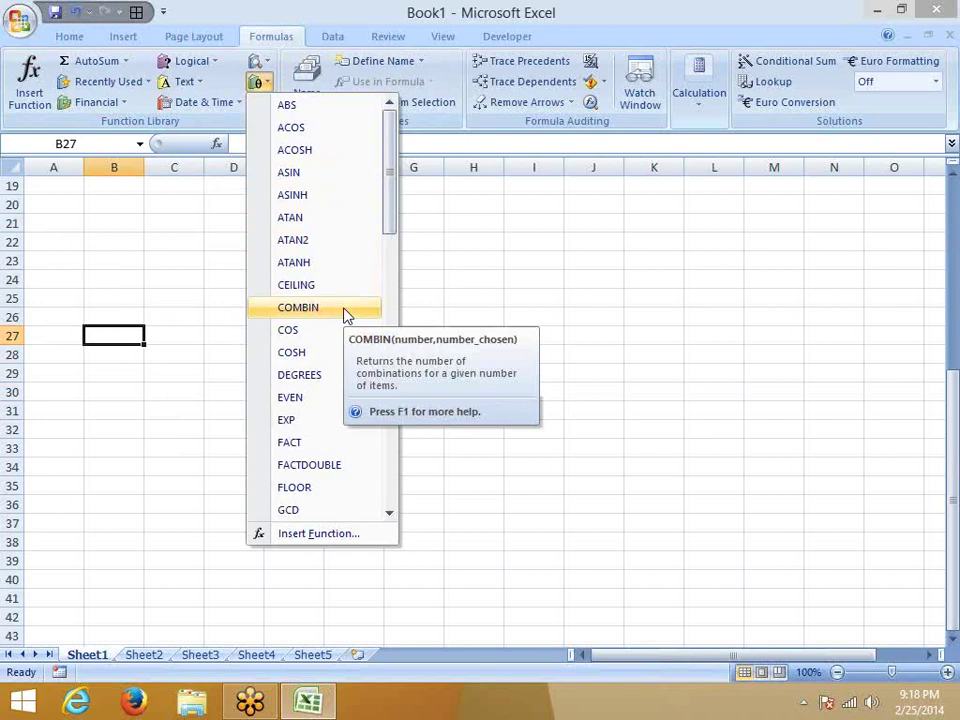
{"action": "left_click", "coordinate": [129, 261]}
- Type 3 in B23 and 2 in C23
{"action": "type", "text": "3"}
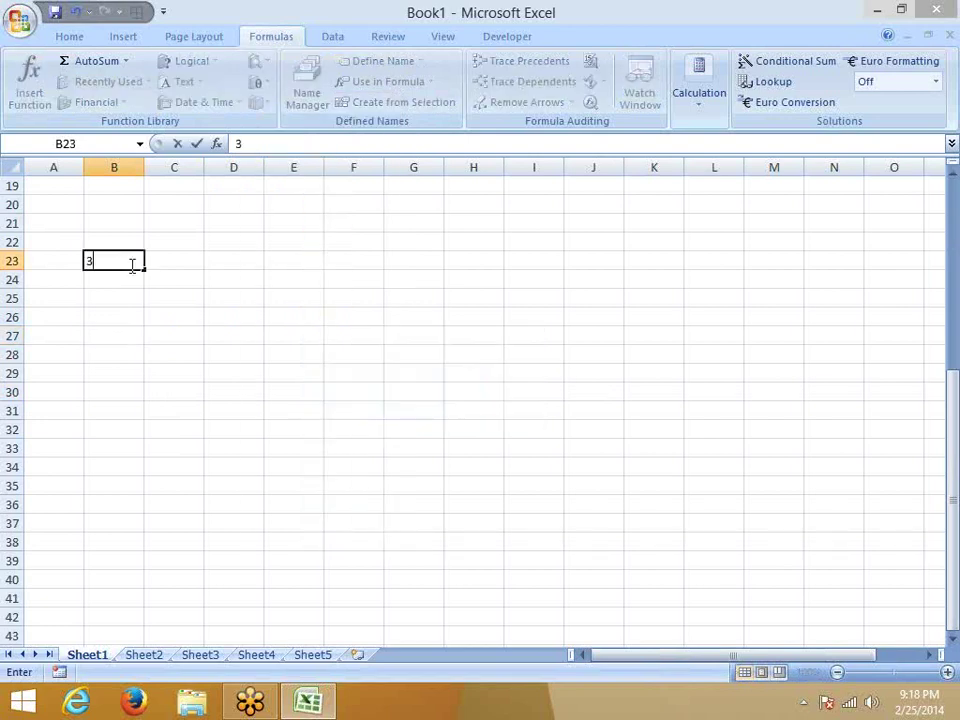
{"action": "key", "text": "Tab"}
{"action": "type", "text": "2"}
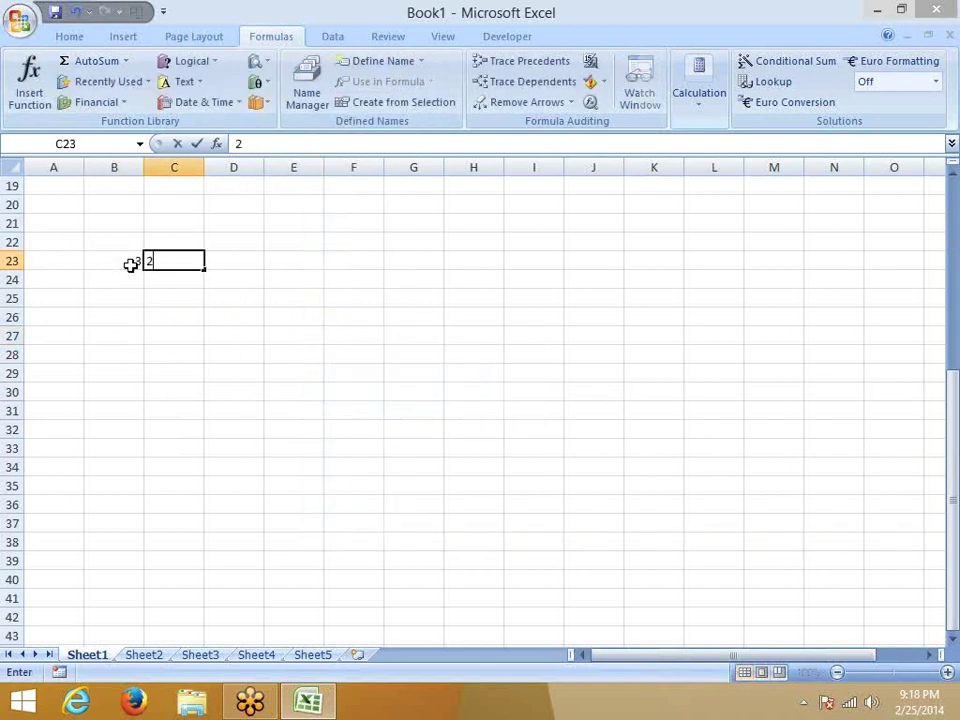
{"action": "key", "text": "Tab"}
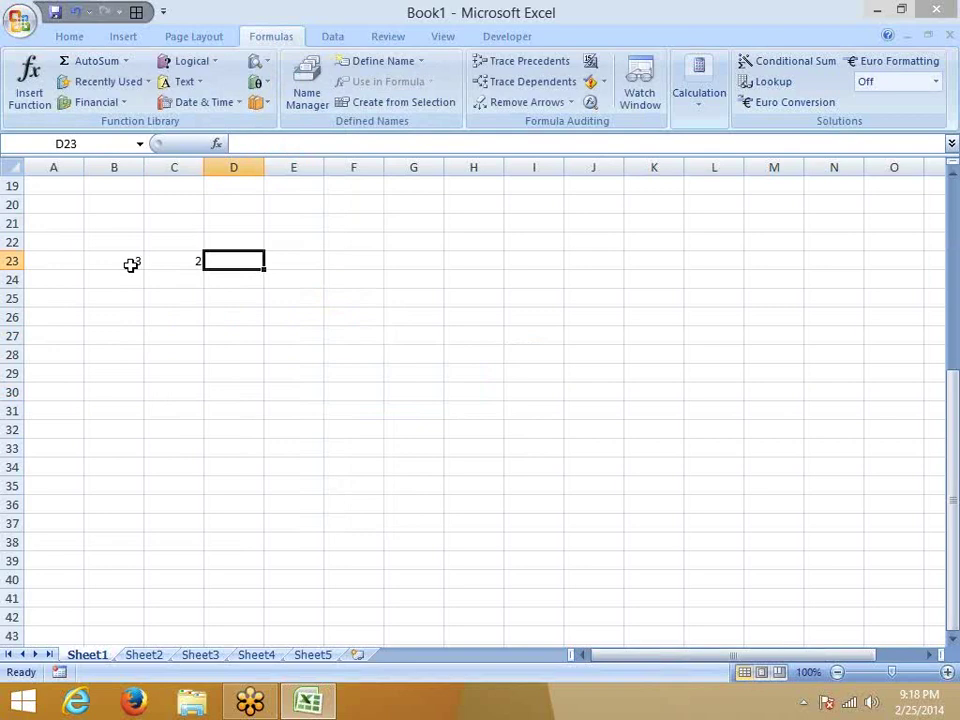
- Clear the 3 and 2 from B23:C23 and enter items A, B, C in B21:D21
{"action": "left_click_drag", "start_coordinate": [131, 265], "coordinate": [189, 264]}
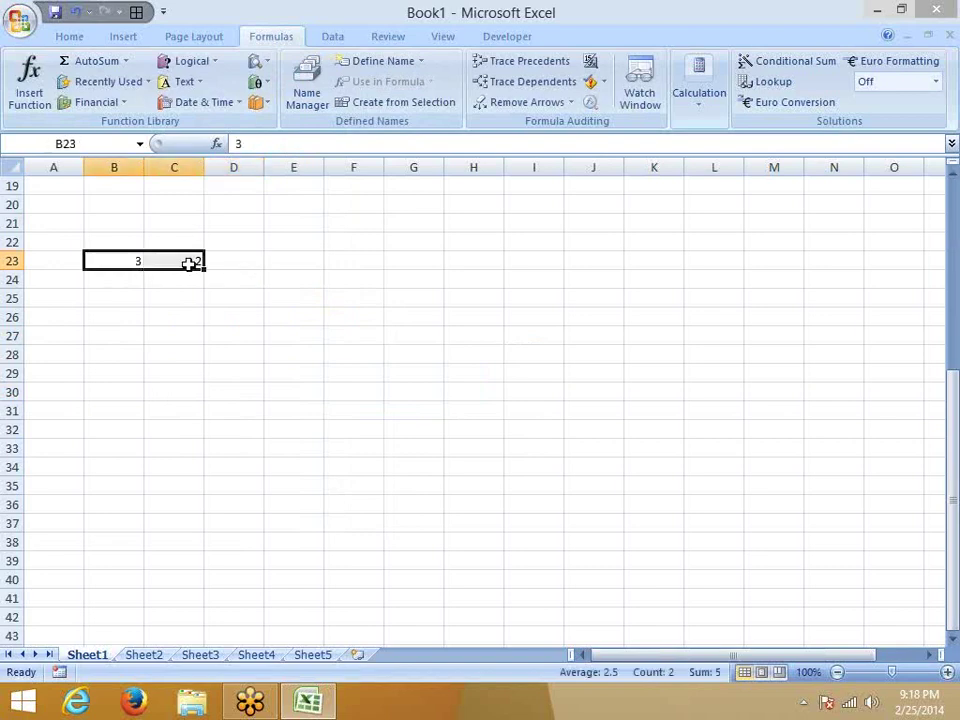
{"action": "key", "text": "Delete"}
{"action": "key", "text": "Left"}
{"action": "key", "text": "Up"}
{"action": "key", "text": "Up"}
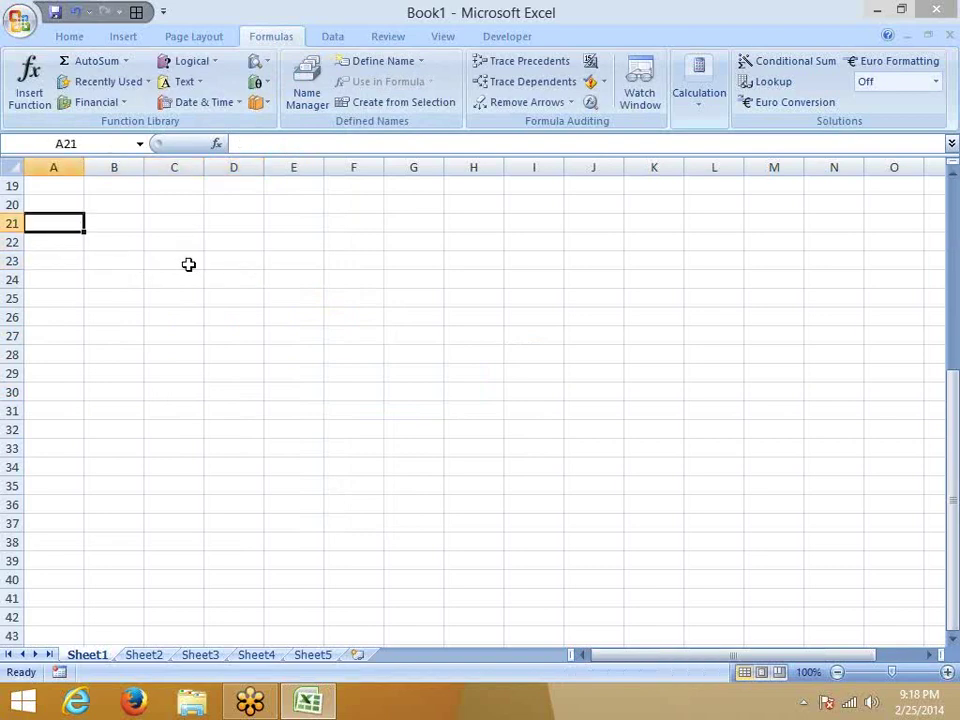
{"action": "key", "text": "Right"}
{"action": "type", "text": "A"}
{"action": "key", "text": "Right"}
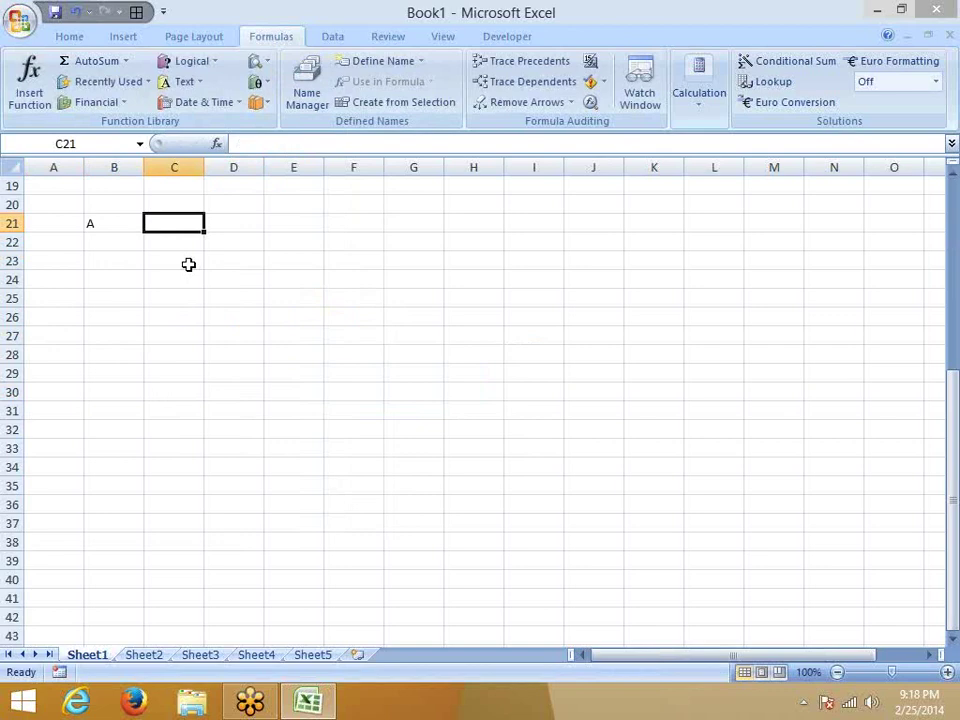
{"action": "type", "text": "B"}
{"action": "key", "text": "Right"}
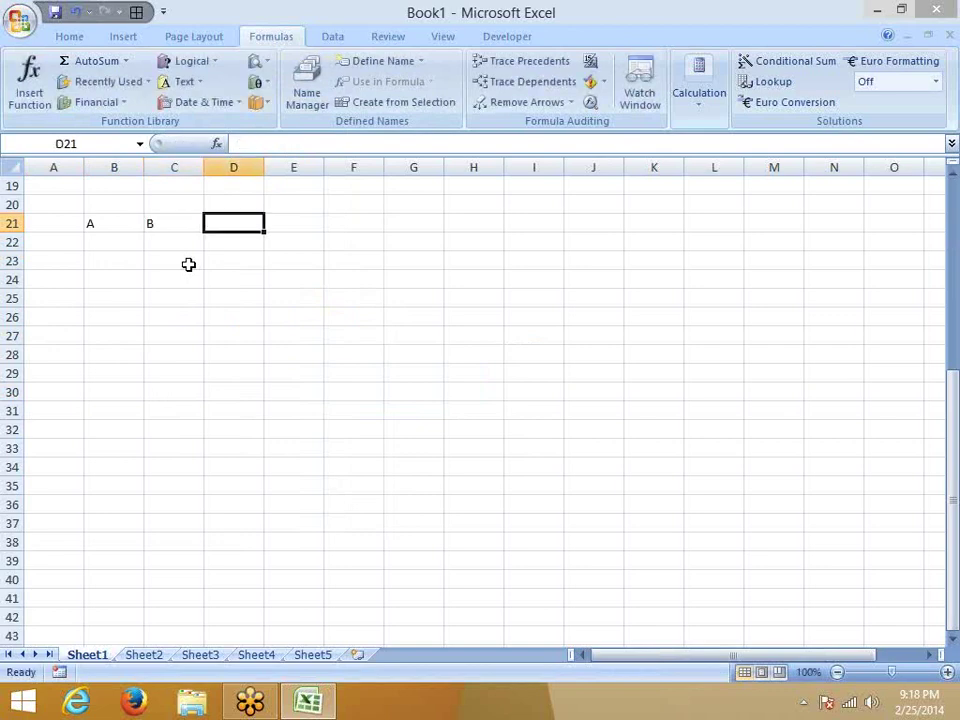
{"action": "type", "text": "C"}
{"action": "key", "text": "Return"}
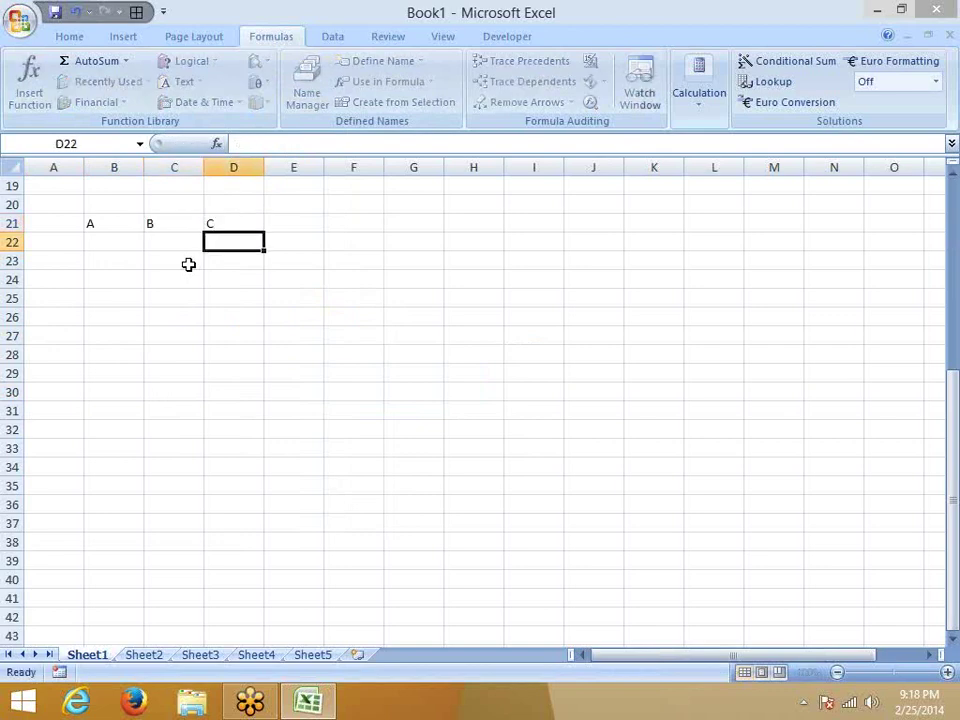
- Enter the first pair, A and B, in B23:B24
{"action": "left_click", "coordinate": [172, 266]}
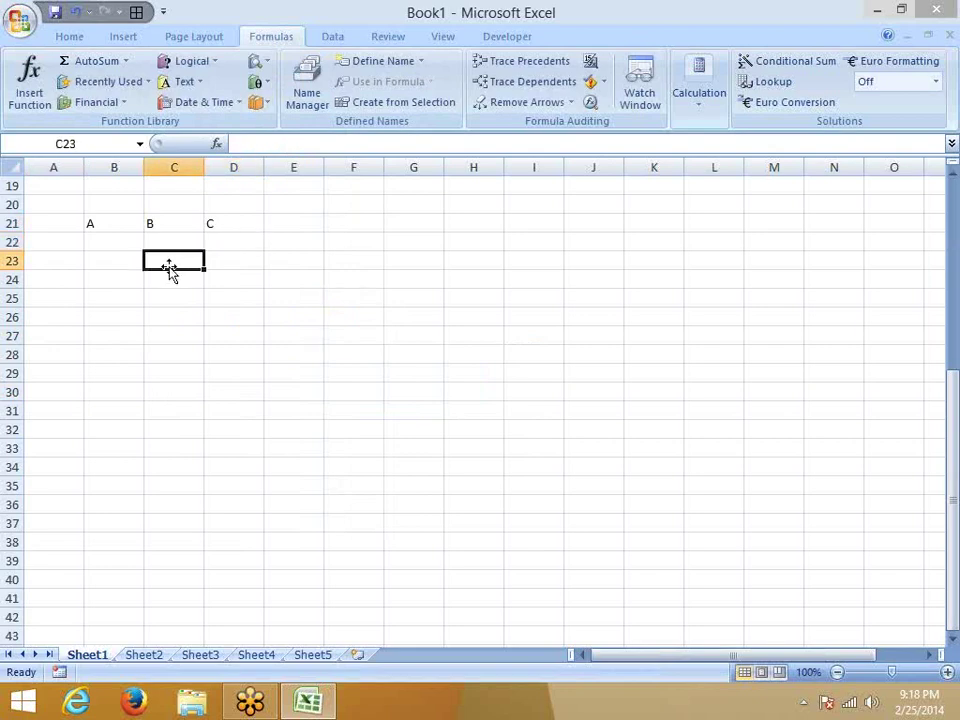
{"action": "left_click", "coordinate": [116, 266]}
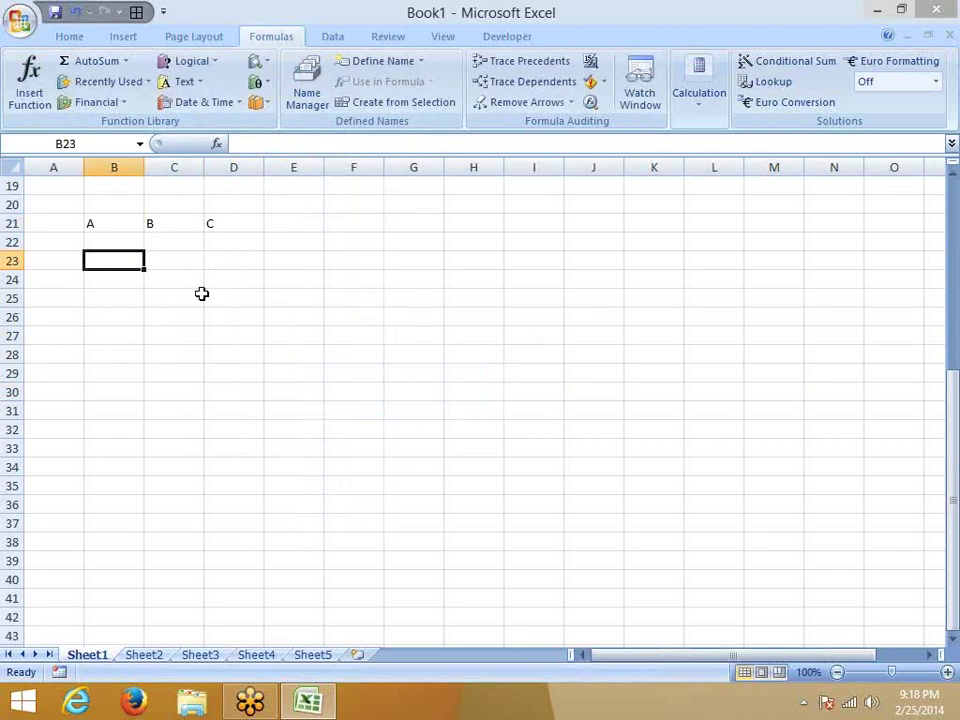
{"action": "type", "text": "A"}
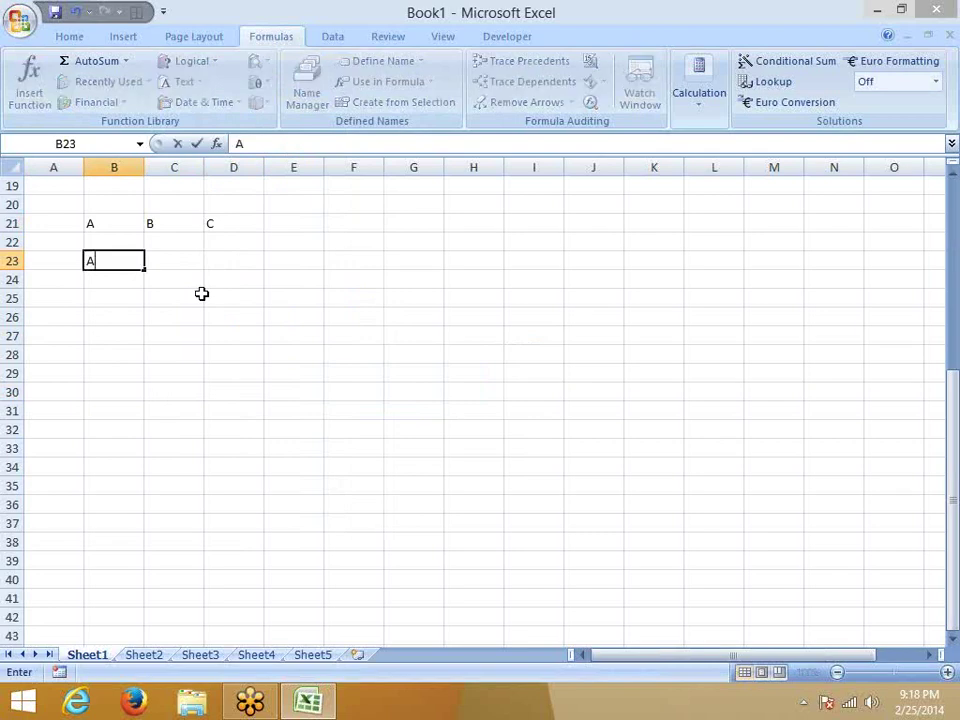
{"action": "key", "text": "Return"}
{"action": "type", "text": "B"}
{"action": "key", "text": "Return"}
- Enter pairs B/C and A/C down columns C and D in rows 23–24
{"action": "key", "text": "Up"}
{"action": "key", "text": "Up"}
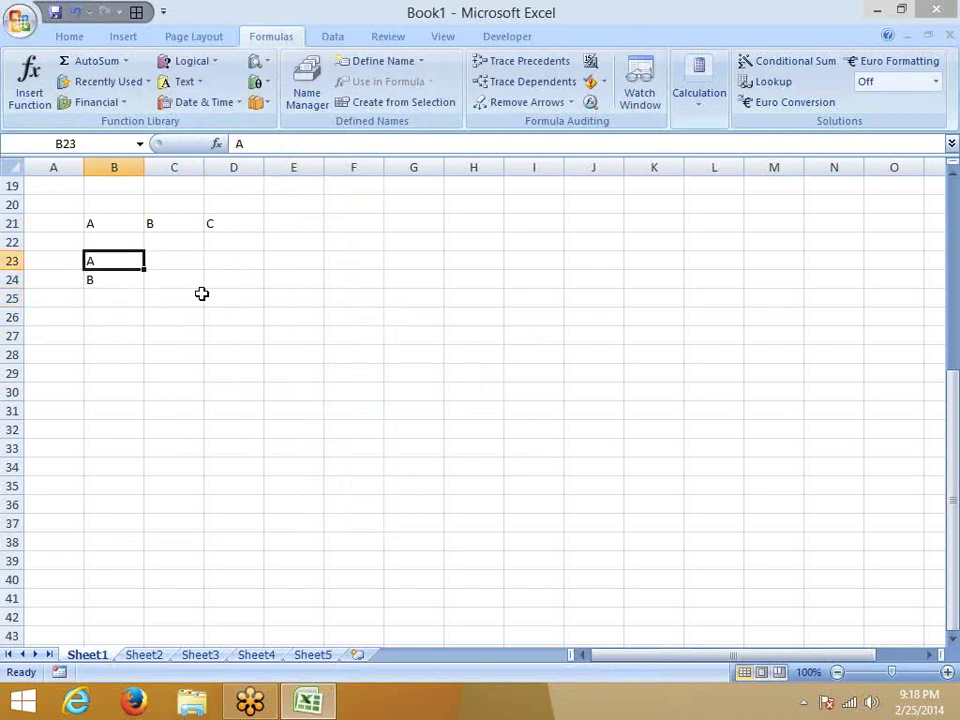
{"action": "key", "text": "Right"}
{"action": "type", "text": "B"}
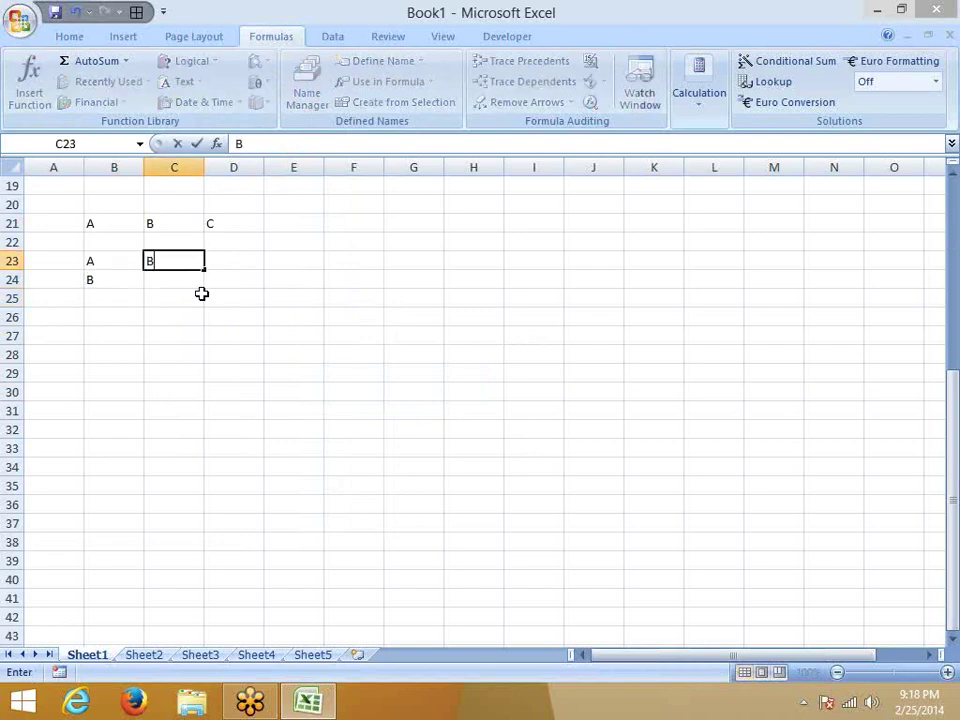
{"action": "key", "text": "Return"}
{"action": "type", "text": "C"}
{"action": "key", "text": "Right"}
{"action": "key", "text": "Up"}
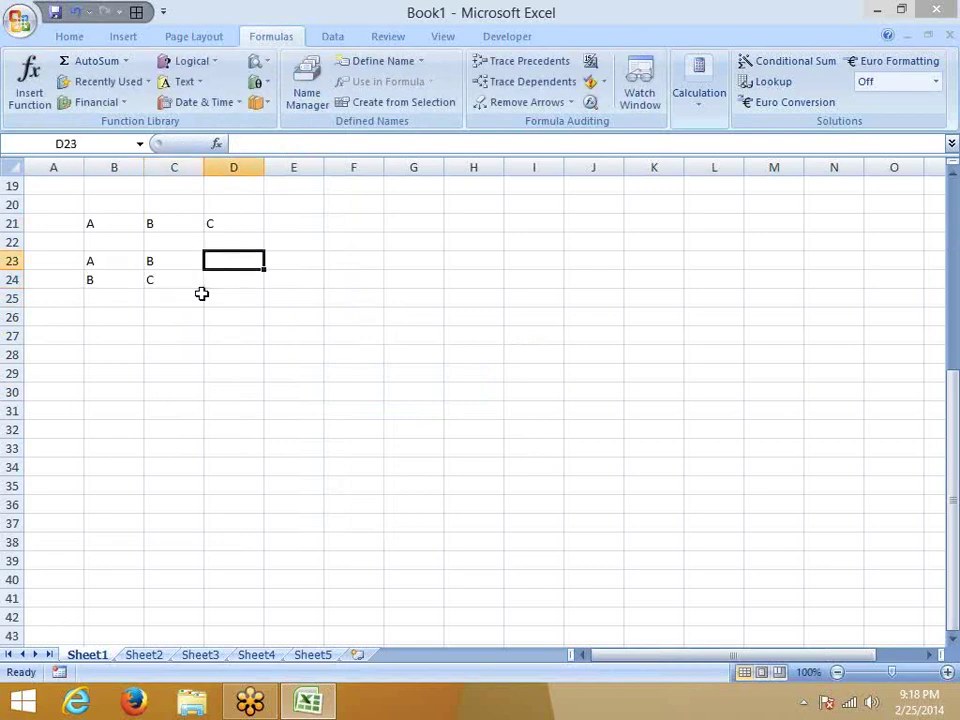
{"action": "type", "text": "A"}
{"action": "key", "text": "Return"}
{"action": "type", "text": "C"}
{"action": "key", "text": "Return"}
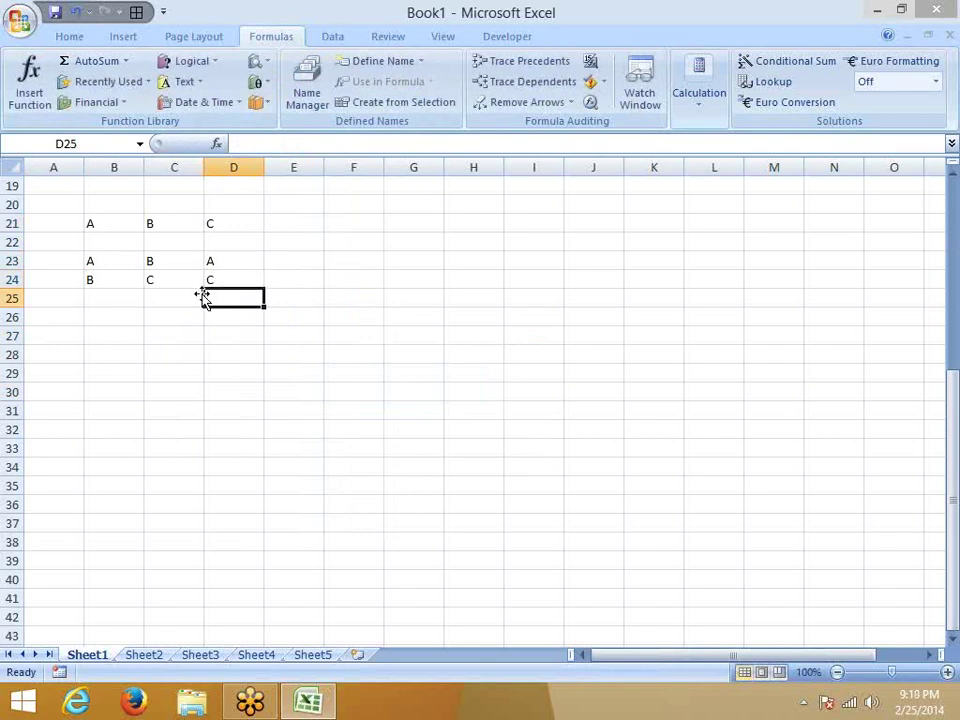
- Start entering 3 in cell C26
{"action": "key", "text": "Left"}
{"action": "key", "text": "Down"}
{"action": "type", "text": "3"}
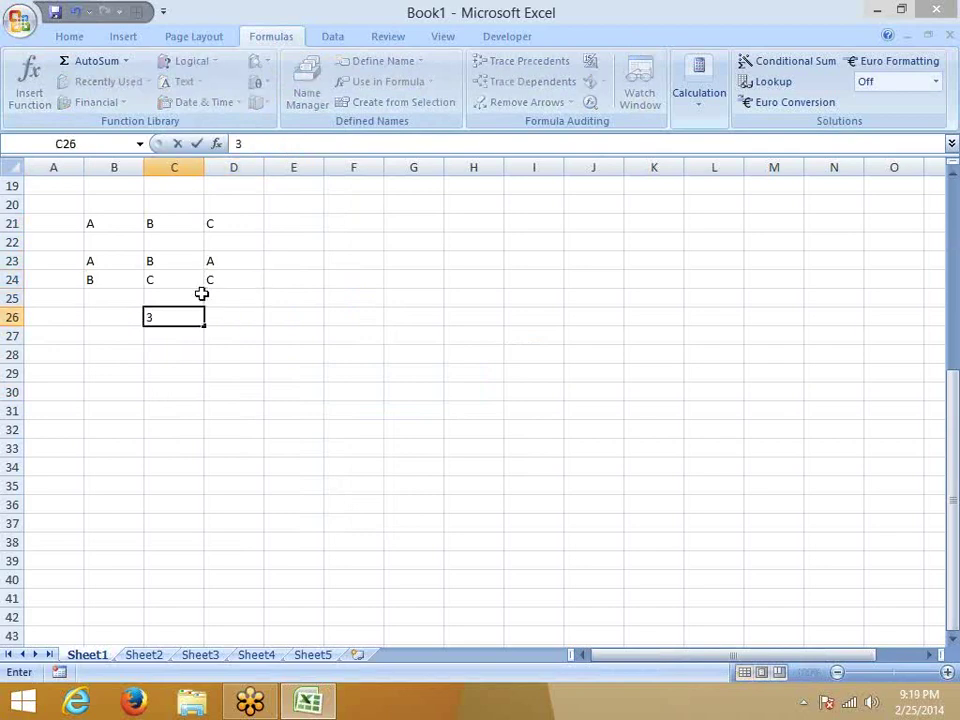
{"action": "key", "text": "Tab"}
{"action": "type", "text": "2"}
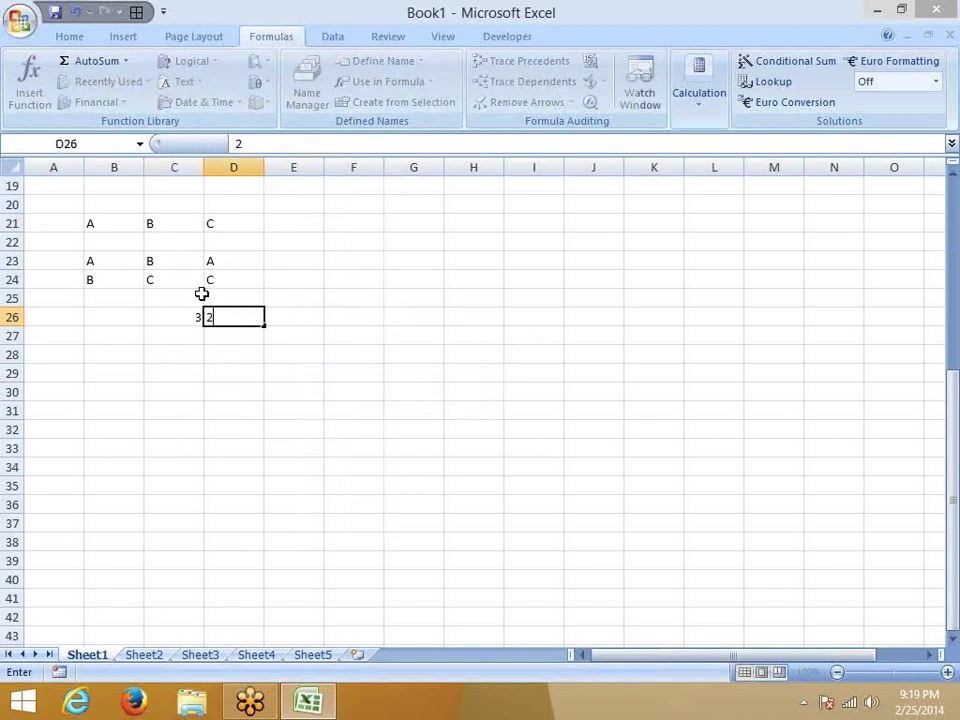
{"action": "key", "text": "Tab"}
{"action": "type", "text": "=c"}
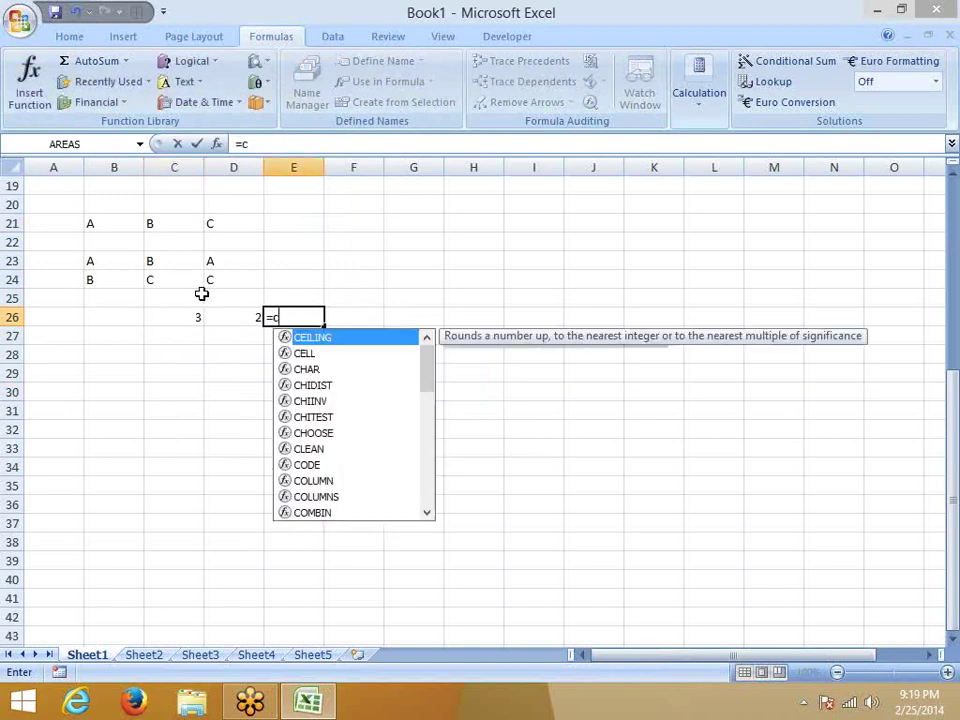
{"action": "type", "text": "o"}
{"action": "key", "text": "Down"}
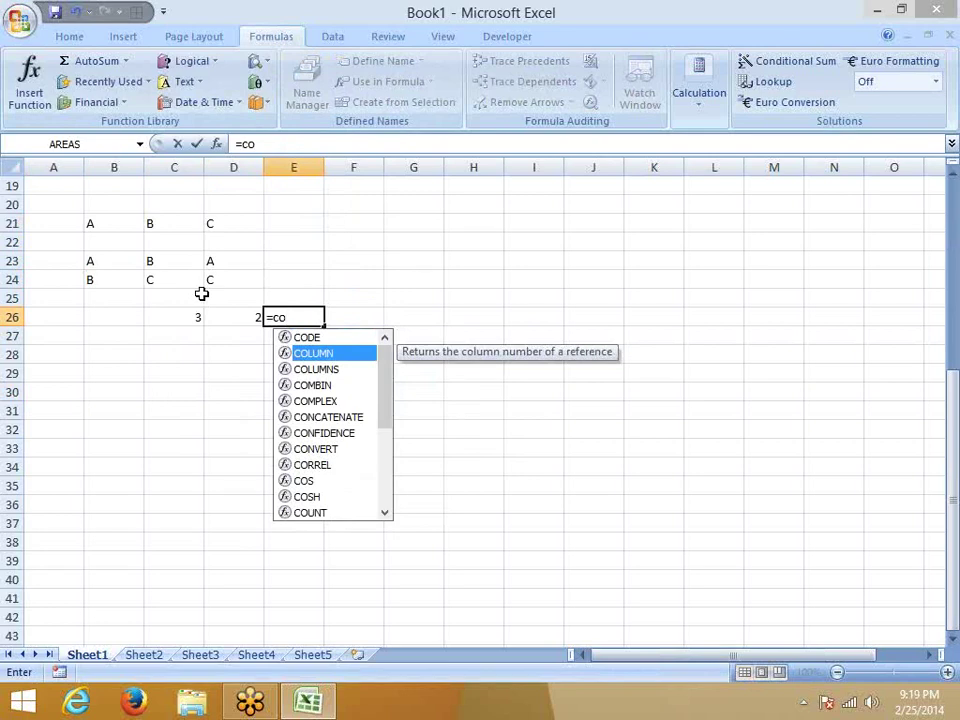
{"action": "key", "text": "Down"}
{"action": "key", "text": "Down"}
{"action": "key", "text": "Tab"}
{"action": "key", "text": "Left"}
{"action": "key", "text": "Left"}
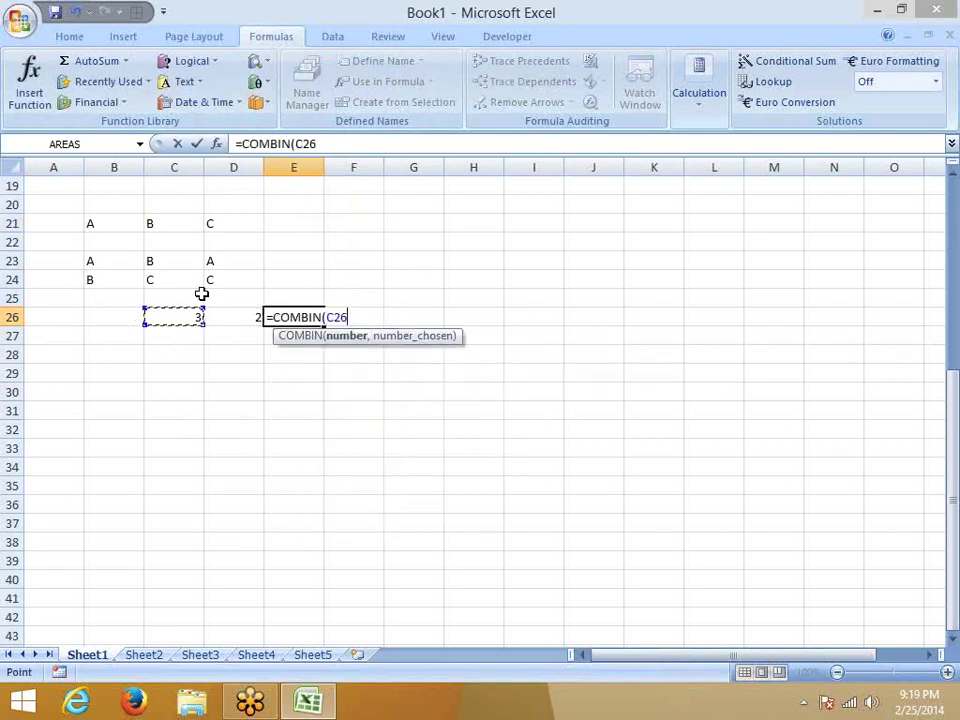
{"action": "type", "text": ","}
{"action": "key", "text": "Left"}
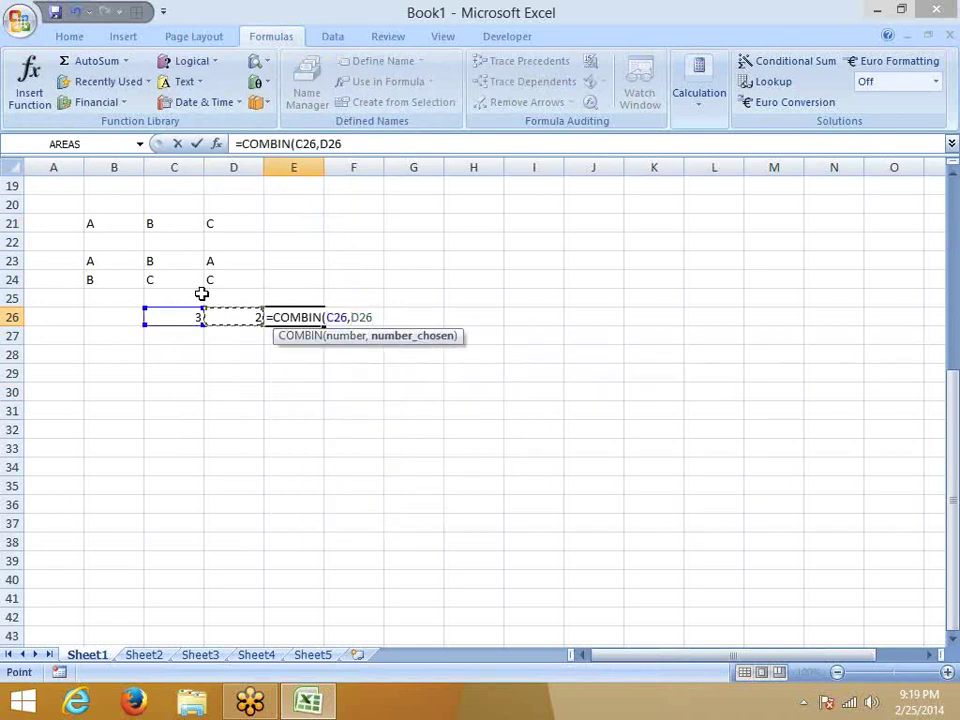
{"action": "key", "text": "ctrl+Return"}
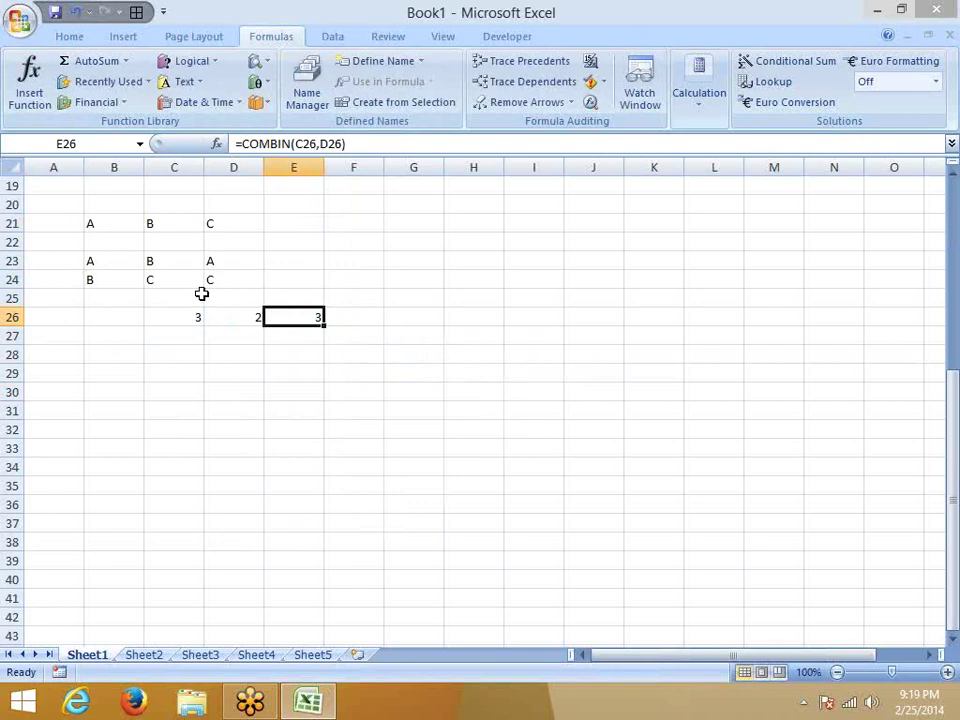
{"action": "left_click", "coordinate": [223, 360]}
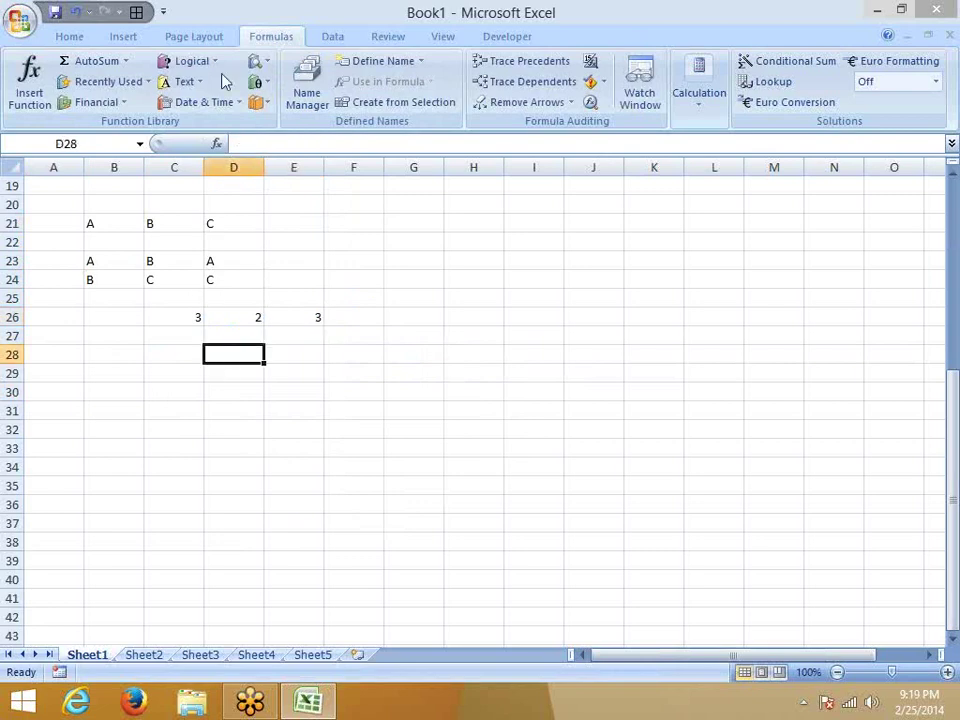
{"action": "left_click", "coordinate": [268, 83]}
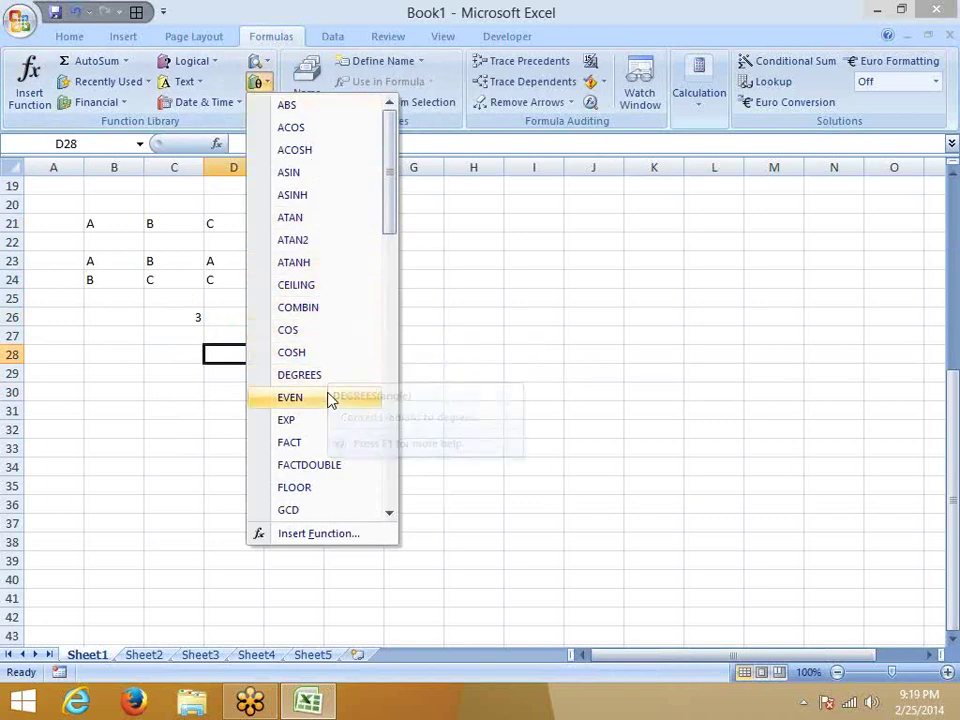
{"action": "left_click", "coordinate": [124, 338]}
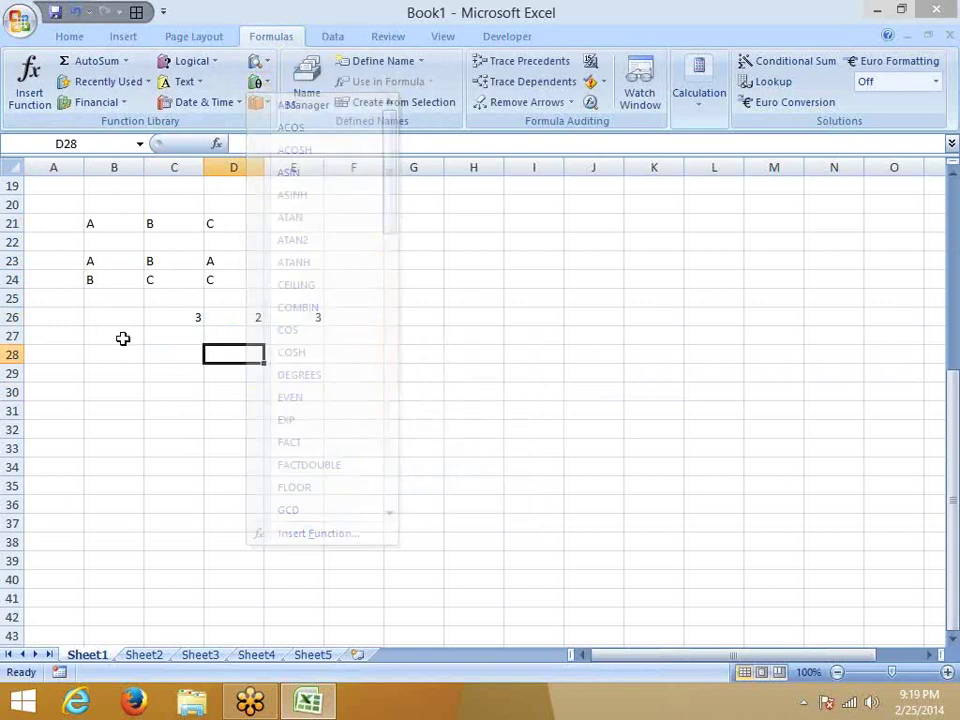
{"action": "left_click", "coordinate": [125, 369]}
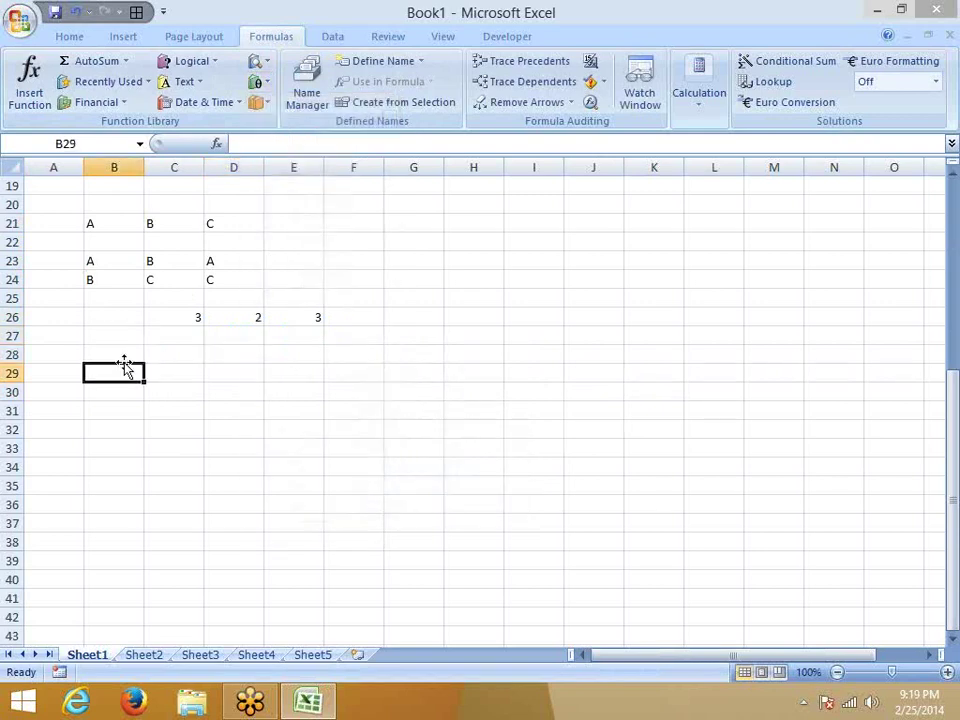
{"action": "left_click", "coordinate": [290, 317]}
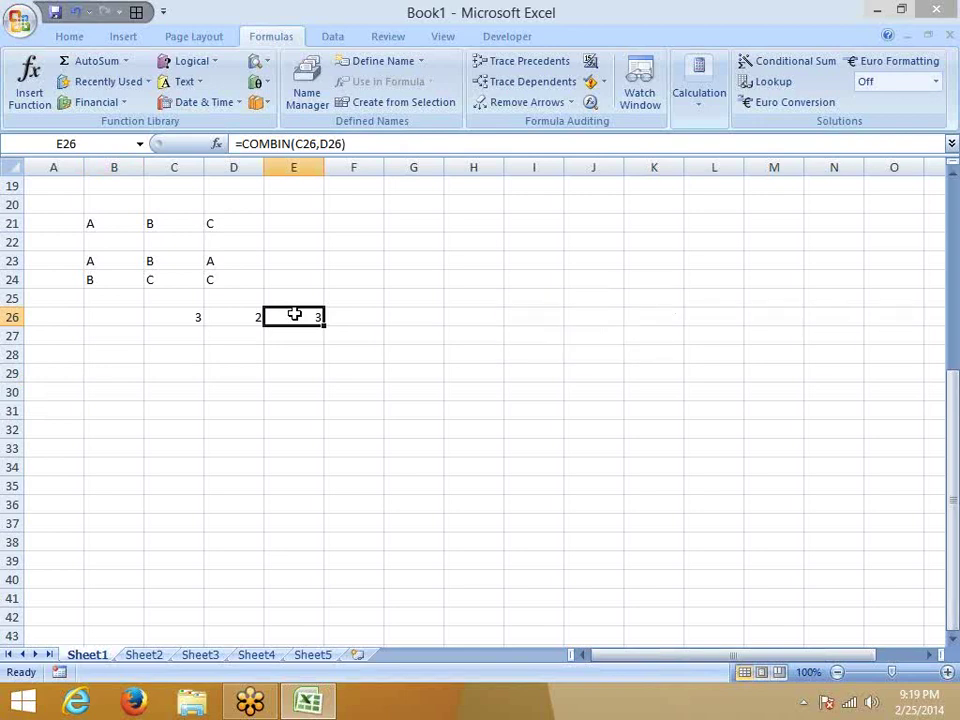
{"action": "left_click_drag", "start_coordinate": [101, 225], "coordinate": [208, 226]}
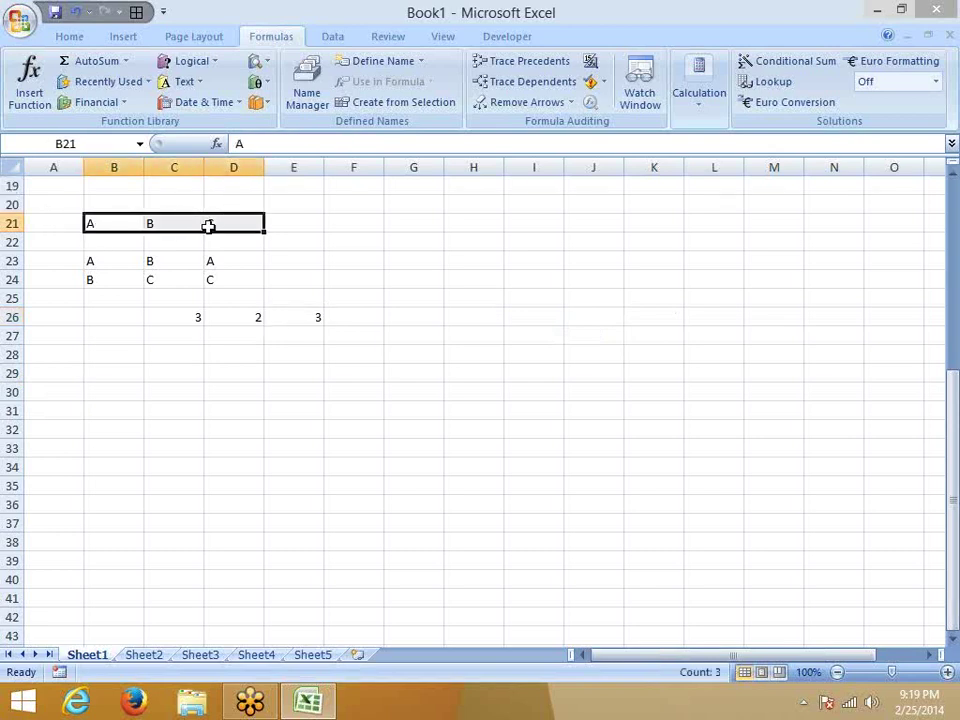
{"action": "left_click", "coordinate": [90, 260]}
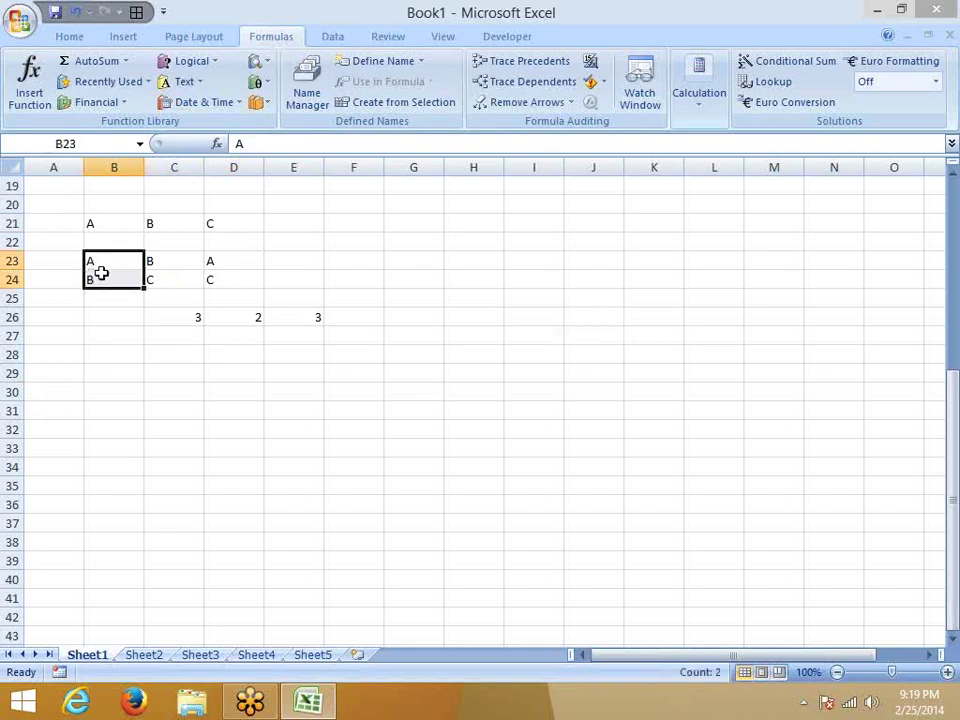
{"action": "left_click", "coordinate": [156, 261]}
{"action": "left_click_drag", "start_coordinate": [156, 261], "coordinate": [159, 280]}
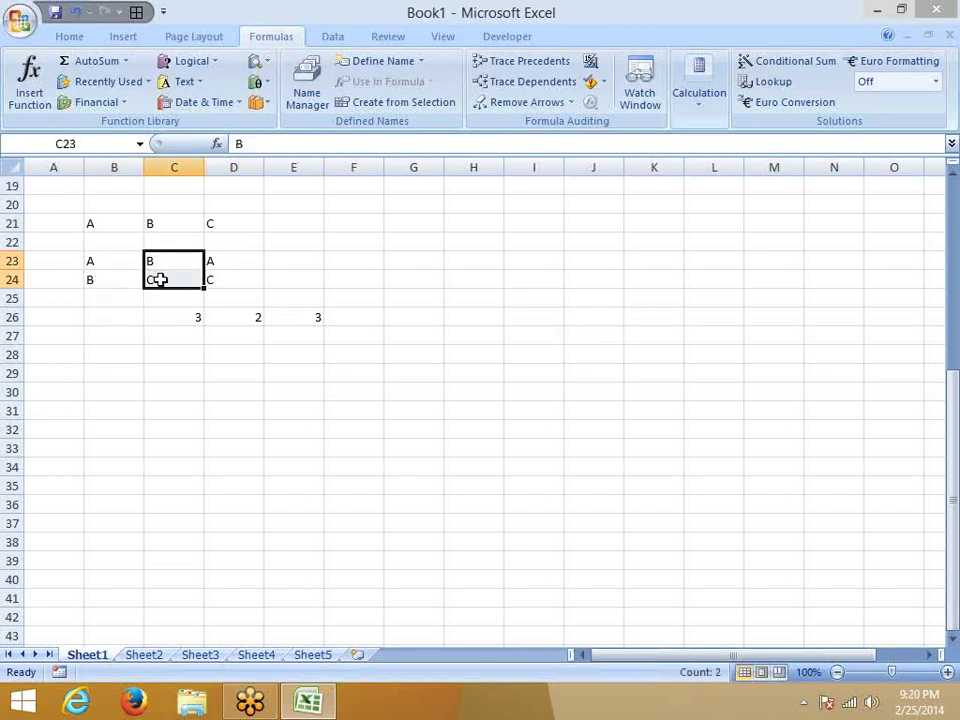
{"action": "left_click", "coordinate": [112, 388]}
{"action": "left_click", "coordinate": [90, 371]}
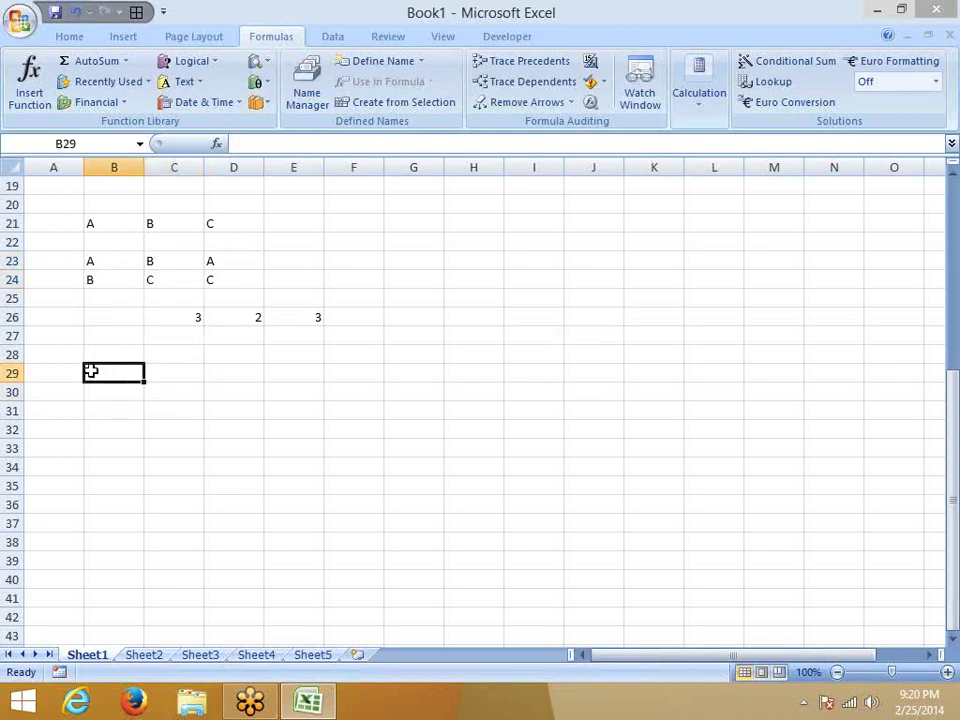
- Type 20 into B29 and 5 into C29
{"action": "type", "text": "20"}
{"action": "key", "text": "Tab"}
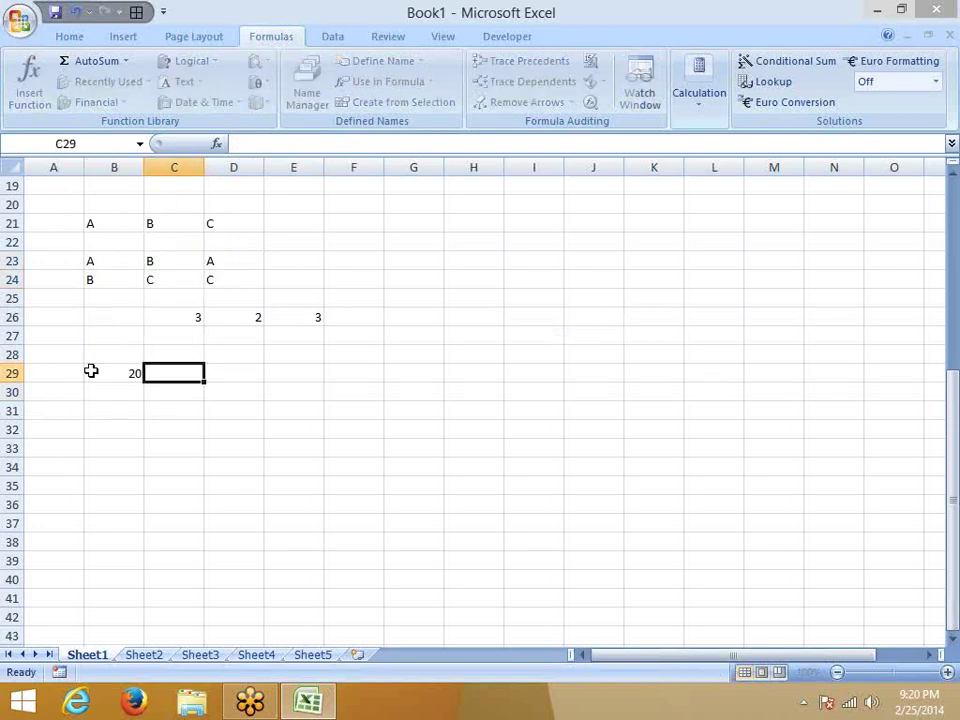
{"action": "key", "text": "Down"}
{"action": "key", "text": "Up"}
{"action": "type", "text": "5"}
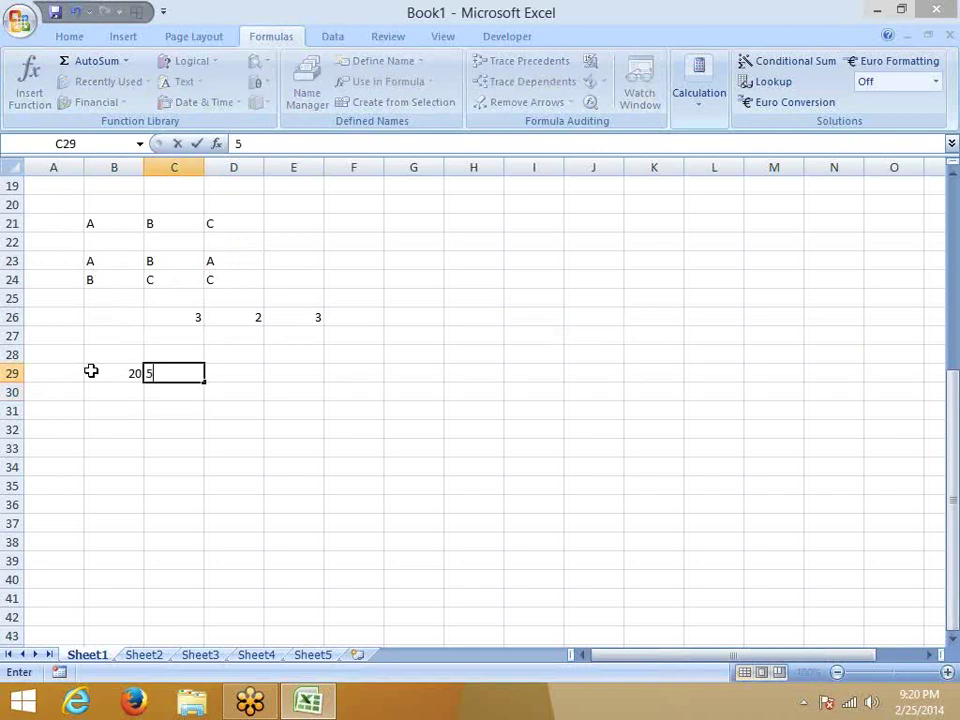
{"action": "key", "text": "Tab"}
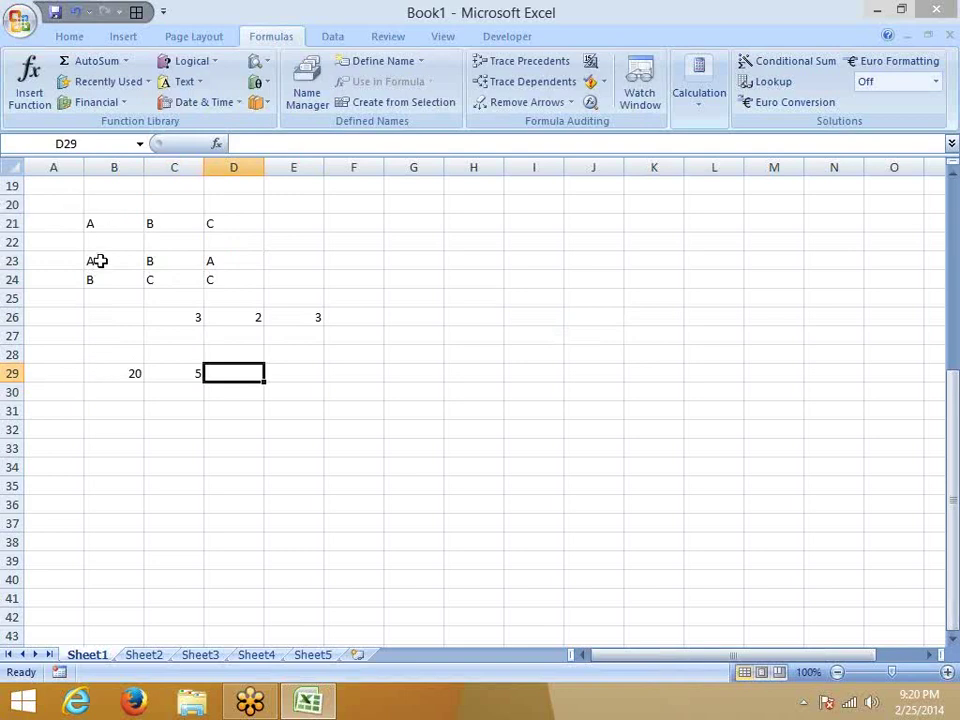
{"action": "mouse_move", "coordinate": [101, 260]}
{"action": "left_mouse_down"}
{"action": "mouse_move", "coordinate": [101, 276]}
{"action": "mouse_move", "coordinate": [161, 279]}
{"action": "left_mouse_up"}
{"action": "left_click", "coordinate": [207, 262]}
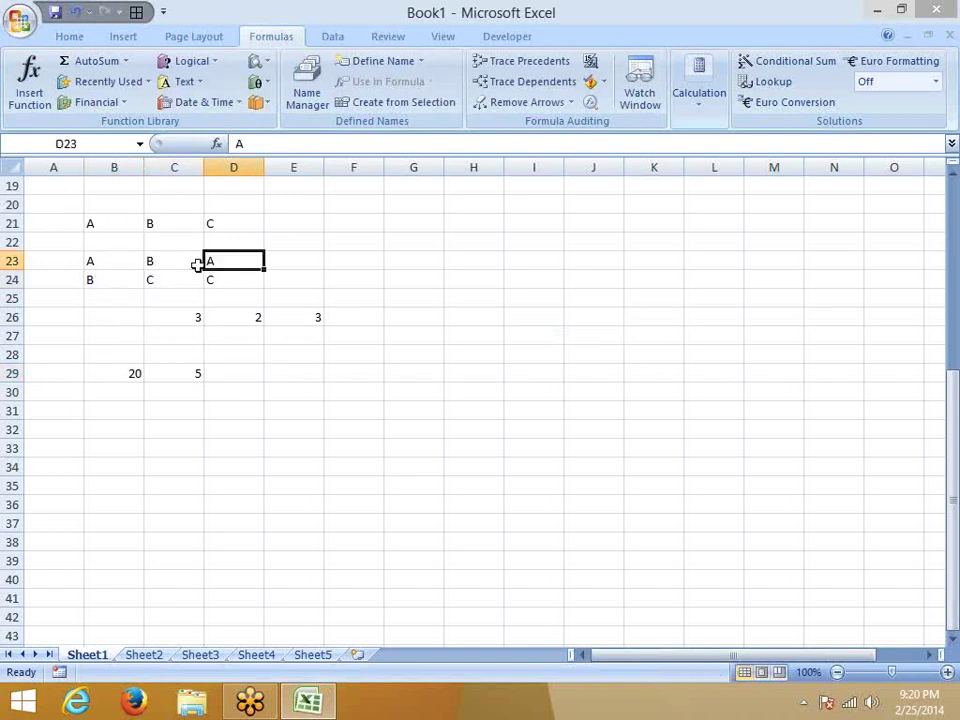
{"action": "left_click", "coordinate": [101, 224]}
{"action": "left_click", "coordinate": [190, 223]}
{"action": "left_click", "coordinate": [226, 225]}
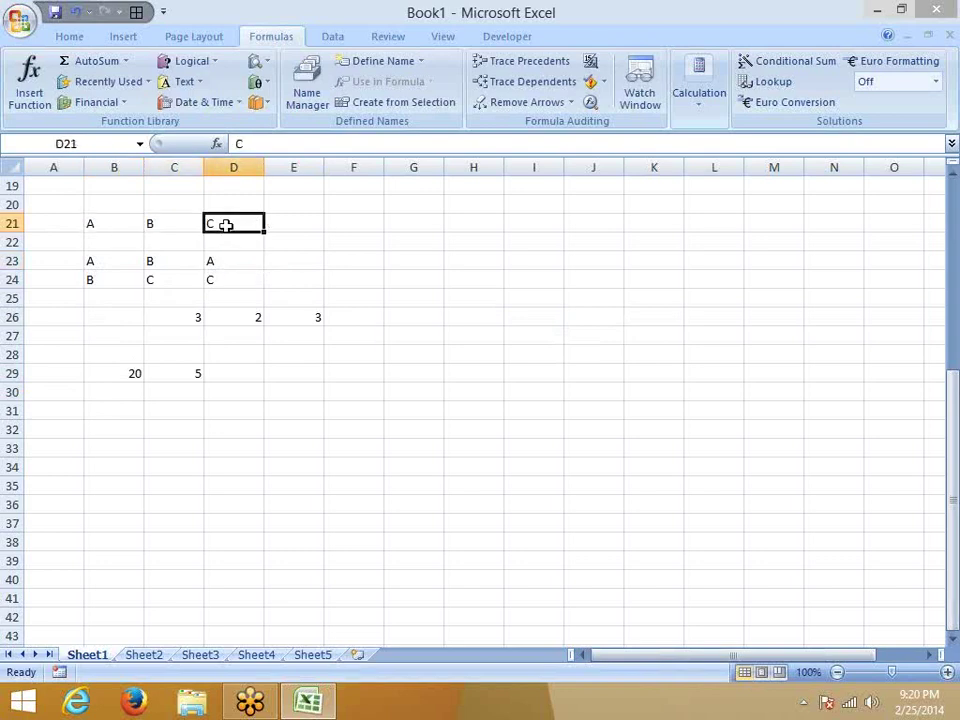
{"action": "left_click", "coordinate": [311, 317]}
{"action": "left_click", "coordinate": [242, 317]}
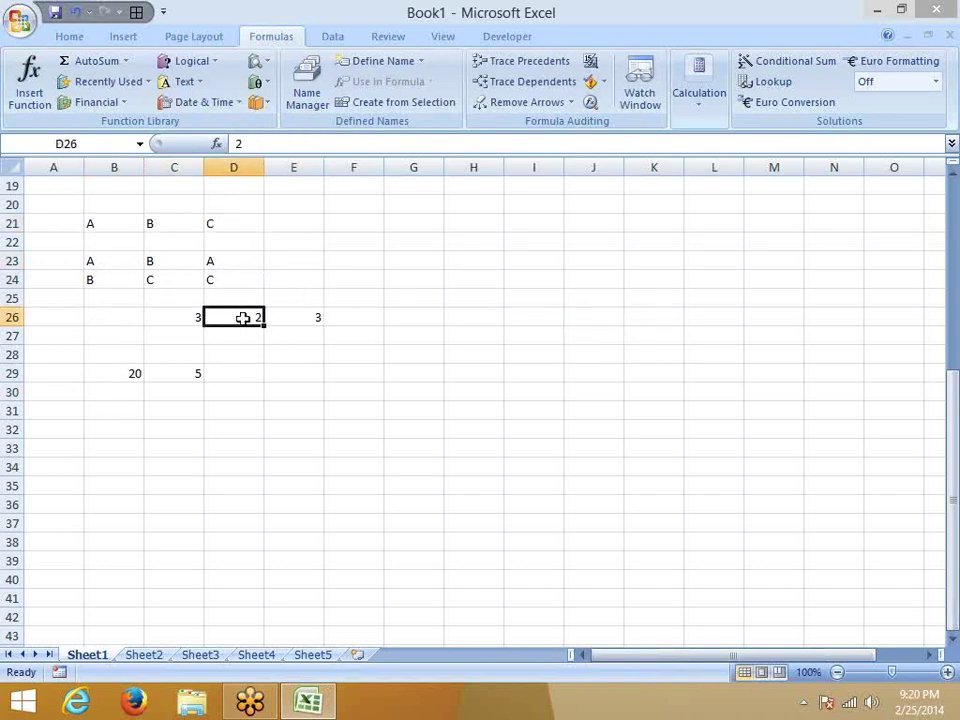
{"action": "key", "text": "Down"}
{"action": "key", "text": "Down"}
{"action": "key", "text": "Down"}
{"action": "mouse_move", "coordinate": [103, 261]}
{"action": "left_mouse_down"}
{"action": "mouse_move", "coordinate": [103, 281]}
{"action": "mouse_move", "coordinate": [169, 276]}
{"action": "left_mouse_up"}
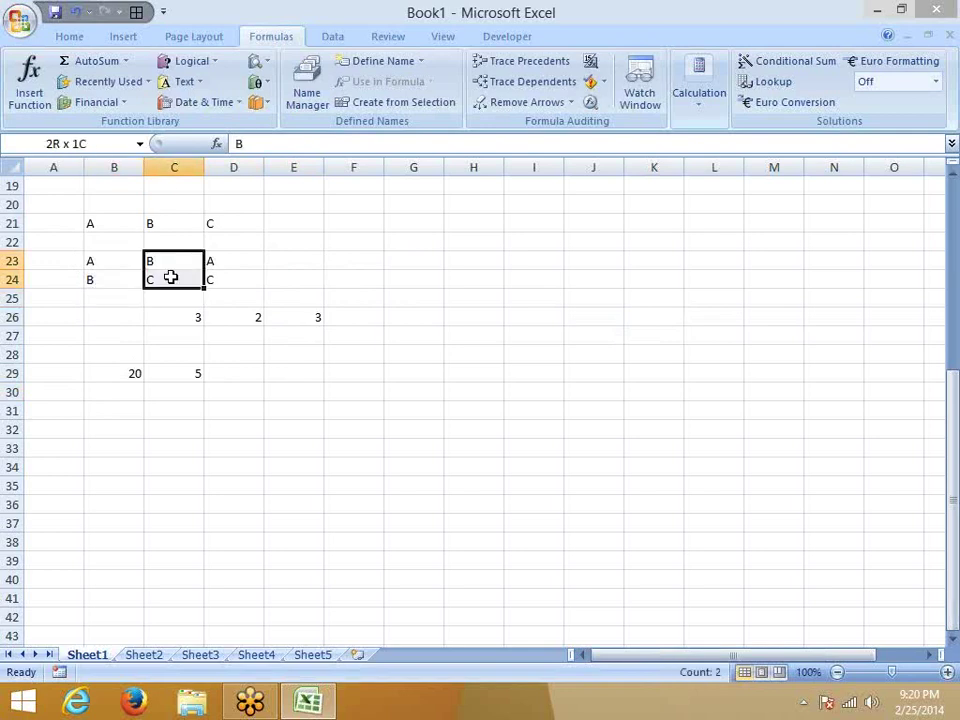
{"action": "left_click", "coordinate": [128, 311]}
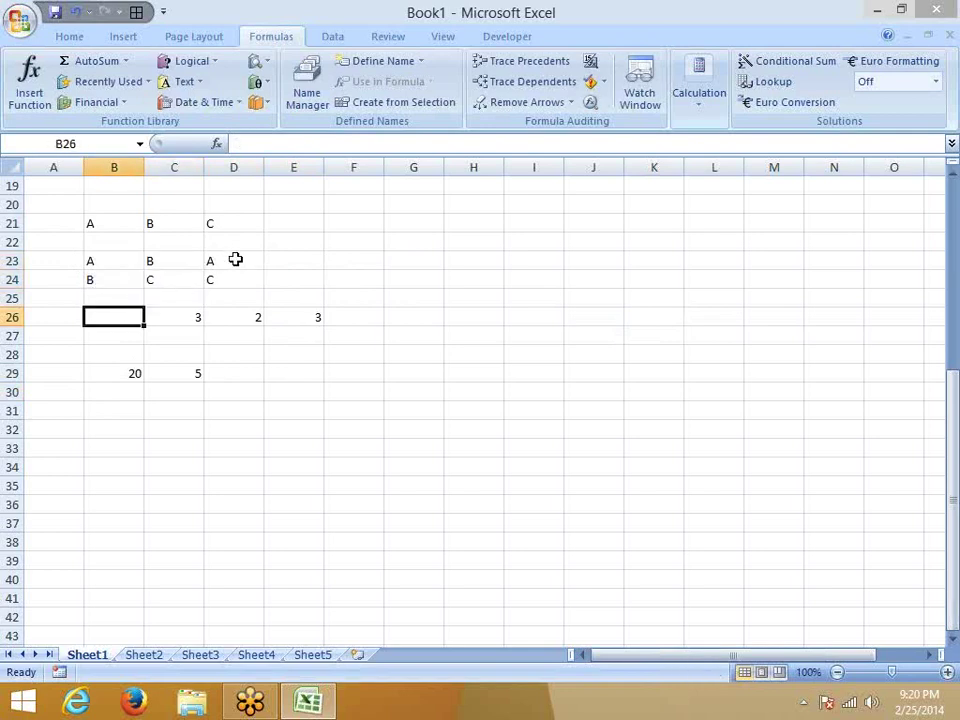
{"action": "mouse_move", "coordinate": [236, 259]}
{"action": "left_mouse_down"}
{"action": "mouse_move", "coordinate": [235, 282]}
{"action": "mouse_move", "coordinate": [116, 267]}
{"action": "left_mouse_up"}
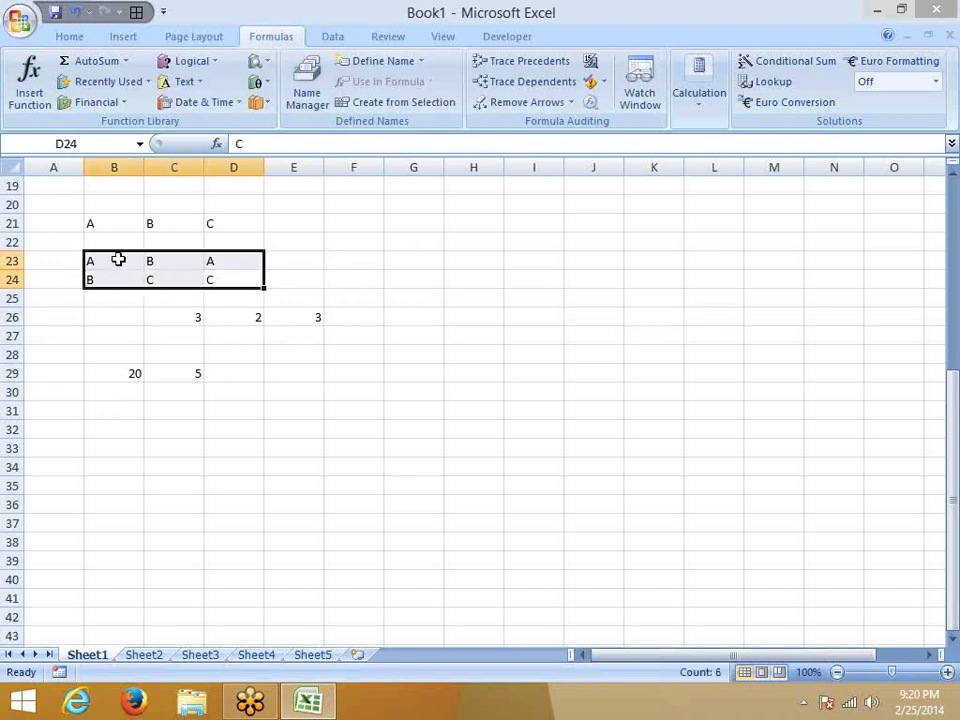
{"action": "left_click", "coordinate": [255, 384]}
{"action": "left_click", "coordinate": [255, 382]}
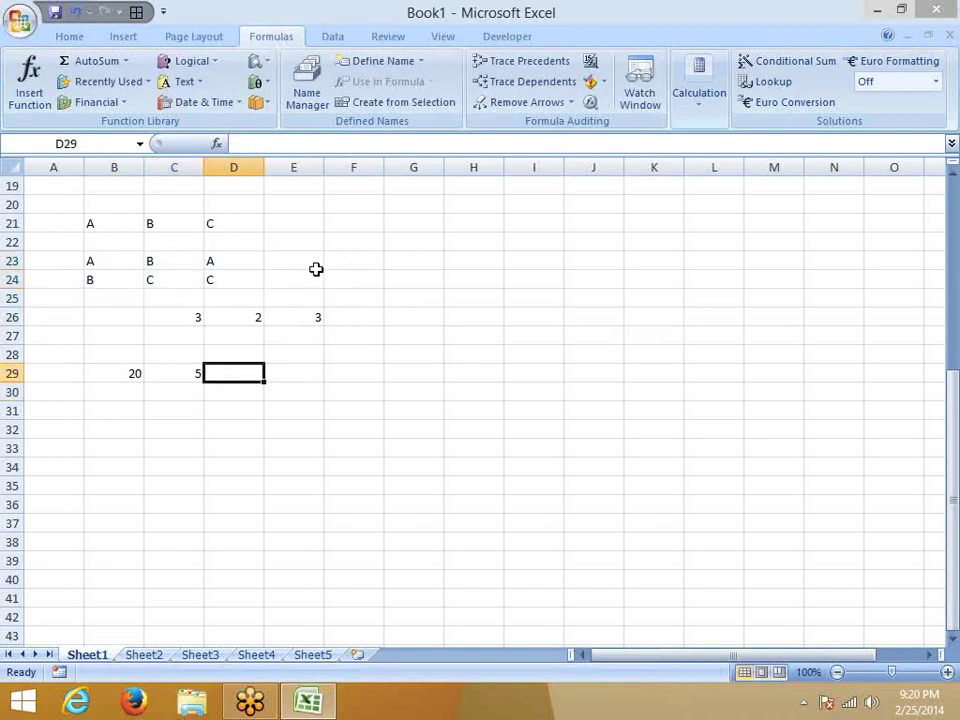
{"action": "double_click", "coordinate": [317, 317]}
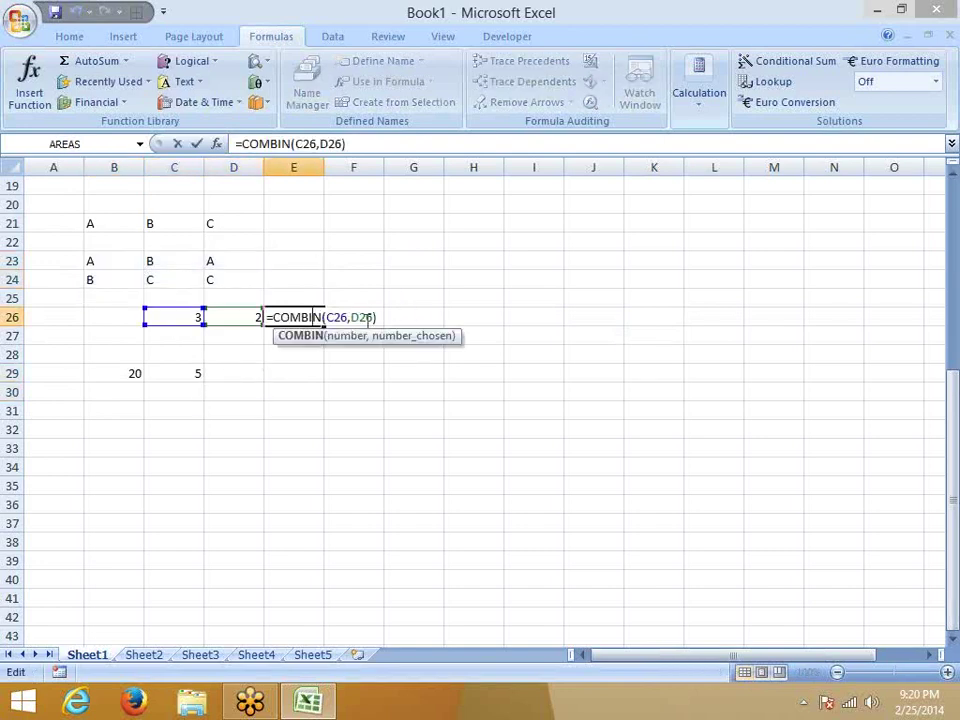
{"action": "double_click", "coordinate": [337, 317]}
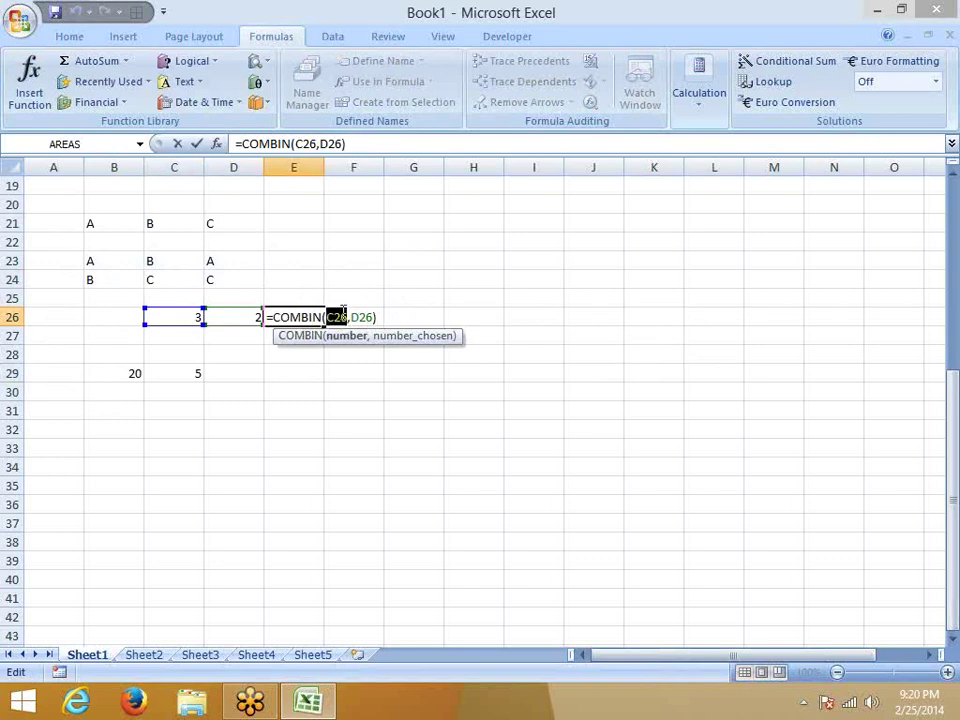
{"action": "key", "text": "Escape"}
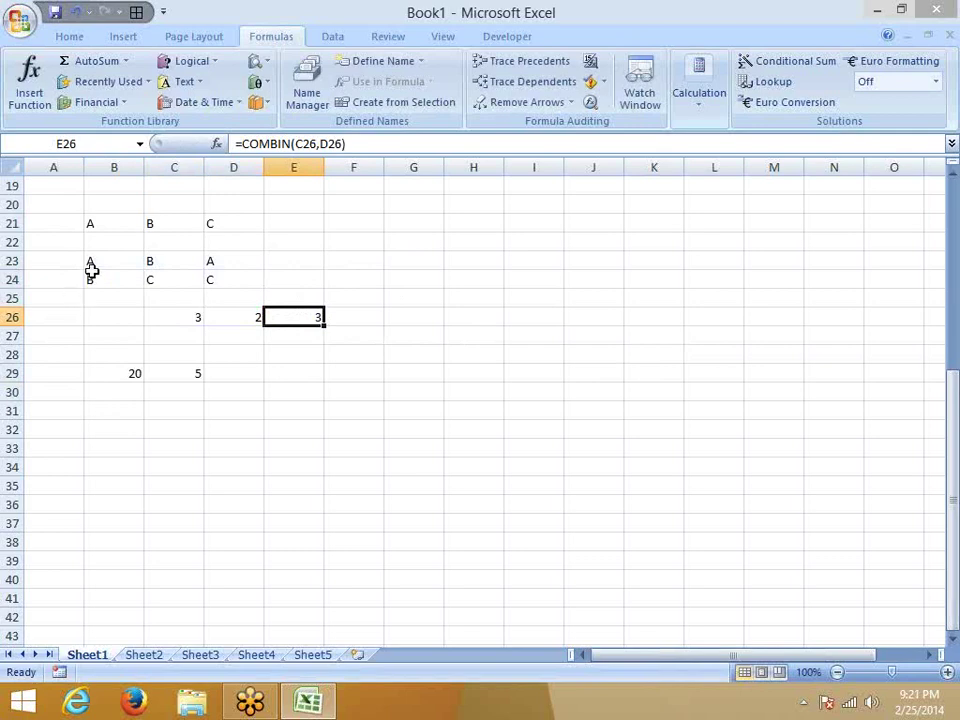
{"action": "left_click_drag", "start_coordinate": [91, 264], "coordinate": [94, 278]}
{"action": "left_click_drag", "start_coordinate": [152, 266], "coordinate": [156, 279]}
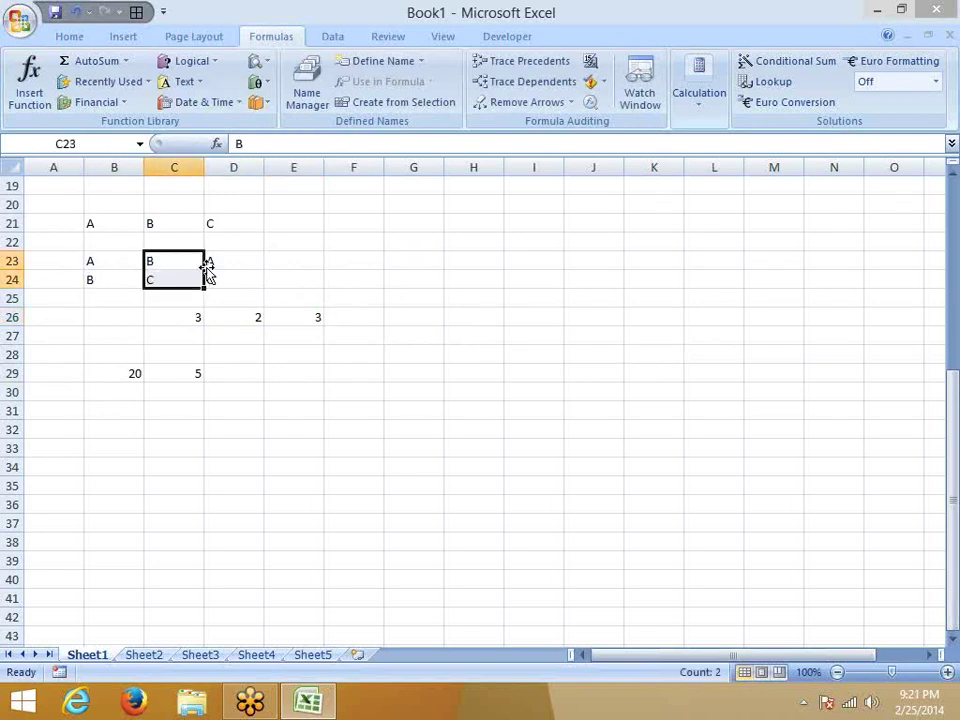
{"action": "left_click_drag", "start_coordinate": [244, 283], "coordinate": [133, 283]}
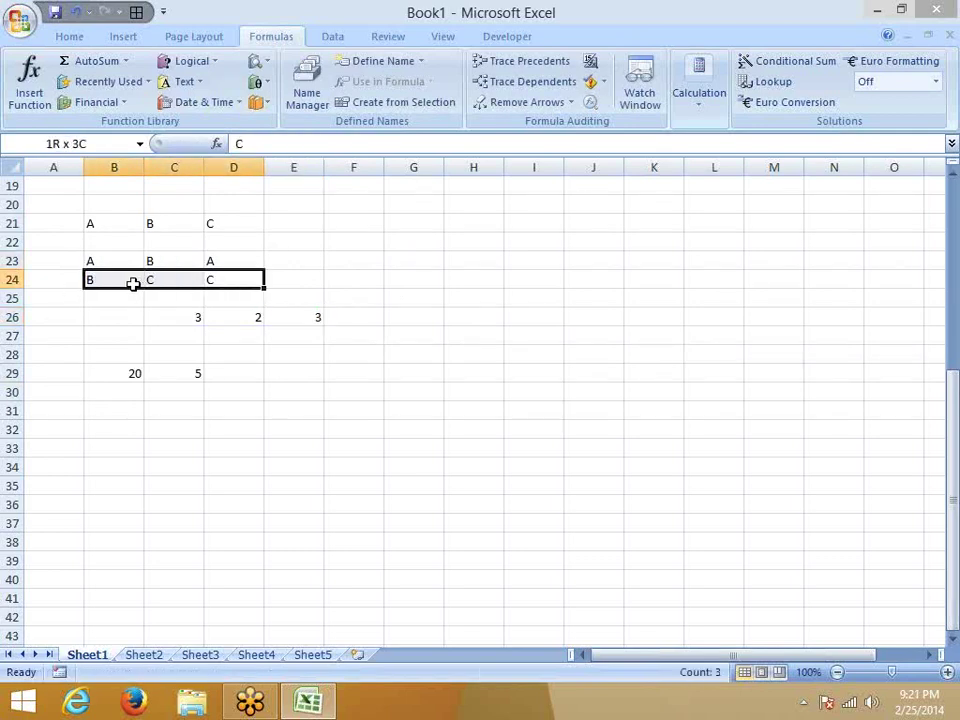
{"action": "left_click", "coordinate": [302, 317]}
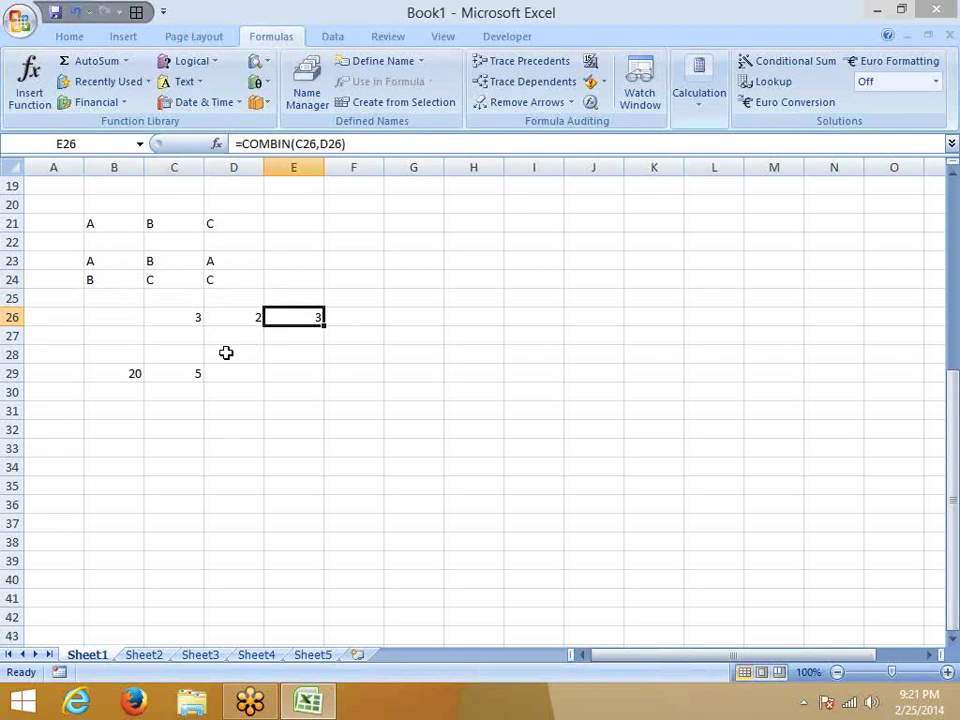
{"action": "left_click_drag", "start_coordinate": [208, 277], "coordinate": [140, 279]}
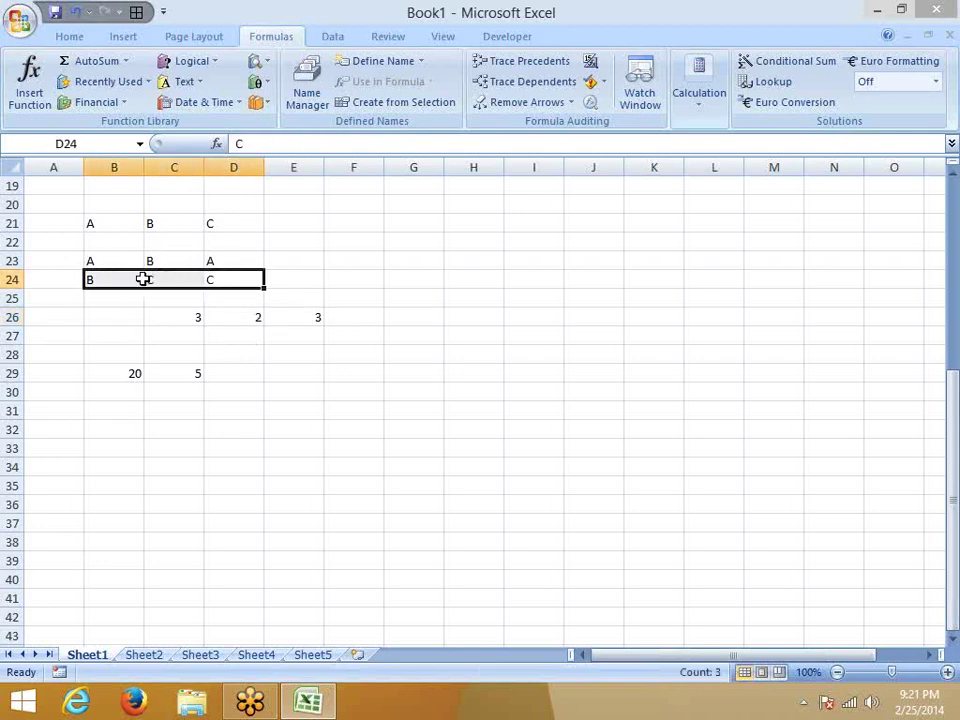
{"action": "double_click", "coordinate": [294, 317]}
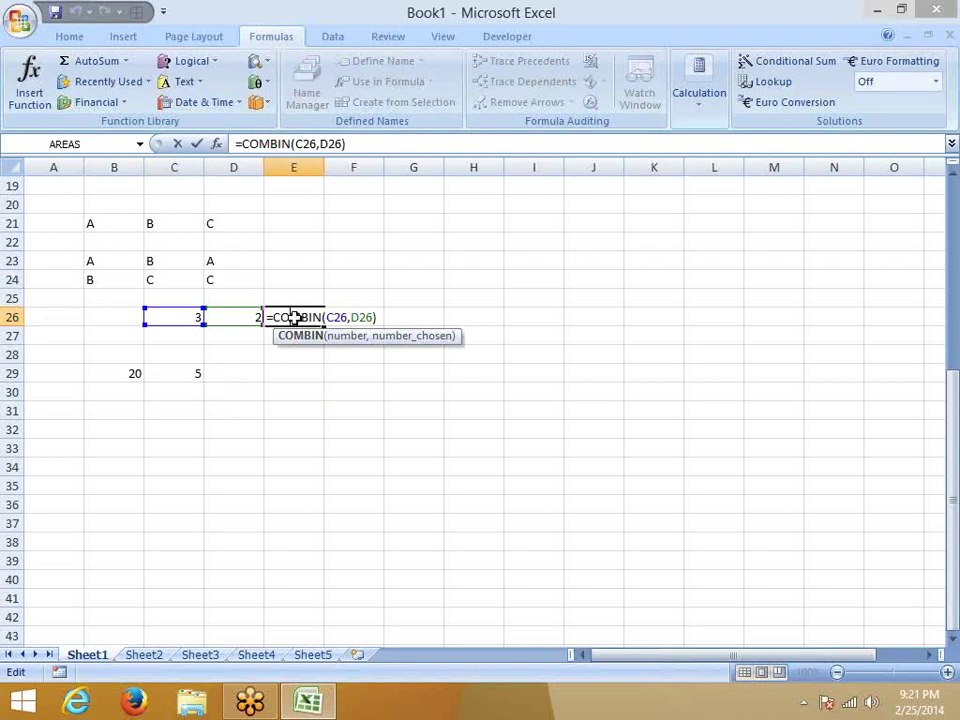
{"action": "key", "text": "Escape"}
{"action": "mouse_move", "coordinate": [240, 283]}
{"action": "left_mouse_down"}
{"action": "mouse_move", "coordinate": [158, 271]}
{"action": "mouse_move", "coordinate": [101, 226]}
{"action": "left_mouse_up"}
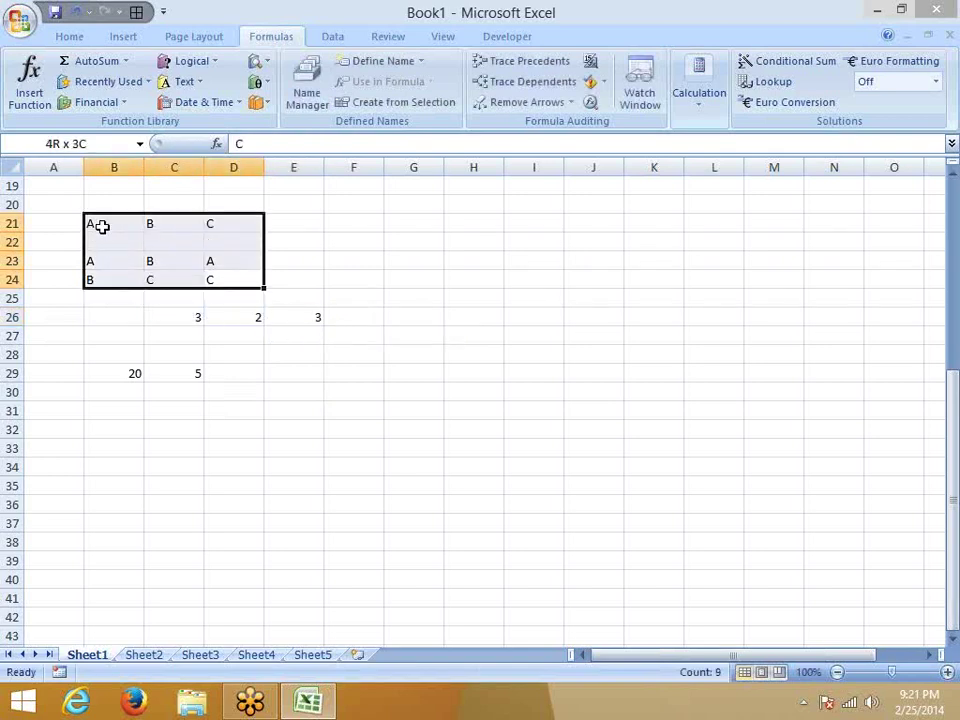
- Enter =COMBIN(B29,C29) in D29, returning 15504
{"action": "left_click", "coordinate": [226, 373]}
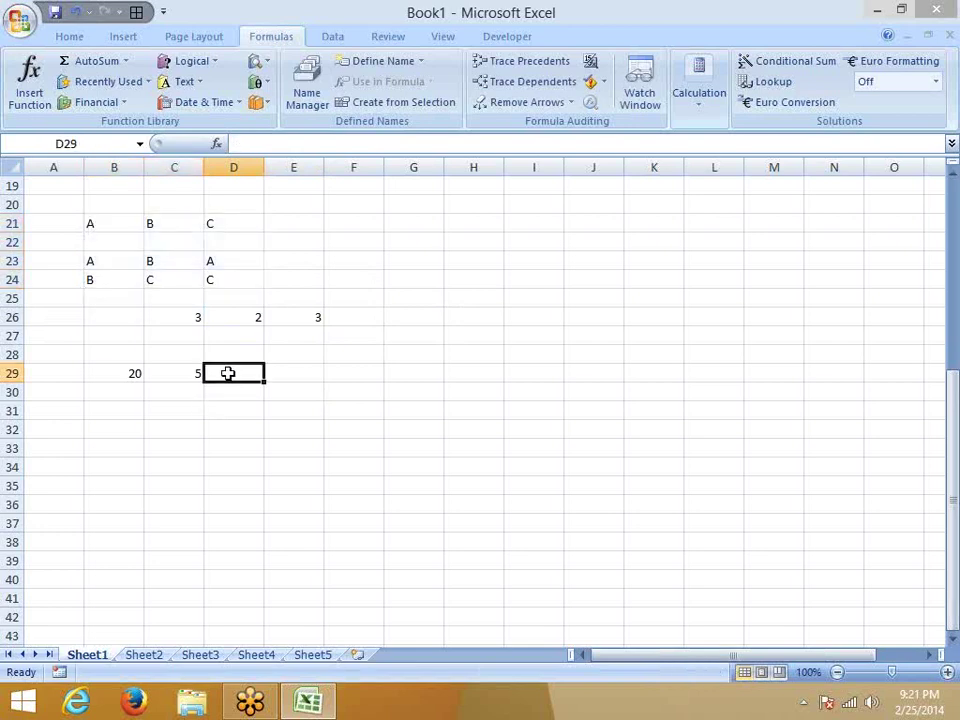
{"action": "type", "text": "="}
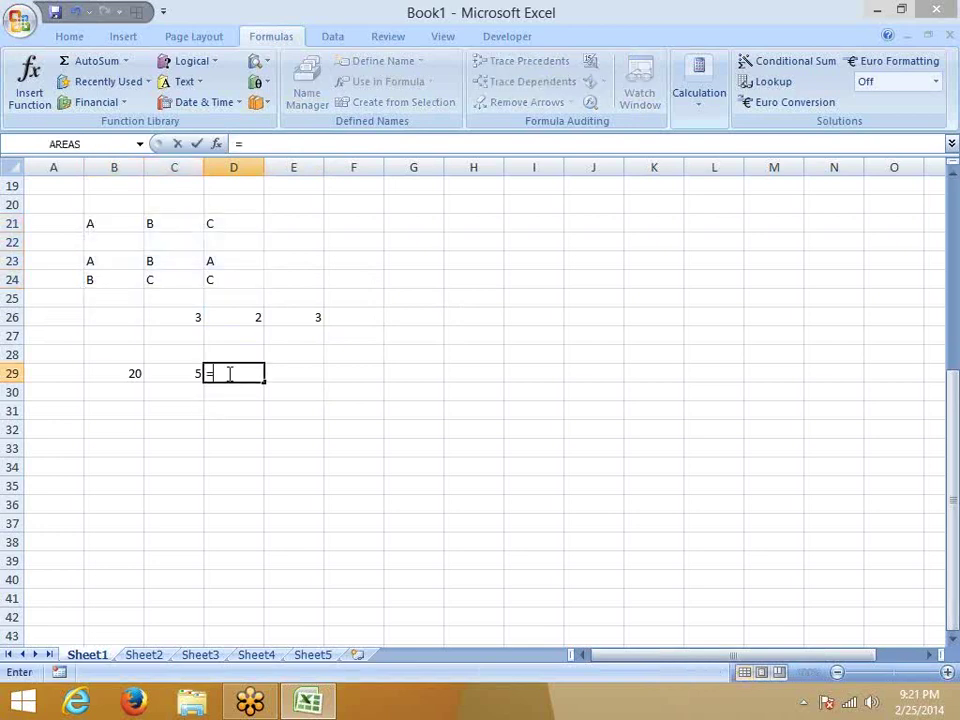
{"action": "type", "text": "com"}
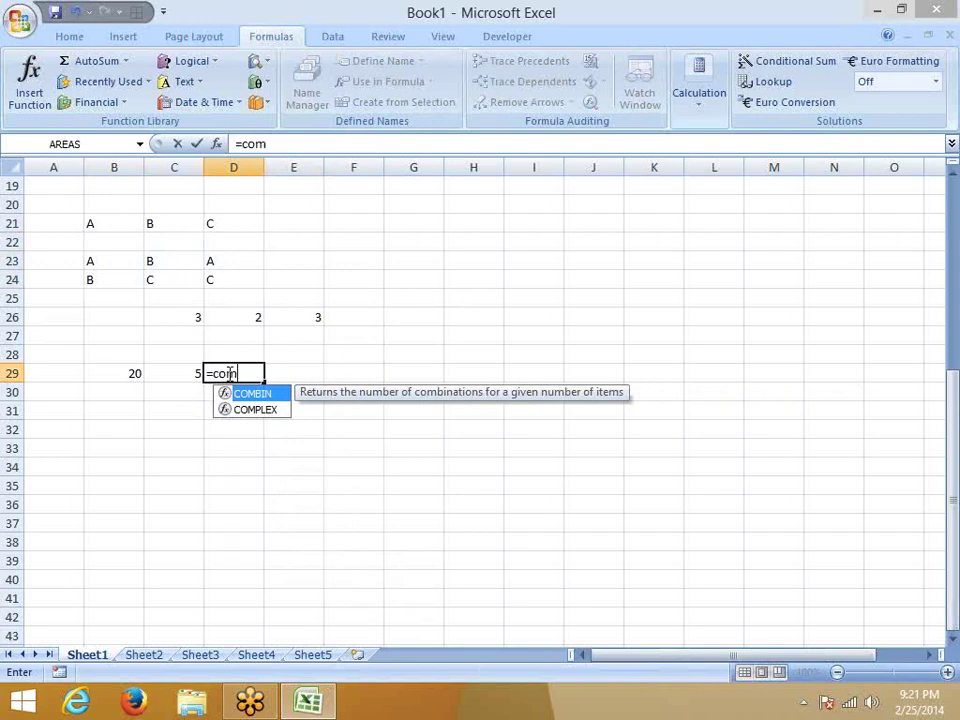
{"action": "key", "text": "Tab"}
{"action": "left_click", "coordinate": [134, 374]}
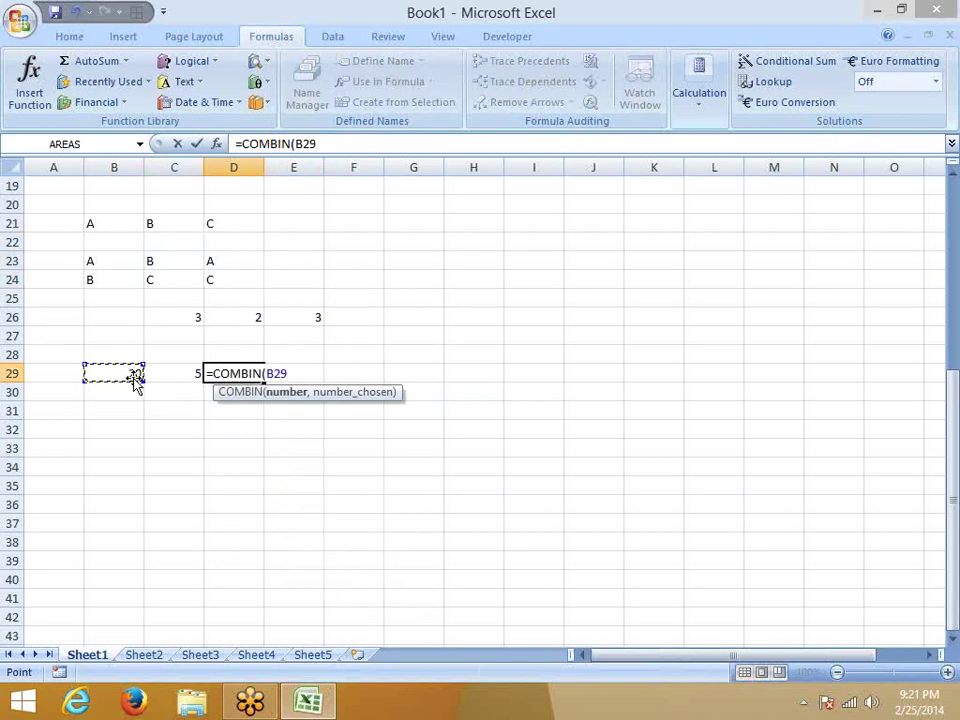
{"action": "type", "text": ","}
{"action": "left_click", "coordinate": [190, 374]}
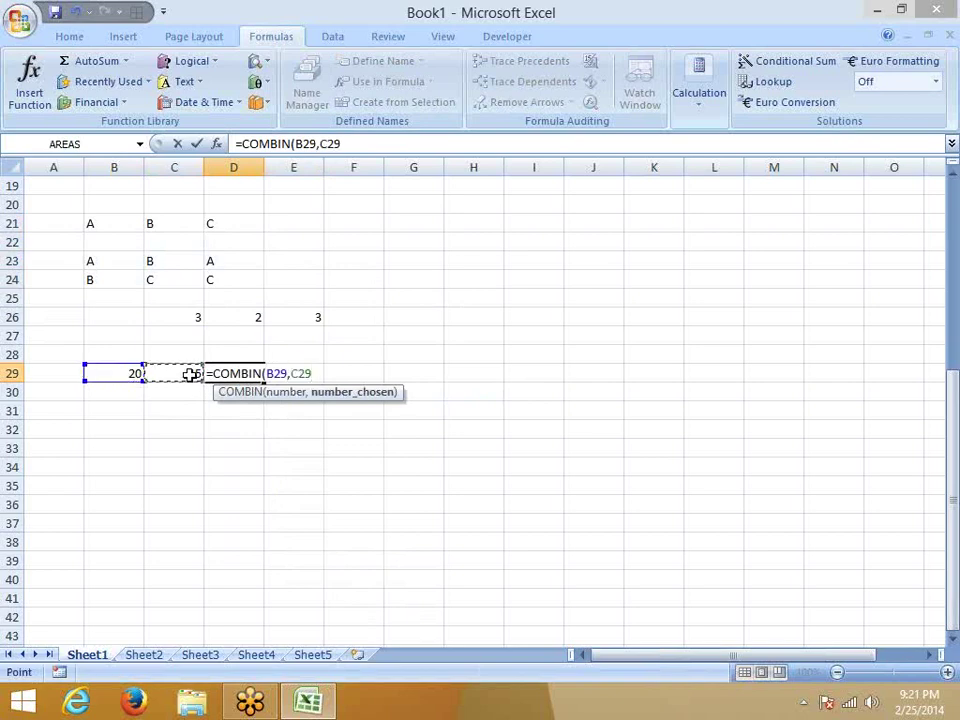
{"action": "key", "text": "Return"}
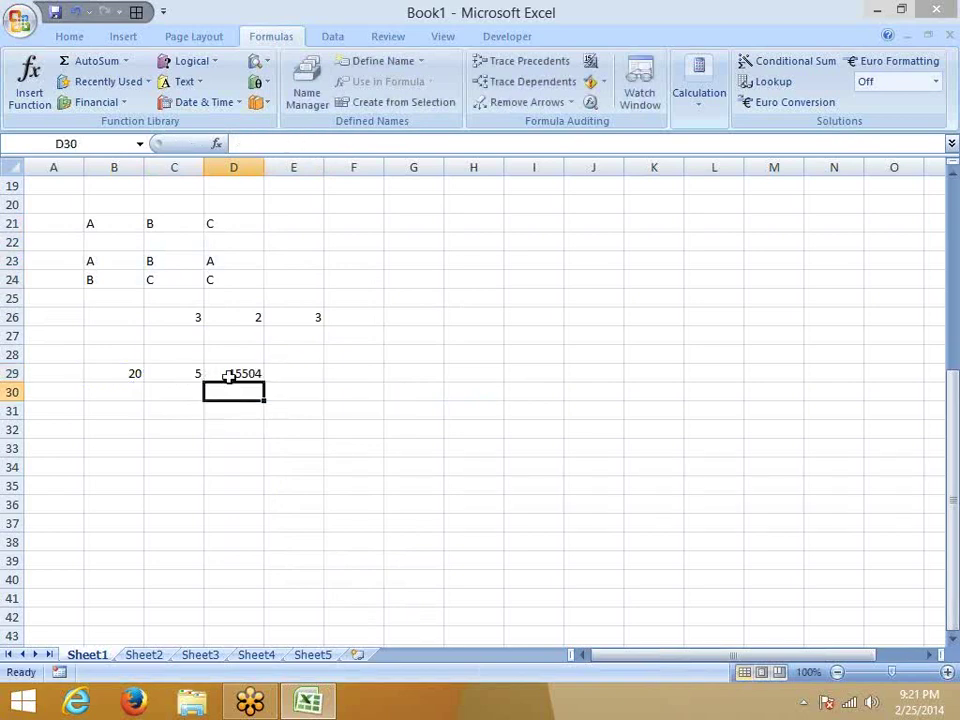
{"action": "left_click", "coordinate": [229, 375]}
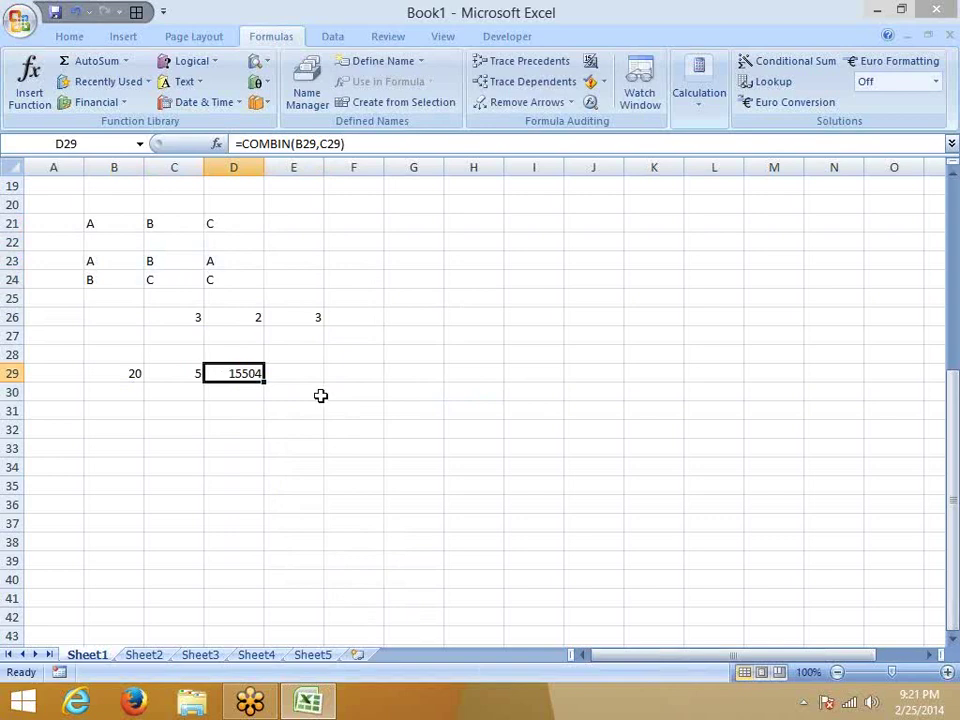
{"action": "left_click", "coordinate": [277, 424]}
{"action": "scroll", "coordinate": [278, 424], "scroll_direction": "down", "scroll_amount": 1}
{"action": "scroll", "coordinate": [218, 381], "scroll_direction": "down", "scroll_amount": 1}
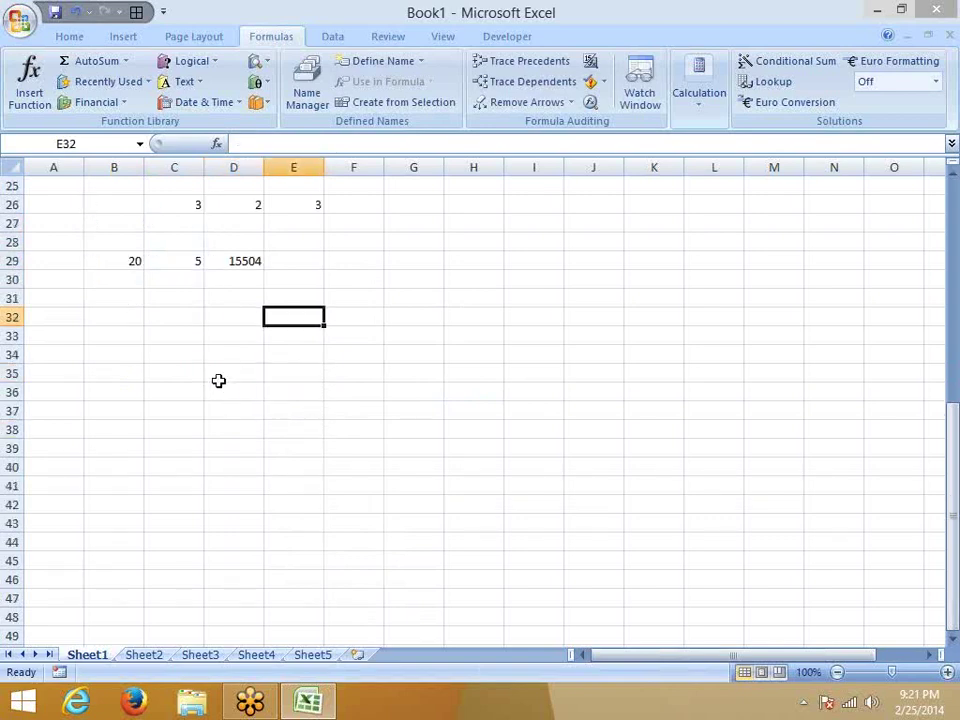
{"action": "scroll", "coordinate": [218, 381], "scroll_direction": "down", "scroll_amount": 1}
{"action": "left_click", "coordinate": [269, 390]}
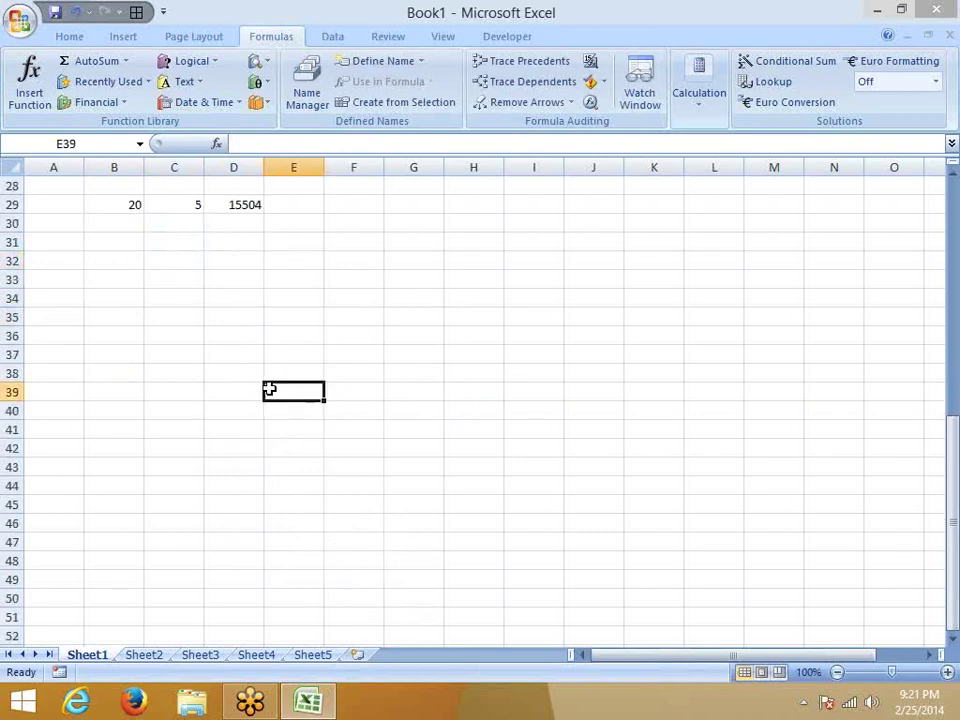
{"action": "left_click", "coordinate": [268, 84]}
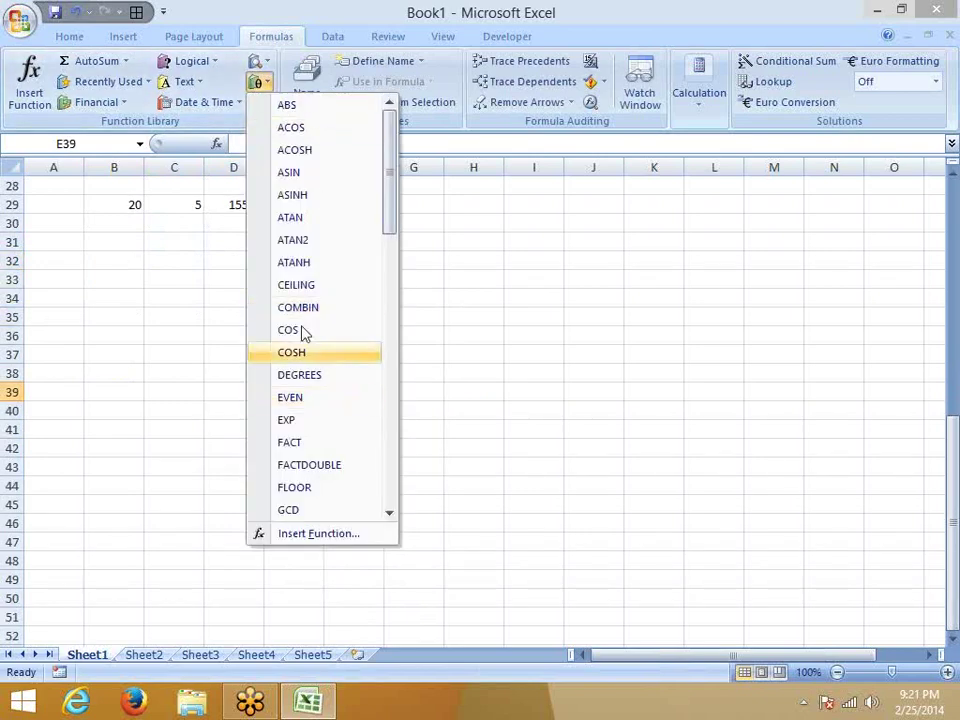
{"action": "left_click", "coordinate": [322, 400]}
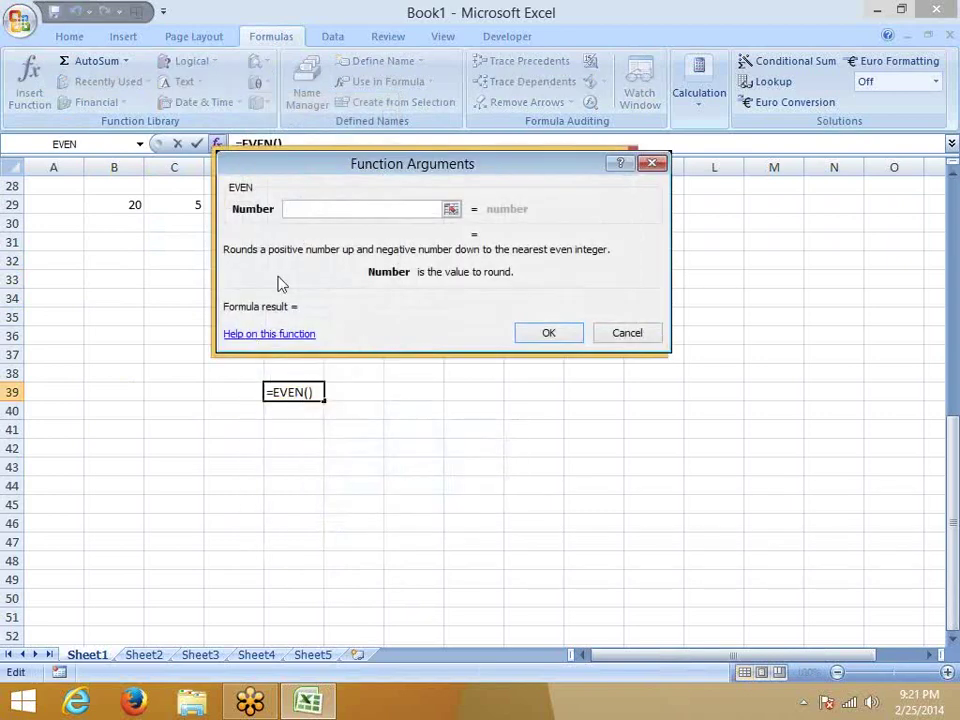
{"action": "type", "text": "13"}
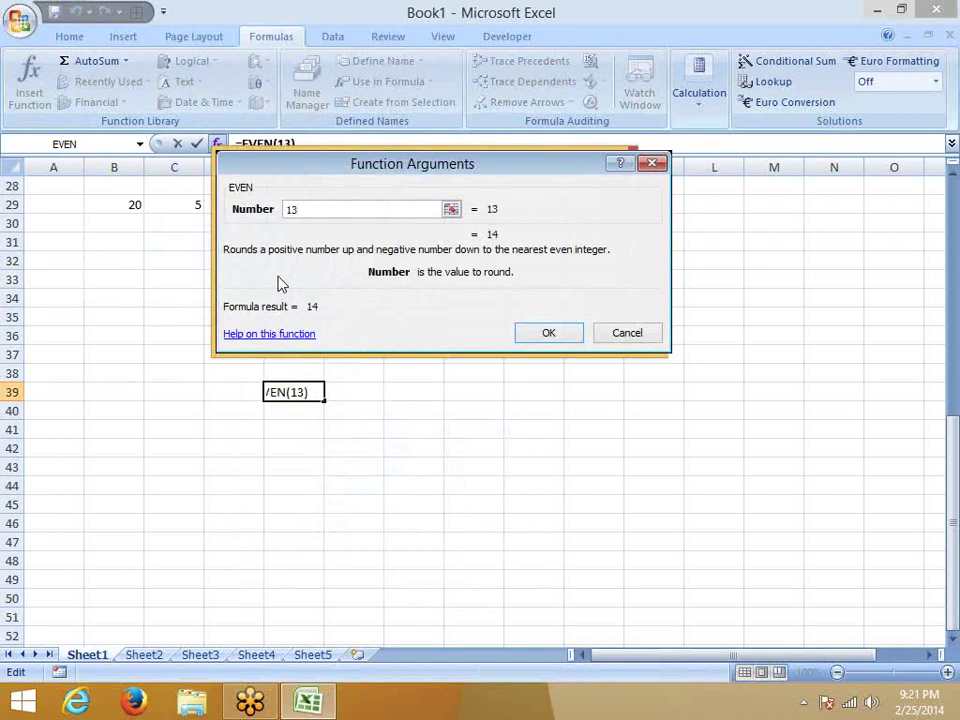
{"action": "left_click", "coordinate": [548, 331]}
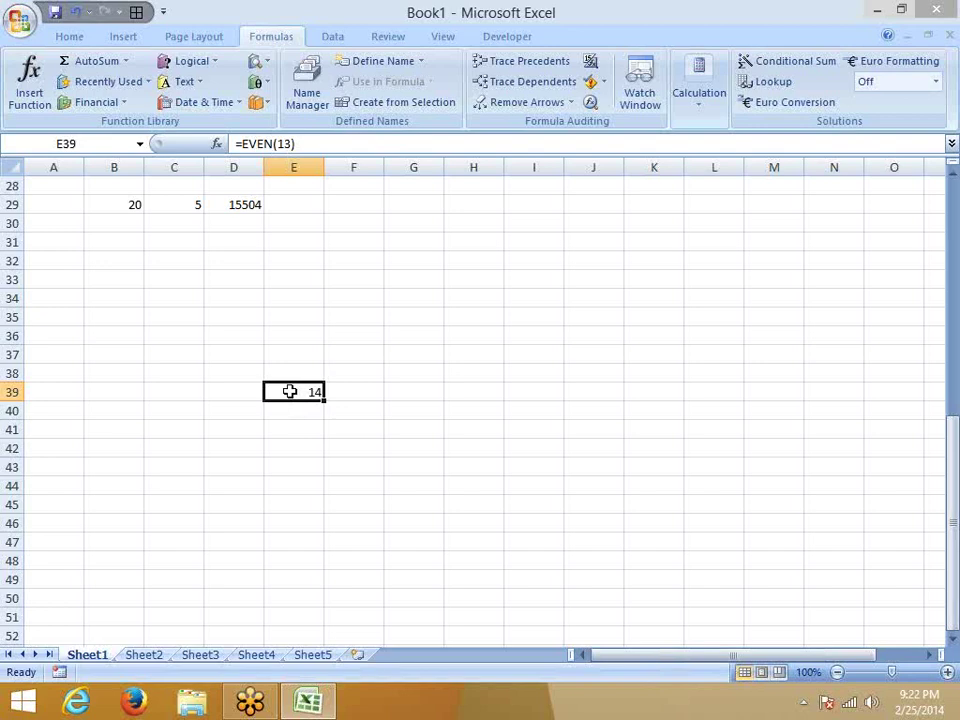
{"action": "key", "text": "Delete"}
{"action": "left_click", "coordinate": [231, 283]}
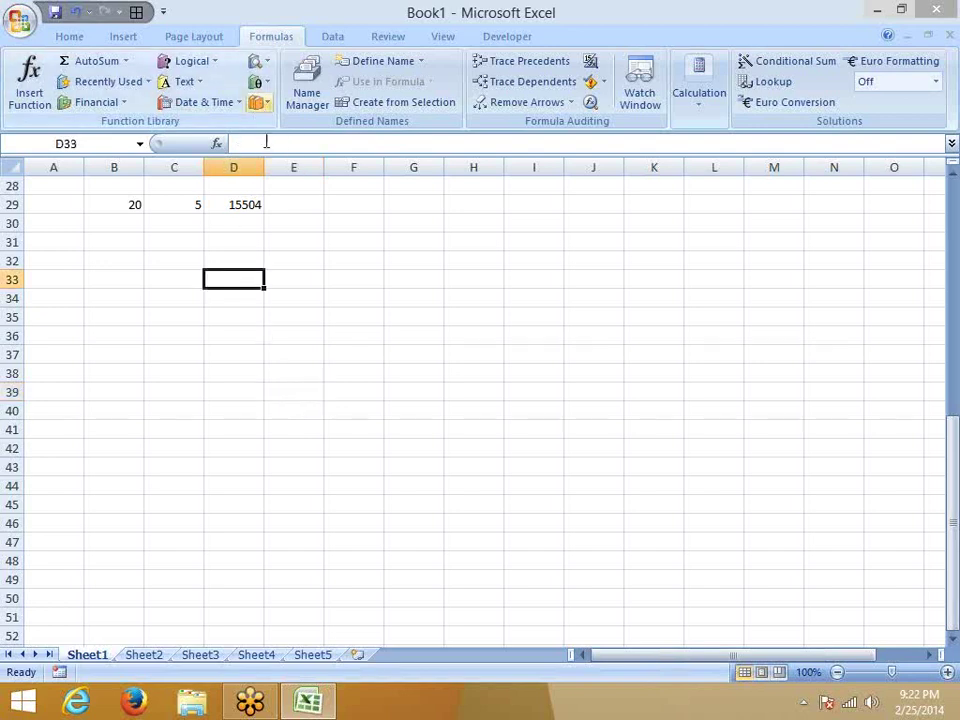
- Enter 10 in B35 and =ODD(B35) in C35, returning 11
{"action": "left_click", "coordinate": [113, 312]}
{"action": "type", "text": "1"}
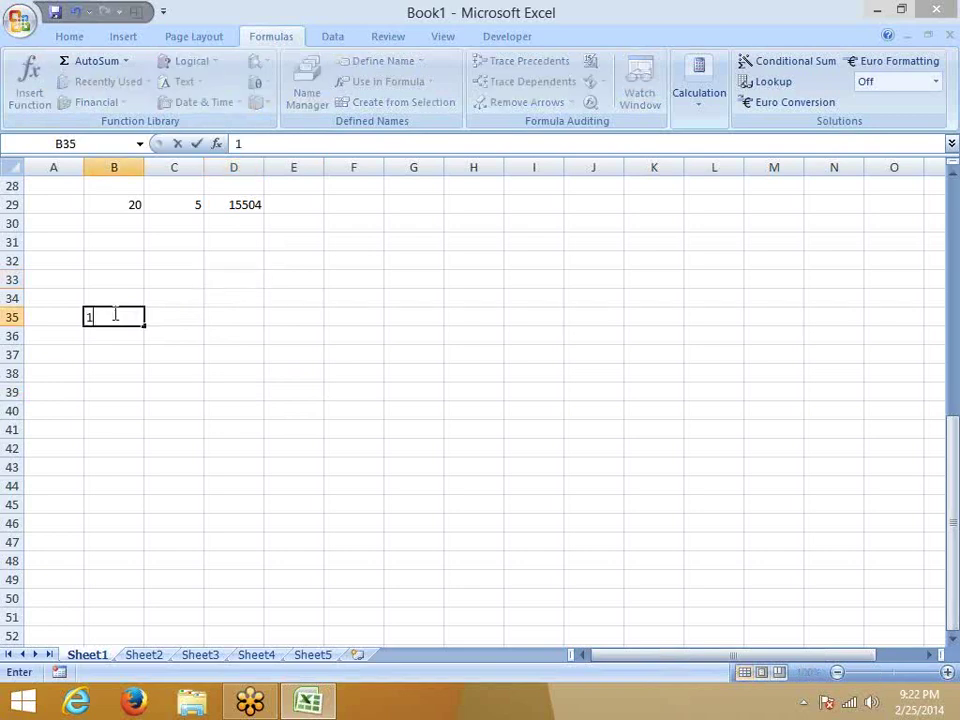
{"action": "type", "text": "0"}
{"action": "key", "text": "Tab"}
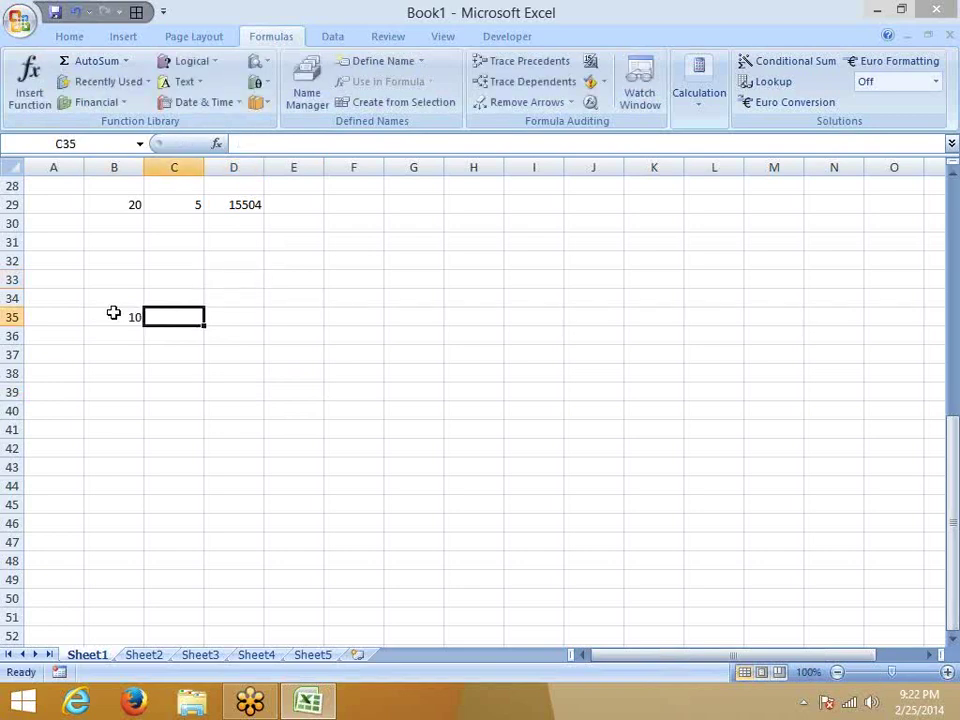
{"action": "type", "text": "=o"}
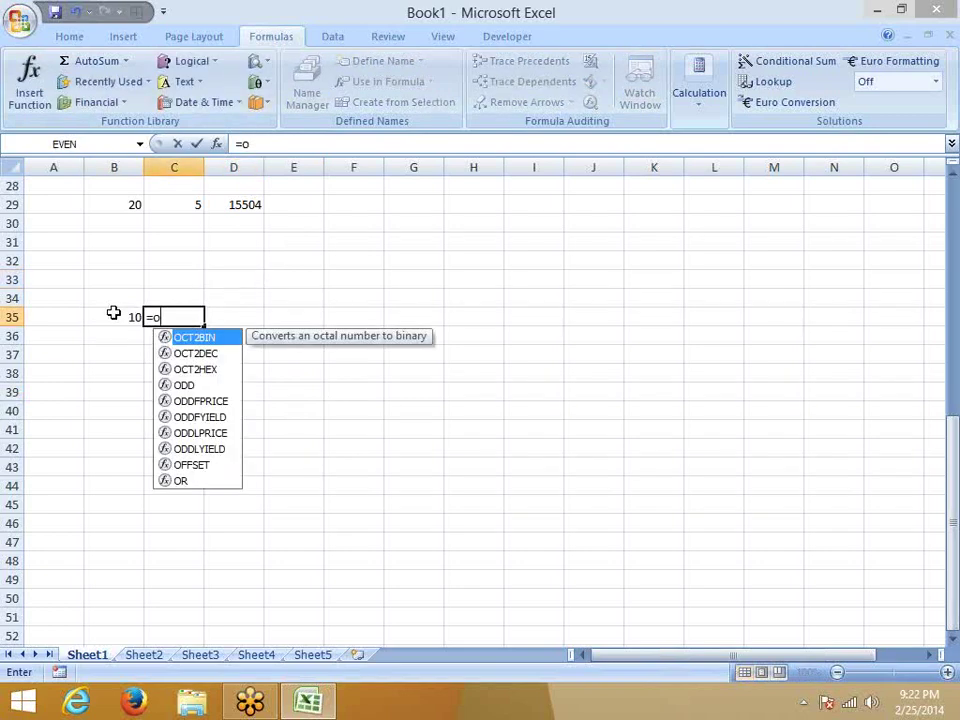
{"action": "type", "text": "dd"}
{"action": "key", "text": "Tab"}
{"action": "left_click", "coordinate": [113, 313]}
{"action": "key", "text": "Return"}
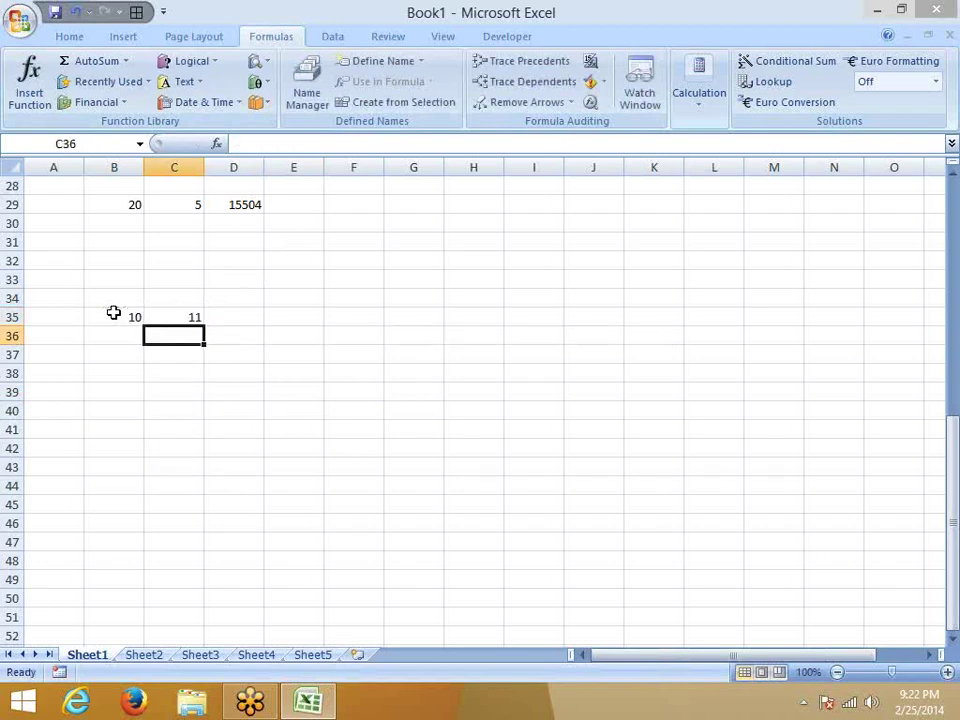
{"action": "key", "text": "Up"}
{"action": "key", "text": "Right"}
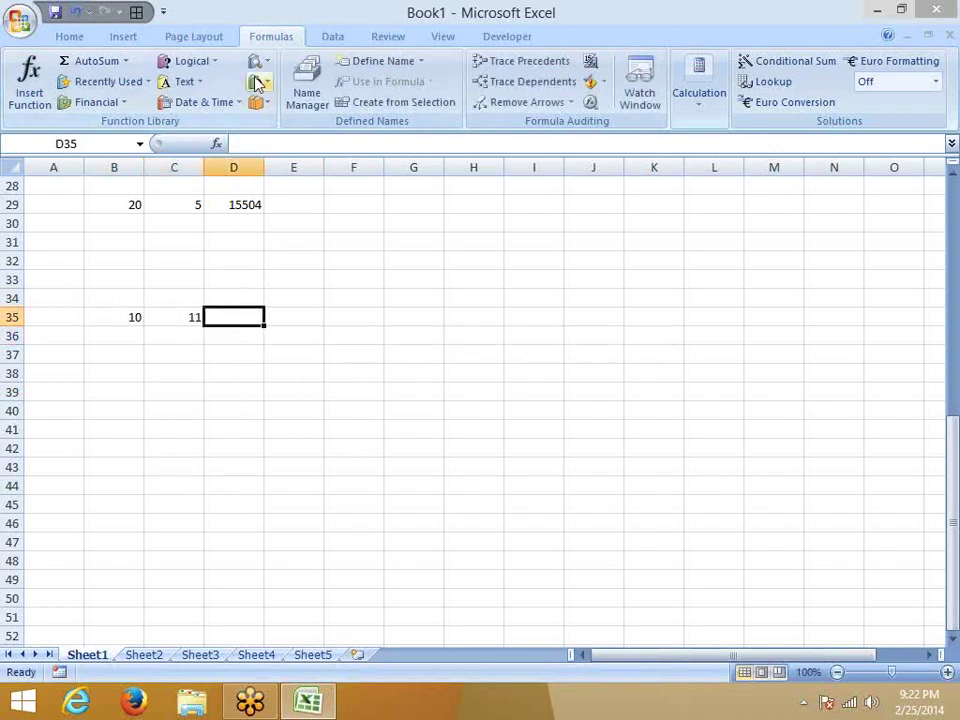
- Browse the Math & Trig function list, then type 5 into B38
{"action": "left_click", "coordinate": [257, 82]}
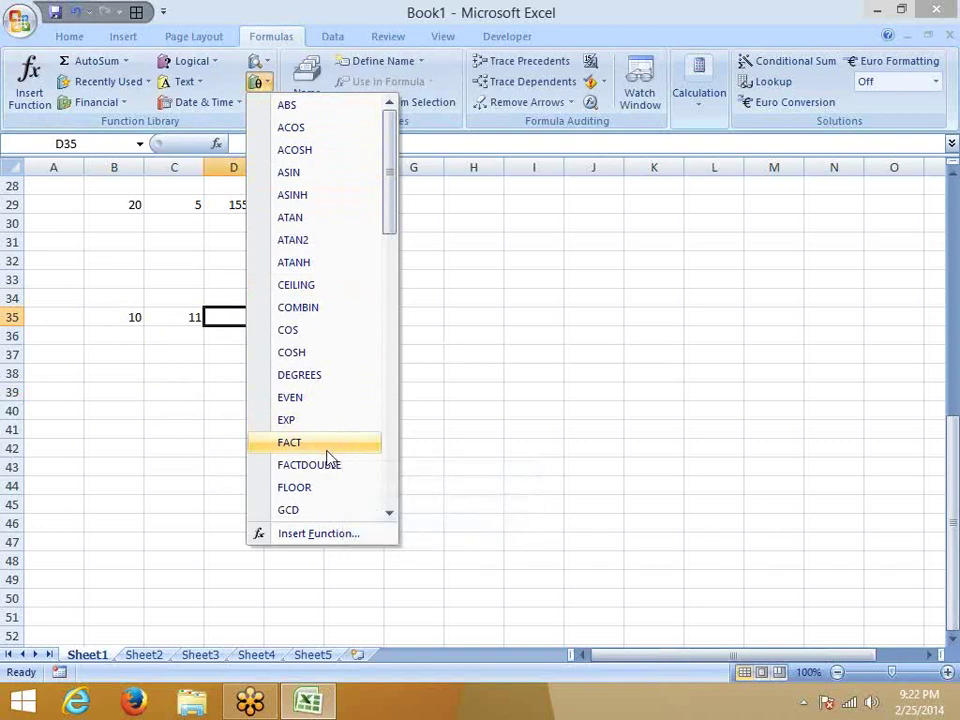
{"action": "left_click", "coordinate": [135, 420]}
{"action": "scroll", "coordinate": [120, 370], "scroll_direction": "down", "scroll_amount": 3}
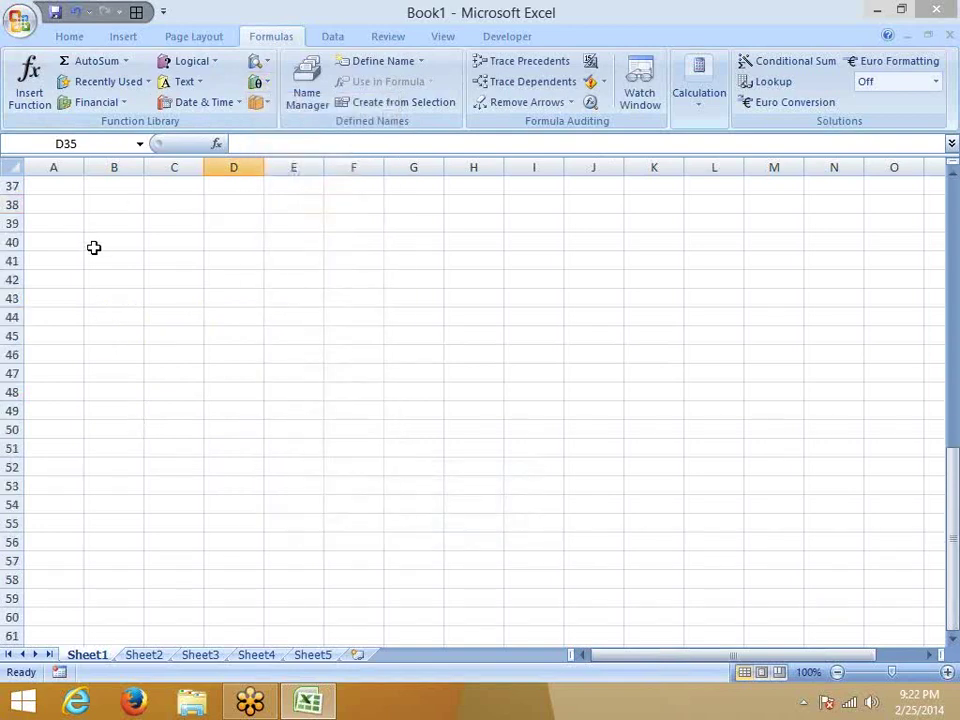
{"action": "scroll", "coordinate": [93, 247], "scroll_direction": "up", "scroll_amount": 1}
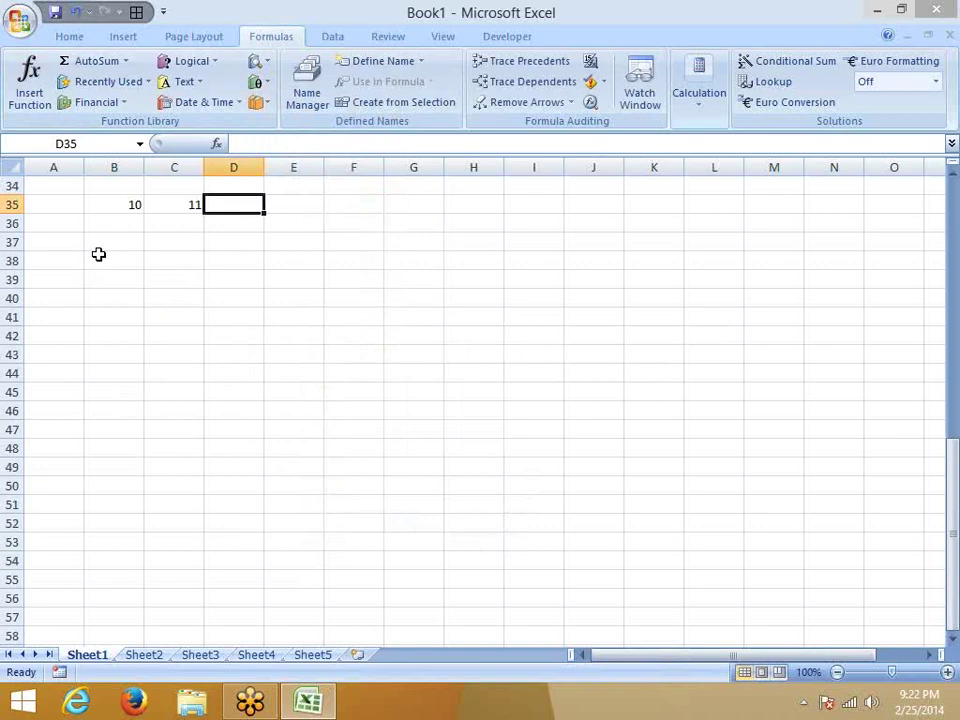
{"action": "left_click", "coordinate": [98, 254]}
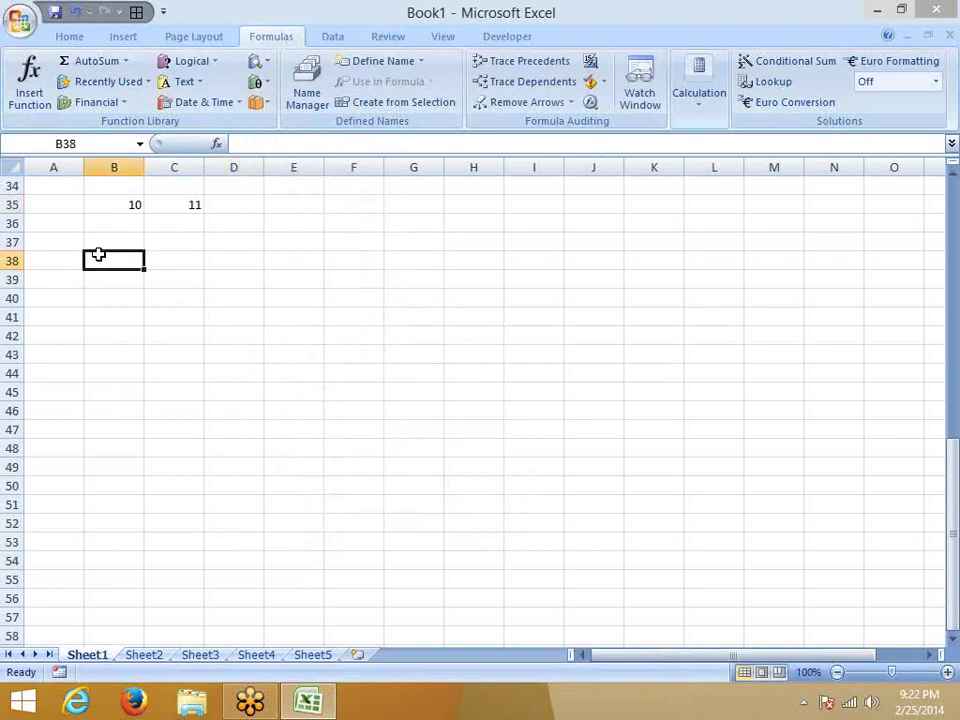
{"action": "type", "text": "5"}
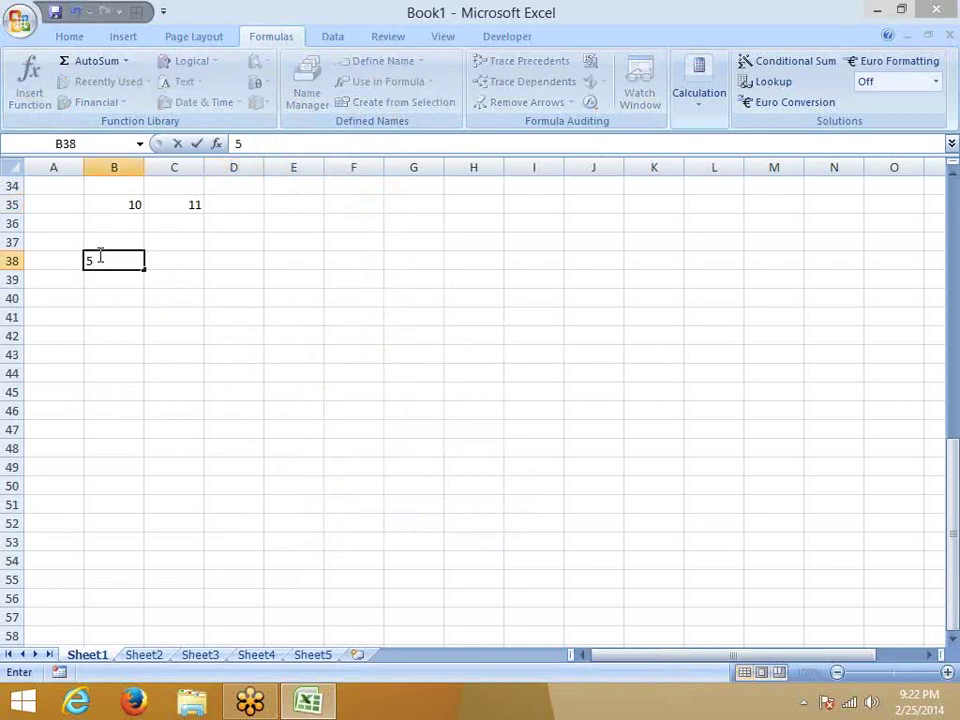
{"action": "key", "text": "Tab"}
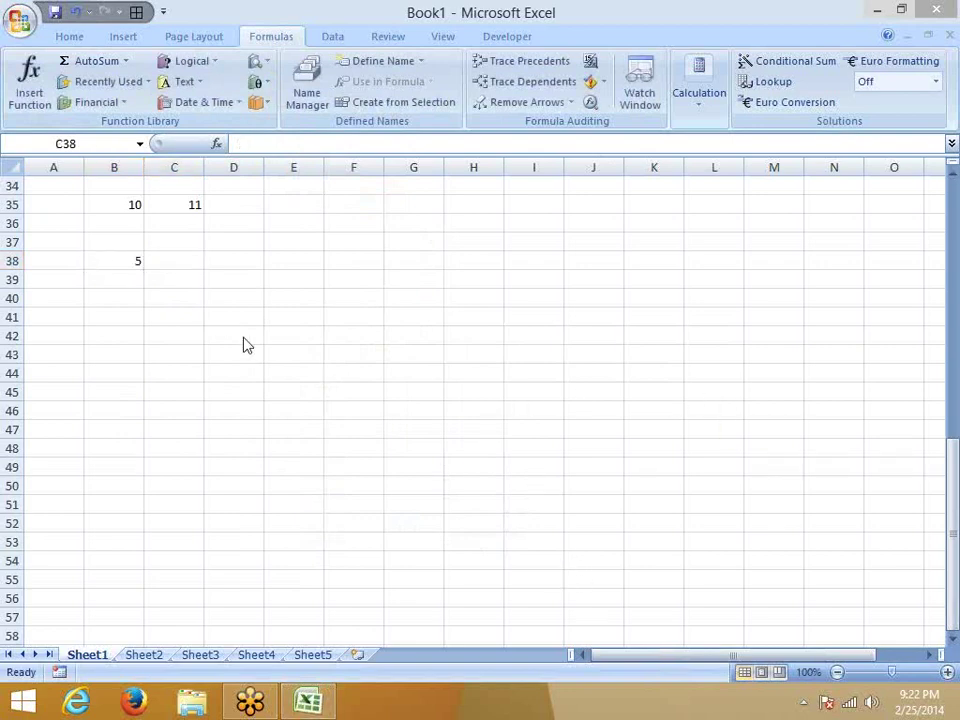
{"action": "left_click", "coordinate": [188, 268]}
- Enter =FACT(B38) in C38, returning 120
{"action": "type", "text": "=f"}
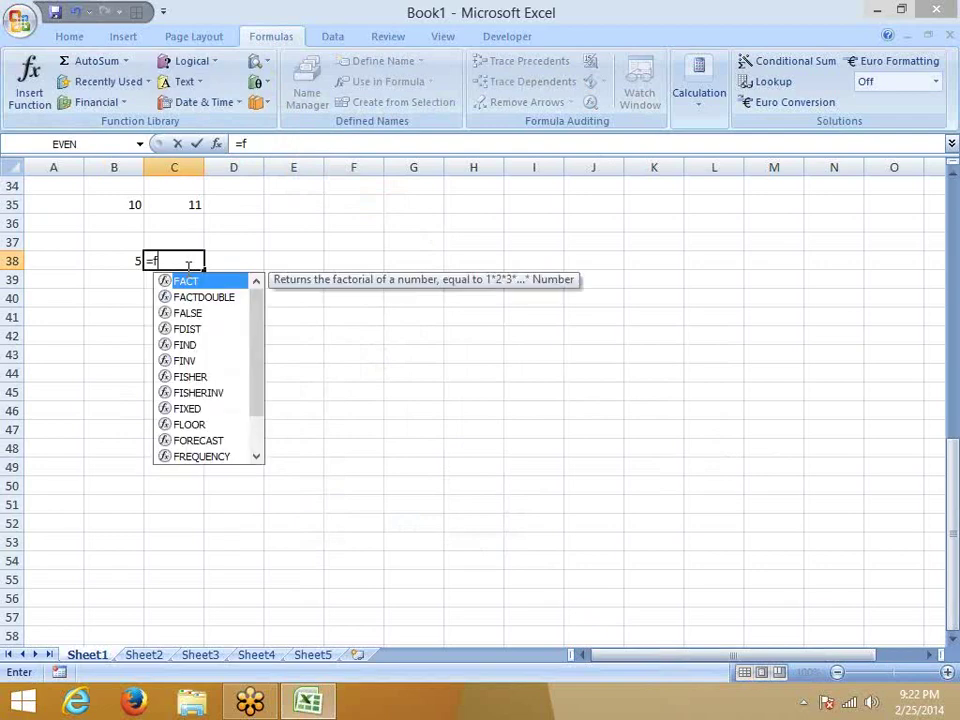
{"action": "type", "text": "a"}
{"action": "key", "text": "Tab"}
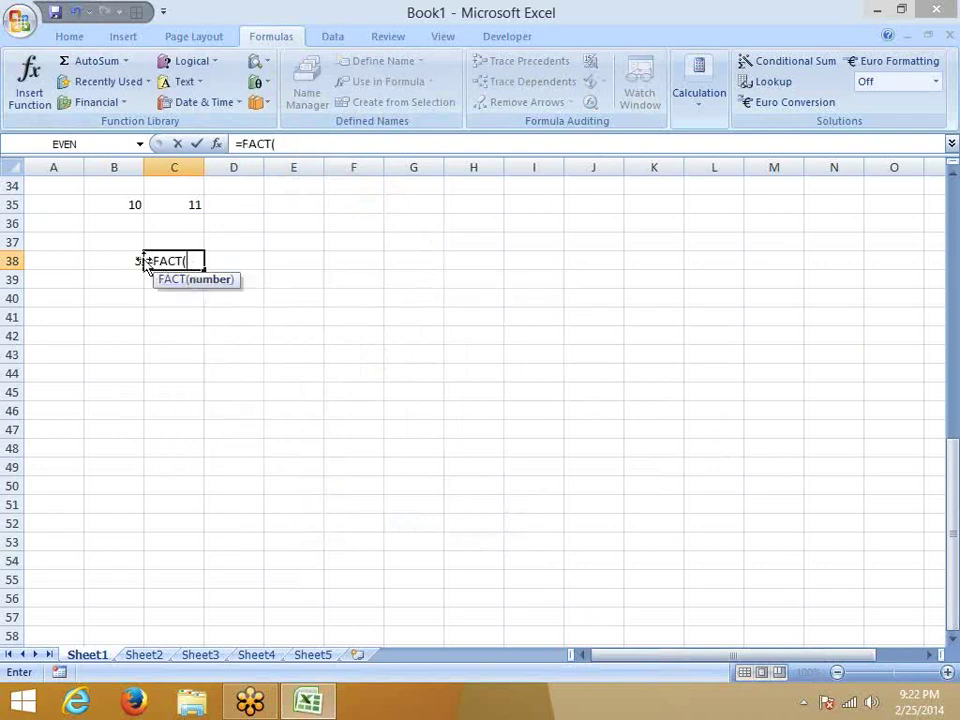
{"action": "left_click", "coordinate": [134, 261]}
{"action": "key", "text": "Return"}
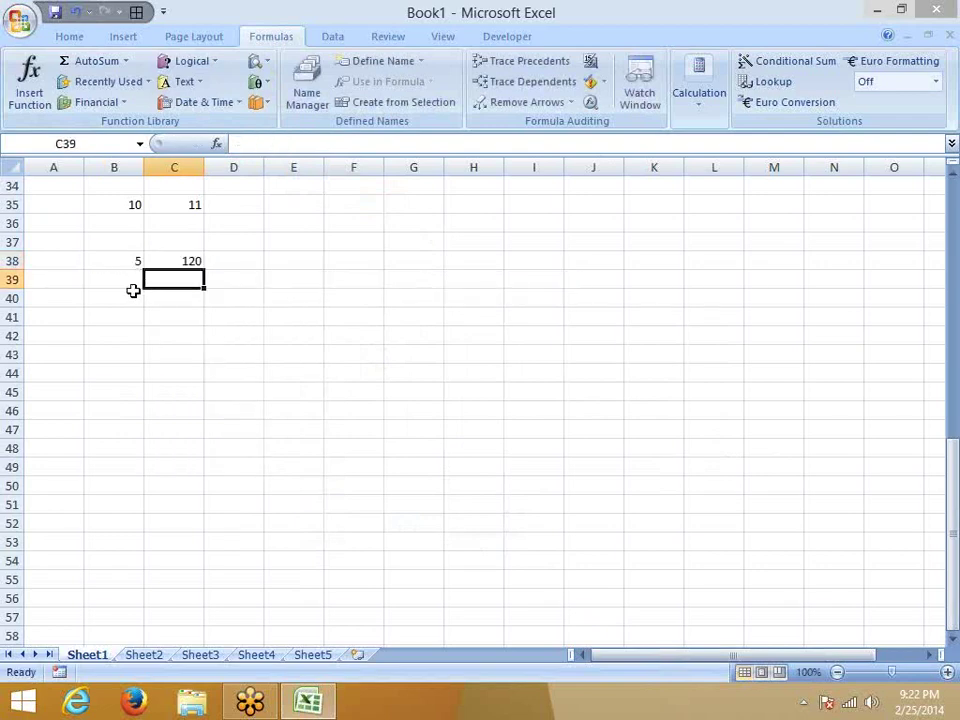
- Type the expansion 1x2x3x4x5 in B39
{"action": "left_click", "coordinate": [118, 280]}
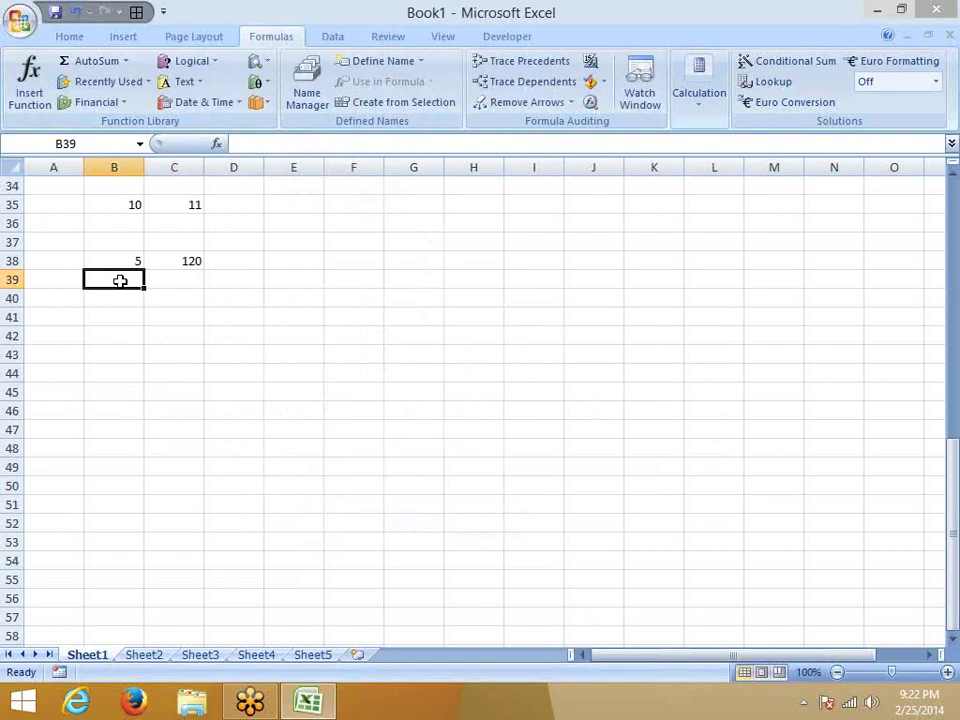
{"action": "type", "text": "1x"}
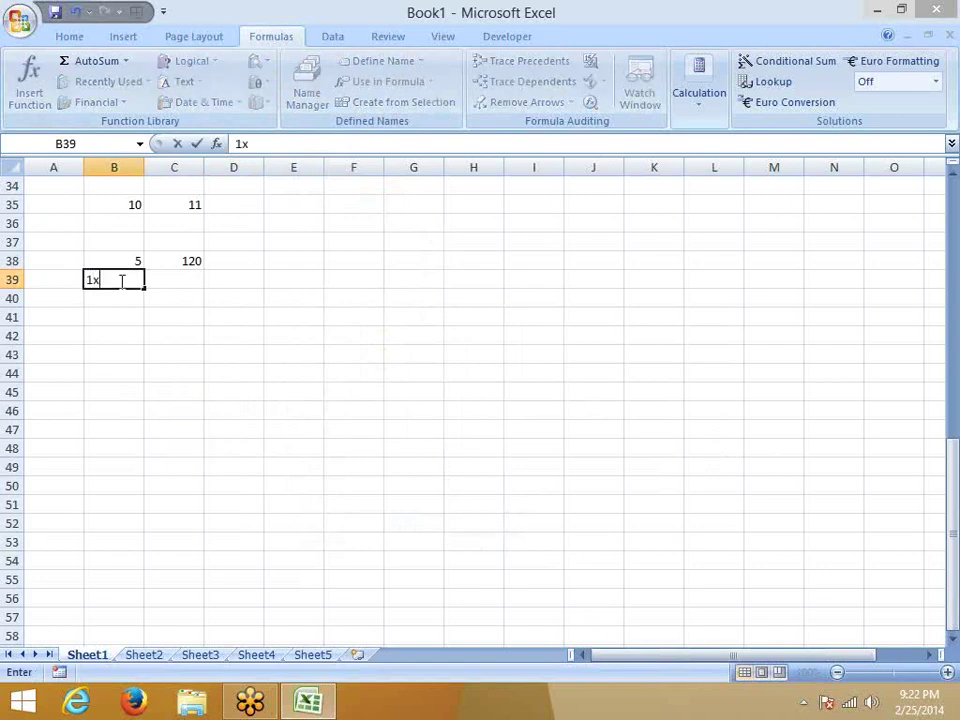
{"action": "type", "text": "2x3x"}
{"action": "type", "text": "4x5"}
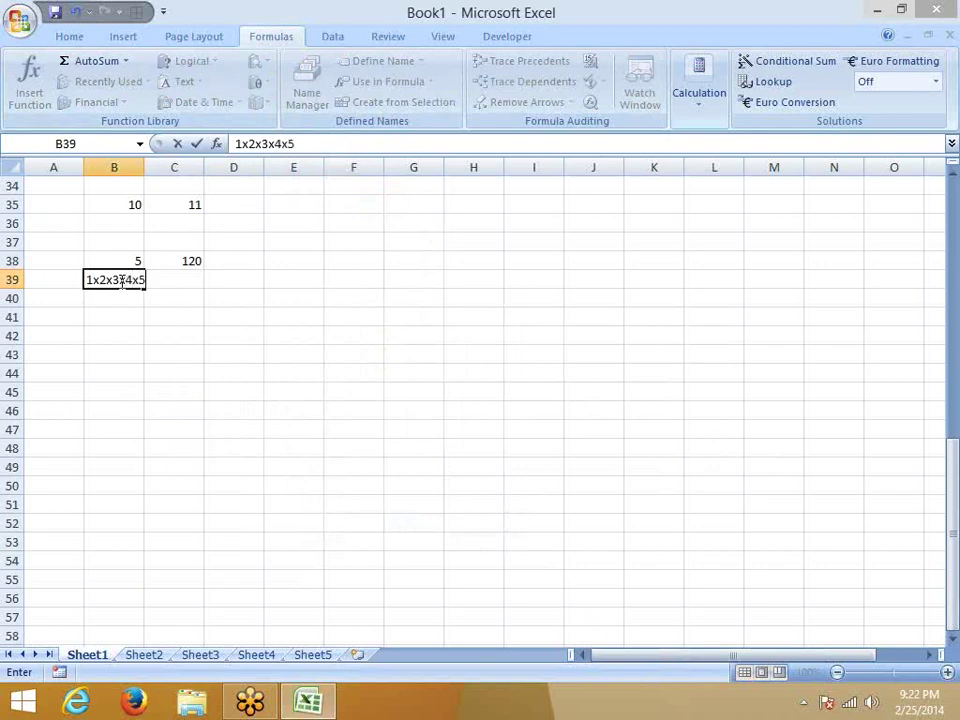
{"action": "left_click", "coordinate": [141, 331]}
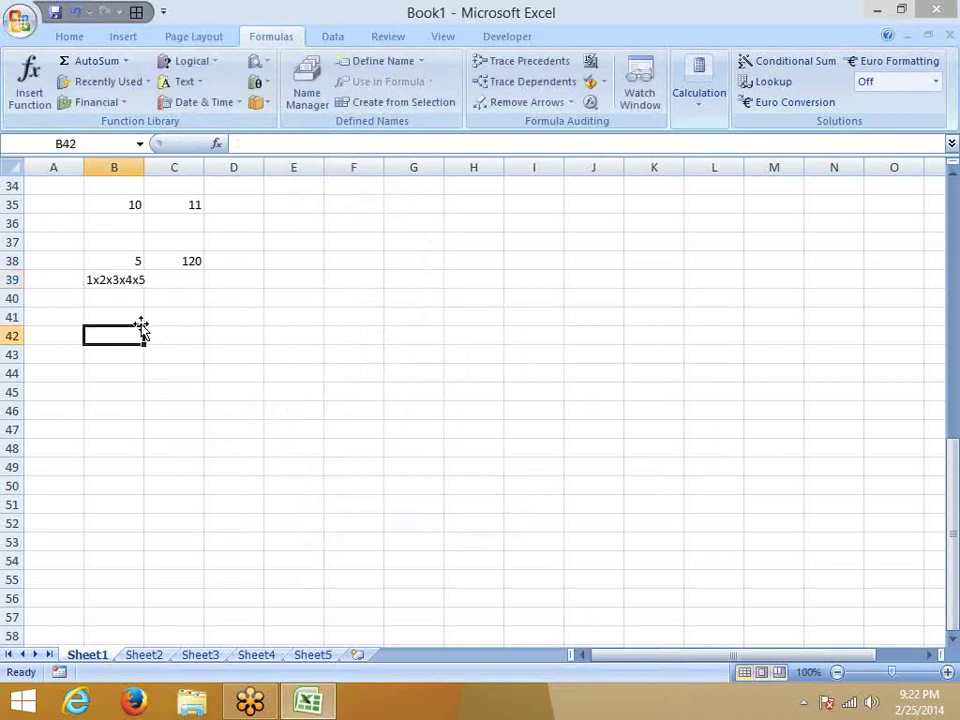
{"action": "left_click", "coordinate": [113, 300]}
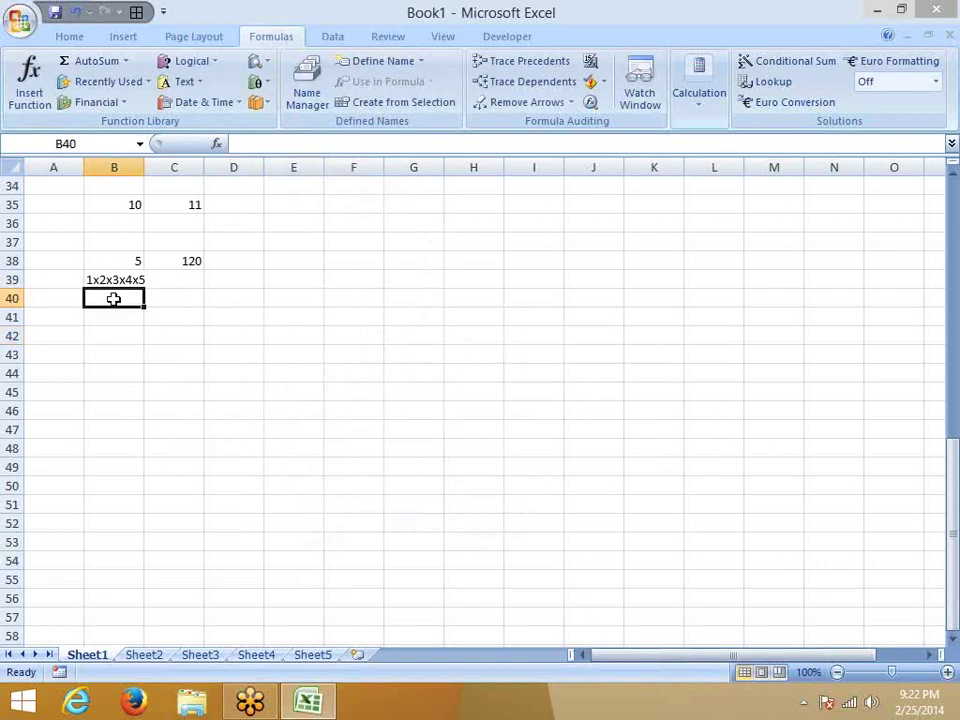
- Enter 6 in B40 and =FACTDOUBLE(B40) in C41, returning 48
{"action": "type", "text": "6"}
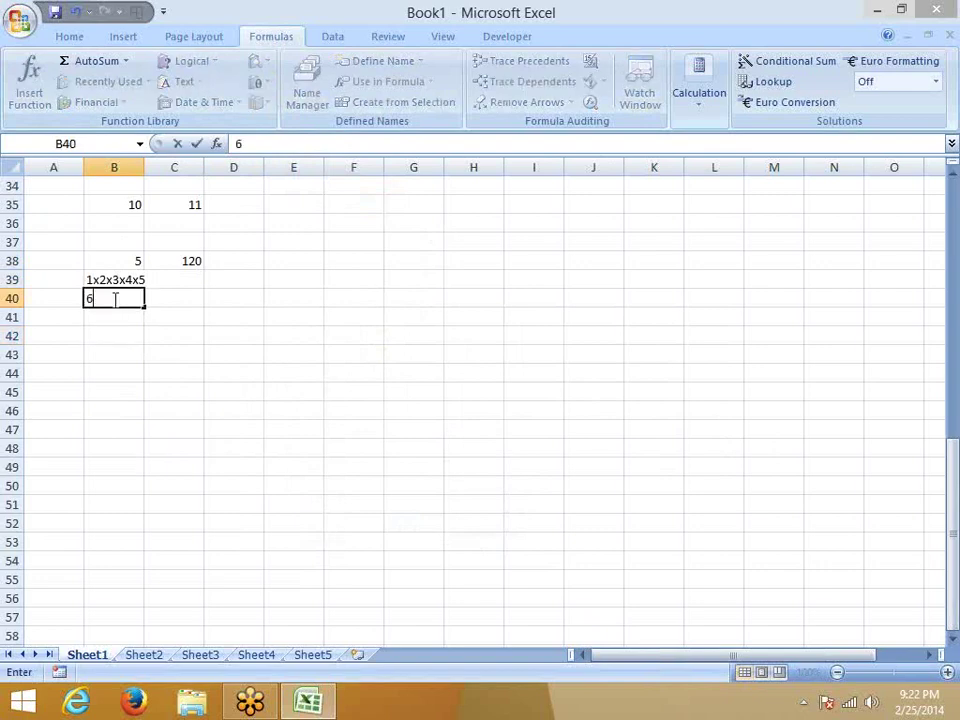
{"action": "key", "text": "Return"}
{"action": "key", "text": "Right"}
{"action": "type", "text": "="}
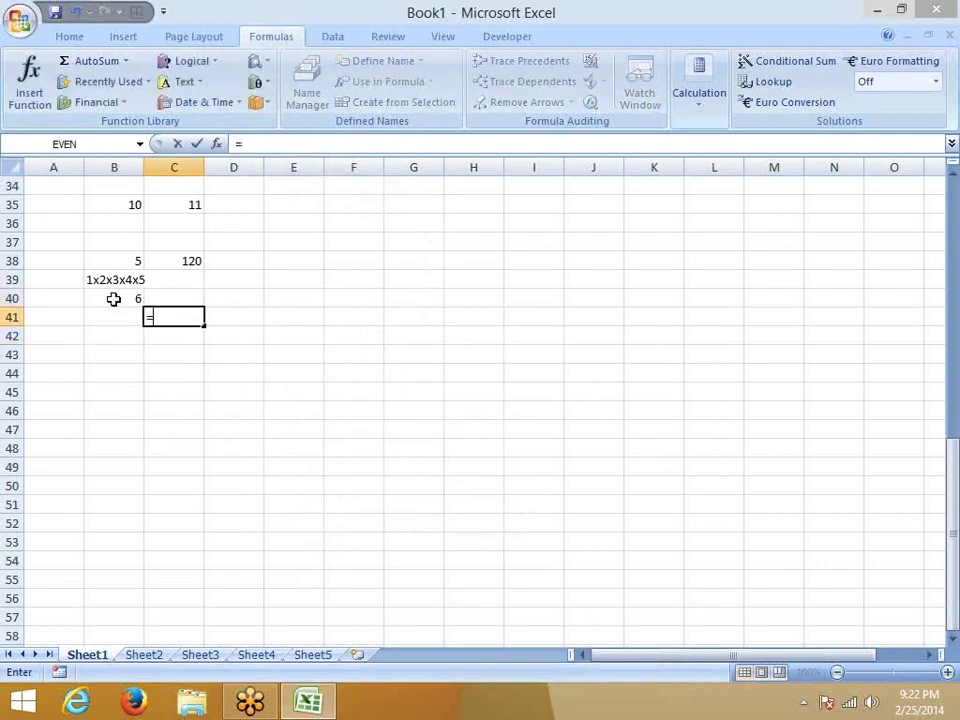
{"action": "type", "text": "f"}
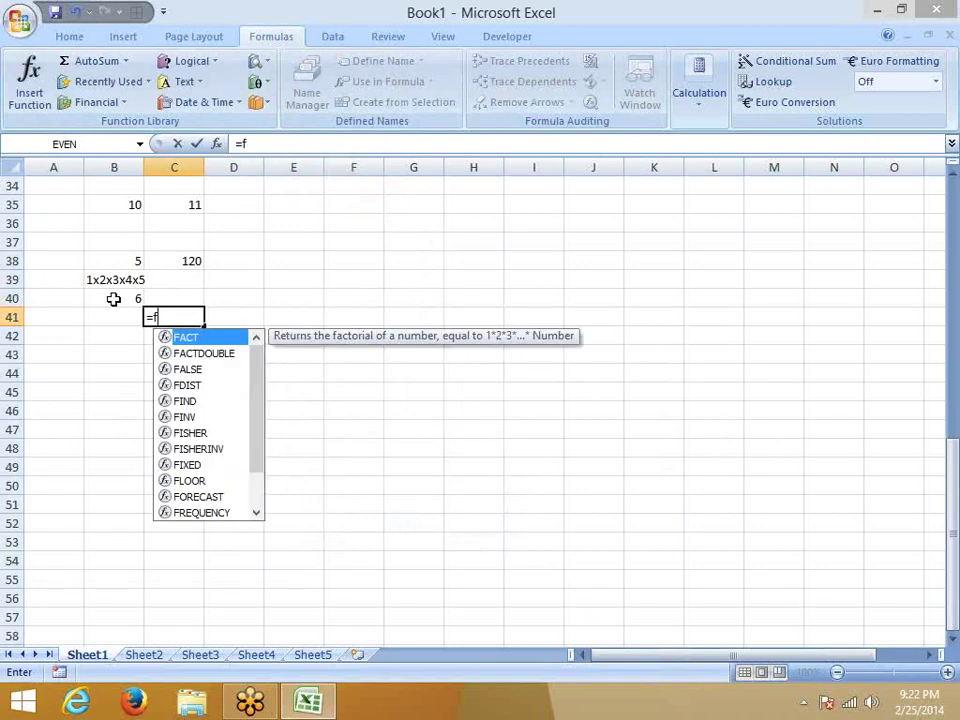
{"action": "key", "text": "Down"}
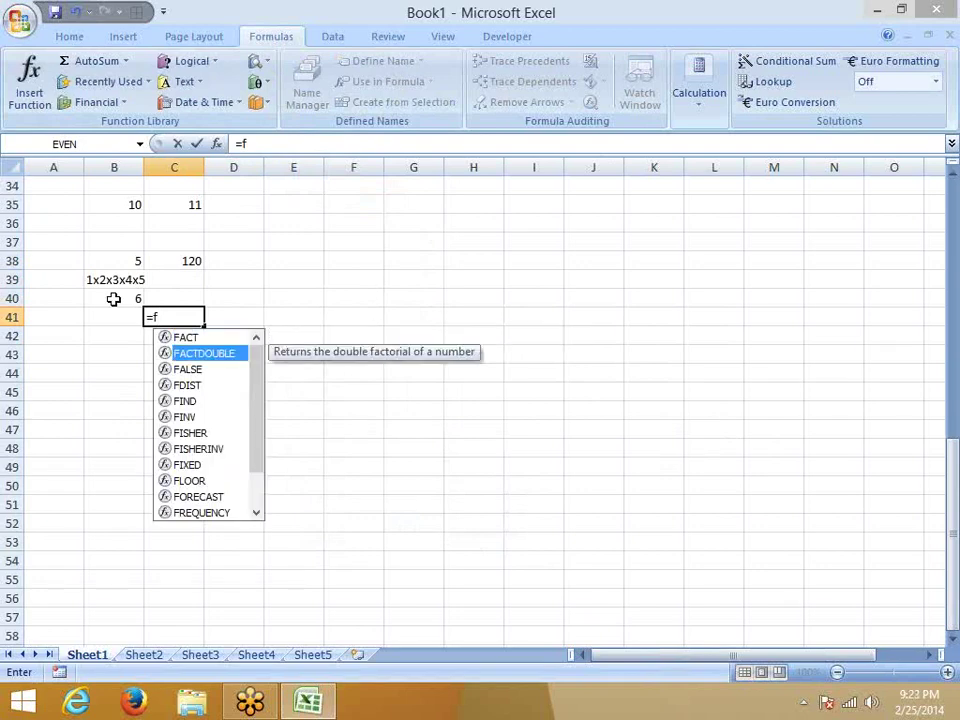
{"action": "key", "text": "Tab"}
{"action": "left_click", "coordinate": [120, 298]}
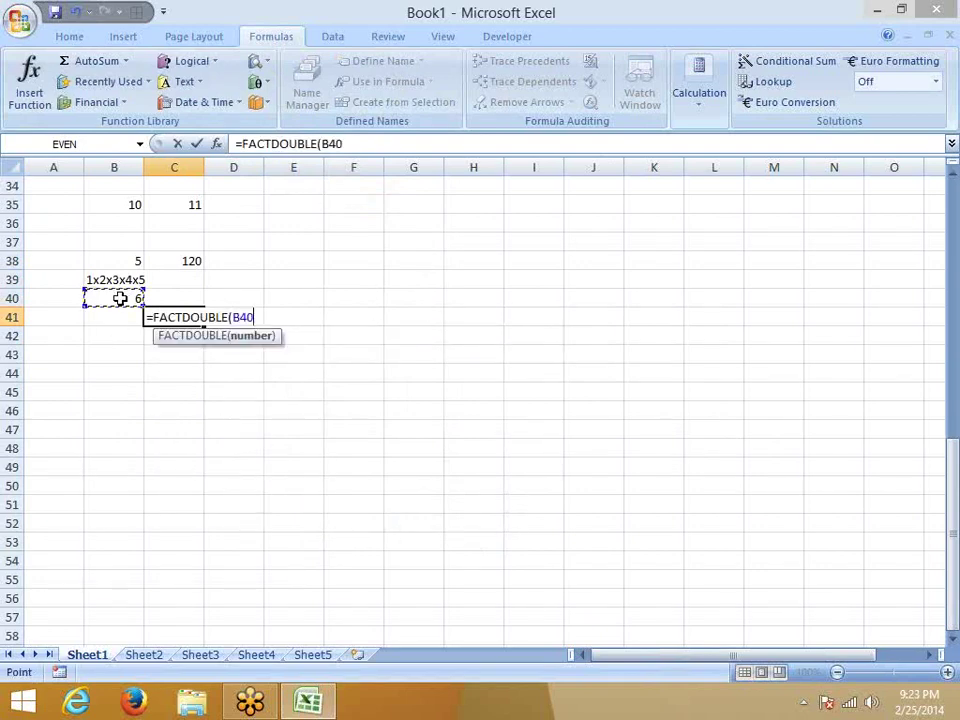
{"action": "key", "text": "Return"}
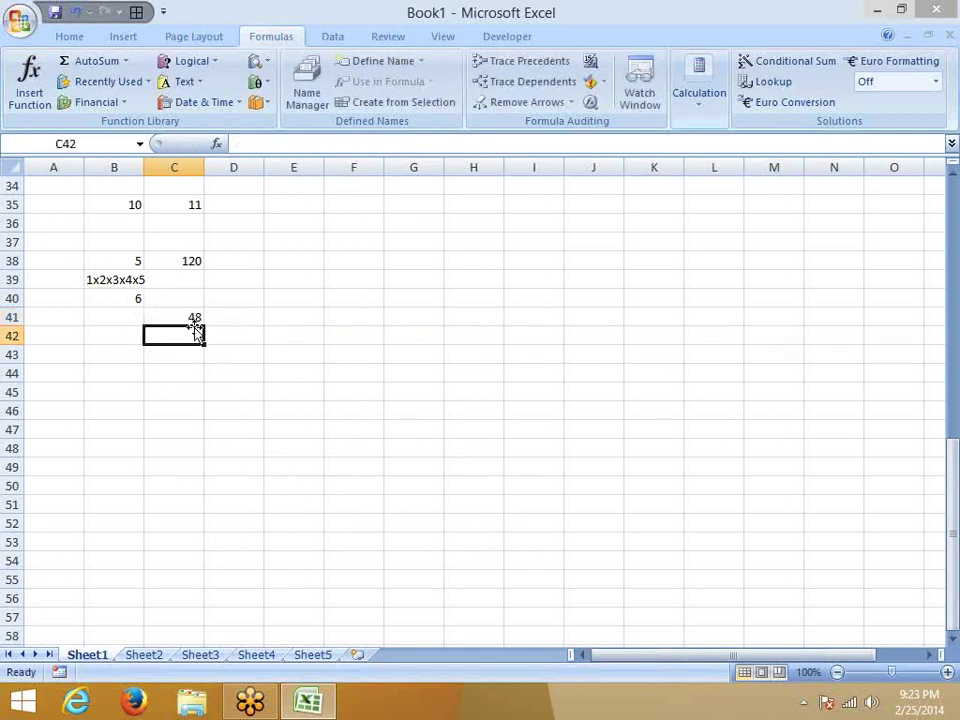
{"action": "left_click", "coordinate": [188, 318]}
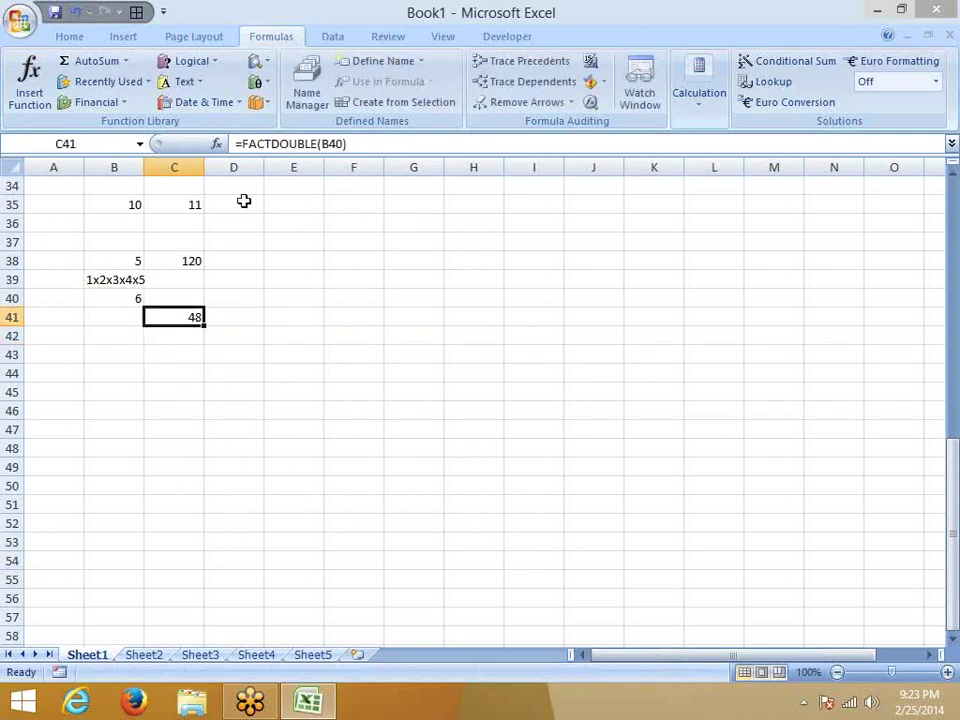
{"action": "left_click", "coordinate": [123, 302]}
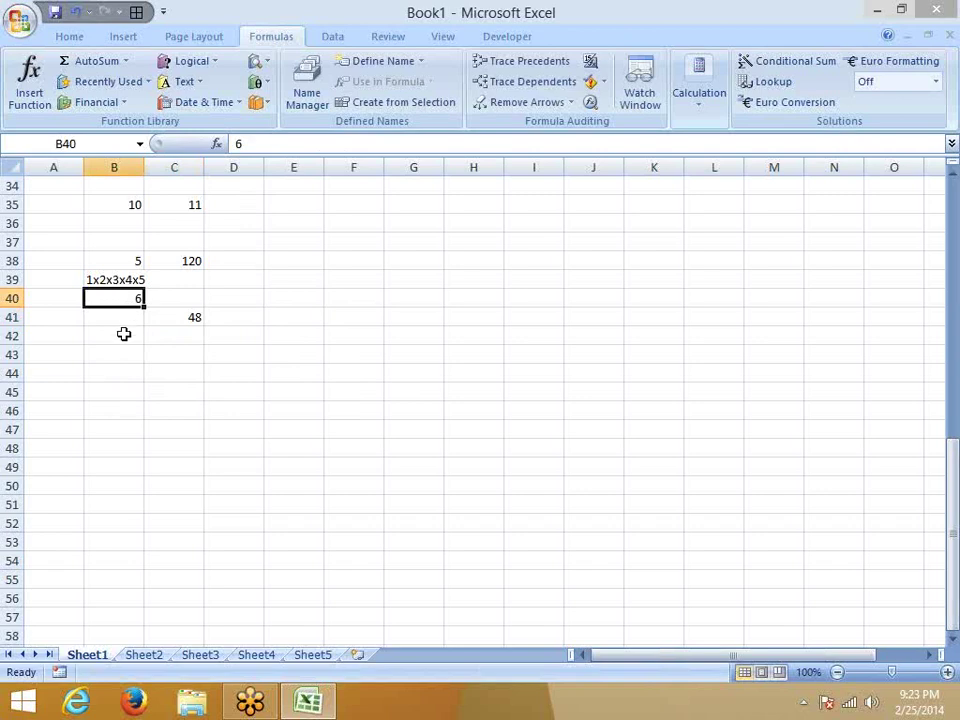
- Type the expansion 2x4x6 in B41
{"action": "left_click", "coordinate": [107, 322]}
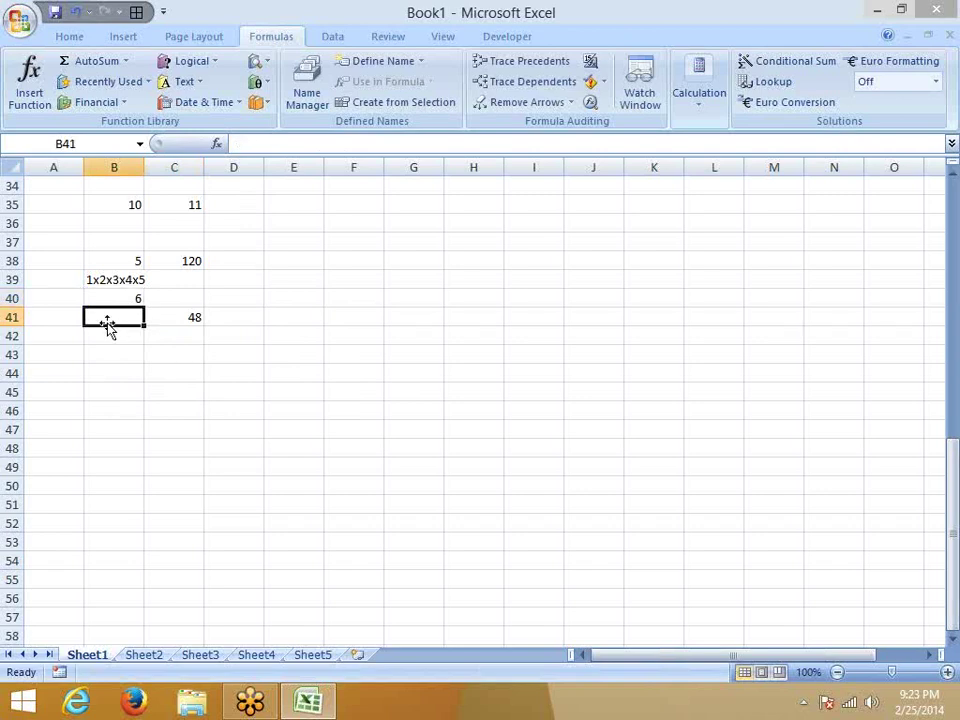
{"action": "type", "text": "1"}
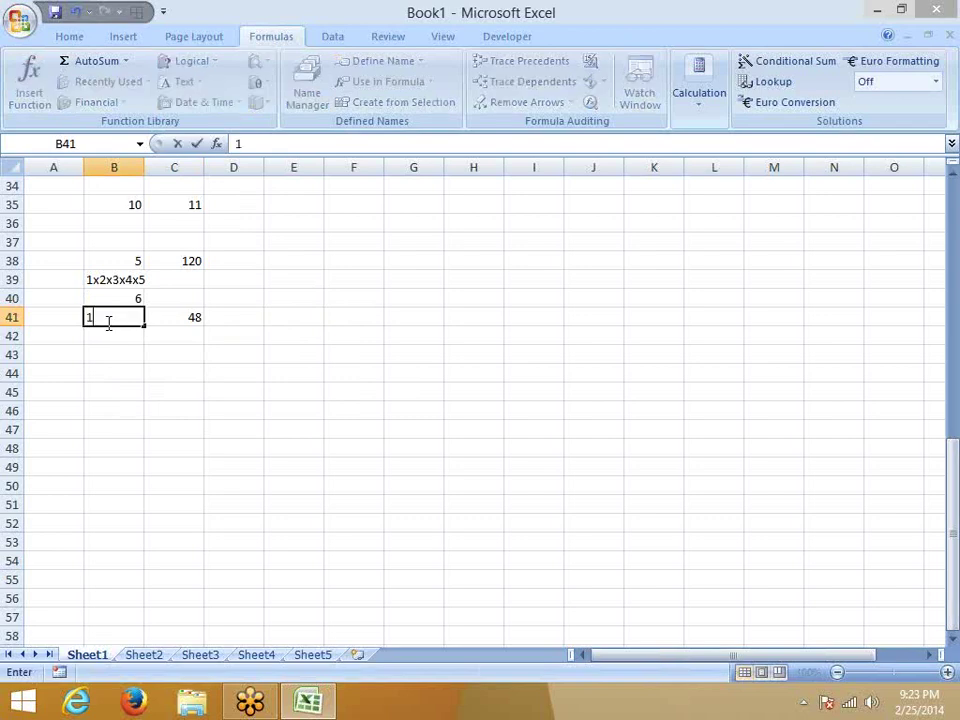
{"action": "key", "text": "BackSpace"}
{"action": "type", "text": "2"}
{"action": "type", "text": "x4x6"}
{"action": "key", "text": "Return"}
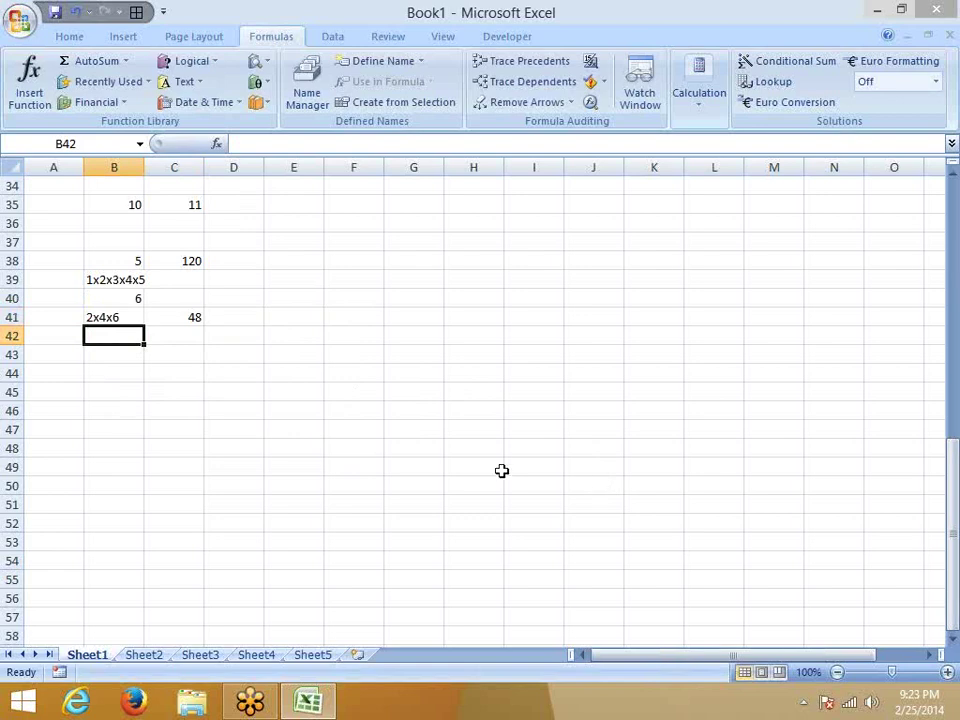
- Change B40 to 7 so C41's double factorial becomes 105
{"action": "left_click", "coordinate": [128, 302]}
{"action": "type", "text": "7"}
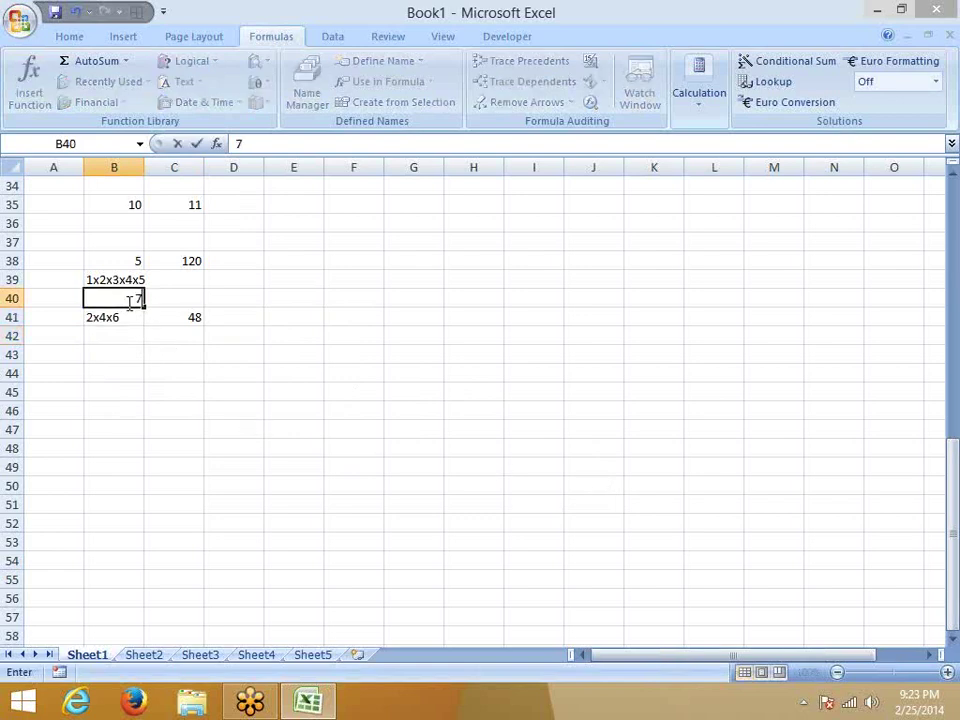
{"action": "key", "text": "Return"}
- Type 1x3x5x7 in B42 and review the formulas in C38 and C41
{"action": "left_click", "coordinate": [118, 335]}
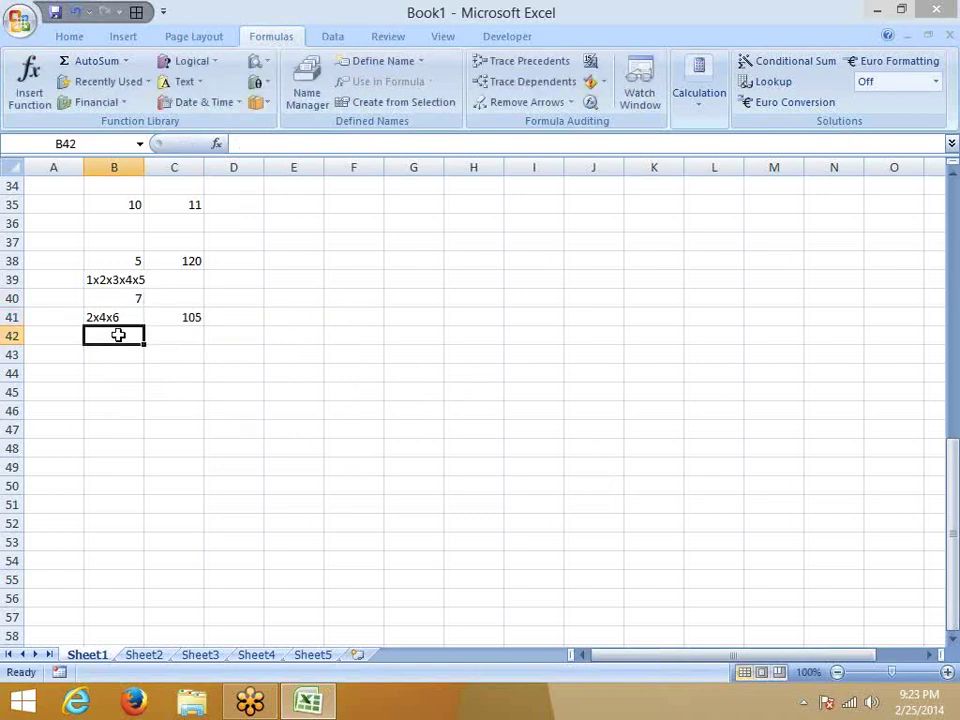
{"action": "type", "text": "1"}
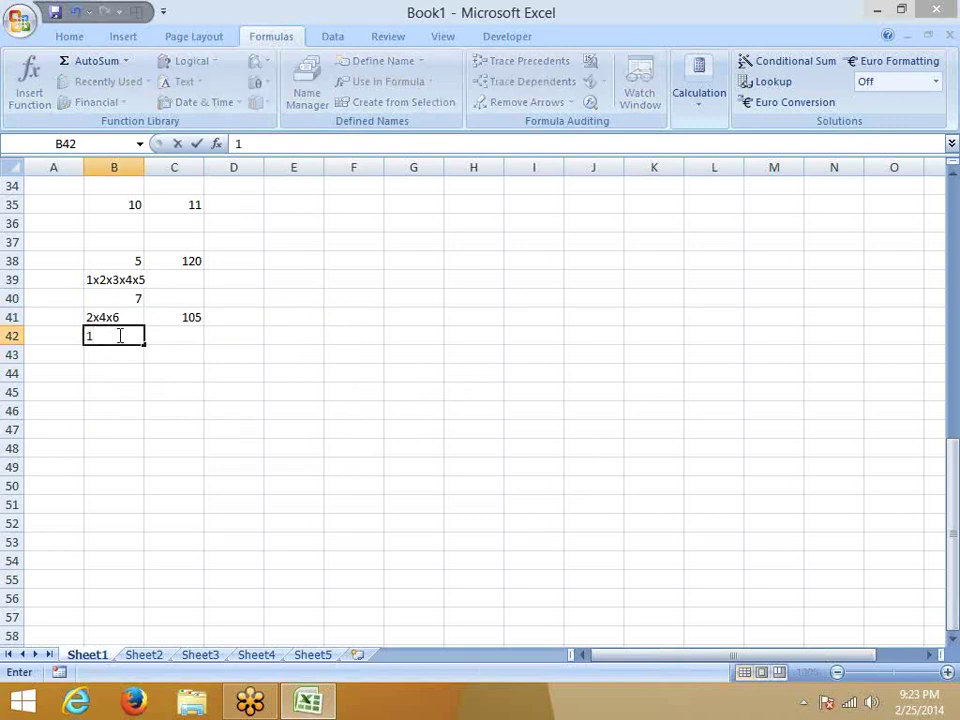
{"action": "type", "text": "x"}
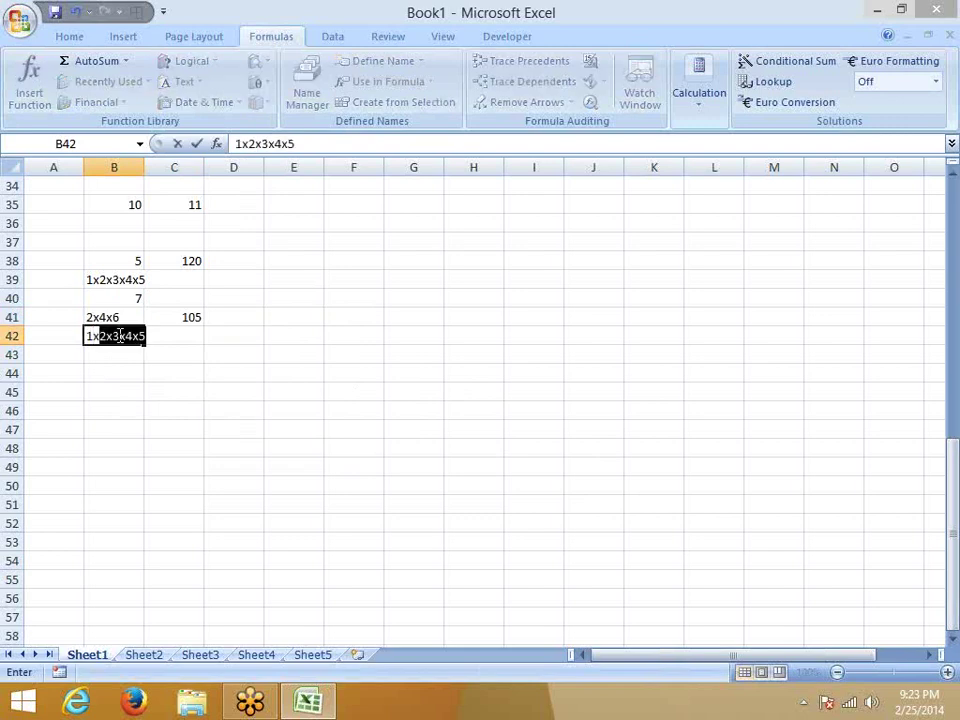
{"action": "type", "text": "3x"}
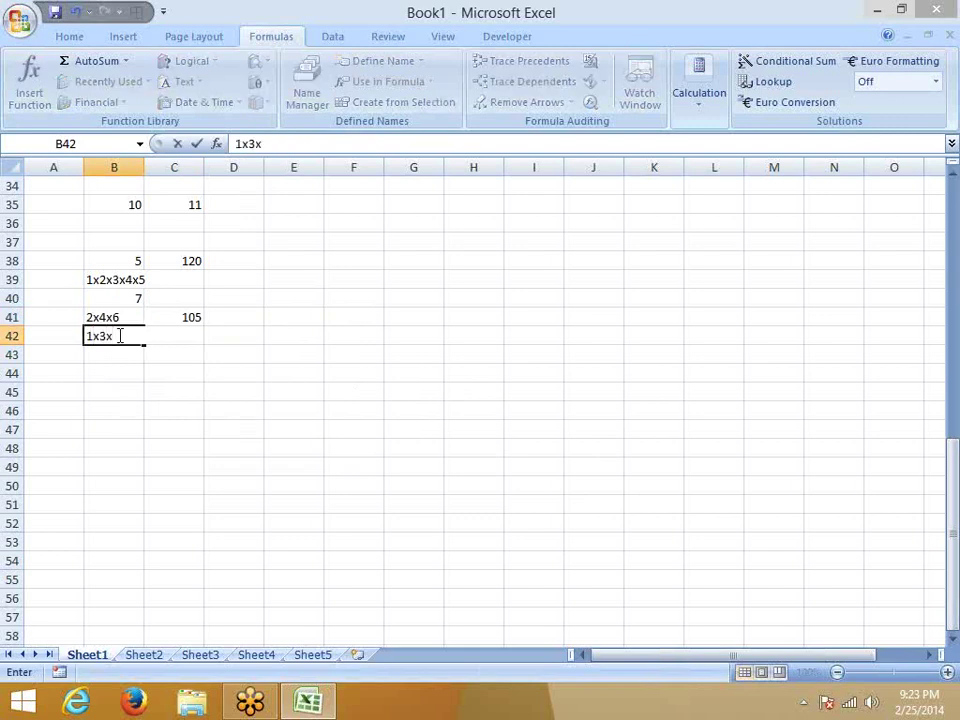
{"action": "type", "text": "5x7"}
{"action": "key", "text": "Return"}
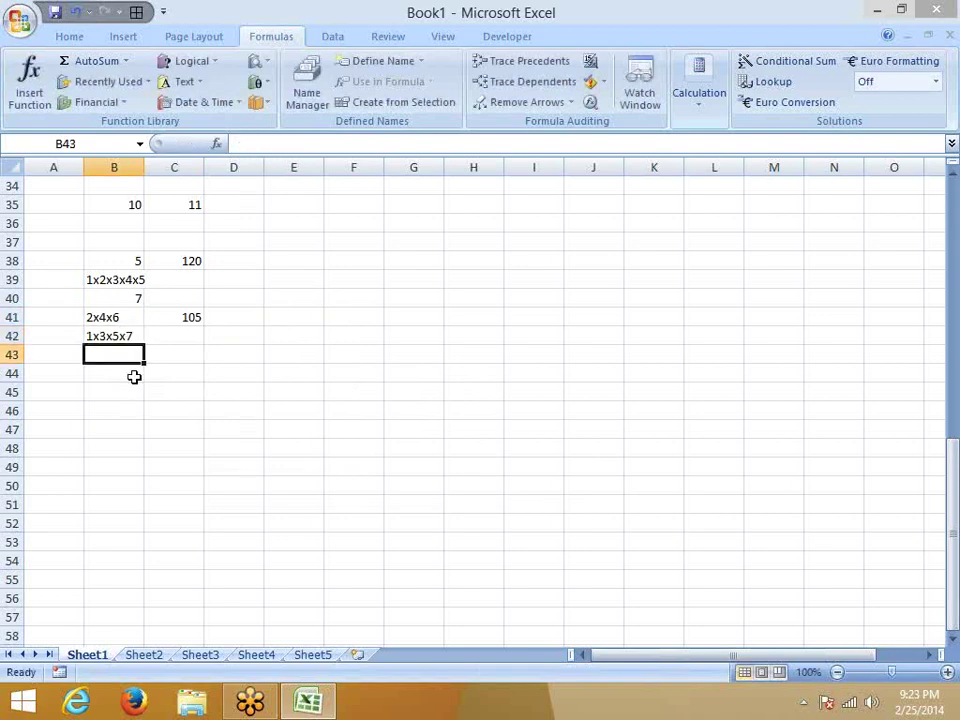
{"action": "left_click", "coordinate": [179, 263]}
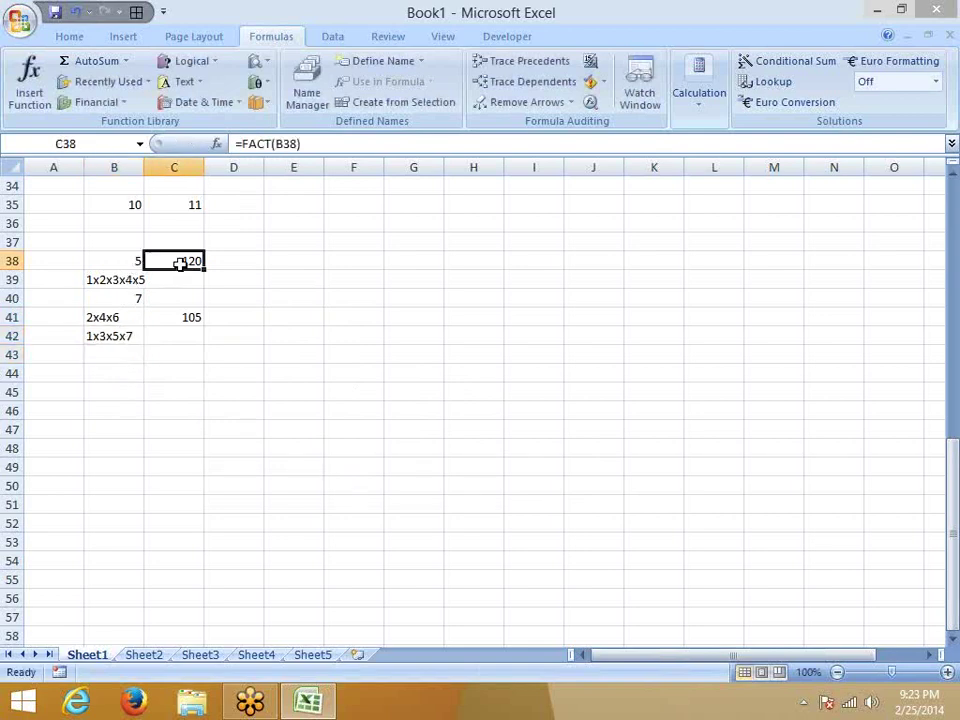
{"action": "left_click", "coordinate": [190, 316]}
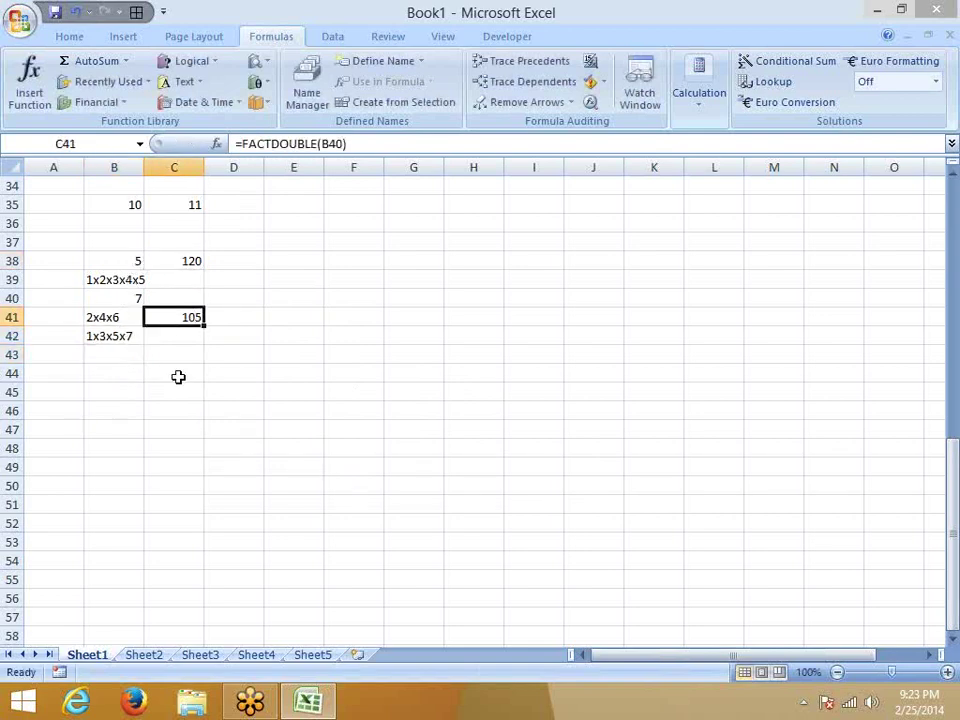
{"action": "left_click", "coordinate": [264, 82]}
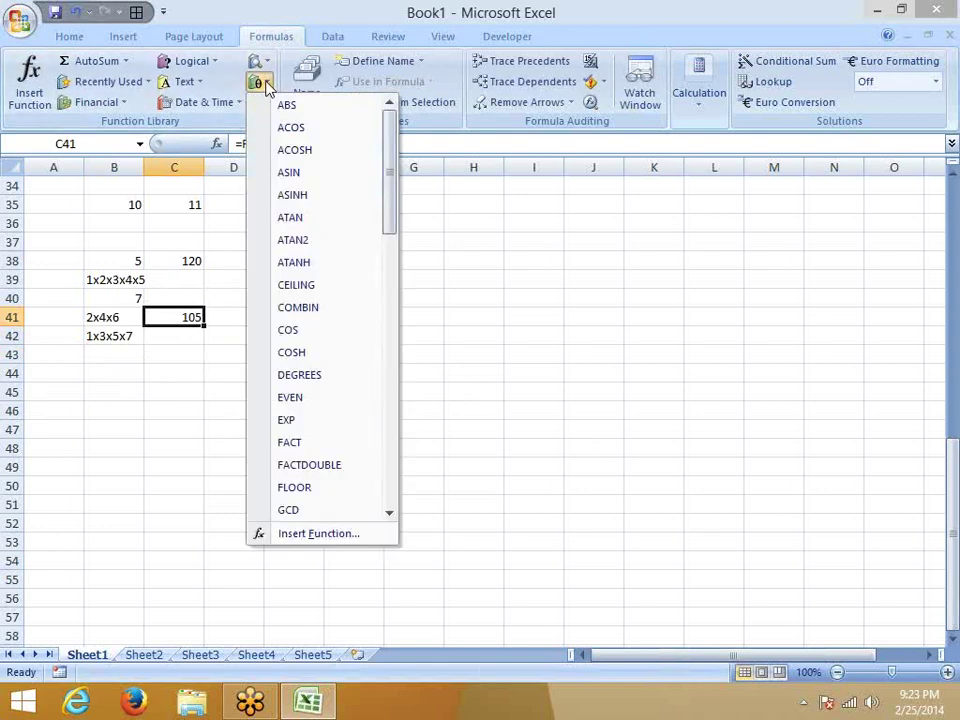
{"action": "scroll", "coordinate": [325, 392], "scroll_direction": "down", "scroll_amount": 1}
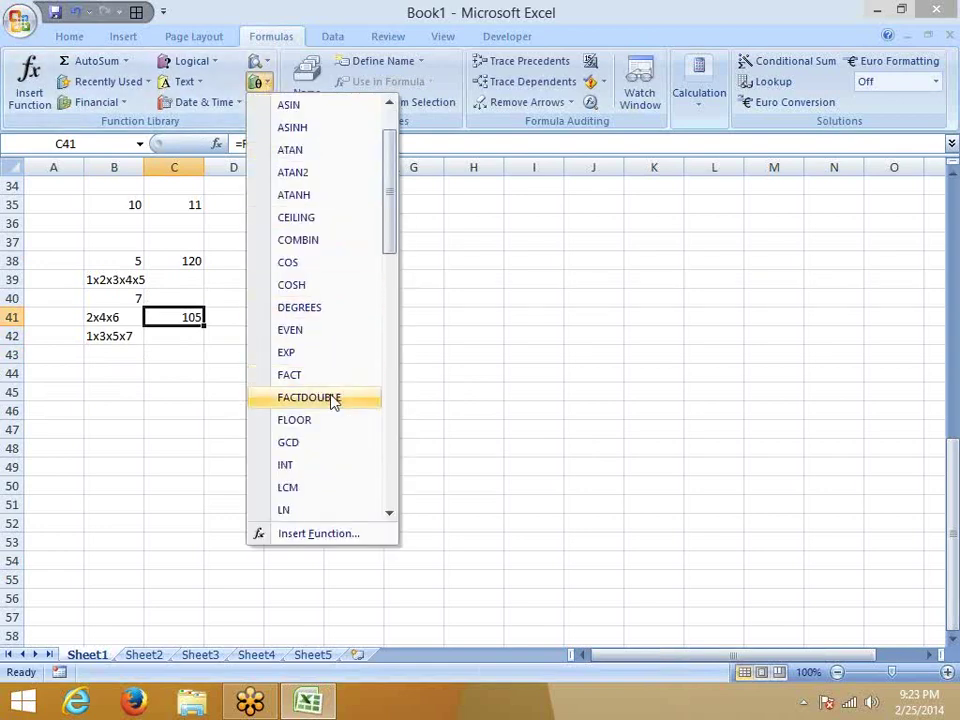
{"action": "left_click", "coordinate": [312, 444]}
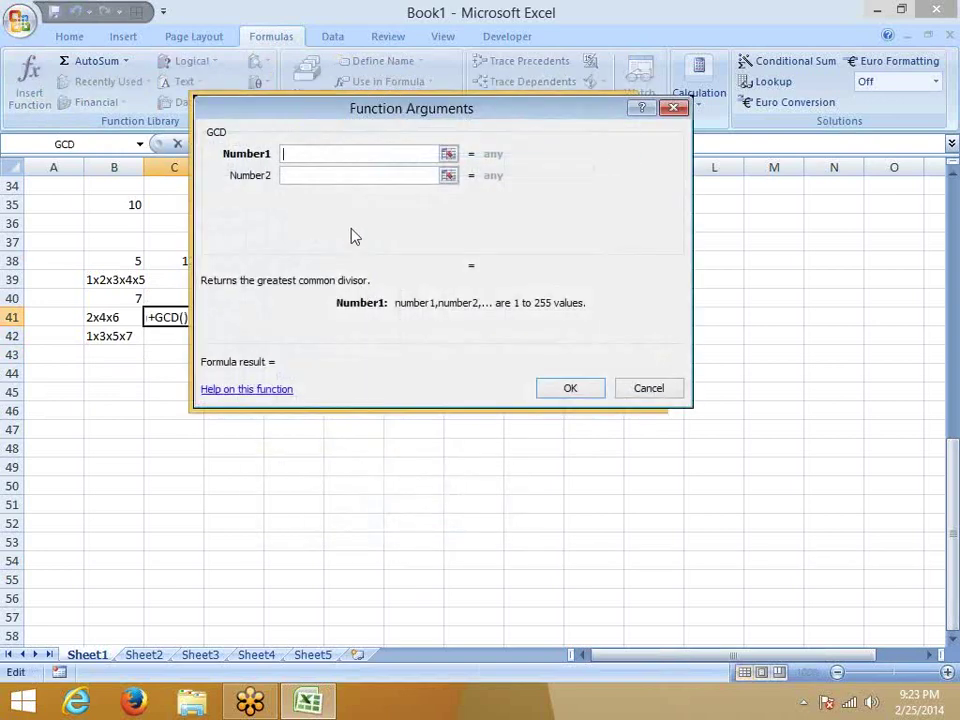
{"action": "type", "text": "45"}
{"action": "key", "text": "Escape"}
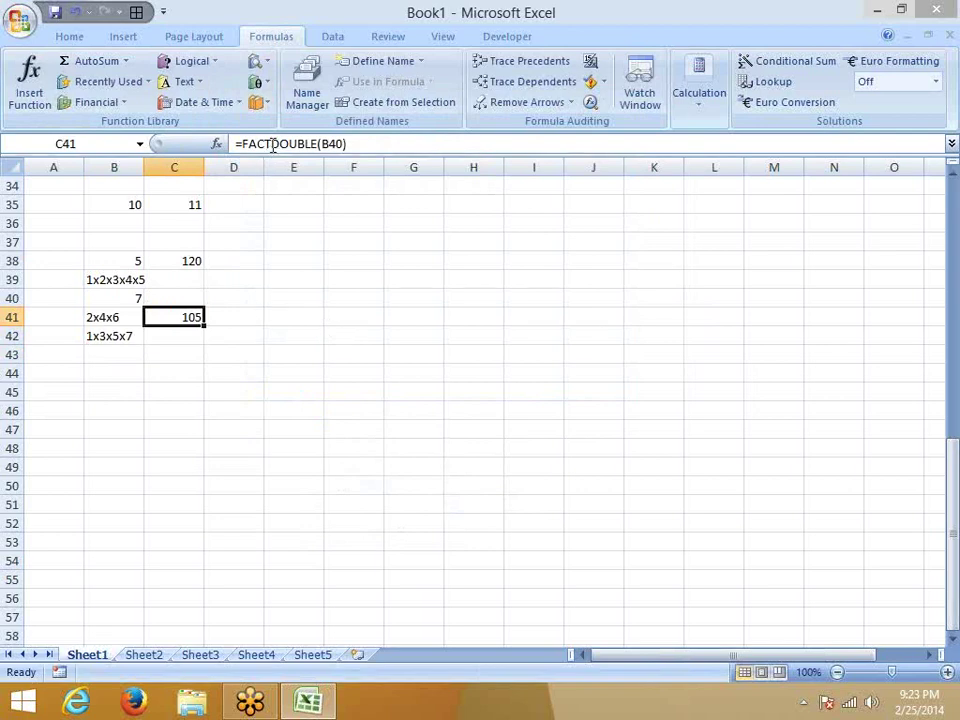
- Try 25 in B38 and widen column C to fit the large factorial
{"action": "left_click", "coordinate": [172, 259]}
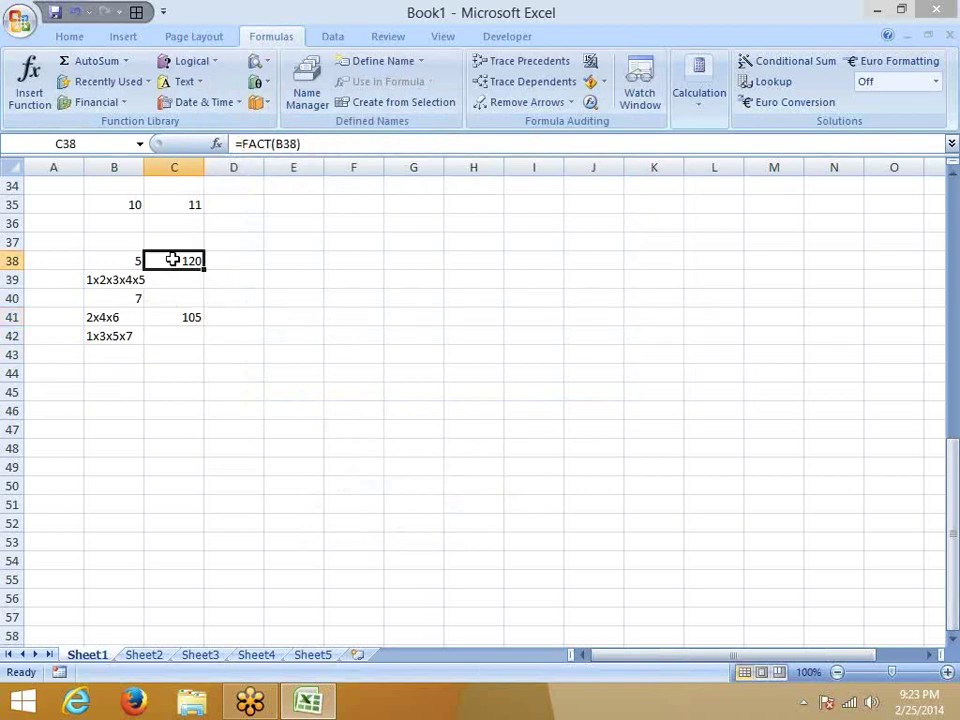
{"action": "left_click", "coordinate": [126, 260]}
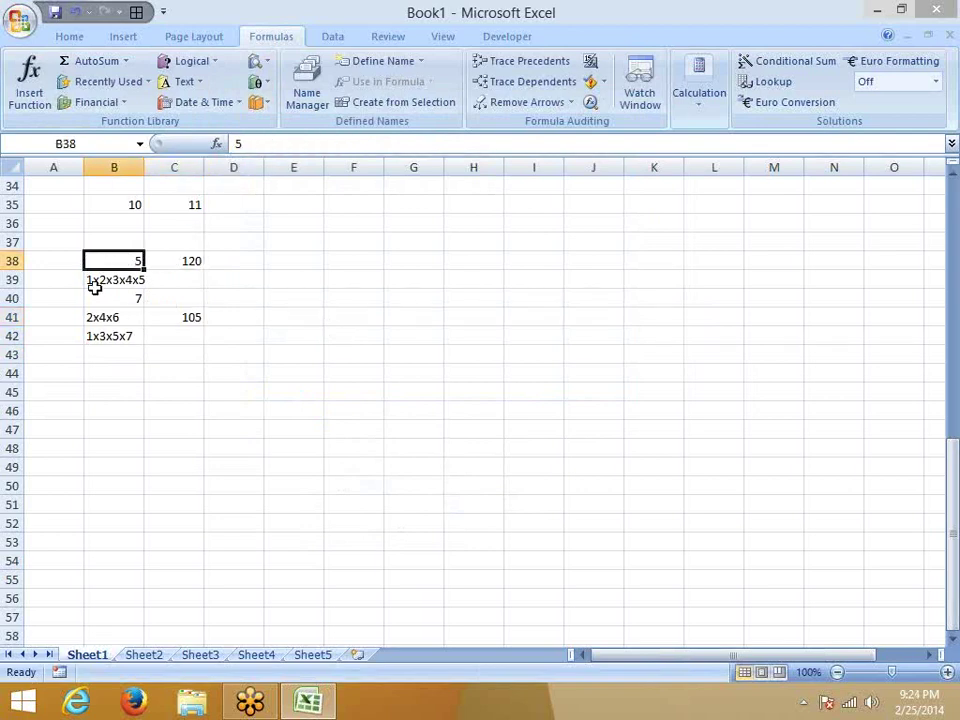
{"action": "left_click", "coordinate": [192, 259]}
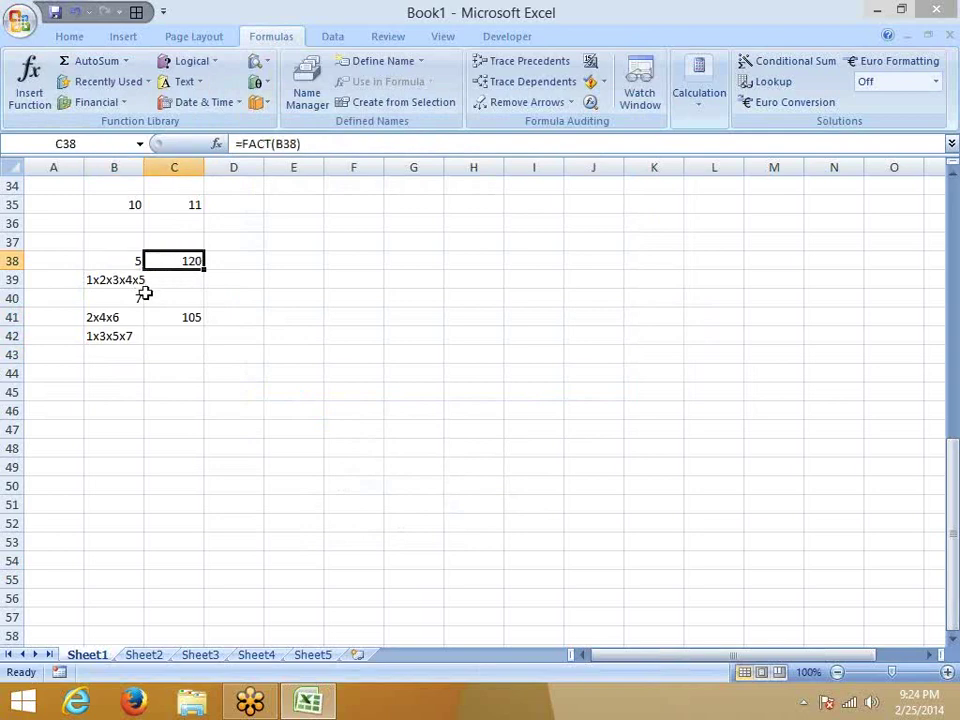
{"action": "left_click", "coordinate": [124, 260]}
{"action": "type", "text": "25"}
{"action": "key", "text": "Return"}
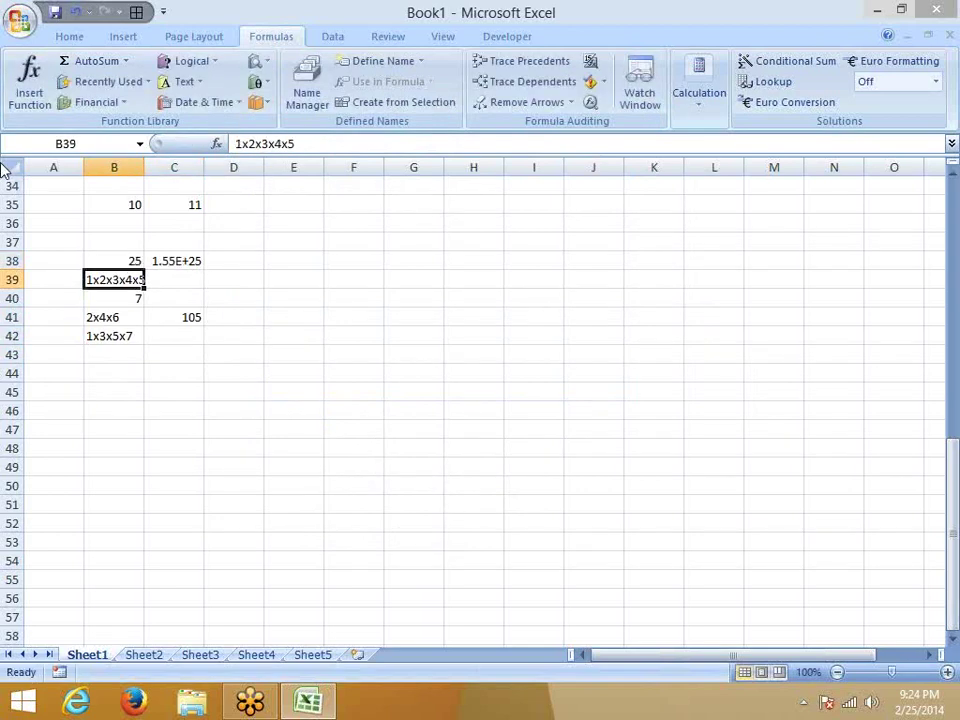
{"action": "double_click", "coordinate": [203, 166]}
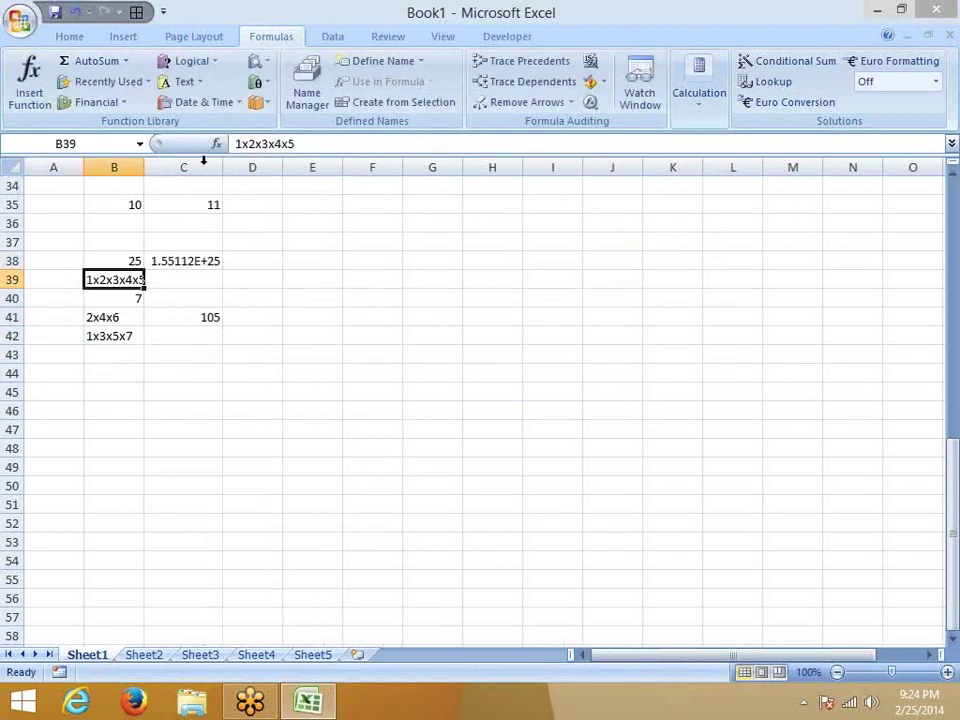
- Set B38 to 4 so C38 shows 24, then review C41's FACTDOUBLE formula
{"action": "left_click", "coordinate": [128, 260]}
{"action": "type", "text": "4"}
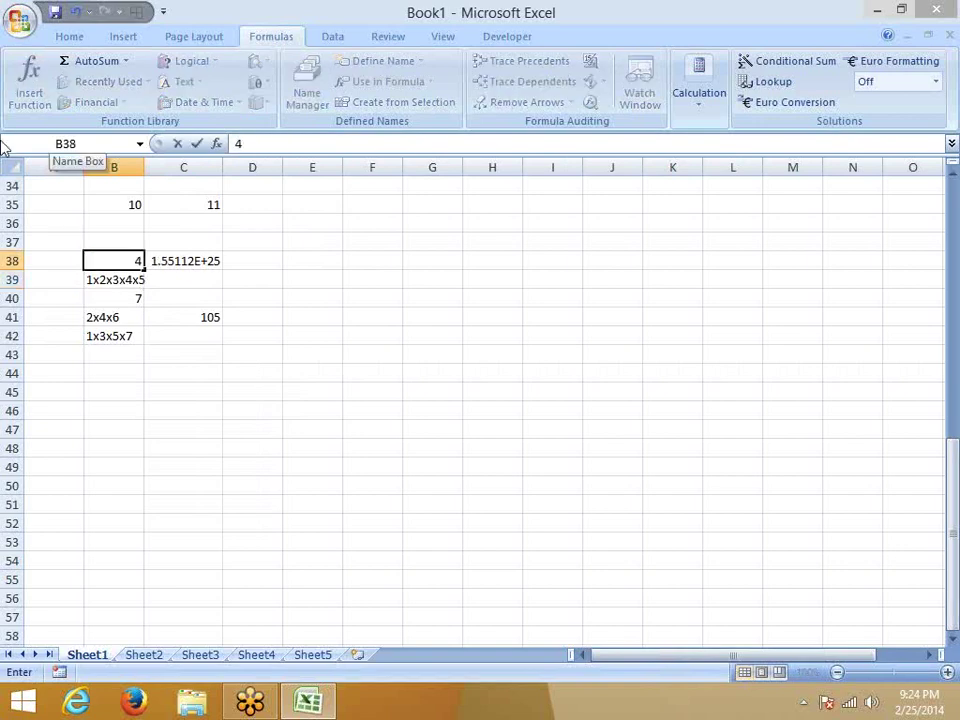
{"action": "key", "text": "Return"}
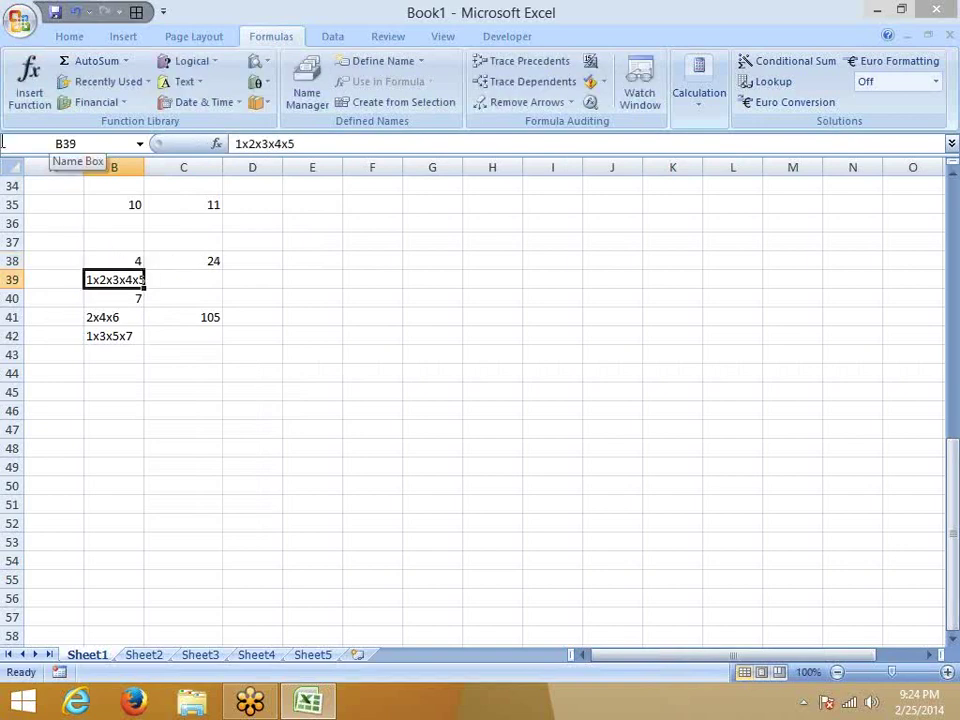
{"action": "left_click", "coordinate": [198, 318]}
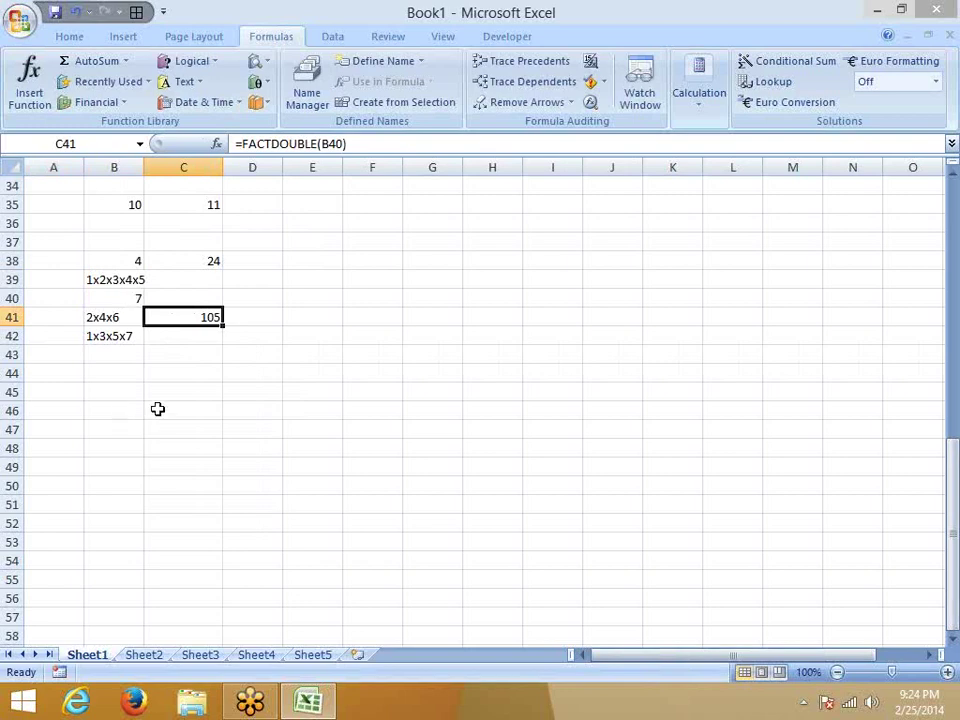
{"action": "scroll", "coordinate": [156, 407], "scroll_direction": "down", "scroll_amount": 3}
{"action": "scroll", "coordinate": [156, 407], "scroll_direction": "up", "scroll_amount": 2}
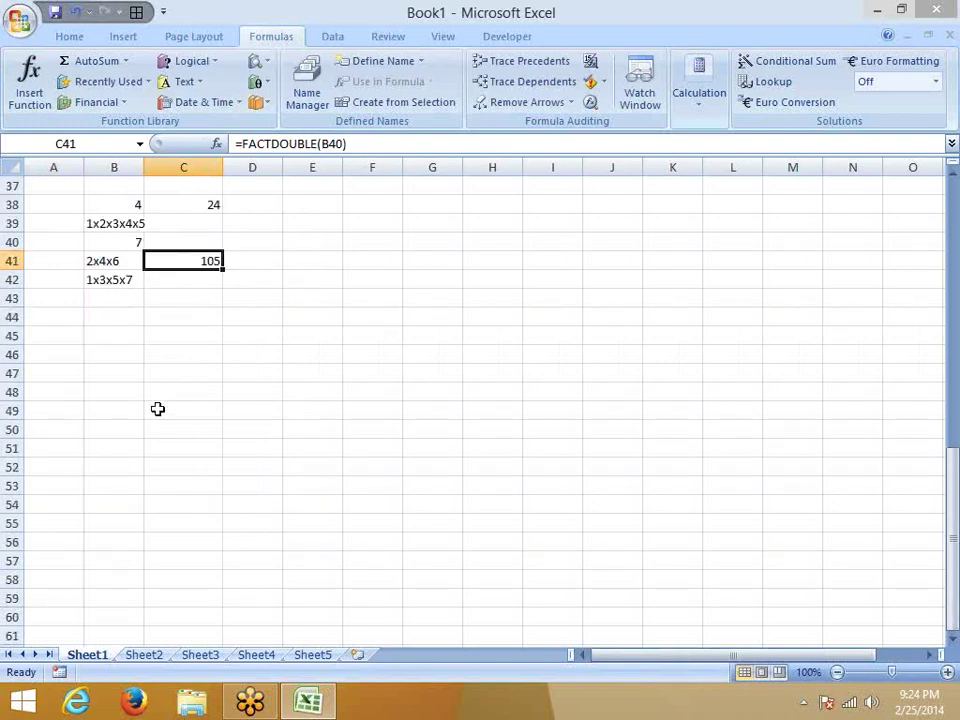
- Insert GCD from Math & Trig in B45 with arguments 50 and 45, returning 5
{"action": "left_click", "coordinate": [175, 346]}
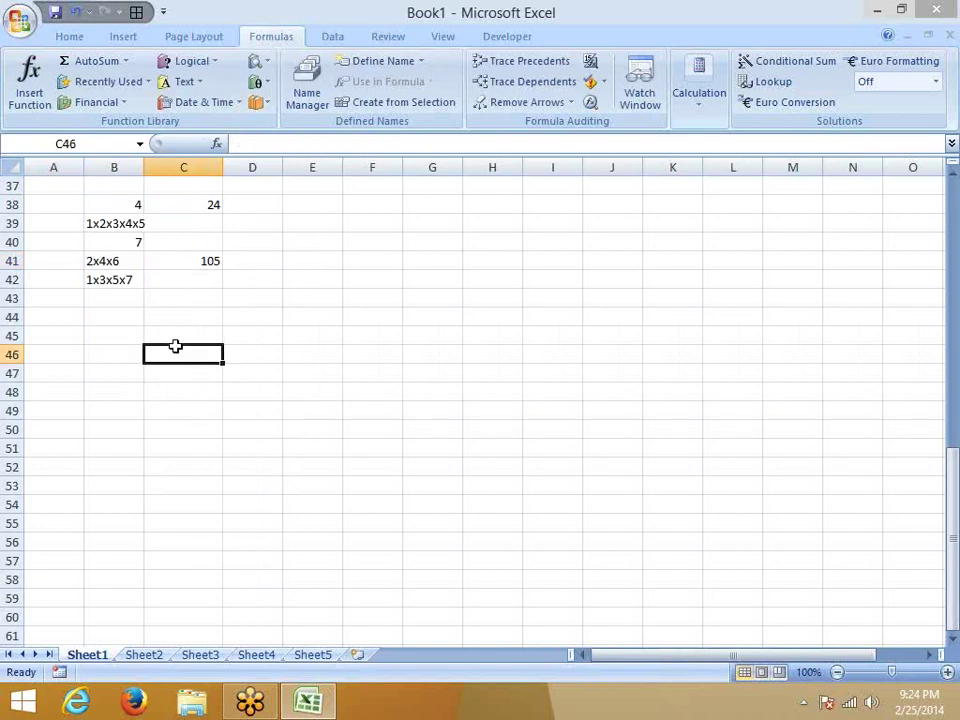
{"action": "left_click", "coordinate": [133, 339]}
{"action": "scroll", "coordinate": [152, 360], "scroll_direction": "down", "scroll_amount": 2}
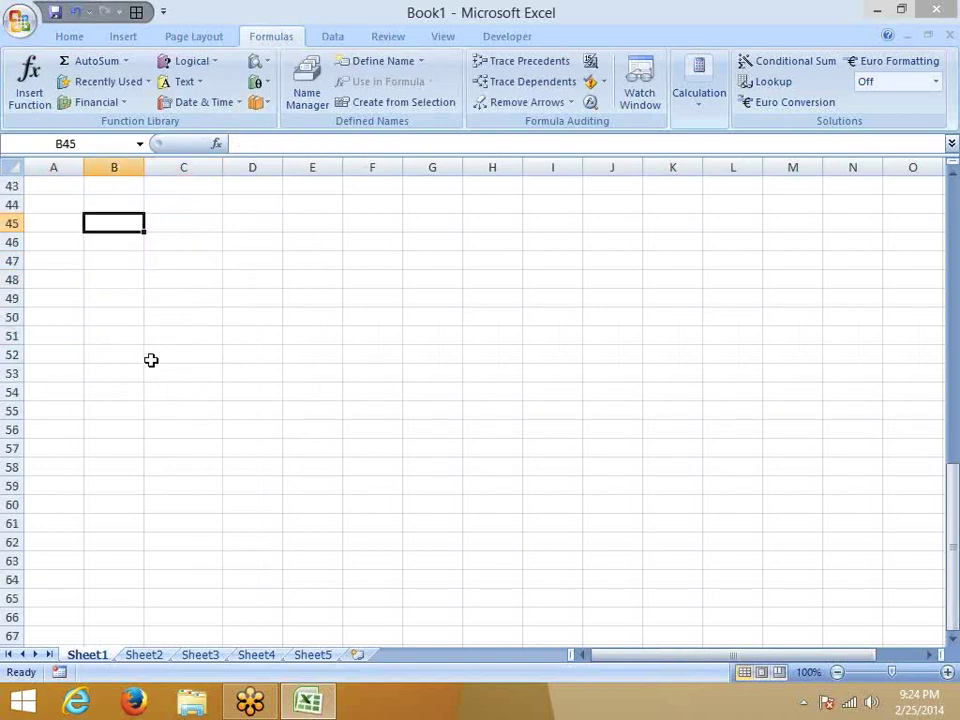
{"action": "left_click", "coordinate": [264, 83]}
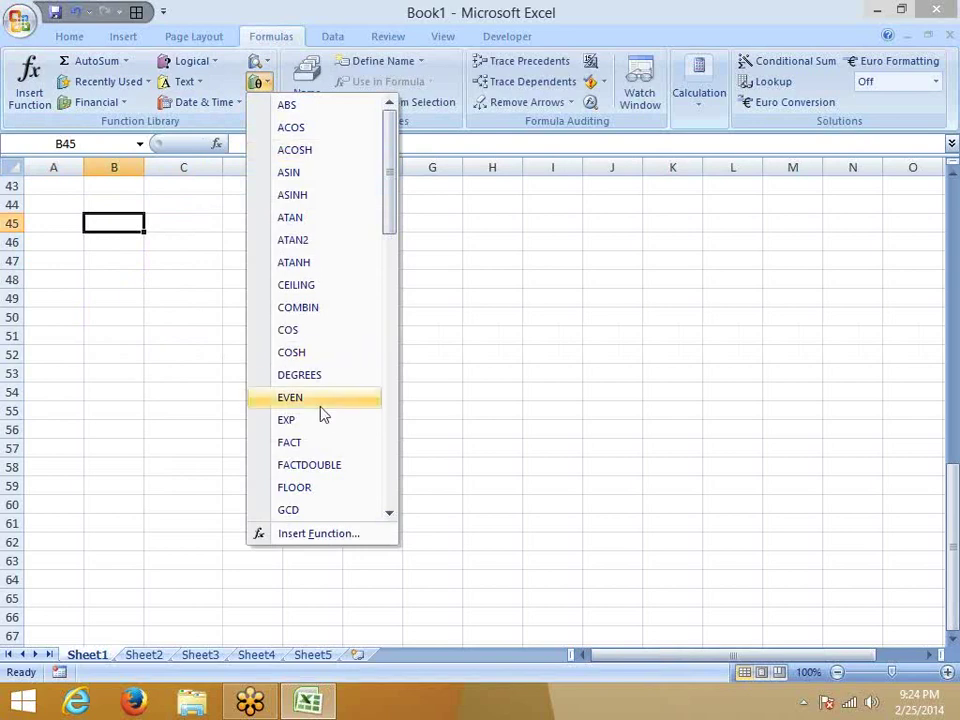
{"action": "scroll", "coordinate": [321, 413], "scroll_direction": "down", "scroll_amount": 1}
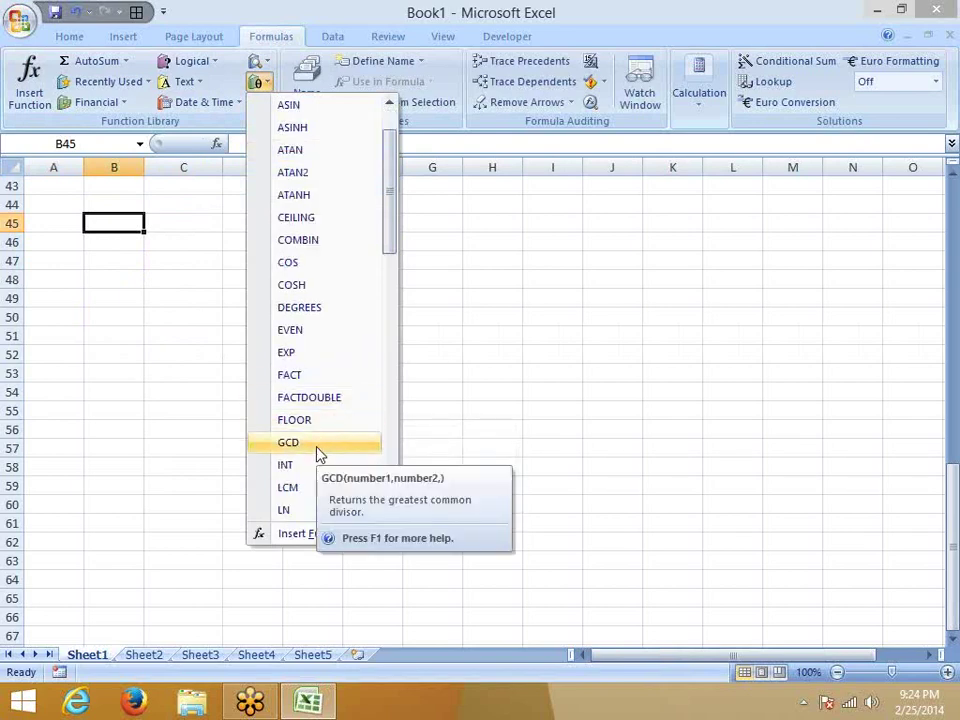
{"action": "left_click", "coordinate": [318, 450]}
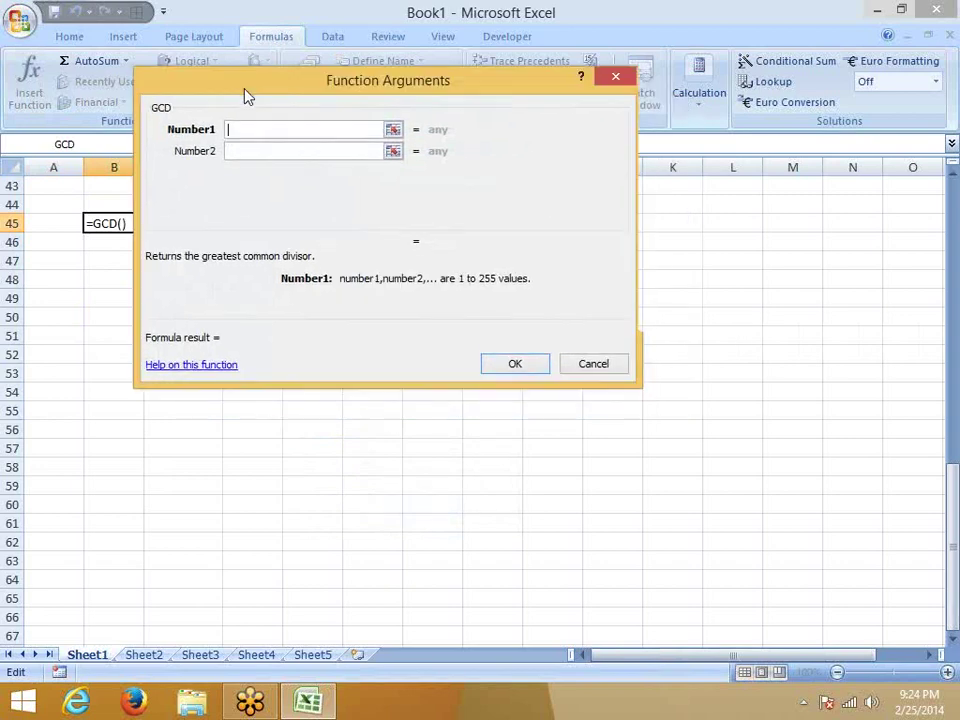
{"action": "mouse_move", "coordinate": [300, 118]}
{"action": "left_mouse_down"}
{"action": "mouse_move", "coordinate": [258, 88]}
{"action": "mouse_move", "coordinate": [272, 92]}
{"action": "left_mouse_up"}
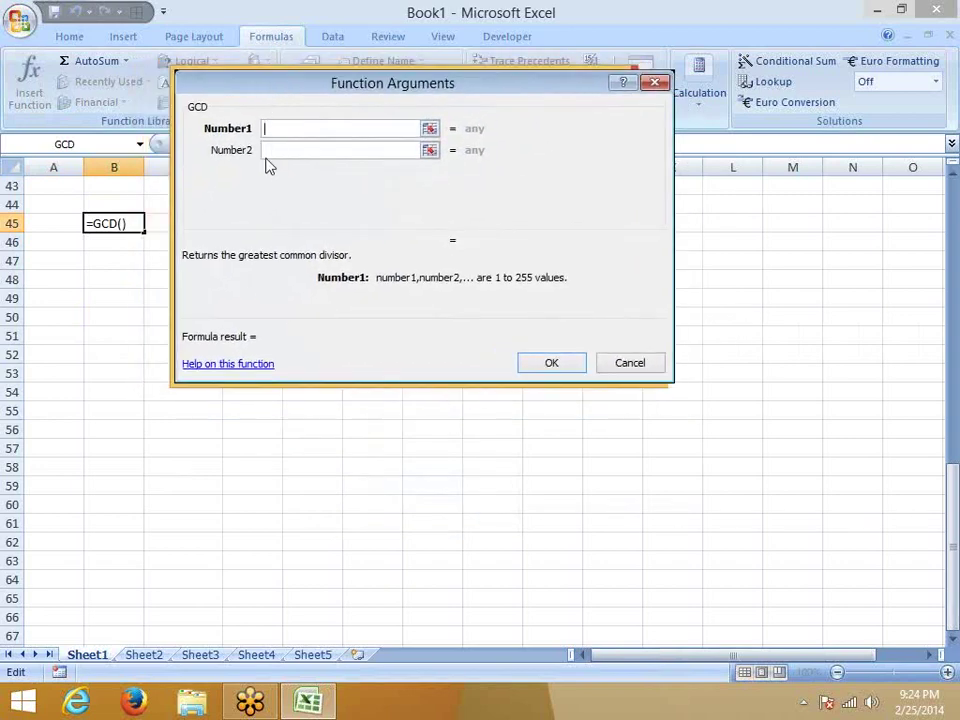
{"action": "type", "text": "50"}
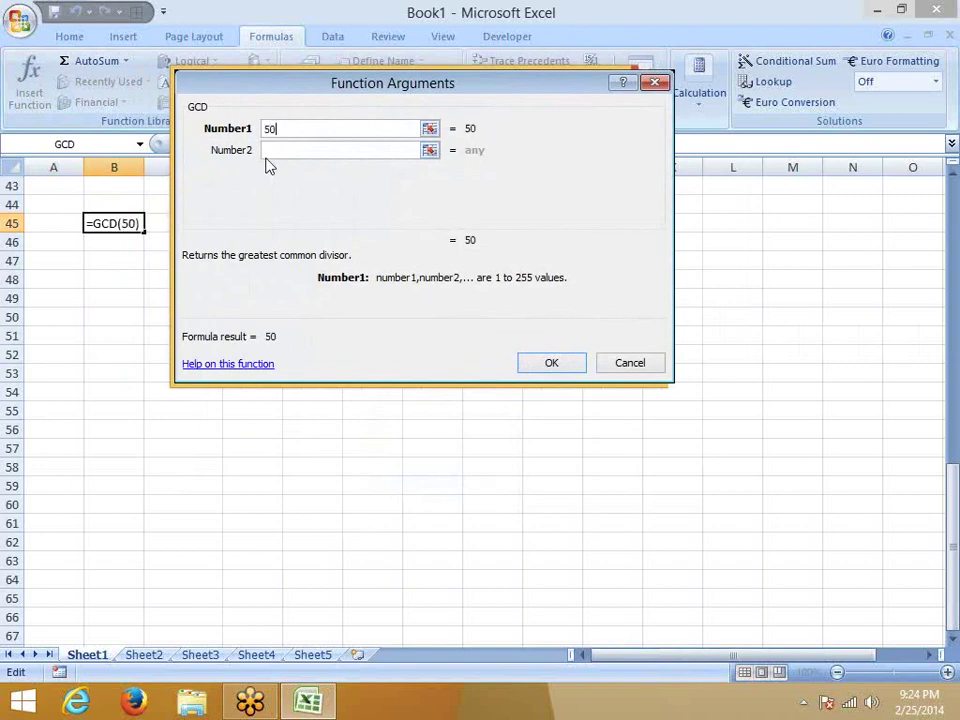
{"action": "left_click", "coordinate": [281, 149]}
{"action": "type", "text": "4"}
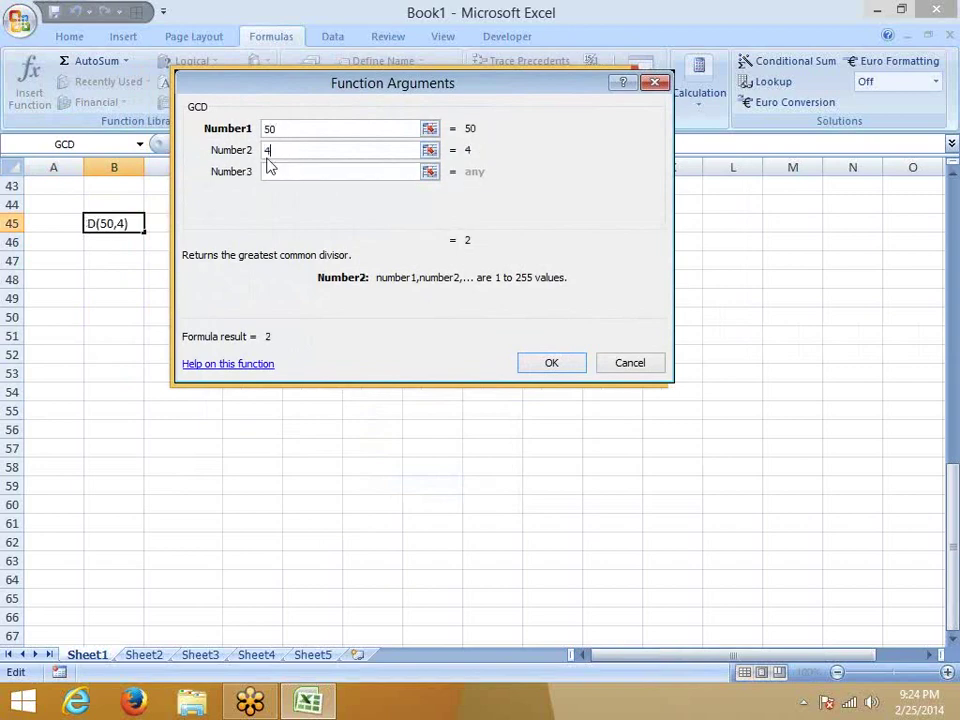
{"action": "type", "text": "5"}
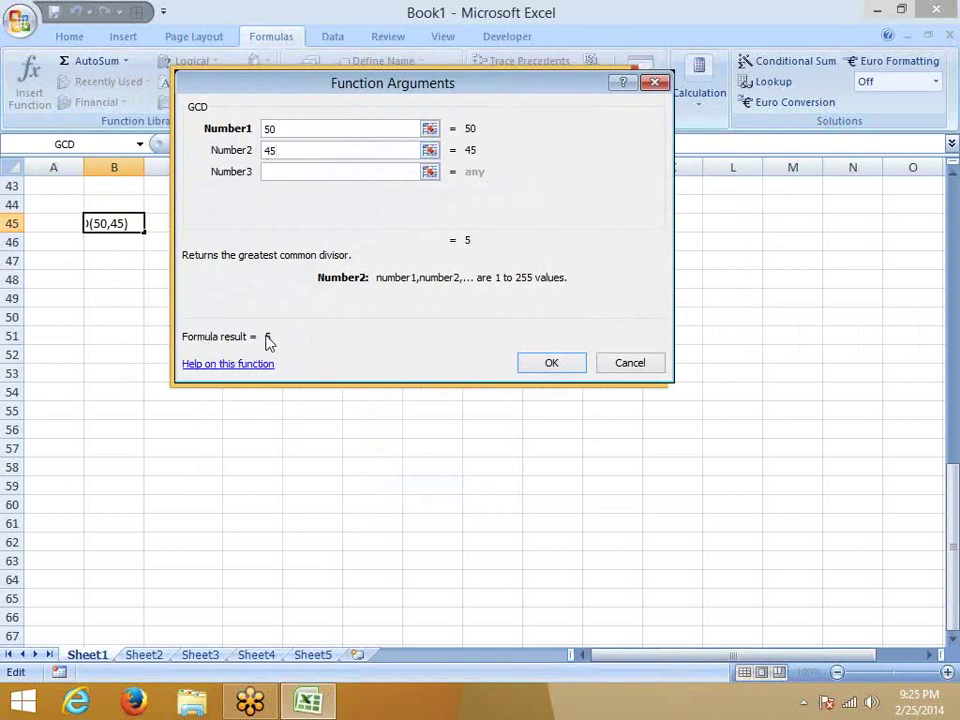
{"action": "left_click", "coordinate": [545, 366]}
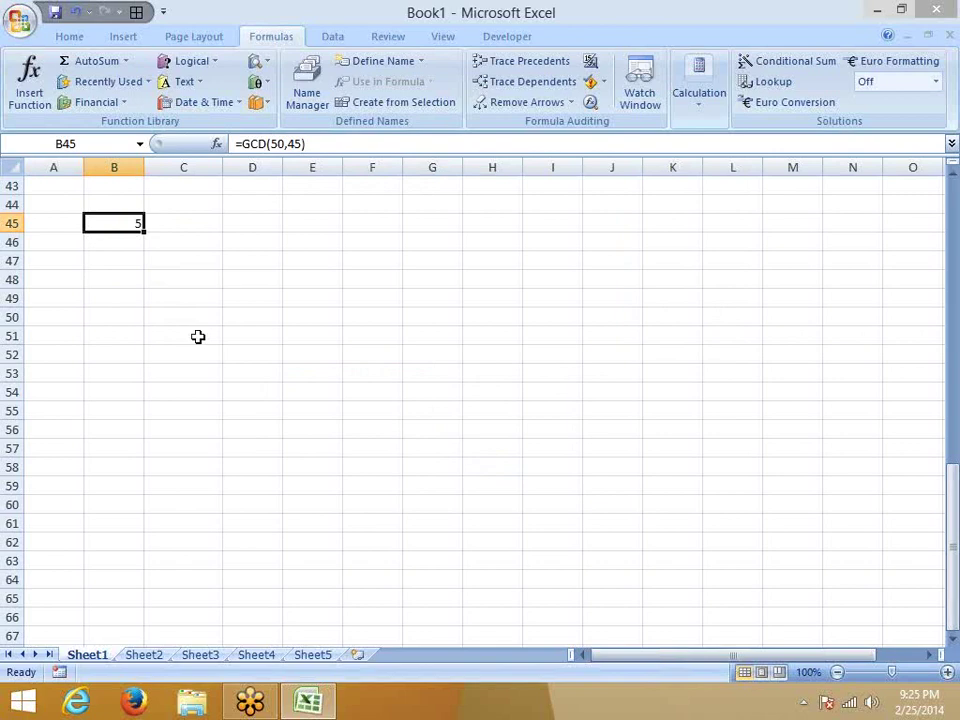
- Enter the sample numbers 12, 6 and 24 in C47, D47 and E47
{"action": "left_click", "coordinate": [163, 257]}
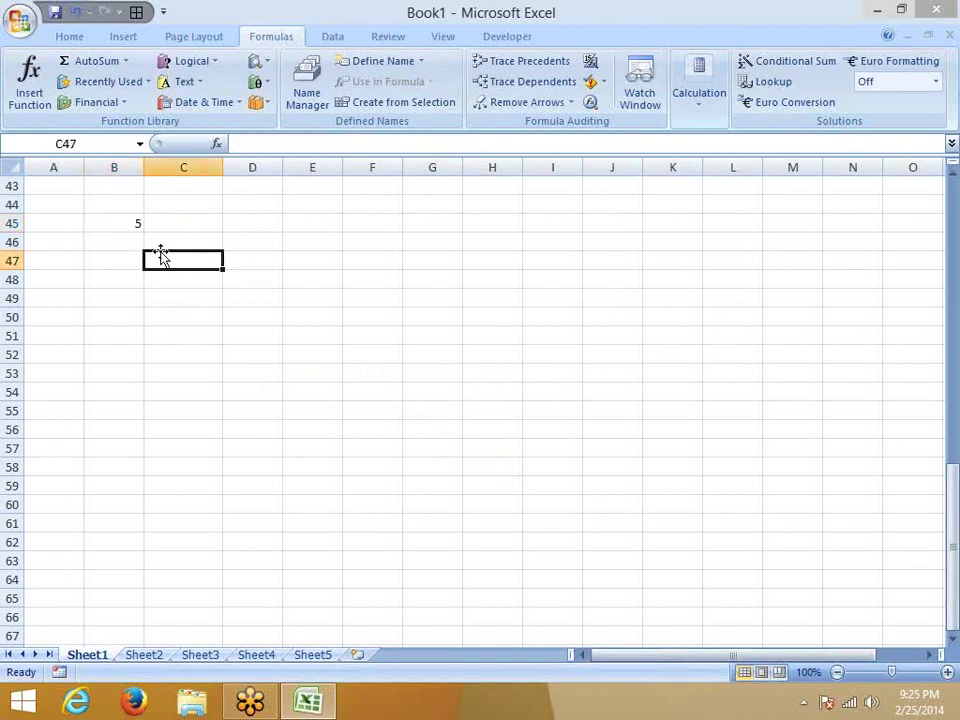
{"action": "left_click", "coordinate": [186, 232]}
{"action": "left_click", "coordinate": [169, 254]}
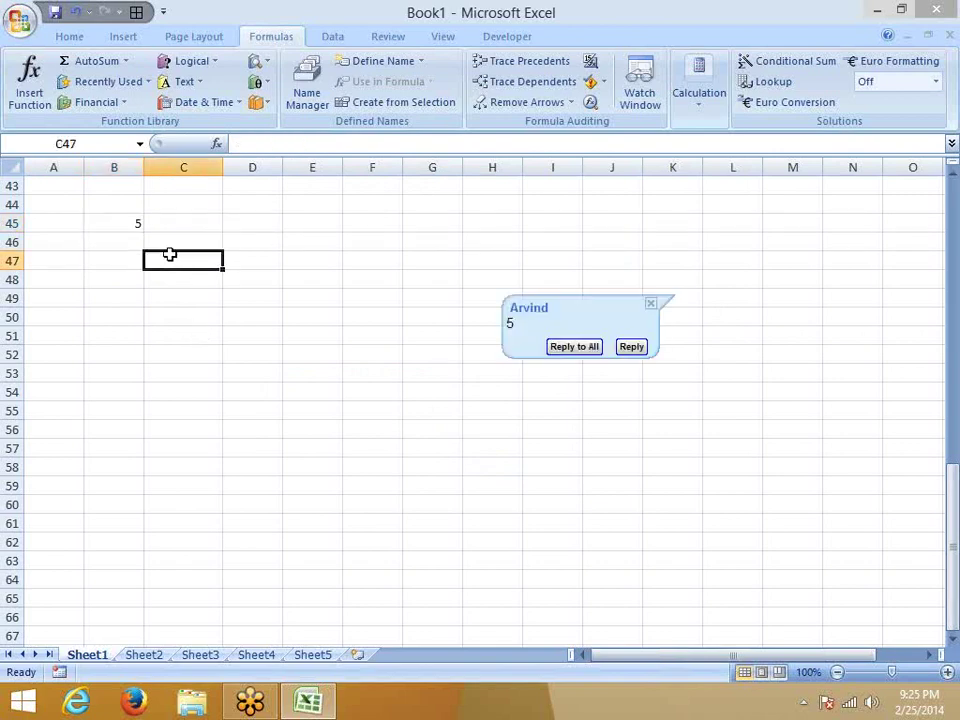
{"action": "type", "text": "12"}
{"action": "key", "text": "Tab"}
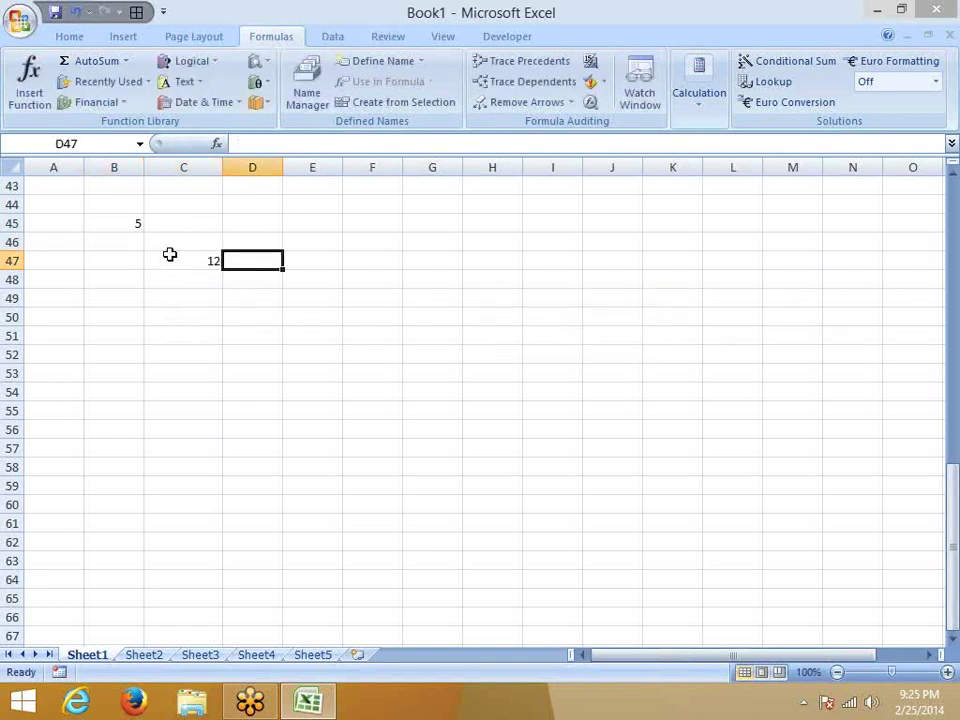
{"action": "type", "text": "6"}
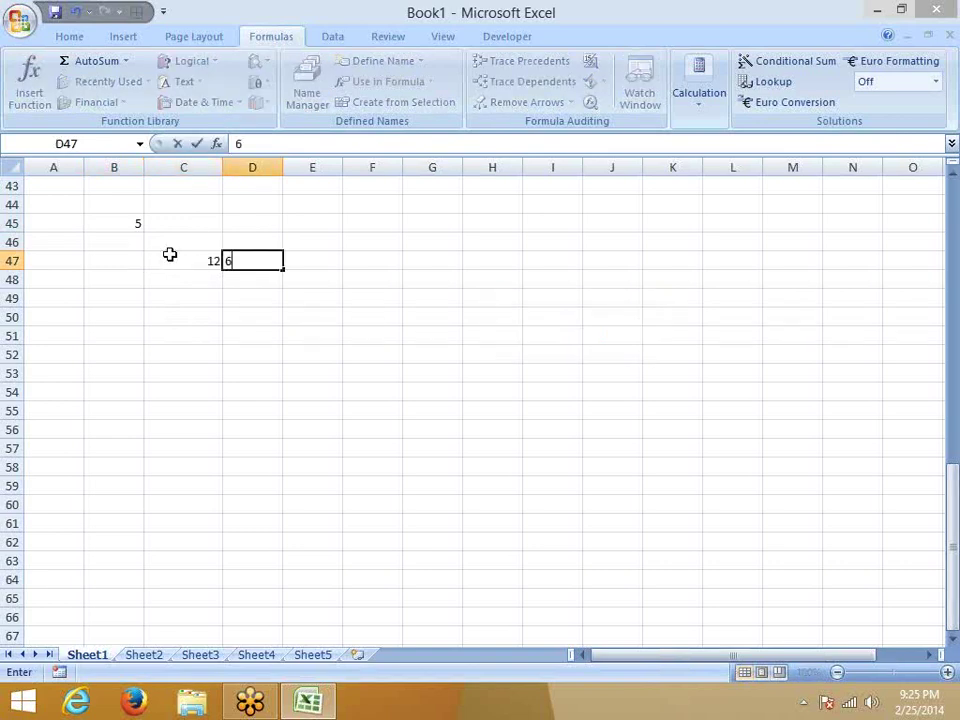
{"action": "key", "text": "Tab"}
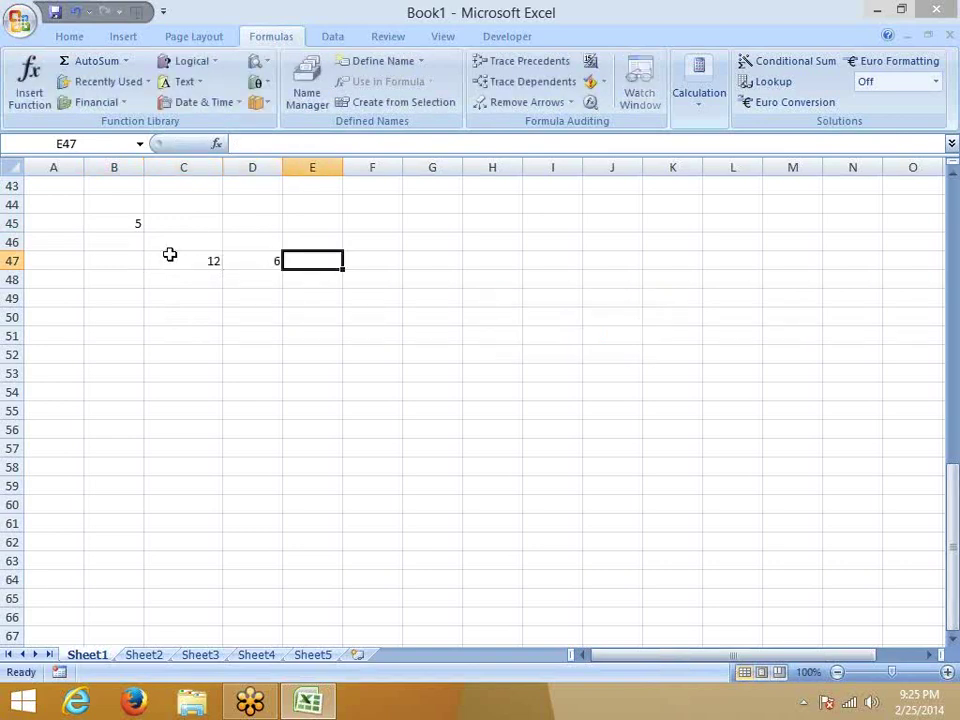
{"action": "type", "text": "24"}
{"action": "key", "text": "Tab"}
- Enter =LCM(C47:E47) in F47, returning 24
{"action": "type", "text": "="}
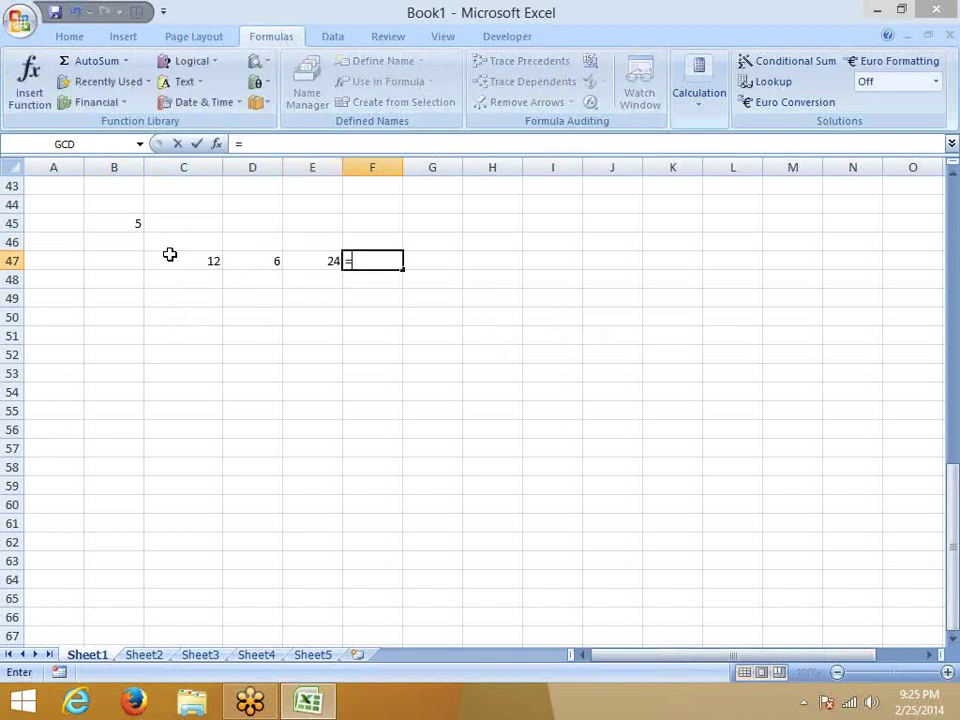
{"action": "type", "text": "lc"}
{"action": "key", "text": "Tab"}
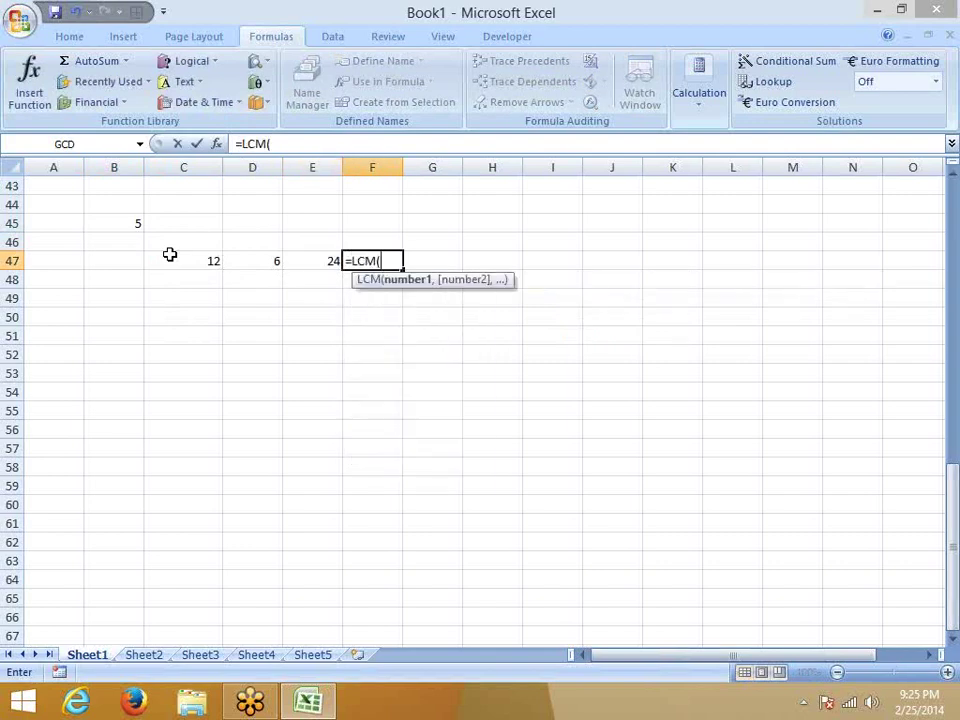
{"action": "left_click", "coordinate": [170, 256]}
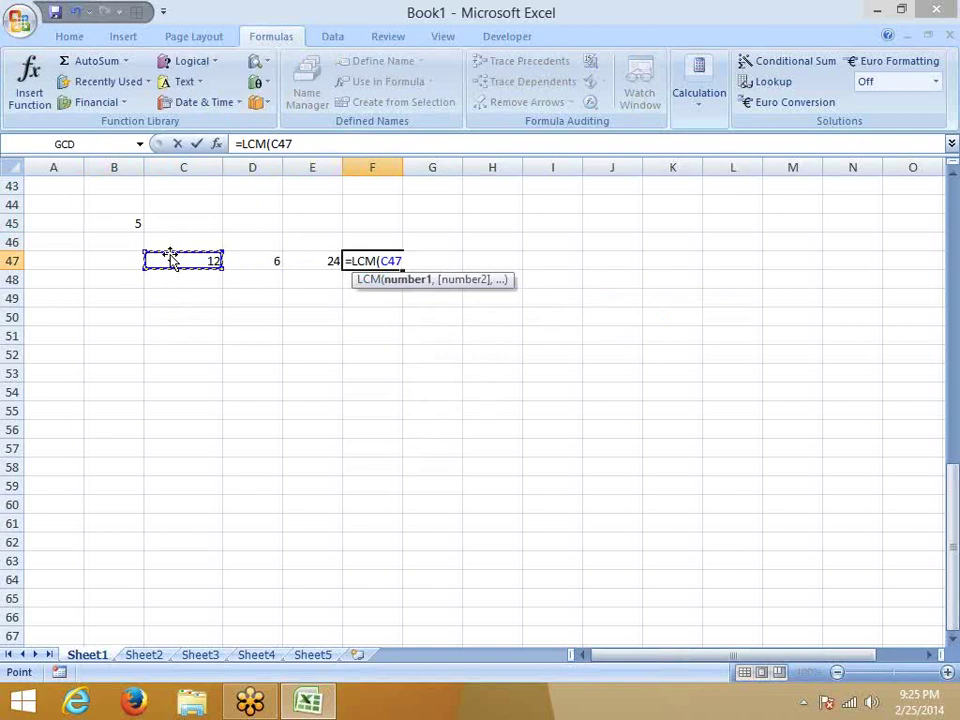
{"action": "key", "text": "shift+Right"}
{"action": "key", "text": "shift+Right"}
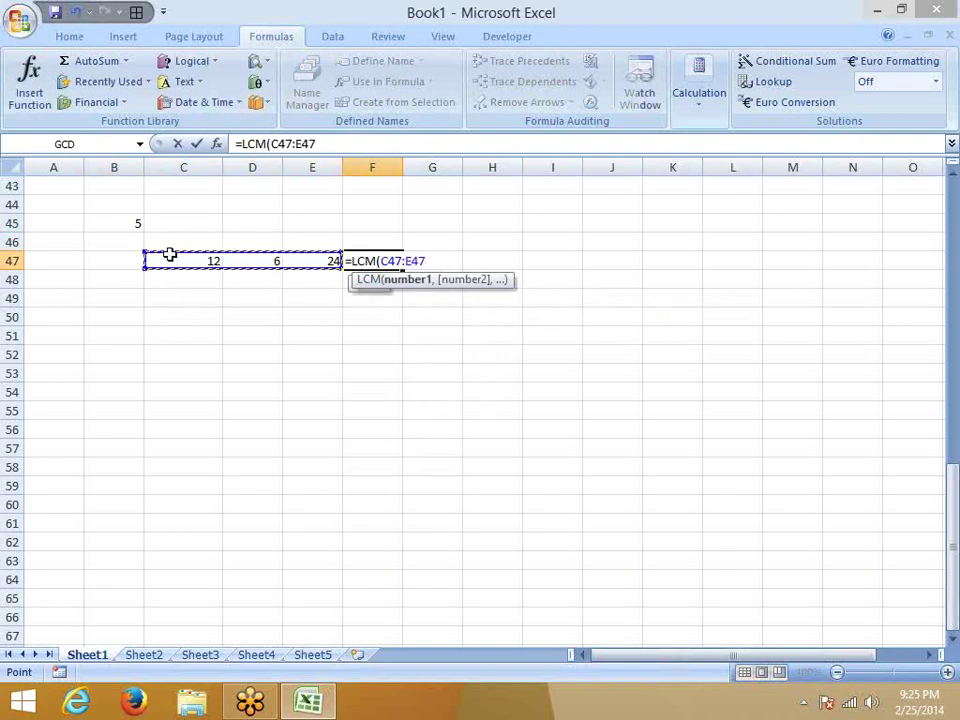
{"action": "key", "text": "Return"}
{"action": "left_click", "coordinate": [400, 259]}
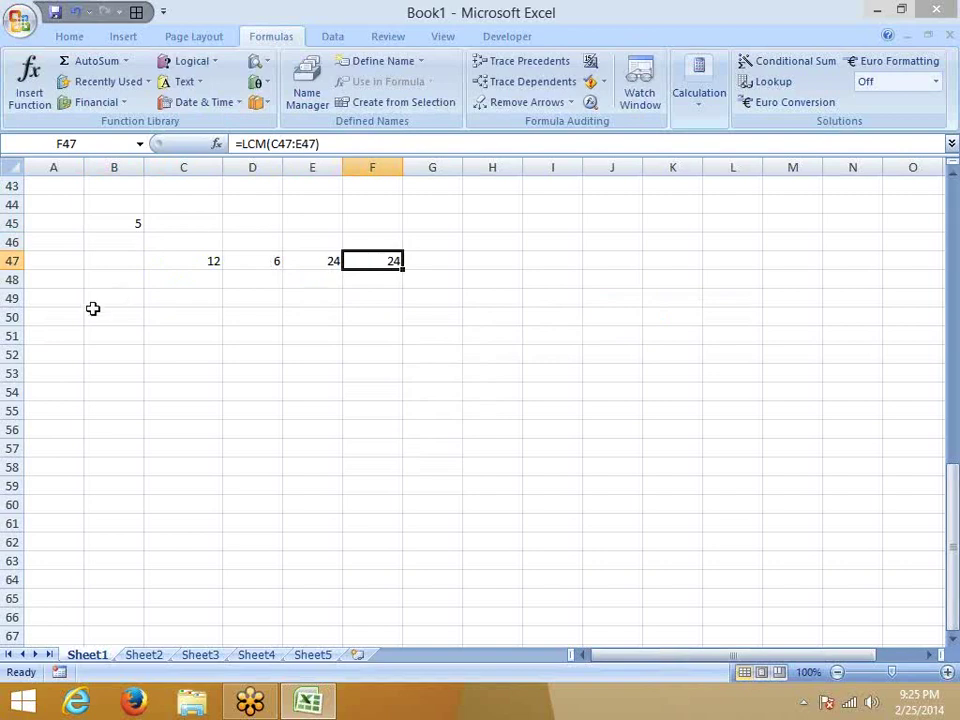
{"action": "left_click", "coordinate": [165, 300]}
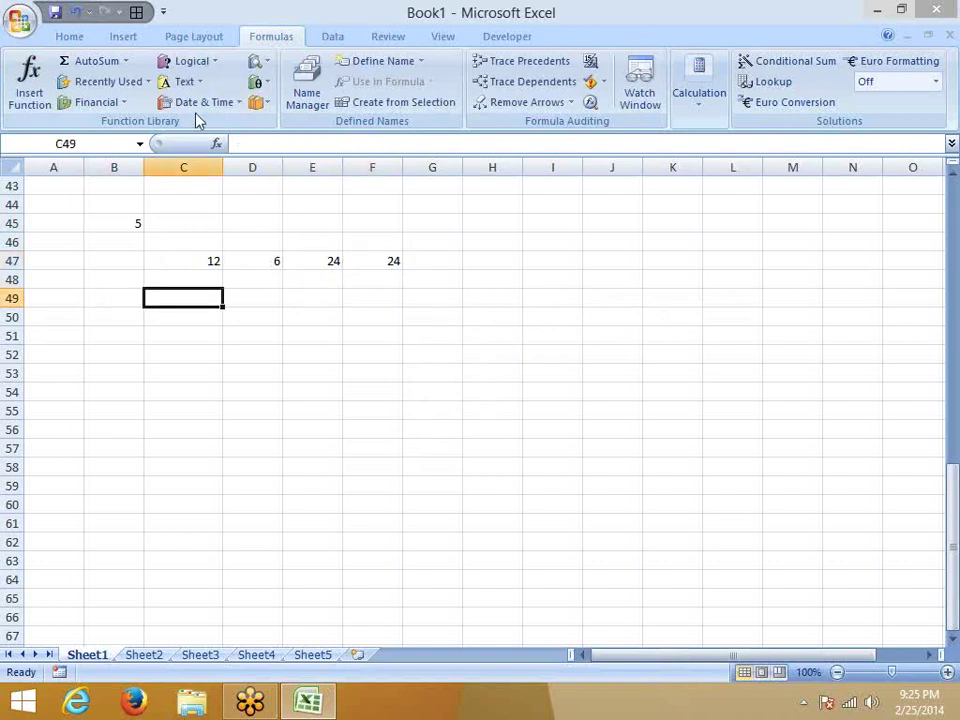
{"action": "left_click", "coordinate": [263, 63]}
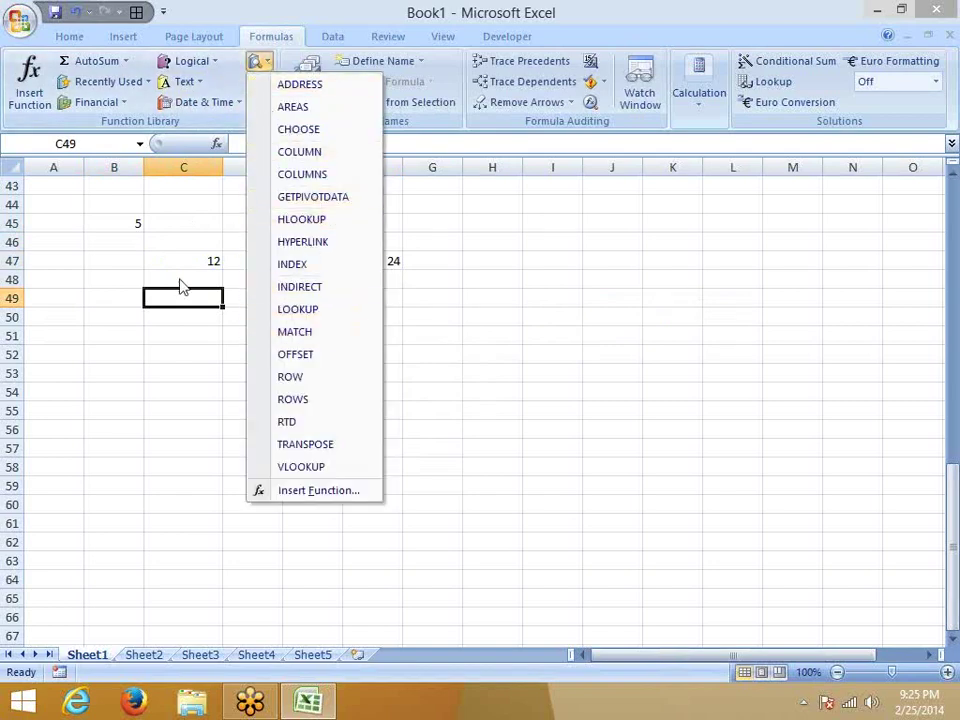
{"action": "left_click", "coordinate": [244, 210]}
{"action": "left_click", "coordinate": [262, 82]}
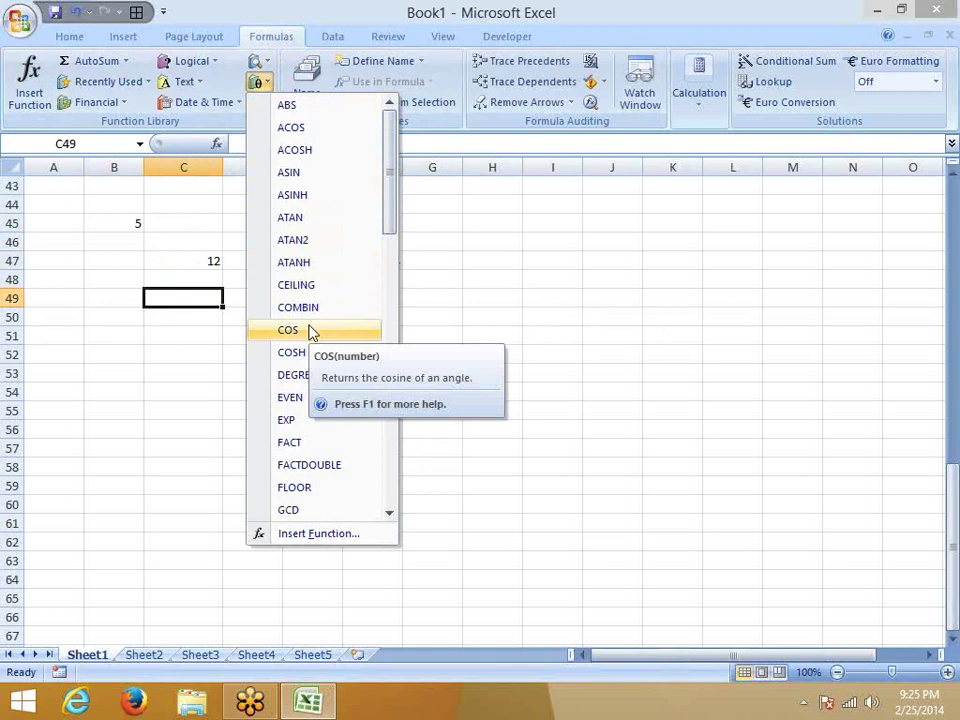
{"action": "scroll", "coordinate": [343, 401], "scroll_direction": "down", "scroll_amount": 1}
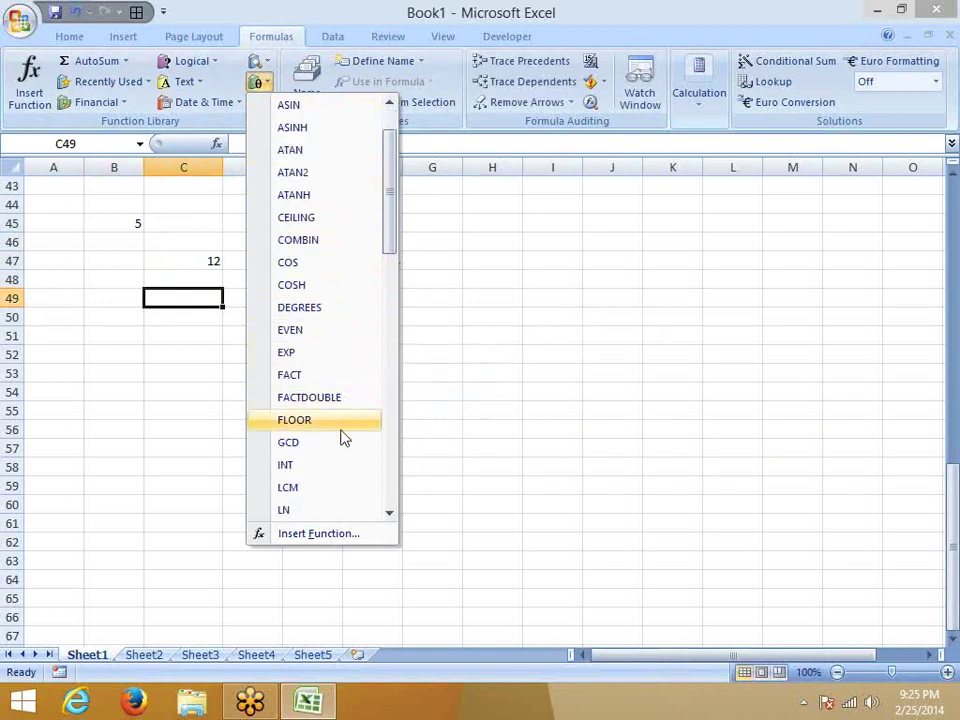
{"action": "scroll", "coordinate": [340, 450], "scroll_direction": "down", "scroll_amount": 1}
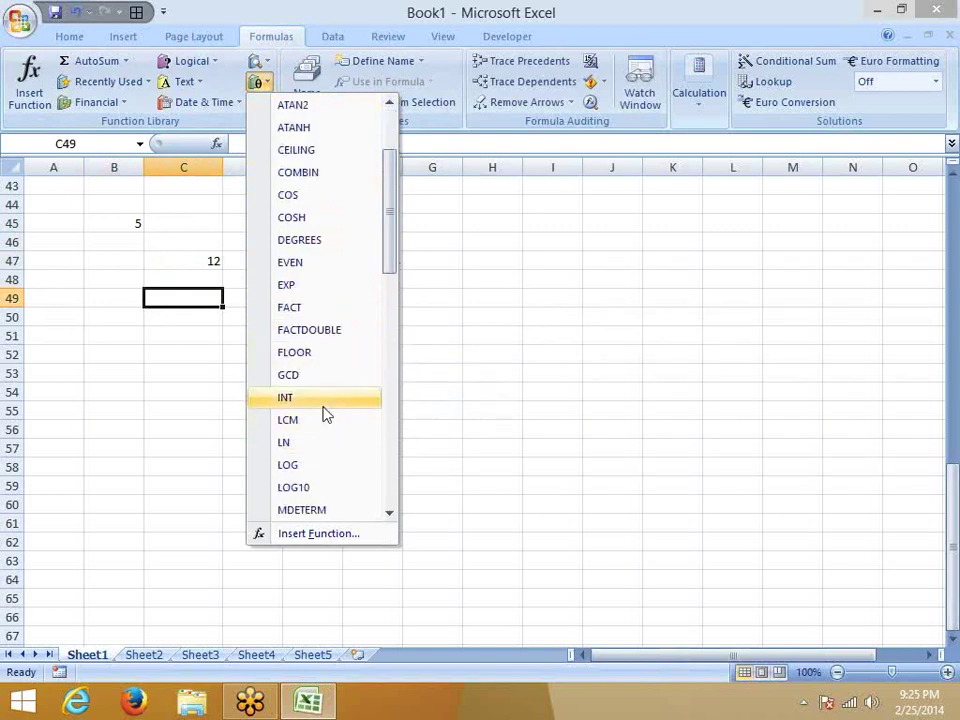
{"action": "left_click", "coordinate": [100, 358]}
{"action": "left_click", "coordinate": [88, 326]}
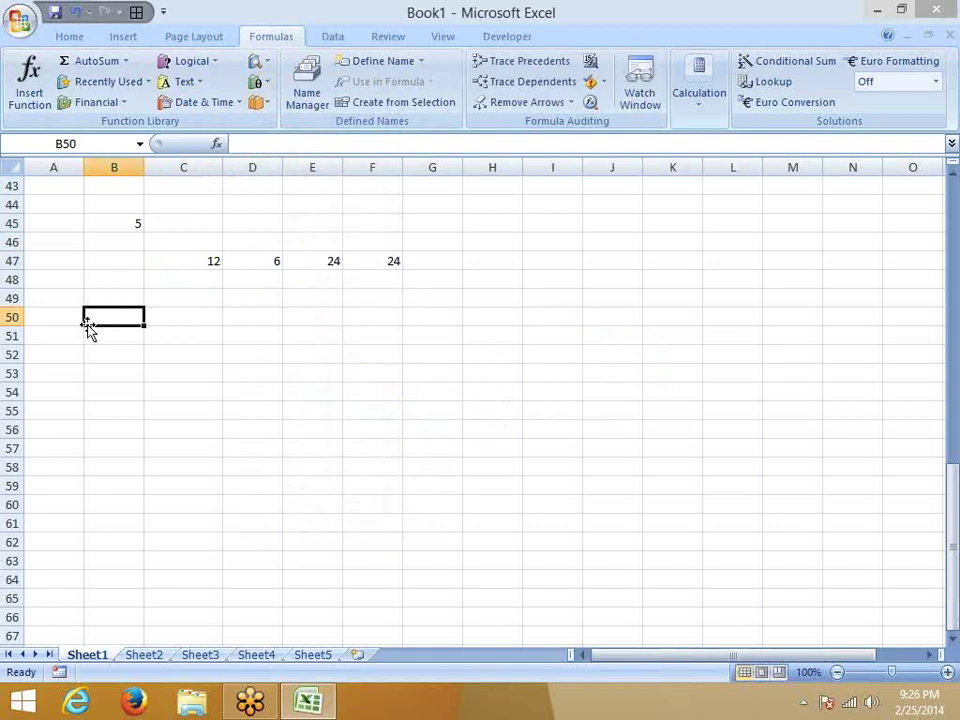
- Enter 256.36 in B50 and =INT(B50) in C50, which shows 256
{"action": "type", "text": "256"}
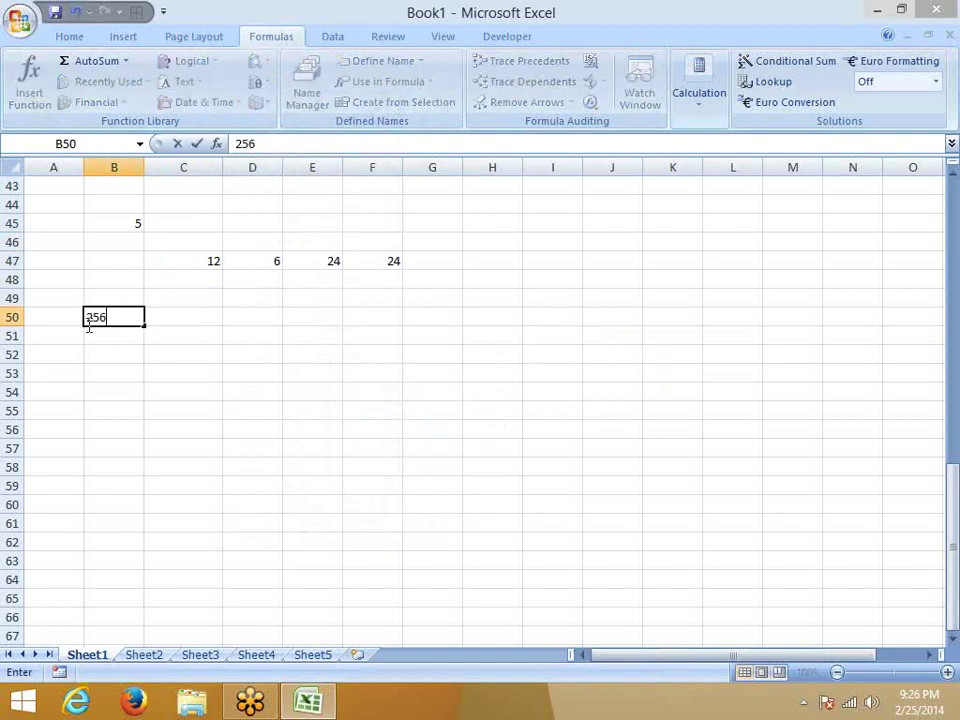
{"action": "type", "text": ".36"}
{"action": "key", "text": "Return"}
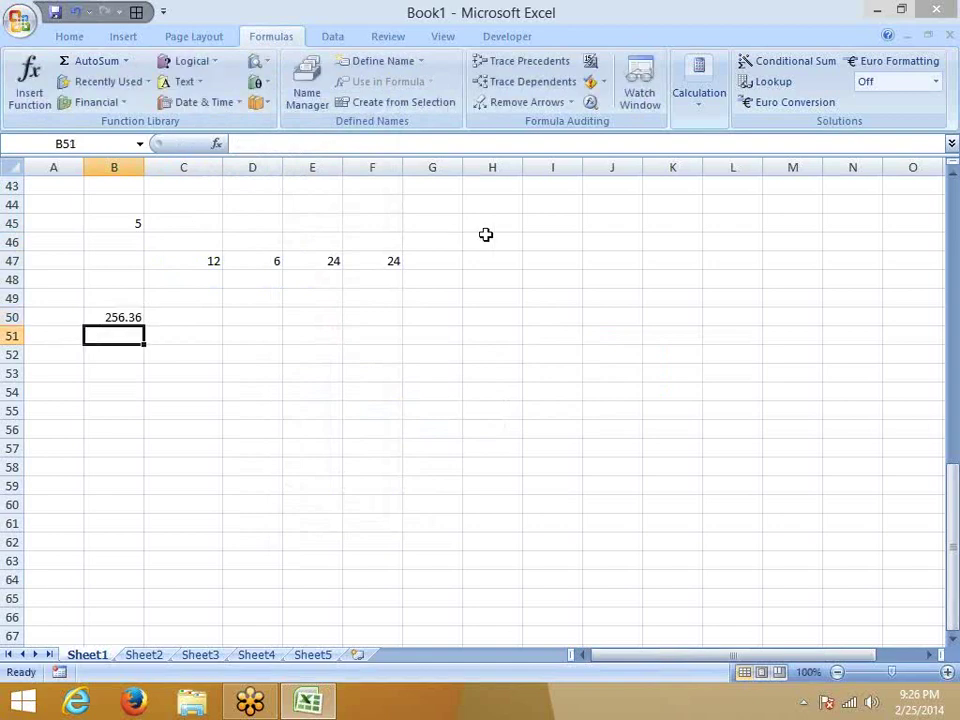
{"action": "key", "text": "Up"}
{"action": "key", "text": "Right"}
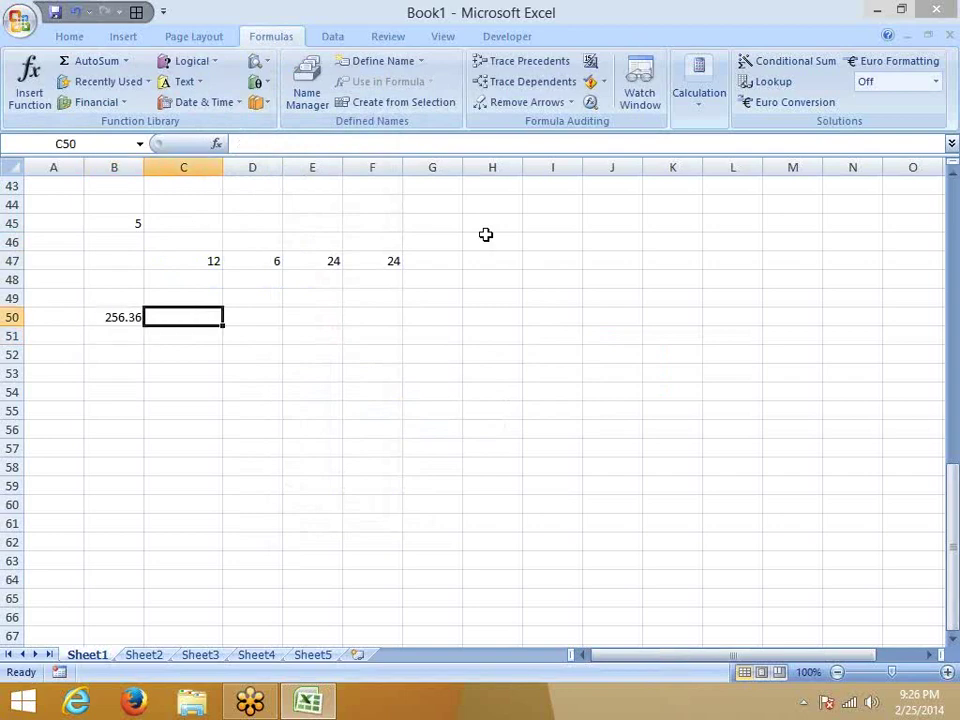
{"action": "type", "text": "="}
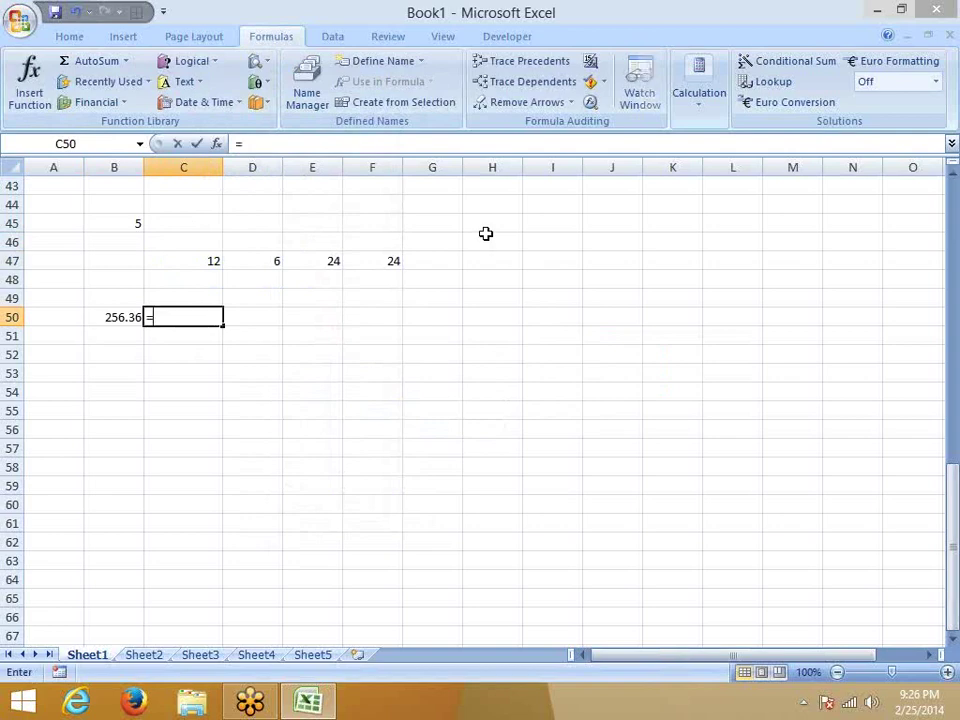
{"action": "type", "text": "int"}
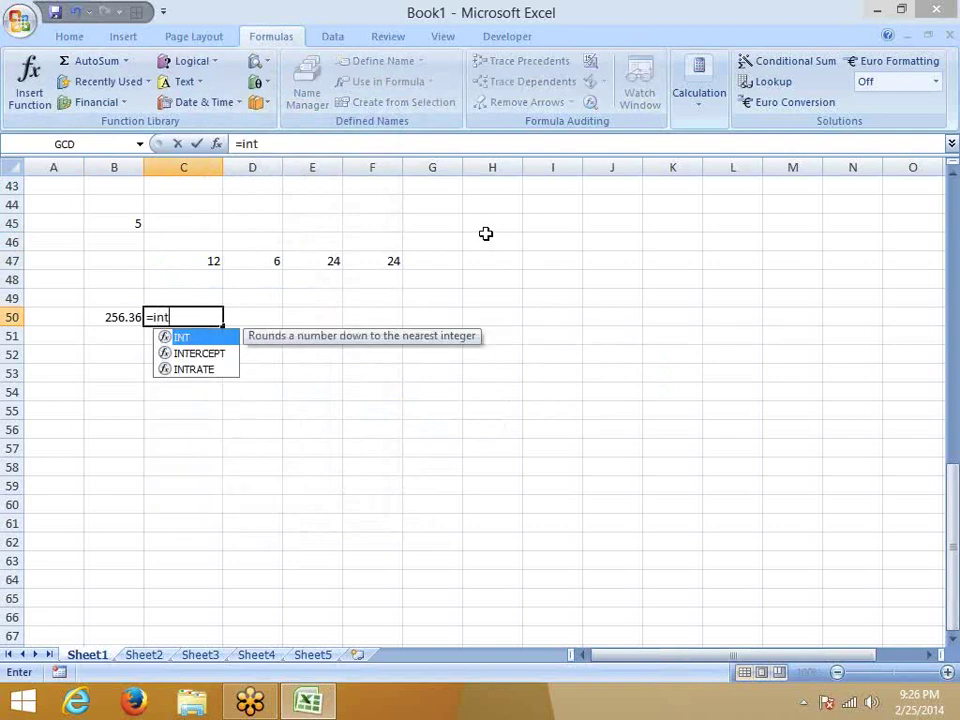
{"action": "key", "text": "Tab"}
{"action": "key", "text": "Left"}
{"action": "key", "text": "Return"}
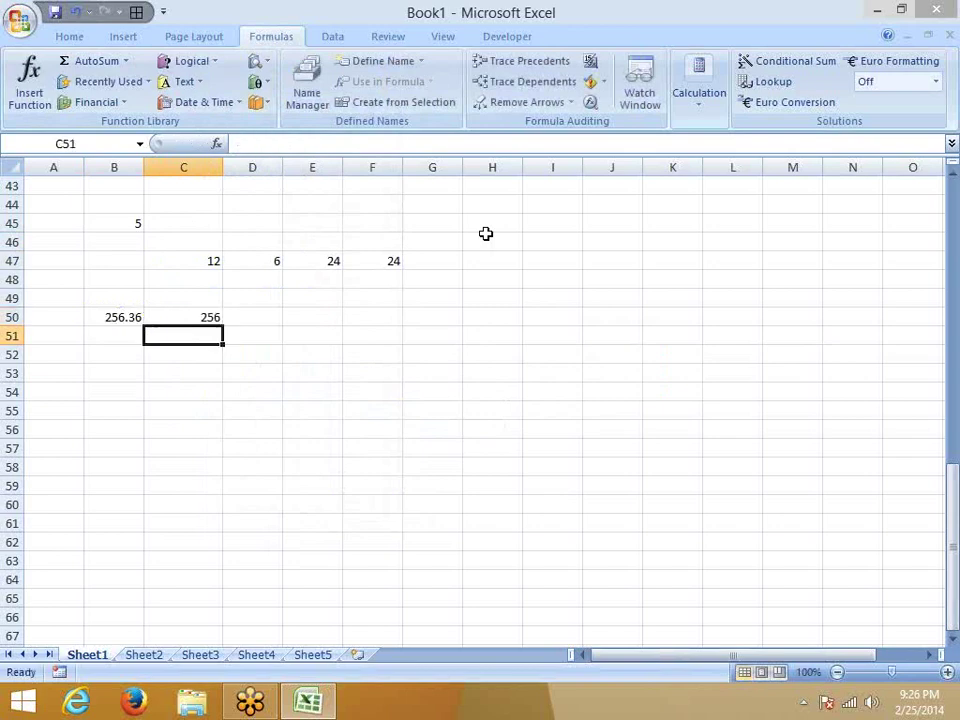
{"action": "key", "text": "Up"}
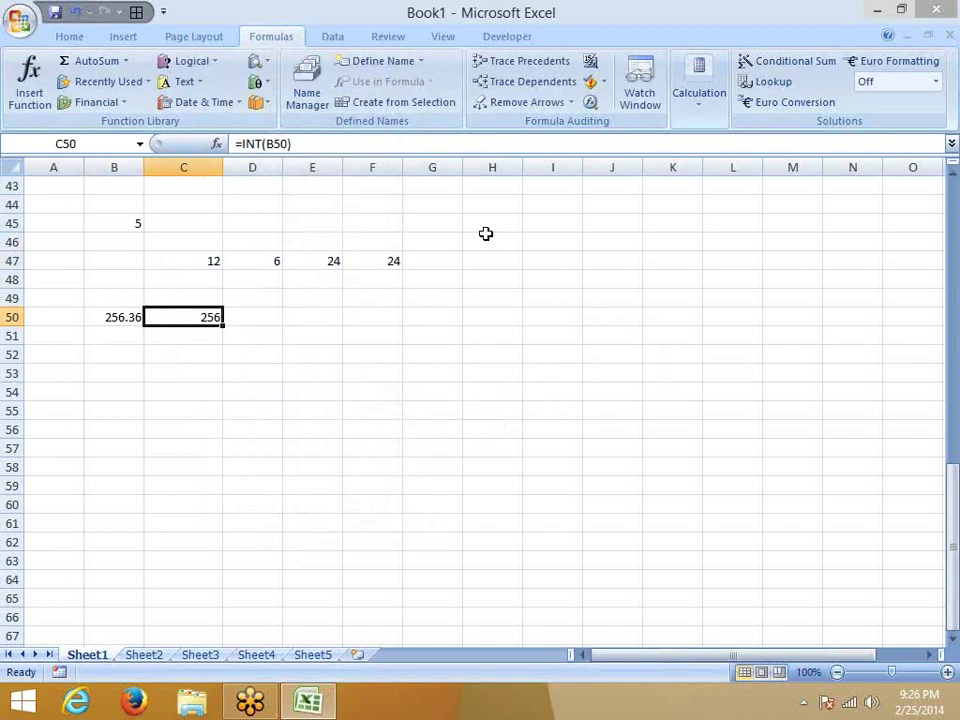
- Copy the value 256.36 from B50 into B52
{"action": "key", "text": "Left"}
{"action": "key", "text": "ctrl+c"}
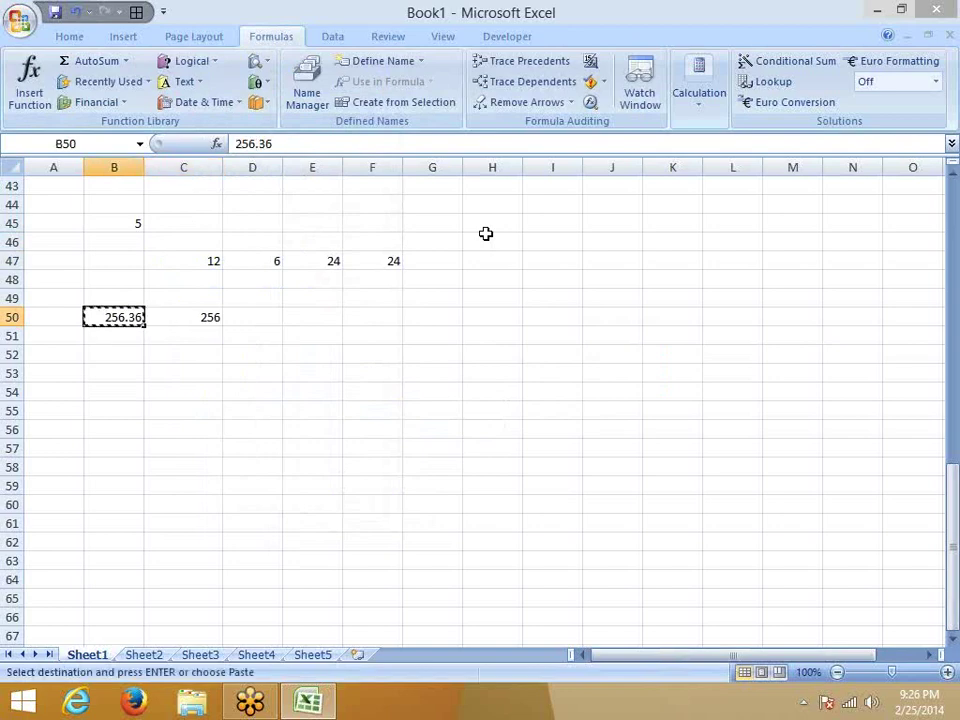
{"action": "key", "text": "ctrl+Down"}
{"action": "key", "text": "ctrl+Up"}
{"action": "key", "text": "Down"}
{"action": "key", "text": "Down"}
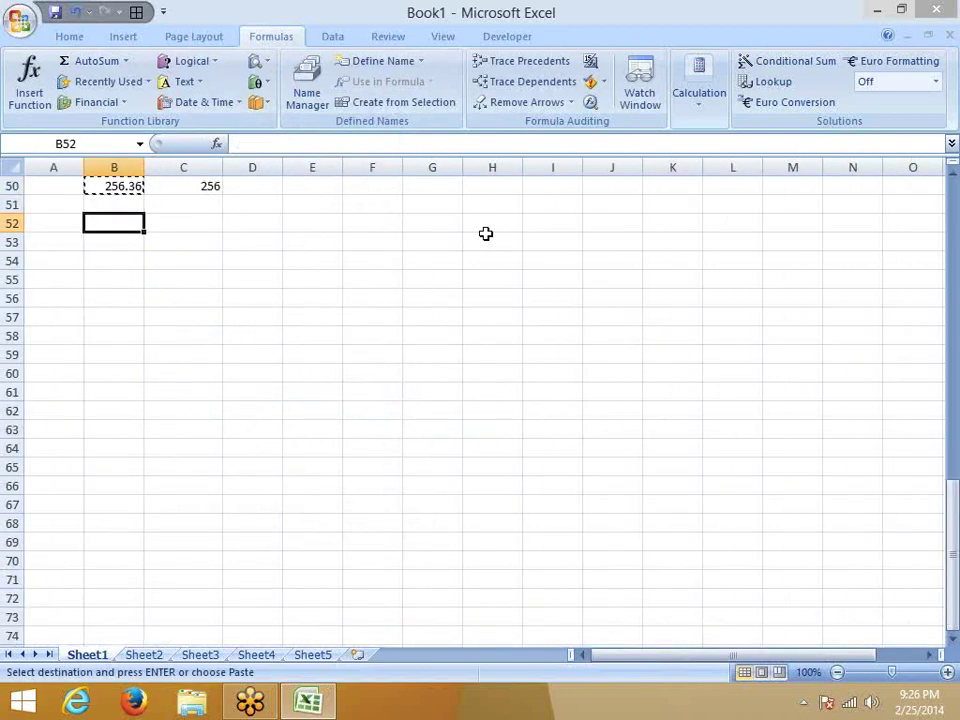
{"action": "key", "text": "Return"}
{"action": "key", "text": "Up"}
{"action": "key", "text": "Up"}
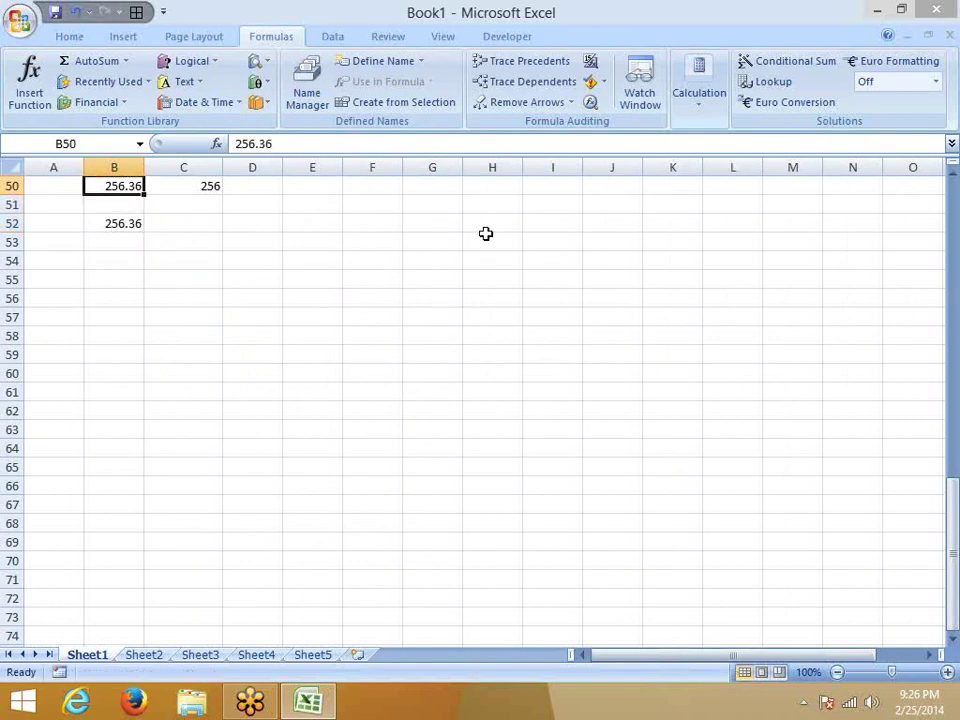
{"action": "key", "text": "Down"}
{"action": "key", "text": "Down"}
{"action": "key", "text": "Right"}
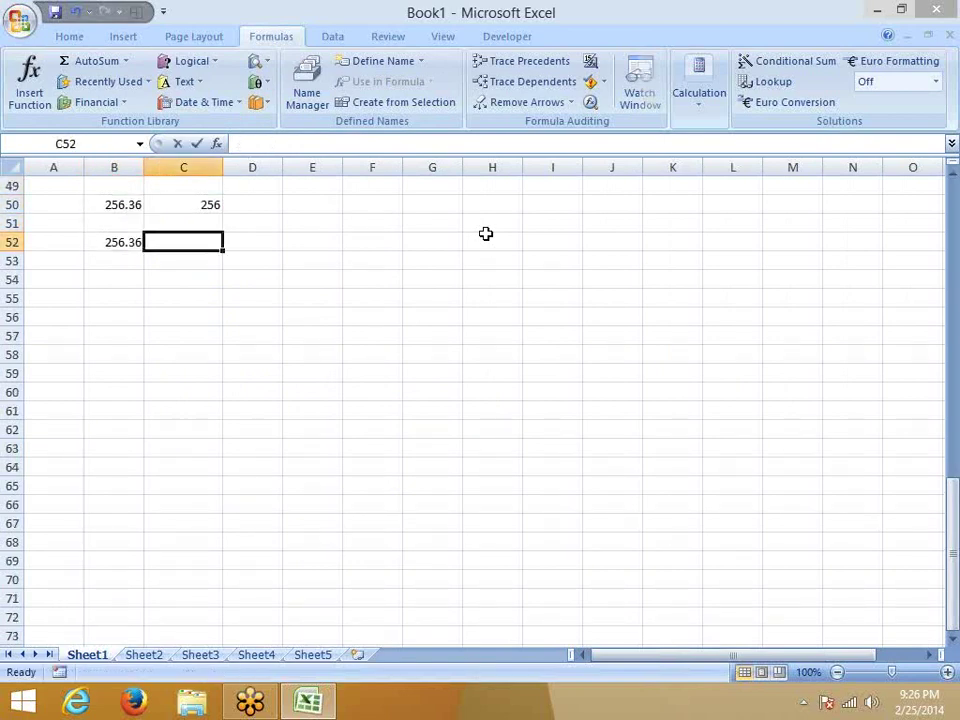
- Enter =ROUND(B52,0) in C52
{"action": "type", "text": "=rou"}
{"action": "key", "text": "Left"}
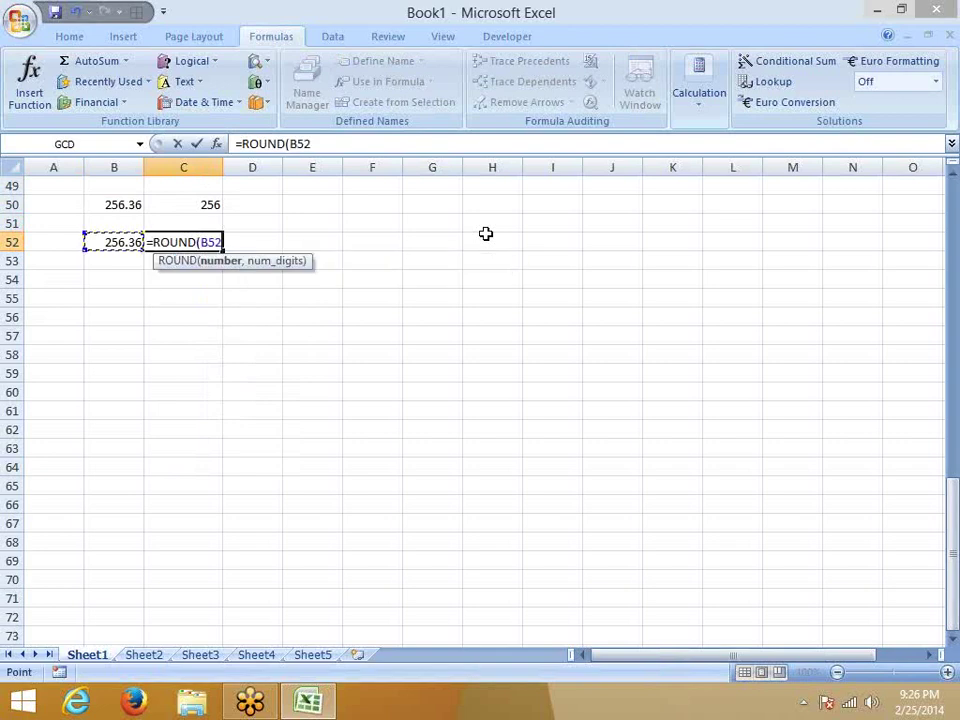
{"action": "type", "text": ",0"}
{"action": "key", "text": "Return"}
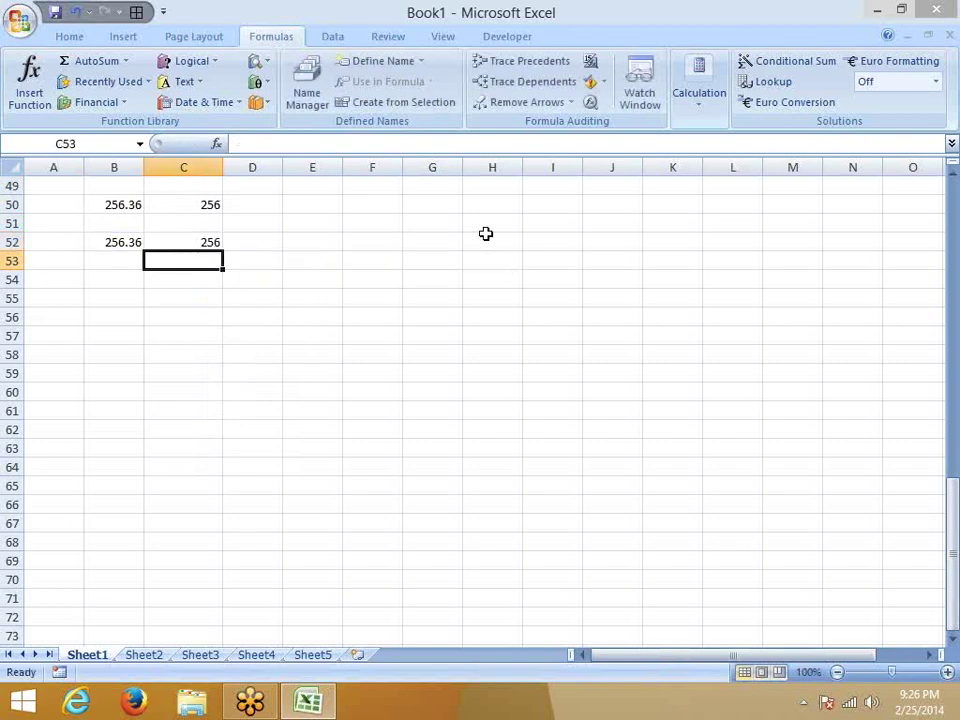
{"action": "key", "text": "Up"}
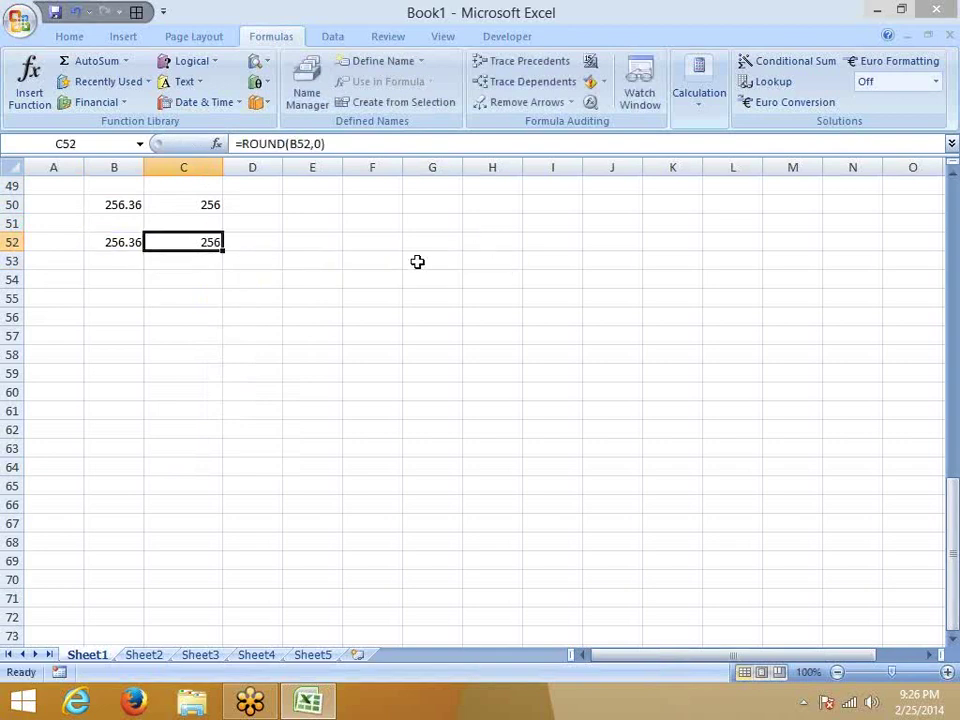
{"action": "double_click", "coordinate": [317, 143]}
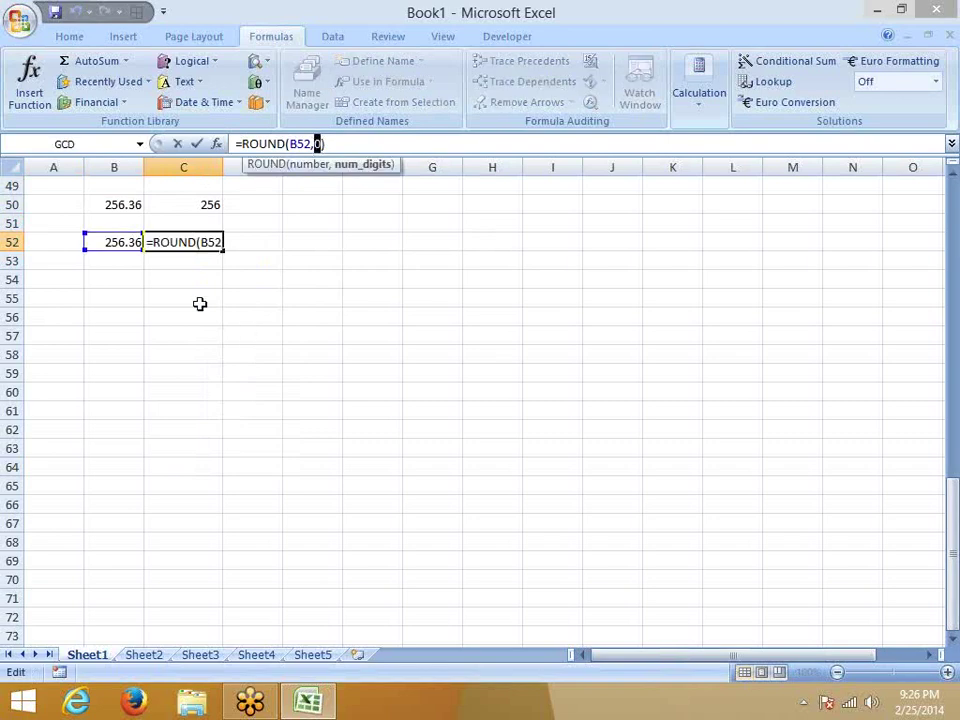
{"action": "key", "text": "Escape"}
- Change B52 to 256.363464 and make C52 round to 2 decimal places
{"action": "left_click", "coordinate": [148, 241]}
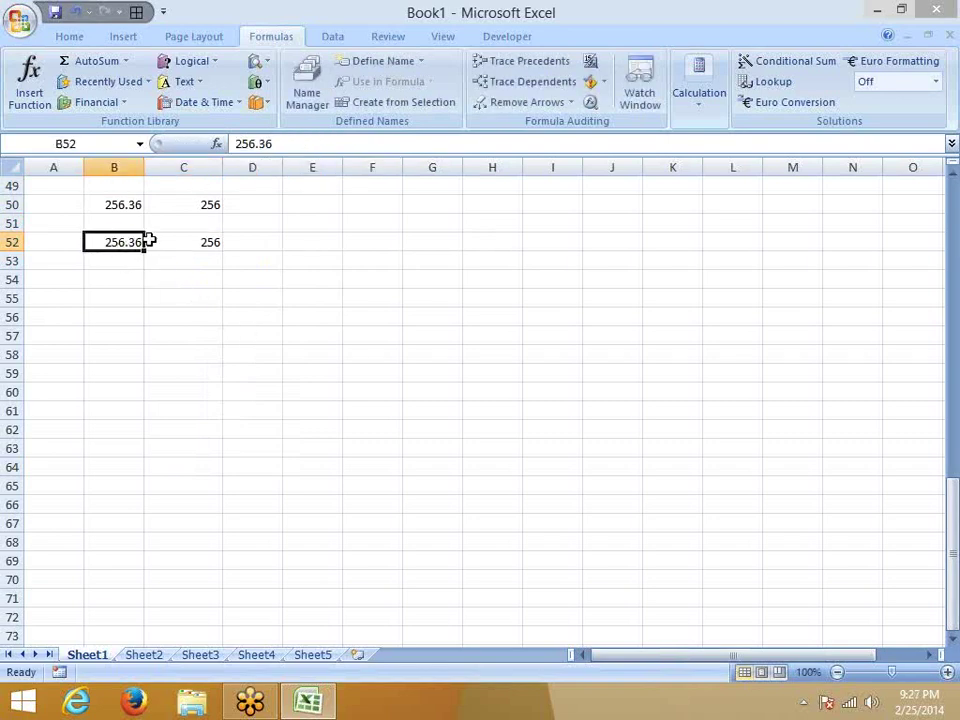
{"action": "left_click", "coordinate": [281, 144]}
{"action": "type", "text": "3464"}
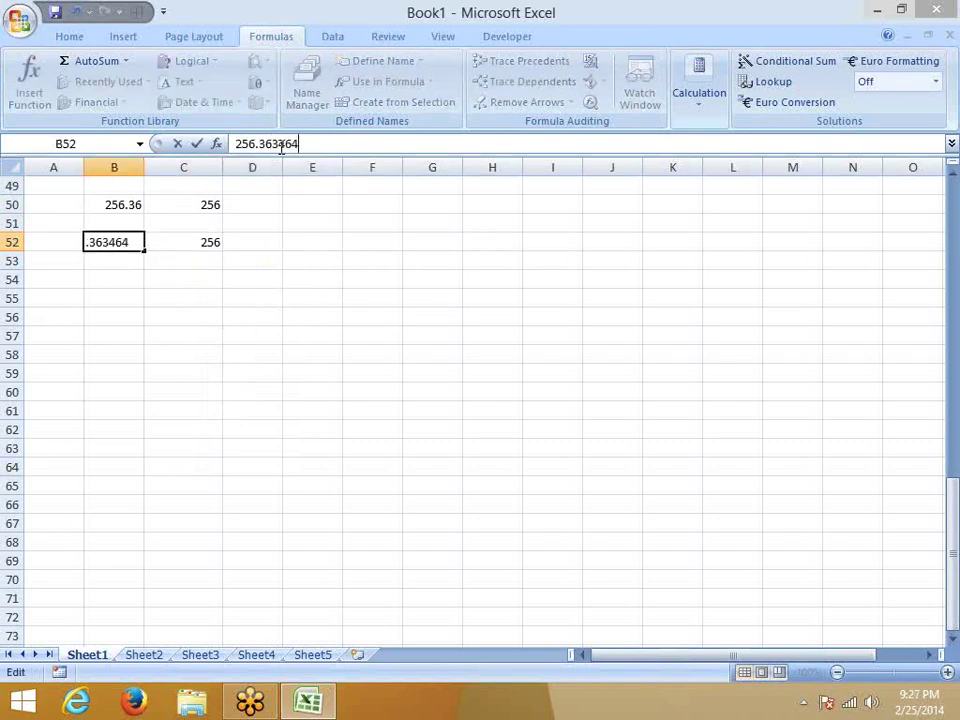
{"action": "key", "text": "Return"}
{"action": "left_click", "coordinate": [190, 242]}
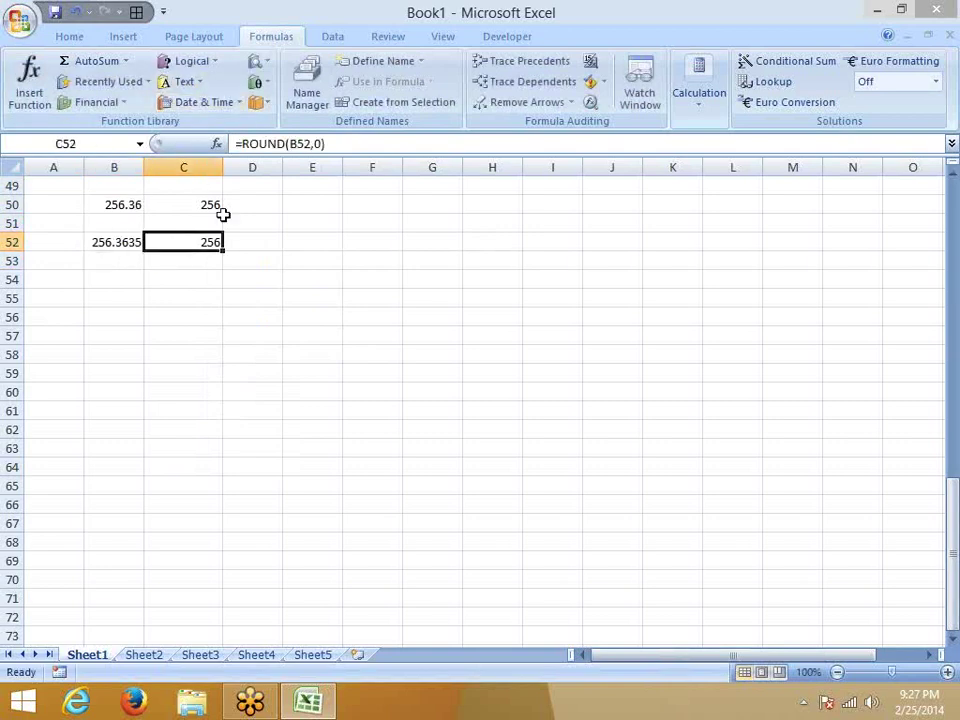
{"action": "double_click", "coordinate": [317, 144]}
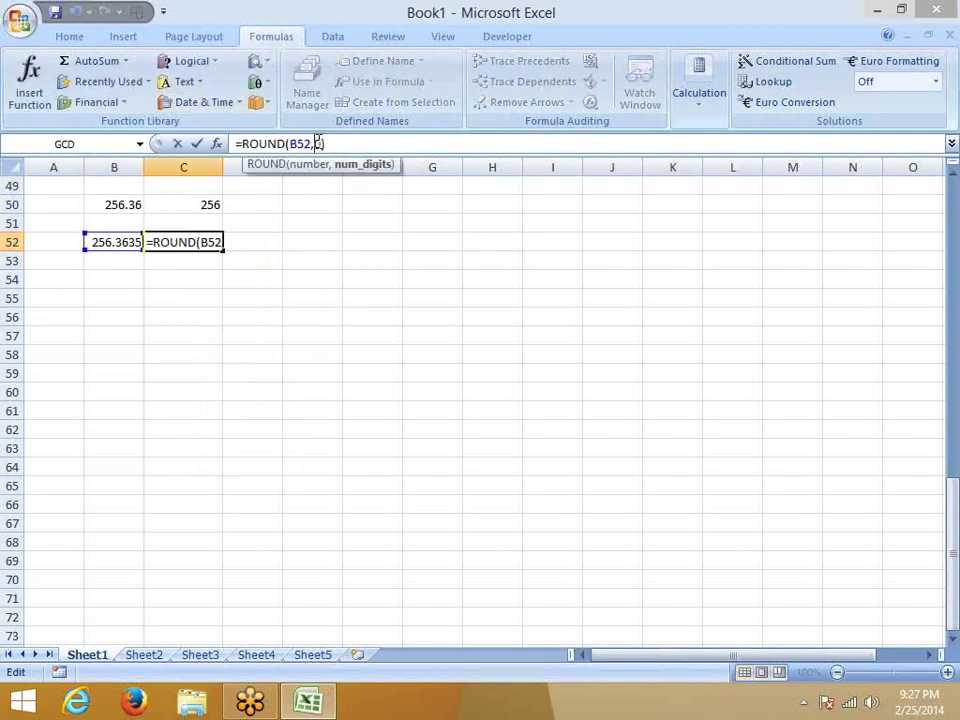
{"action": "type", "text": "2"}
{"action": "key", "text": "Return"}
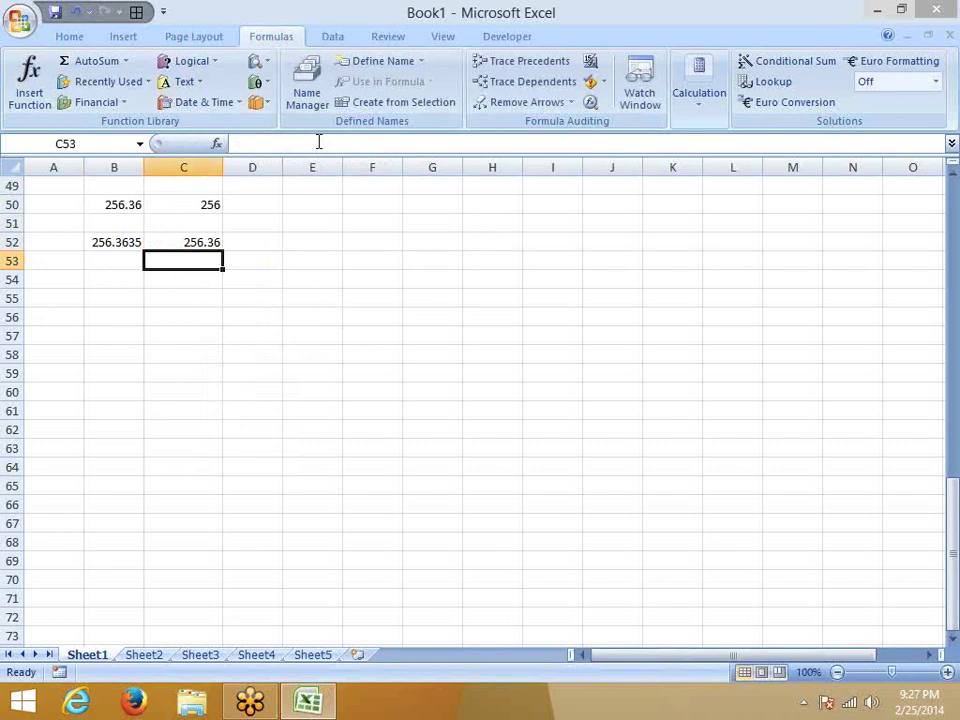
{"action": "left_click", "coordinate": [197, 242]}
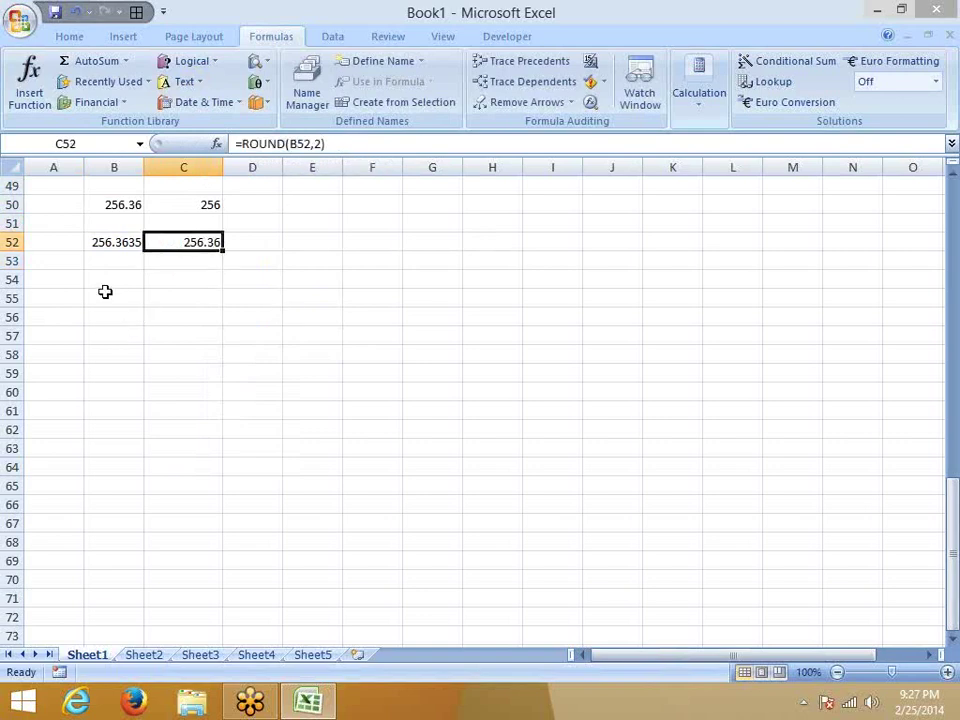
- Change B52 to 256.367464 and set C52's ROUND back to 0 decimal places
{"action": "left_click", "coordinate": [125, 242]}
{"action": "left_click", "coordinate": [267, 144]}
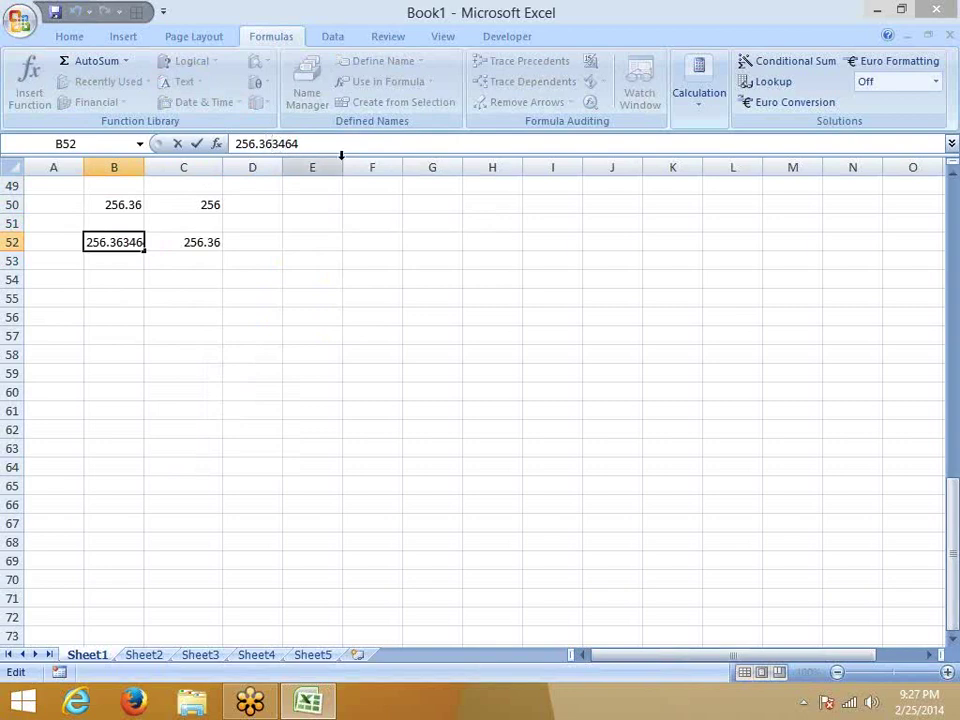
{"action": "key", "text": "BackSpace"}
{"action": "type", "text": "7"}
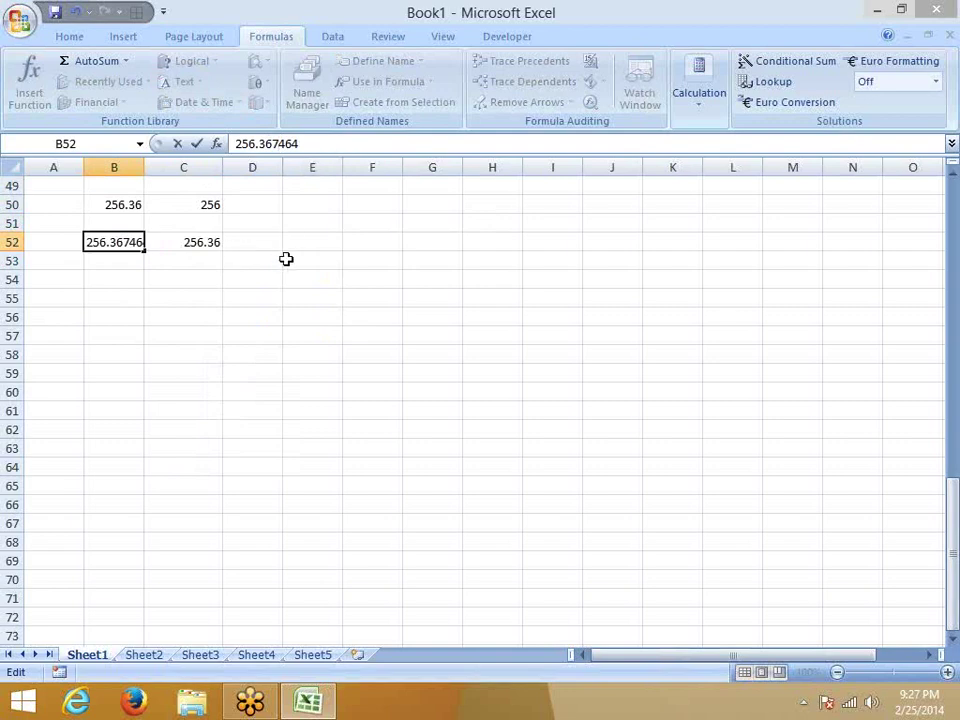
{"action": "key", "text": "Return"}
{"action": "key", "text": "Up"}
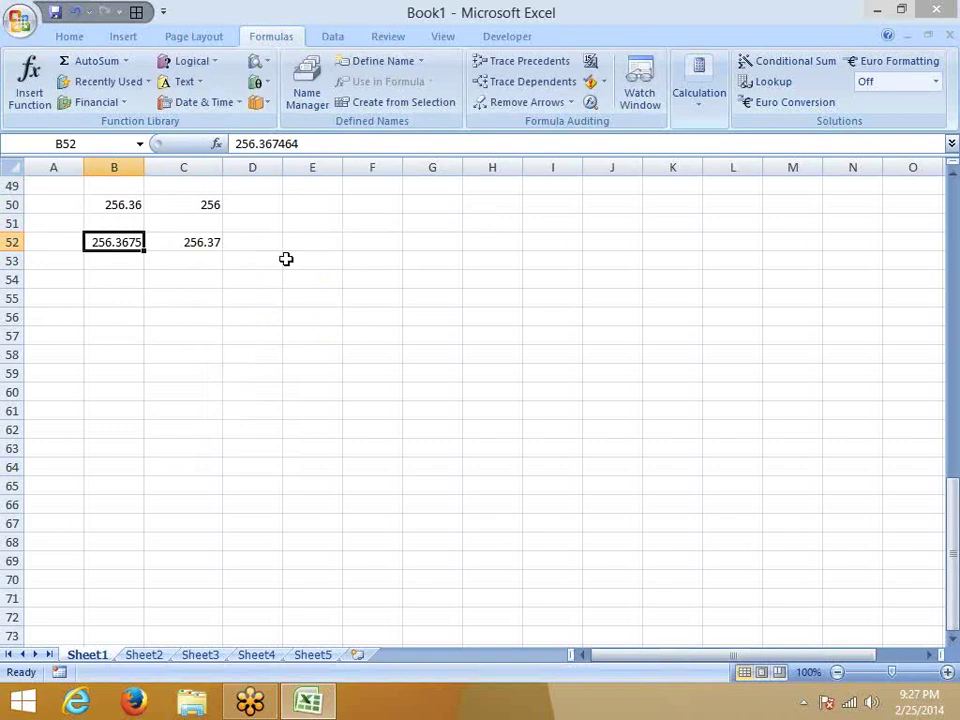
{"action": "key", "text": "Down"}
{"action": "key", "text": "Up"}
{"action": "key", "text": "Right"}
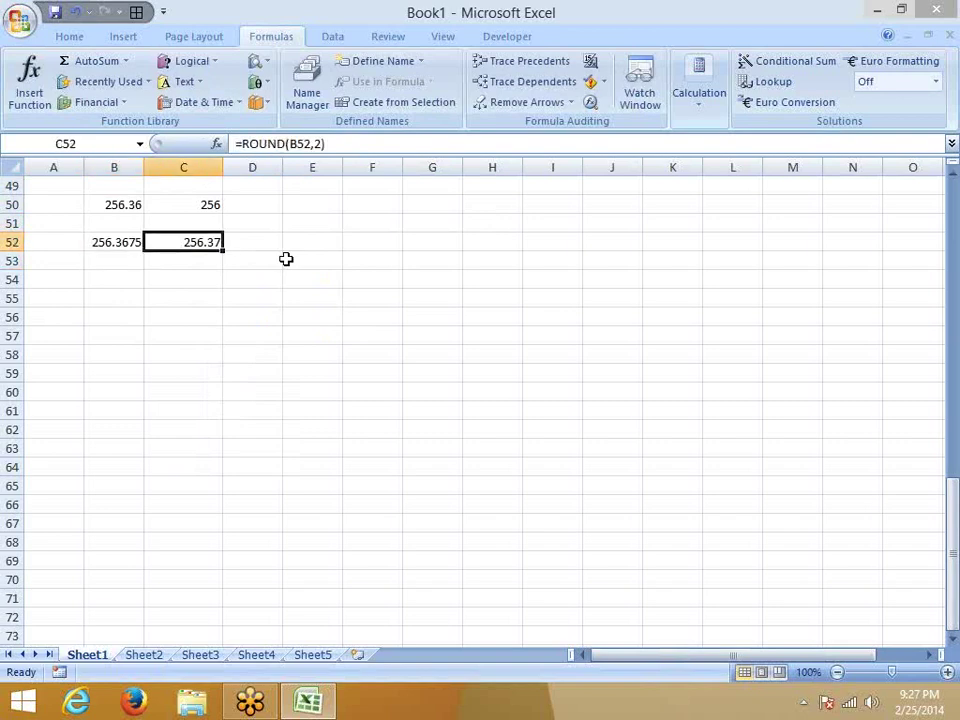
{"action": "double_click", "coordinate": [318, 144]}
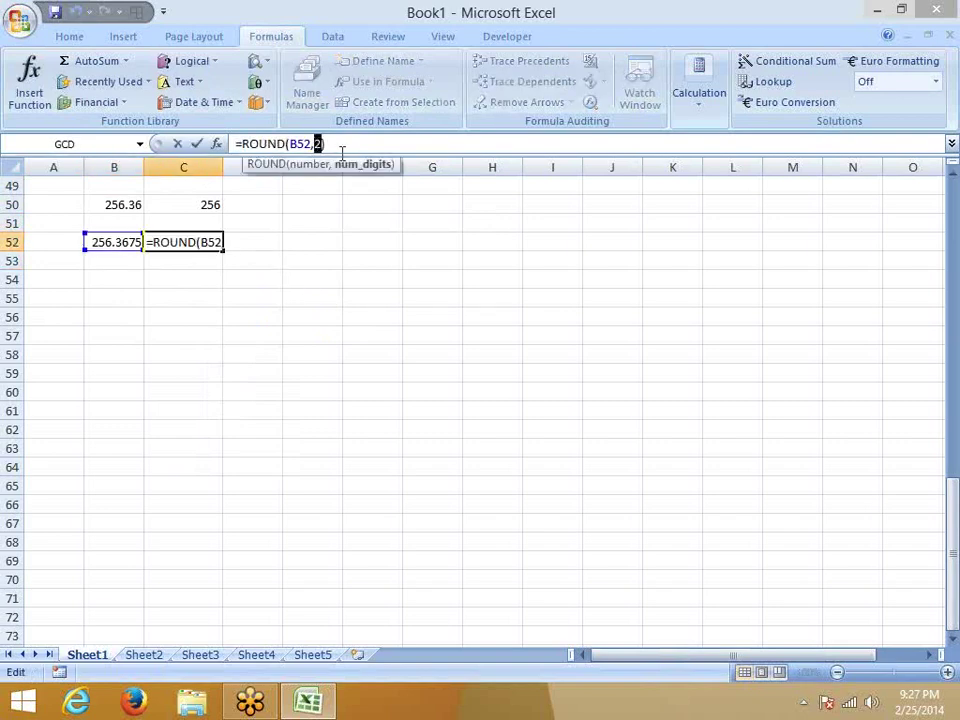
{"action": "type", "text": "0"}
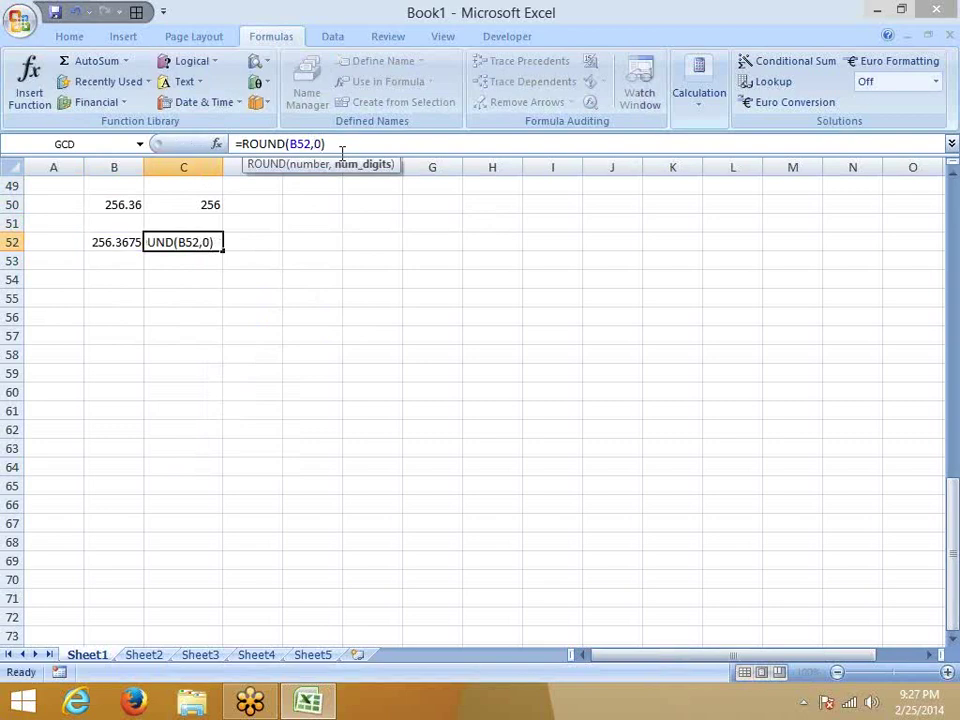
{"action": "key", "text": "Return"}
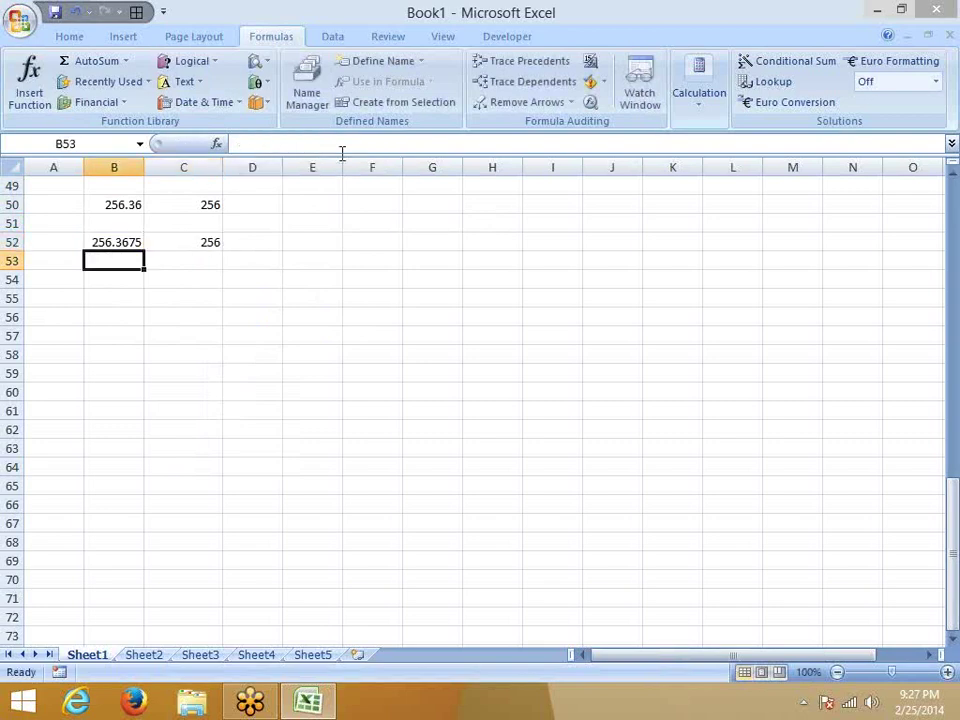
- Change B52 to 256.567464 so the ROUND result in C52 becomes 257
{"action": "key", "text": "Up"}
{"action": "left_click", "coordinate": [262, 144]}
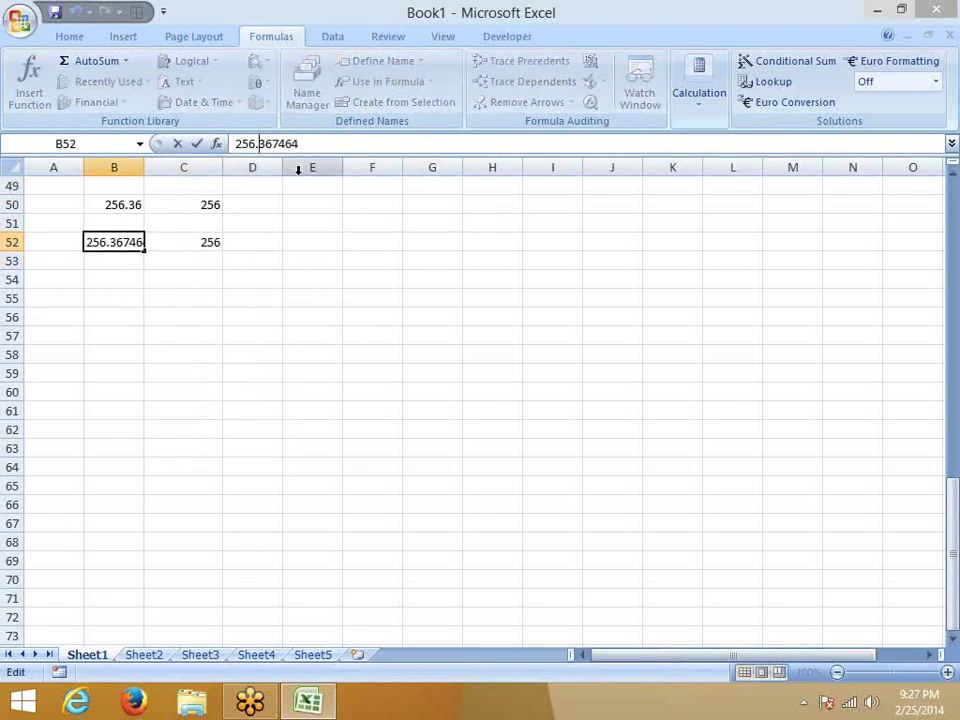
{"action": "key", "text": "BackSpace"}
{"action": "type", "text": "5"}
{"action": "key", "text": "Return"}
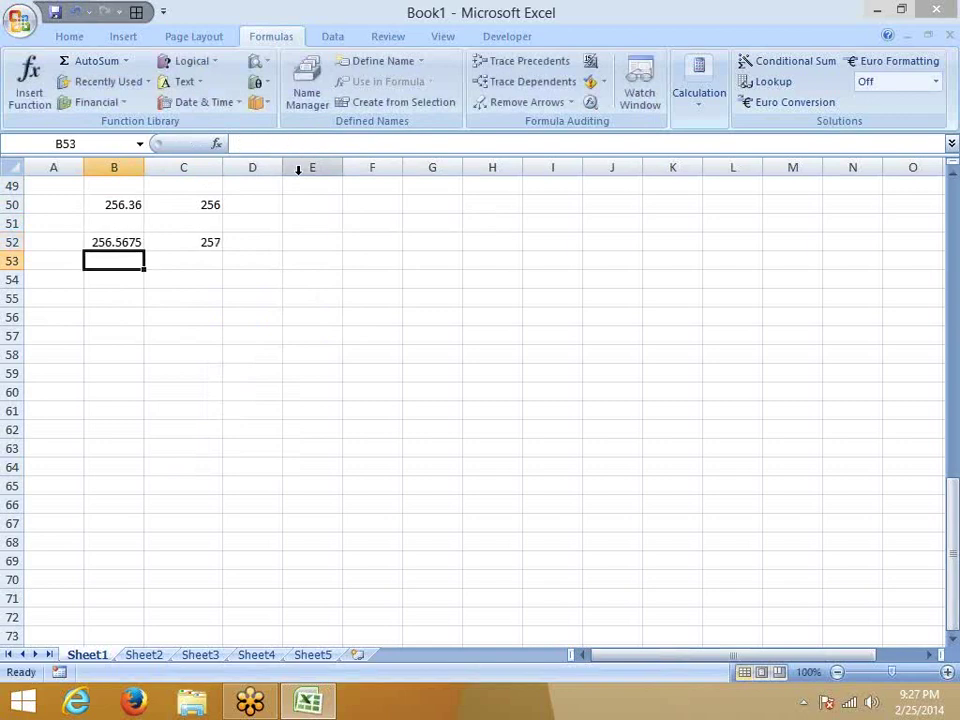
{"action": "key", "text": "Up"}
{"action": "key", "text": "Right"}
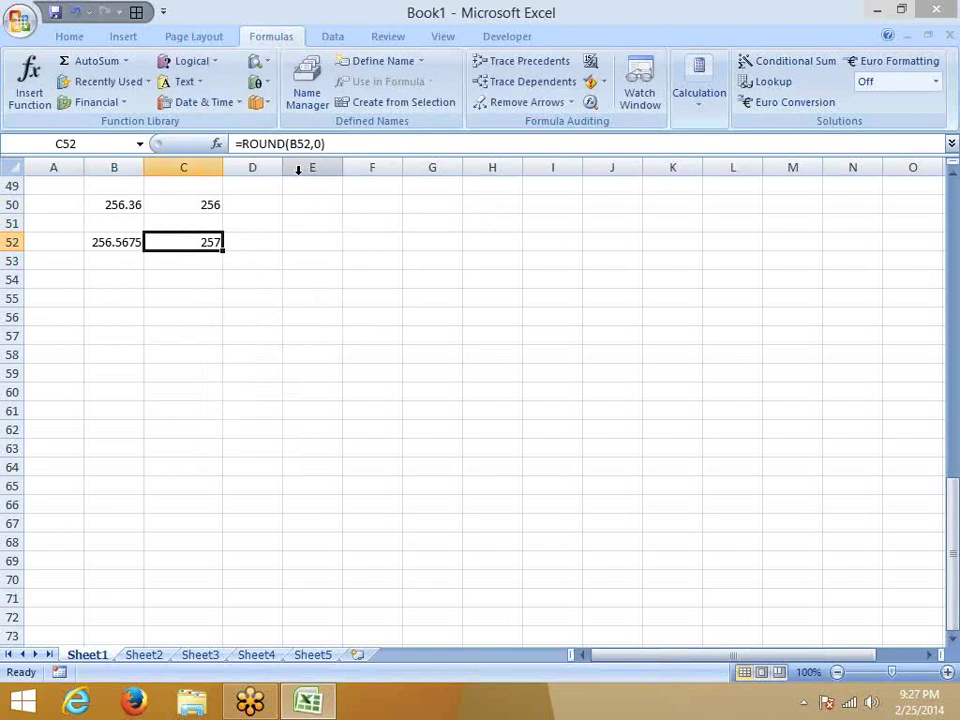
- Fill B52's value 256.5675 down into B53 with Ctrl+D
{"action": "key", "text": "Down"}
{"action": "key", "text": "Left"}
{"action": "key", "text": "ctrl+d"}
- Enter =ROUNDUP(B53,0) in C53, rounding 256.5675 up to 257
{"action": "key", "text": "Right"}
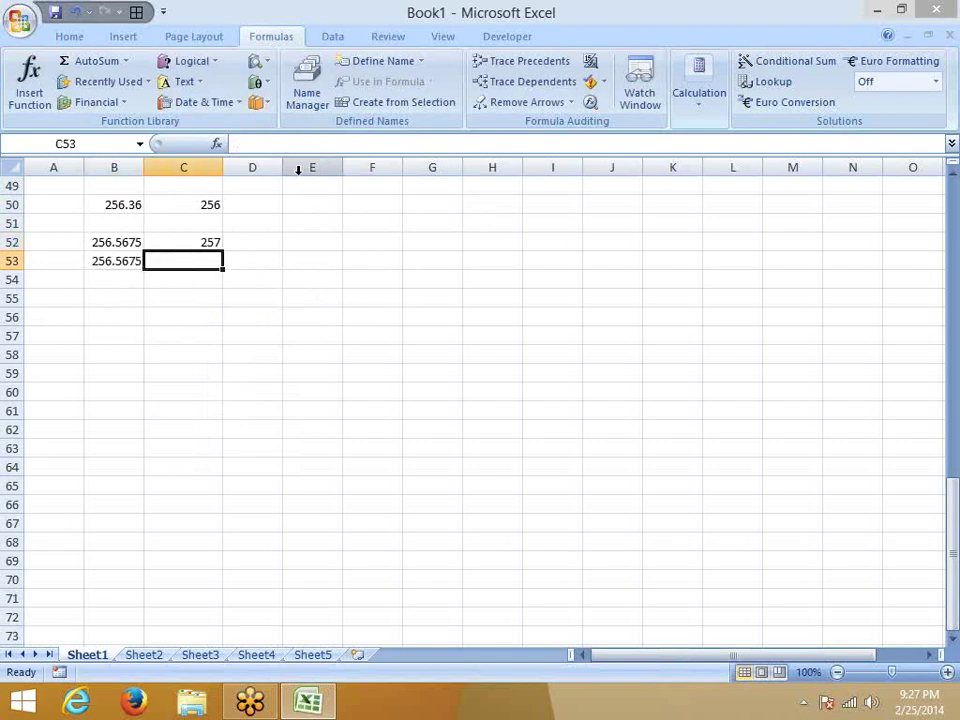
{"action": "type", "text": "=rou"}
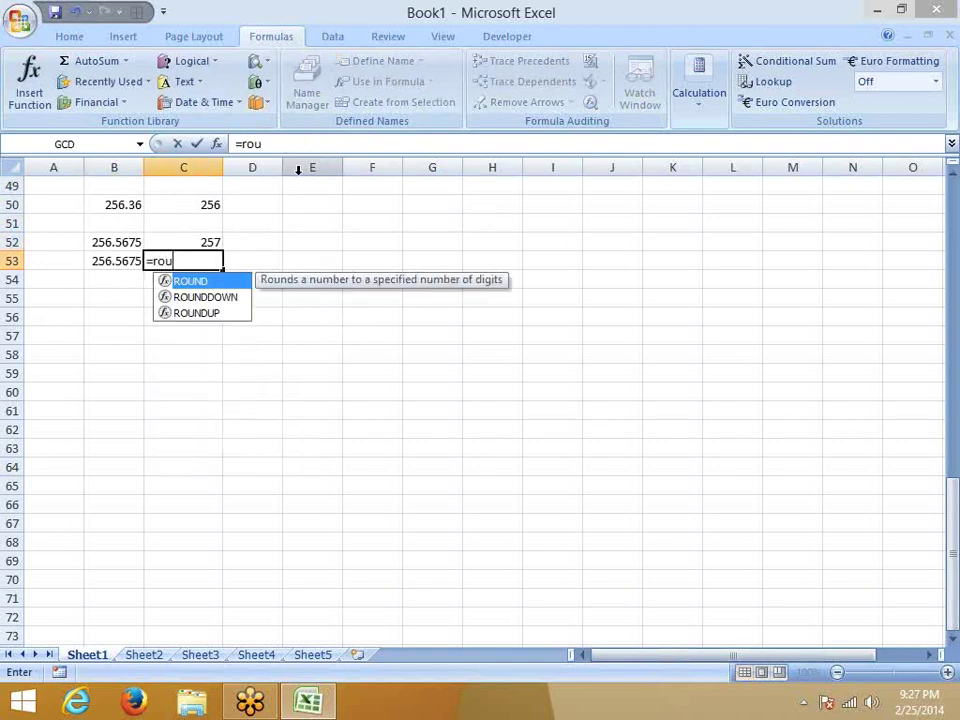
{"action": "key", "text": "Down"}
{"action": "key", "text": "Down"}
{"action": "key", "text": "Tab"}
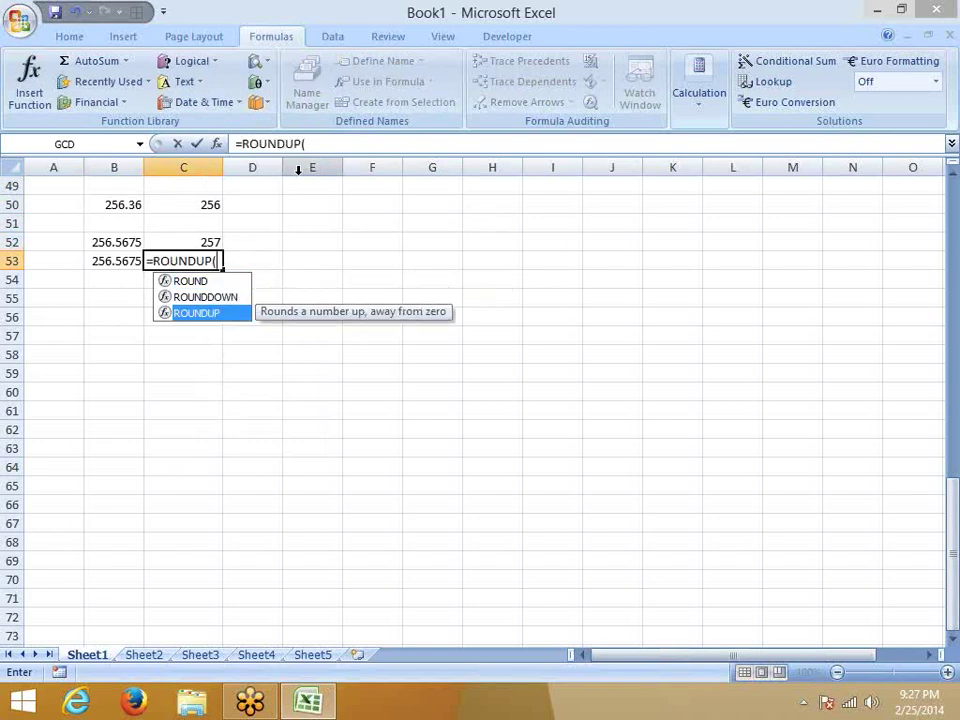
{"action": "key", "text": "Left"}
{"action": "type", "text": ",0"}
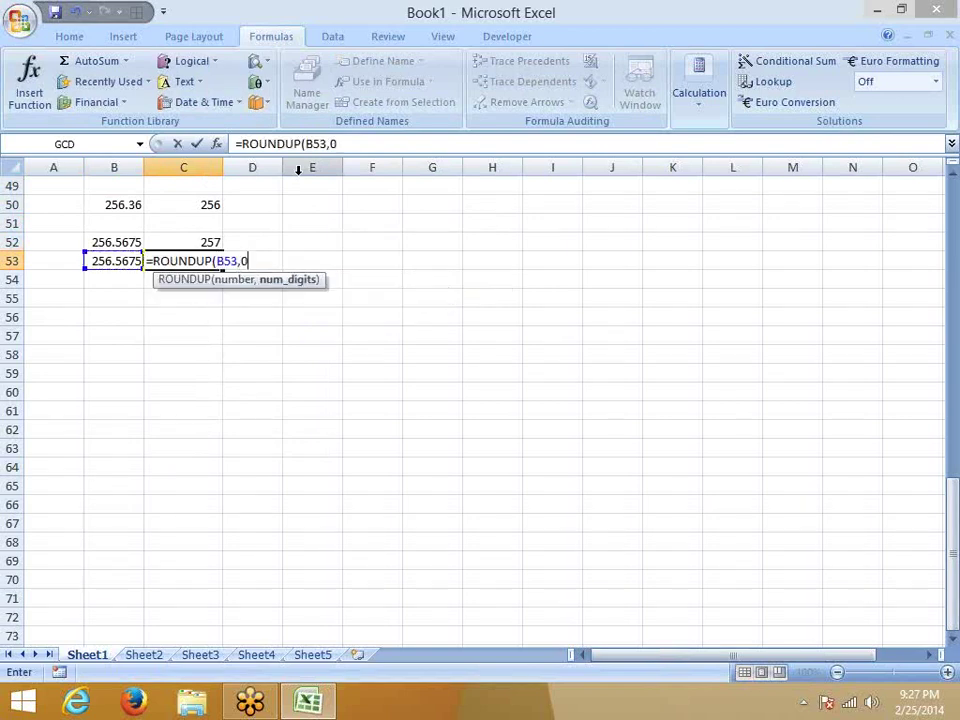
{"action": "key", "text": "Return"}
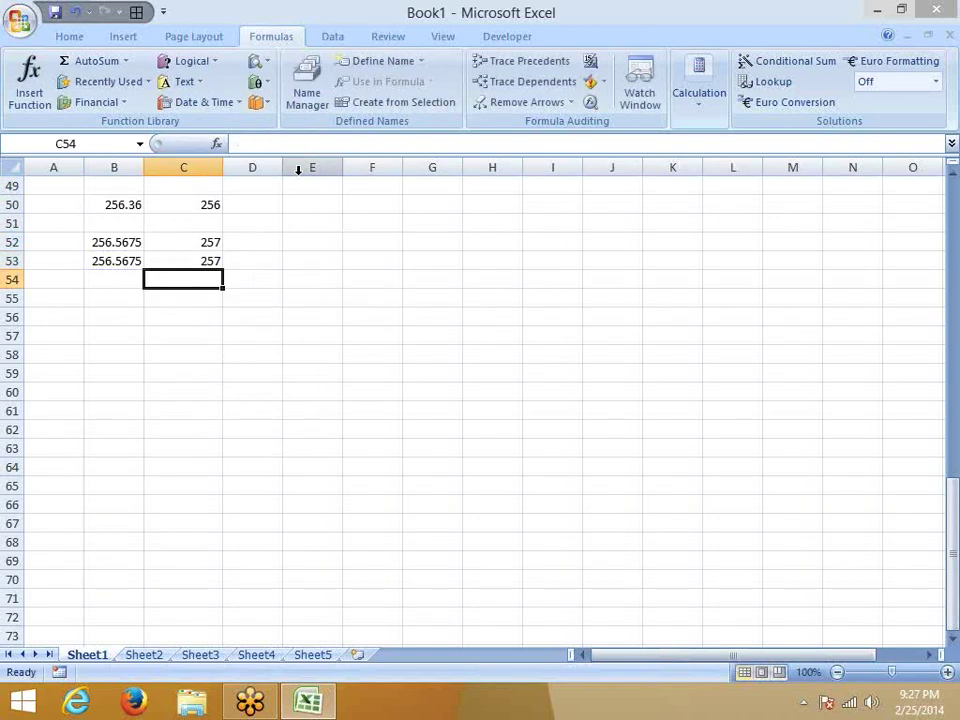
{"action": "key", "text": "Up"}
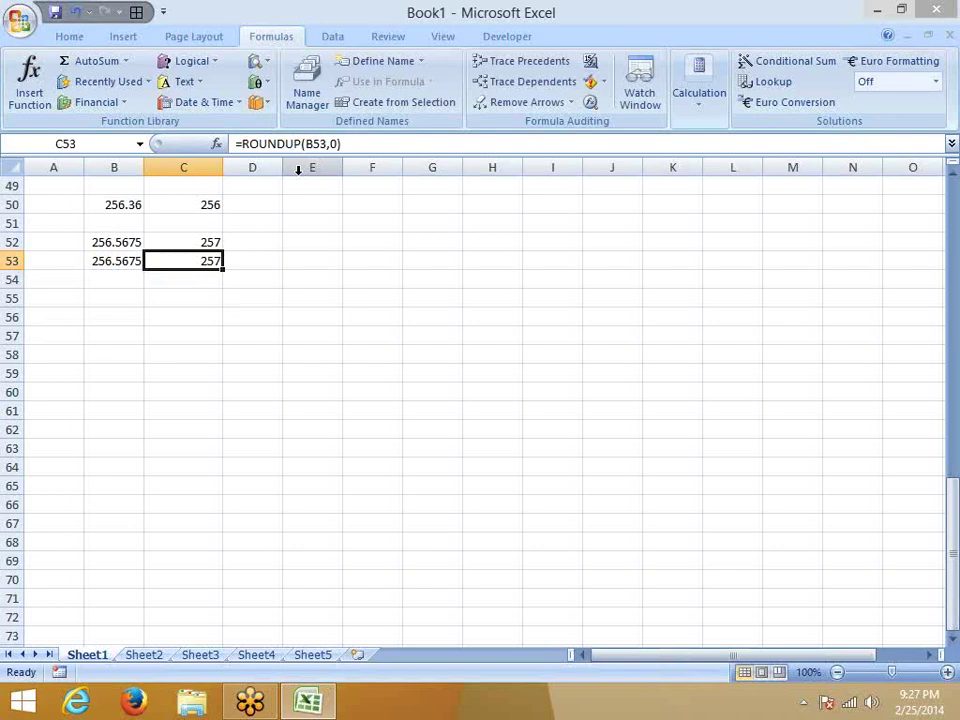
{"action": "key", "text": "Left"}
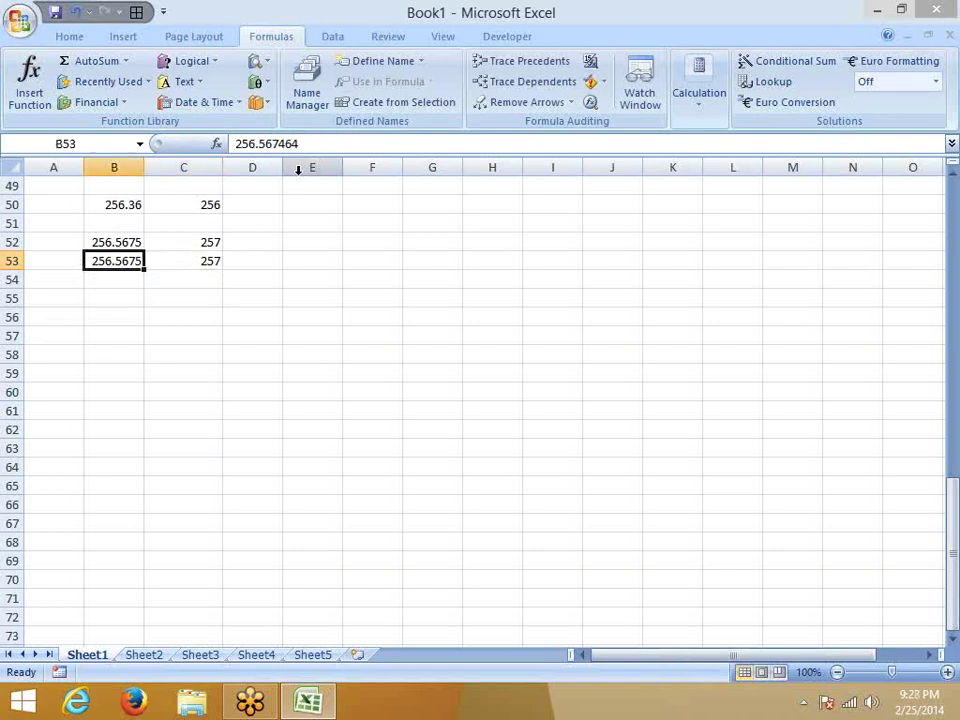
- Replace B53's value with 12.36 so ROUNDUP in C53 shows 13
{"action": "type", "text": "12.36"}
{"action": "key", "text": "Return"}
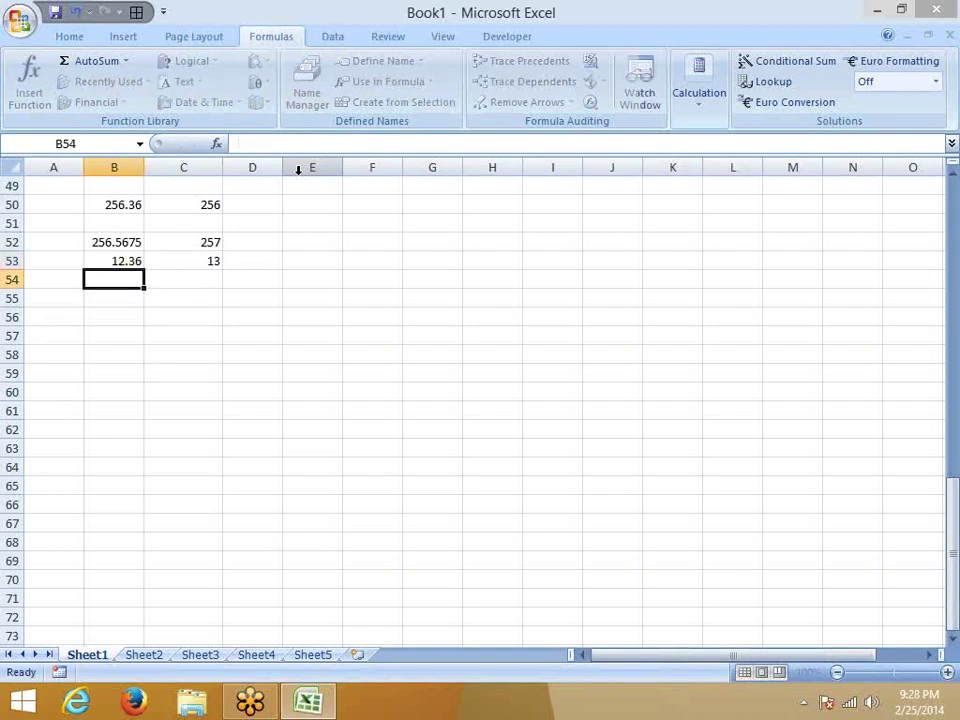
{"action": "key", "text": "Up"}
{"action": "key", "text": "Right"}
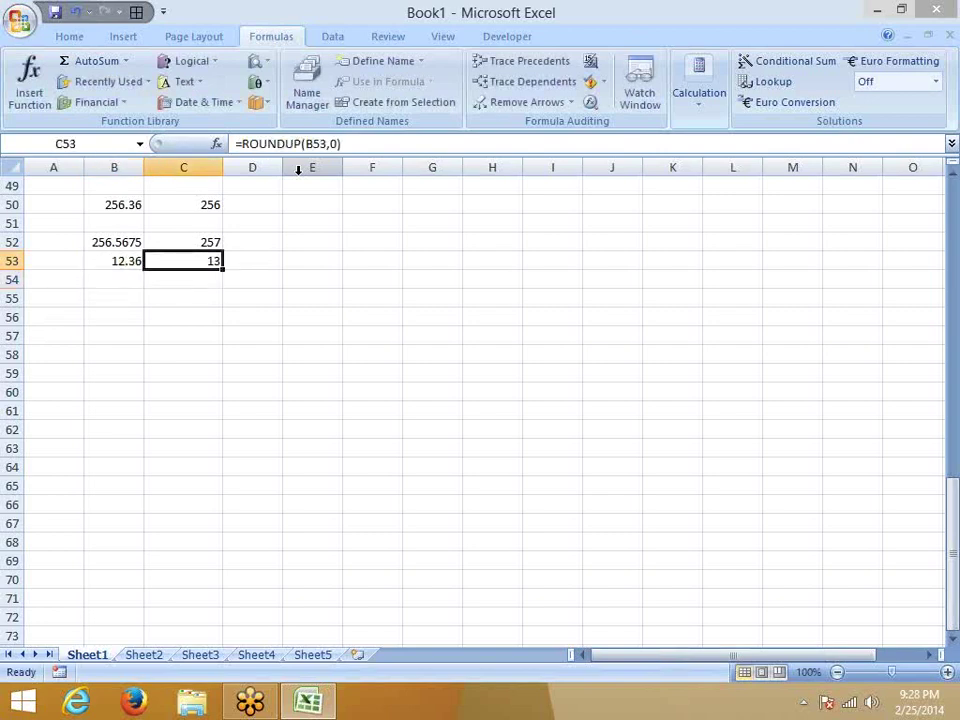
{"action": "key", "text": "Up"}
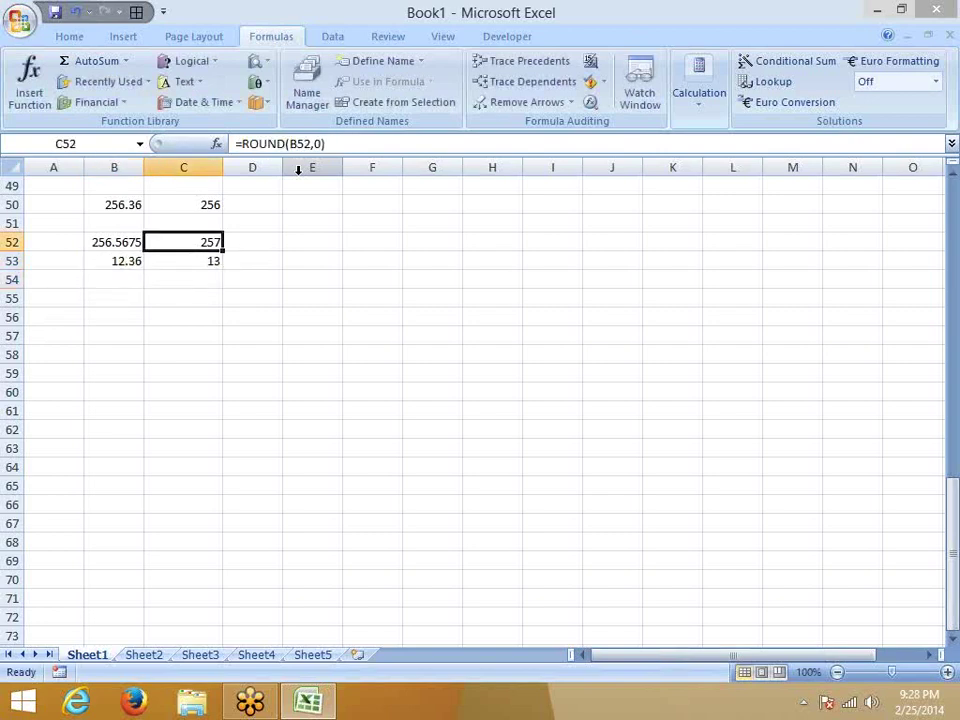
{"action": "key", "text": "Down"}
- Set B52 to 12.36, making C52 show 12, and enter 12.36 in B54
{"action": "key", "text": "Up"}
{"action": "key", "text": "Left"}
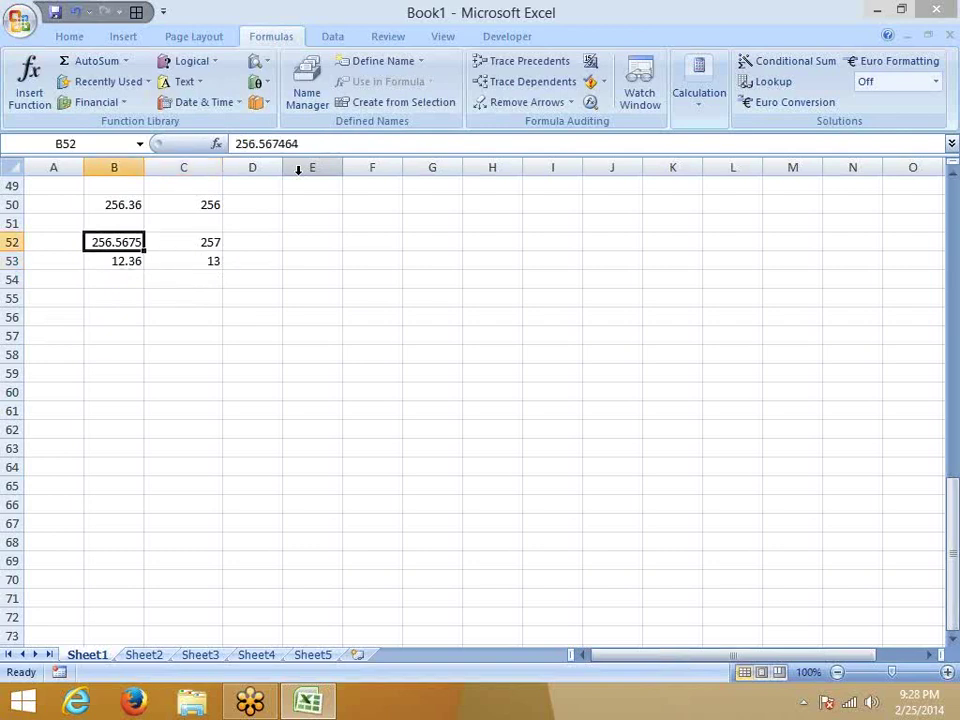
{"action": "type", "text": "12.36"}
{"action": "key", "text": "Return"}
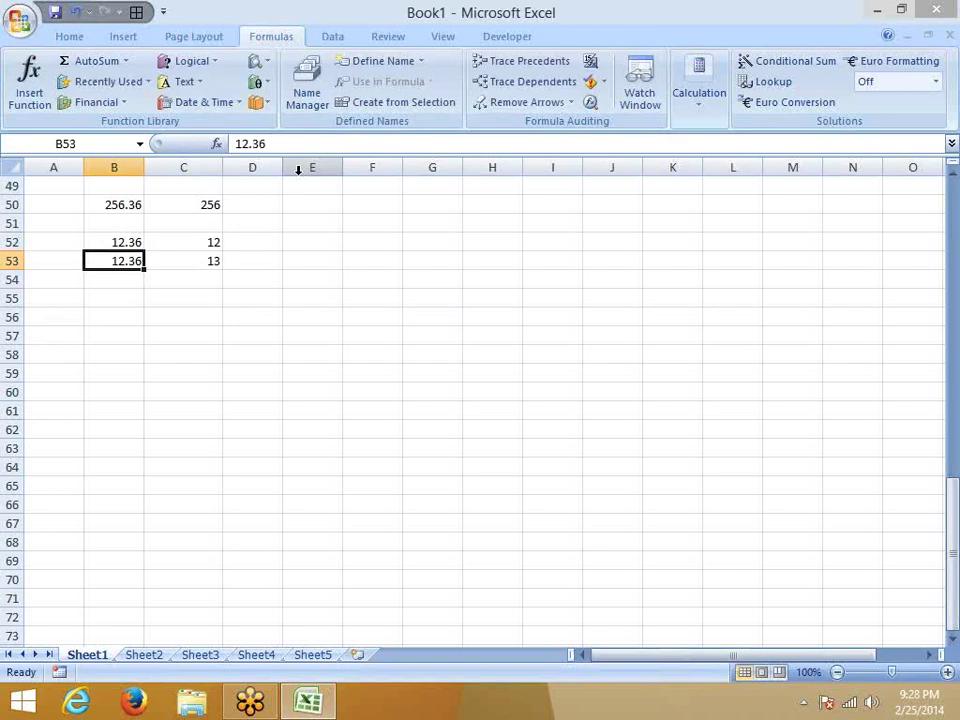
{"action": "key", "text": "Down"}
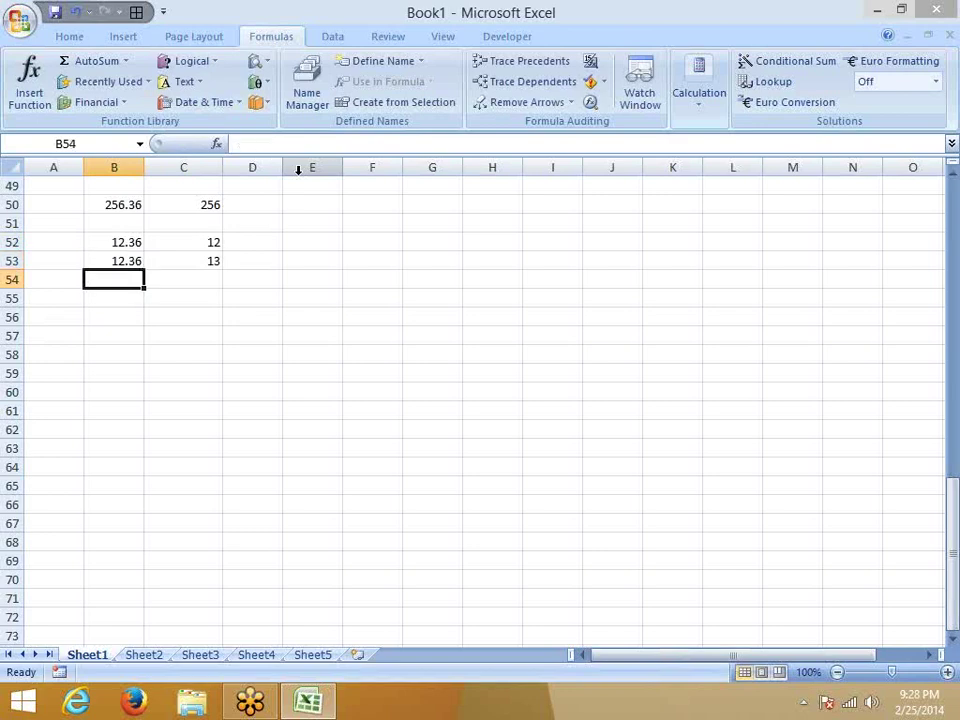
{"action": "type", "text": "12.36"}
{"action": "key", "text": "Tab"}
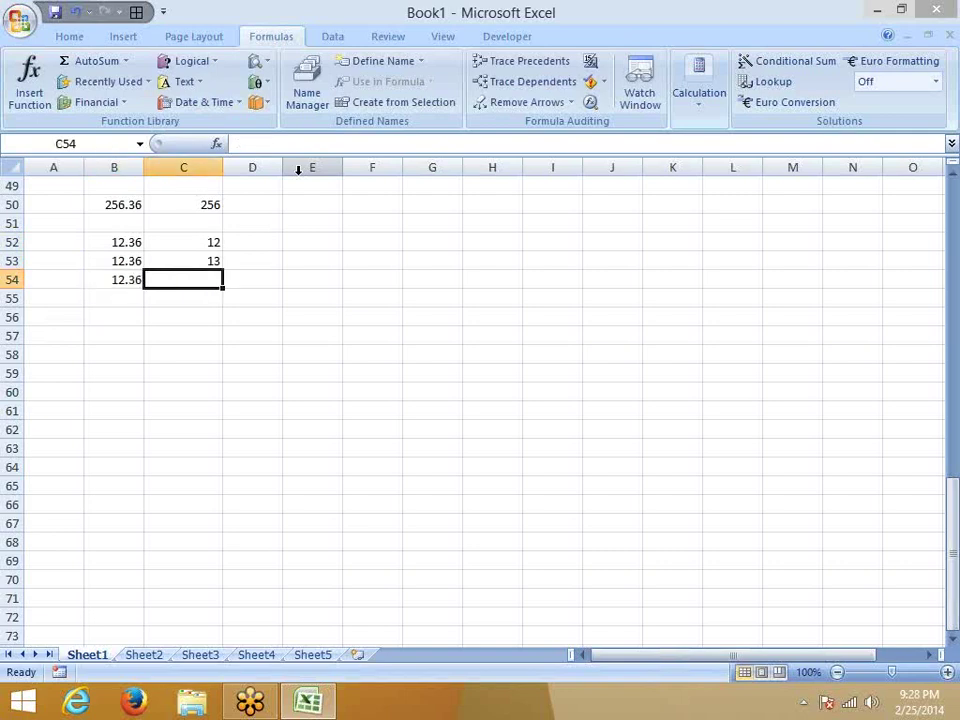
- Enter =ROUNDDOWN(B54,0) in C54, turning 12.36 into 12
{"action": "type", "text": "=ro"}
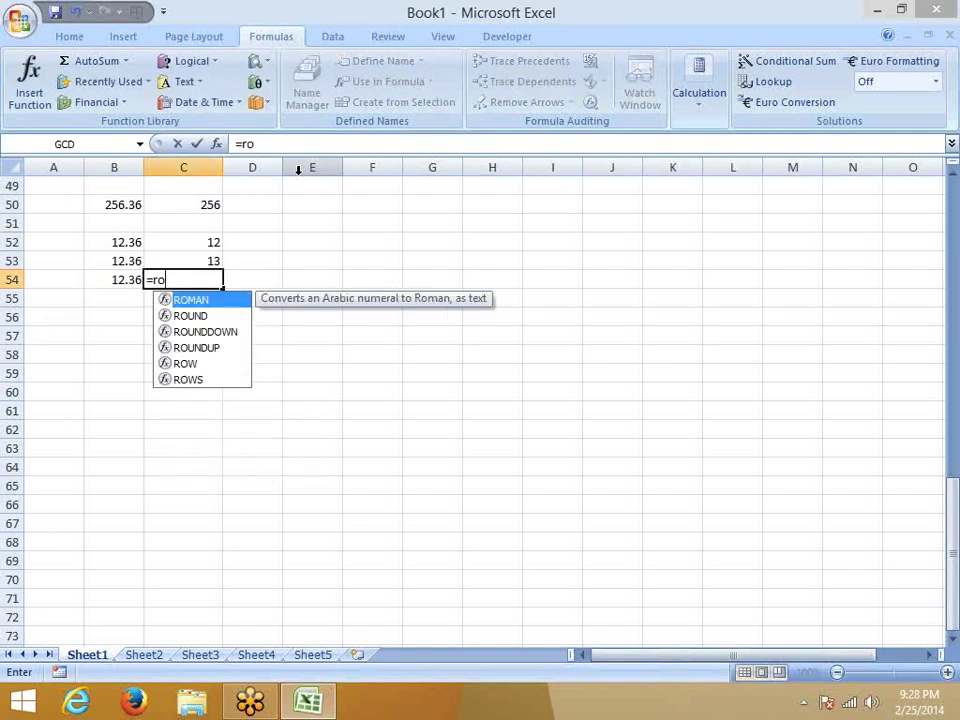
{"action": "key", "text": "Down"}
{"action": "key", "text": "Down"}
{"action": "key", "text": "Tab"}
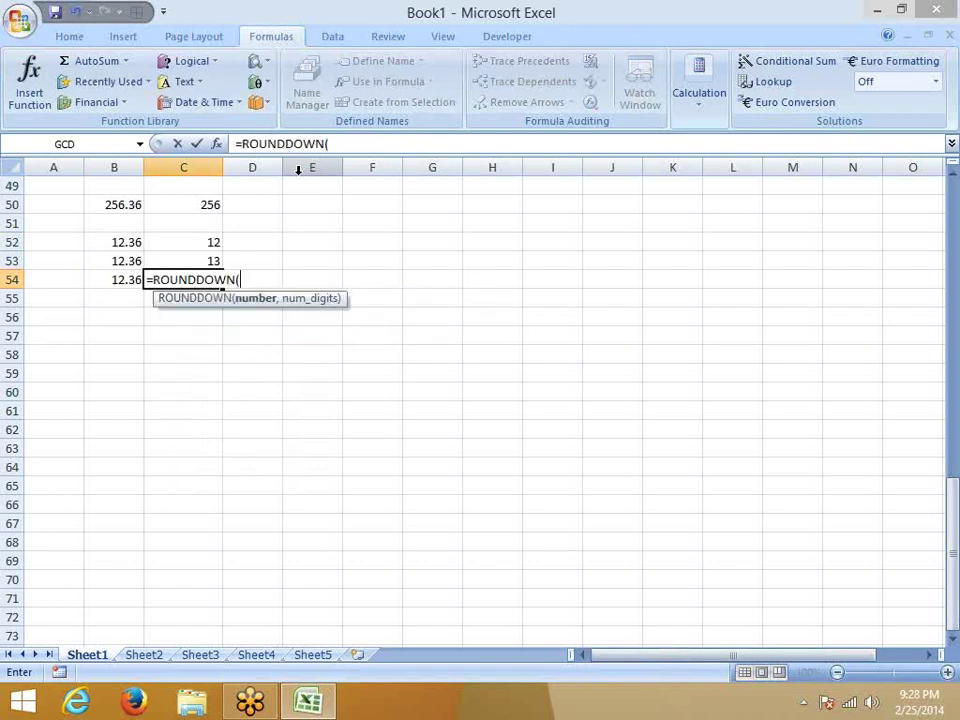
{"action": "key", "text": "Left"}
{"action": "type", "text": ",0"}
{"action": "key", "text": "ctrl+Return"}
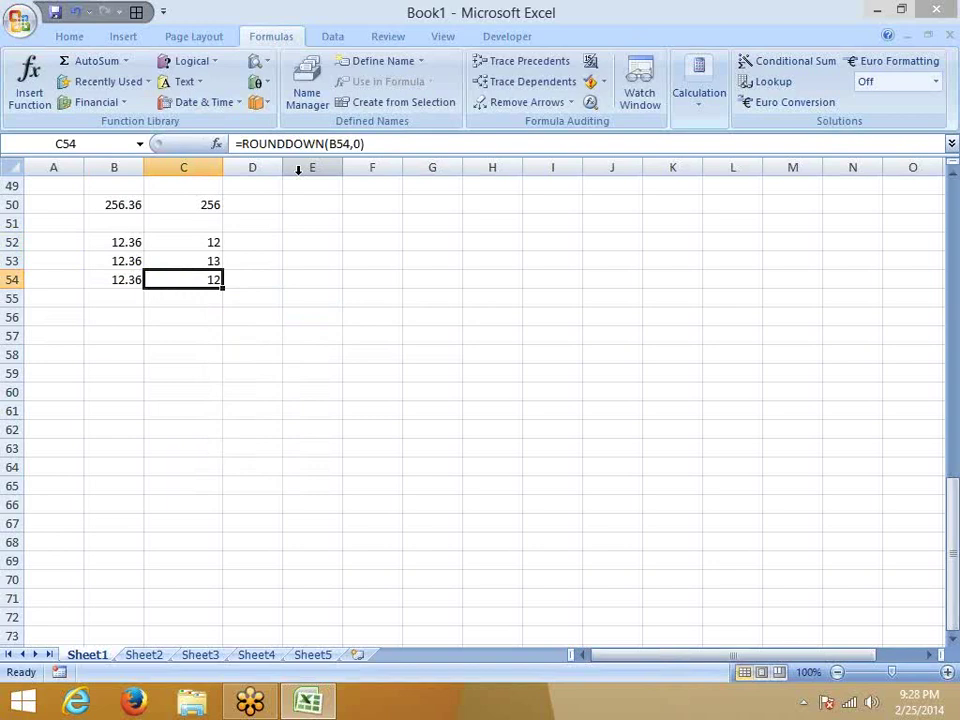
{"action": "key", "text": "Up"}
{"action": "key", "text": "Up"}
{"action": "key", "text": "Up"}
{"action": "key", "text": "Up"}
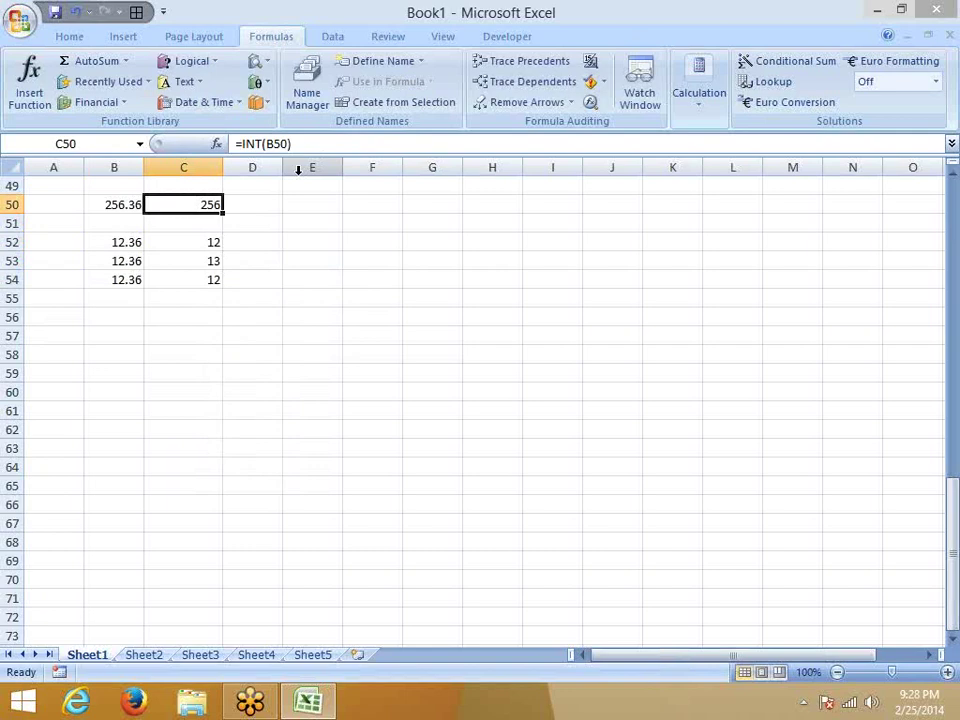
{"action": "key", "text": "Down"}
{"action": "key", "text": "Down"}
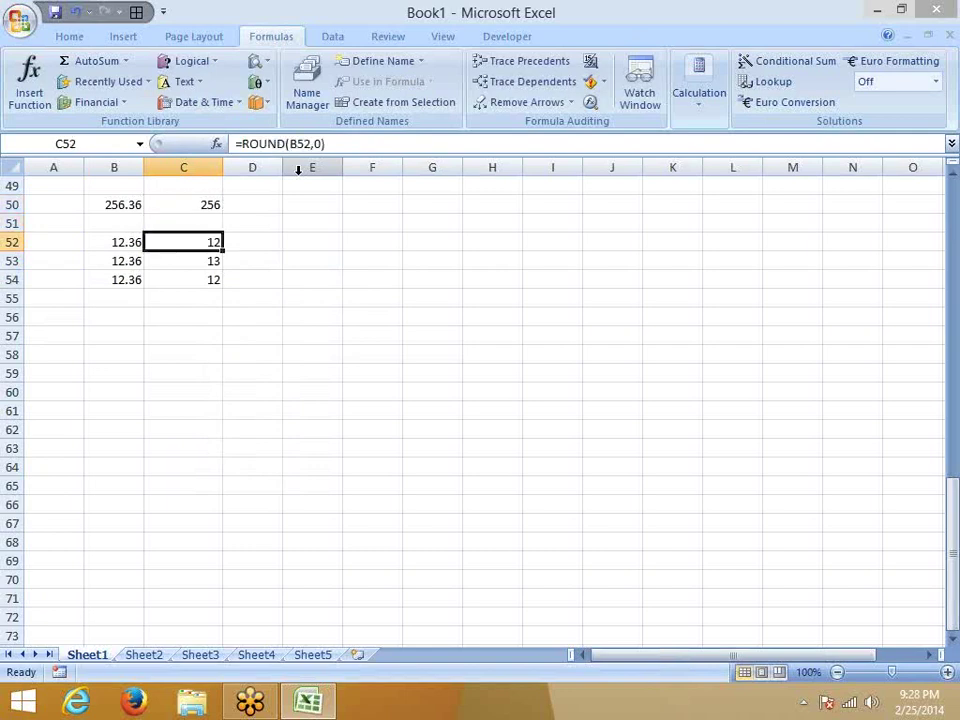
{"action": "key", "text": "Down"}
{"action": "key", "text": "Down"}
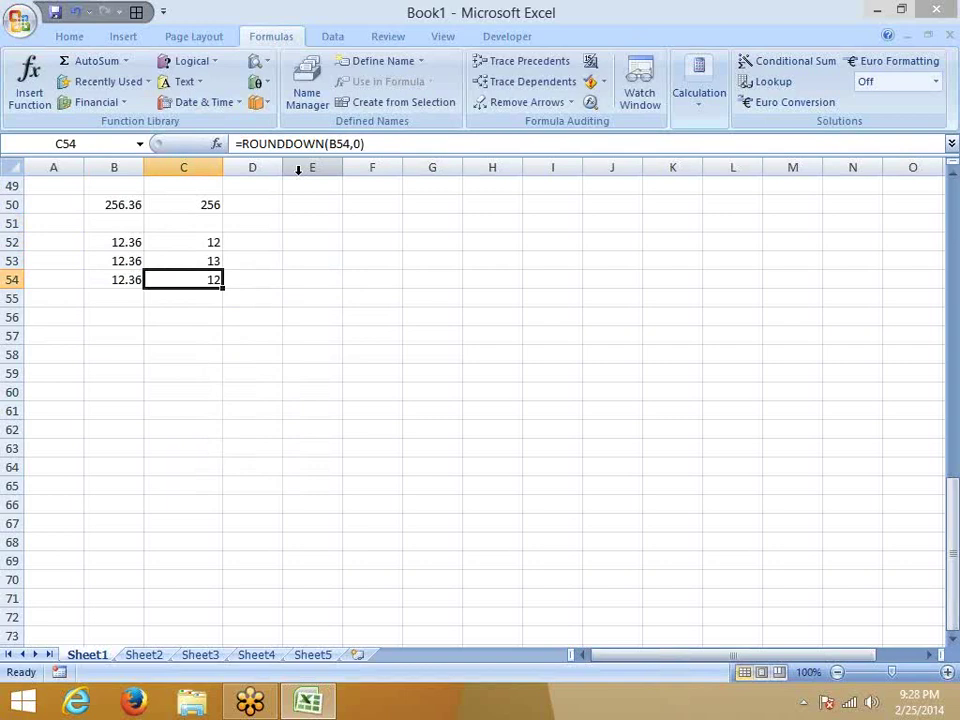
{"action": "key", "text": "Up"}
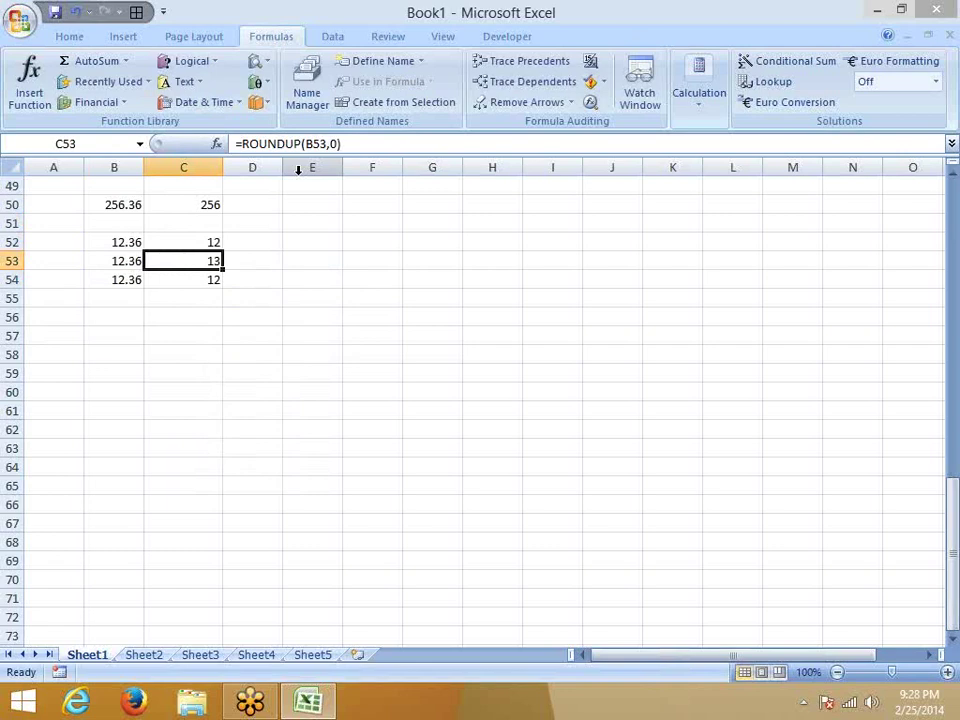
{"action": "key", "text": "Up"}
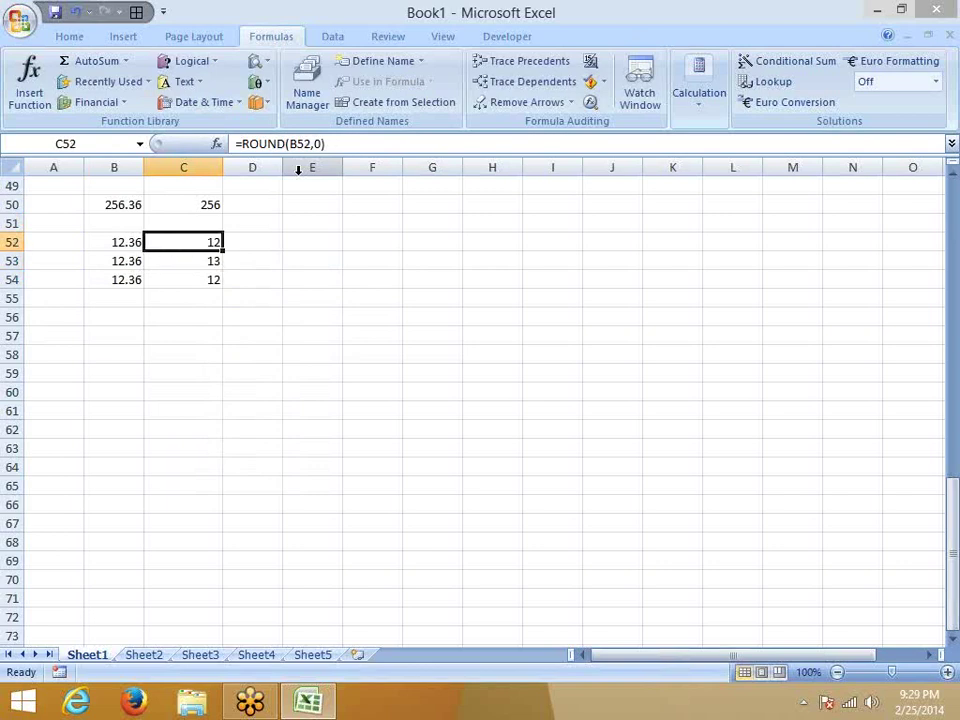
{"action": "key", "text": "Down"}
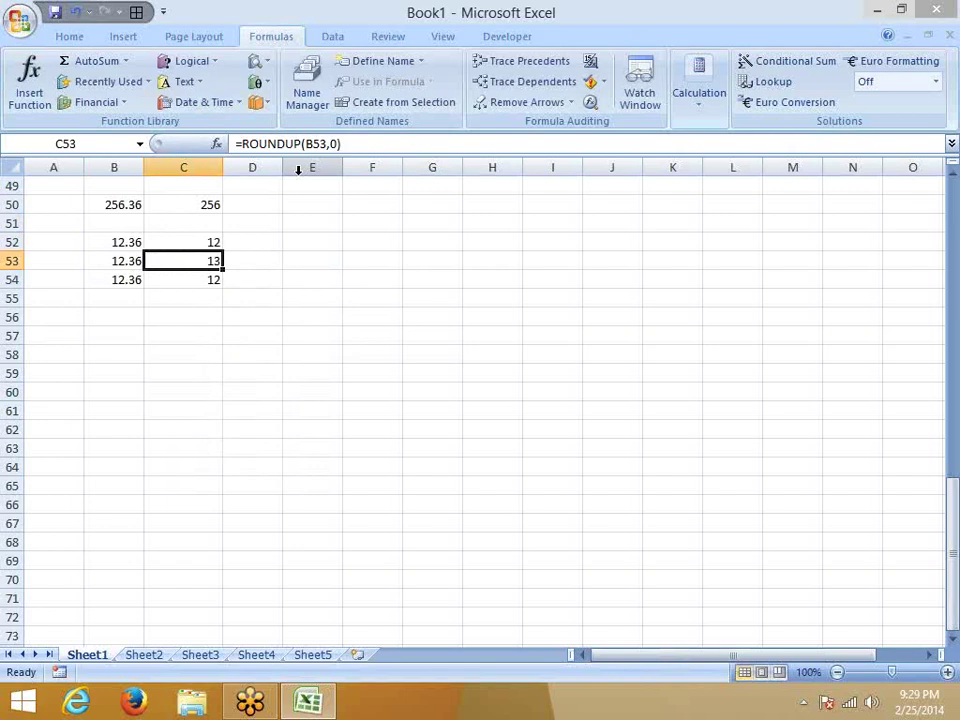
{"action": "key", "text": "Down"}
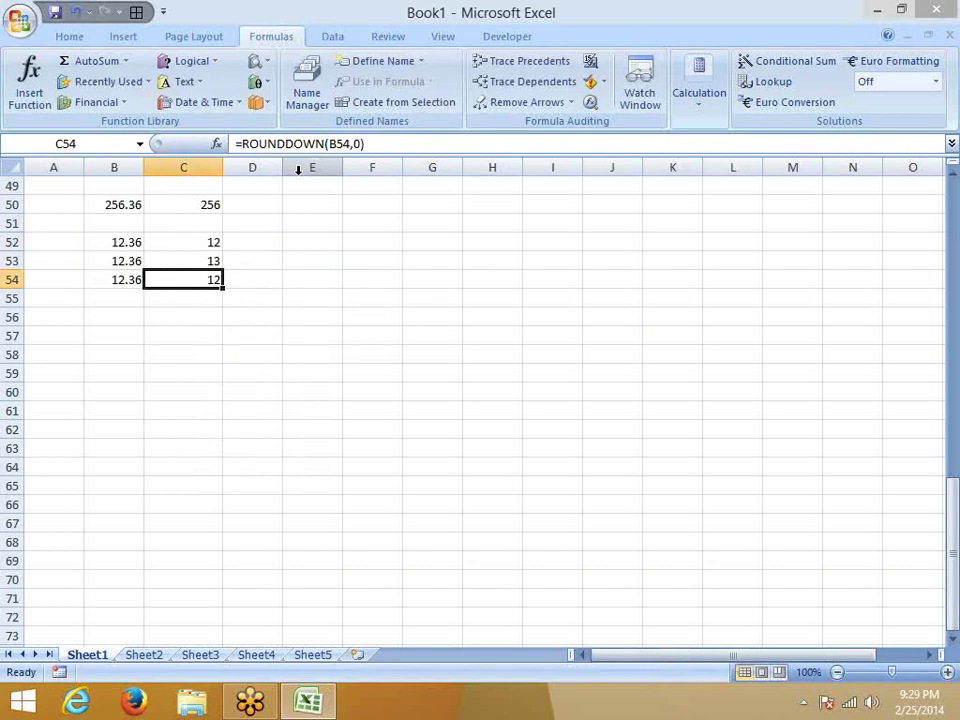
{"action": "key", "text": "Right"}
{"action": "key", "text": "Right"}
- Enter 12.36 in E53, correcting a mistyped 12.3, and 0.36 in F53
{"action": "key", "text": "Up"}
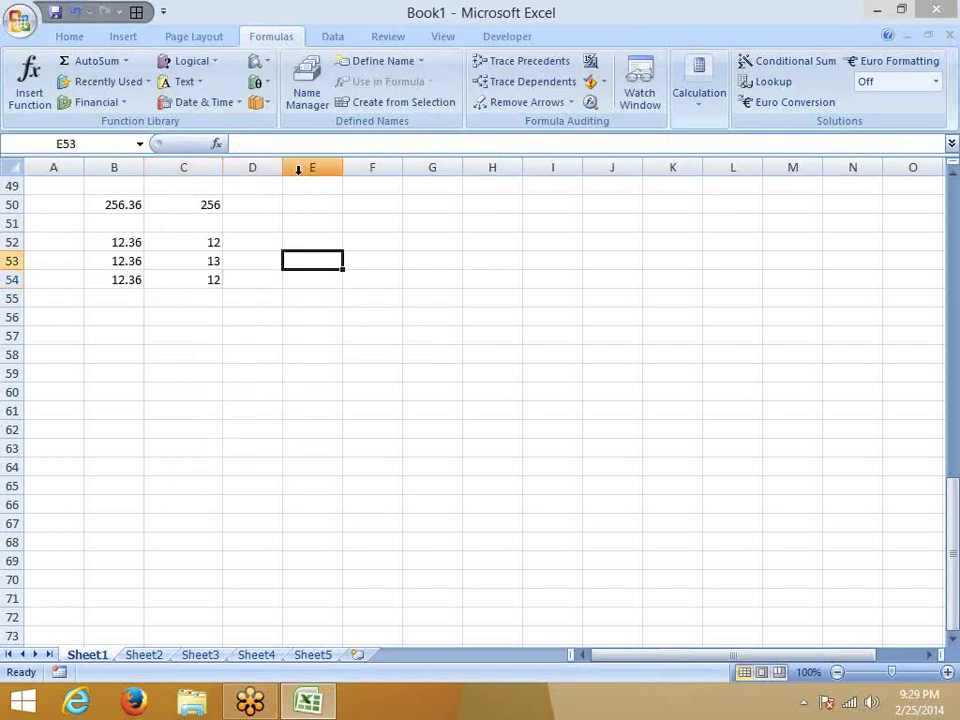
{"action": "type", "text": "12.3"}
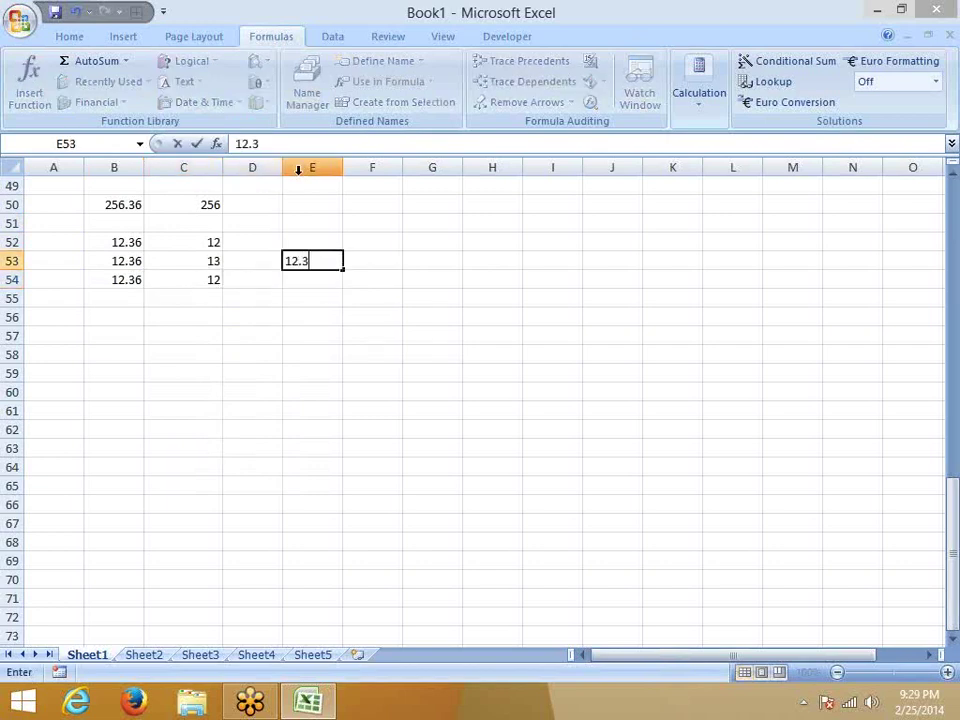
{"action": "key", "text": "Return"}
{"action": "key", "text": "Up"}
{"action": "type", "text": "12."}
{"action": "type", "text": "36"}
{"action": "key", "text": "Return"}
{"action": "key", "text": "Up"}
{"action": "key", "text": "Right"}
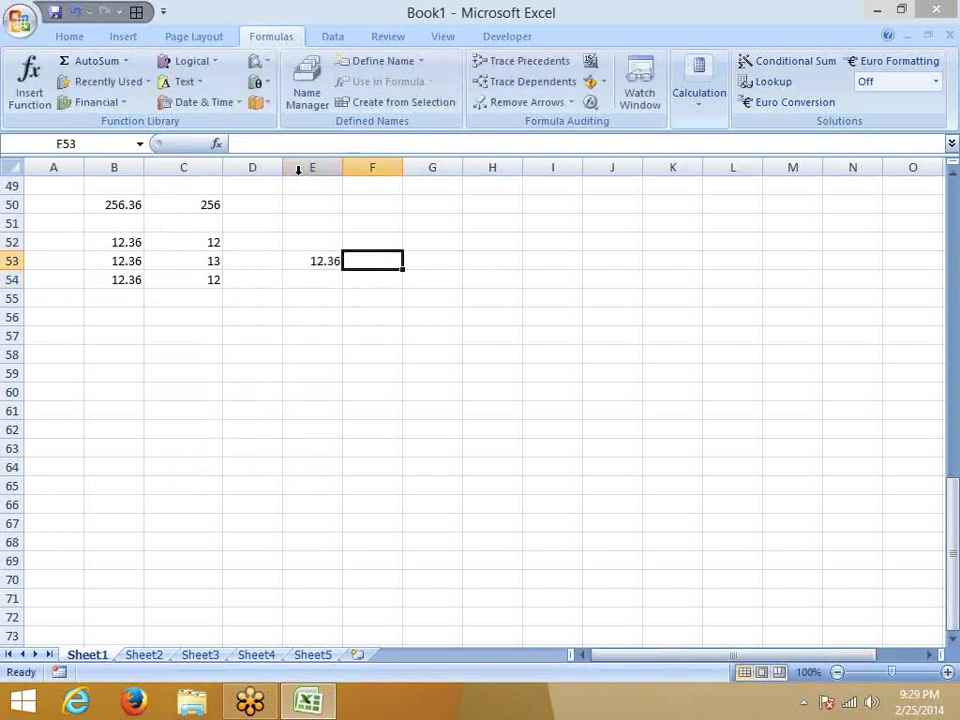
{"action": "type", "text": "0.36"}
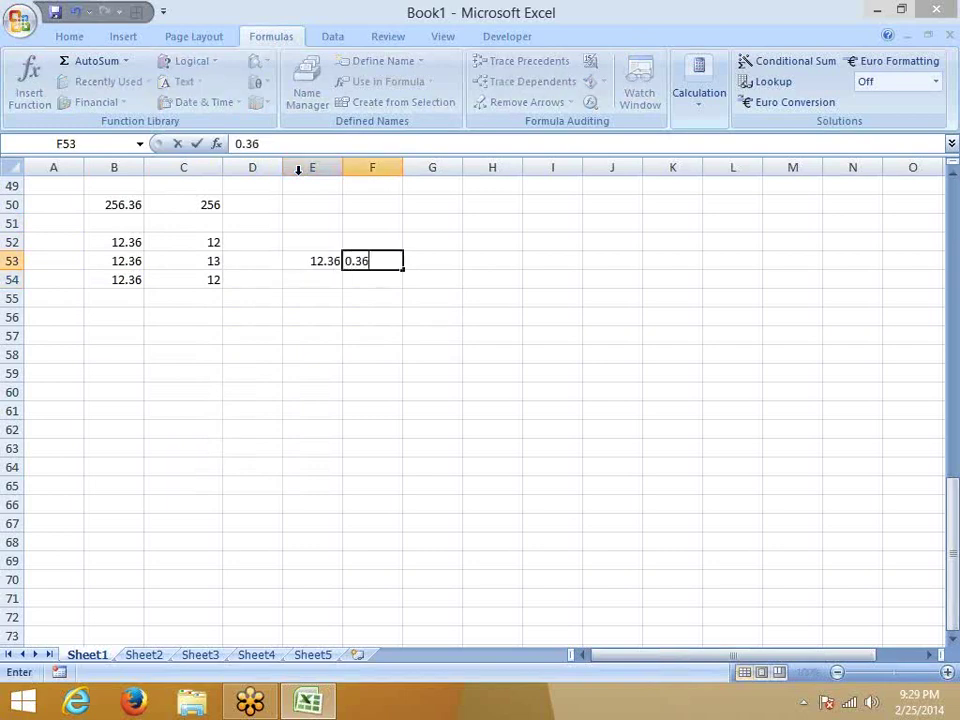
{"action": "key", "text": "Return"}
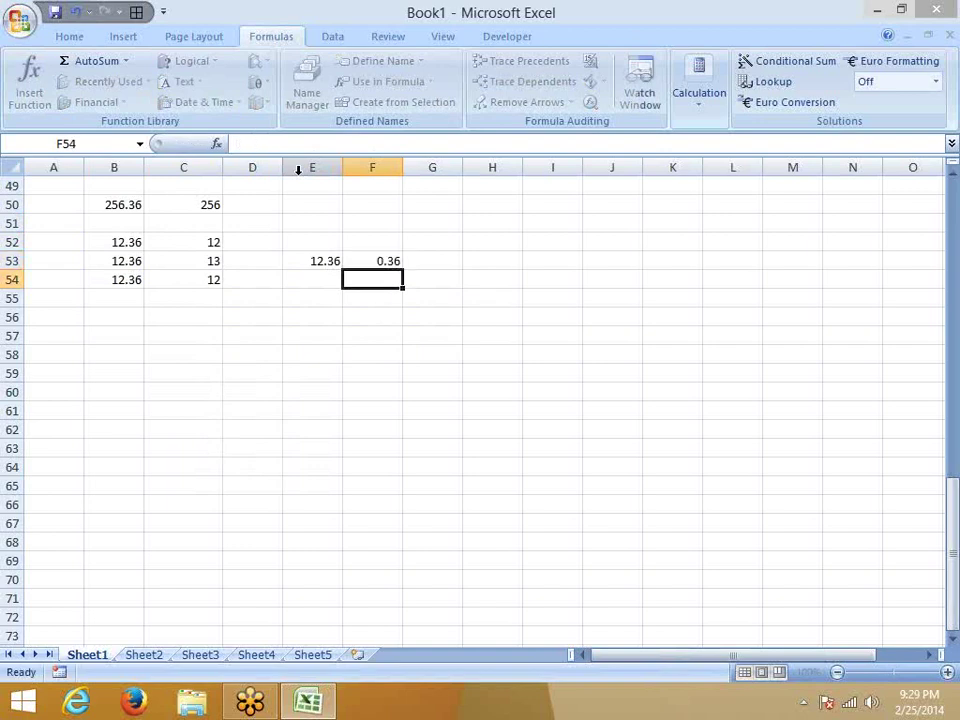
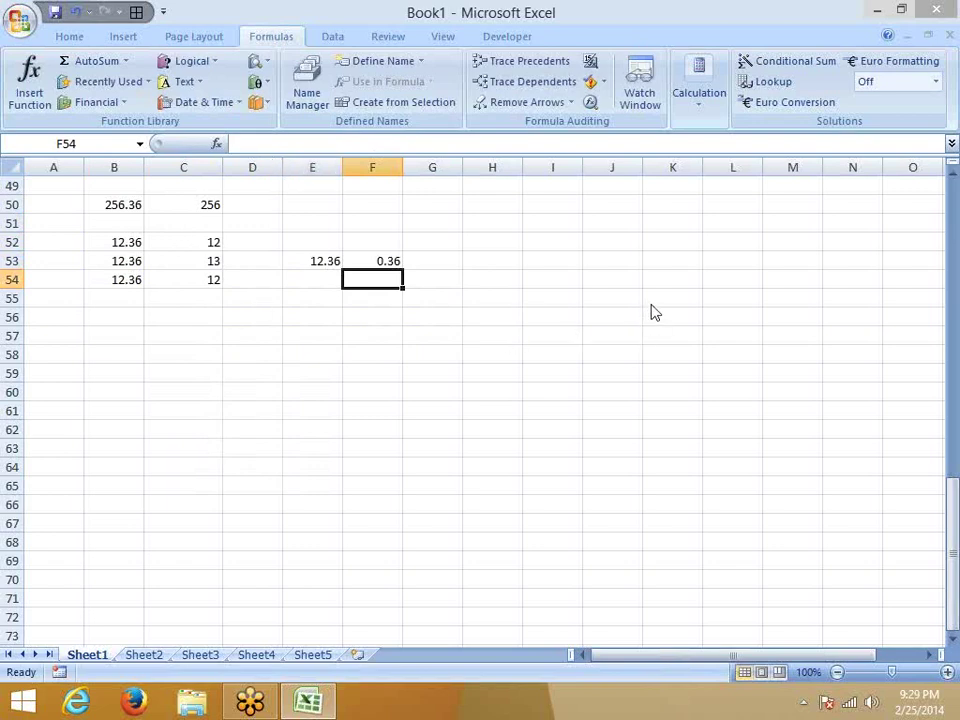
- Replace F53's value with =E53-INT(E53), accepting Excel's corrected formula so it returns 0.36
{"action": "key", "text": "Up"}
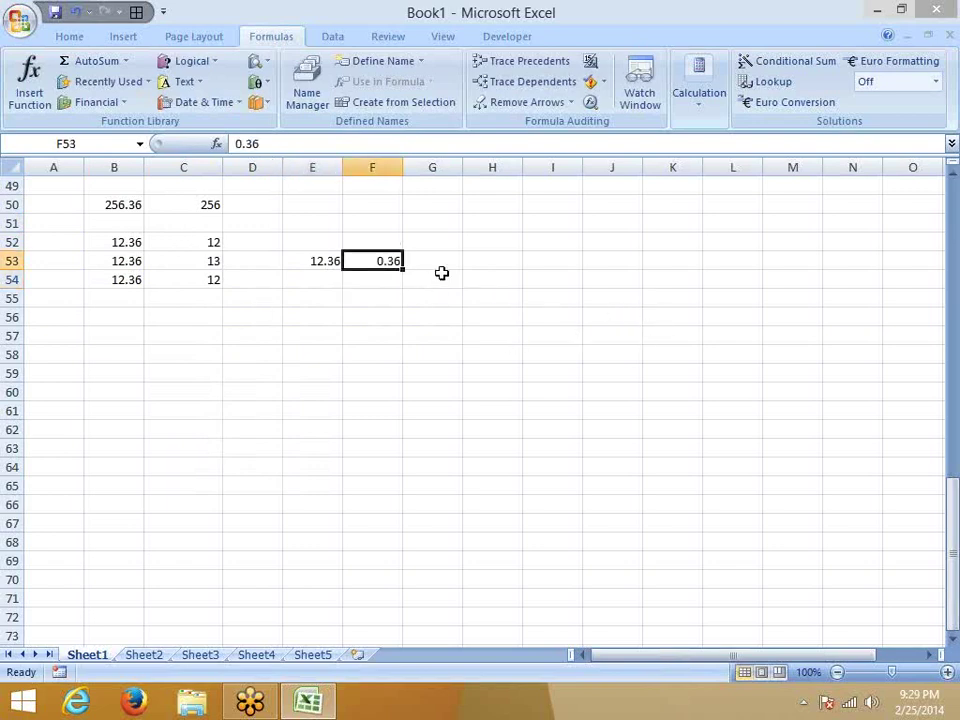
{"action": "key", "text": "Delete"}
{"action": "type", "text": "="}
{"action": "key", "text": "Left"}
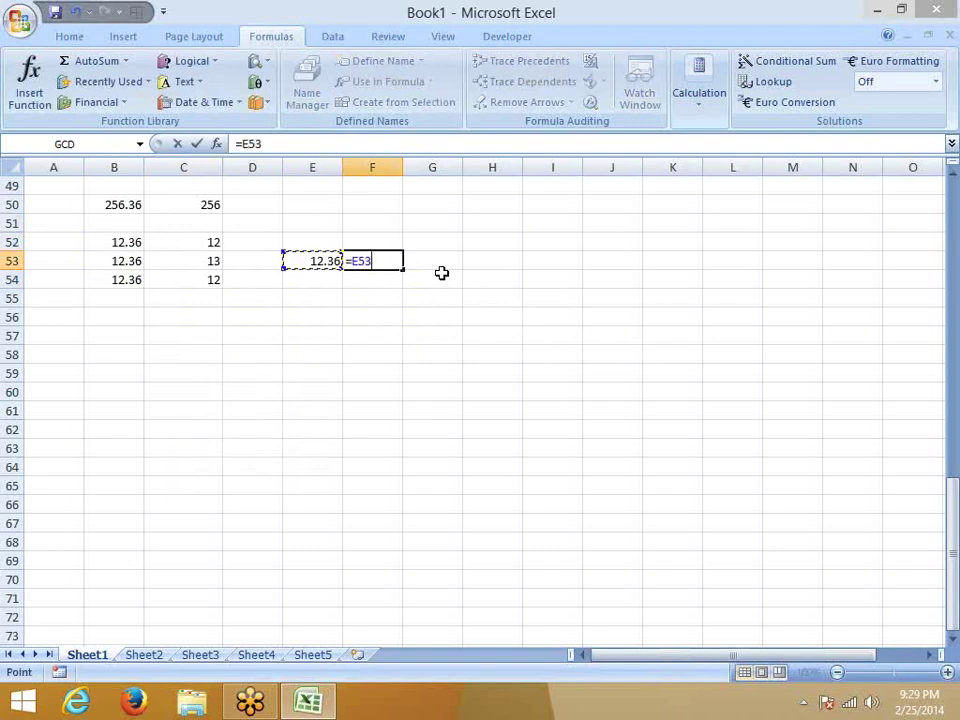
{"action": "type", "text": "-int"}
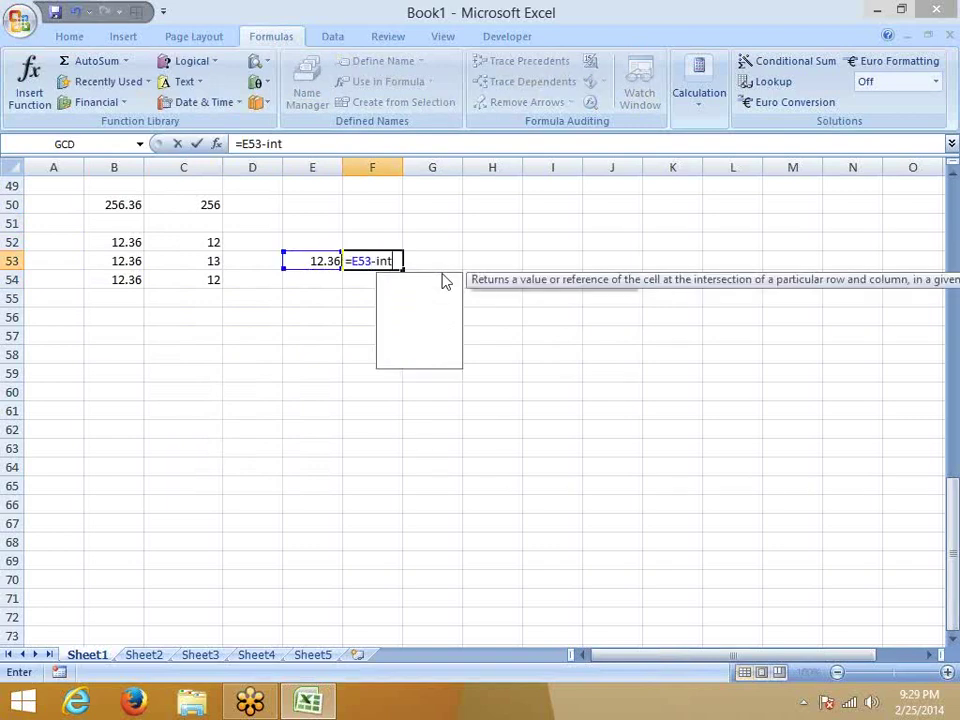
{"action": "type", "text": "("}
{"action": "key", "text": "Left"}
{"action": "key", "text": "Return"}
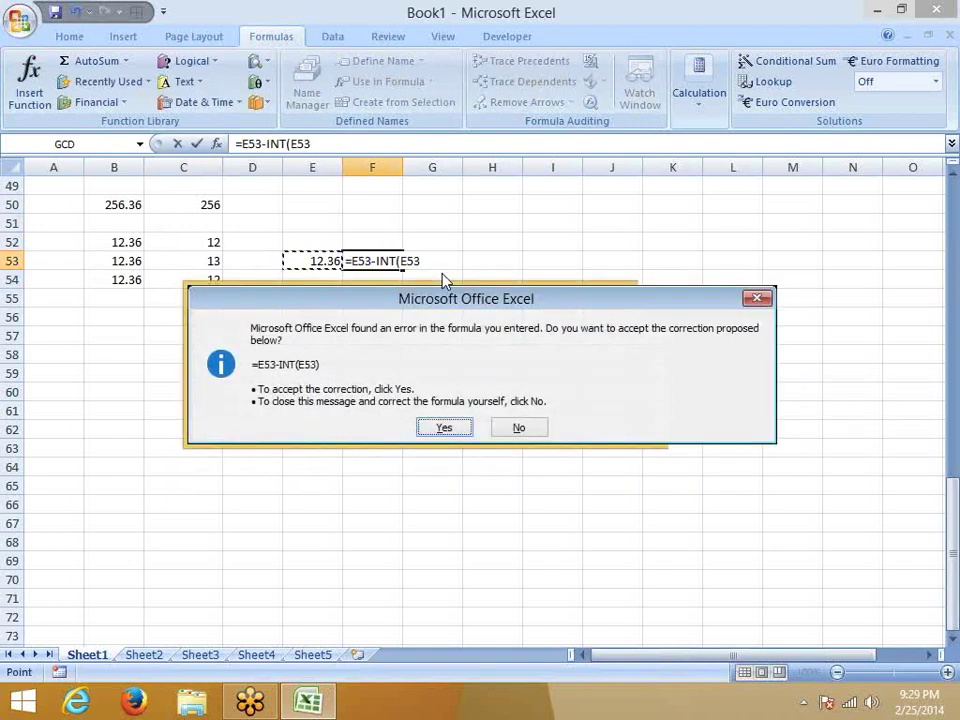
{"action": "key", "text": "Return"}
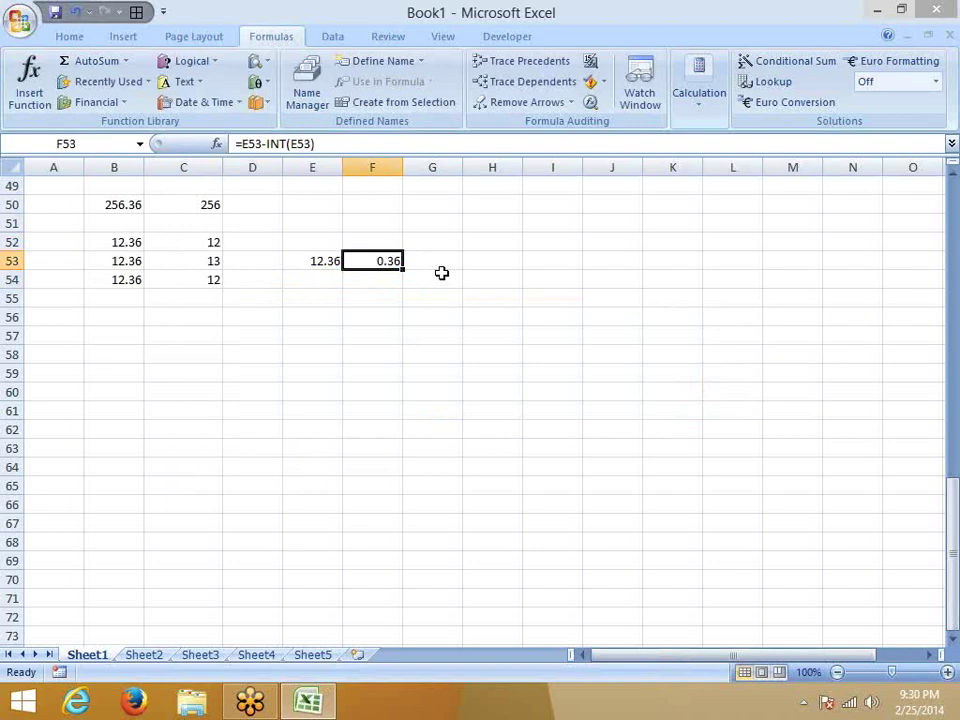
{"action": "key", "text": "Left"}
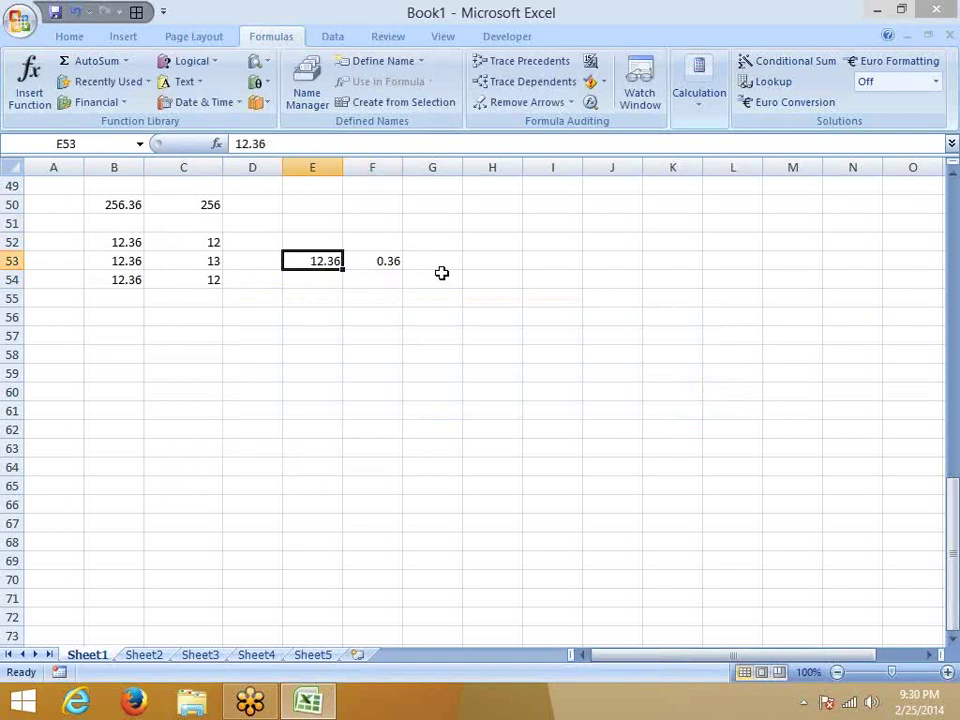
{"action": "key", "text": "Right"}
{"action": "key", "text": "Left"}
{"action": "key", "text": "Left"}
{"action": "key", "text": "Down"}
{"action": "key", "text": "Down"}
{"action": "key", "text": "Down"}
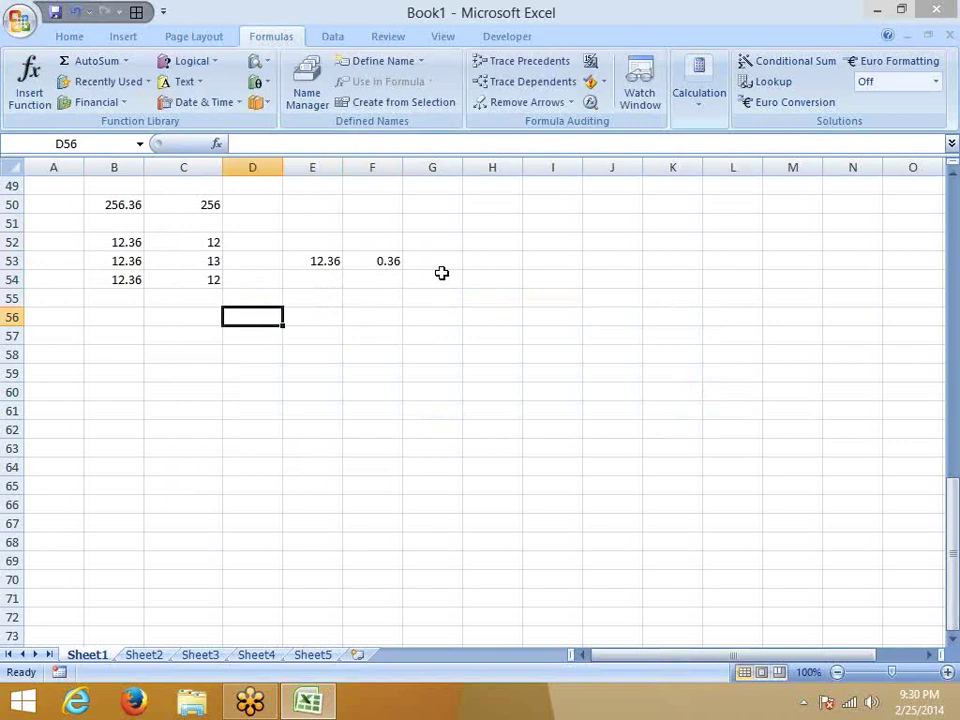
- Enter 12 in D56, 5 in E56, and =MOD(D56,E56) in F56 to get remainder 2
{"action": "type", "text": "12"}
{"action": "key", "text": "Tab"}
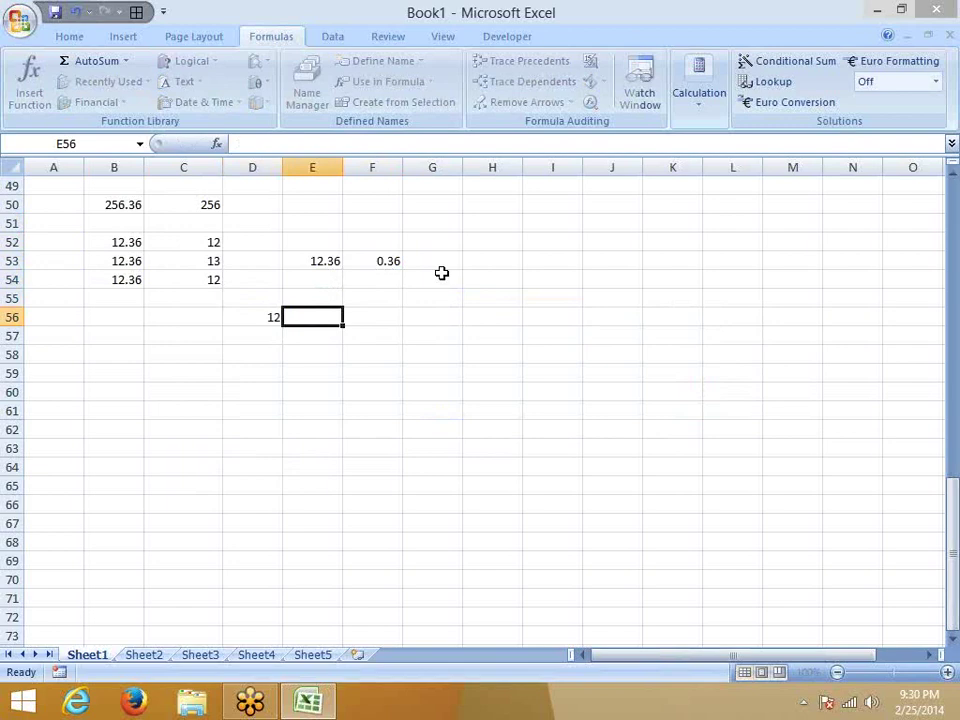
{"action": "type", "text": "5"}
{"action": "key", "text": "Tab"}
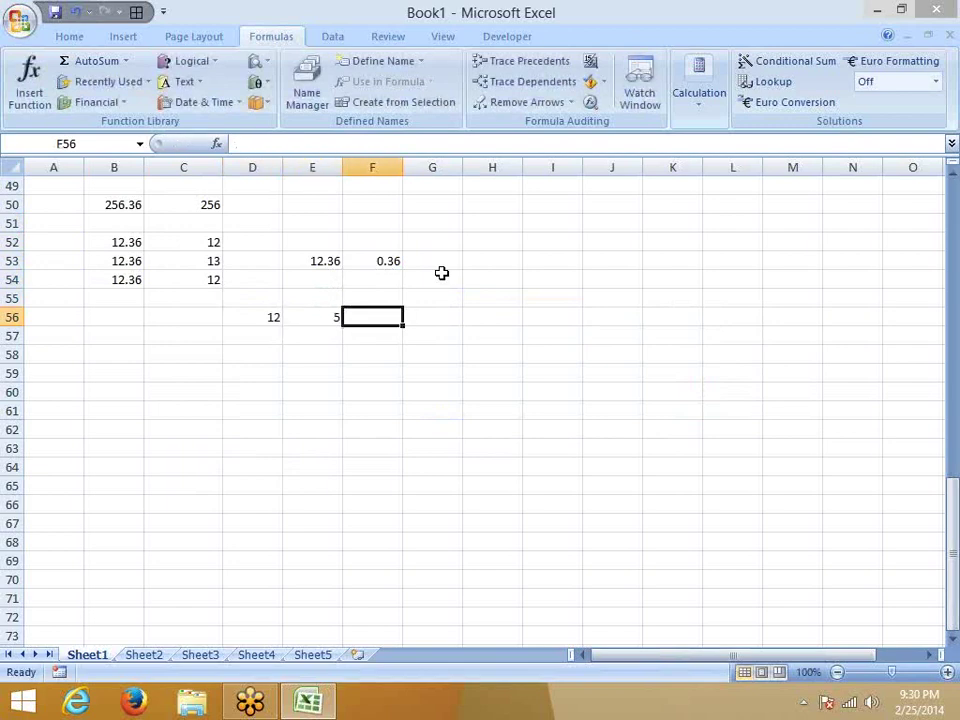
{"action": "type", "text": "="}
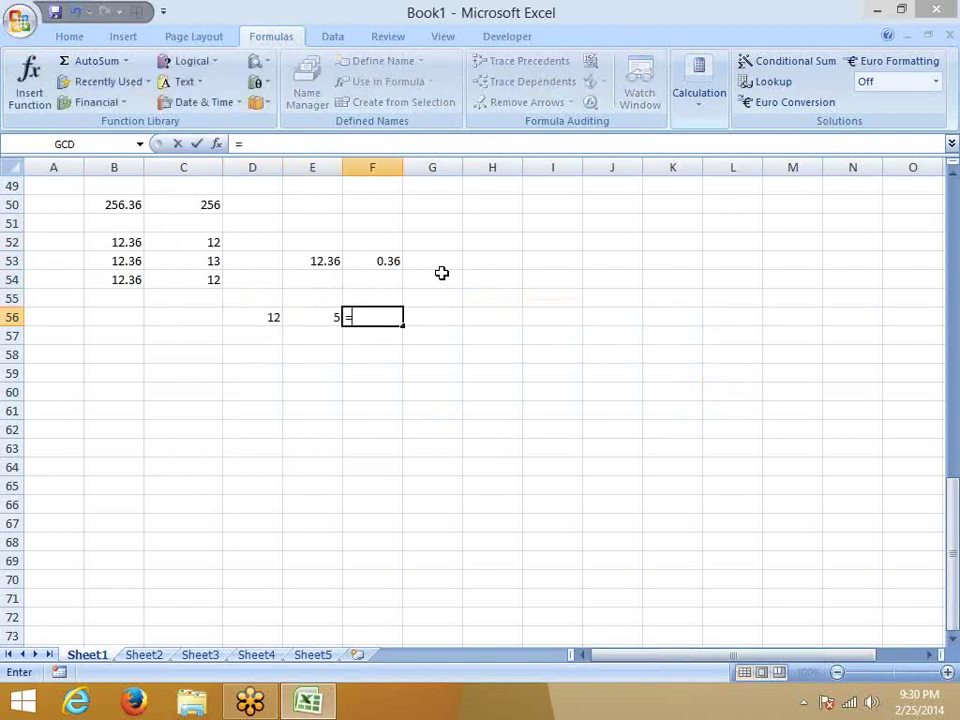
{"action": "type", "text": "mod"}
{"action": "key", "text": "Tab"}
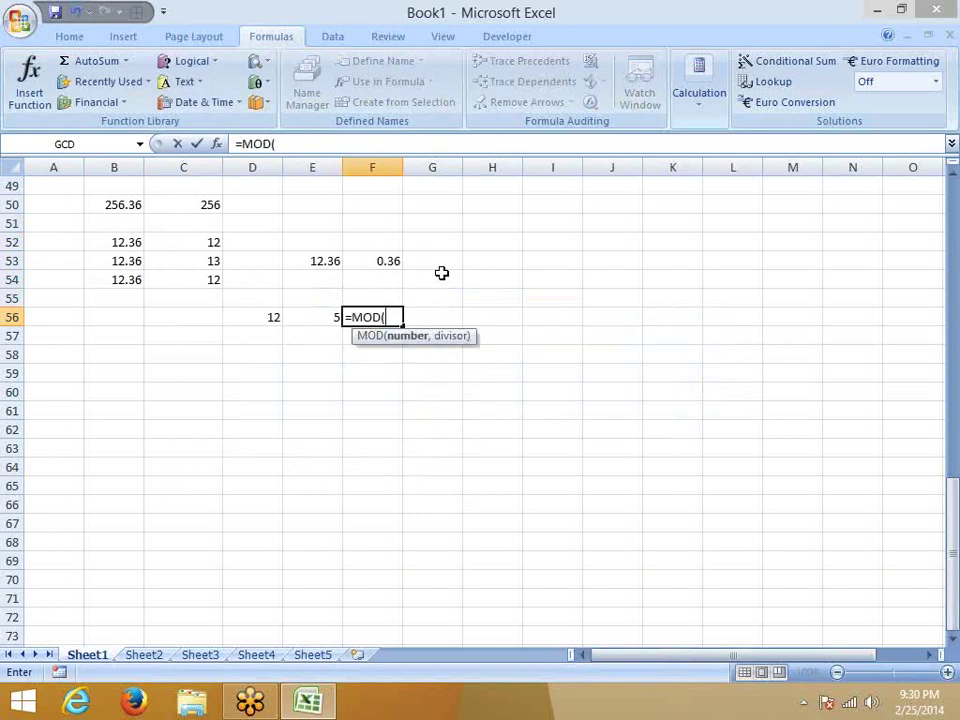
{"action": "key", "text": "Left"}
{"action": "key", "text": "Left"}
{"action": "type", "text": ","}
{"action": "key", "text": "Left"}
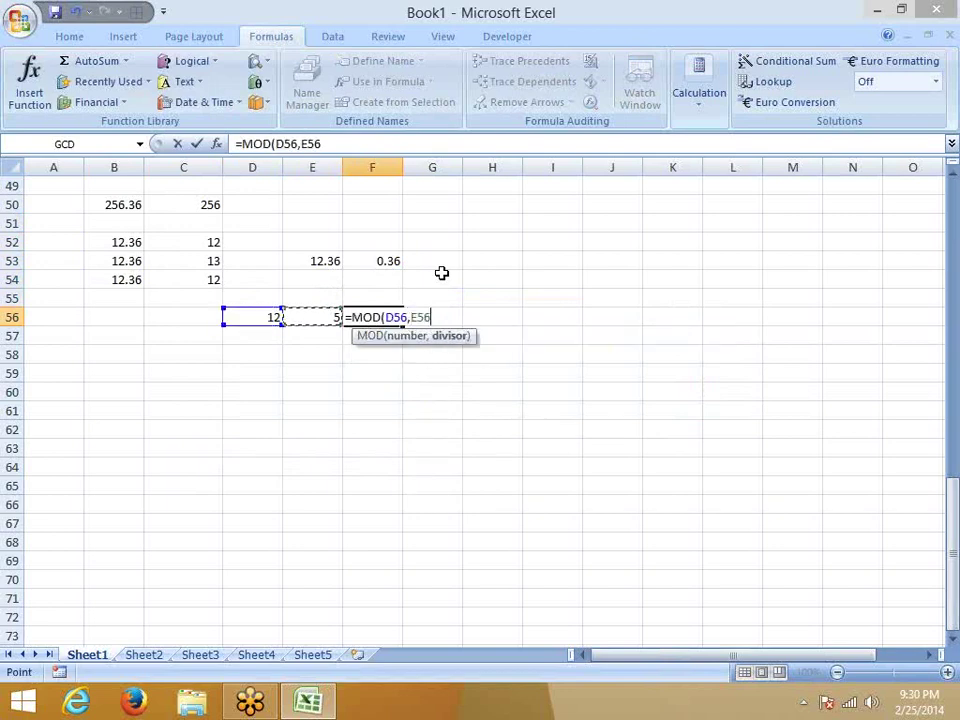
{"action": "key", "text": "Return"}
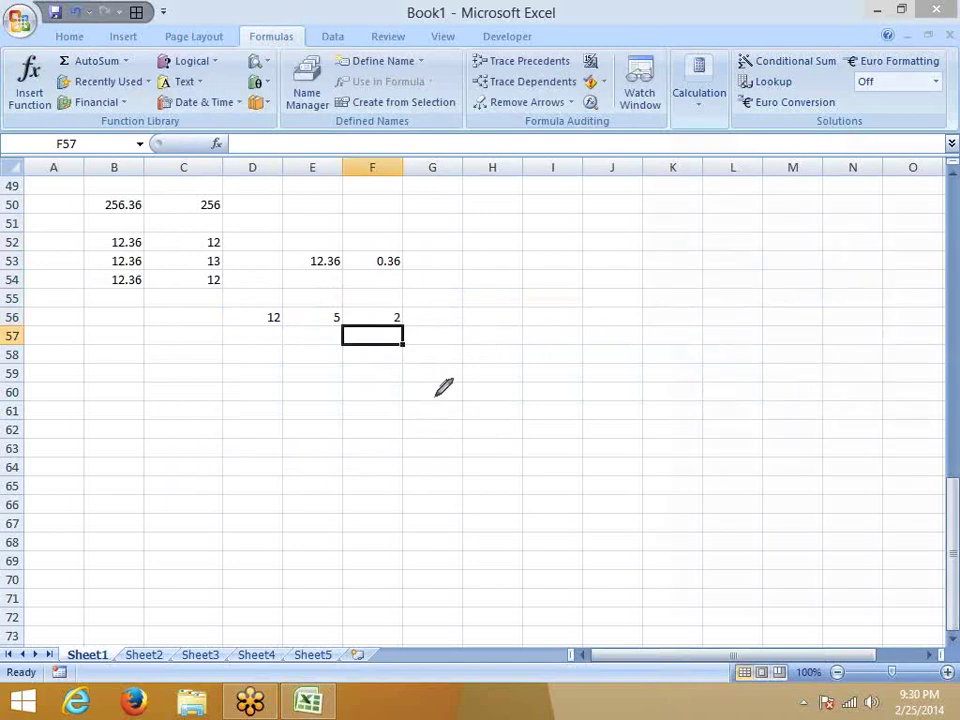
- Sketch 12 ÷ 5 long division in green ink: quotient 2, 10 under 12, remainder 2
{"action": "left_click_drag", "start_coordinate": [435, 222], "coordinate": [452, 374]}
{"action": "left_click_drag", "start_coordinate": [582, 204], "coordinate": [645, 335]}
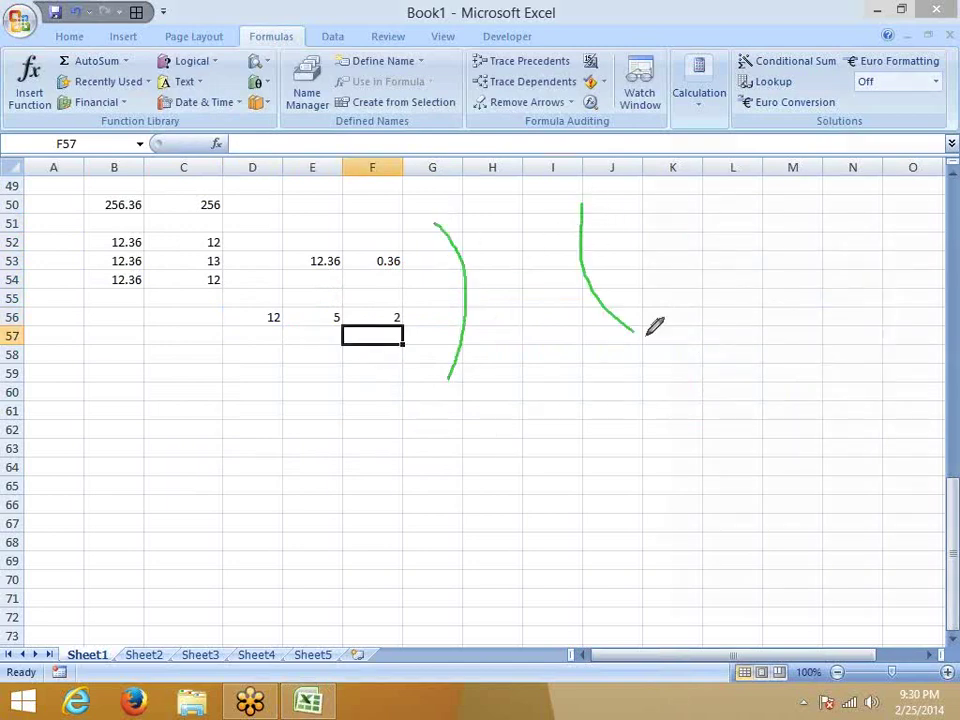
{"action": "mouse_move", "coordinate": [491, 238]}
{"action": "left_mouse_down"}
{"action": "mouse_move", "coordinate": [491, 285]}
{"action": "mouse_move", "coordinate": [547, 284]}
{"action": "left_mouse_up"}
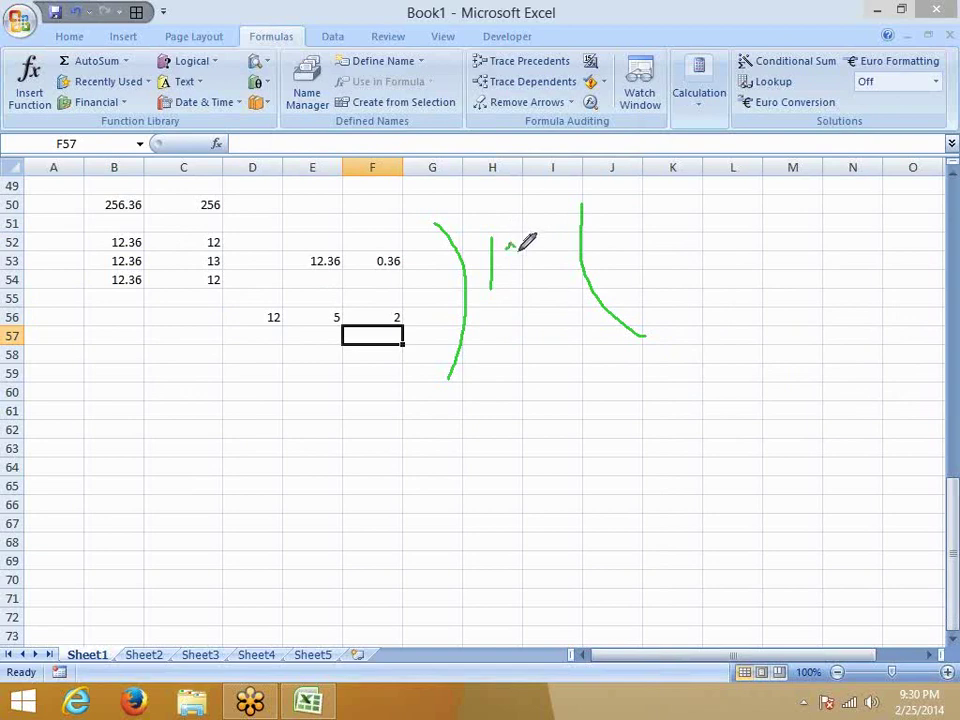
{"action": "left_click_drag", "start_coordinate": [446, 272], "coordinate": [424, 311]}
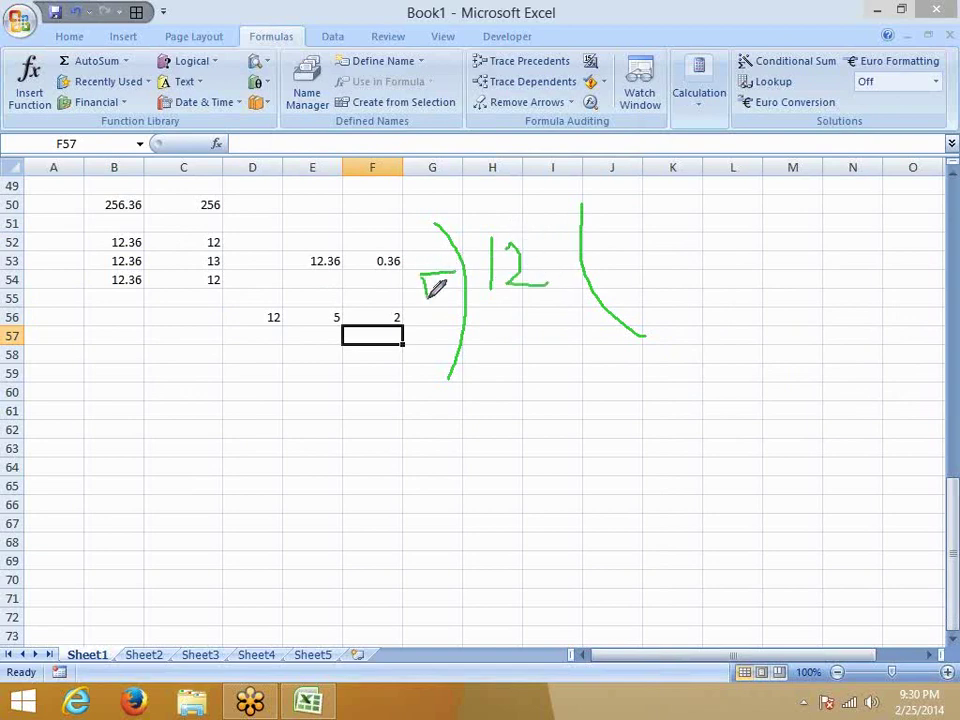
{"action": "left_click_drag", "start_coordinate": [598, 240], "coordinate": [657, 268]}
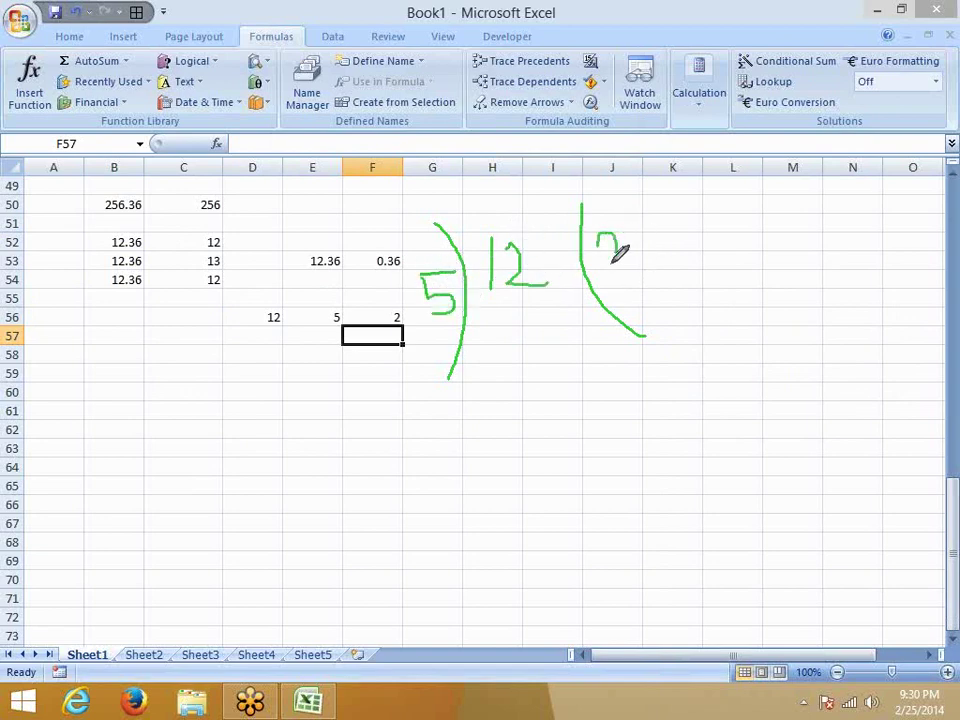
{"action": "left_click_drag", "start_coordinate": [494, 298], "coordinate": [494, 342]}
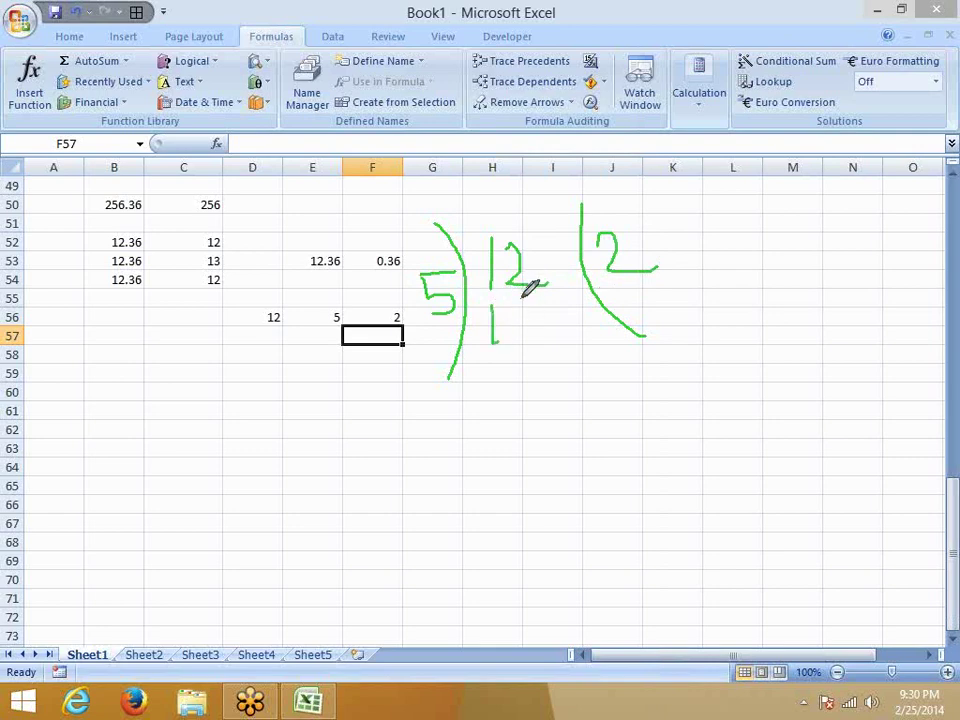
{"action": "left_click_drag", "start_coordinate": [522, 288], "coordinate": [518, 318]}
{"action": "left_click_drag", "start_coordinate": [469, 377], "coordinate": [570, 360]}
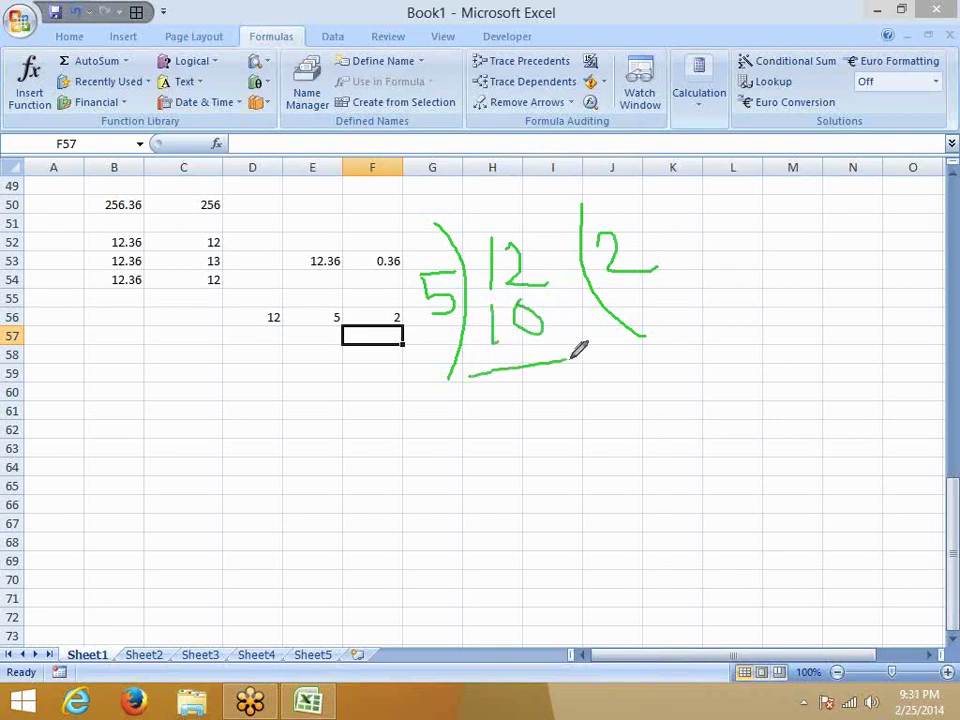
{"action": "mouse_move", "coordinate": [485, 386]}
{"action": "left_mouse_down"}
{"action": "mouse_move", "coordinate": [512, 409]}
{"action": "mouse_move", "coordinate": [490, 404]}
{"action": "left_mouse_up"}
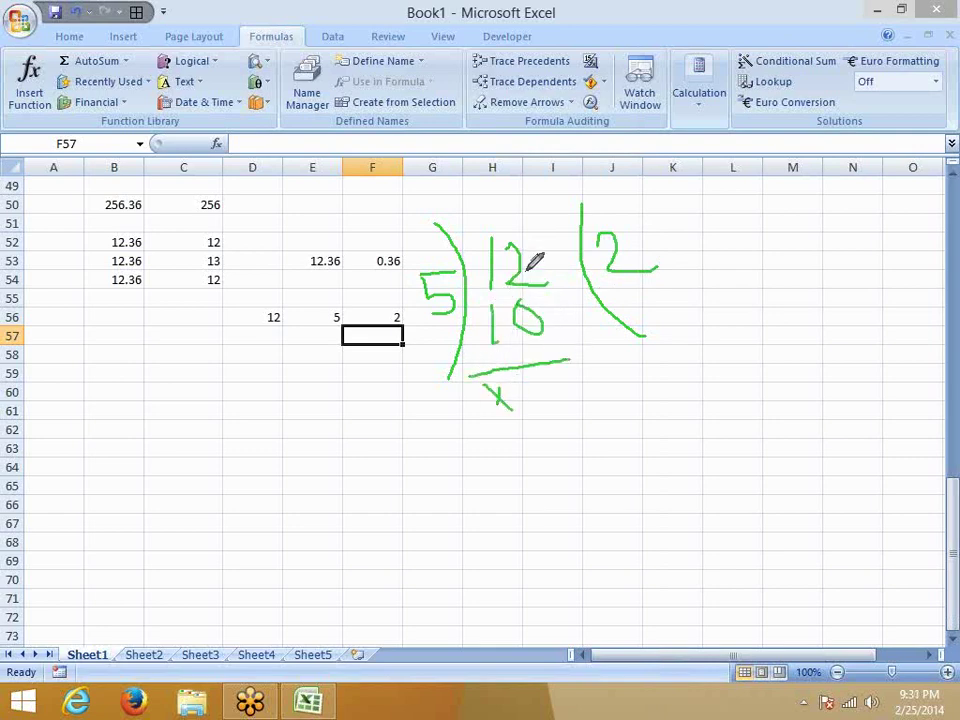
{"action": "mouse_move", "coordinate": [544, 381]}
{"action": "left_mouse_down"}
{"action": "mouse_move", "coordinate": [559, 371]}
{"action": "mouse_move", "coordinate": [593, 400]}
{"action": "left_mouse_up"}
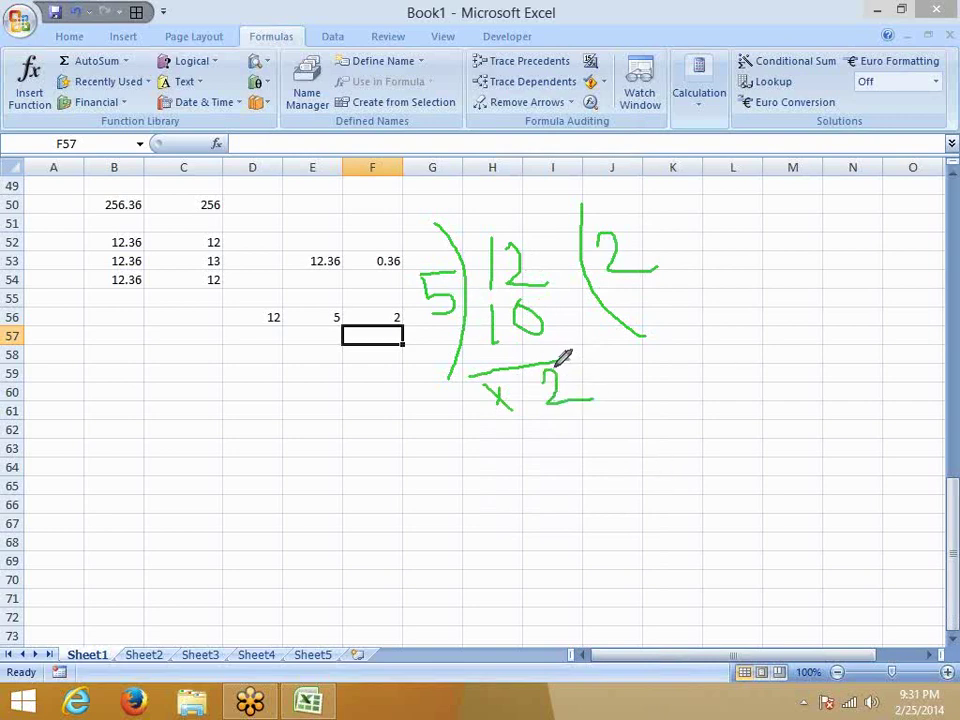
- Circle the remainder 2, draw an arrow to F56, and reselect F56 and F53 to show their formulas
{"action": "left_click_drag", "start_coordinate": [545, 370], "coordinate": [618, 390]}
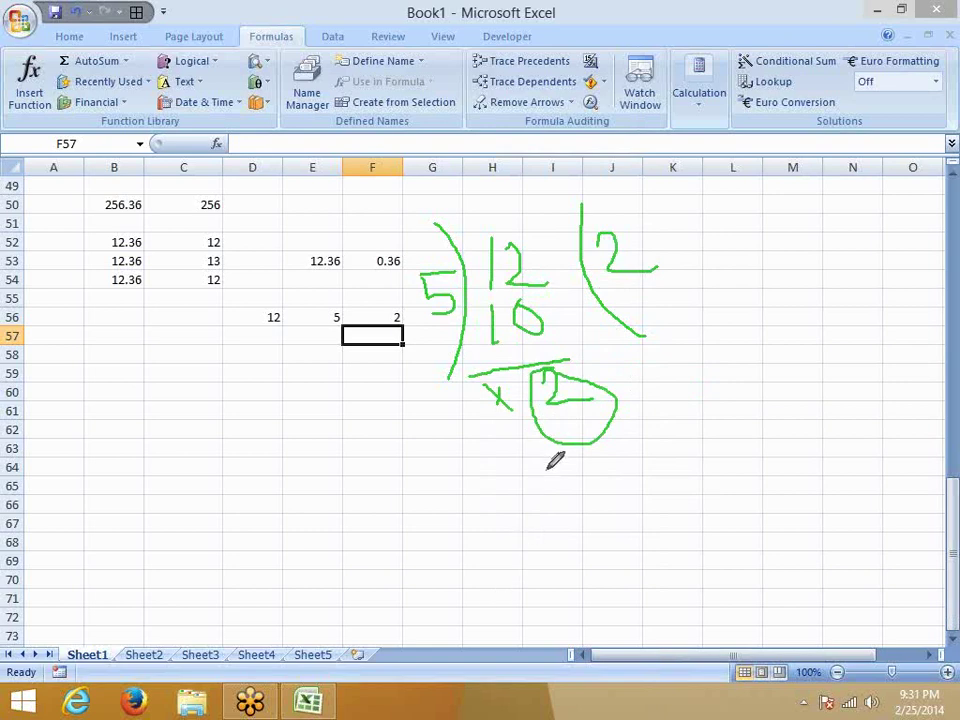
{"action": "mouse_move", "coordinate": [559, 447]}
{"action": "left_mouse_down"}
{"action": "mouse_move", "coordinate": [421, 376]}
{"action": "mouse_move", "coordinate": [402, 342]}
{"action": "left_mouse_up"}
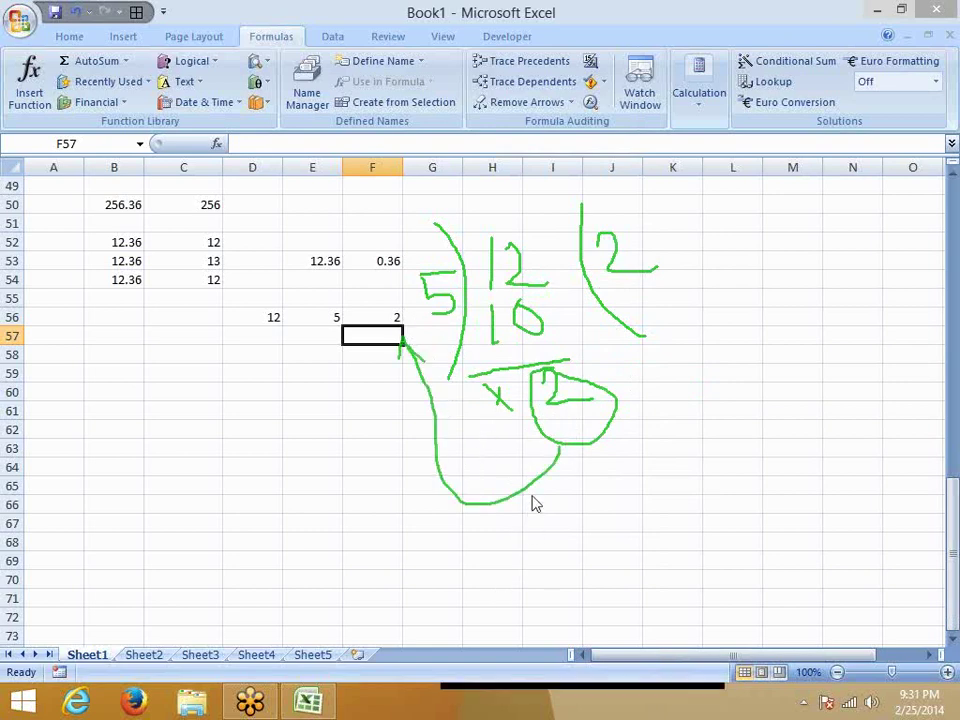
{"action": "left_click", "coordinate": [306, 470]}
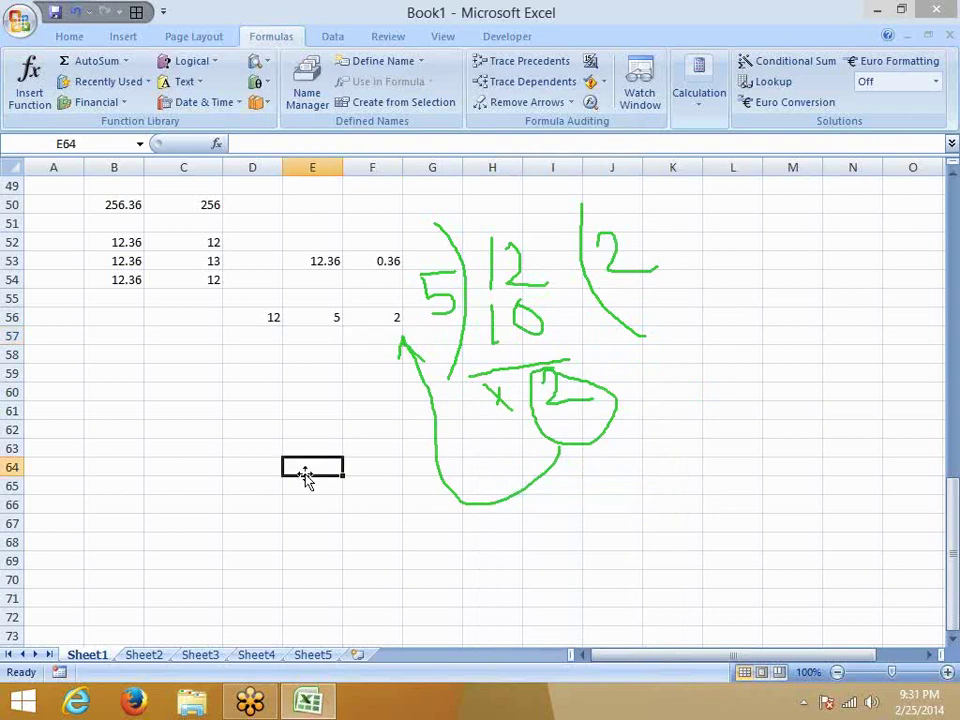
{"action": "left_click", "coordinate": [381, 328]}
{"action": "left_click", "coordinate": [381, 317]}
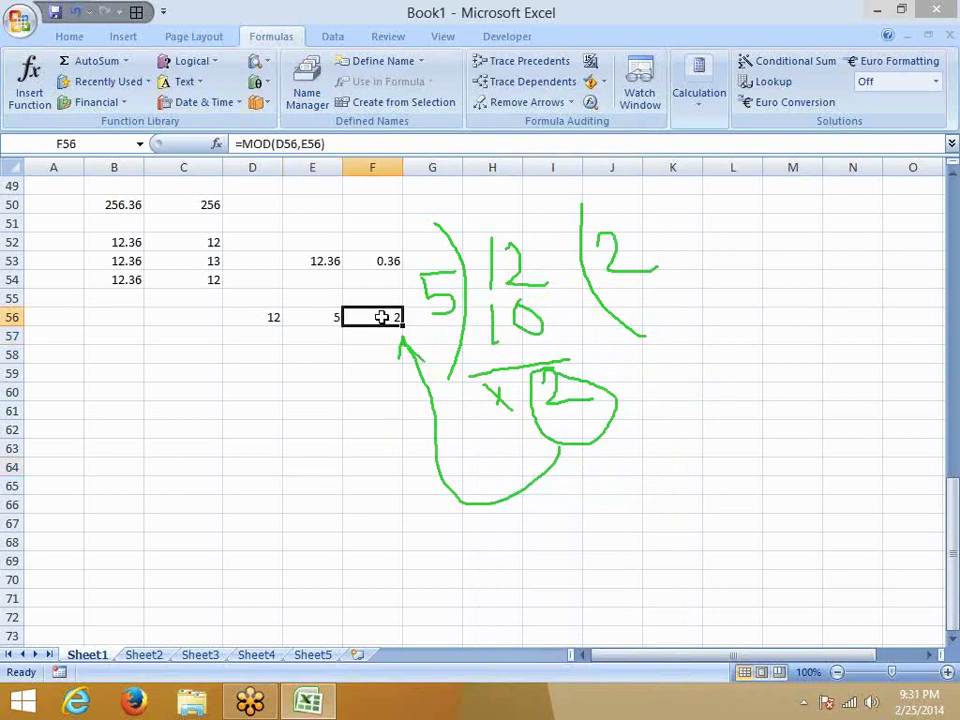
{"action": "left_click", "coordinate": [370, 260]}
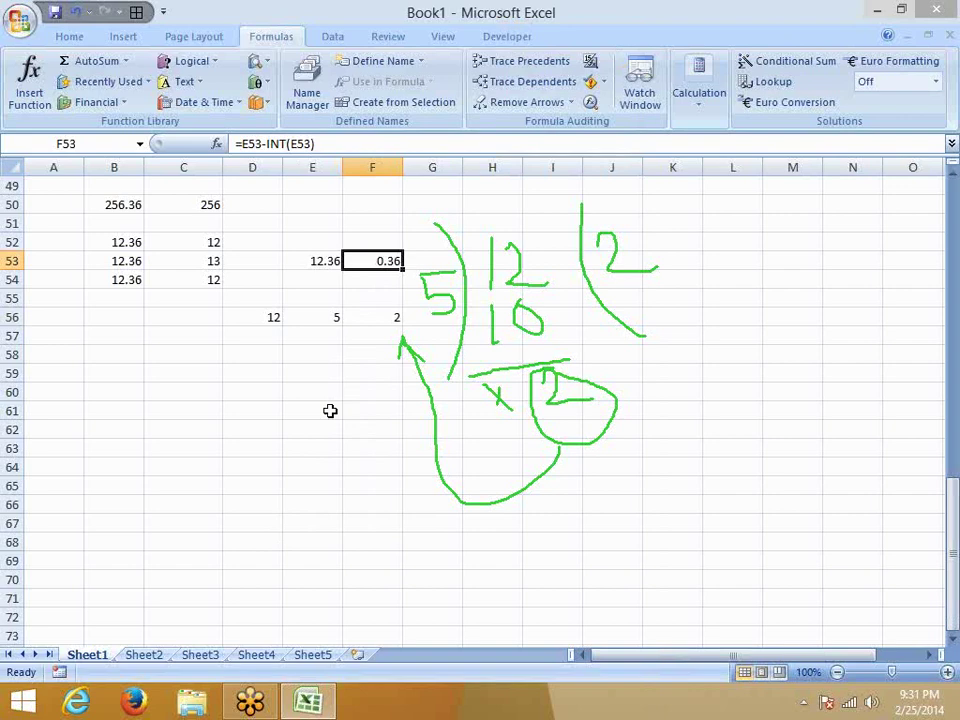
- Enter =MOD(E53,1) in E54, also returning 0.36, then bring up the ink-erasing options
{"action": "key", "text": "Down"}
{"action": "key", "text": "Left"}
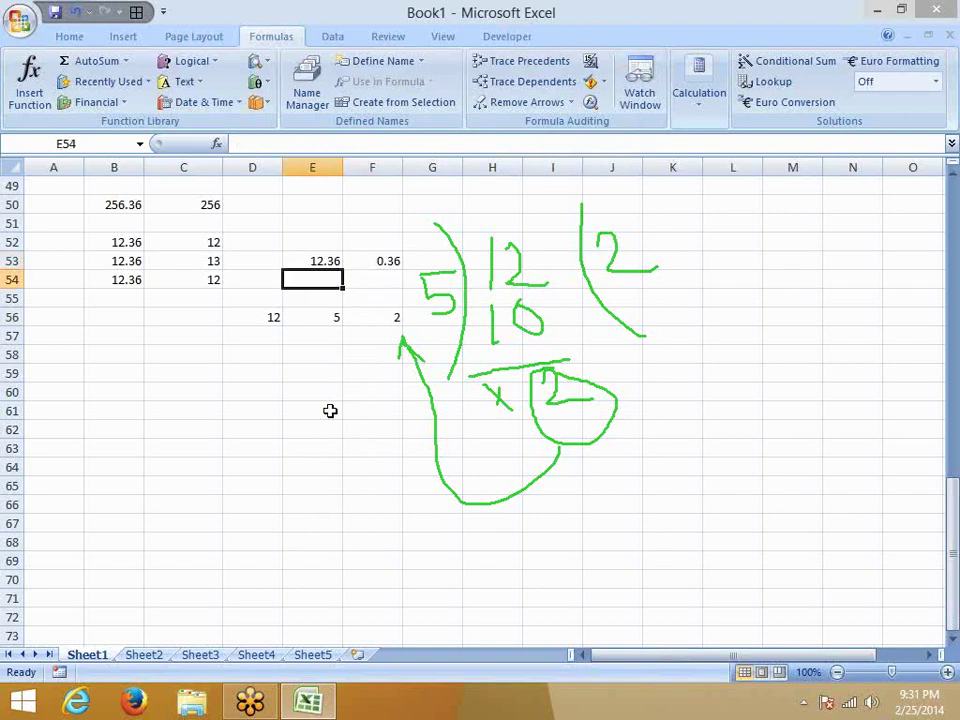
{"action": "type", "text": "=mo"}
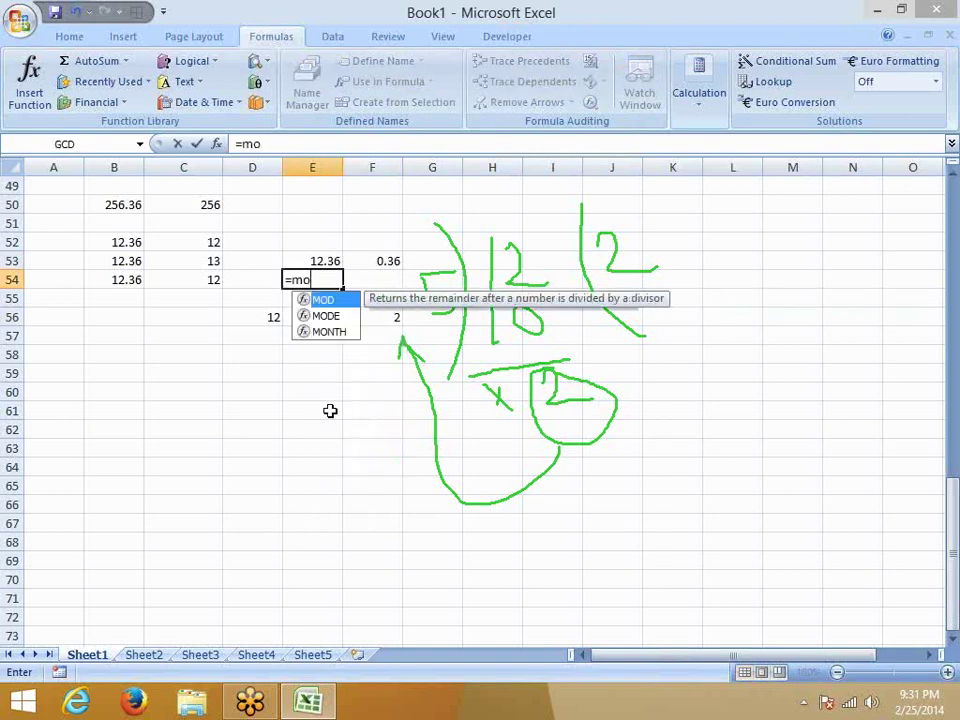
{"action": "type", "text": "d"}
{"action": "key", "text": "Tab"}
{"action": "key", "text": "Up"}
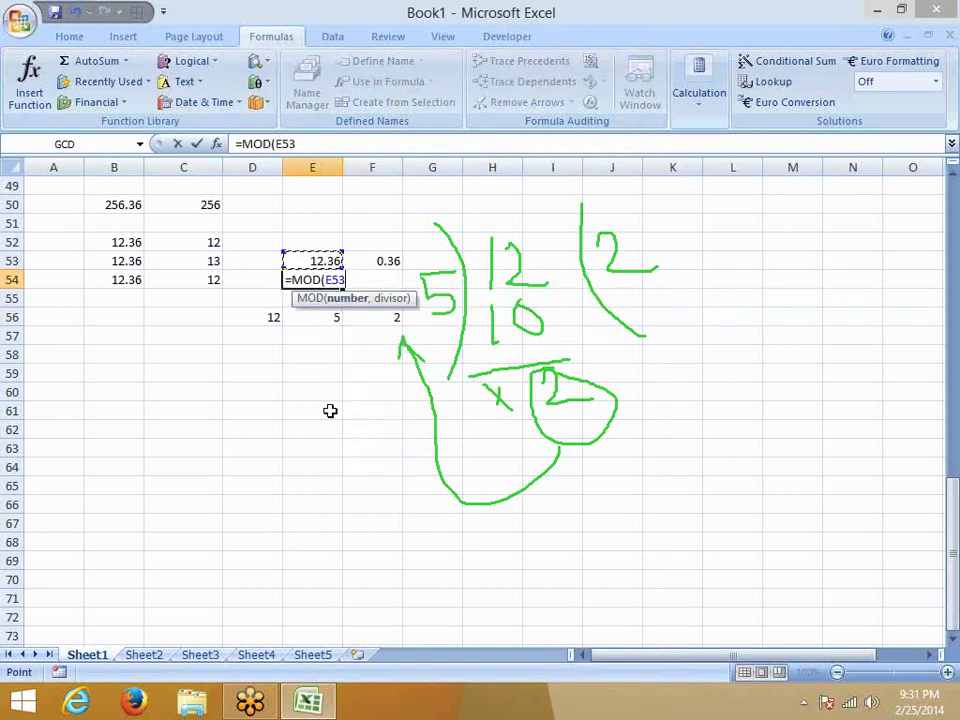
{"action": "type", "text": ",1"}
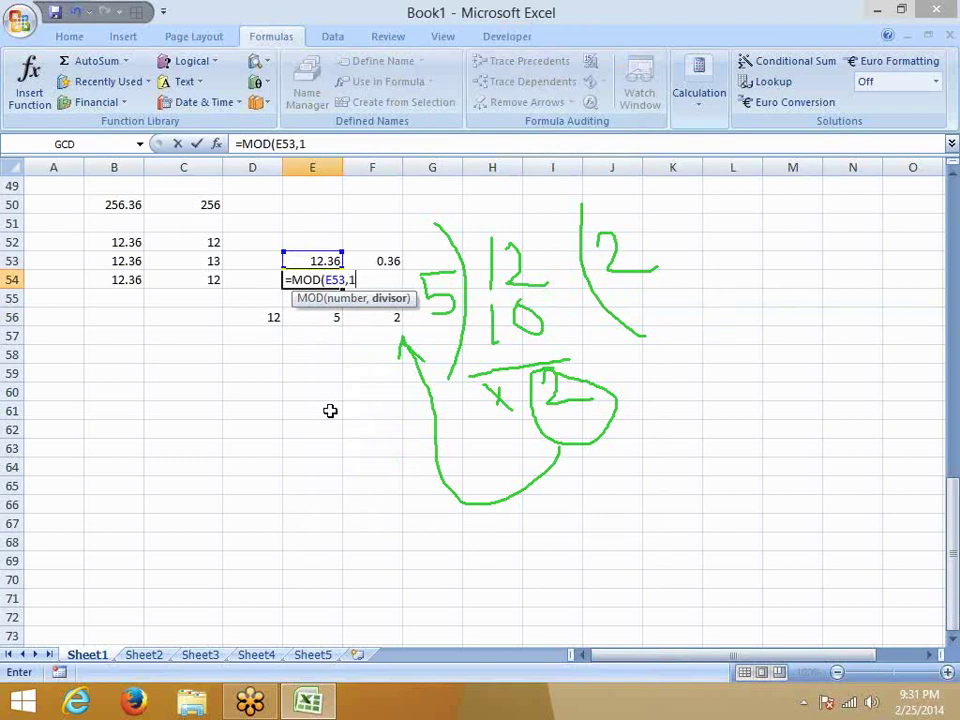
{"action": "key", "text": "Return"}
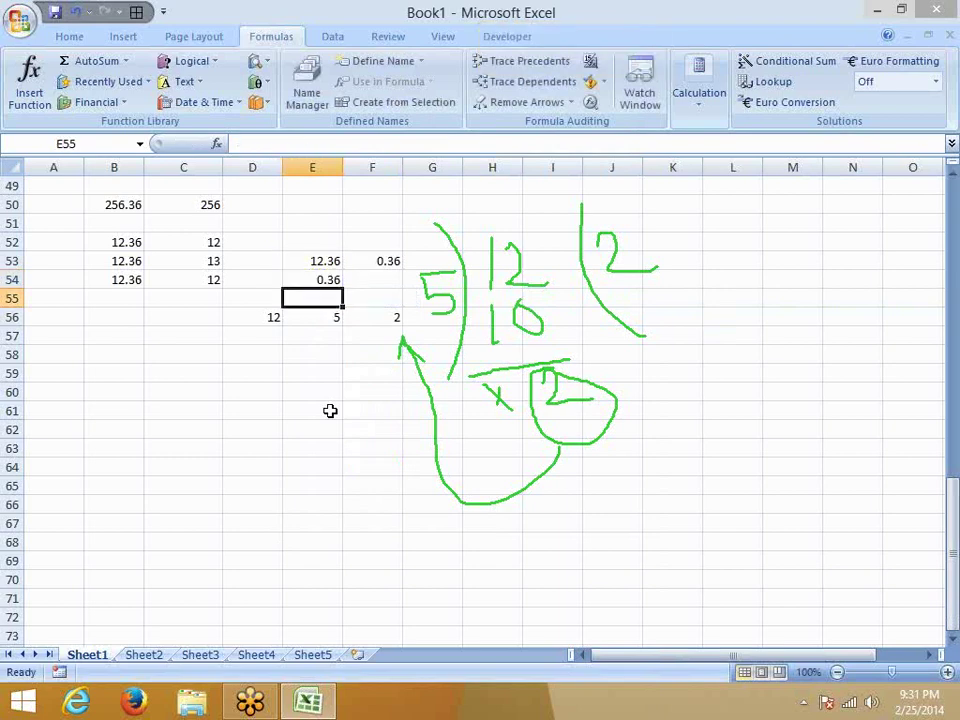
{"action": "key", "text": "Up"}
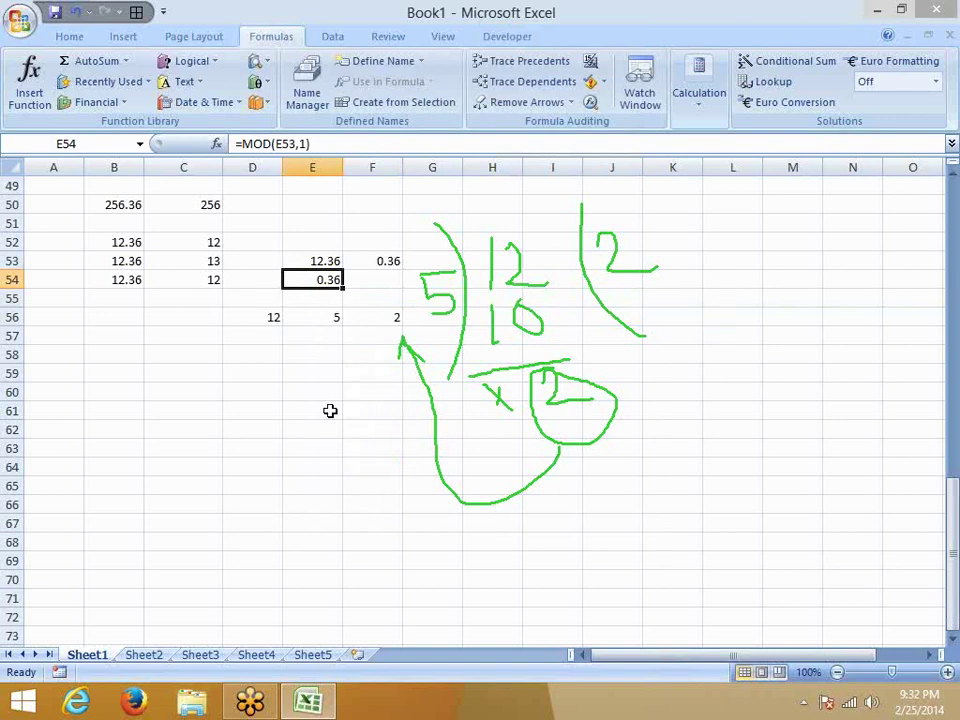
{"action": "left_click", "coordinate": [690, 276]}
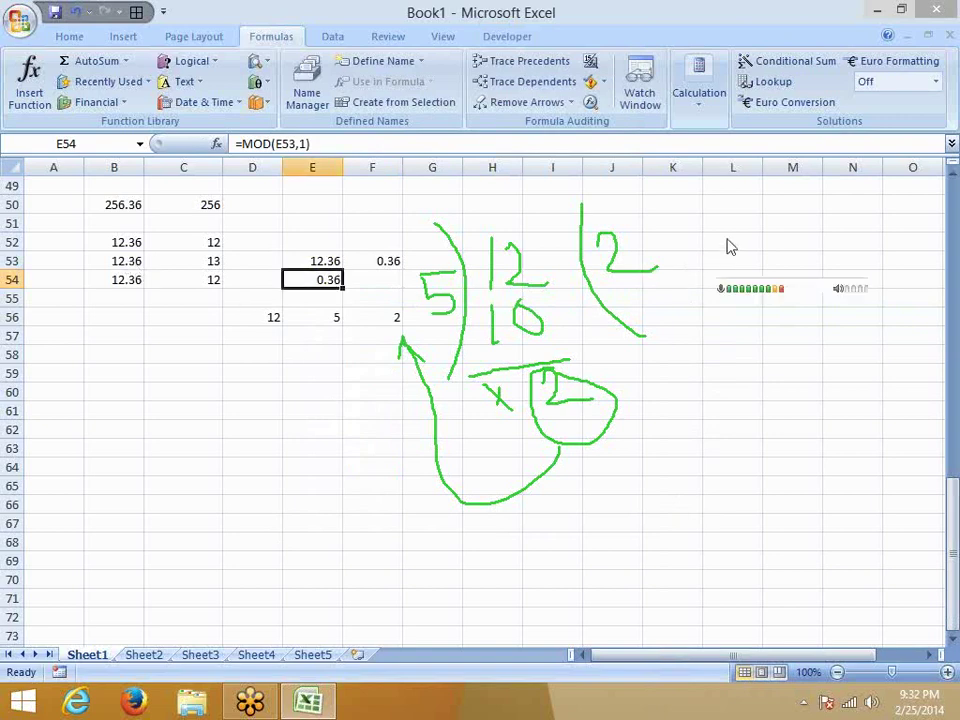
{"action": "right_click", "coordinate": [716, 373]}
- Erase all the green ink drawings and switch to Sheet2
{"action": "left_click", "coordinate": [720, 362]}
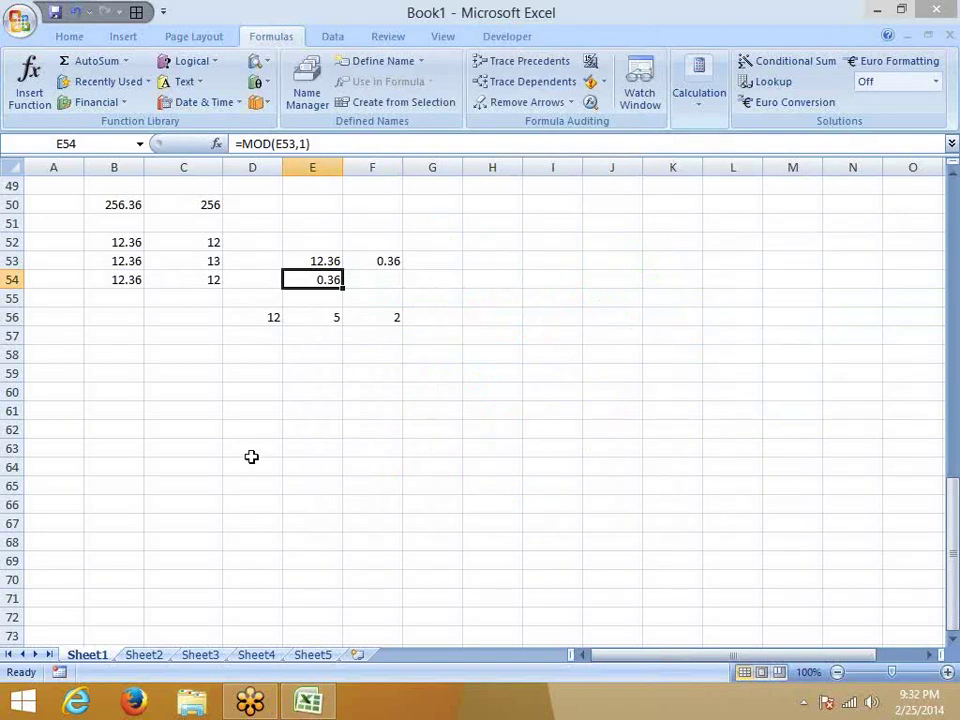
{"action": "left_click", "coordinate": [144, 656]}
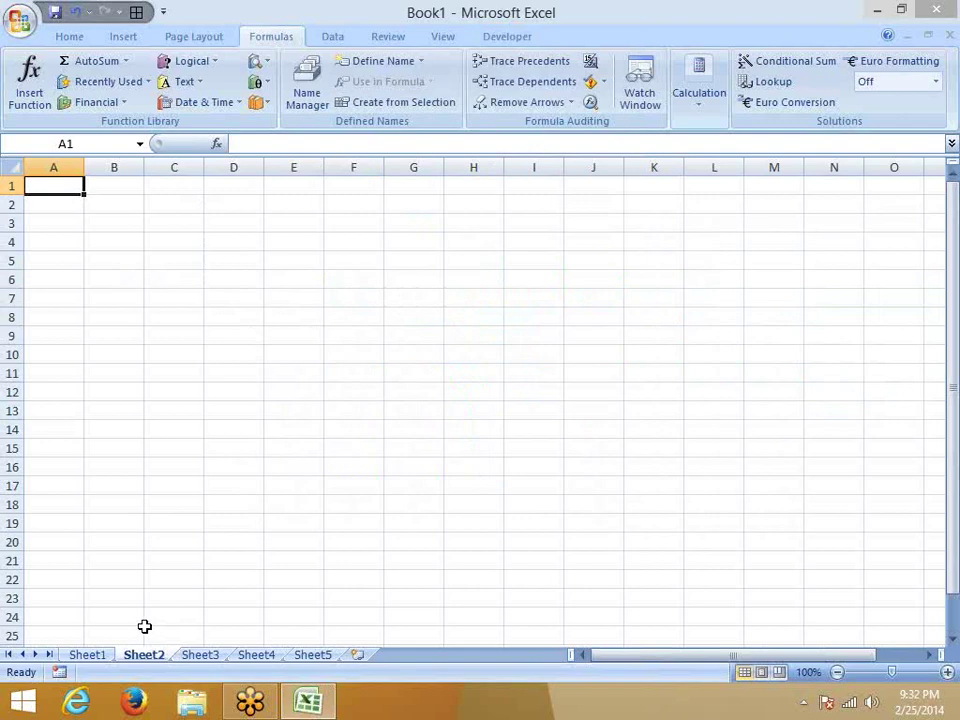
- Enter the Book header in A1 and the first book number 1 in A2
{"action": "type", "text": "B"}
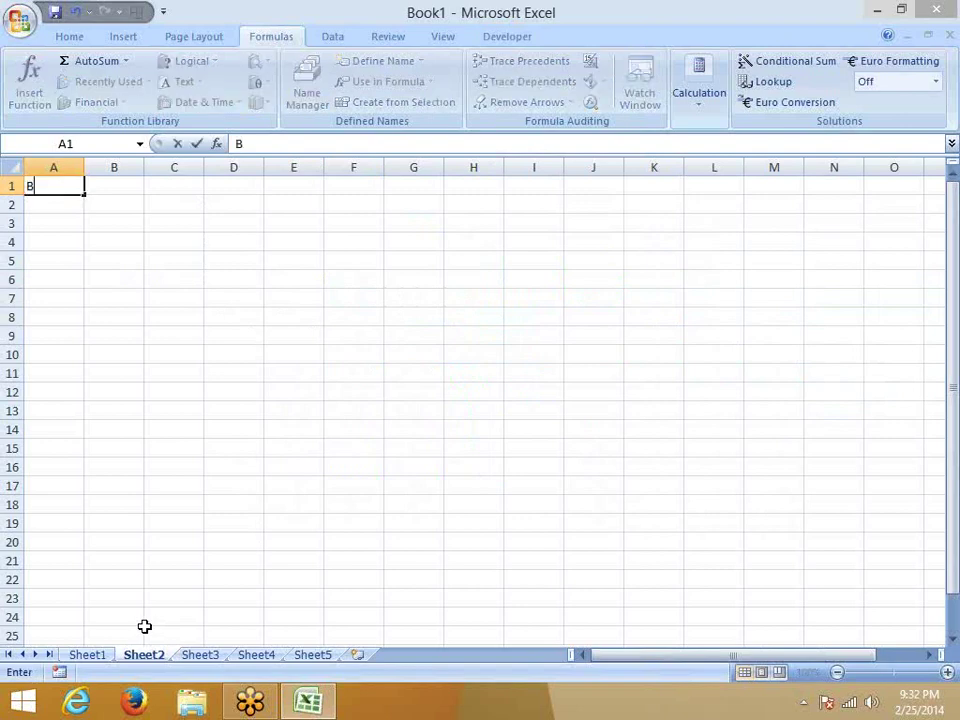
{"action": "type", "text": "ook"}
{"action": "key", "text": "Return"}
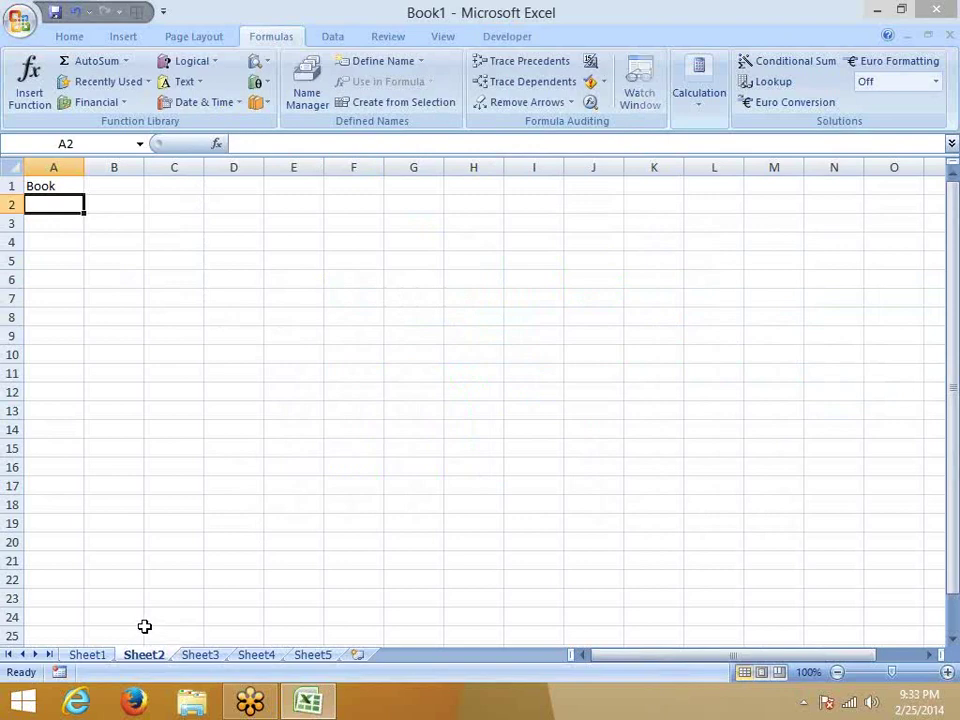
{"action": "type", "text": "1"}
{"action": "key", "text": "Return"}
{"action": "key", "text": "Up"}
{"action": "key", "text": "Up"}
{"action": "key", "text": "Right"}
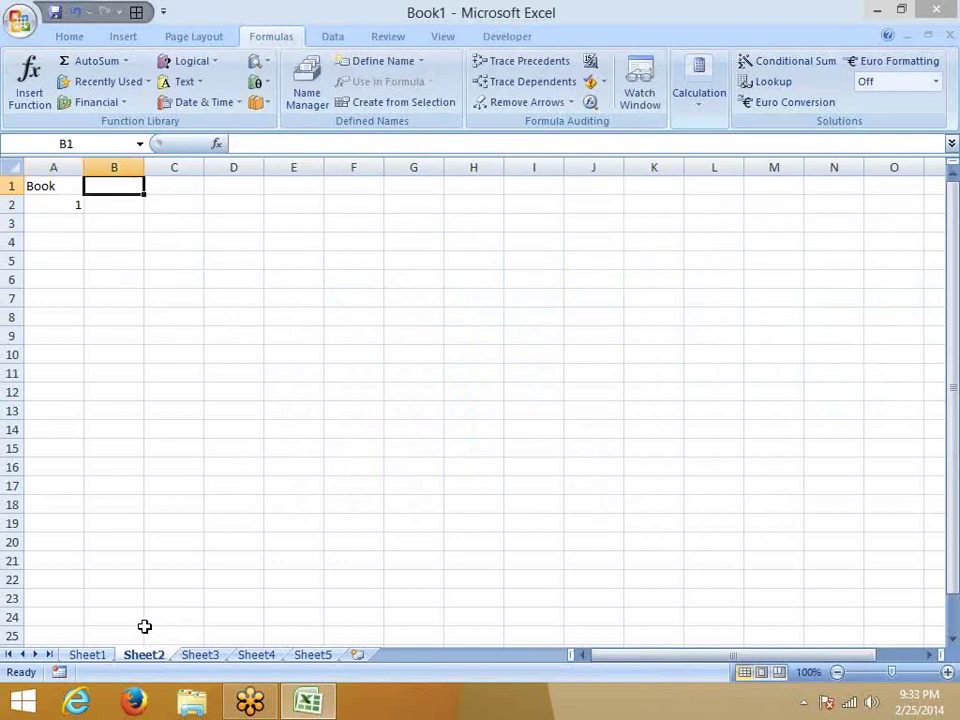
- Add the headers From, To and Agent in B1:D1
{"action": "type", "text": "Fro"}
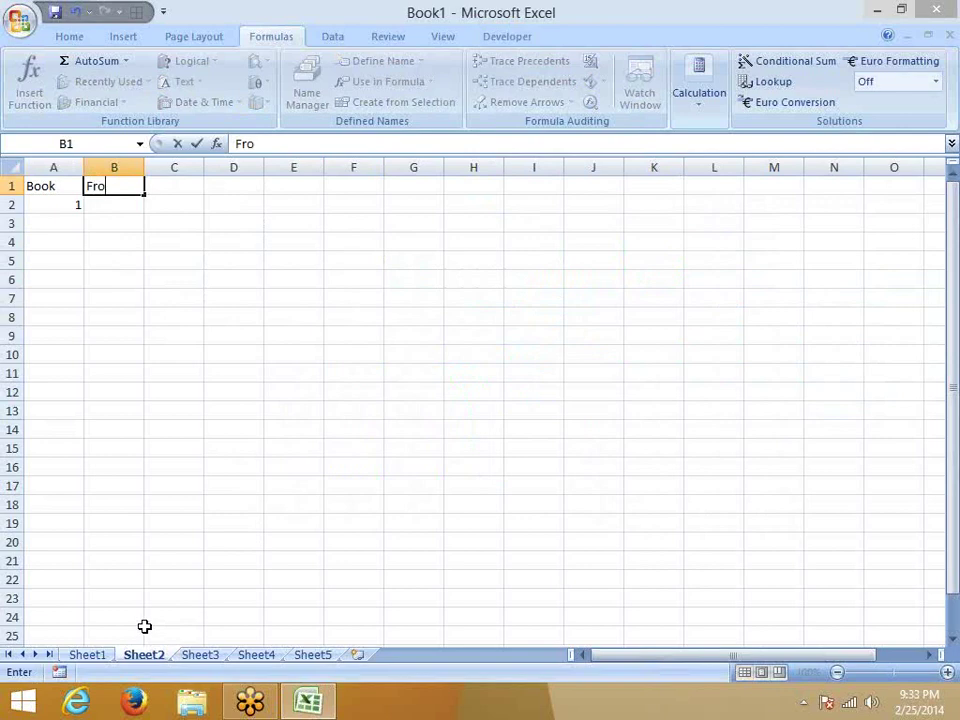
{"action": "type", "text": "m"}
{"action": "key", "text": "Right"}
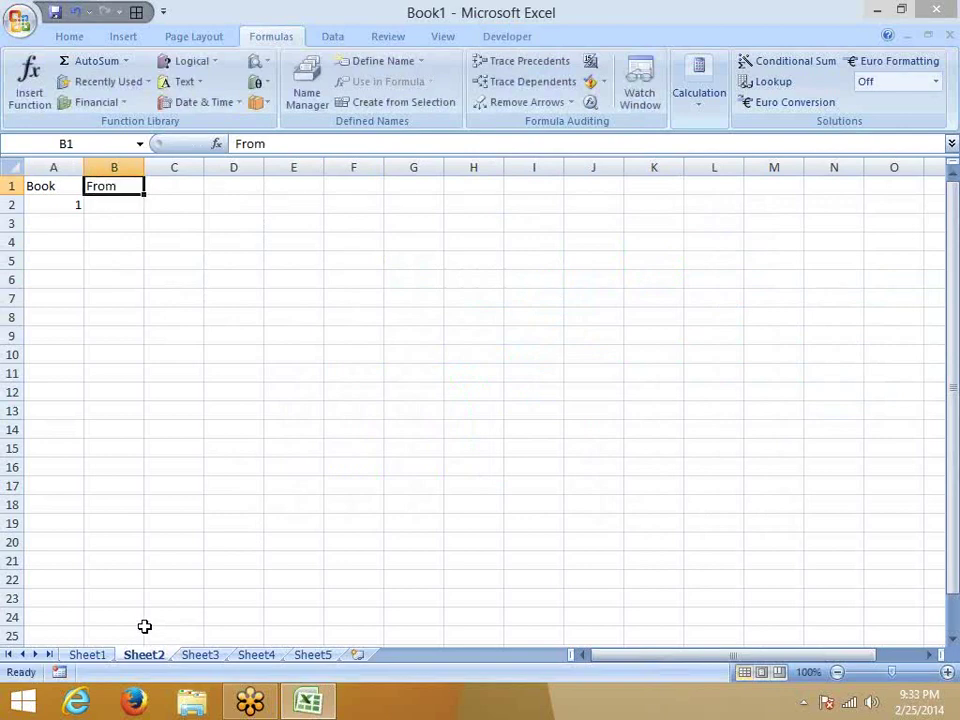
{"action": "type", "text": "To"}
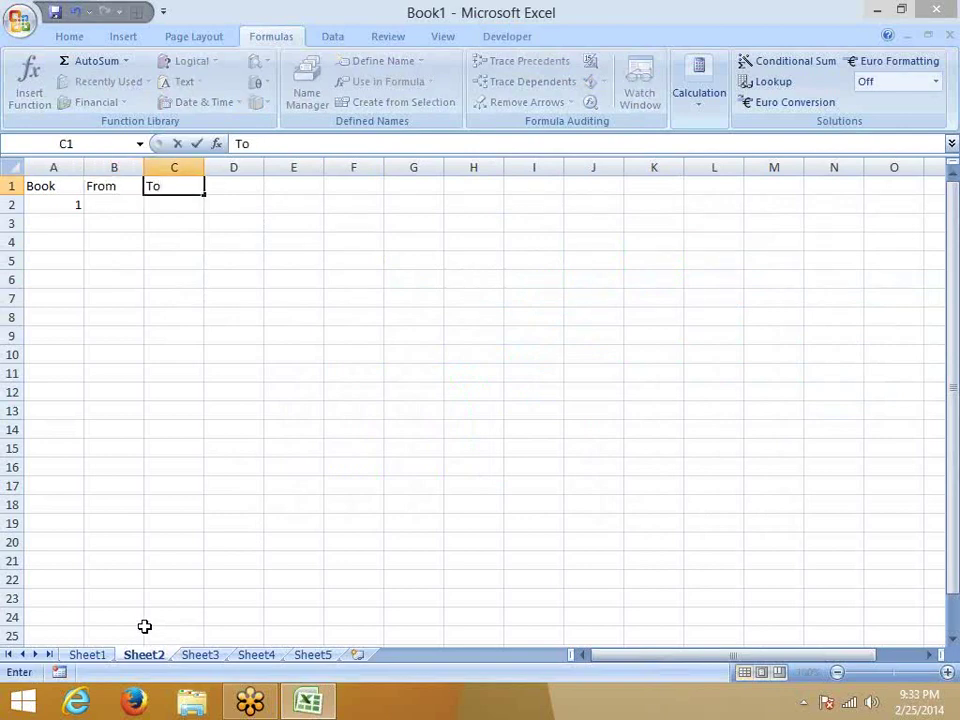
{"action": "key", "text": "Return"}
{"action": "key", "text": "Up"}
{"action": "key", "text": "Right"}
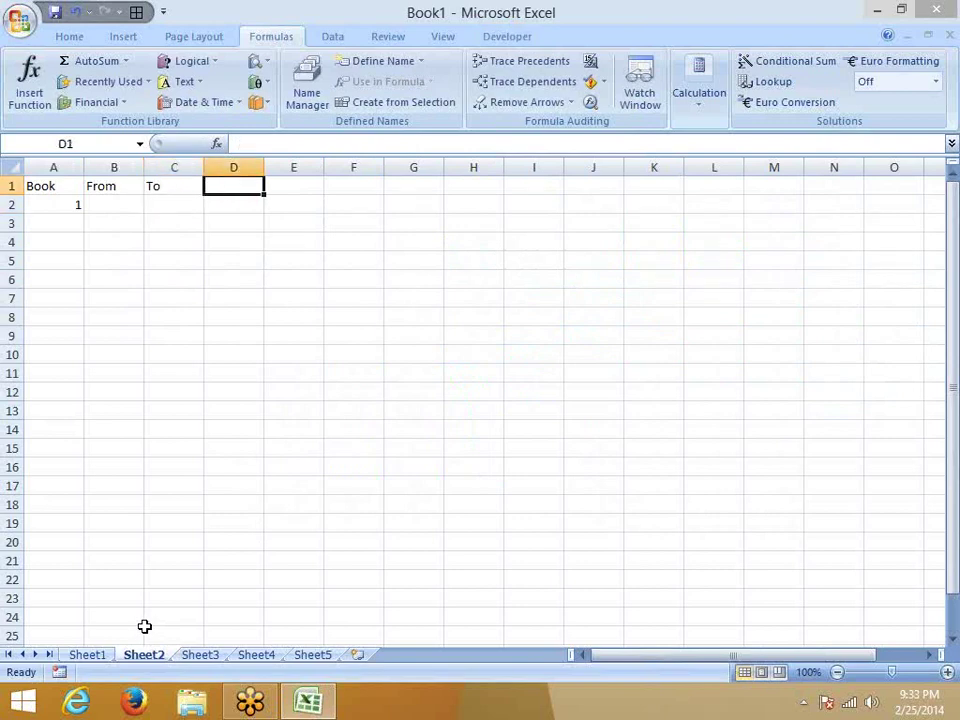
{"action": "type", "text": "Ag"}
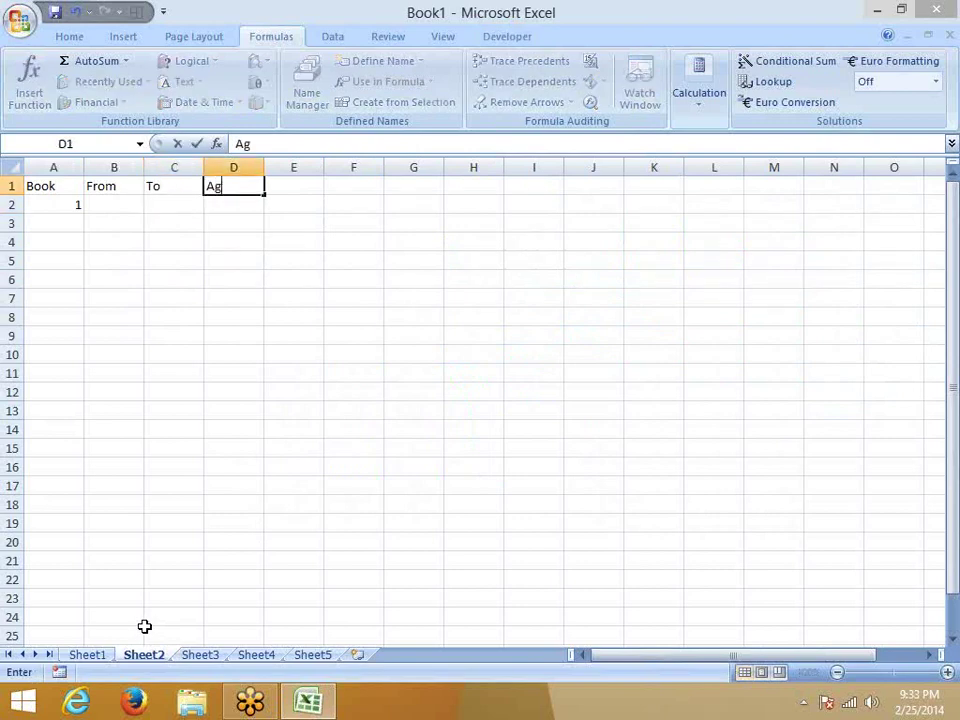
{"action": "type", "text": "en"}
{"action": "type", "text": "t"}
{"action": "key", "text": "Return"}
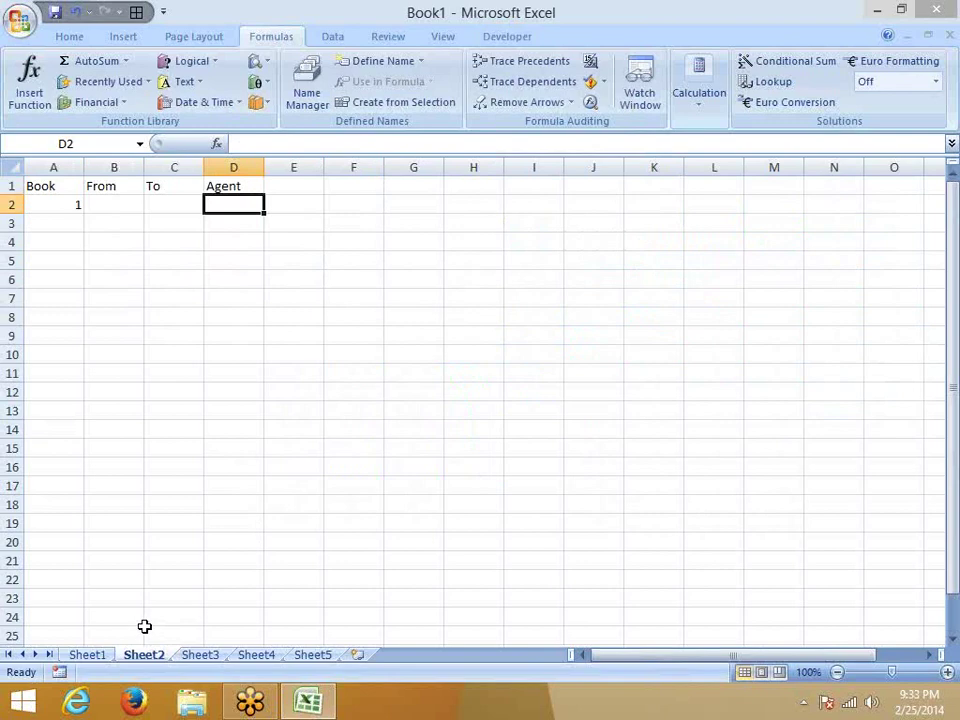
{"action": "key", "text": "Left"}
{"action": "key", "text": "Left"}
{"action": "key", "text": "Left"}
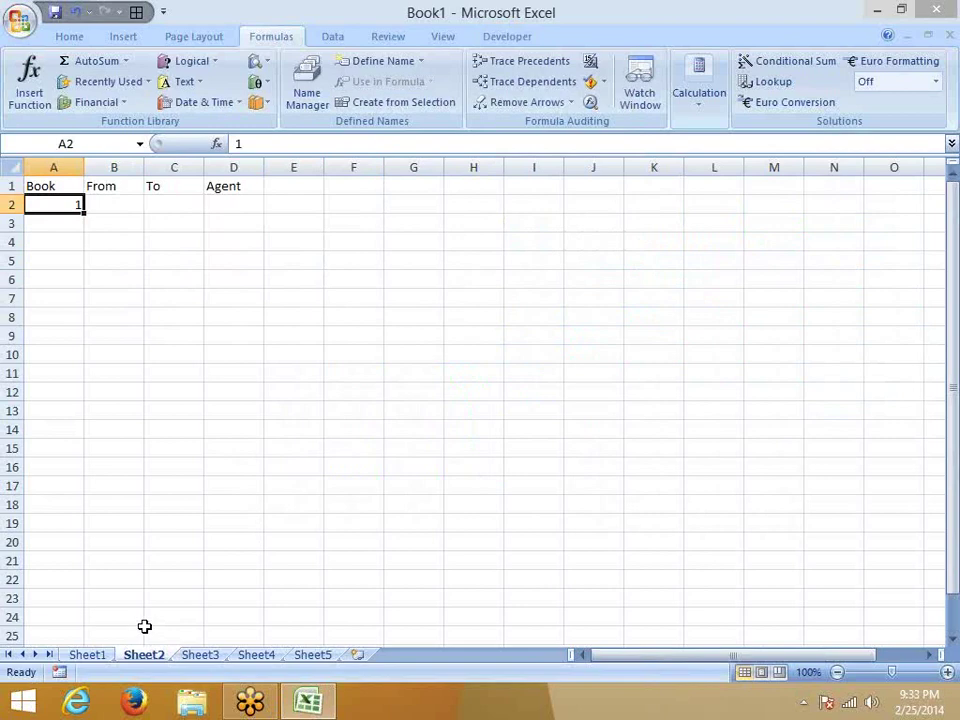
- Give book 1 the range 1–50 and add book 2 with range 51–100
{"action": "key", "text": "Right"}
{"action": "type", "text": "1"}
{"action": "key", "text": "Right"}
{"action": "type", "text": "5"}
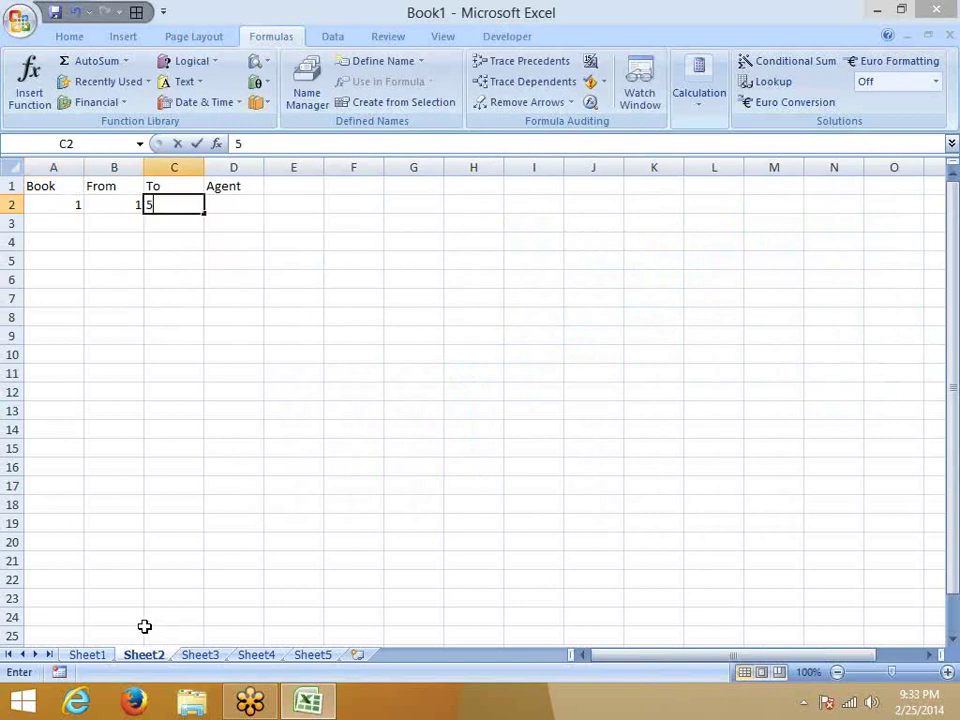
{"action": "type", "text": "0"}
{"action": "key", "text": "Return"}
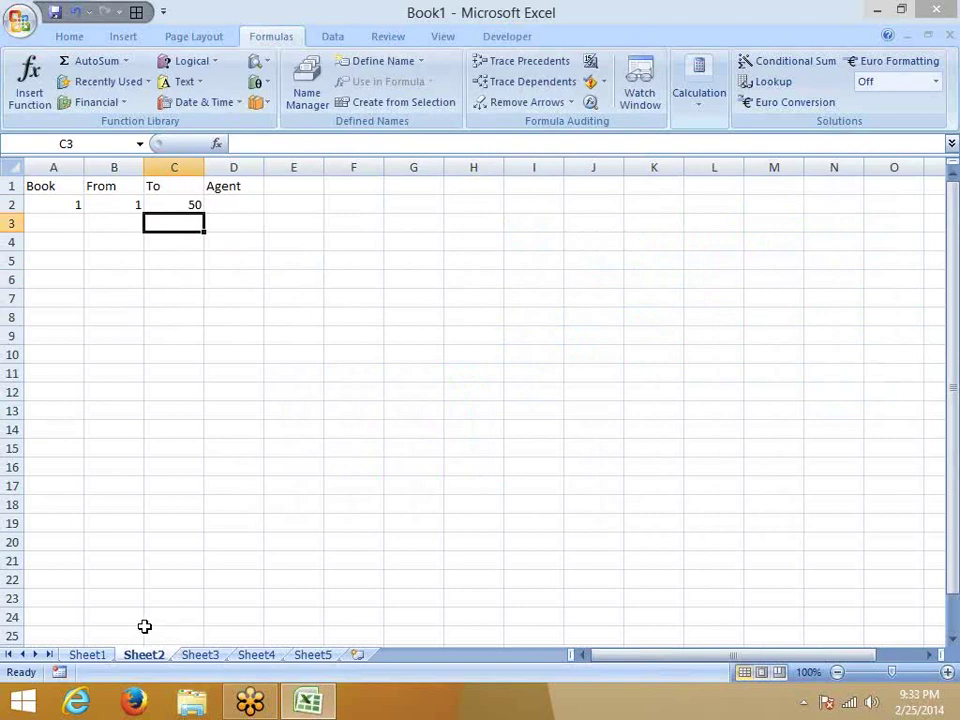
{"action": "left_click", "coordinate": [70, 235]}
{"action": "type", "text": "2"}
{"action": "key", "text": "Tab"}
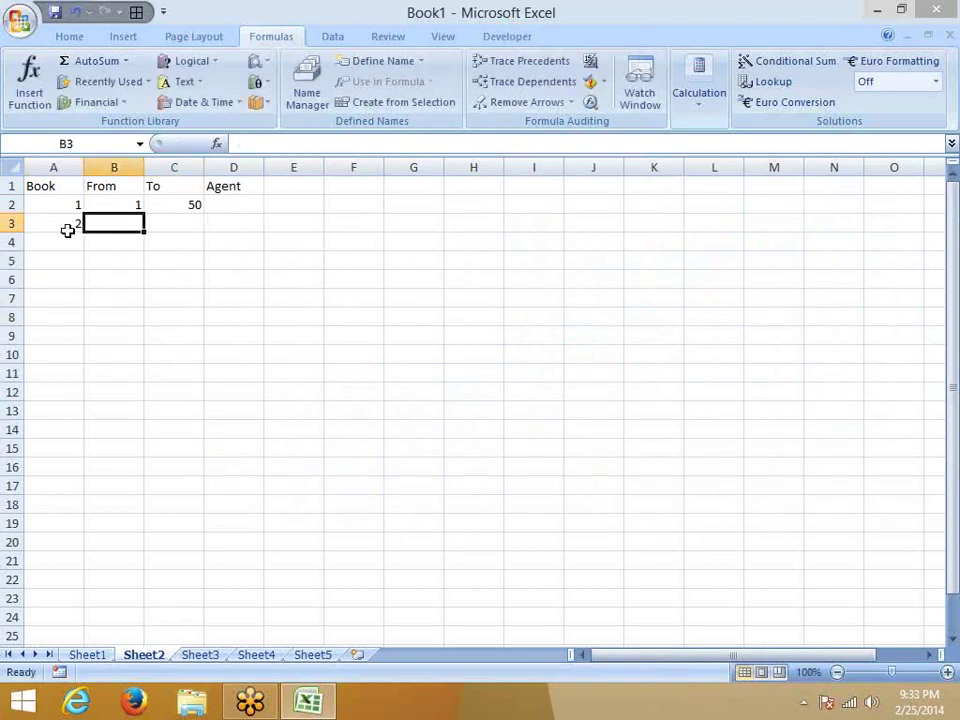
{"action": "type", "text": "51"}
{"action": "key", "text": "Tab"}
{"action": "type", "text": "1"}
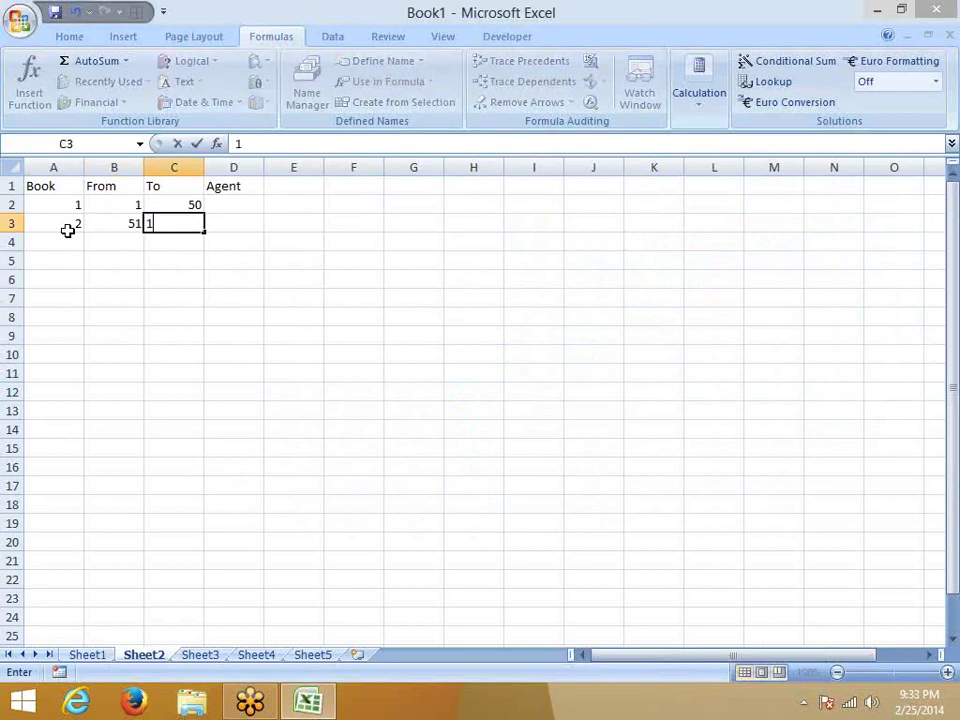
{"action": "type", "text": "00"}
{"action": "key", "text": "Return"}
- Add book 3 with range 101–150 and book 4 with range 151–200
{"action": "left_click", "coordinate": [70, 236]}
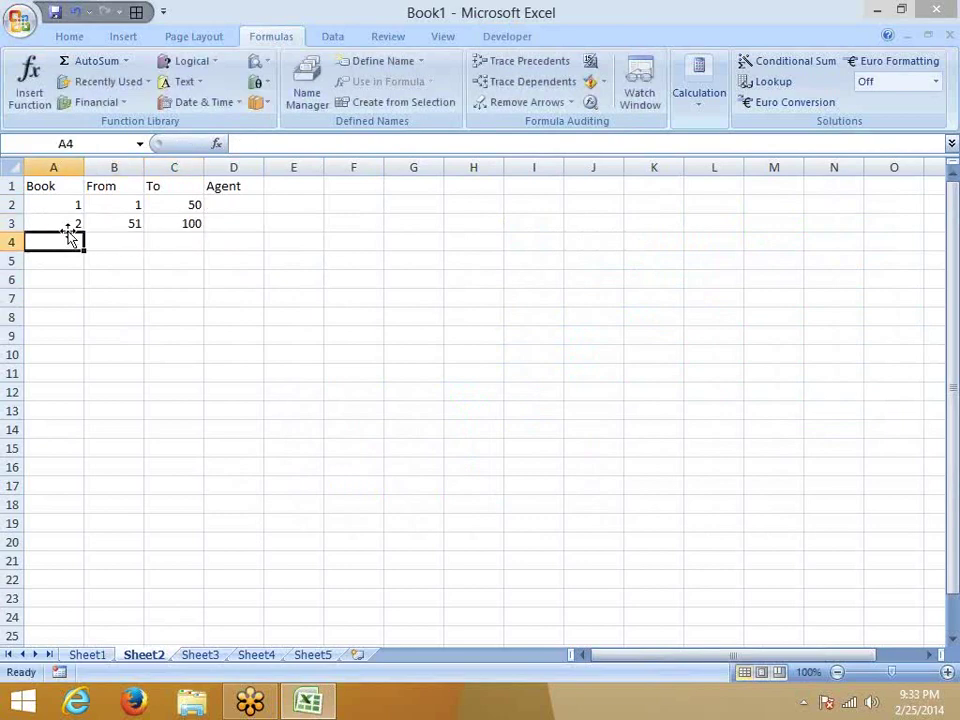
{"action": "type", "text": "3"}
{"action": "key", "text": "Tab"}
{"action": "type", "text": "101"}
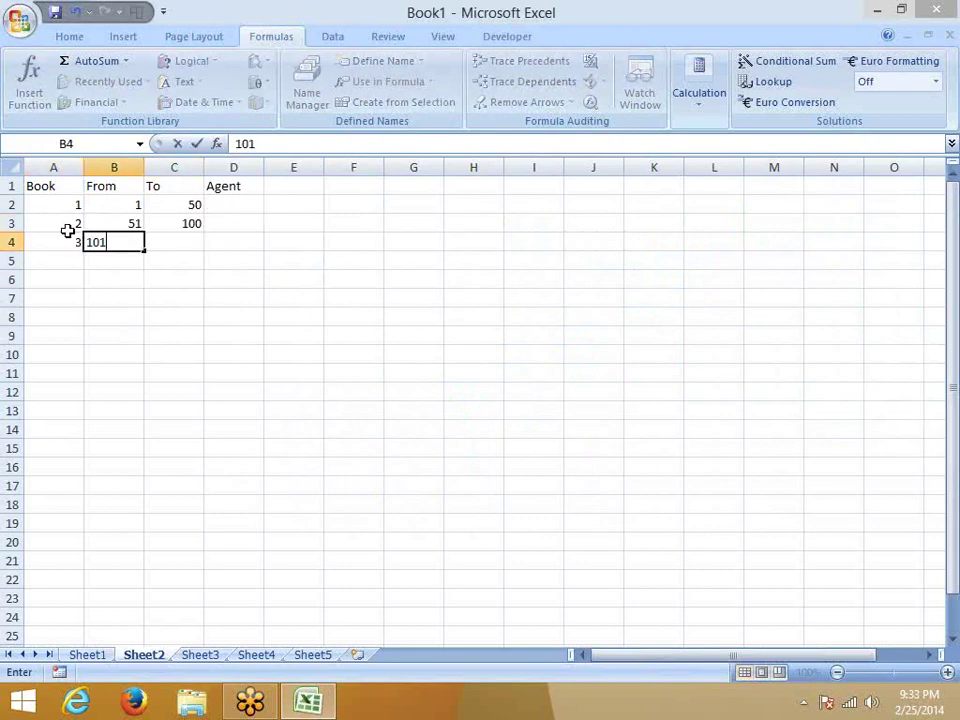
{"action": "key", "text": "Tab"}
{"action": "type", "text": "150"}
{"action": "key", "text": "Return"}
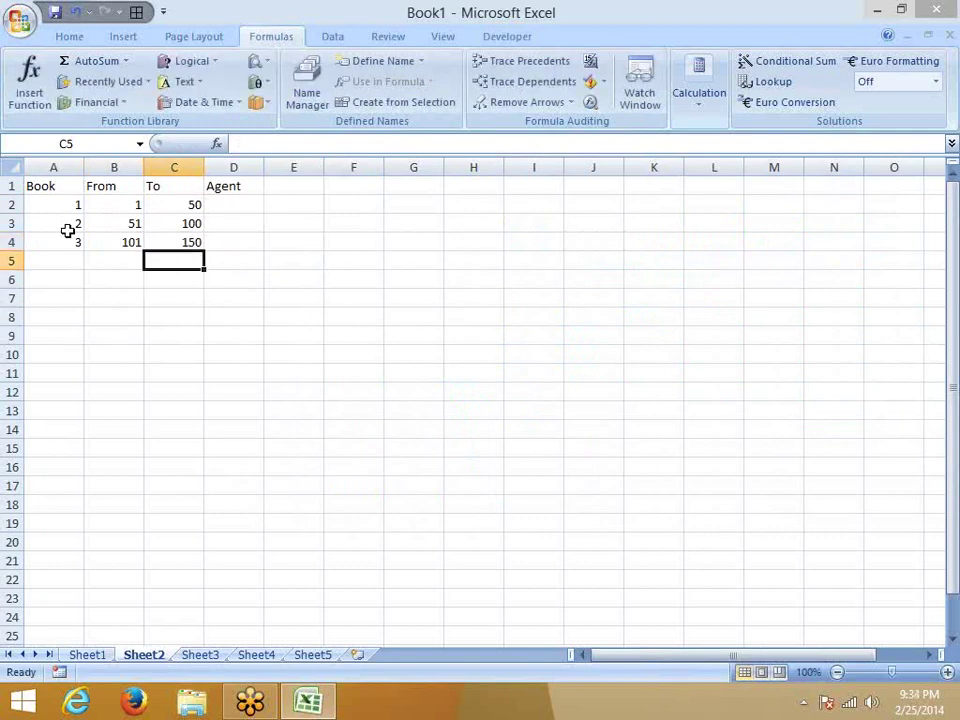
{"action": "key", "text": "Left"}
{"action": "key", "text": "Left"}
{"action": "type", "text": "4"}
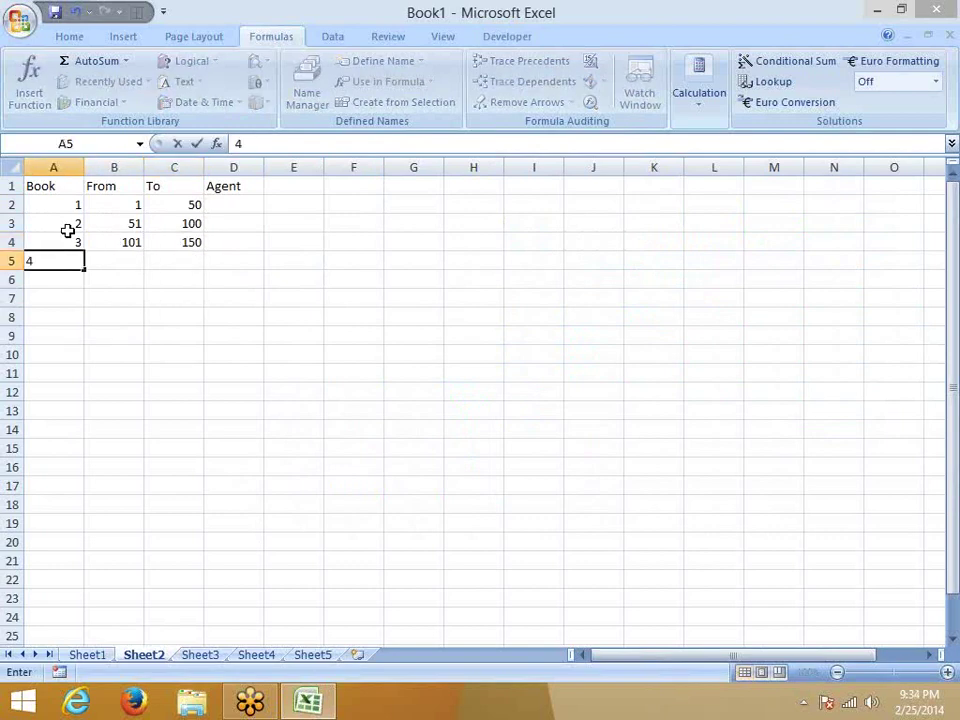
{"action": "key", "text": "Tab"}
{"action": "type", "text": "1"}
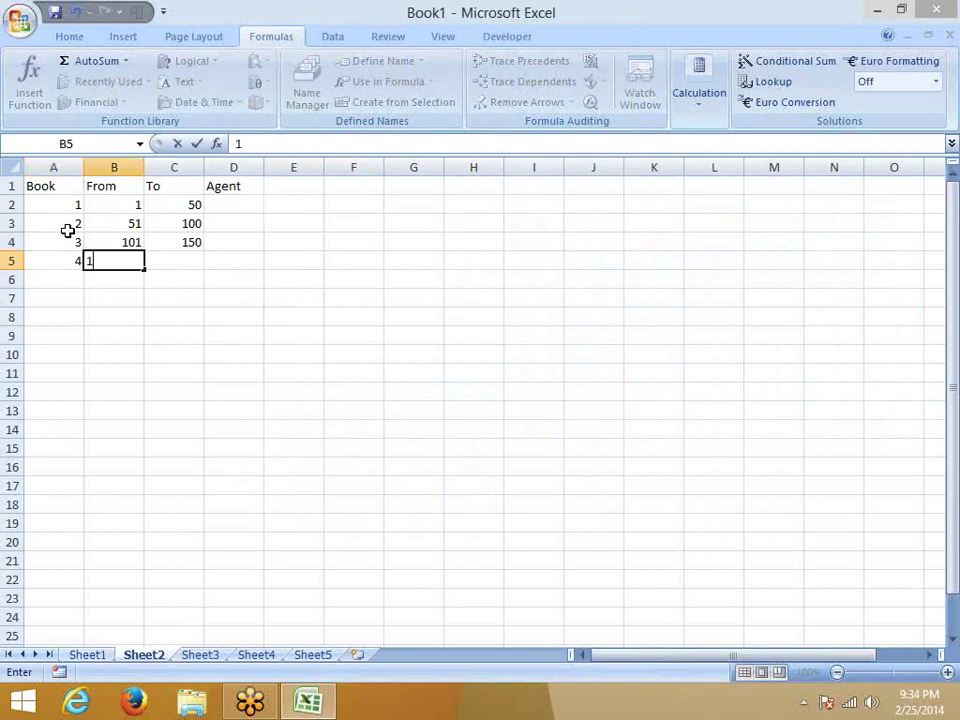
{"action": "type", "text": "51"}
{"action": "key", "text": "Tab"}
{"action": "type", "text": "200"}
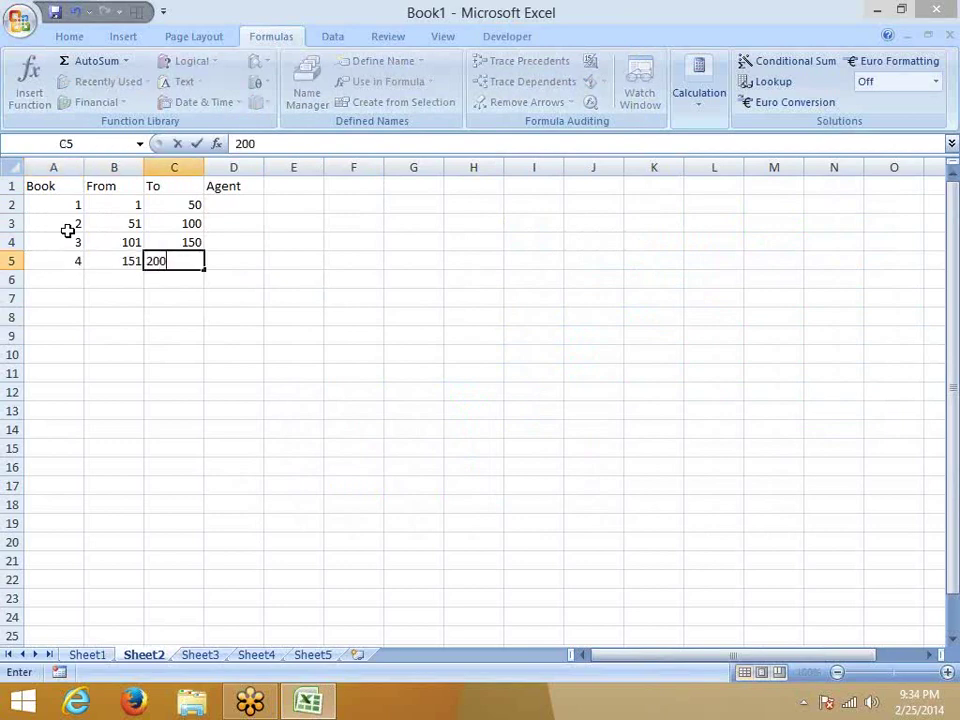
{"action": "key", "text": "Return"}
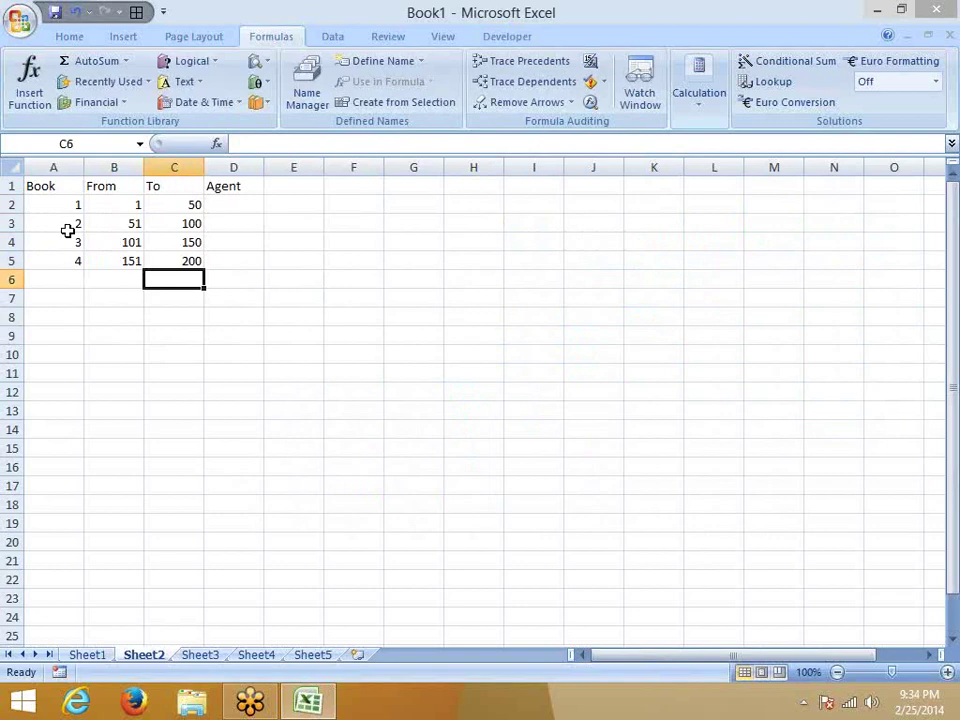
- Type the sample number 79 in F5, beside the table
{"action": "key", "text": "Up"}
{"action": "key", "text": "Right"}
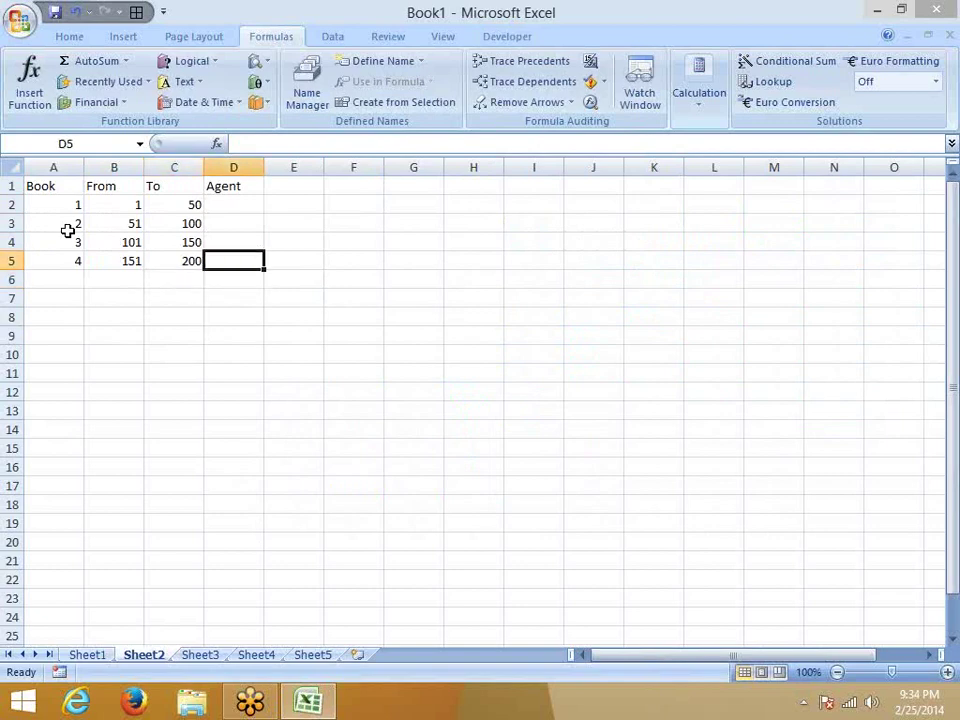
{"action": "key", "text": "Up"}
{"action": "key", "text": "Up"}
{"action": "key", "text": "Up"}
{"action": "key", "text": "Down"}
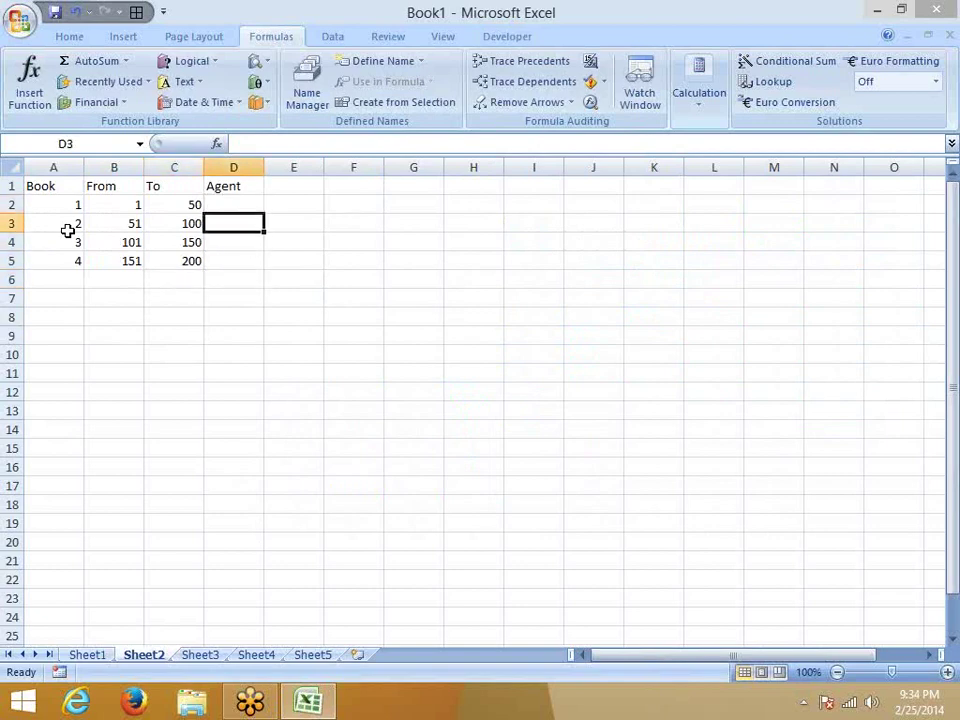
{"action": "key", "text": "Down"}
{"action": "key", "text": "Down"}
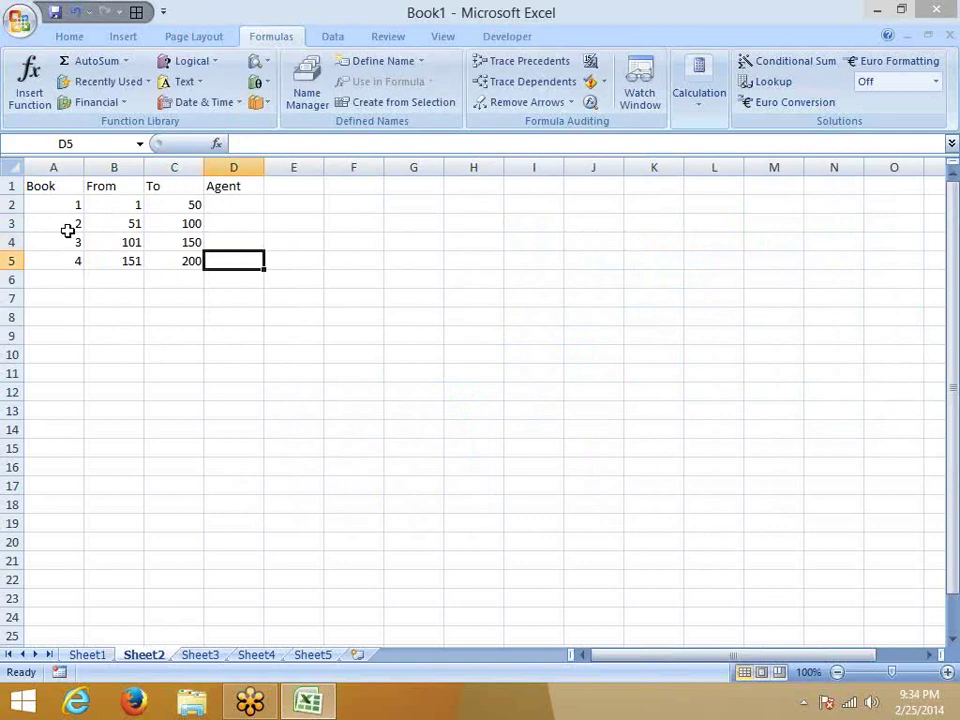
{"action": "key", "text": "Right"}
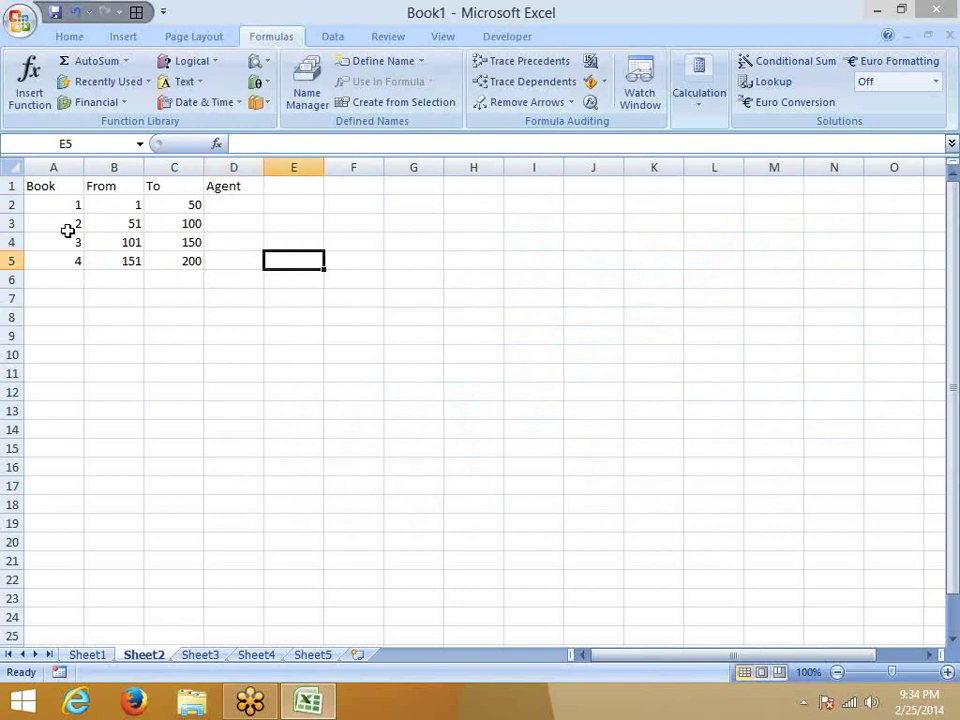
{"action": "key", "text": "Right"}
{"action": "type", "text": "79"}
{"action": "key", "text": "Return"}
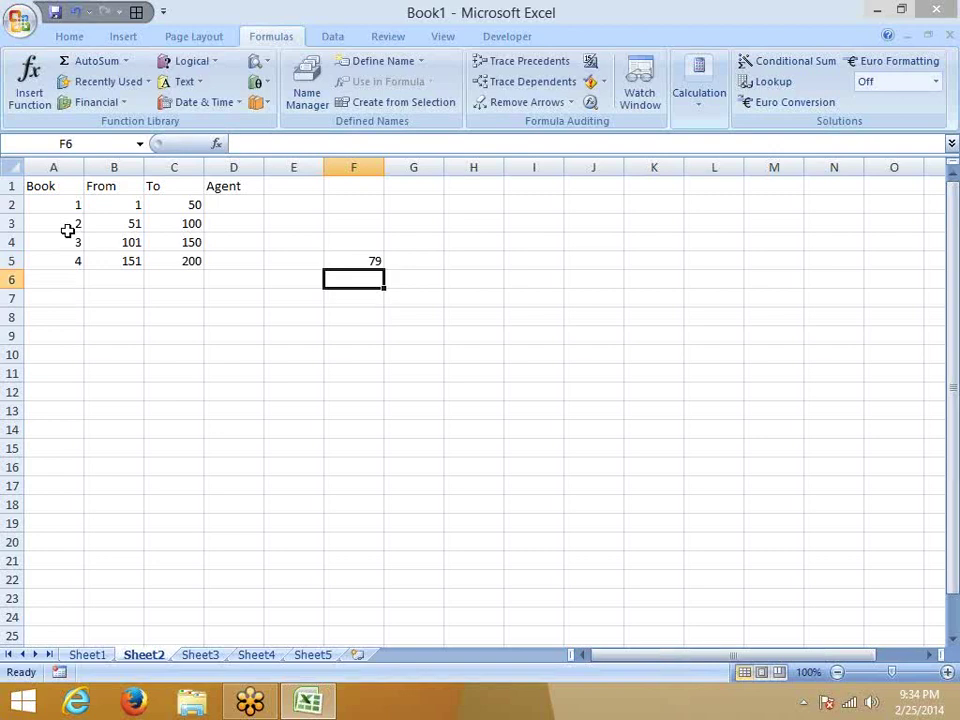
{"action": "key", "text": "Right"}
{"action": "key", "text": "Up"}
{"action": "key", "text": "Left"}
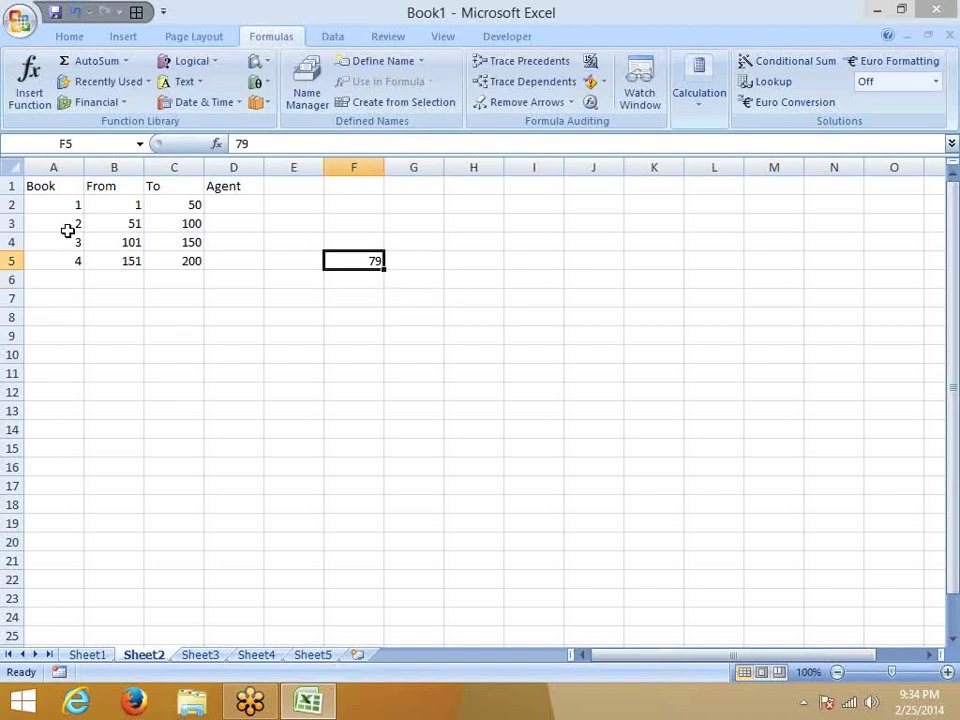
{"action": "key", "text": "Left"}
{"action": "key", "text": "Left"}
{"action": "key", "text": "Left"}
{"action": "key", "text": "Up"}
{"action": "key", "text": "Up"}
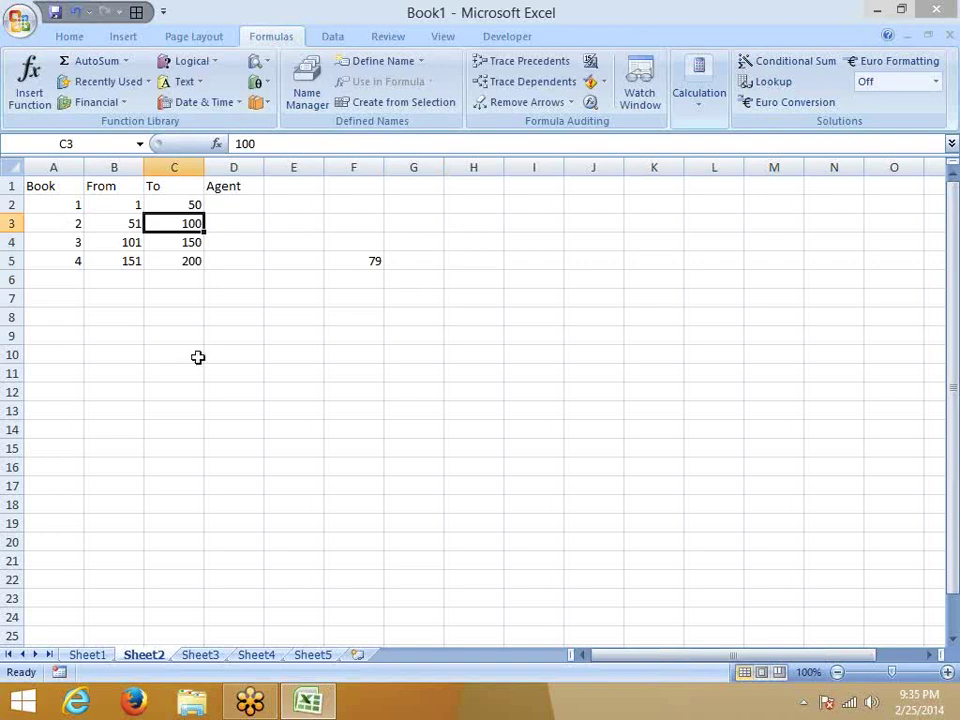
{"action": "left_click", "coordinate": [389, 261]}
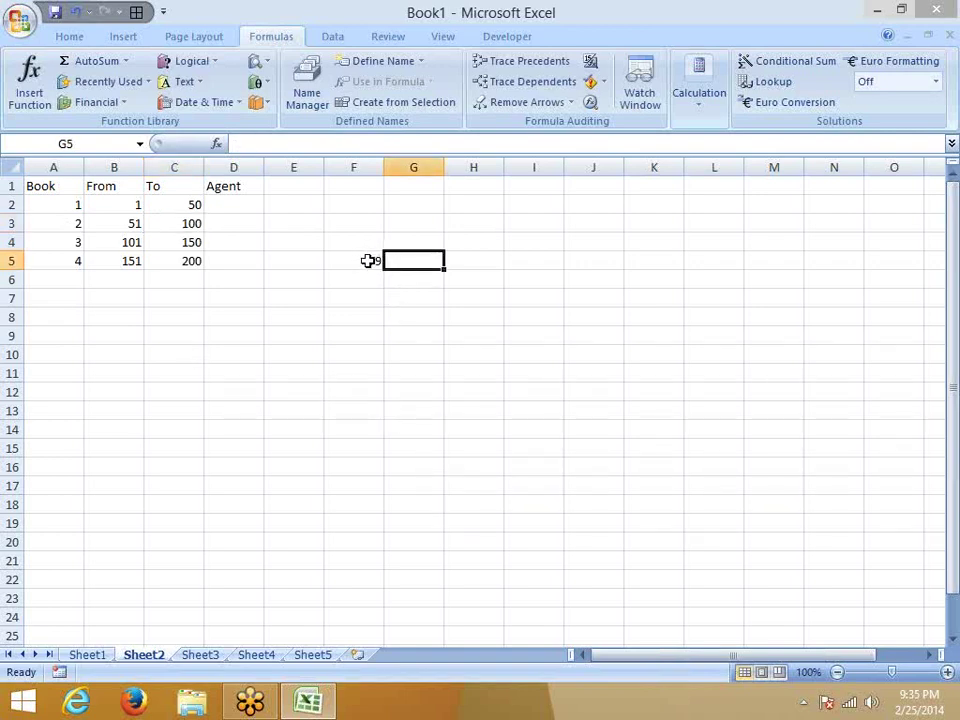
{"action": "left_click", "coordinate": [76, 224]}
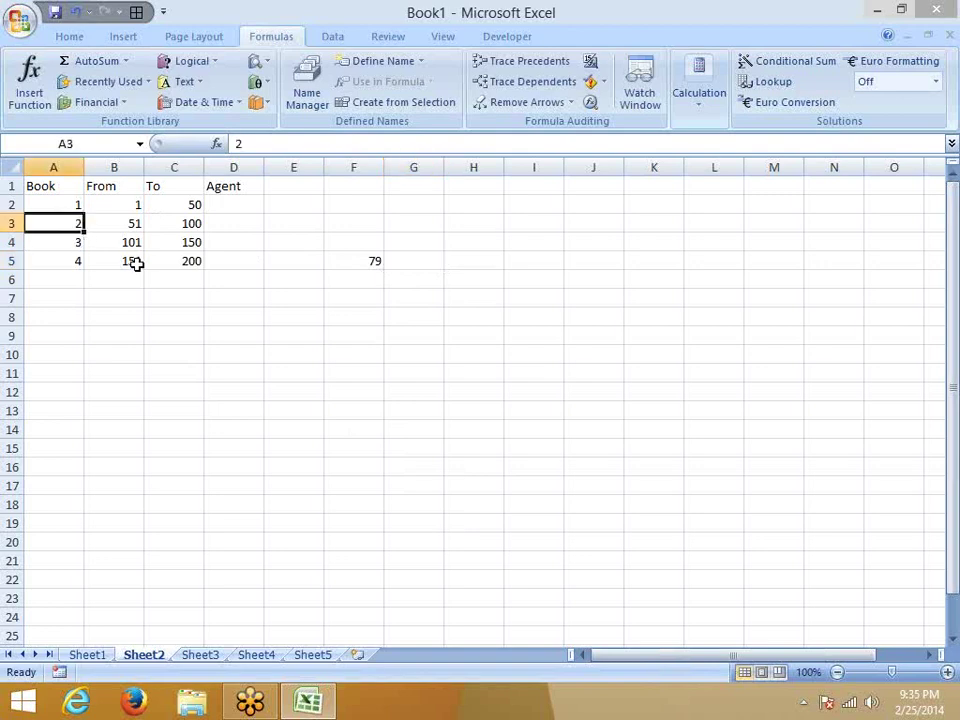
{"action": "left_click", "coordinate": [413, 261]}
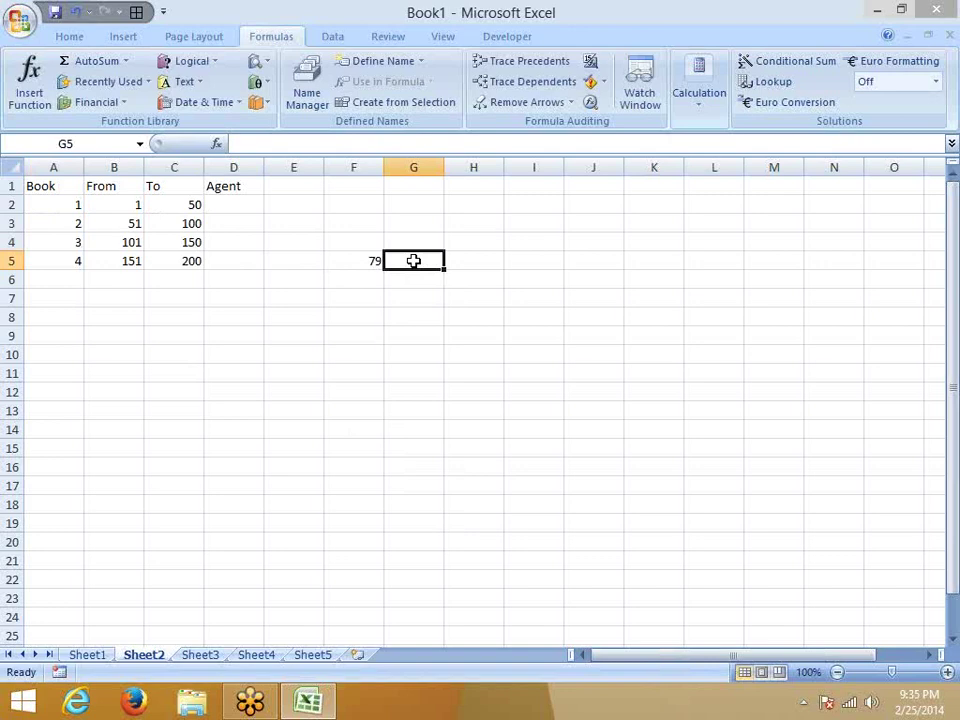
- Enter =F5/50 in G5, giving 1.58
{"action": "type", "text": "="}
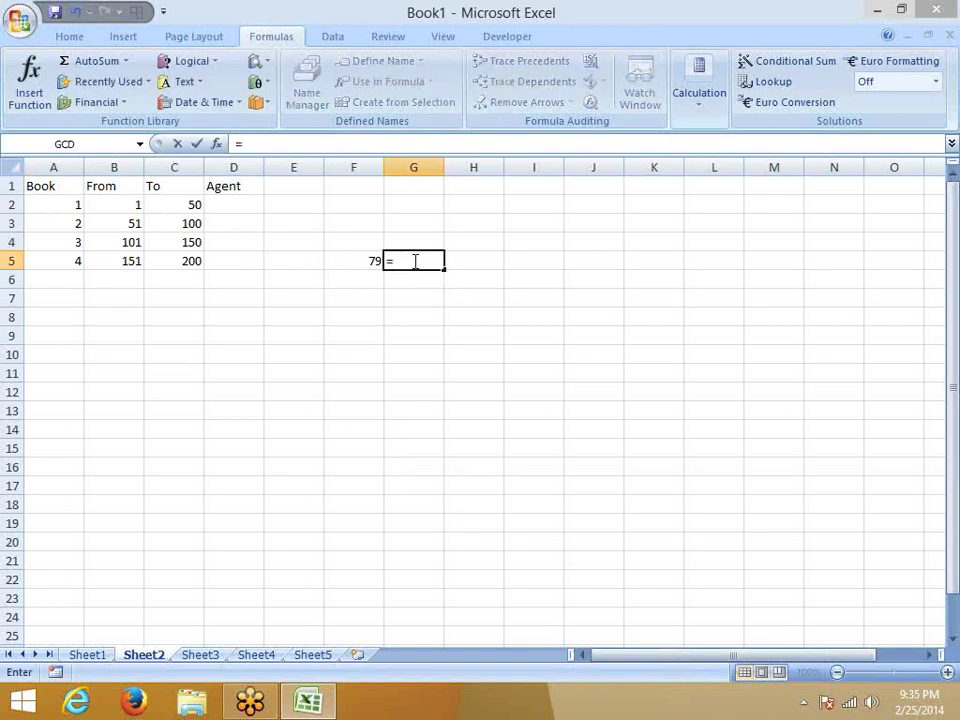
{"action": "key", "text": "Left"}
{"action": "type", "text": "/5"}
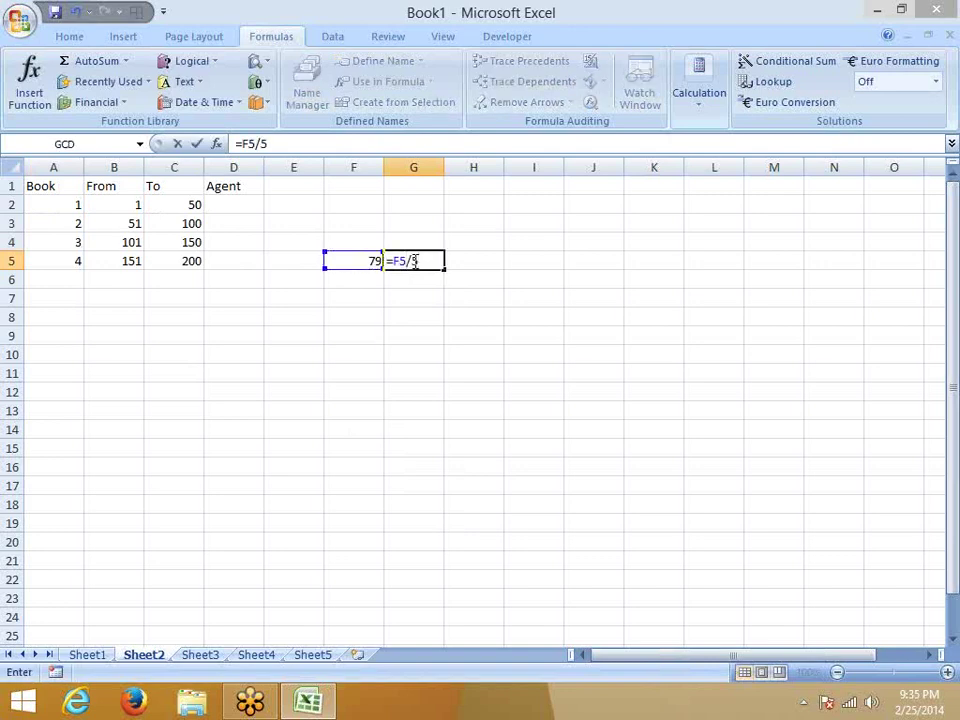
{"action": "type", "text": "0"}
{"action": "key", "text": "Return"}
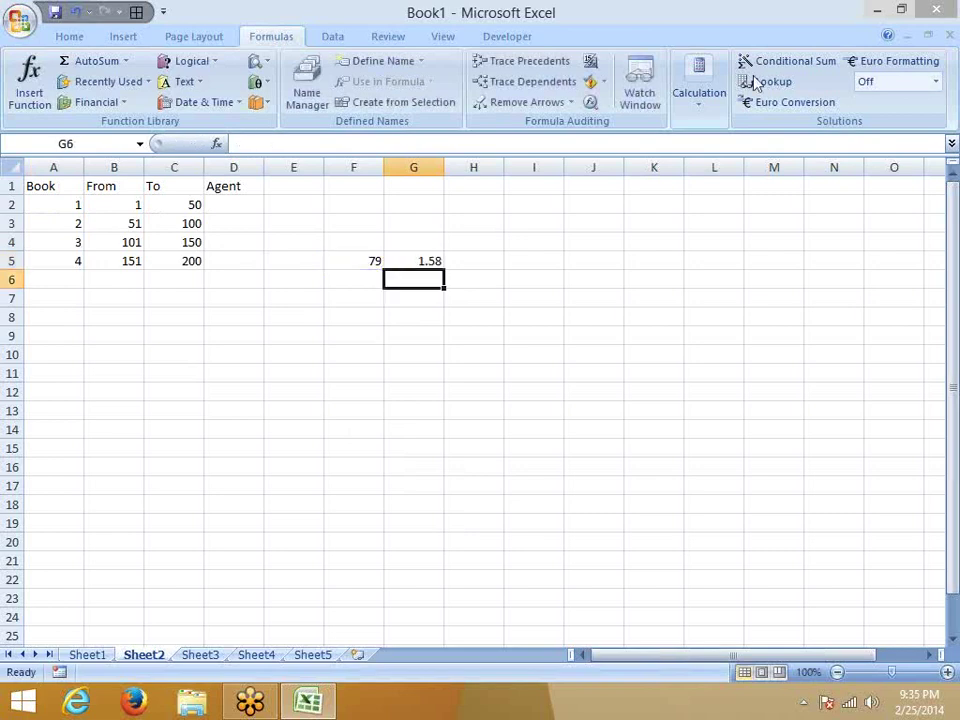
{"action": "key", "text": "Up"}
- Round G5 up in H5 with =ROUNDUP(G5,0), returning book number 2
{"action": "key", "text": "Right"}
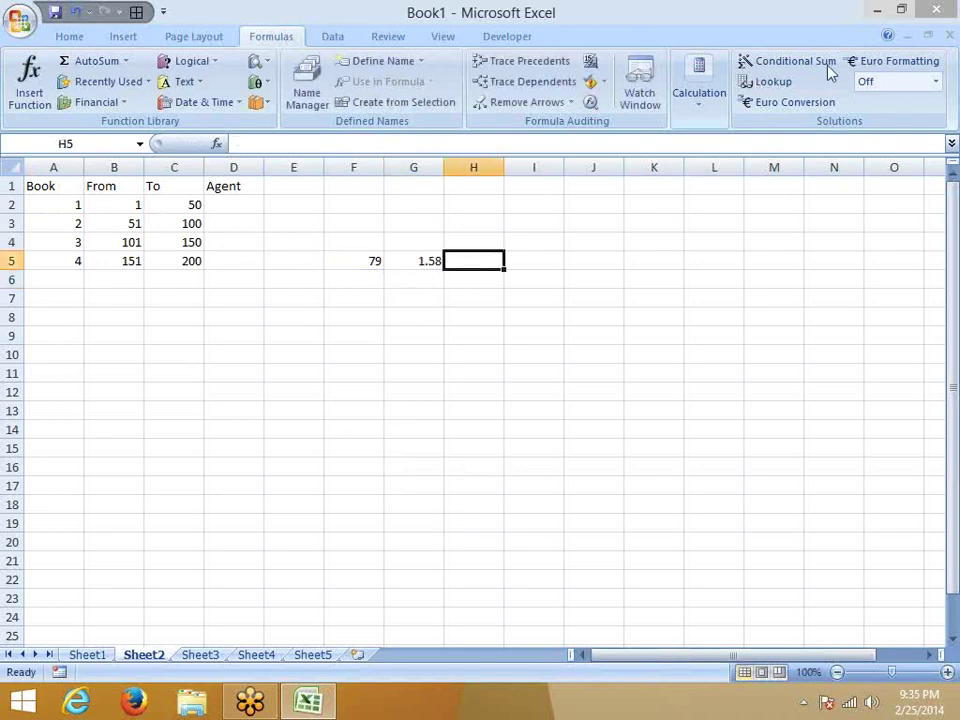
{"action": "type", "text": "="}
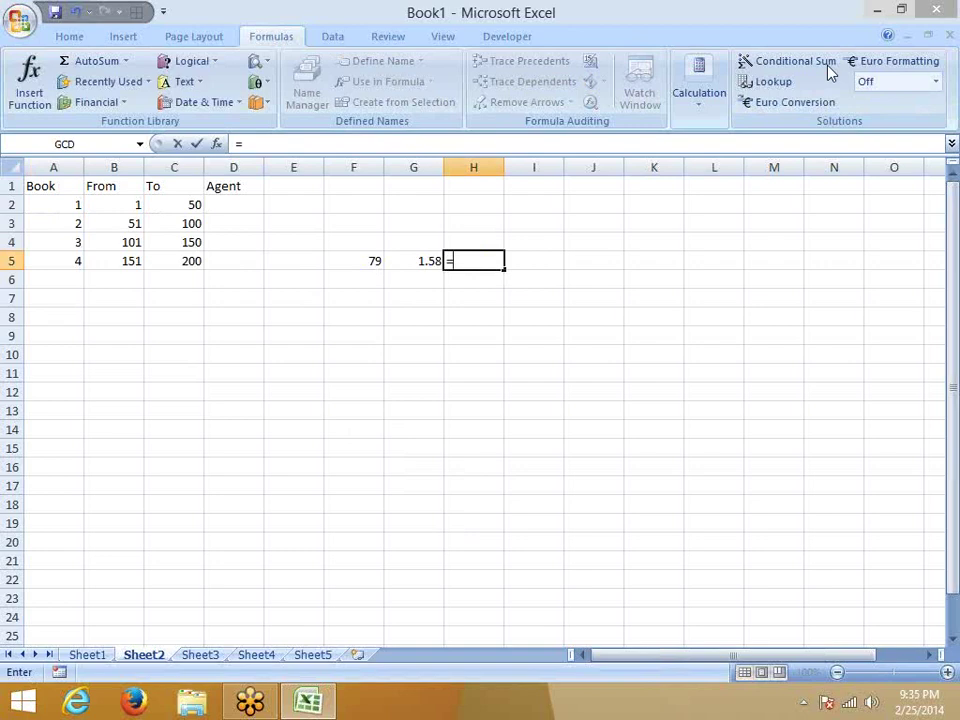
{"action": "type", "text": "ro"}
{"action": "key", "text": "Down"}
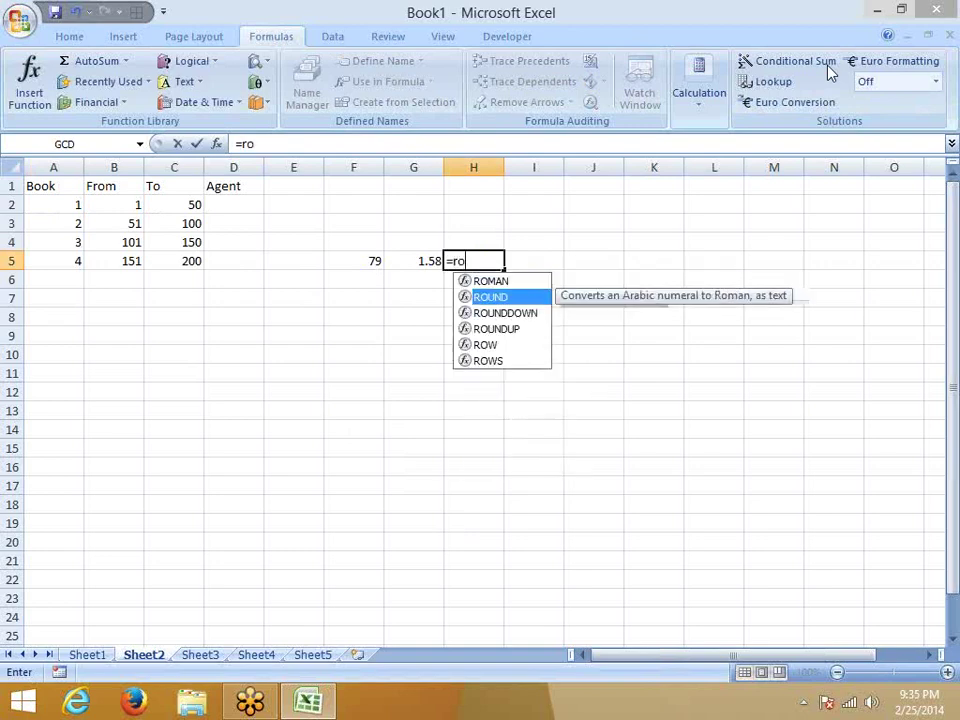
{"action": "key", "text": "Down"}
{"action": "key", "text": "Down"}
{"action": "key", "text": "Tab"}
{"action": "key", "text": "Left"}
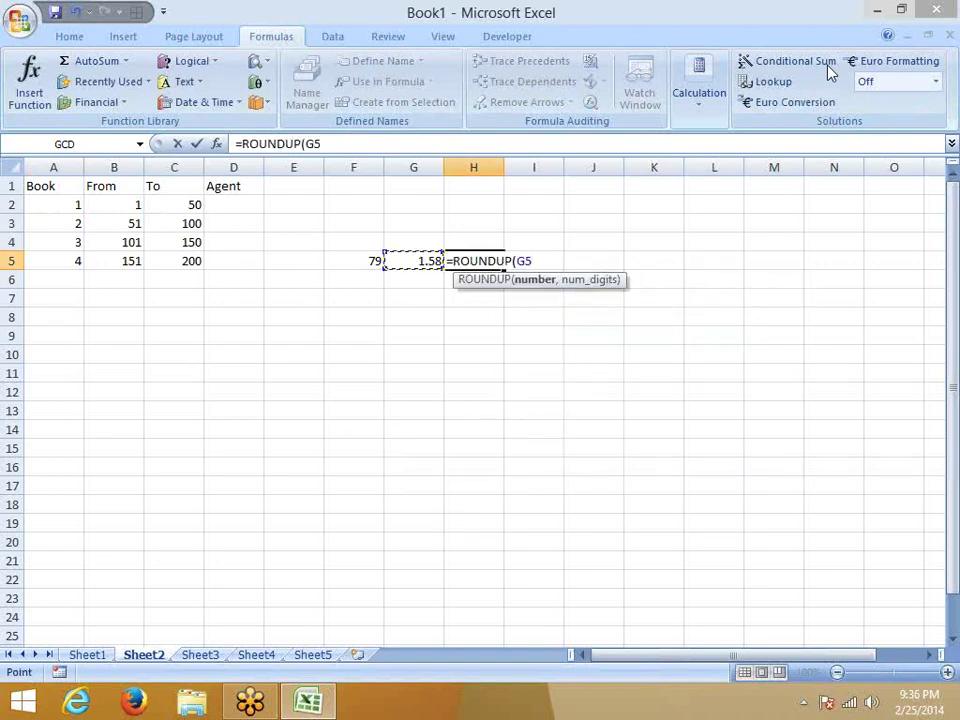
{"action": "type", "text": ",0"}
{"action": "key", "text": "Return"}
{"action": "key", "text": "Up"}
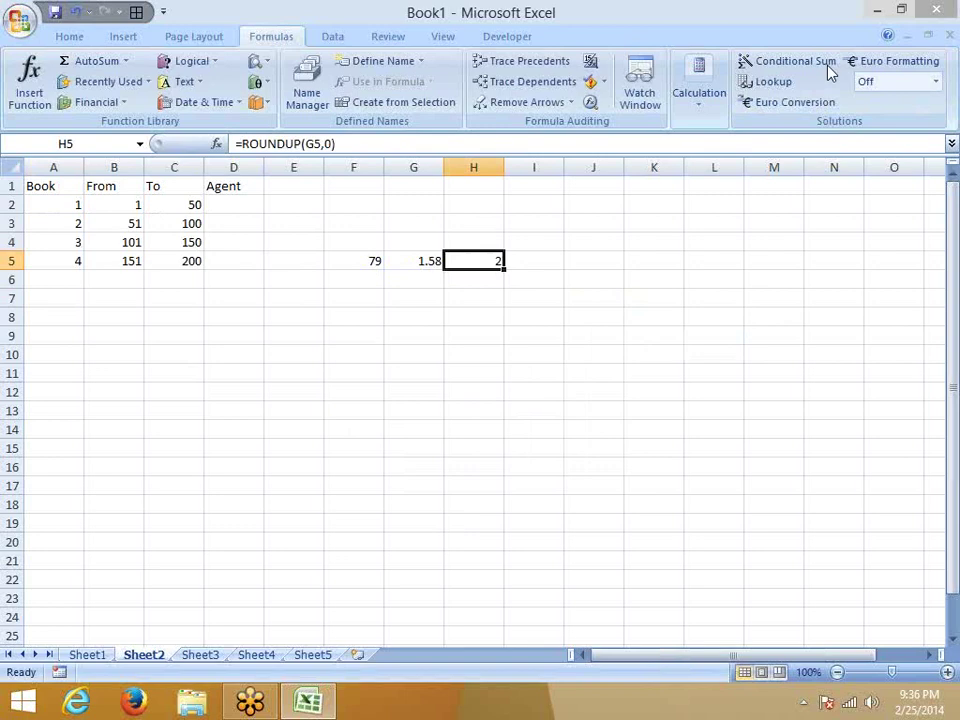
{"action": "key", "text": "Left"}
{"action": "key", "text": "Left"}
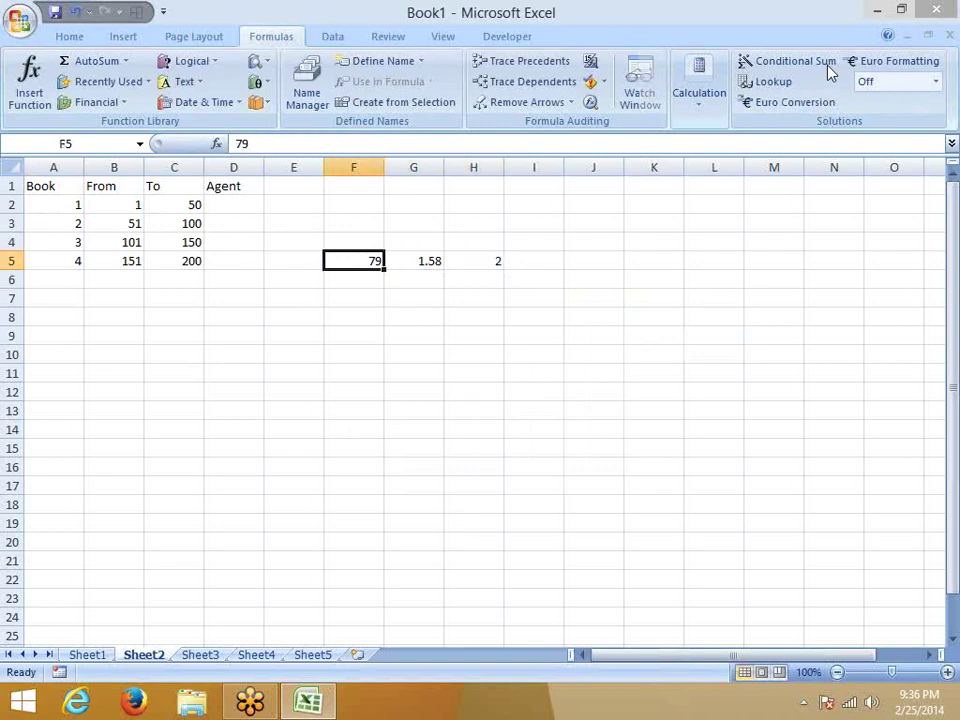
- Enter 179 in F5 so G5 and H5 update to 3.58 and 4
{"action": "type", "text": "179"}
{"action": "key", "text": "Return"}
{"action": "key", "text": "Up"}
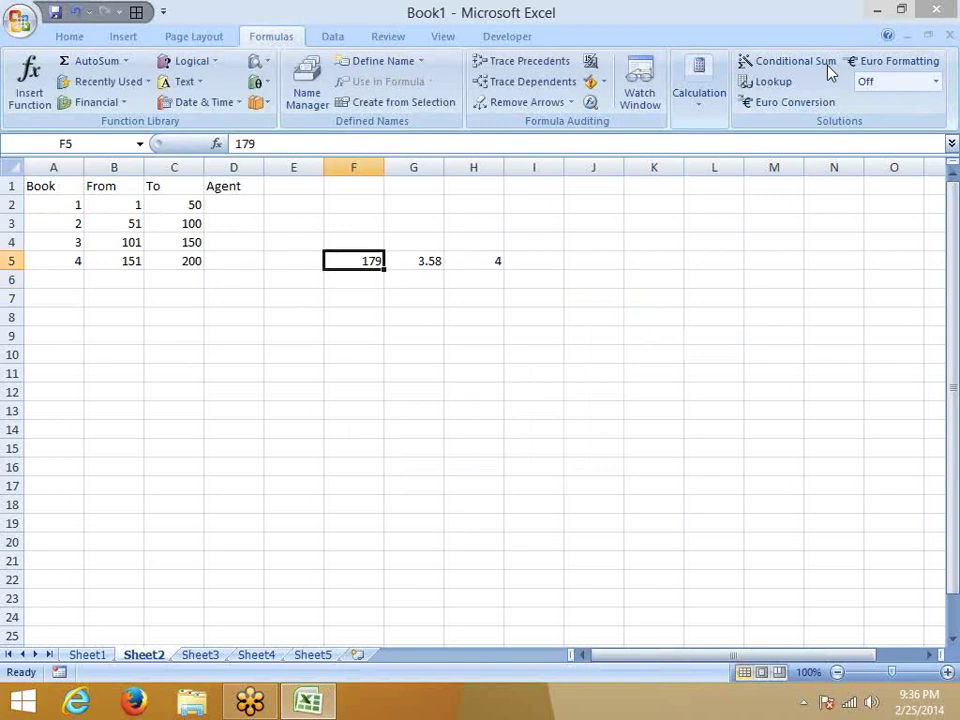
{"action": "key", "text": "Right"}
- Highlight book 4's 151–200 range and check the G5 and H5 formulas
{"action": "left_click_drag", "start_coordinate": [101, 263], "coordinate": [174, 260]}
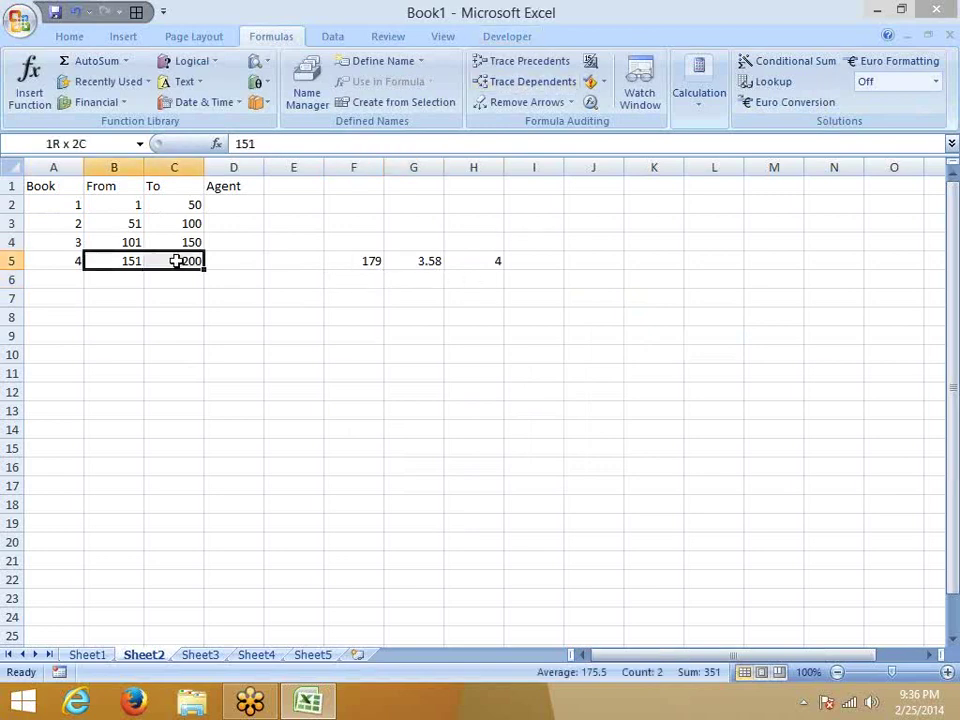
{"action": "left_click", "coordinate": [432, 260]}
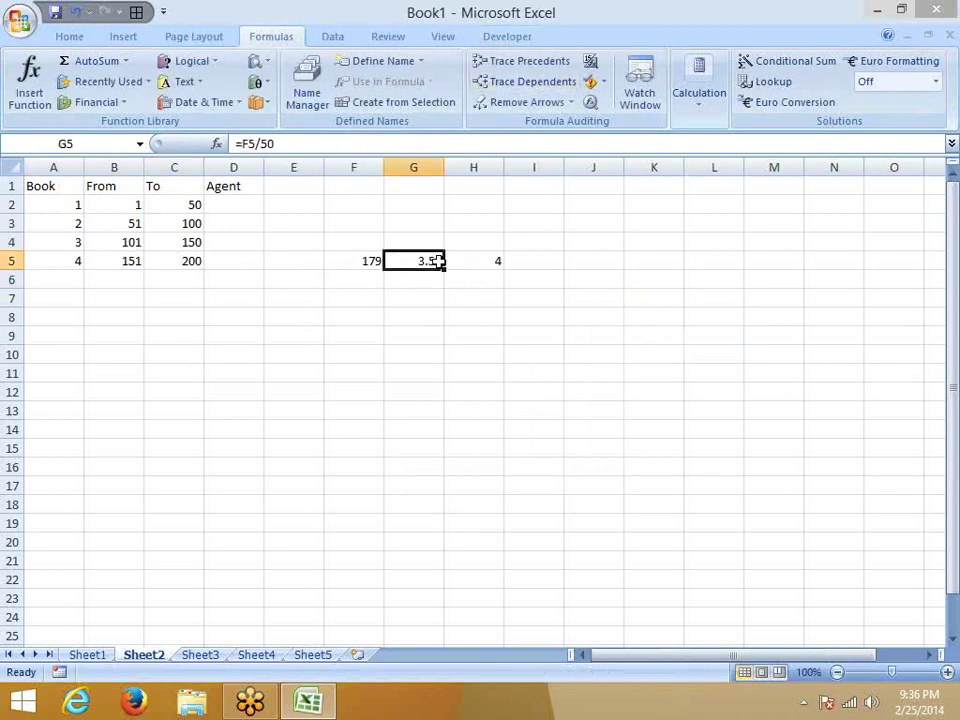
{"action": "left_click", "coordinate": [458, 264]}
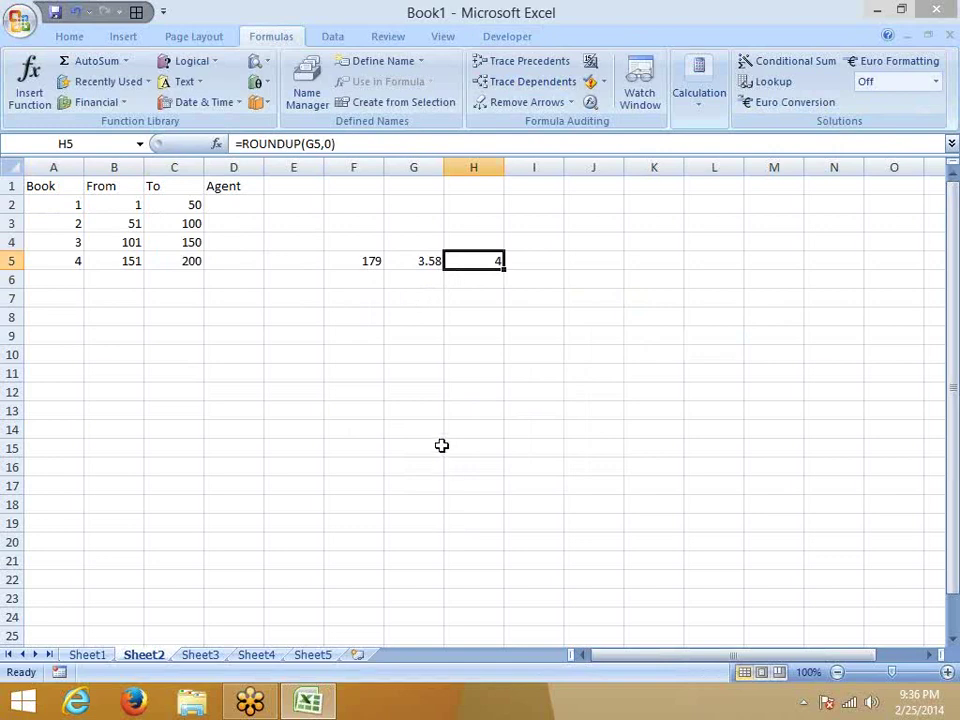
{"action": "left_click", "coordinate": [413, 373]}
{"action": "left_click", "coordinate": [368, 263]}
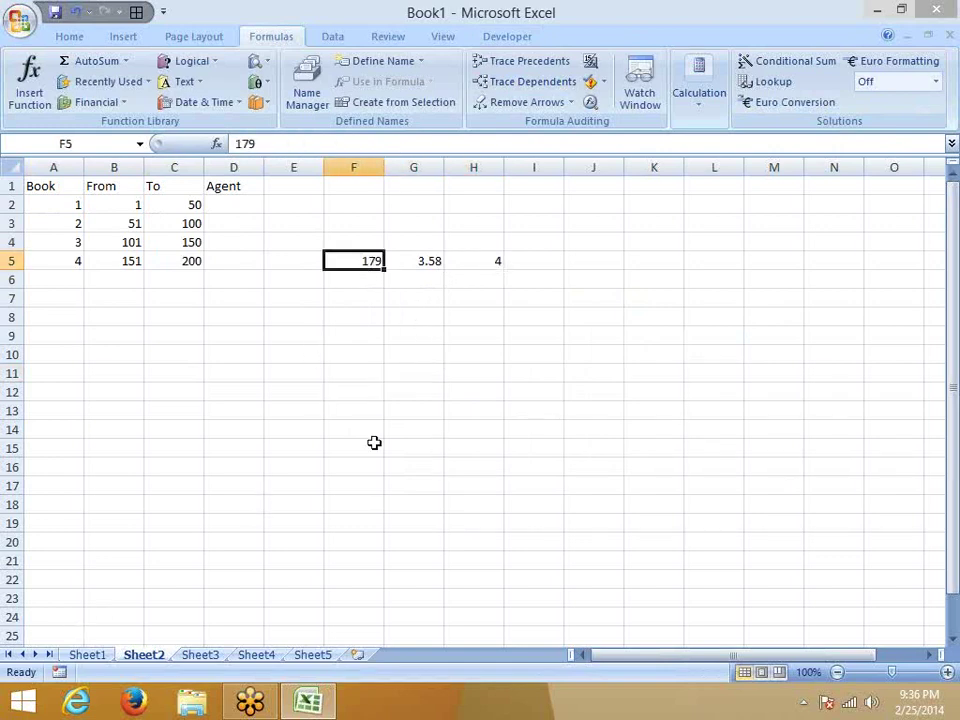
- Highlight each book's From–To range, recheck G5 and H5, and select E8
{"action": "left_click_drag", "start_coordinate": [116, 258], "coordinate": [175, 261]}
{"action": "left_click_drag", "start_coordinate": [104, 322], "coordinate": [174, 318]}
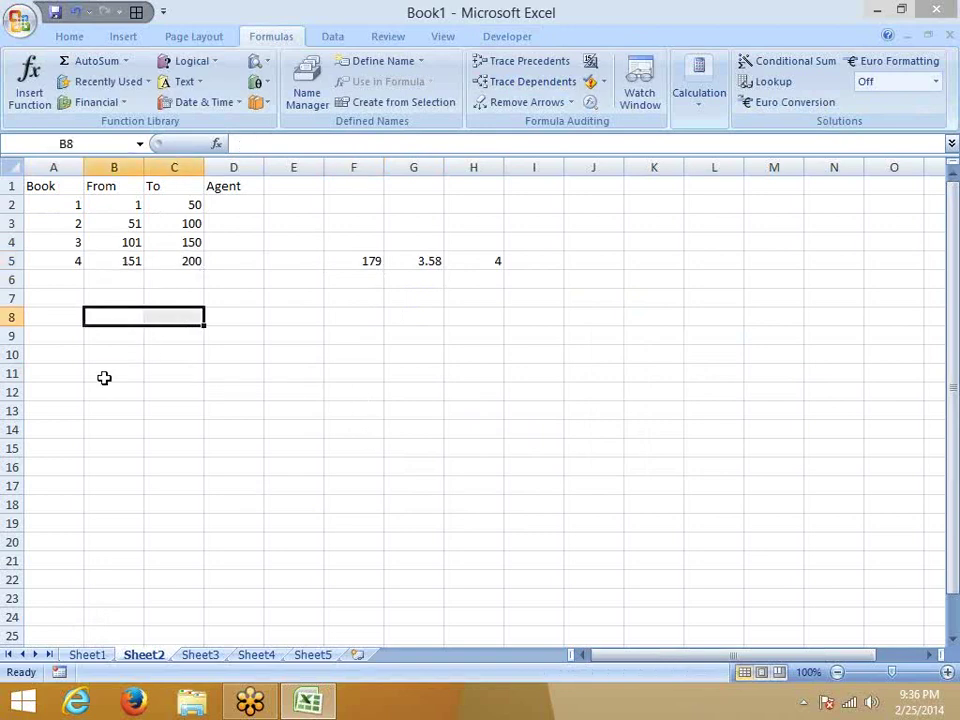
{"action": "left_click_drag", "start_coordinate": [110, 373], "coordinate": [174, 373]}
{"action": "left_click_drag", "start_coordinate": [110, 410], "coordinate": [190, 412]}
{"action": "mouse_move", "coordinate": [110, 467]}
{"action": "left_mouse_down"}
{"action": "mouse_move", "coordinate": [165, 470]}
{"action": "mouse_move", "coordinate": [169, 506]}
{"action": "left_mouse_up"}
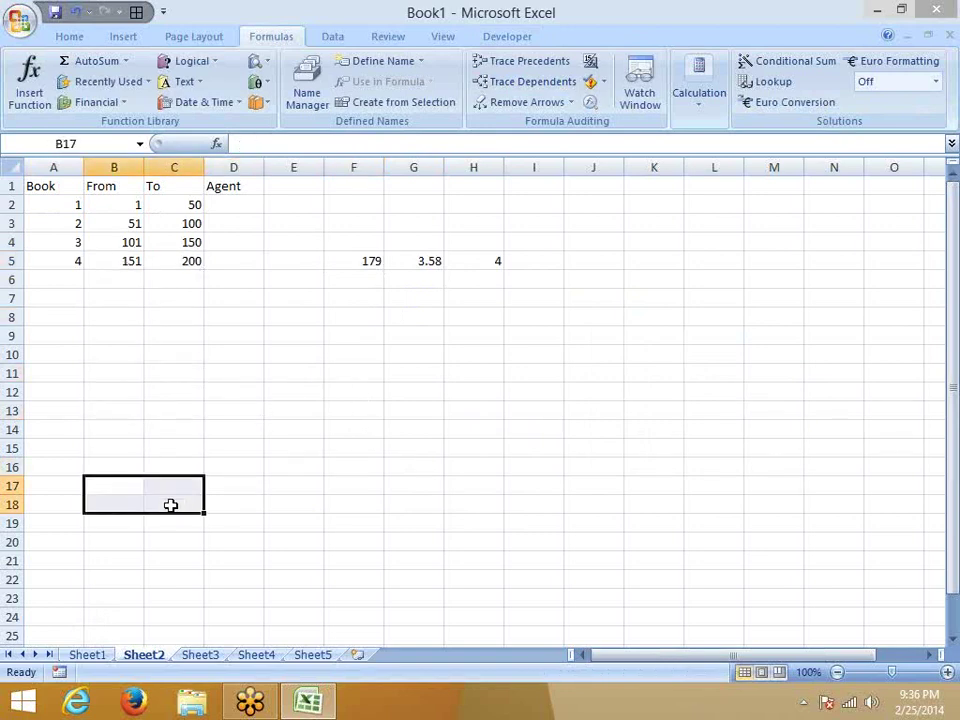
{"action": "left_click_drag", "start_coordinate": [112, 542], "coordinate": [159, 542]}
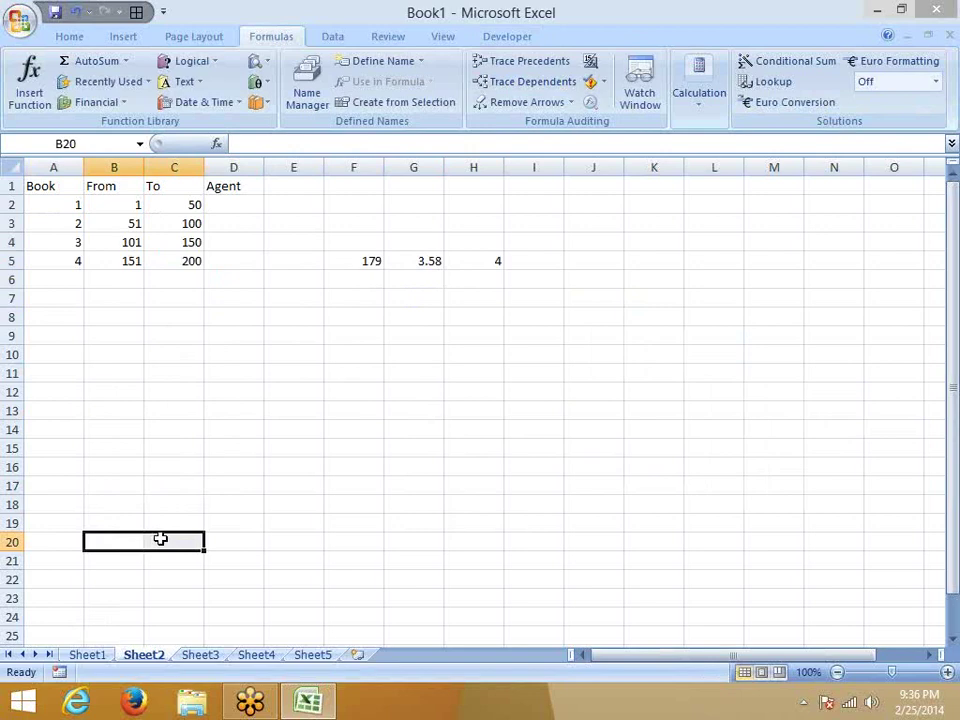
{"action": "left_click", "coordinate": [426, 261]}
{"action": "left_click", "coordinate": [466, 259]}
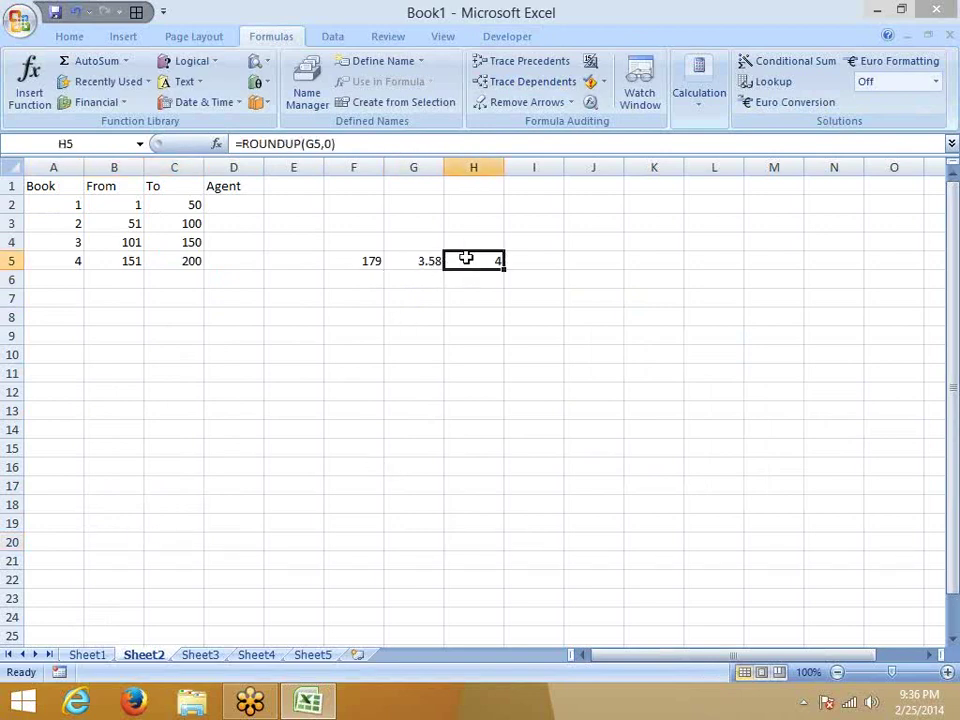
{"action": "left_click", "coordinate": [288, 316]}
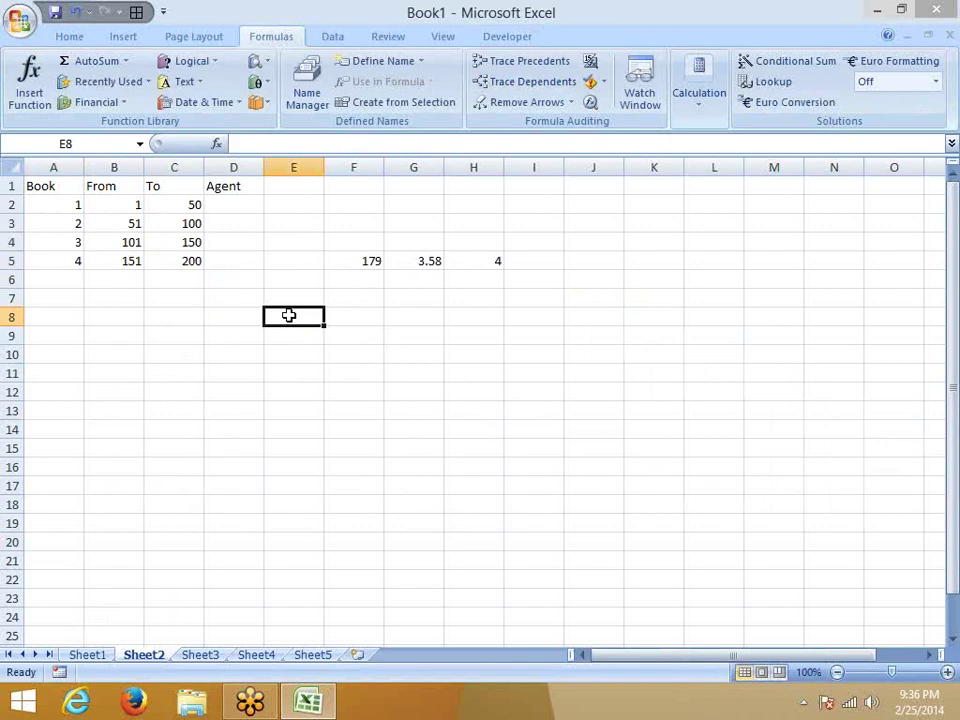
- Enter 51 in E8 and add the headings From and End in F7 and G7
{"action": "type", "text": "51"}
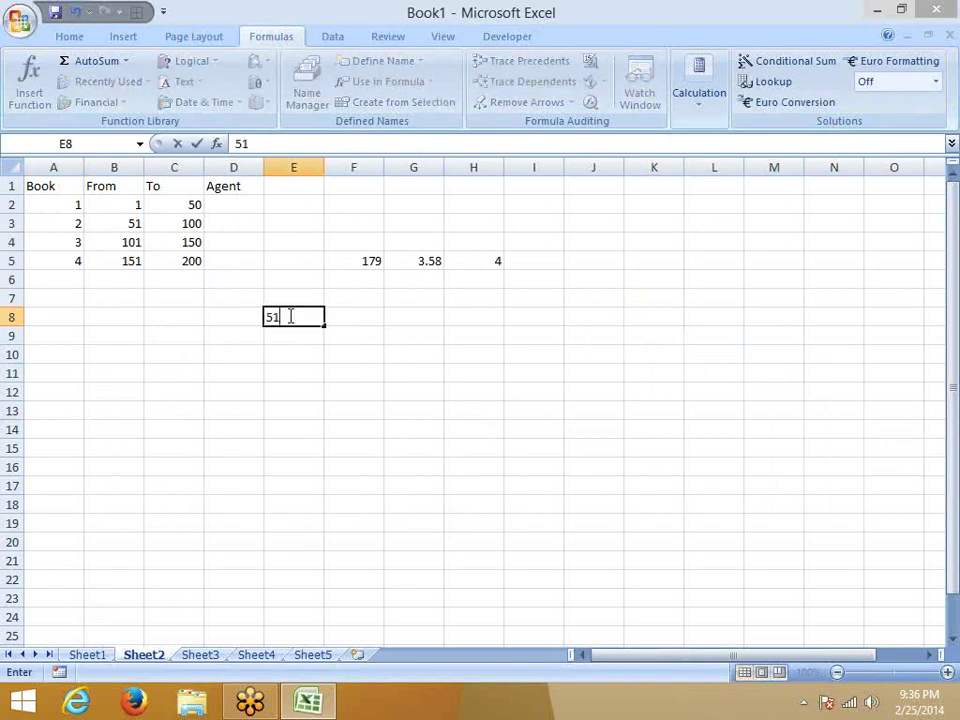
{"action": "key", "text": "Tab"}
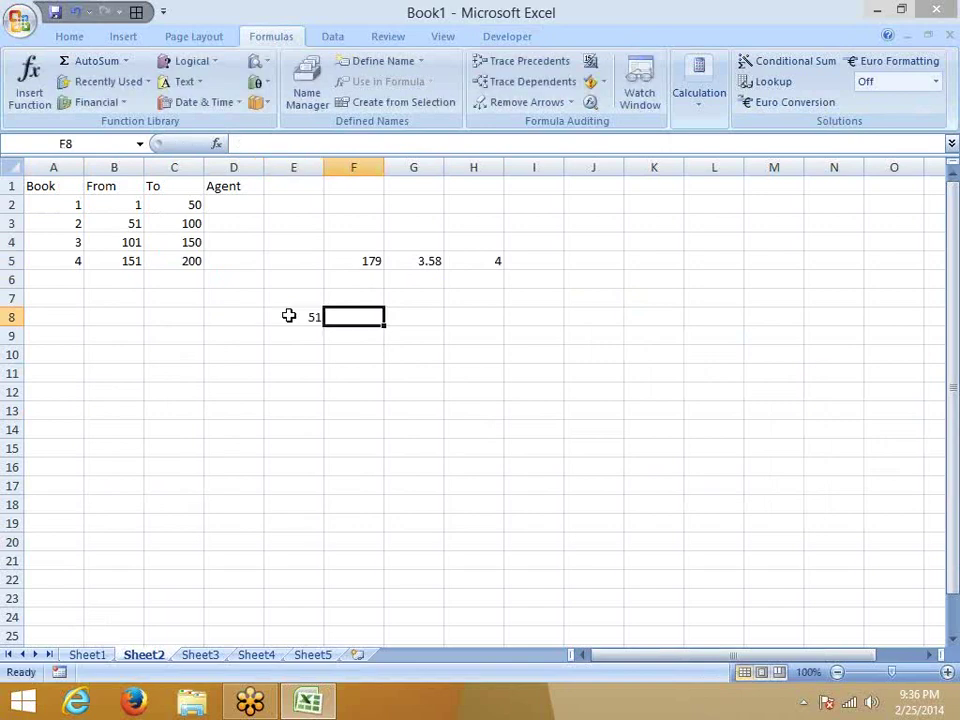
{"action": "key", "text": "Up"}
{"action": "type", "text": "Fr"}
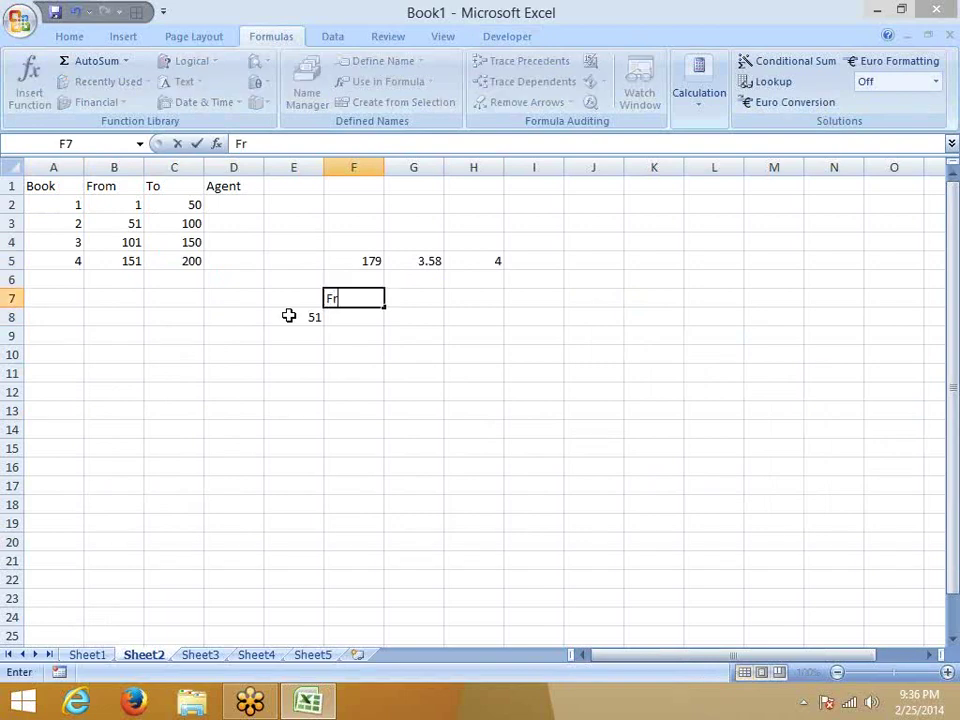
{"action": "type", "text": "om"}
{"action": "key", "text": "Tab"}
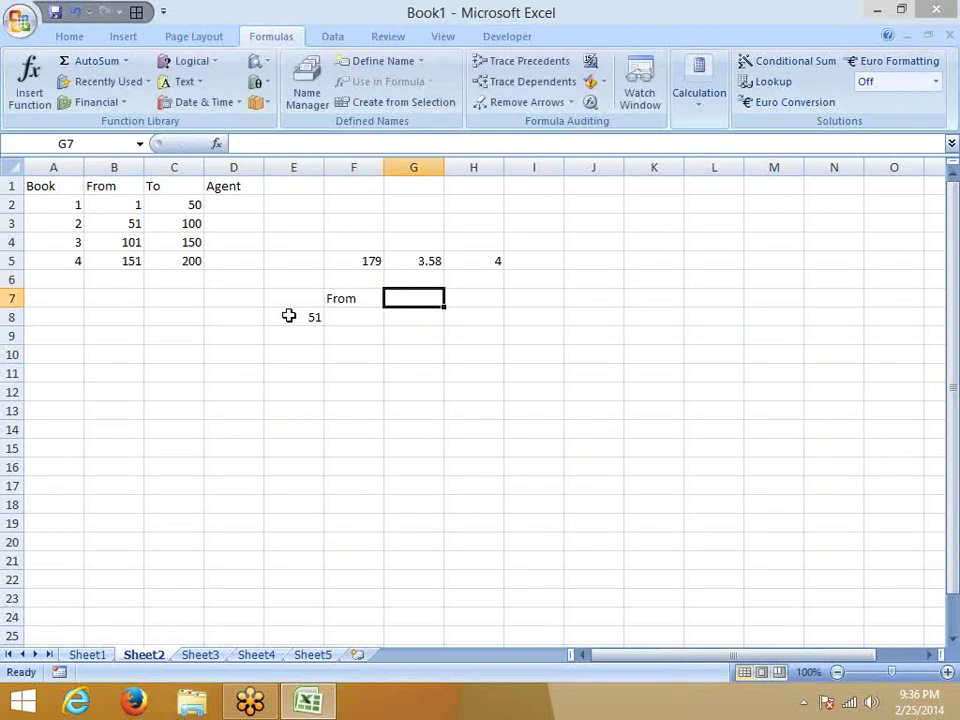
{"action": "type", "text": "S"}
{"action": "key", "text": "BackSpace"}
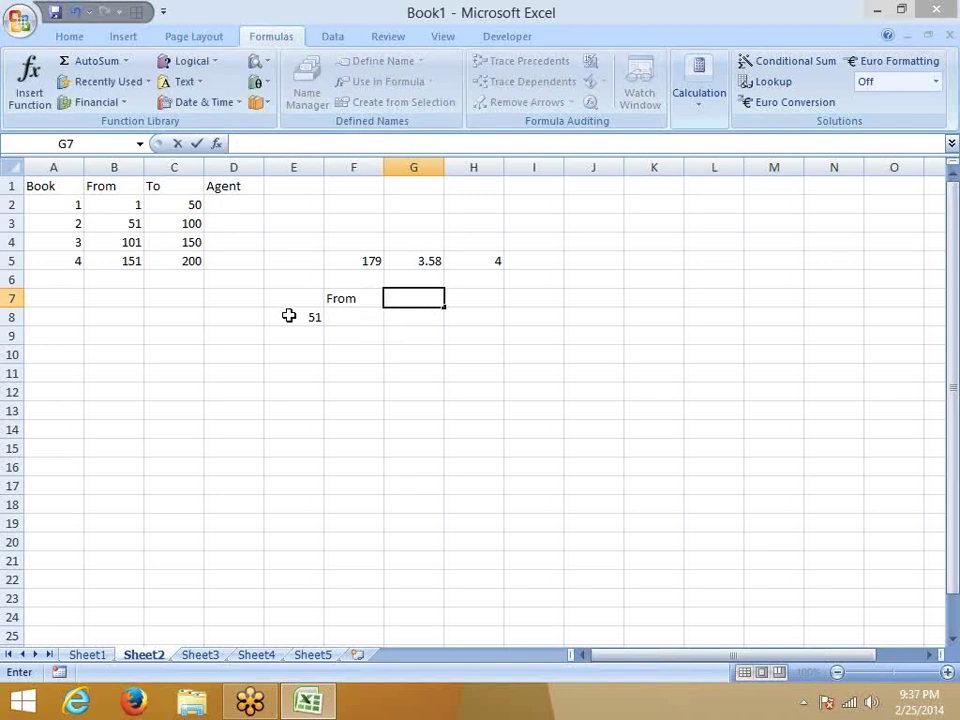
{"action": "type", "text": "End"}
{"action": "key", "text": "Return"}
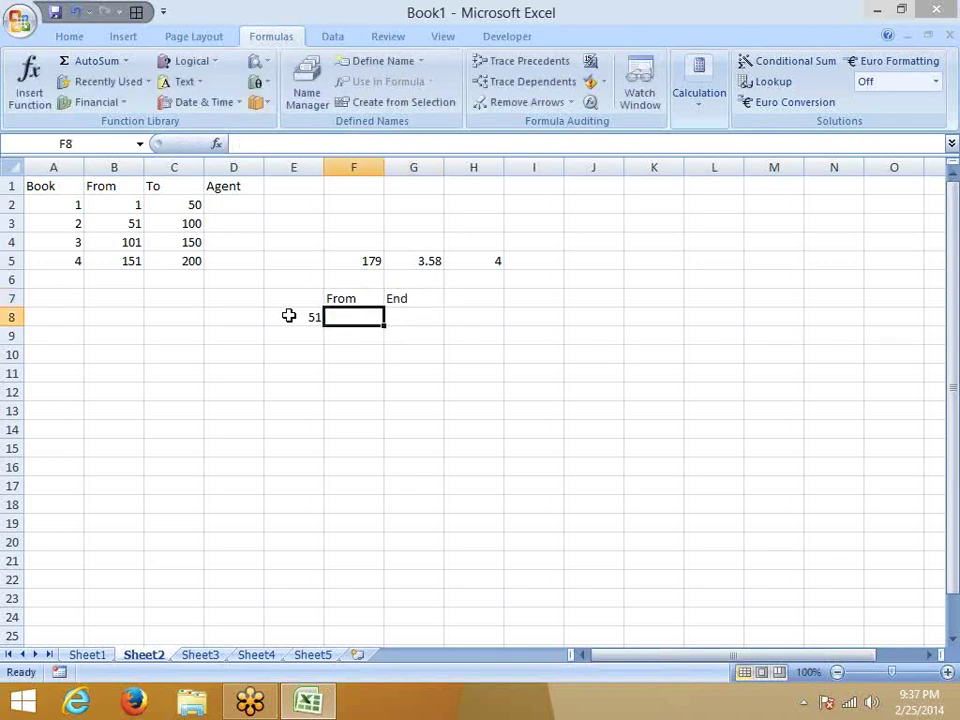
- Enter =E8*50 in F8 to get 2550, then check the division formula in G5
{"action": "type", "text": "="}
{"action": "left_click", "coordinate": [288, 316]}
{"action": "type", "text": "*"}
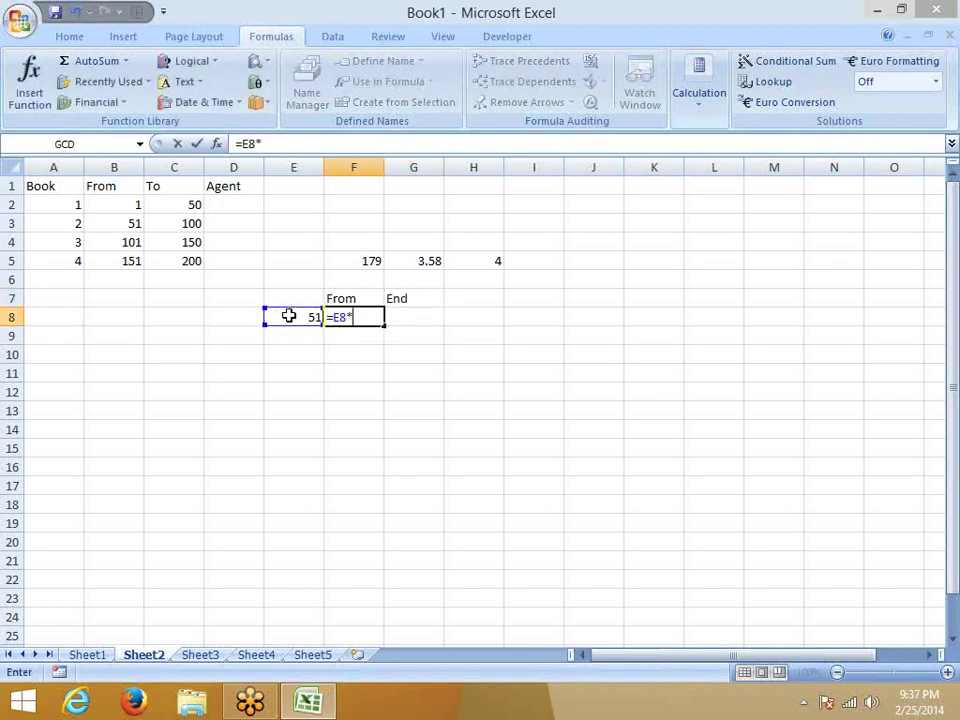
{"action": "type", "text": "50"}
{"action": "key", "text": "Return"}
{"action": "key", "text": "Up"}
{"action": "key", "text": "Up"}
{"action": "key", "text": "Up"}
{"action": "key", "text": "Up"}
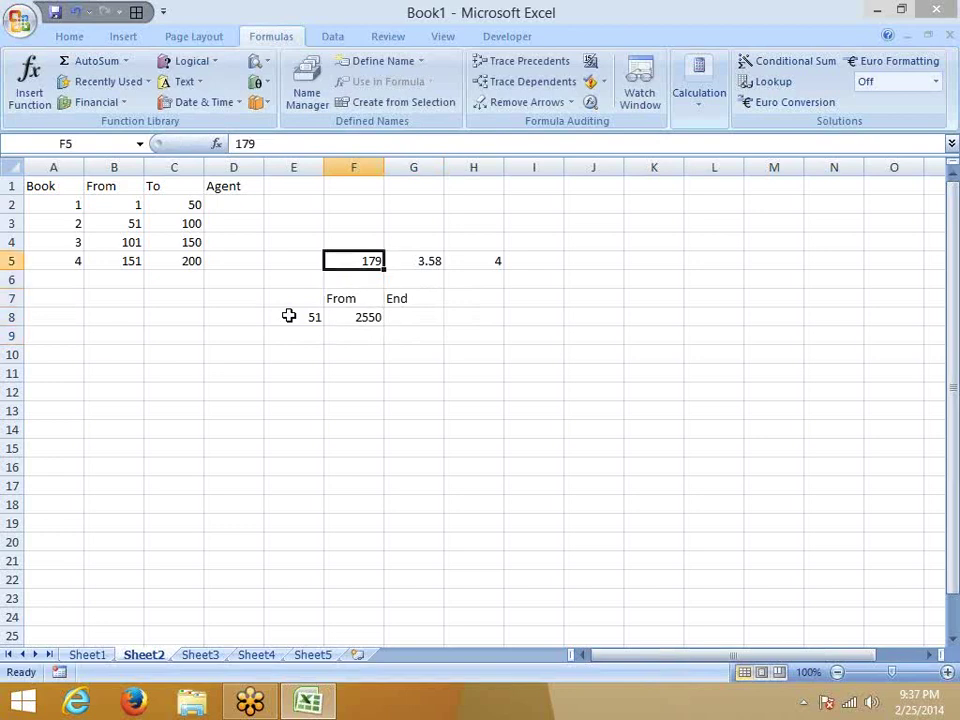
{"action": "key", "text": "Right"}
{"action": "key", "text": "Left"}
{"action": "key", "text": "Right"}
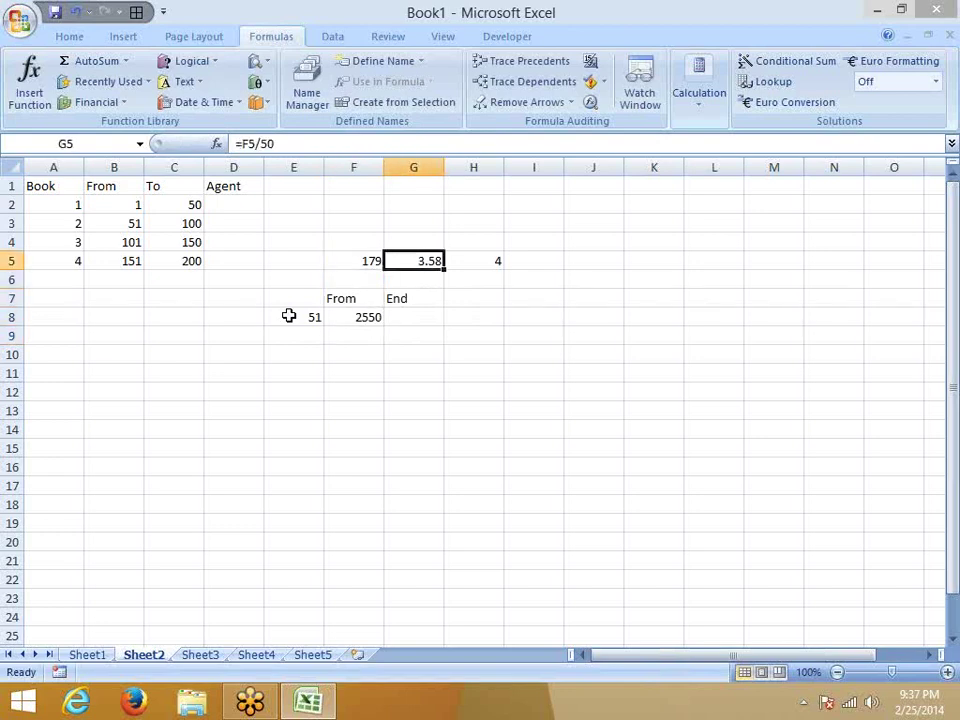
- Move the =E8*50 formula from F8 into G8 under End
{"action": "key", "text": "Left"}
{"action": "key", "text": "Left"}
{"action": "key", "text": "Down"}
{"action": "key", "text": "Down"}
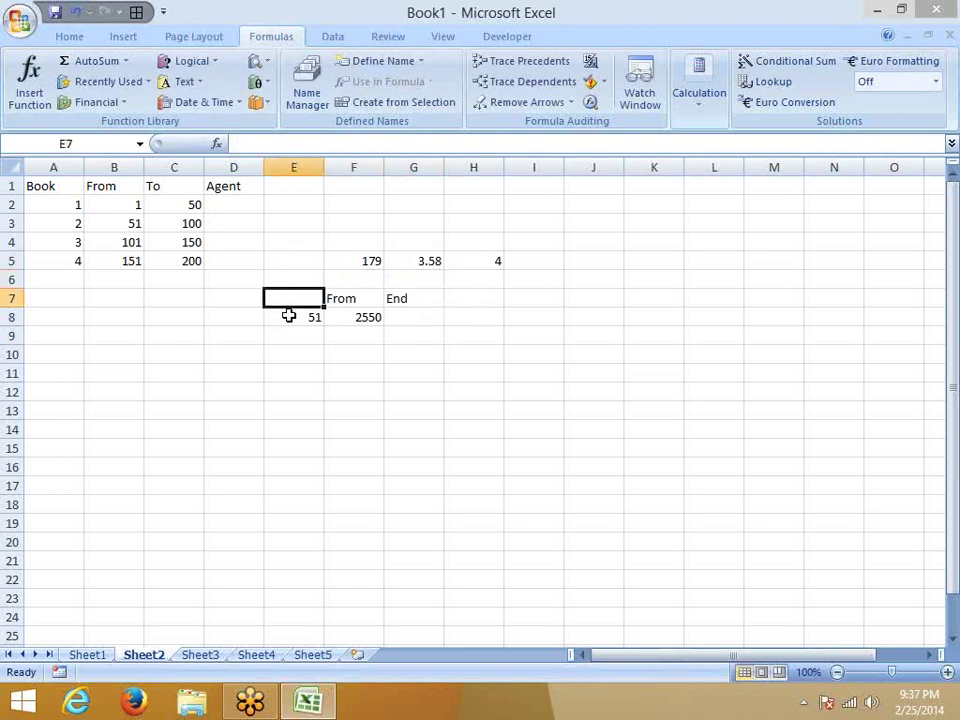
{"action": "key", "text": "Down"}
{"action": "key", "text": "Right"}
{"action": "key", "text": "Right"}
{"action": "key", "text": "Left"}
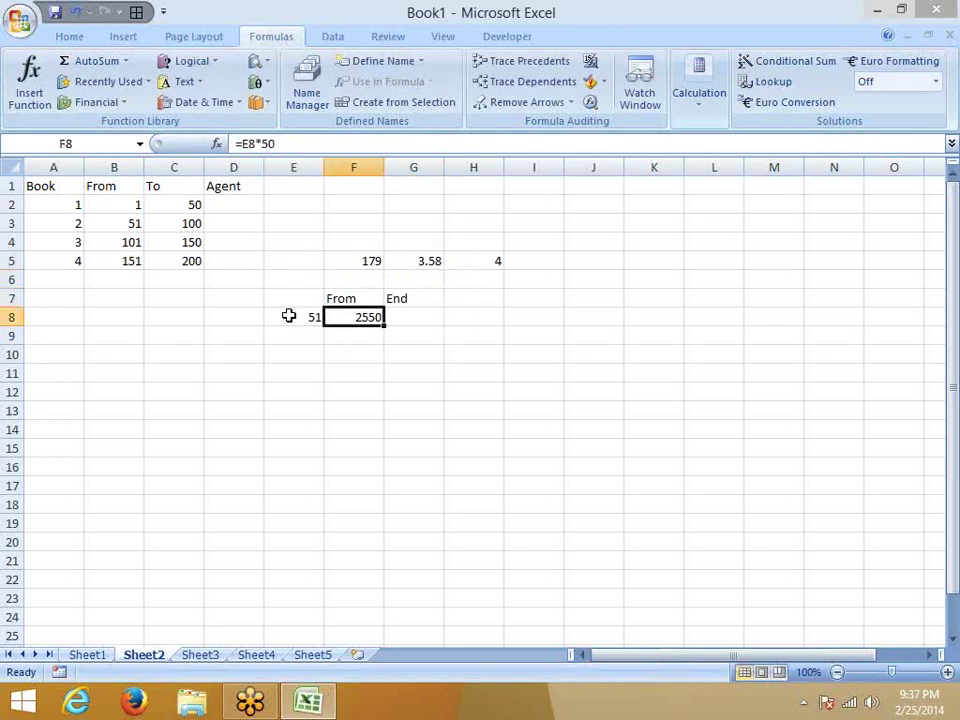
{"action": "key", "text": "ctrl+x"}
{"action": "key", "text": "Right"}
{"action": "key", "text": "ctrl+v"}
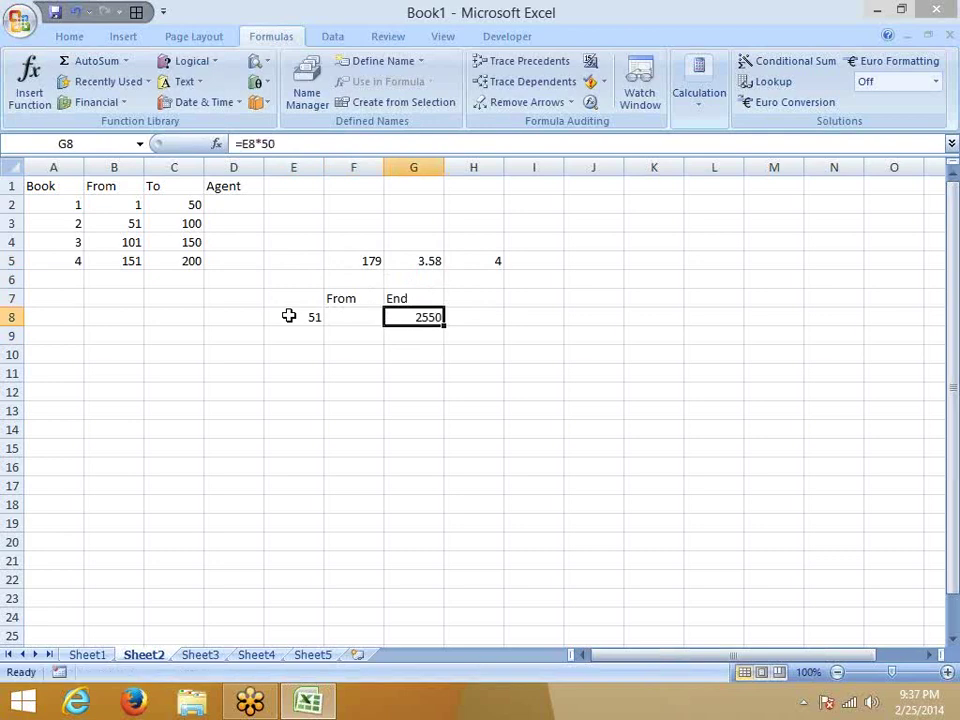
- Enter =G8-49 in F8 so From shows 2501
{"action": "key", "text": "Left"}
{"action": "type", "text": "="}
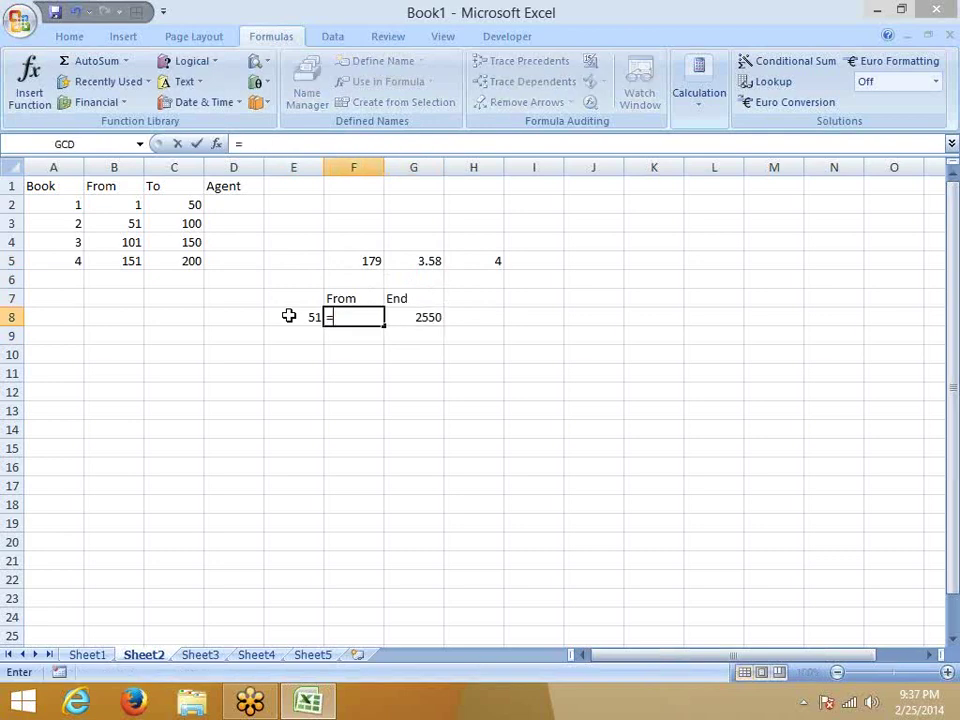
{"action": "key", "text": "Right"}
{"action": "type", "text": "-"}
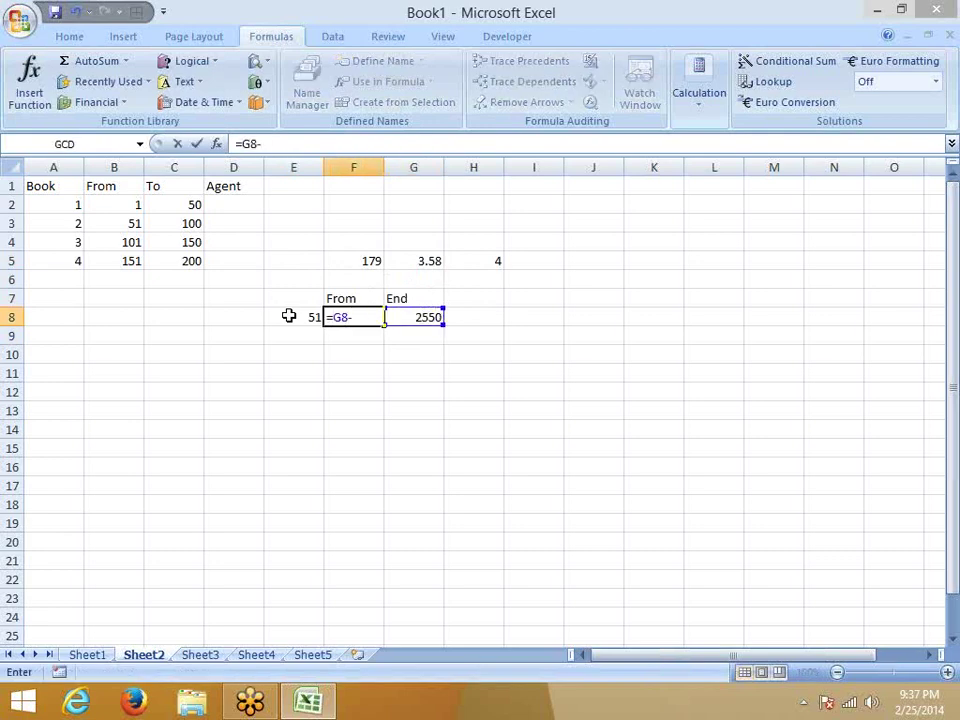
{"action": "type", "text": "49"}
{"action": "key", "text": "Return"}
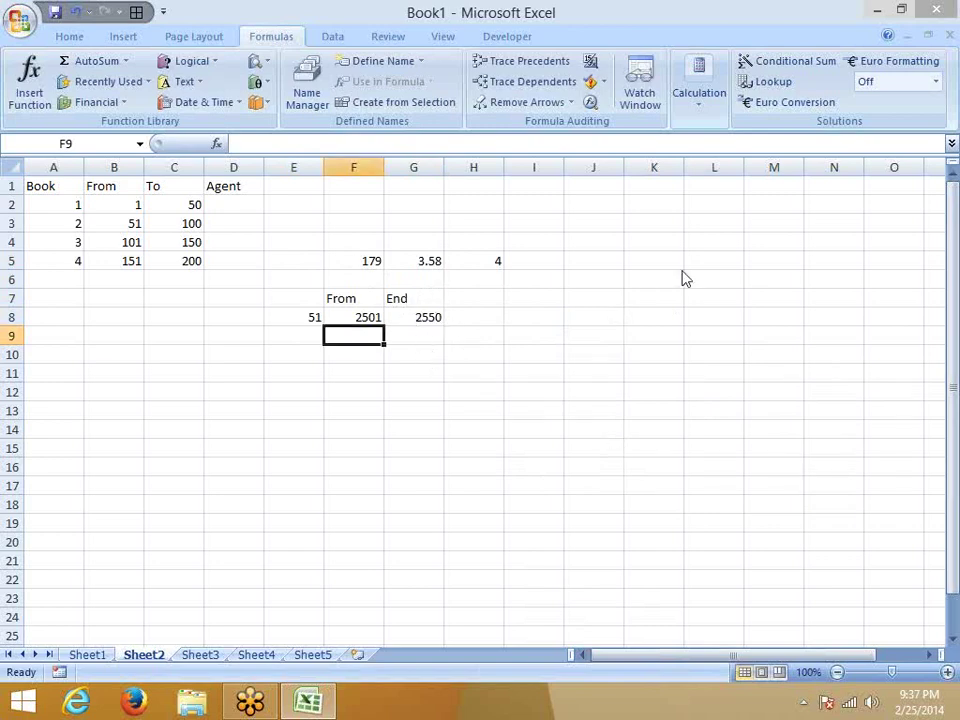
- Review the formulas in F8, G5 and G8 without changing them
{"action": "left_click", "coordinate": [364, 317]}
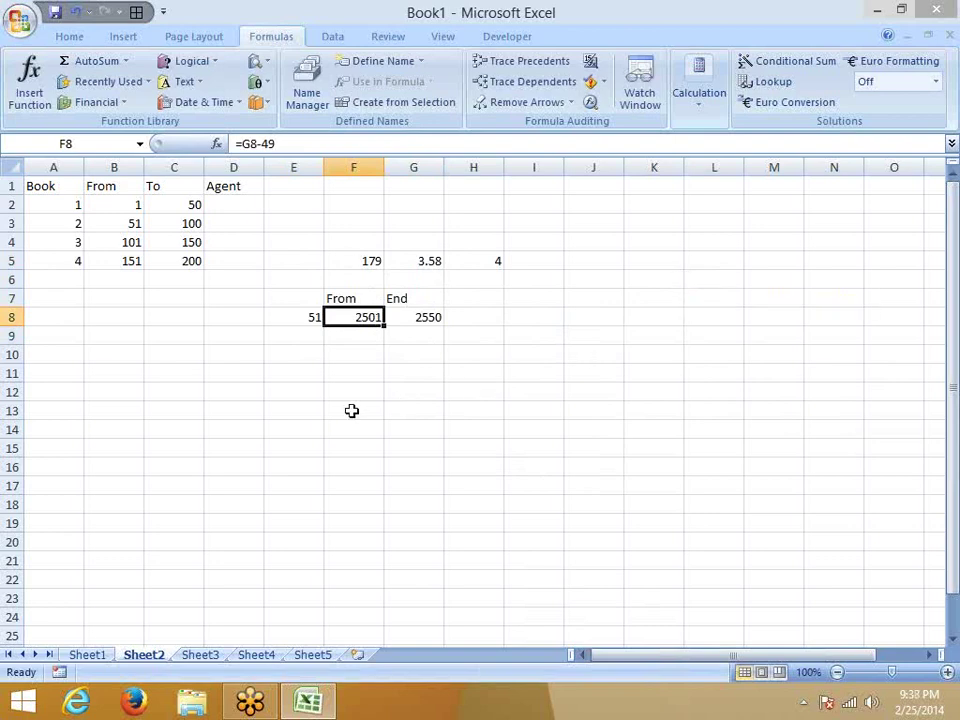
{"action": "left_click", "coordinate": [428, 259]}
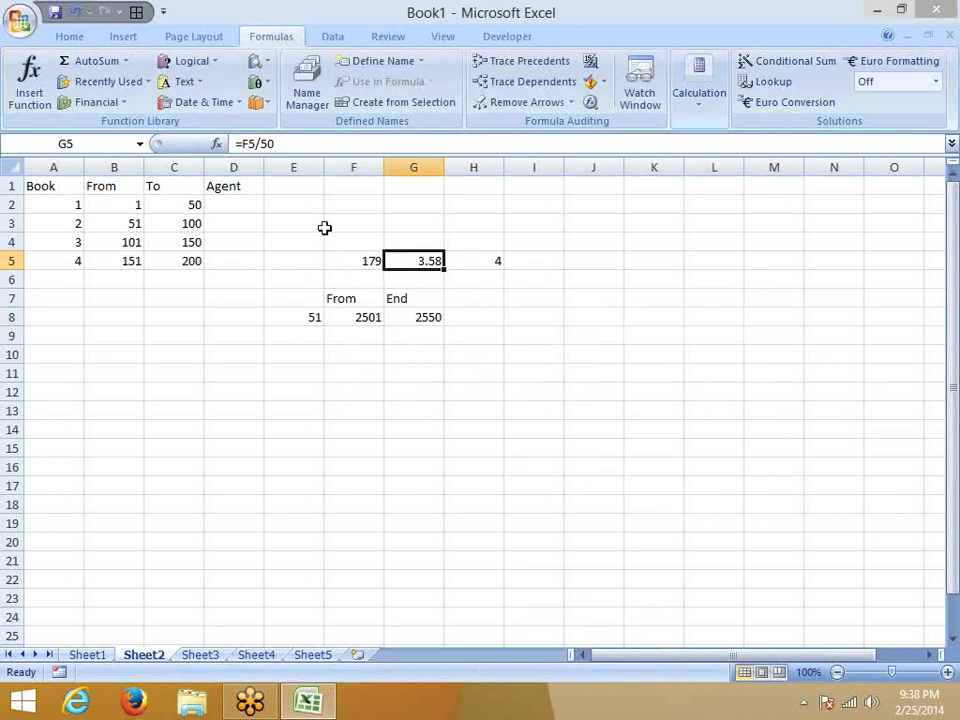
{"action": "double_click", "coordinate": [254, 144]}
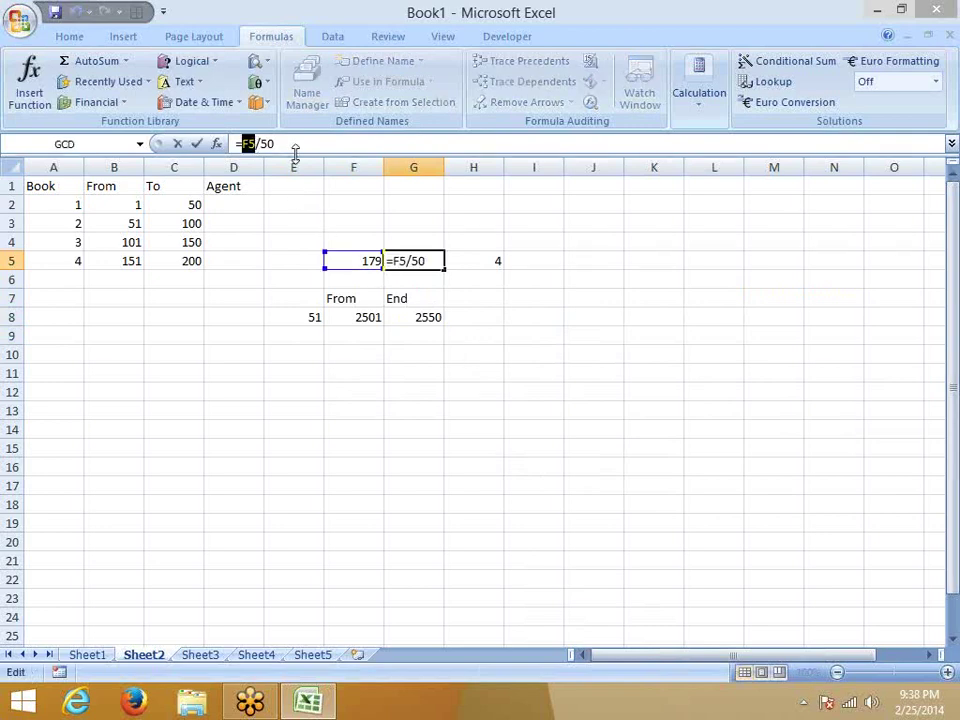
{"action": "key", "text": "Escape"}
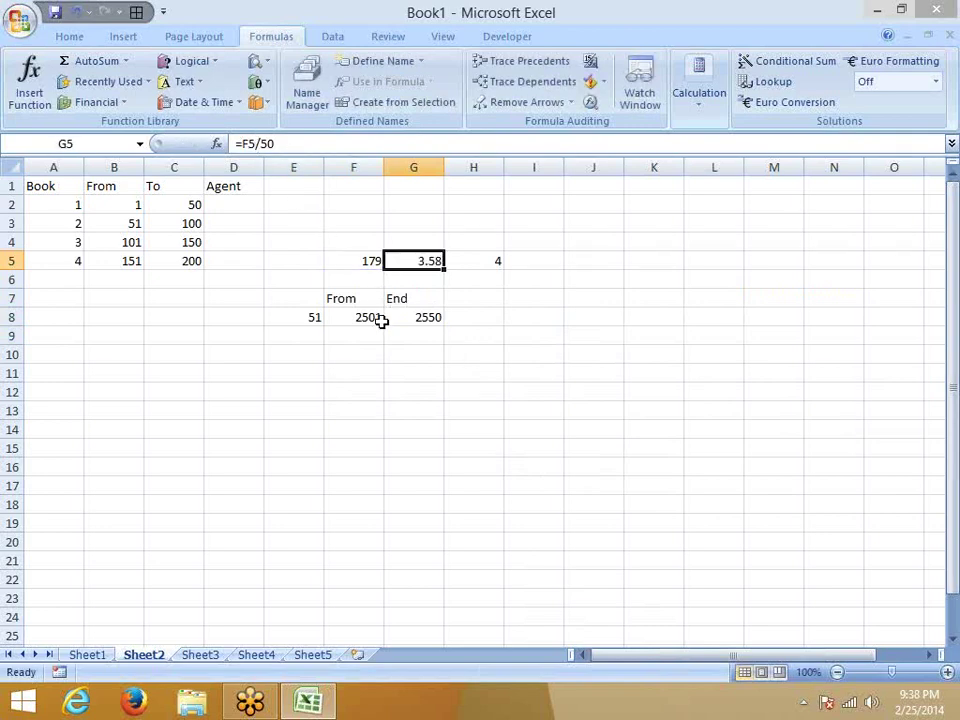
{"action": "left_click", "coordinate": [381, 318]}
{"action": "left_click", "coordinate": [417, 320]}
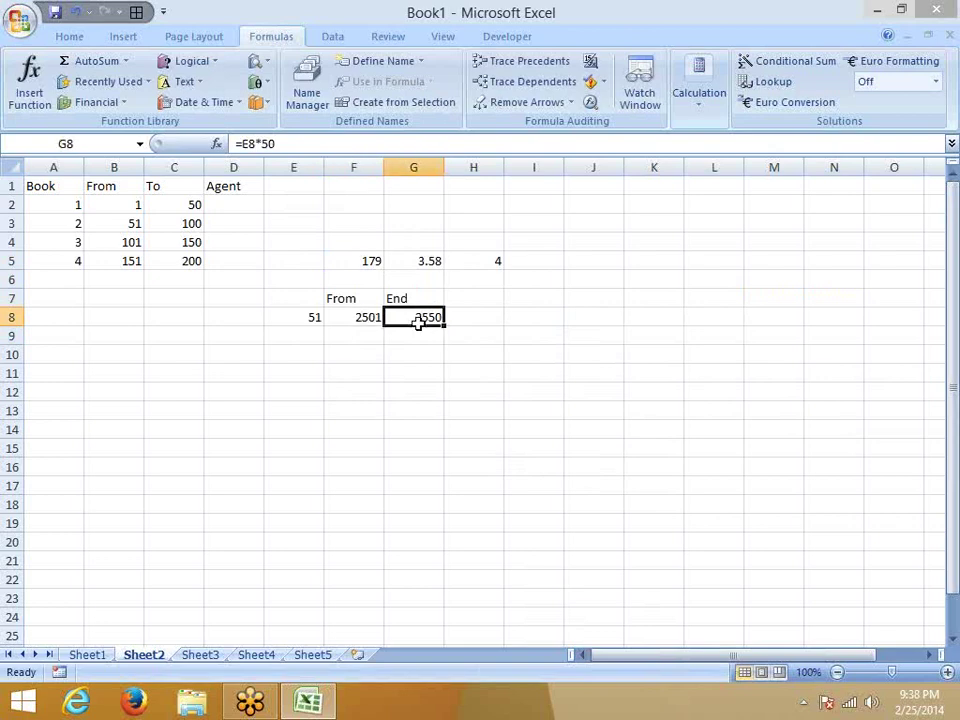
- Set the book number in E8 to 1 and check the From and End results
{"action": "left_click", "coordinate": [284, 314]}
{"action": "type", "text": "1"}
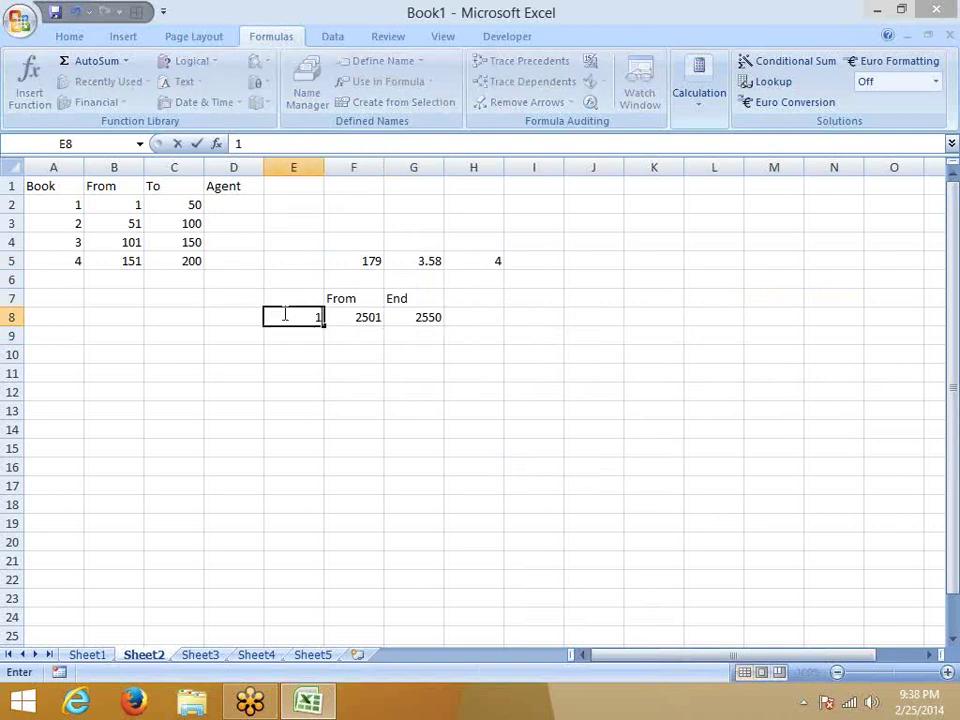
{"action": "key", "text": "Return"}
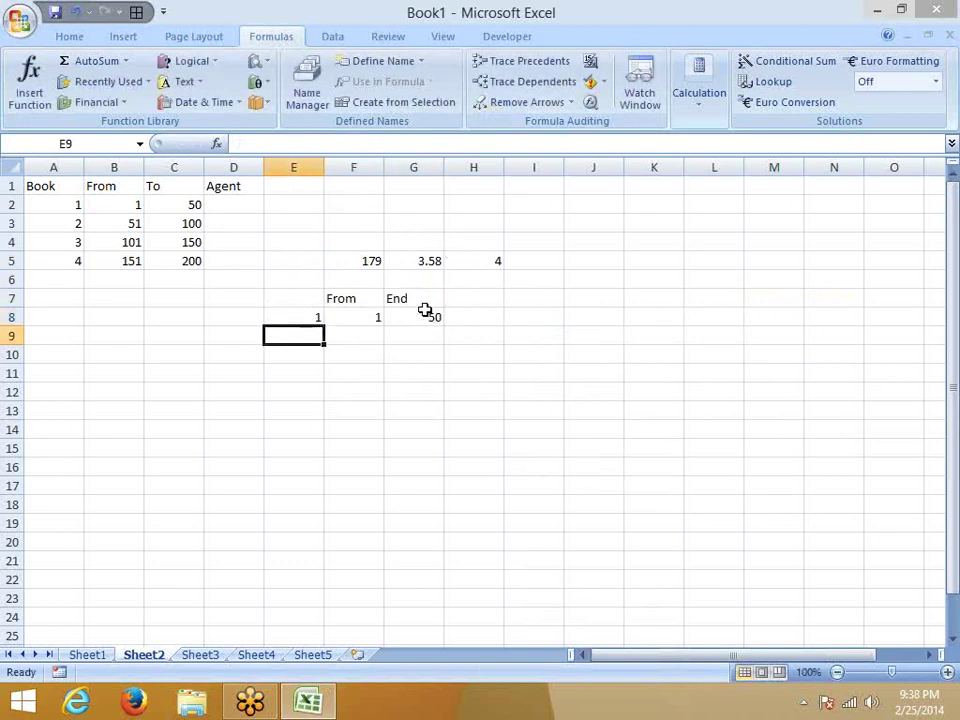
{"action": "left_click", "coordinate": [410, 317]}
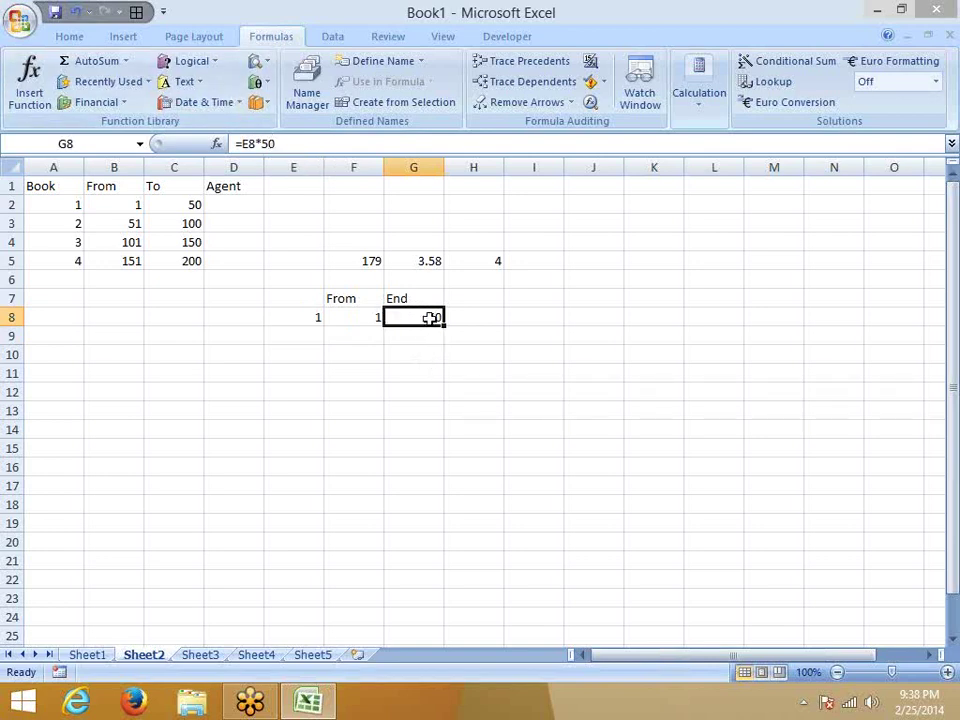
{"action": "left_click", "coordinate": [347, 327]}
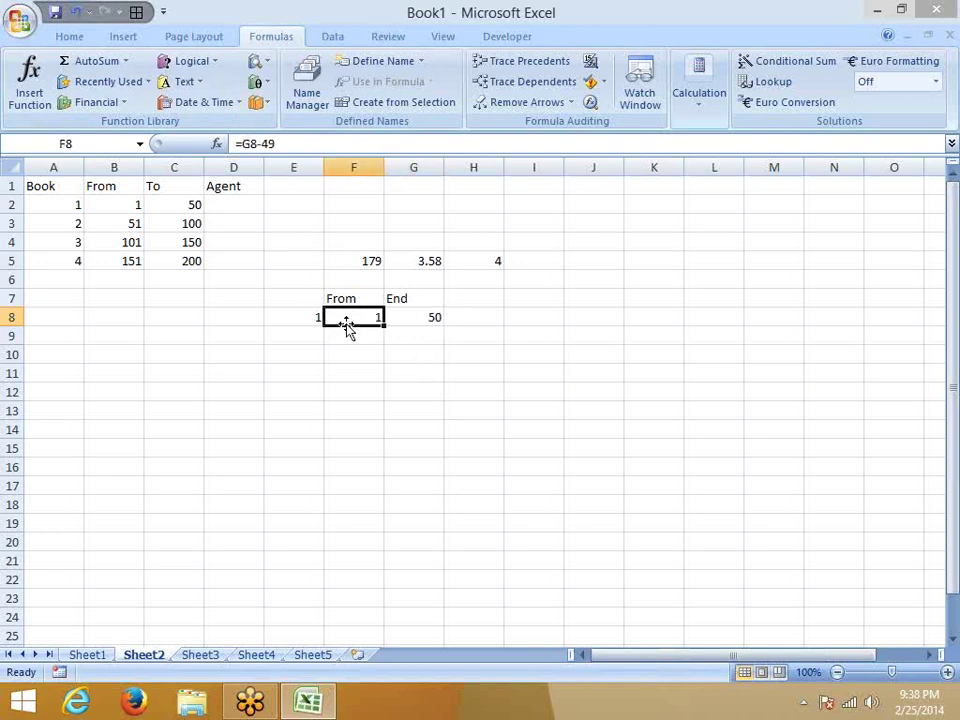
{"action": "left_click", "coordinate": [441, 318]}
- Change E8 to 2 and compare the resulting 51–100 range with the To value in C3
{"action": "left_click", "coordinate": [309, 311]}
{"action": "type", "text": "2"}
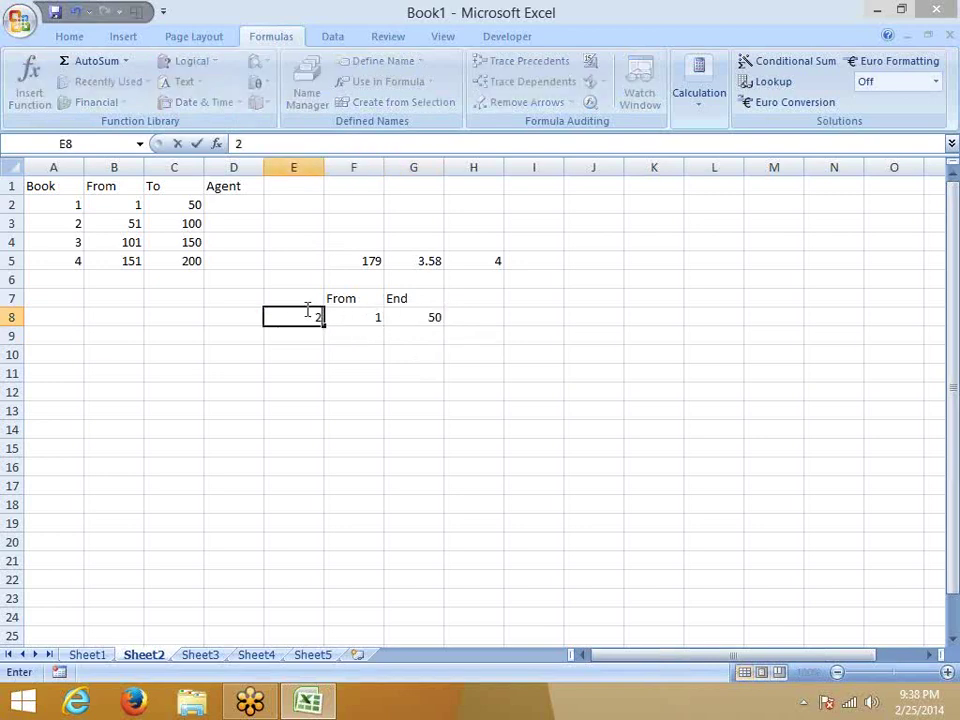
{"action": "key", "text": "Return"}
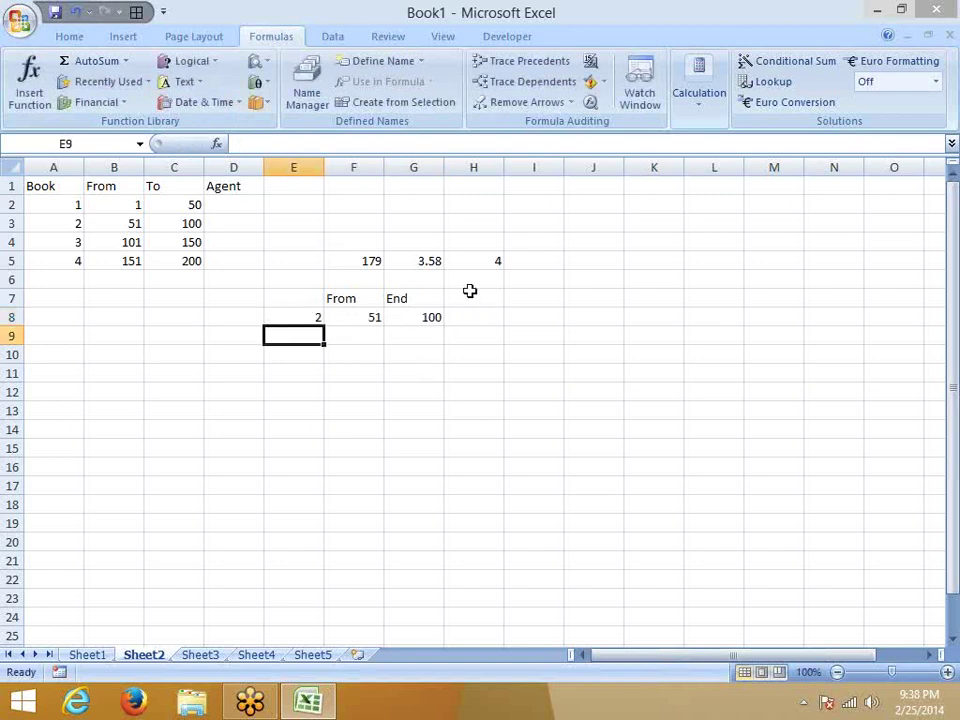
{"action": "left_click", "coordinate": [420, 317]}
{"action": "left_click", "coordinate": [178, 222]}
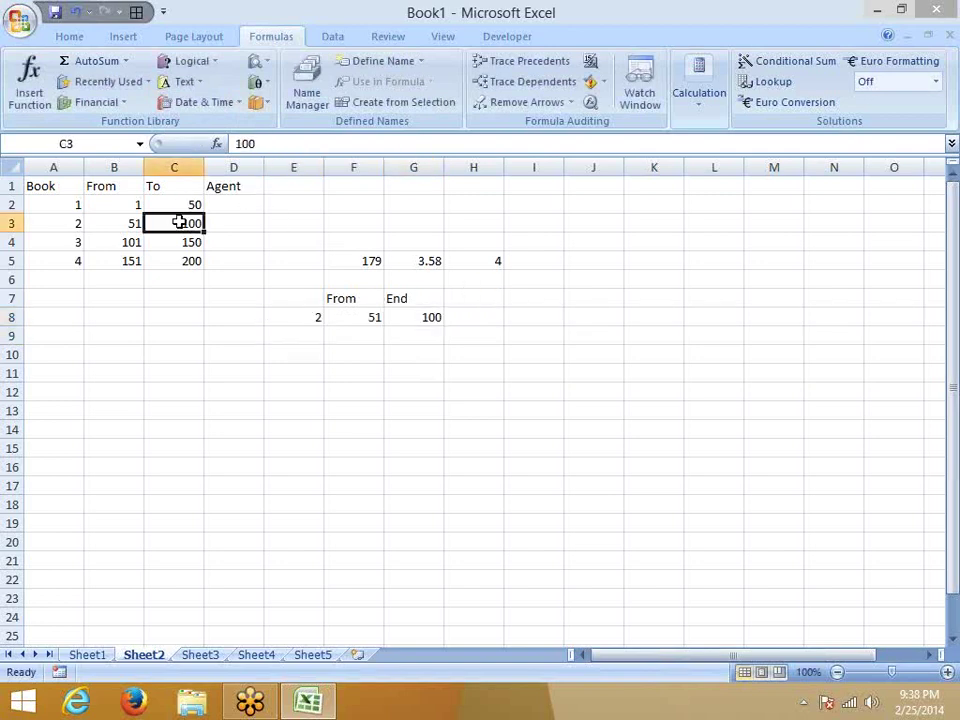
{"action": "left_click", "coordinate": [368, 315]}
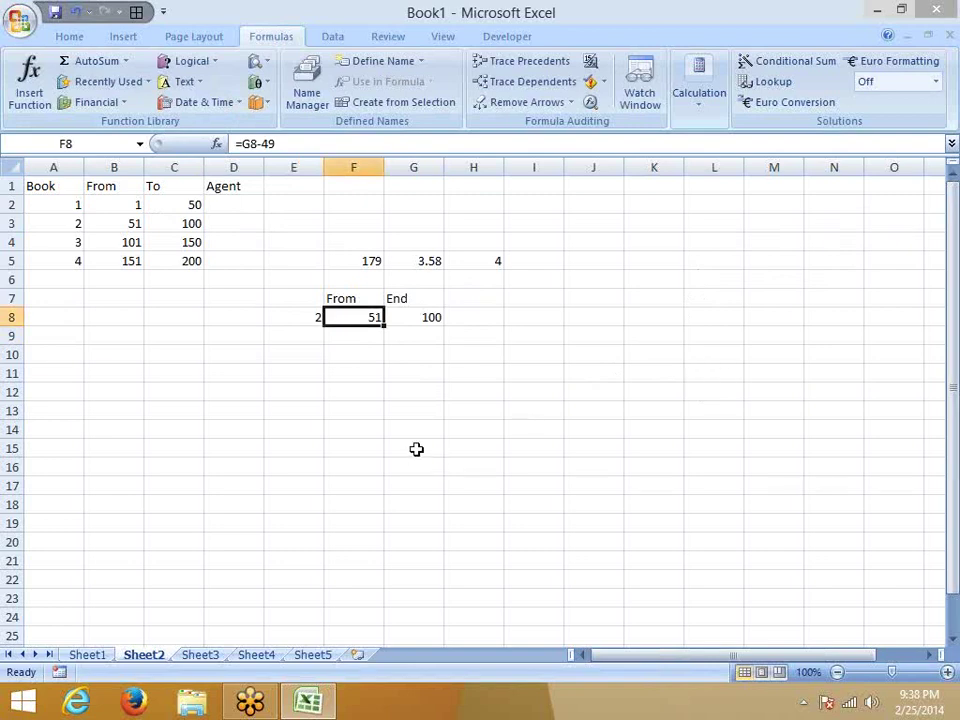
- On Sheet1, start an MROUND function in C66 from the Math & Trig list
{"action": "left_click", "coordinate": [82, 655]}
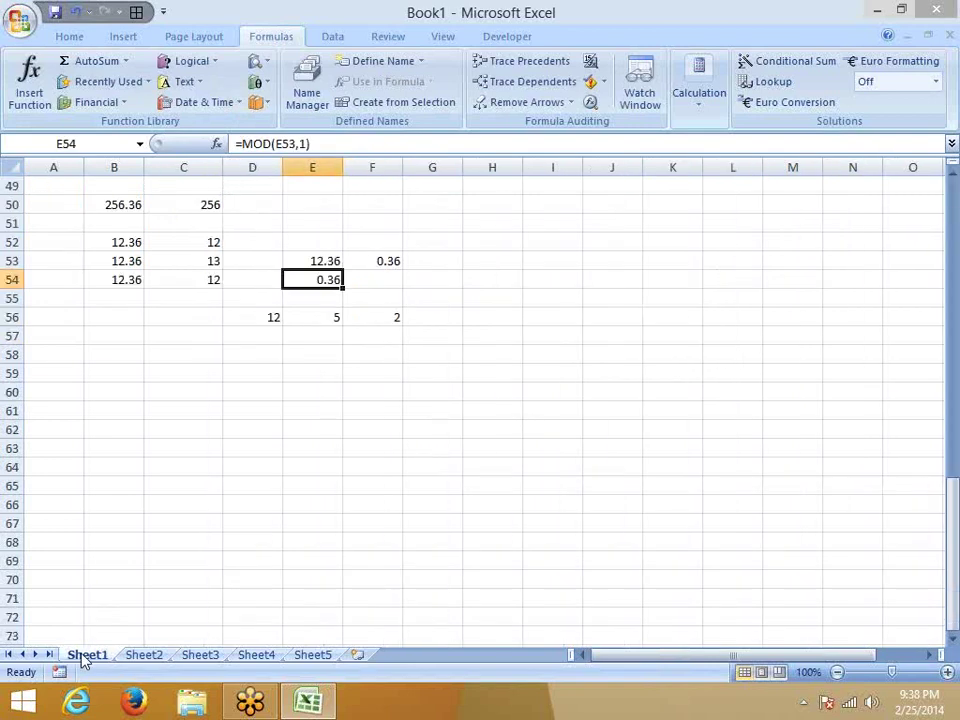
{"action": "left_click", "coordinate": [170, 501]}
{"action": "left_click", "coordinate": [257, 81]}
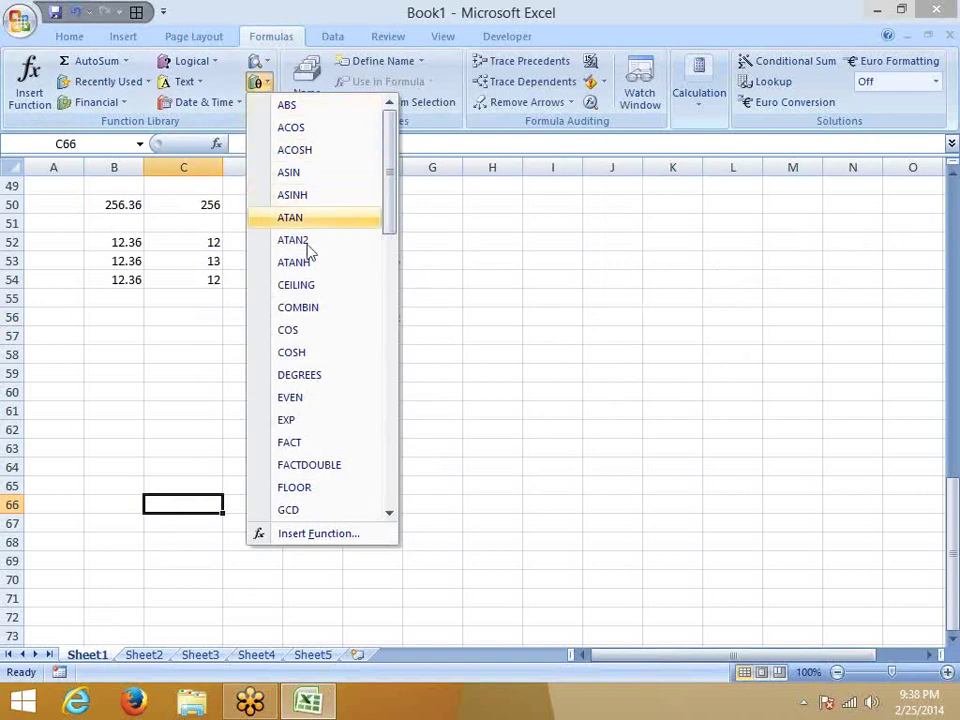
{"action": "scroll", "coordinate": [345, 358], "scroll_direction": "down", "scroll_amount": 1}
{"action": "scroll", "coordinate": [345, 358], "scroll_direction": "down", "scroll_amount": 1}
{"action": "scroll", "coordinate": [345, 358], "scroll_direction": "down", "scroll_amount": 1}
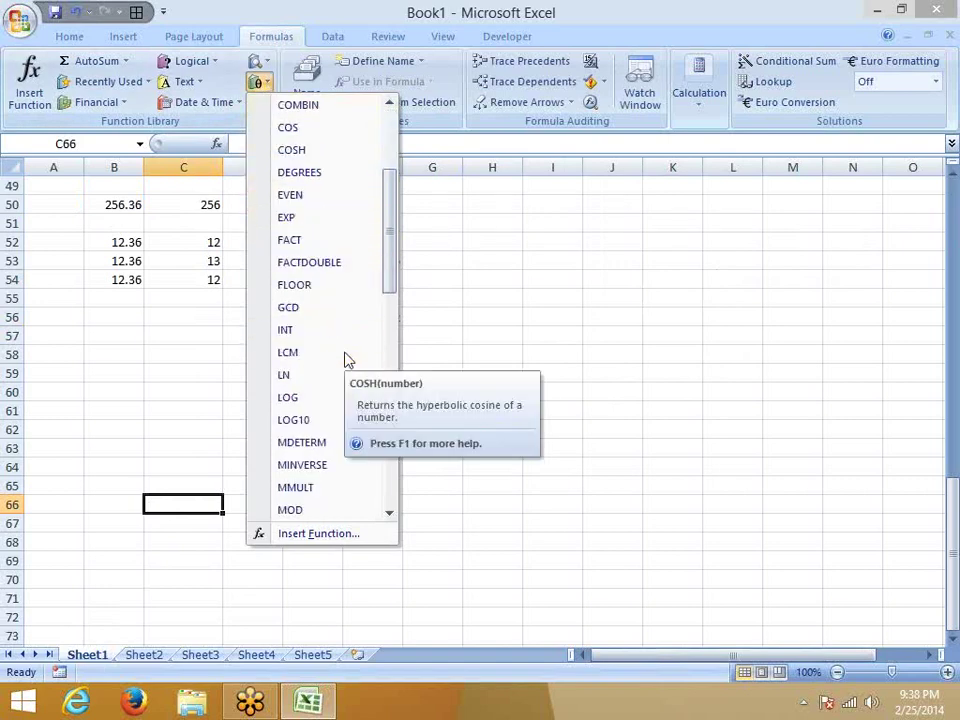
{"action": "scroll", "coordinate": [345, 358], "scroll_direction": "down", "scroll_amount": 1}
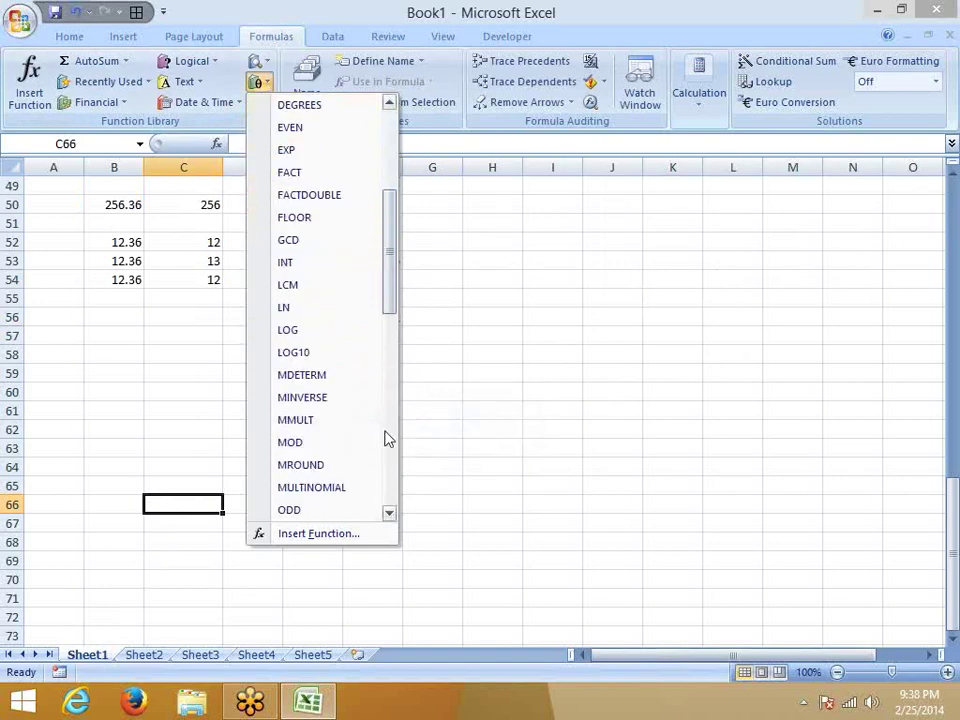
{"action": "scroll", "coordinate": [387, 438], "scroll_direction": "down", "scroll_amount": 1}
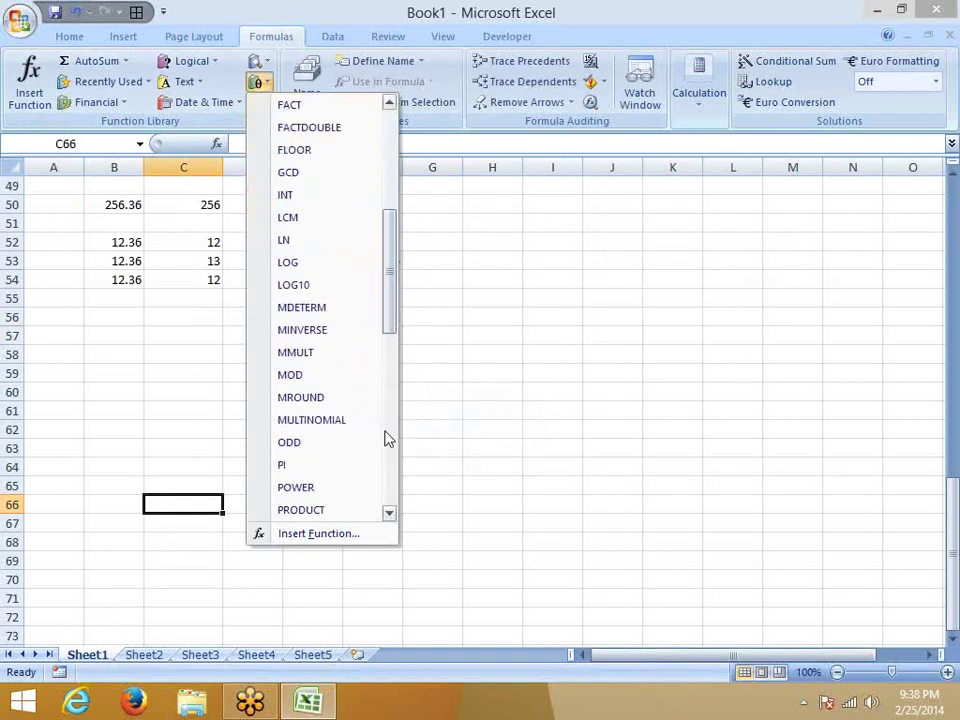
{"action": "left_click", "coordinate": [352, 399]}
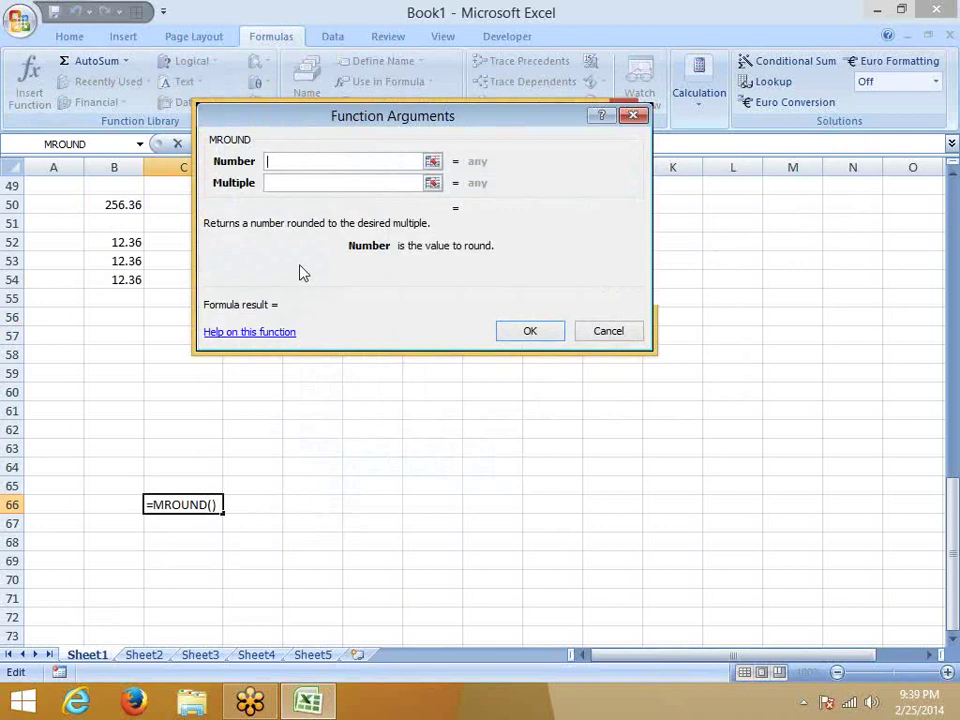
- Set MROUND's Number to 50 and Multiple to 17, giving 51
{"action": "type", "text": "50"}
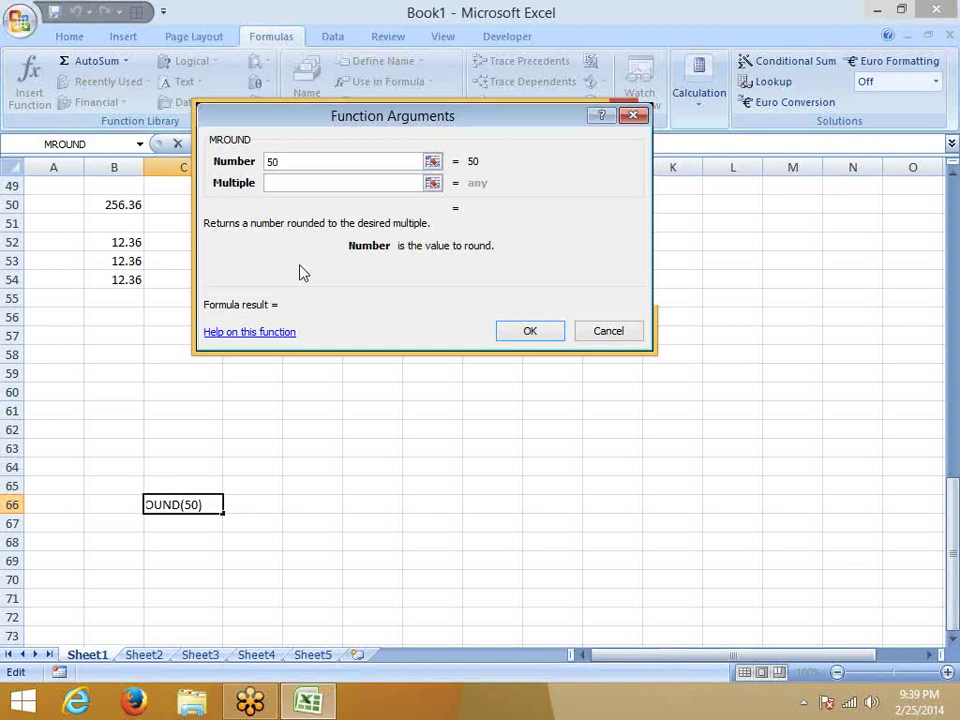
{"action": "left_click", "coordinate": [272, 182]}
{"action": "type", "text": "1"}
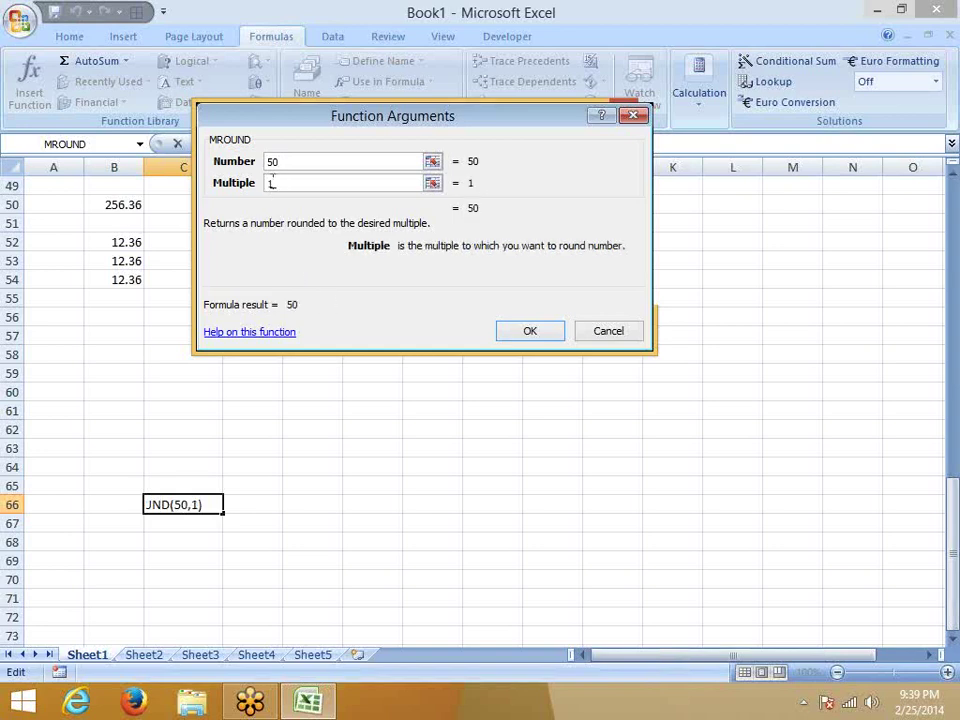
{"action": "type", "text": "7"}
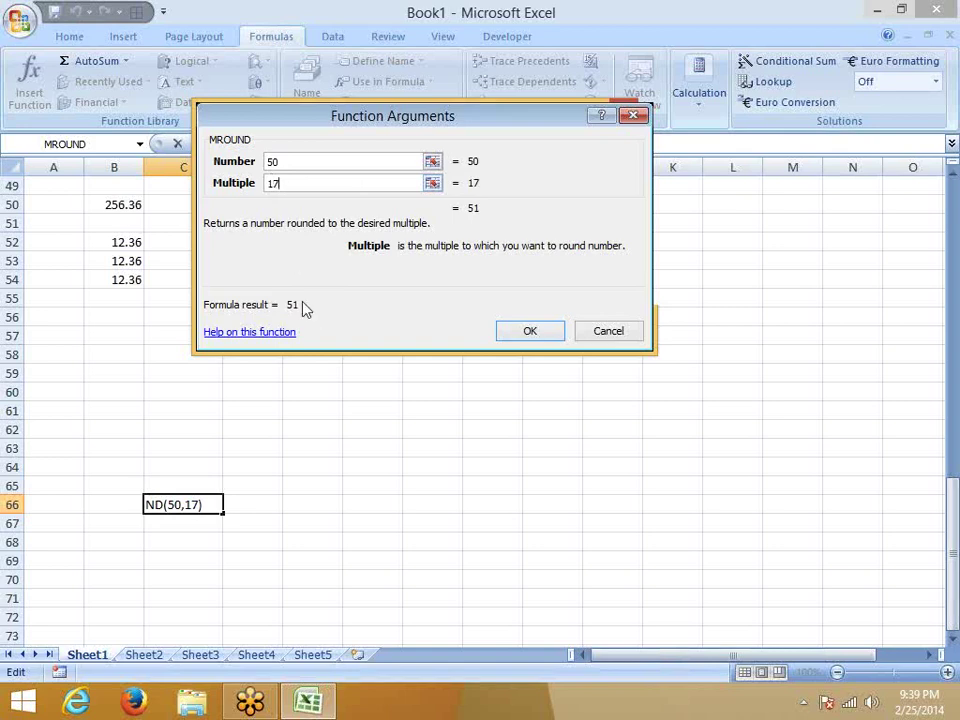
{"action": "left_click", "coordinate": [531, 332]}
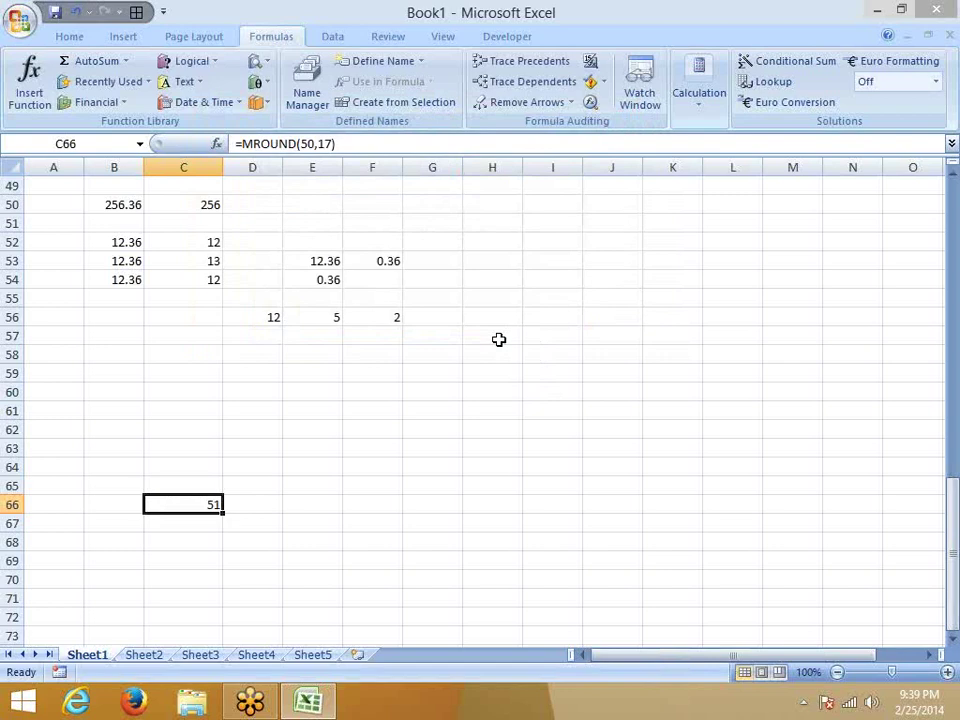
- Enter =10^2 in E65, returning 100
{"action": "left_click", "coordinate": [256, 82]}
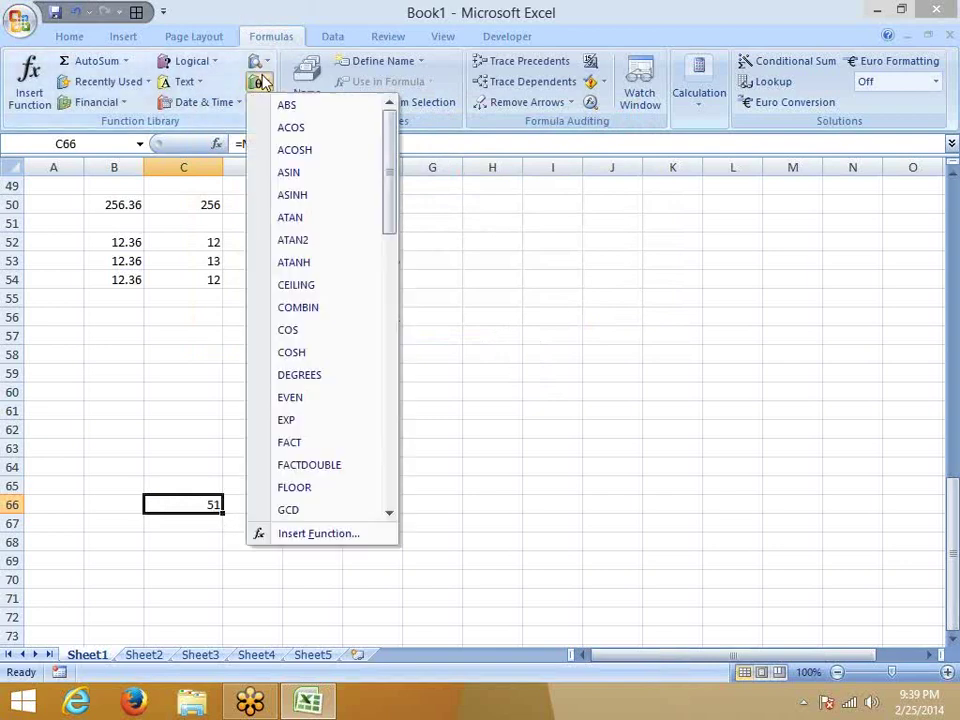
{"action": "scroll", "coordinate": [349, 264], "scroll_direction": "down", "scroll_amount": 1}
{"action": "scroll", "coordinate": [338, 296], "scroll_direction": "down", "scroll_amount": 3}
{"action": "scroll", "coordinate": [338, 296], "scroll_direction": "down", "scroll_amount": 2}
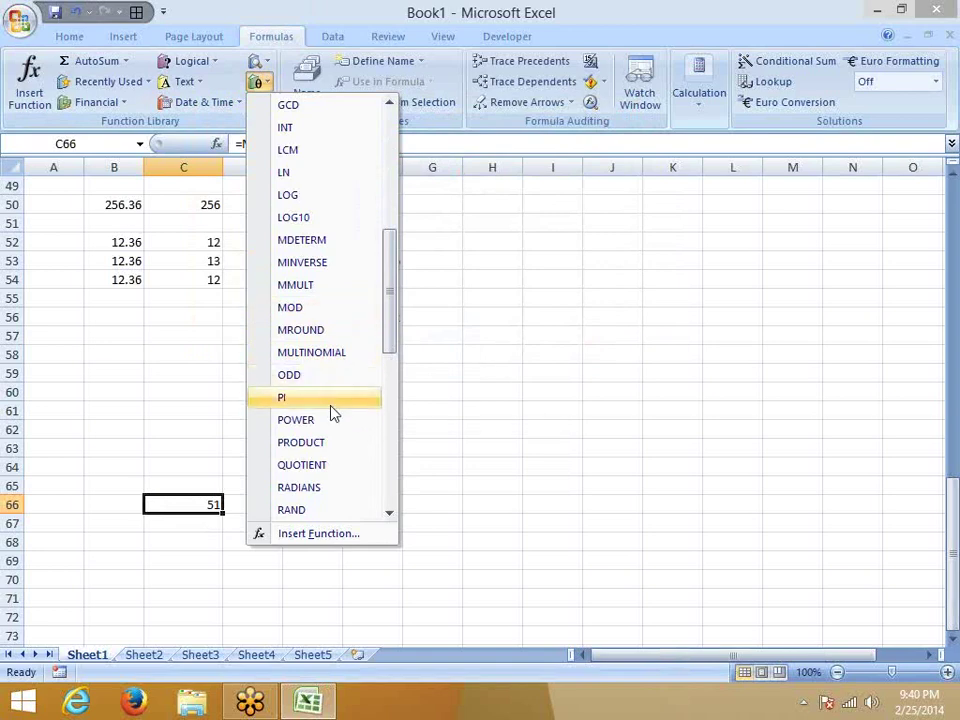
{"action": "scroll", "coordinate": [279, 422], "scroll_direction": "down", "scroll_amount": 1}
{"action": "left_click", "coordinate": [266, 424]}
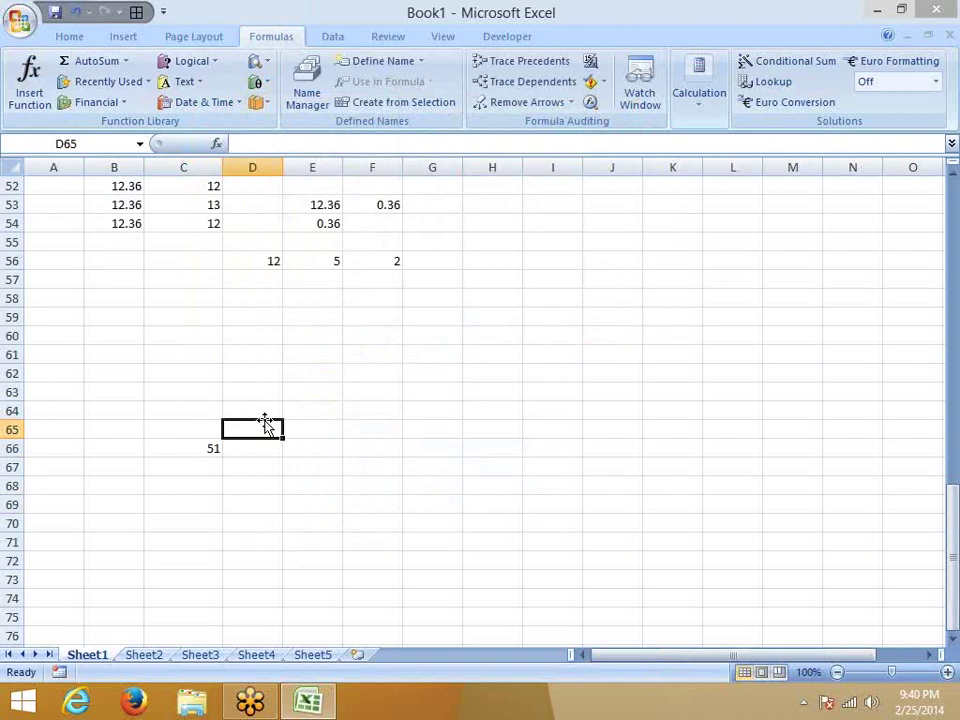
{"action": "key", "text": "Right"}
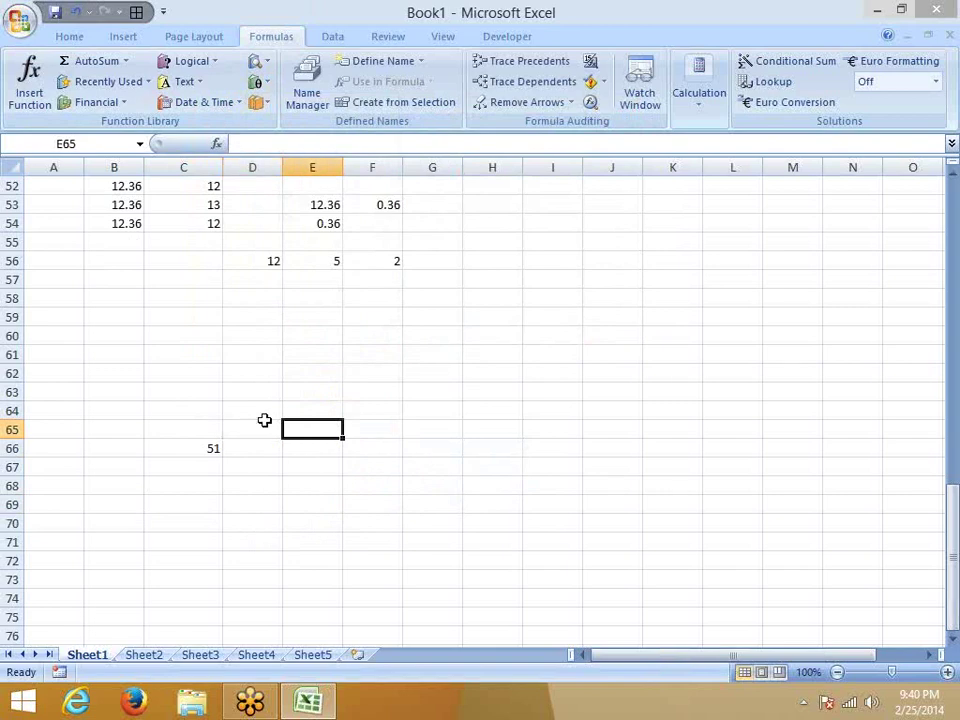
{"action": "type", "text": "="}
{"action": "type", "text": "1"}
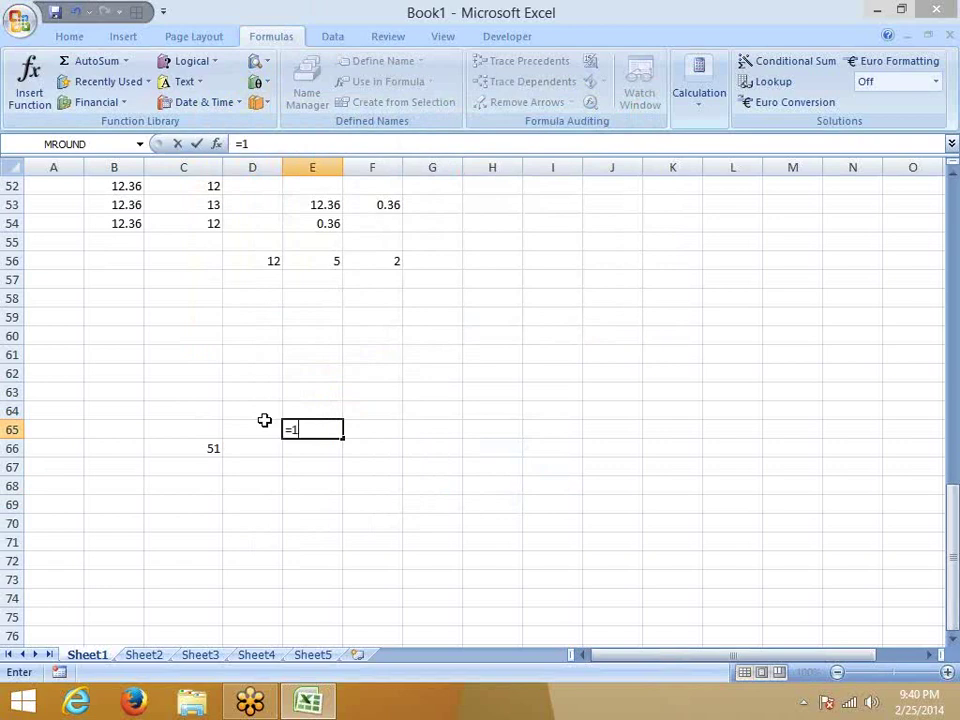
{"action": "type", "text": "0^"}
{"action": "type", "text": "2"}
{"action": "key", "text": "Return"}
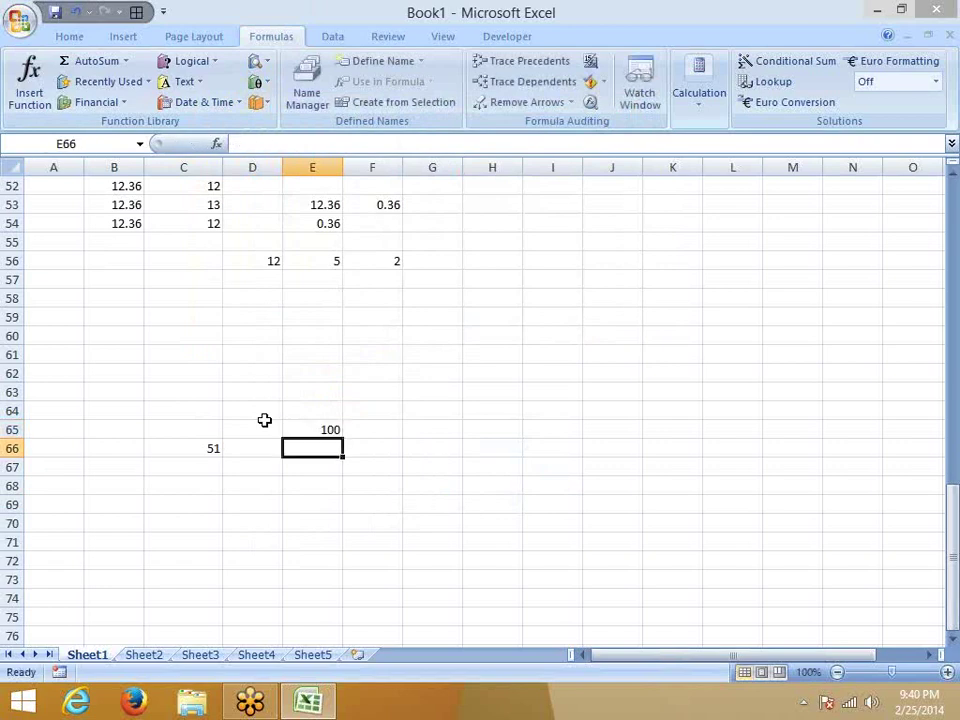
- Enter =POWER(10,2) in F65, also returning 100
{"action": "key", "text": "Up"}
{"action": "key", "text": "Right"}
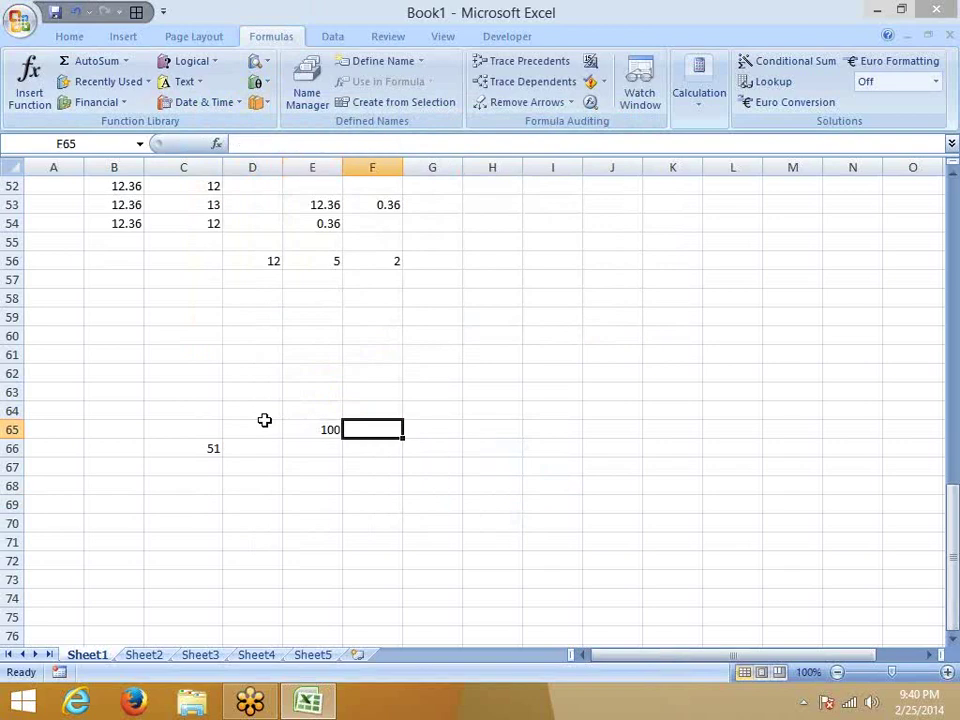
{"action": "type", "text": "=p"}
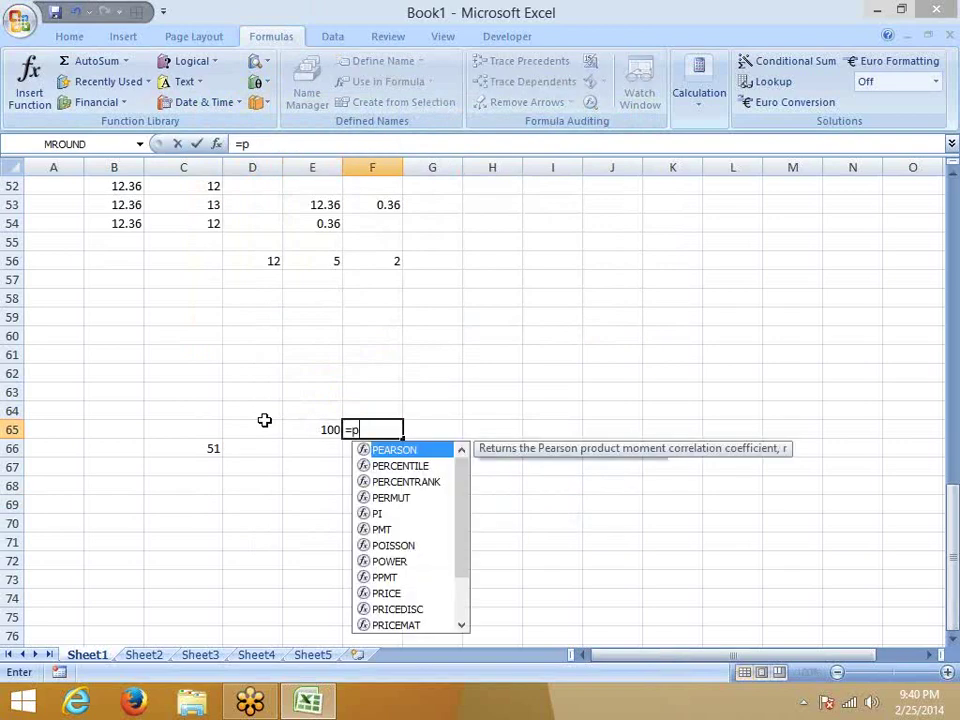
{"action": "type", "text": "o"}
{"action": "key", "text": "Down"}
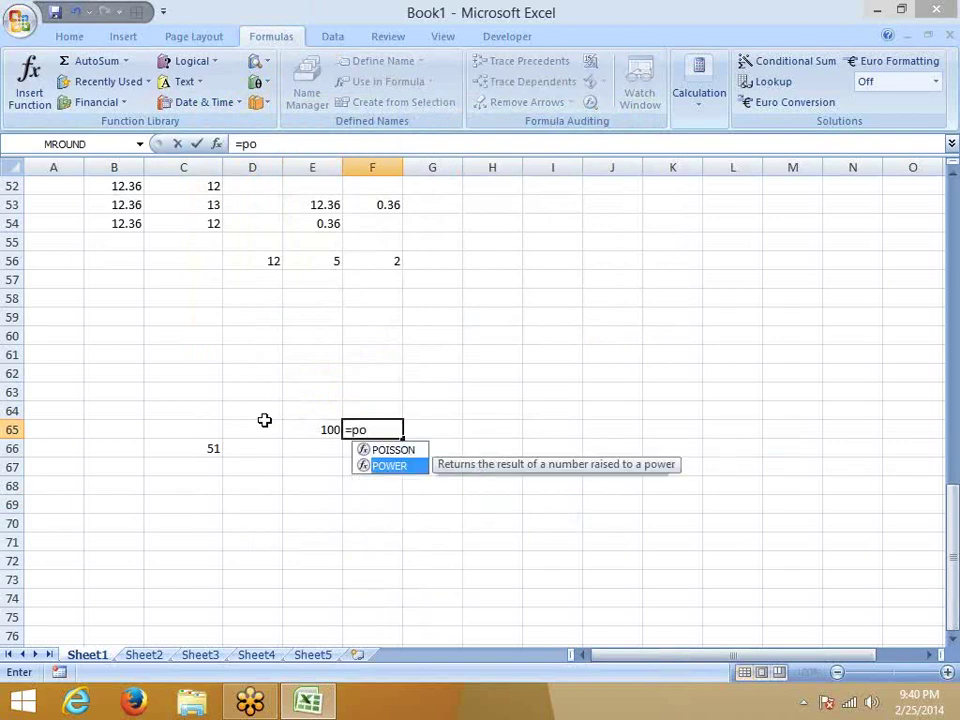
{"action": "key", "text": "Tab"}
{"action": "type", "text": "10"}
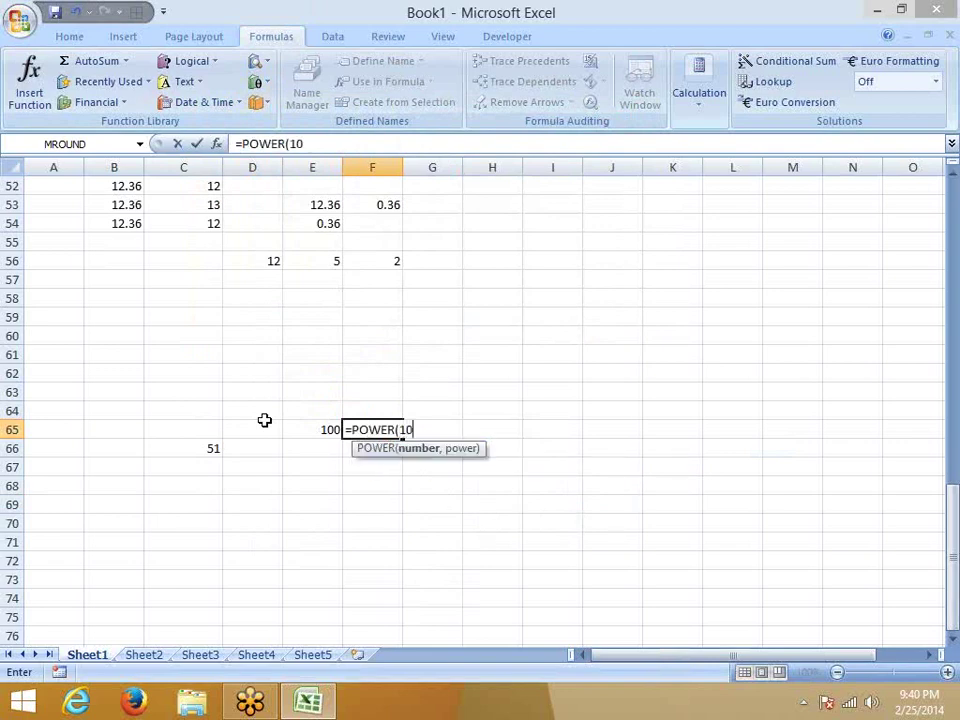
{"action": "type", "text": ",2"}
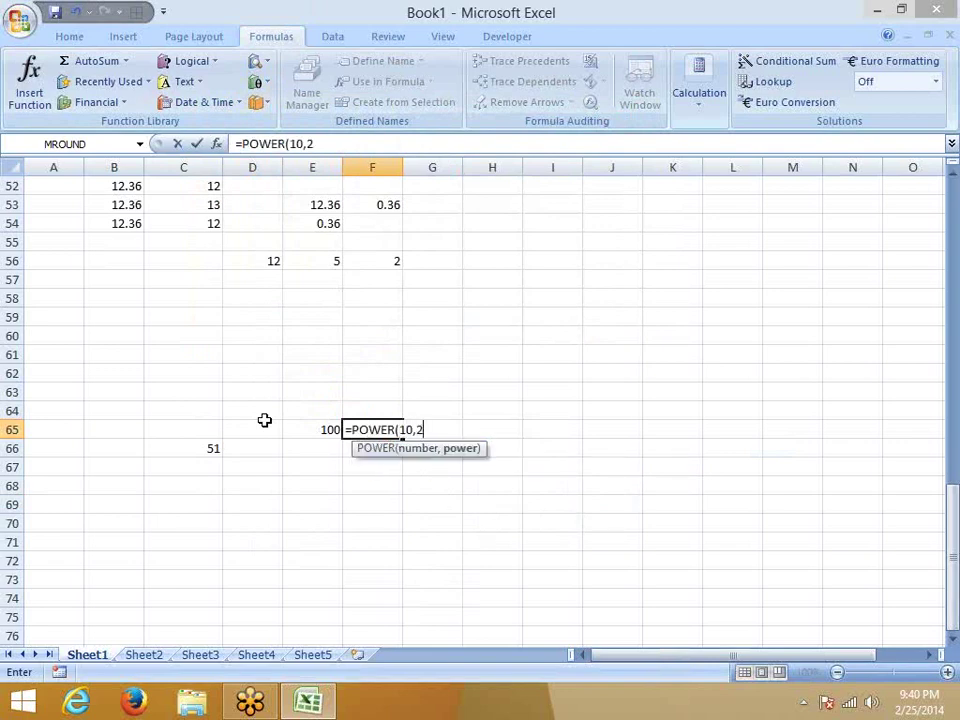
{"action": "key", "text": "Return"}
{"action": "key", "text": "Up"}
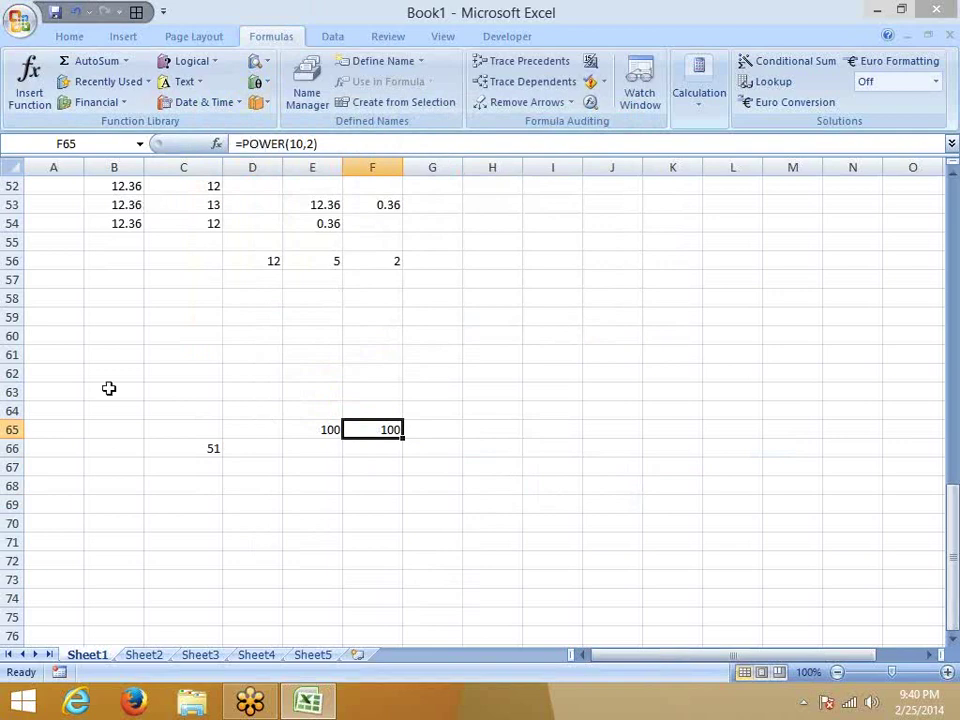
{"action": "left_click", "coordinate": [105, 466]}
{"action": "left_click", "coordinate": [260, 82]}
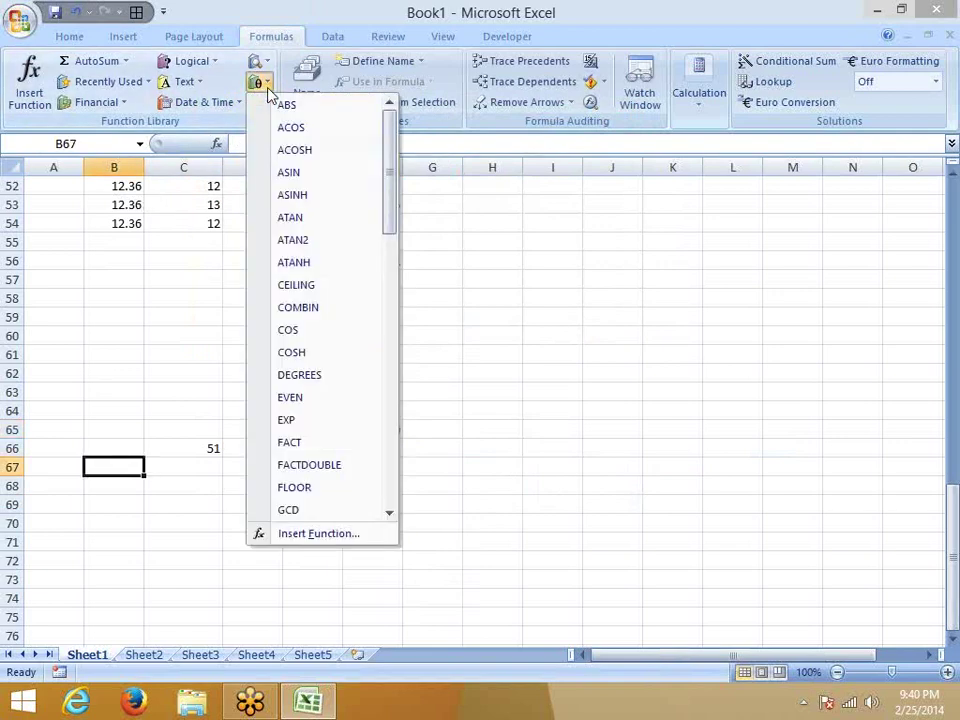
{"action": "scroll", "coordinate": [300, 355], "scroll_direction": "down", "scroll_amount": 3}
{"action": "scroll", "coordinate": [291, 362], "scroll_direction": "down", "scroll_amount": 1}
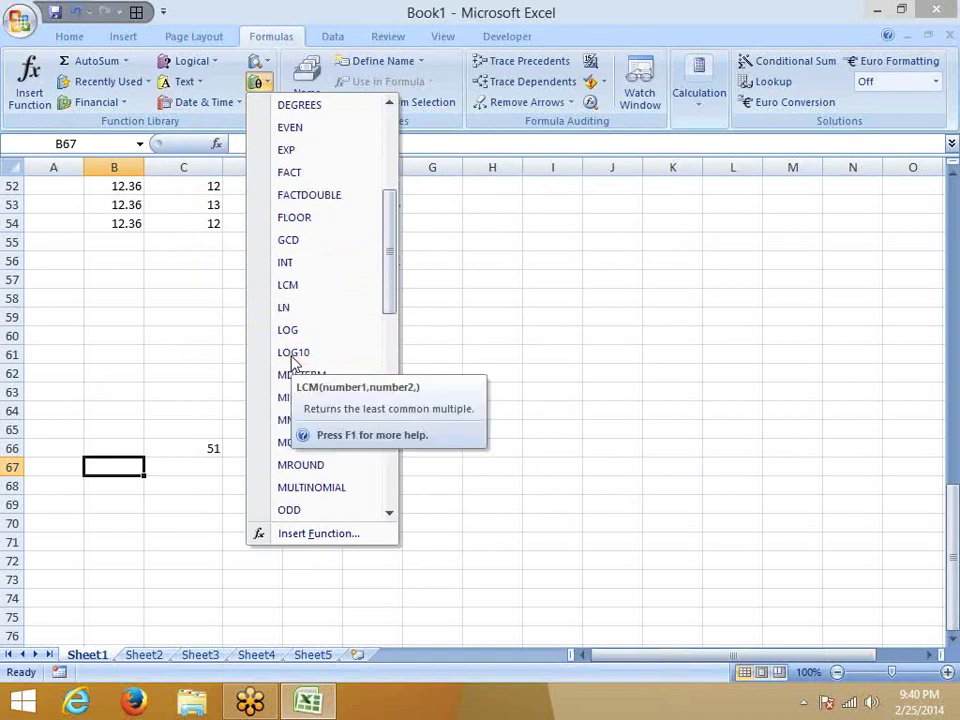
{"action": "scroll", "coordinate": [291, 362], "scroll_direction": "down", "scroll_amount": 1}
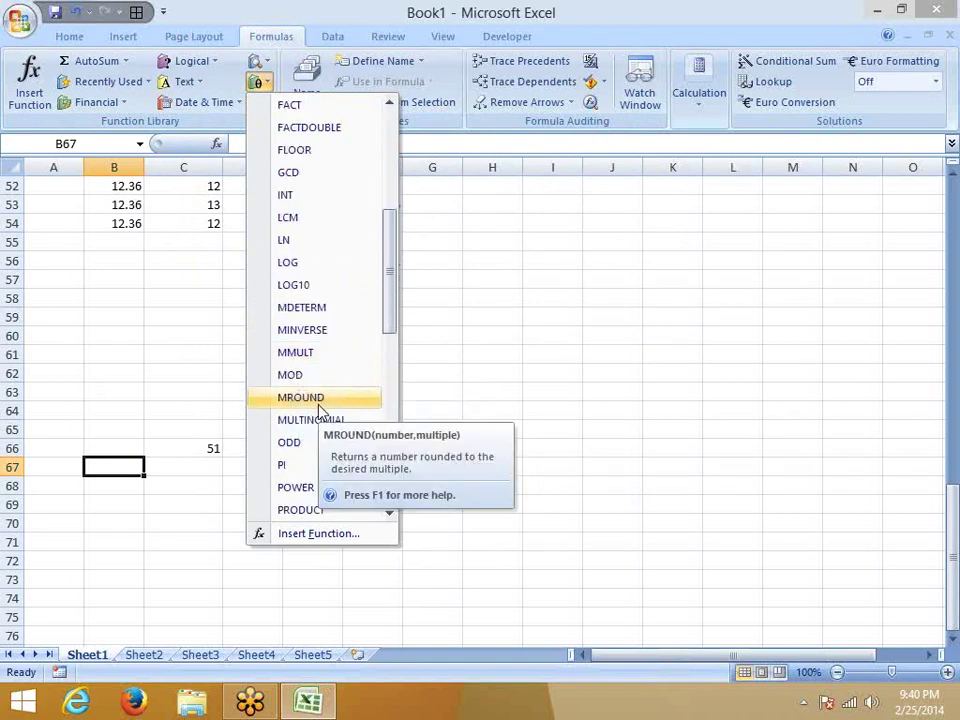
{"action": "scroll", "coordinate": [318, 400], "scroll_direction": "down", "scroll_amount": 1}
{"action": "scroll", "coordinate": [315, 390], "scroll_direction": "down", "scroll_amount": 1}
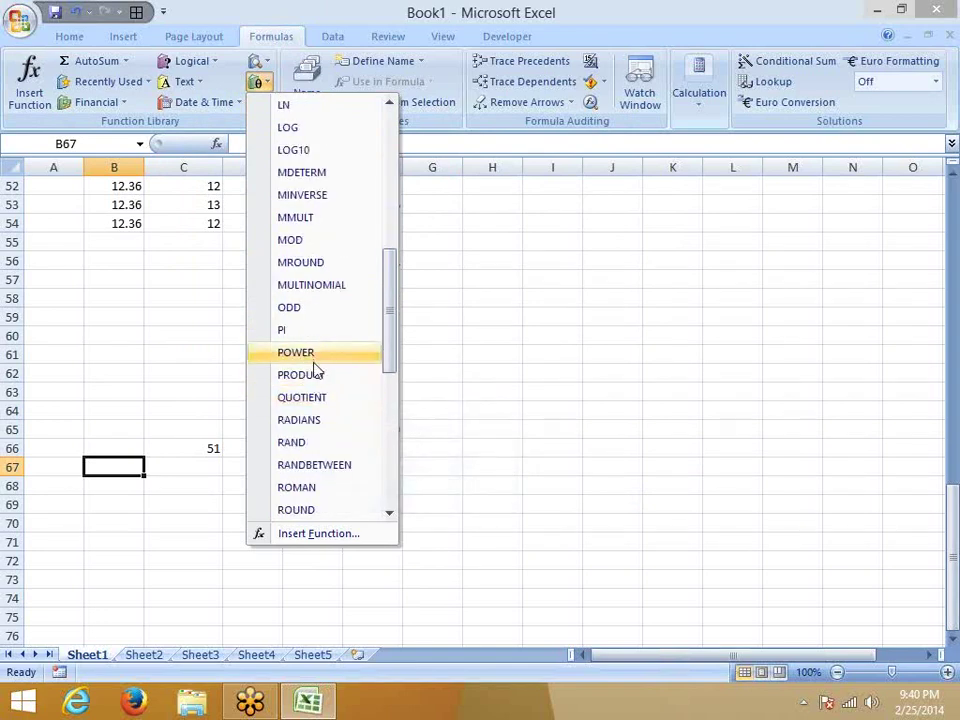
{"action": "left_click", "coordinate": [327, 379]}
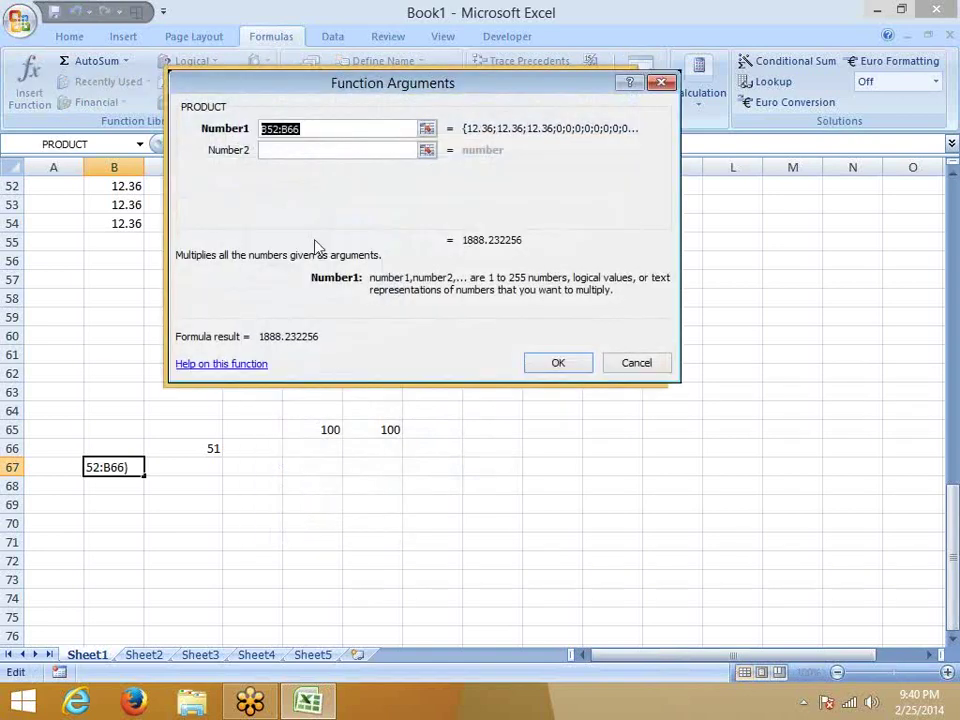
- Enter the values 2, 5, 6 and 5 across B67:E67
{"action": "key", "text": "Escape"}
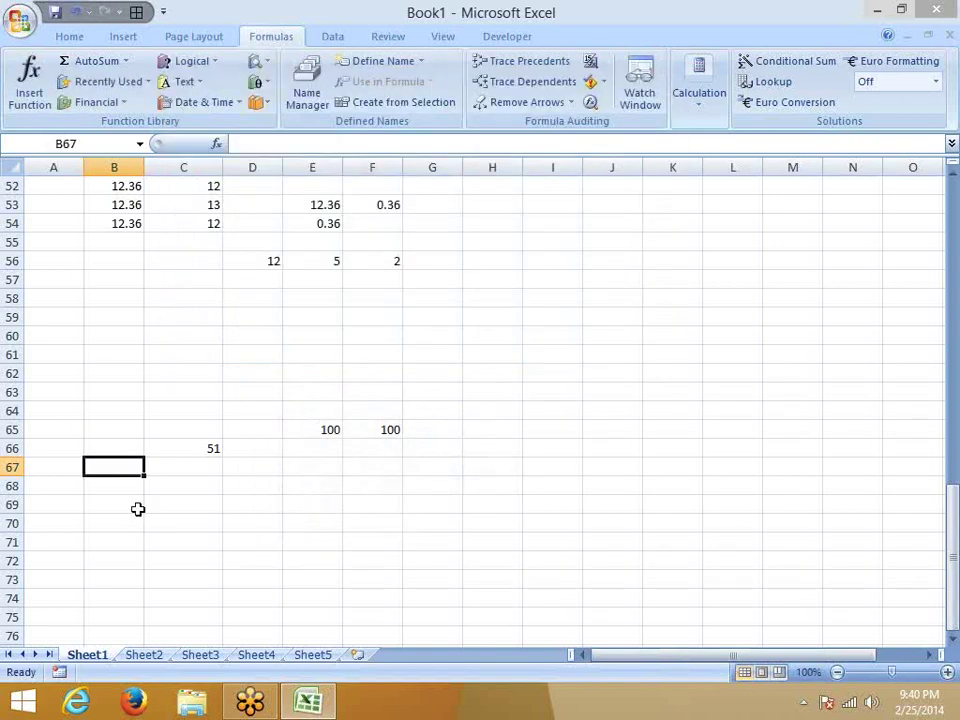
{"action": "type", "text": "="}
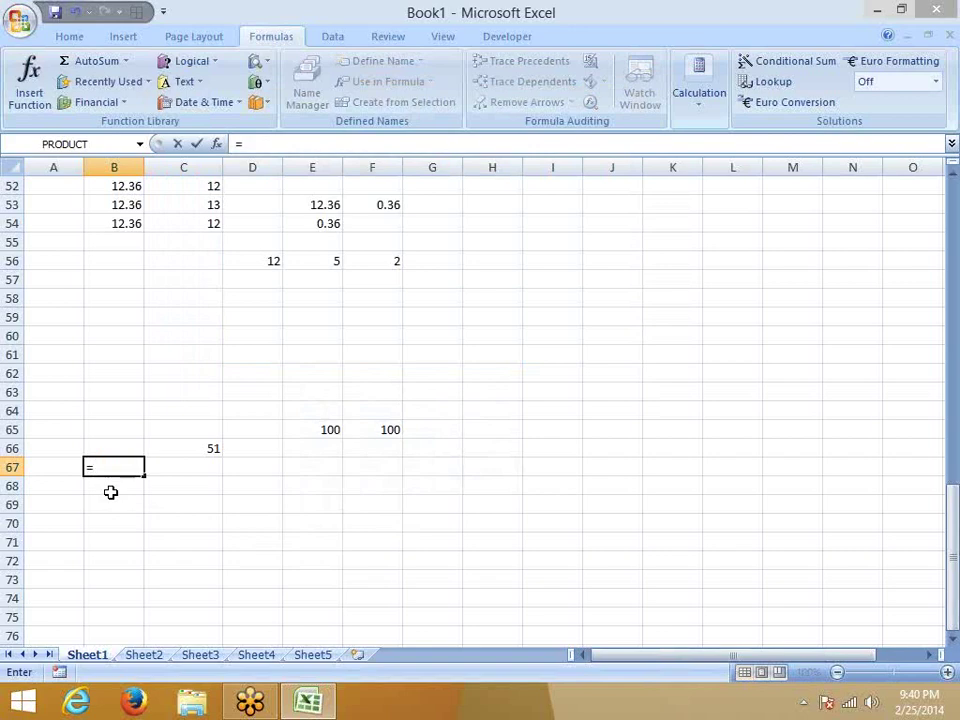
{"action": "key", "text": "Escape"}
{"action": "type", "text": "2"}
{"action": "key", "text": "Tab"}
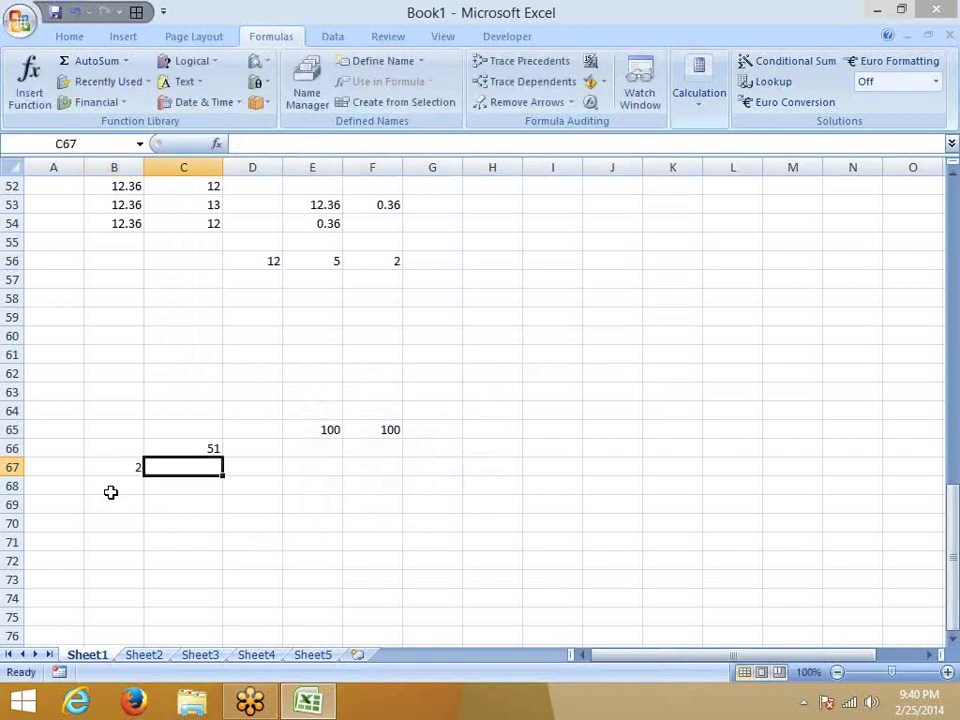
{"action": "type", "text": "4"}
{"action": "key", "text": "Escape"}
{"action": "type", "text": "5"}
{"action": "key", "text": "Tab"}
{"action": "type", "text": "6"}
{"action": "key", "text": "Tab"}
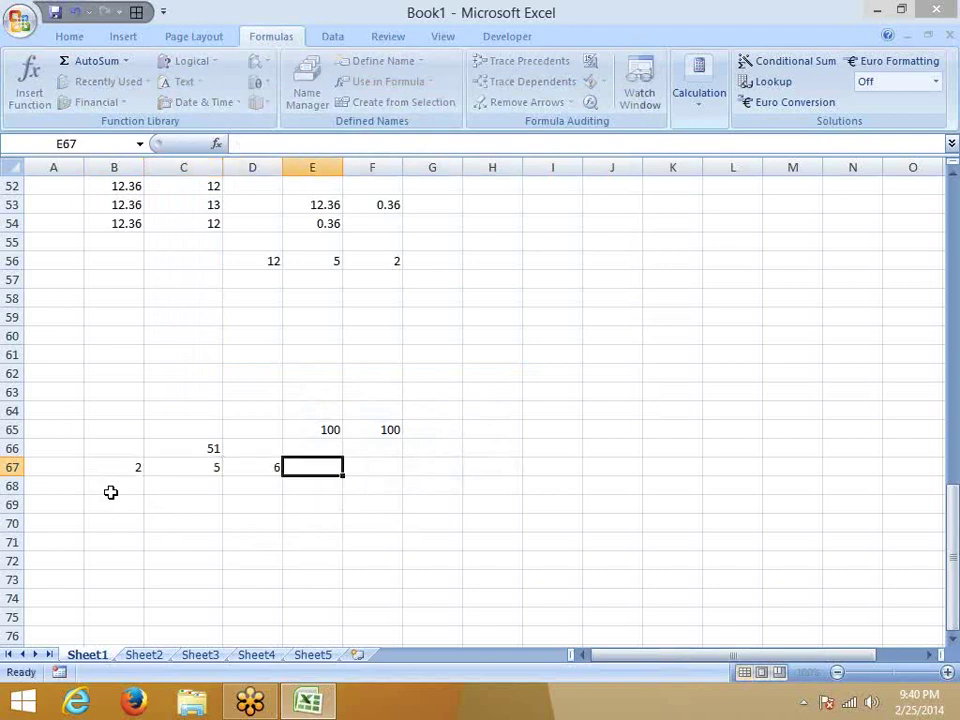
{"action": "type", "text": "5"}
{"action": "key", "text": "Tab"}
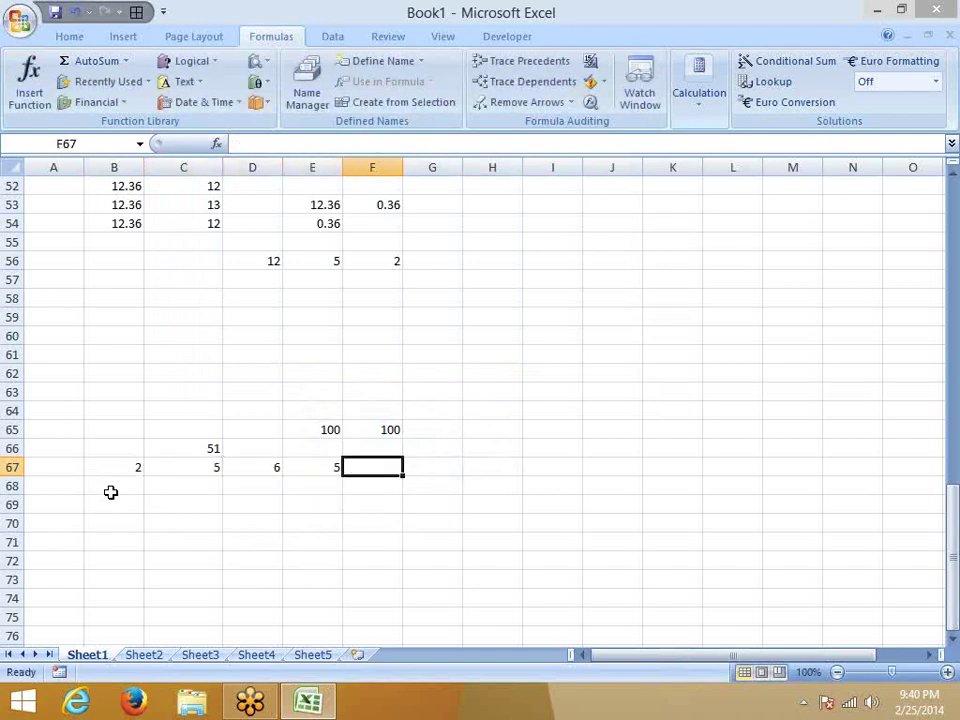
- Enter =PRODUCT(B67:E67) in F67, returning 300
{"action": "type", "text": "=p"}
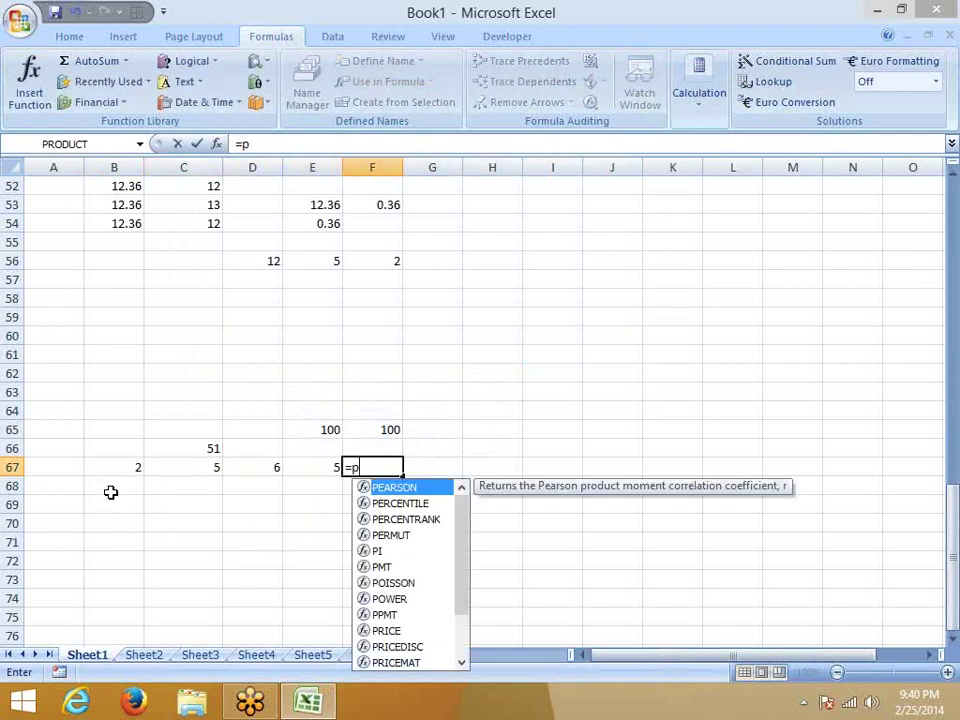
{"action": "type", "text": "ro"}
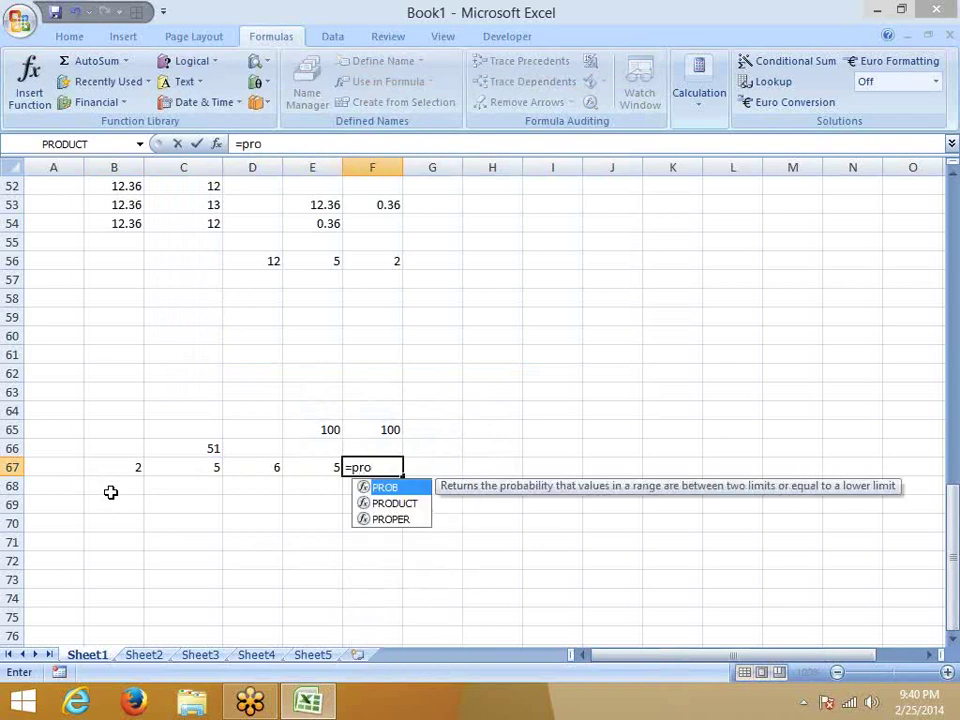
{"action": "key", "text": "Down"}
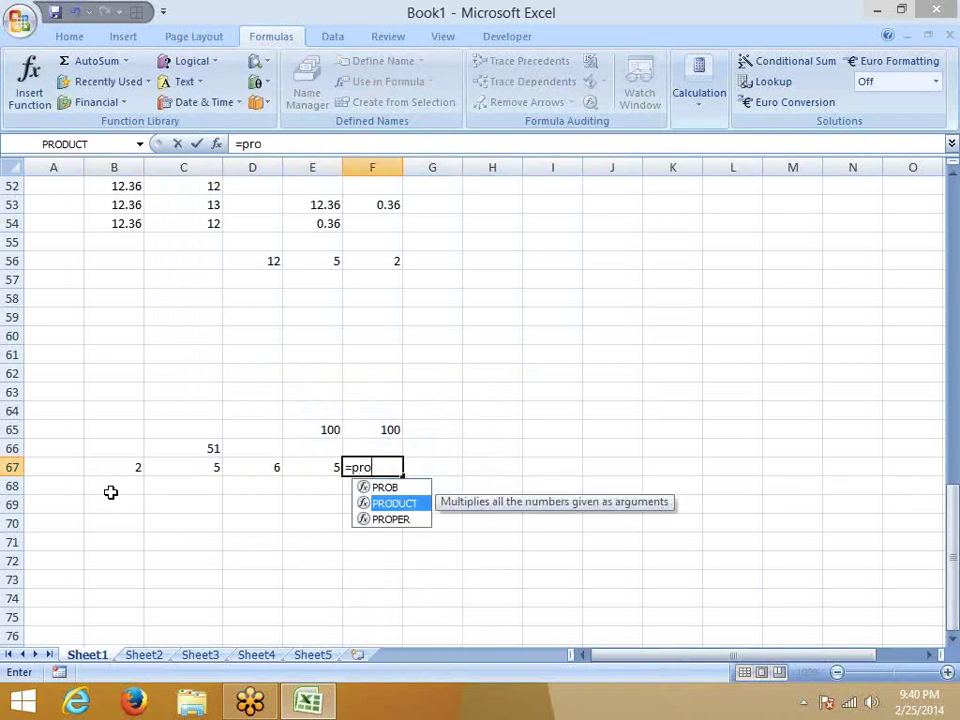
{"action": "key", "text": "Tab"}
{"action": "key", "text": "Left"}
{"action": "key", "text": "Left"}
{"action": "key", "text": "Left"}
{"action": "key", "text": "Left"}
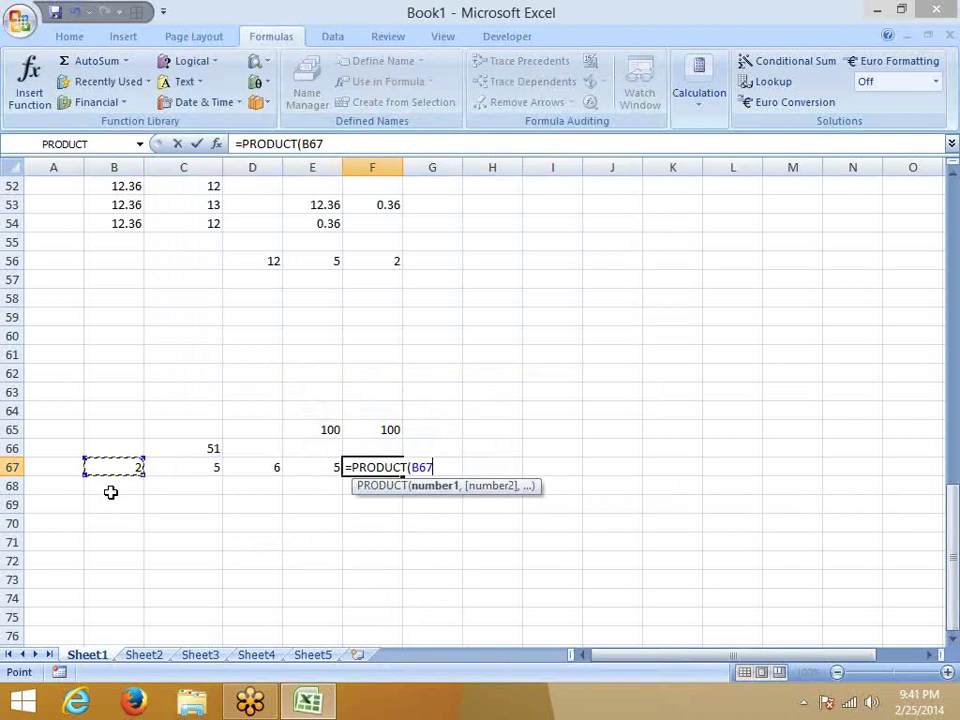
{"action": "key", "text": "shift+Right"}
{"action": "key", "text": "shift+Right"}
{"action": "key", "text": "shift+Right"}
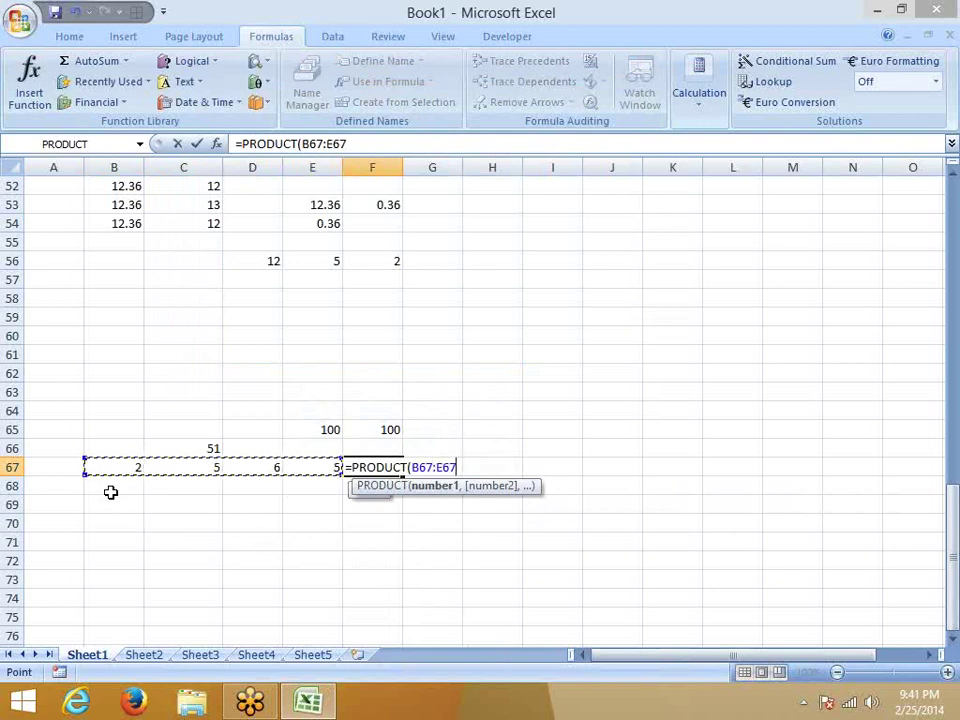
{"action": "key", "text": "Return"}
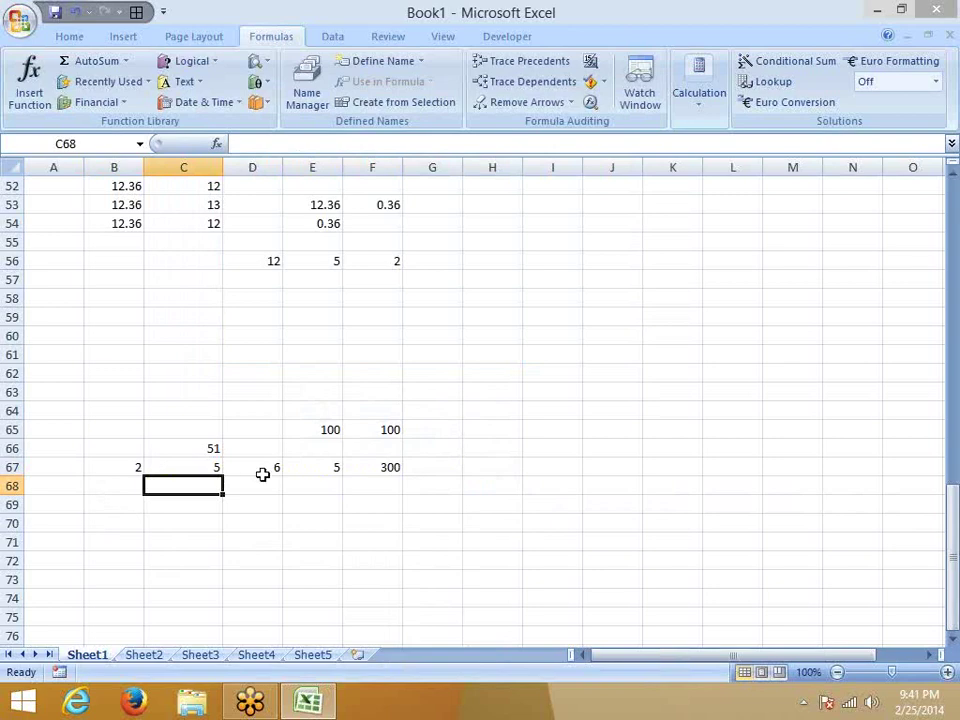
- Select B69 and browse the Math & Trig list, closing it without inserting a function
{"action": "left_click", "coordinate": [126, 503]}
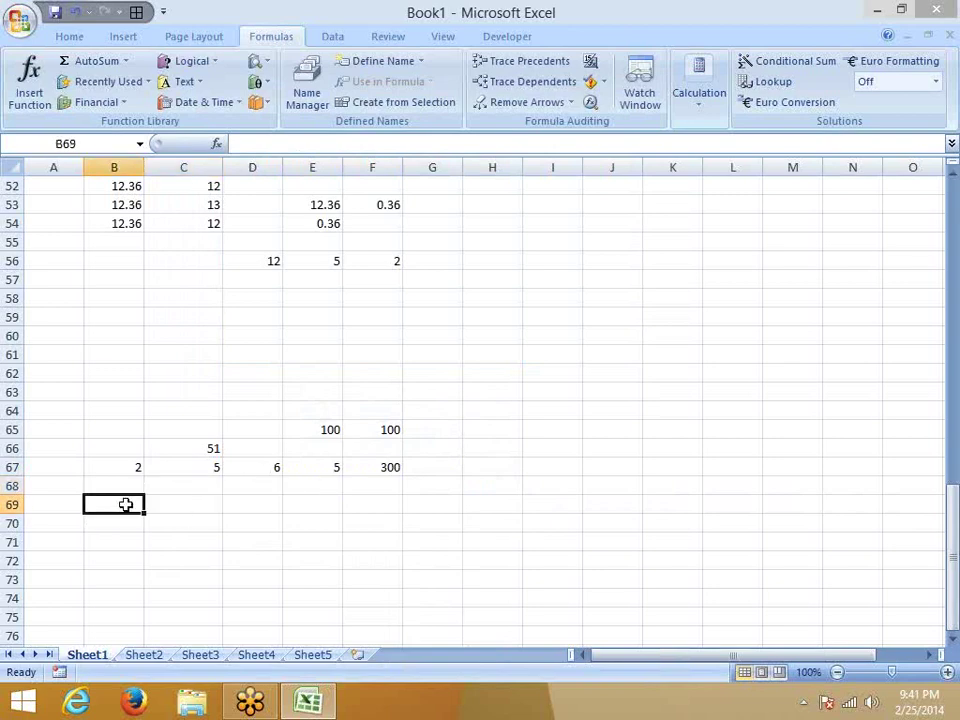
{"action": "left_click", "coordinate": [256, 81]}
{"action": "scroll", "coordinate": [321, 440], "scroll_direction": "down", "scroll_amount": 2}
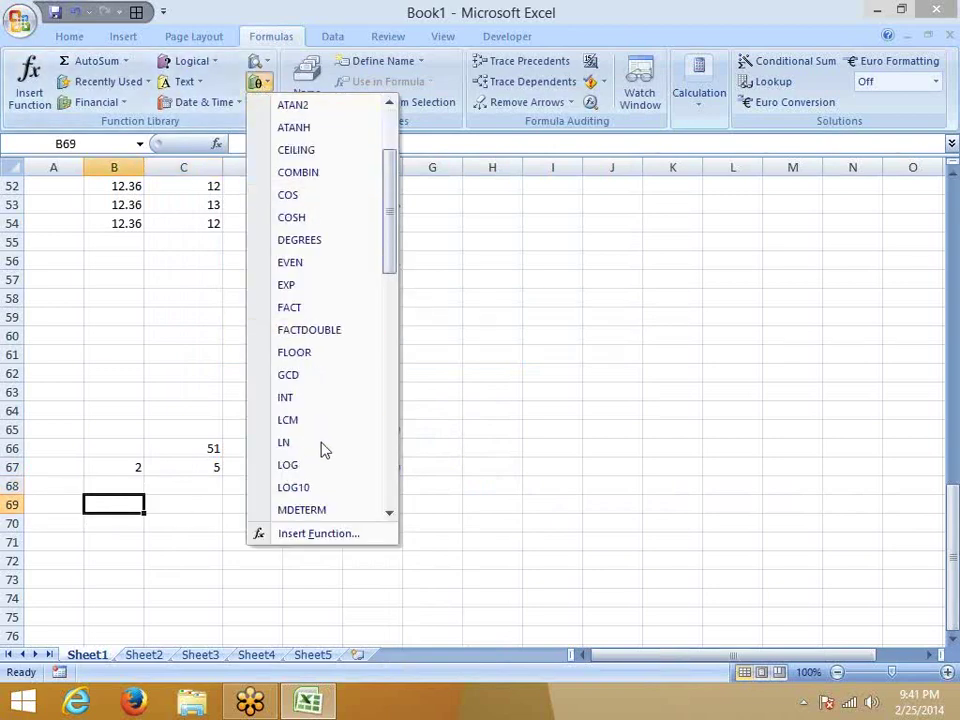
{"action": "scroll", "coordinate": [324, 468], "scroll_direction": "down", "scroll_amount": 1}
{"action": "scroll", "coordinate": [324, 468], "scroll_direction": "down", "scroll_amount": 2}
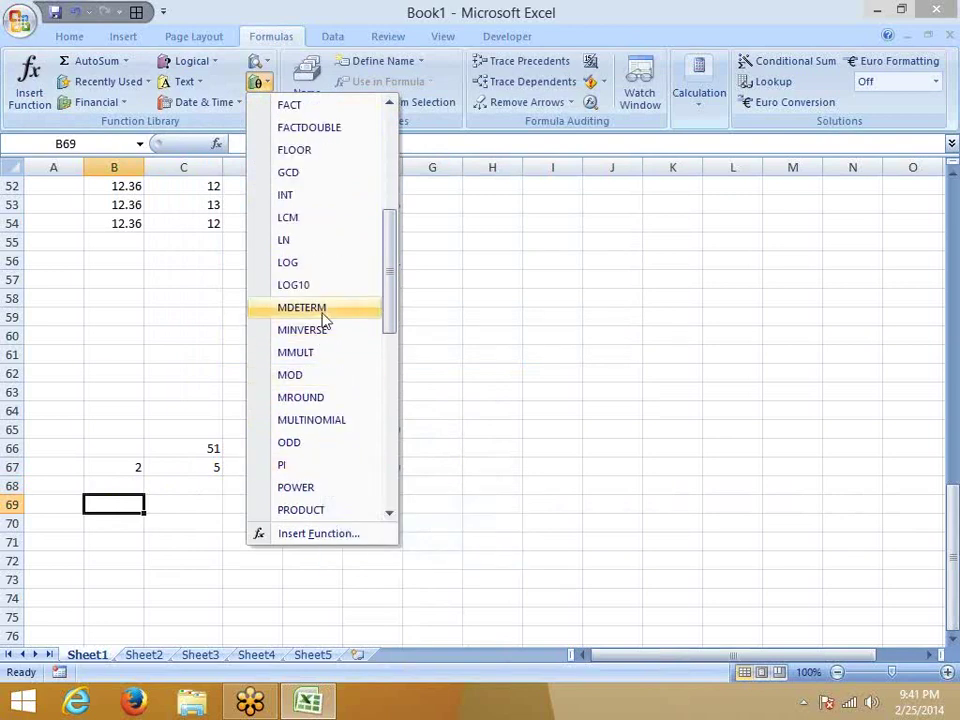
{"action": "scroll", "coordinate": [334, 446], "scroll_direction": "down", "scroll_amount": 1}
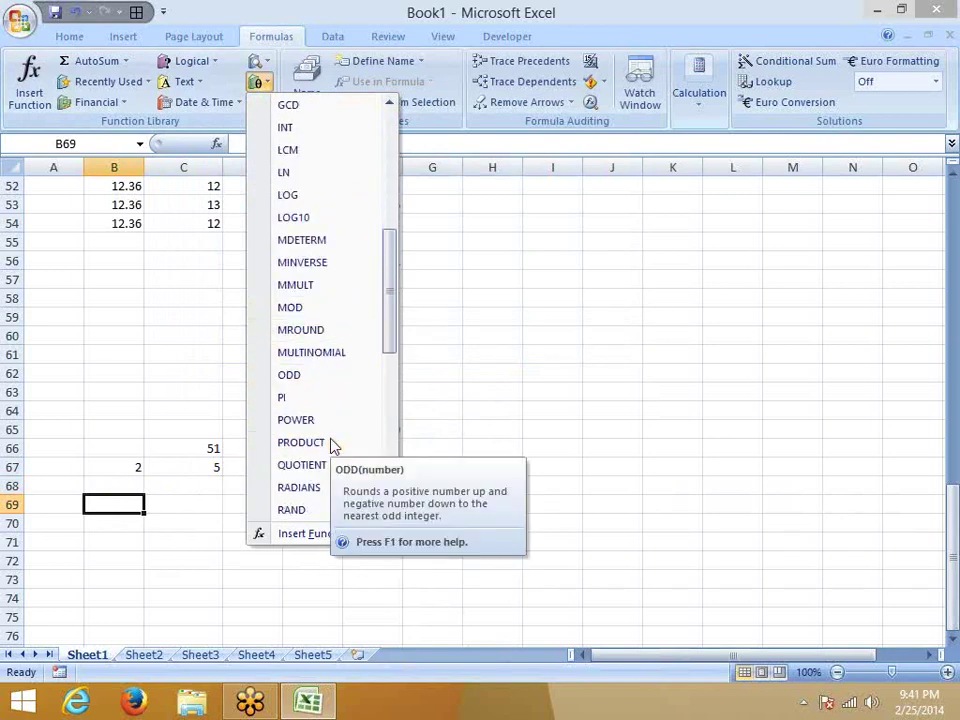
{"action": "scroll", "coordinate": [329, 464], "scroll_direction": "down", "scroll_amount": 1}
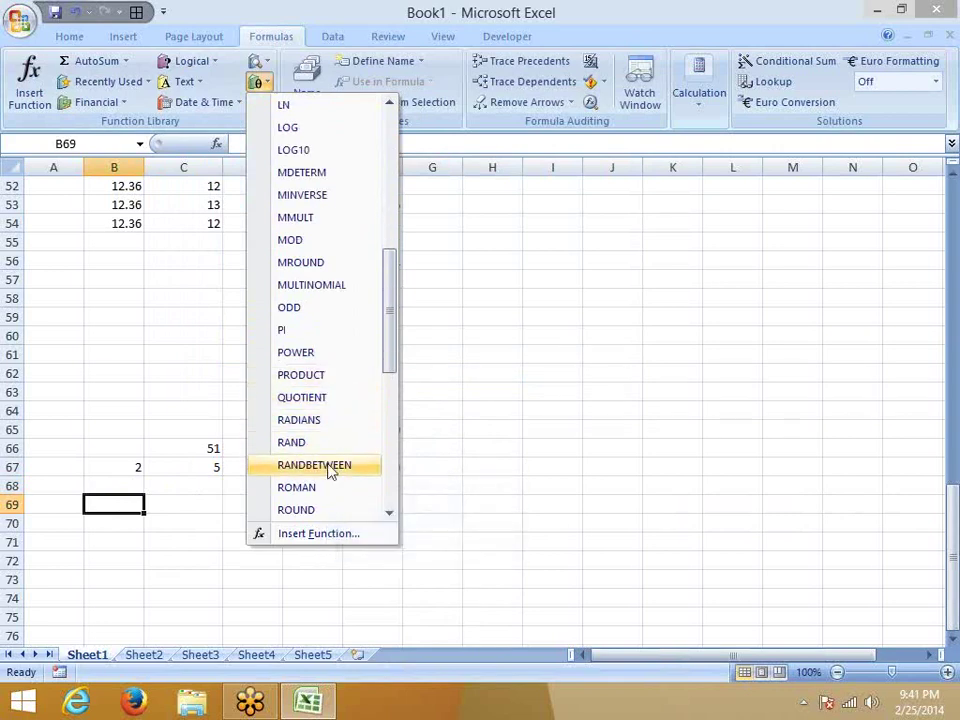
{"action": "left_click", "coordinate": [407, 504]}
- On Sheet2, enter =RANDBETWEEN(10,90) in B10
{"action": "left_click", "coordinate": [160, 658]}
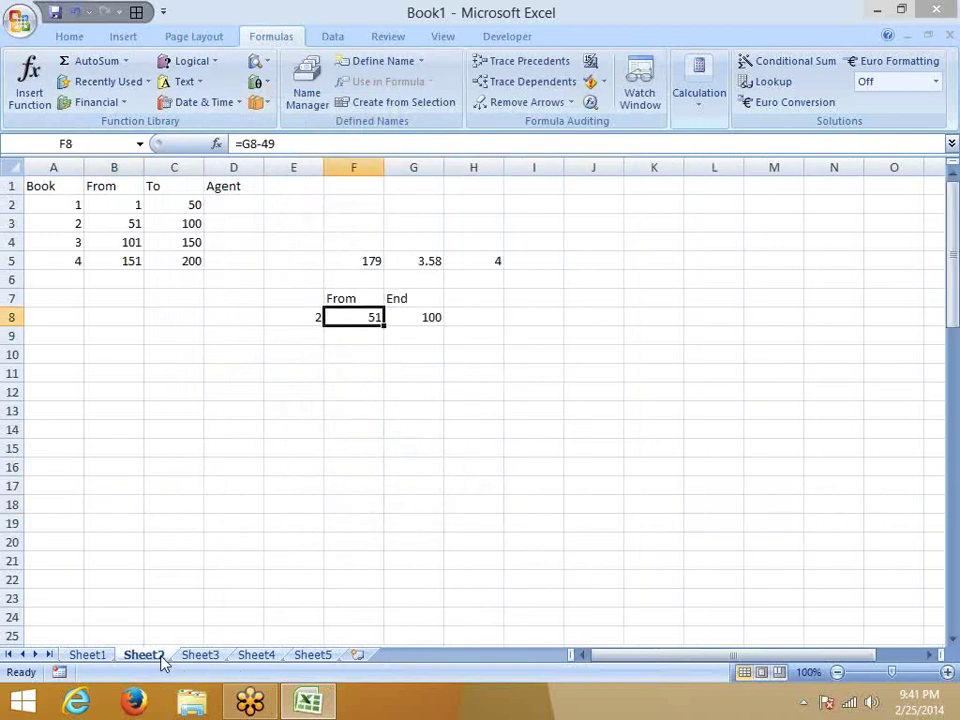
{"action": "left_click", "coordinate": [91, 360]}
{"action": "type", "text": "="}
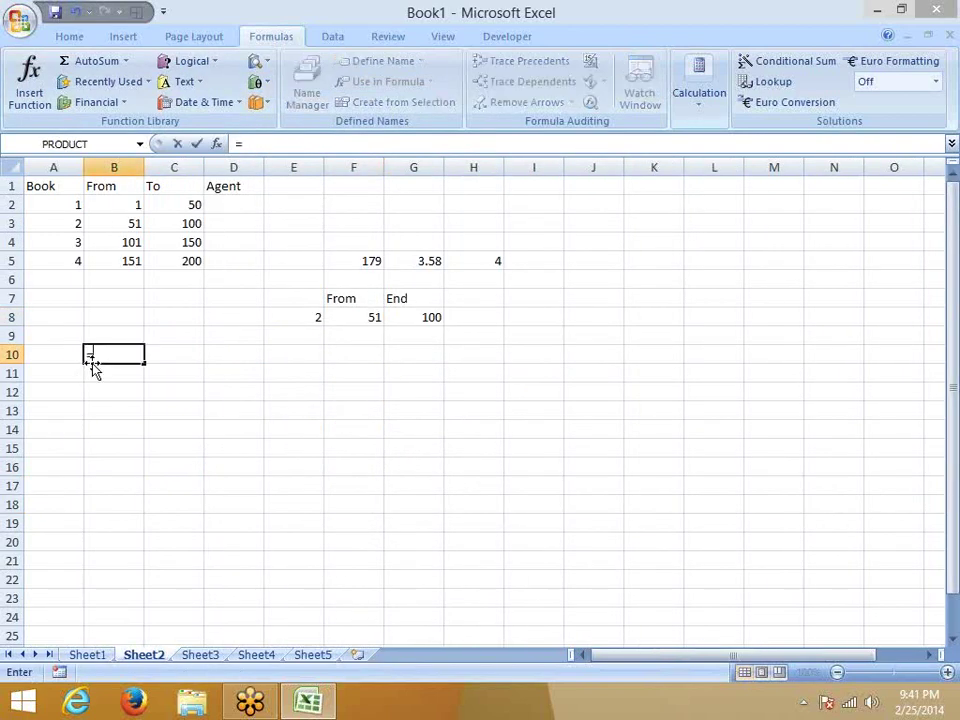
{"action": "type", "text": "r"}
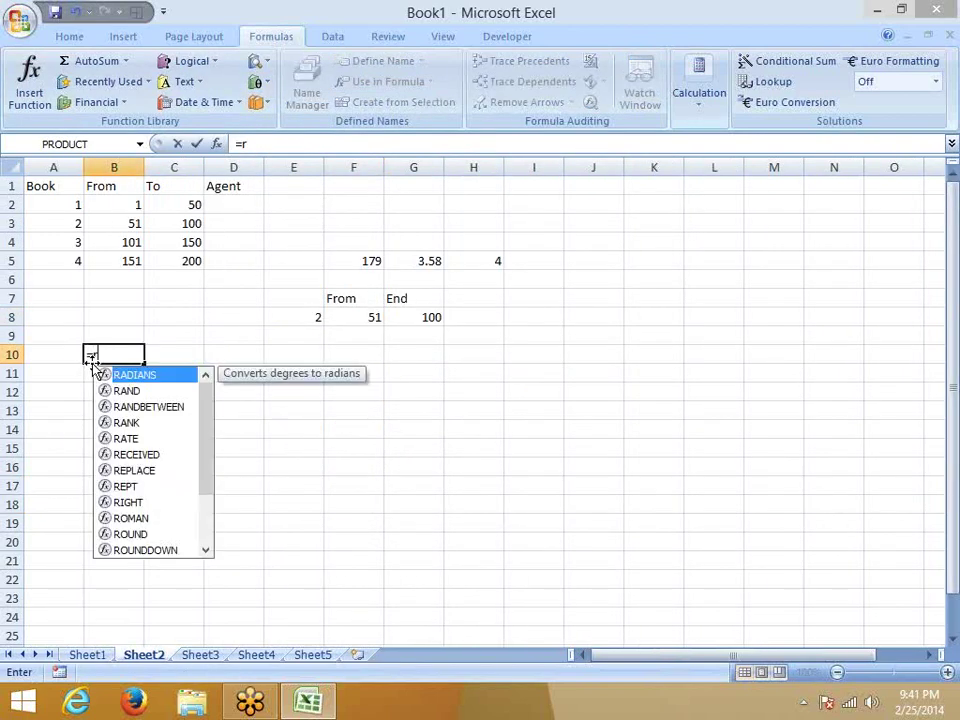
{"action": "key", "text": "Down"}
{"action": "key", "text": "Down"}
{"action": "key", "text": "Tab"}
{"action": "type", "text": "1"}
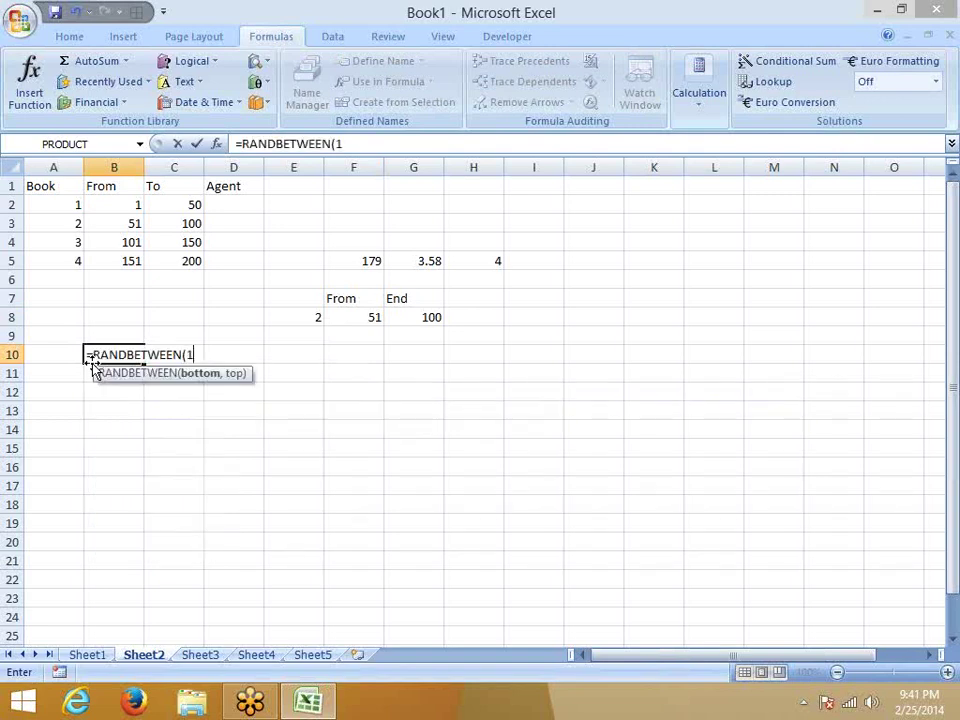
{"action": "type", "text": "0,90"}
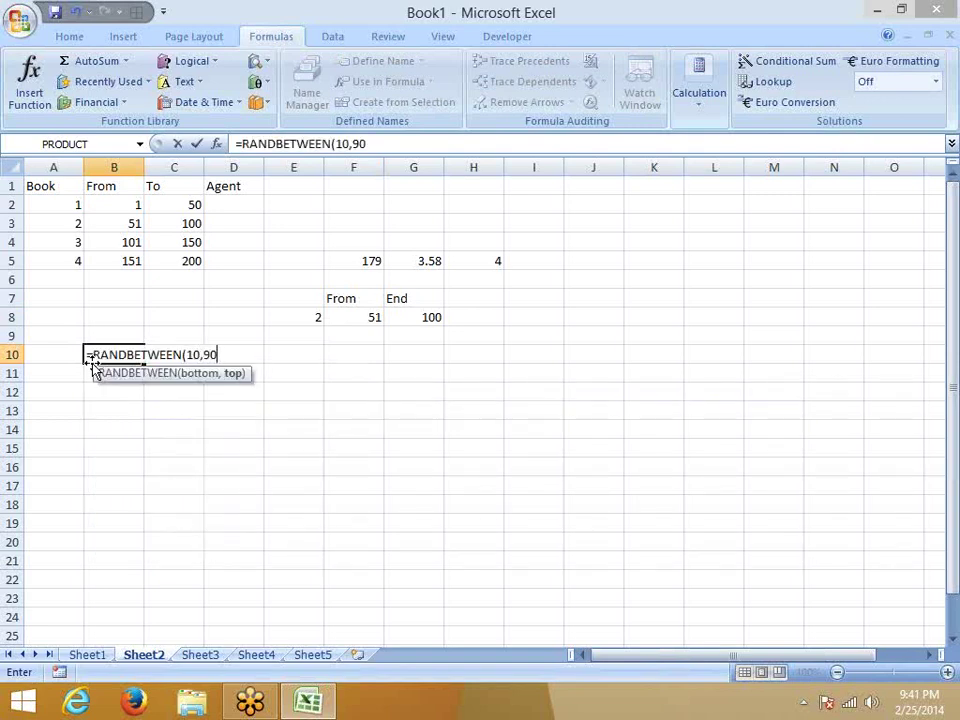
{"action": "key", "text": "Return"}
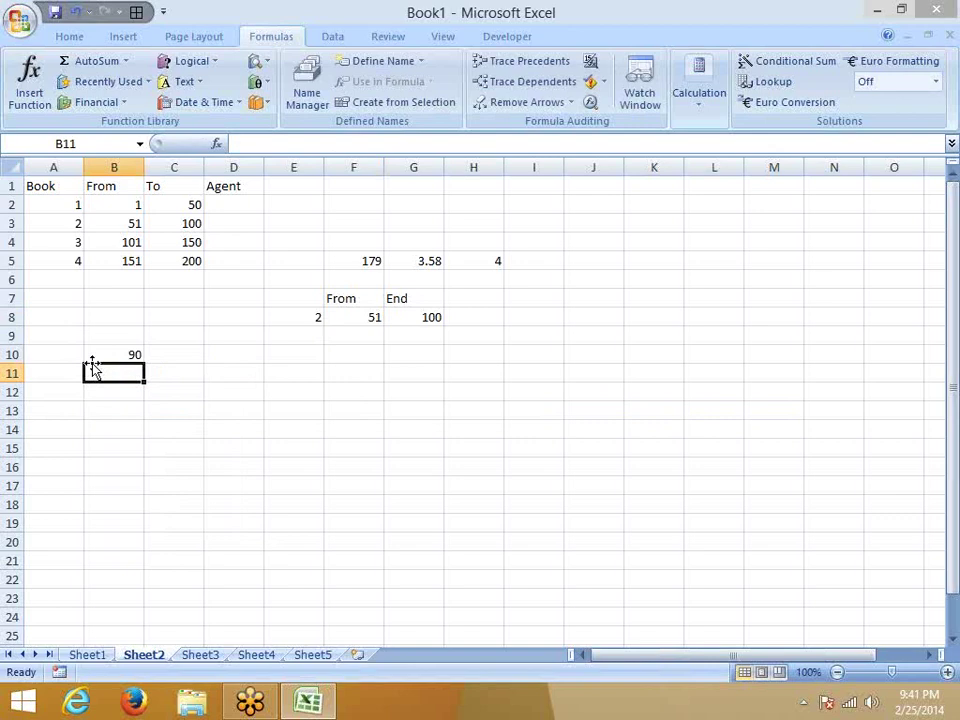
{"action": "key", "text": "Up"}
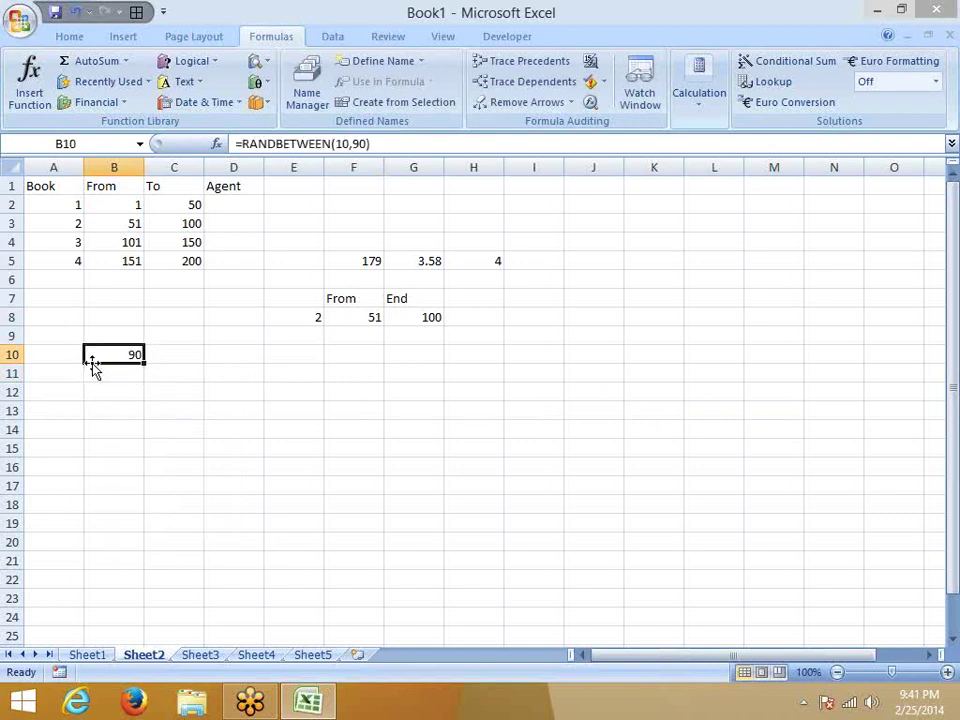
- Replace B10's formula with =RAND() to produce a random decimal
{"action": "key", "text": "Delete"}
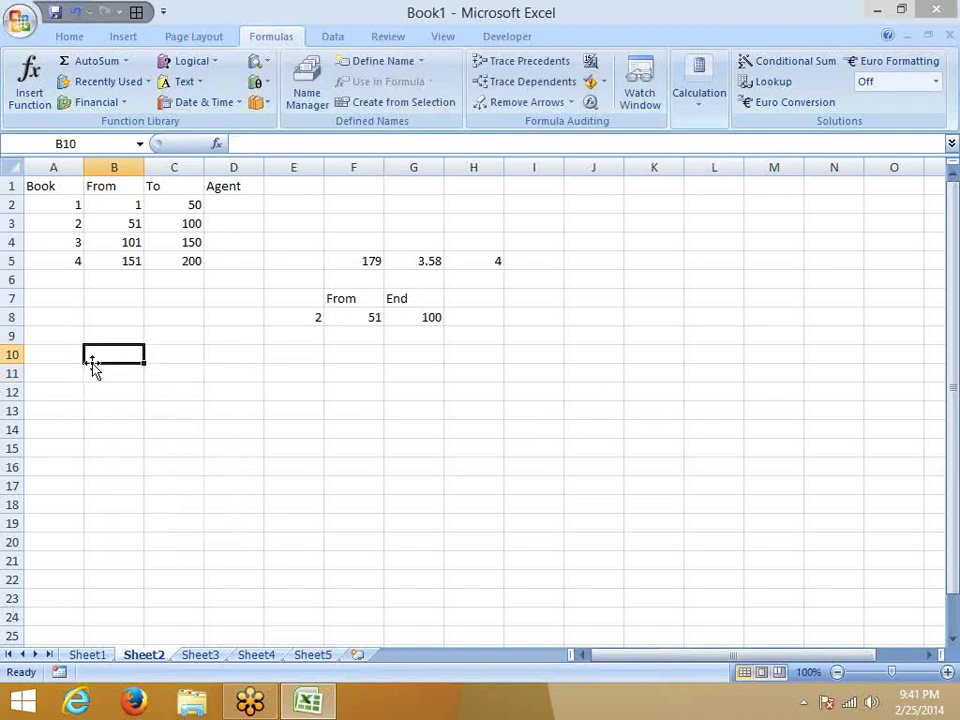
{"action": "type", "text": "=ra"}
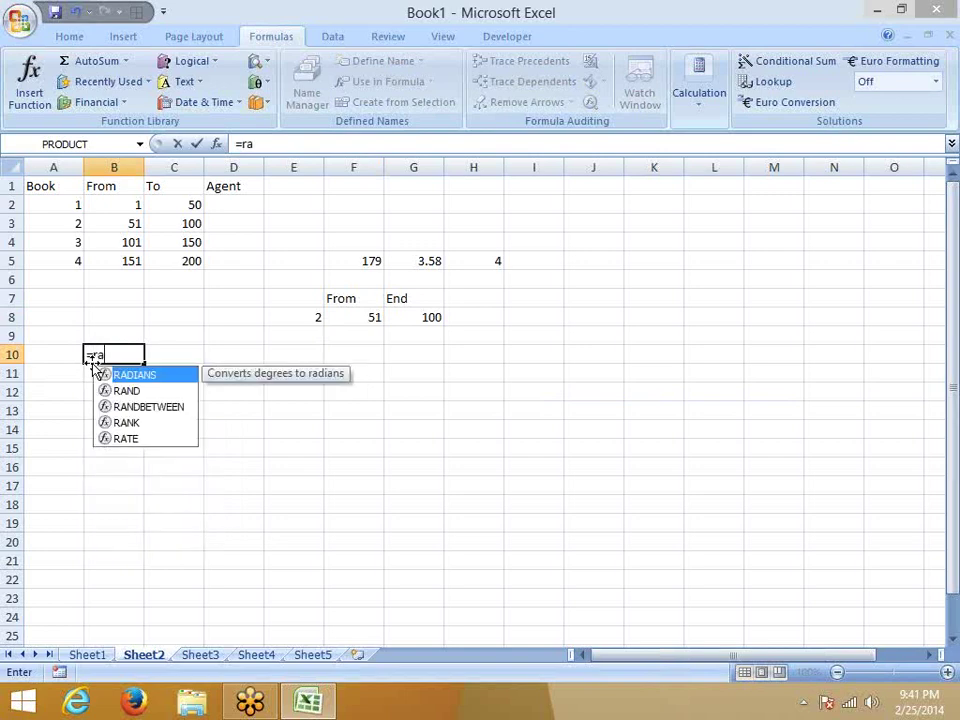
{"action": "type", "text": "nd"}
{"action": "key", "text": "Tab"}
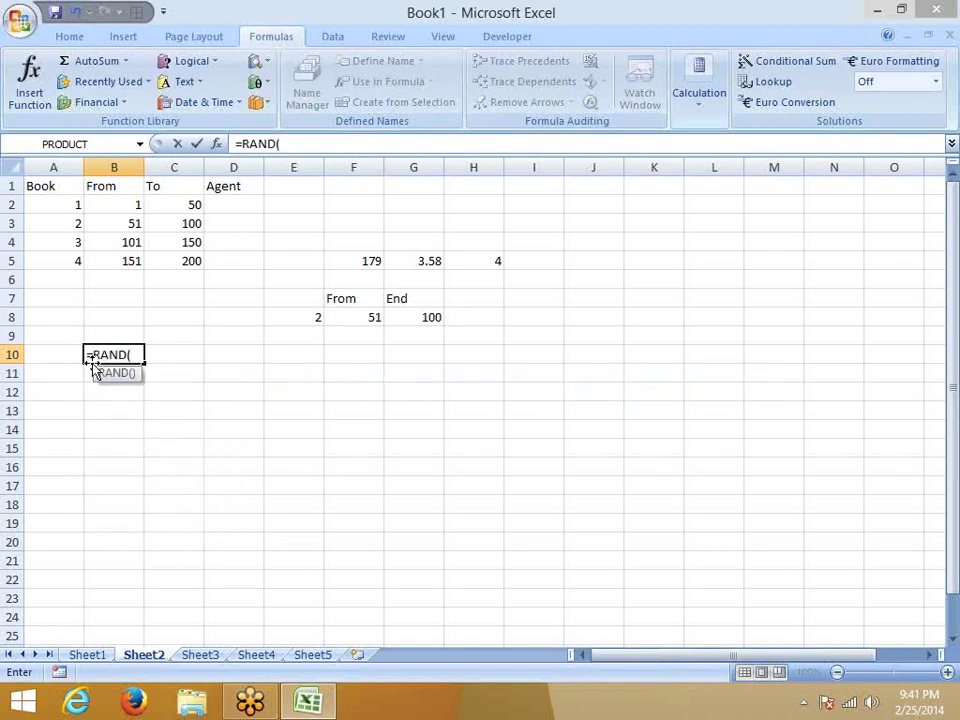
{"action": "type", "text": ")"}
{"action": "key", "text": "ctrl+Return"}
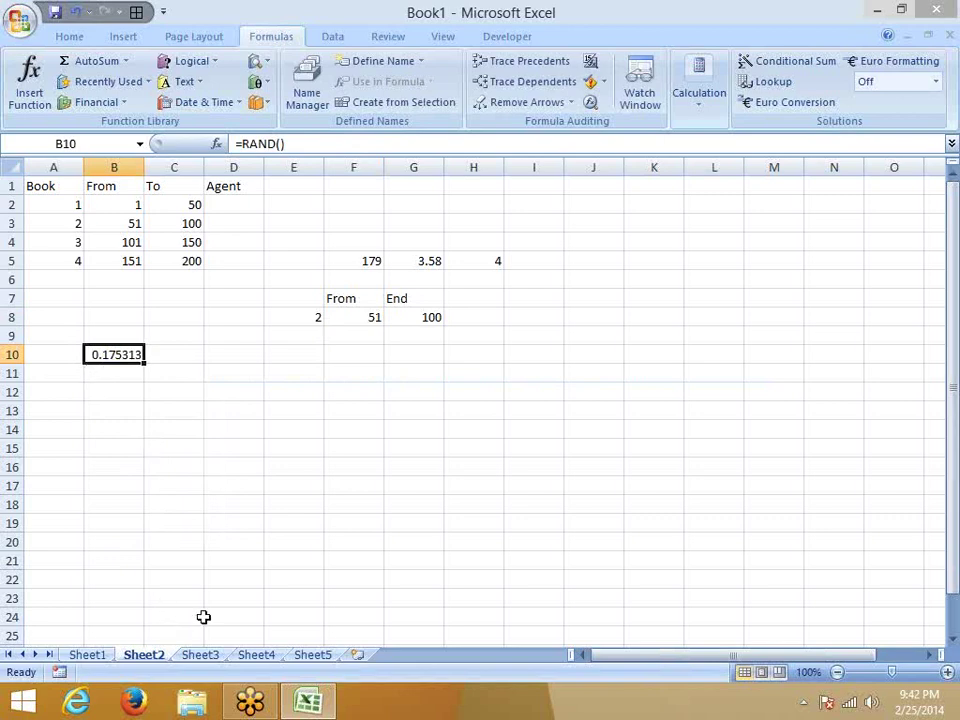
{"action": "scroll", "coordinate": [215, 610], "scroll_direction": "down", "scroll_amount": 5}
- Enter the lower bound 10 in C21 and the upper bound 90 in D21
{"action": "left_click", "coordinate": [187, 281]}
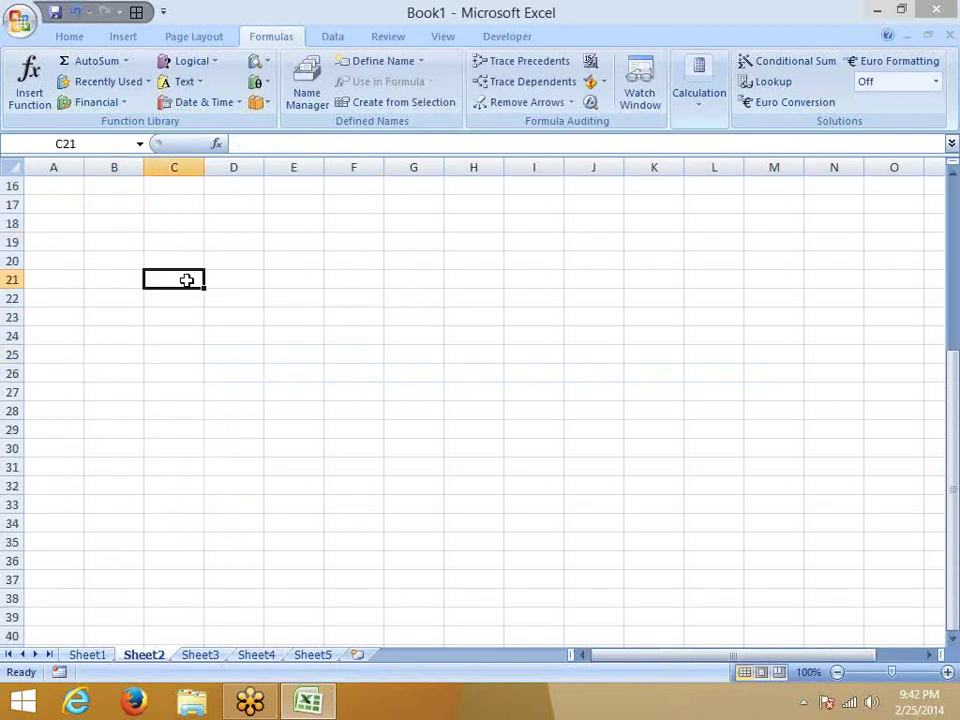
{"action": "type", "text": "1"}
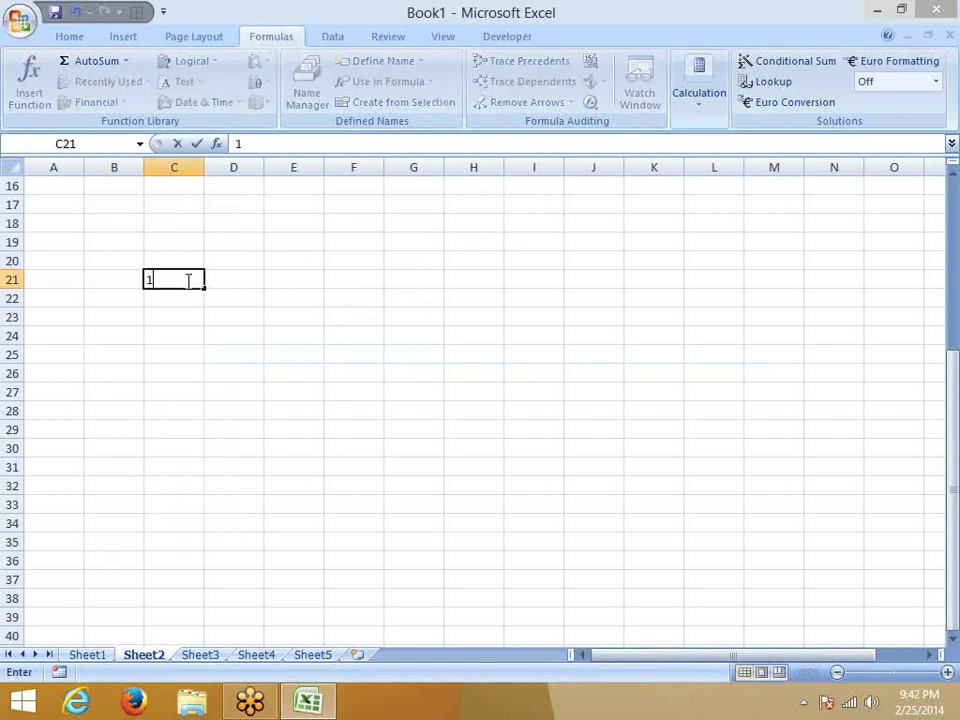
{"action": "type", "text": "0"}
{"action": "key", "text": "Tab"}
{"action": "type", "text": "90"}
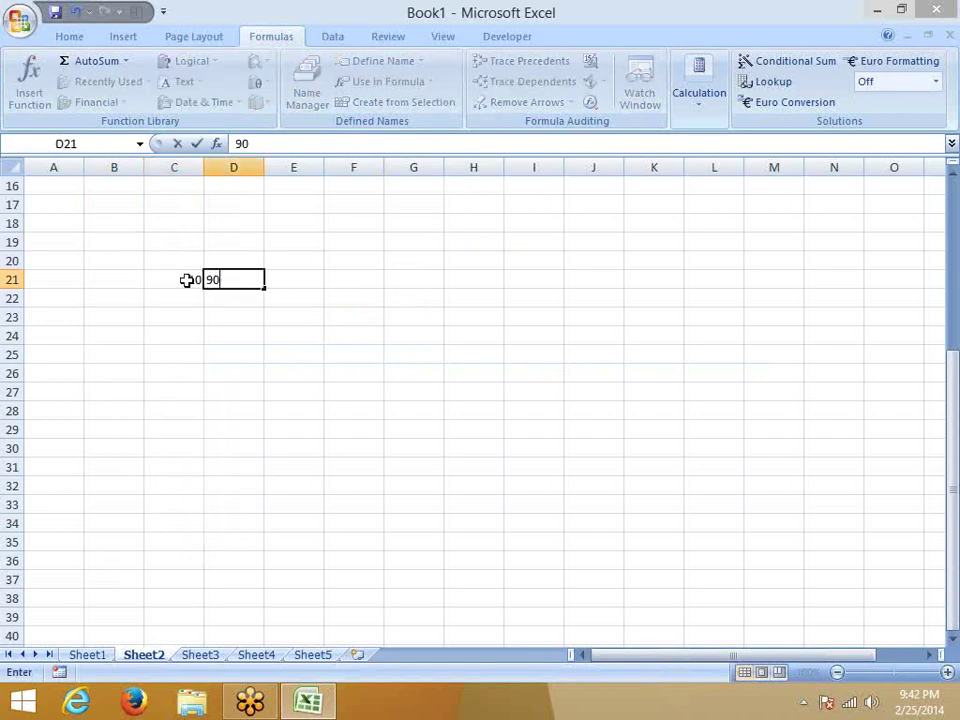
{"action": "key", "text": "Tab"}
- Enter =D21-C21 in E23, giving the range 80
{"action": "key", "text": "Down"}
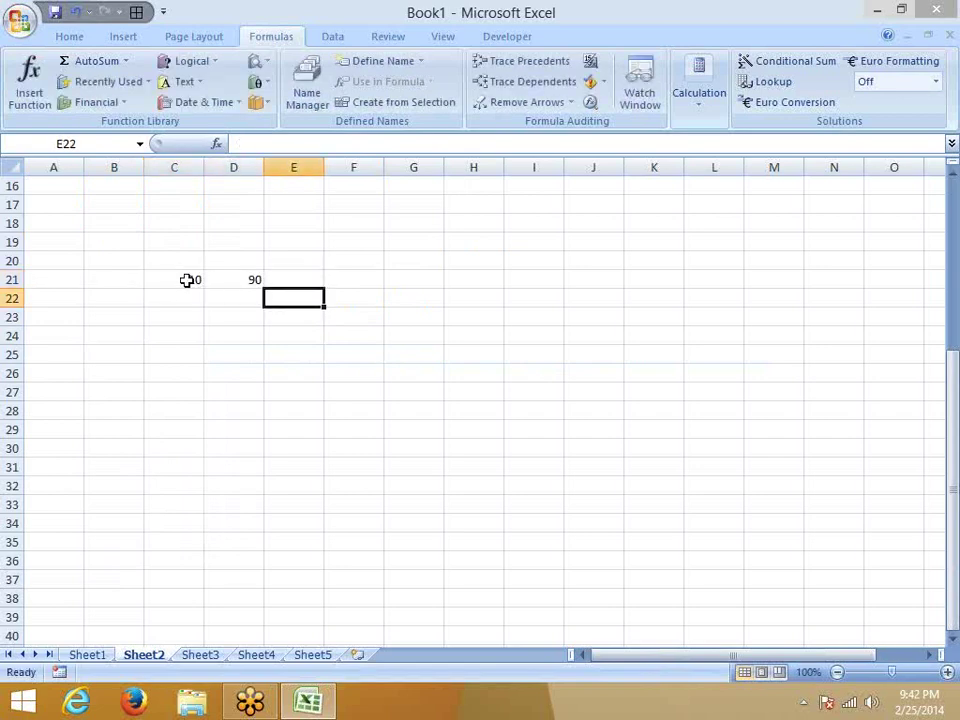
{"action": "key", "text": "Down"}
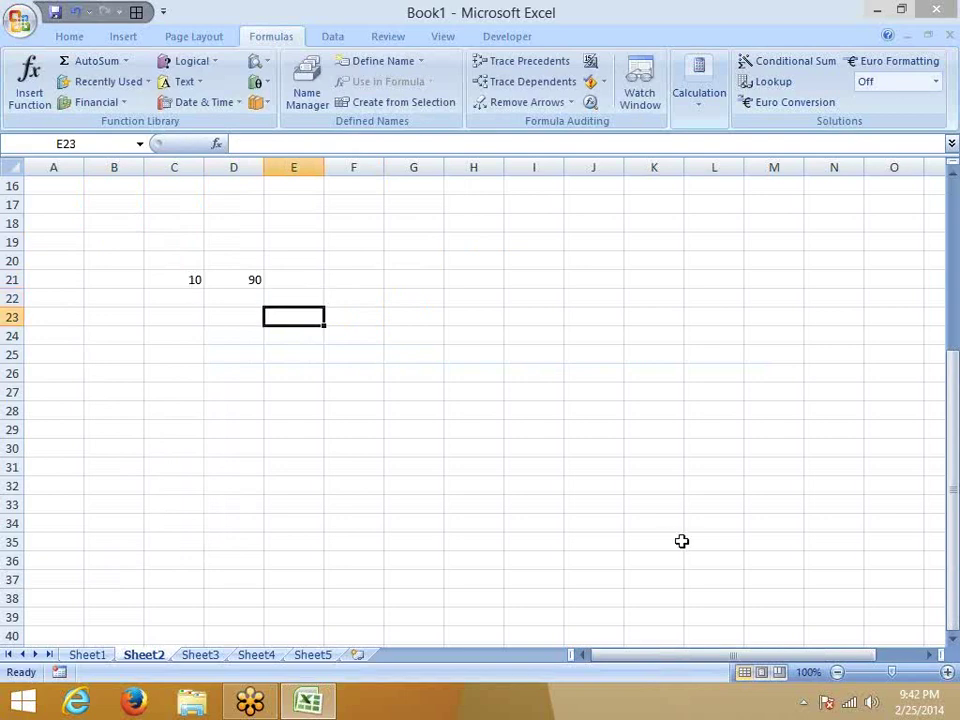
{"action": "type", "text": "="}
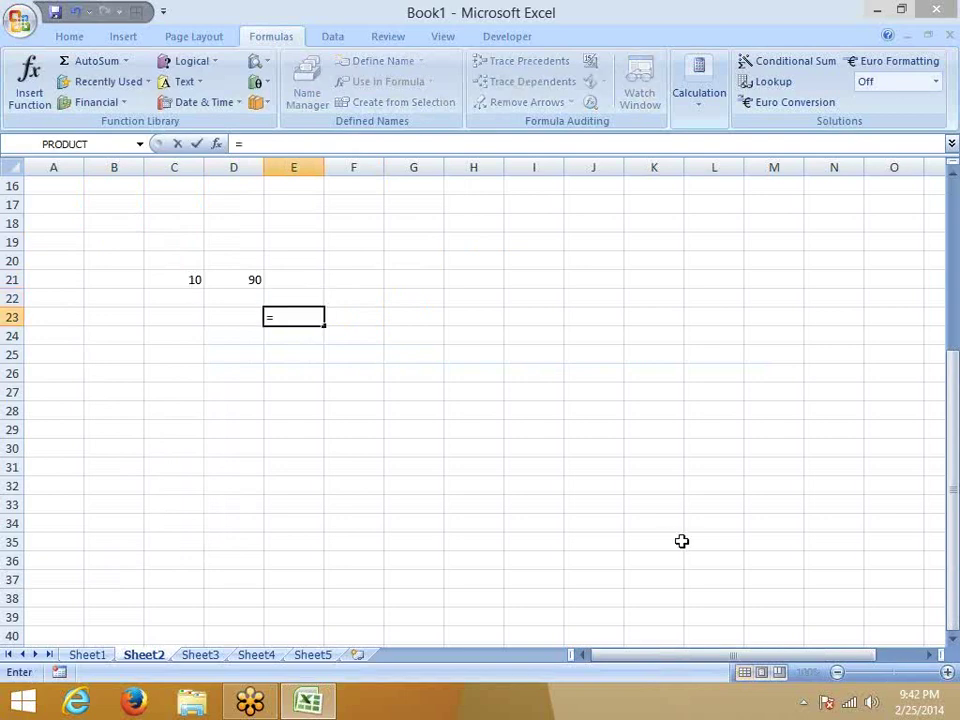
{"action": "key", "text": "Up"}
{"action": "key", "text": "Up"}
{"action": "key", "text": "Left"}
{"action": "type", "text": "-"}
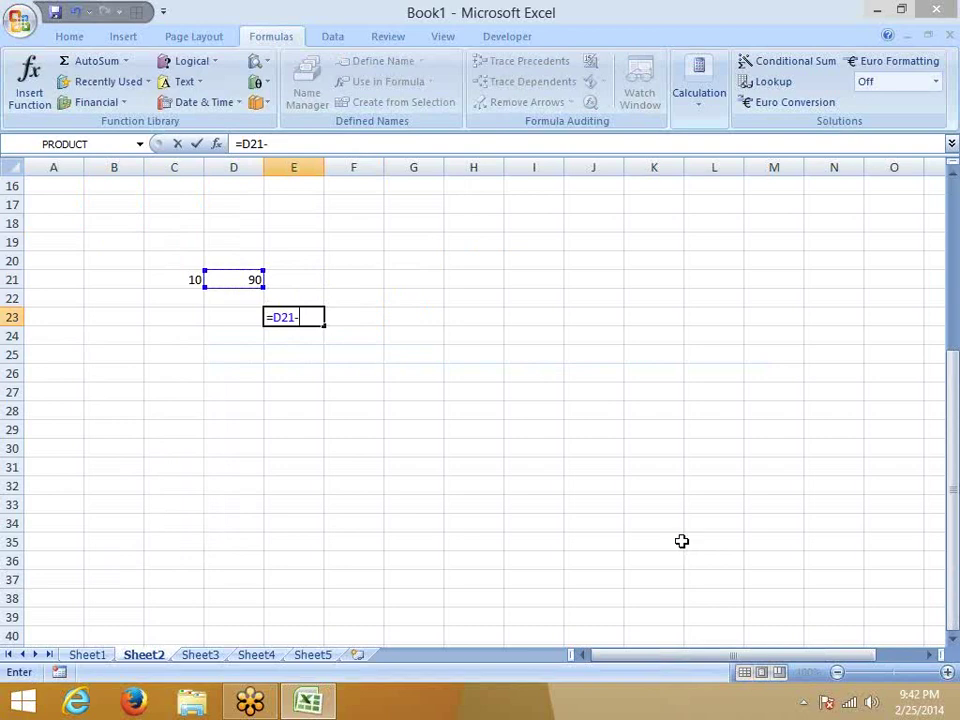
{"action": "key", "text": "Left"}
{"action": "key", "text": "Up"}
{"action": "key", "text": "Left"}
{"action": "key", "text": "Up"}
{"action": "key", "text": "Return"}
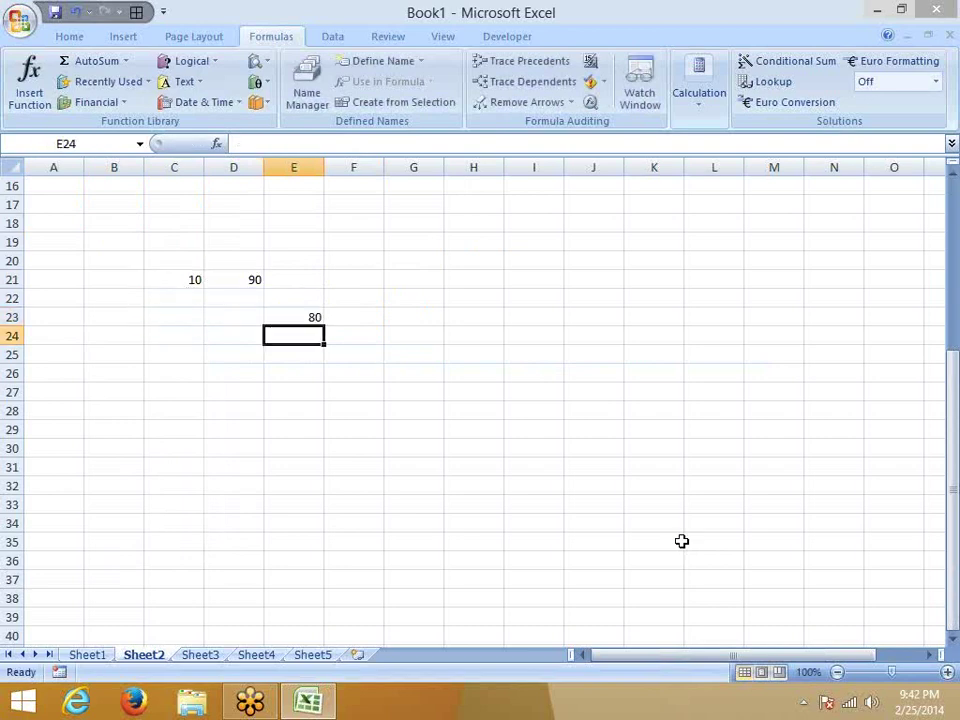
- Enter =E23*RAND() in F23 to scale the range by a random fraction
{"action": "key", "text": "Up"}
{"action": "key", "text": "Right"}
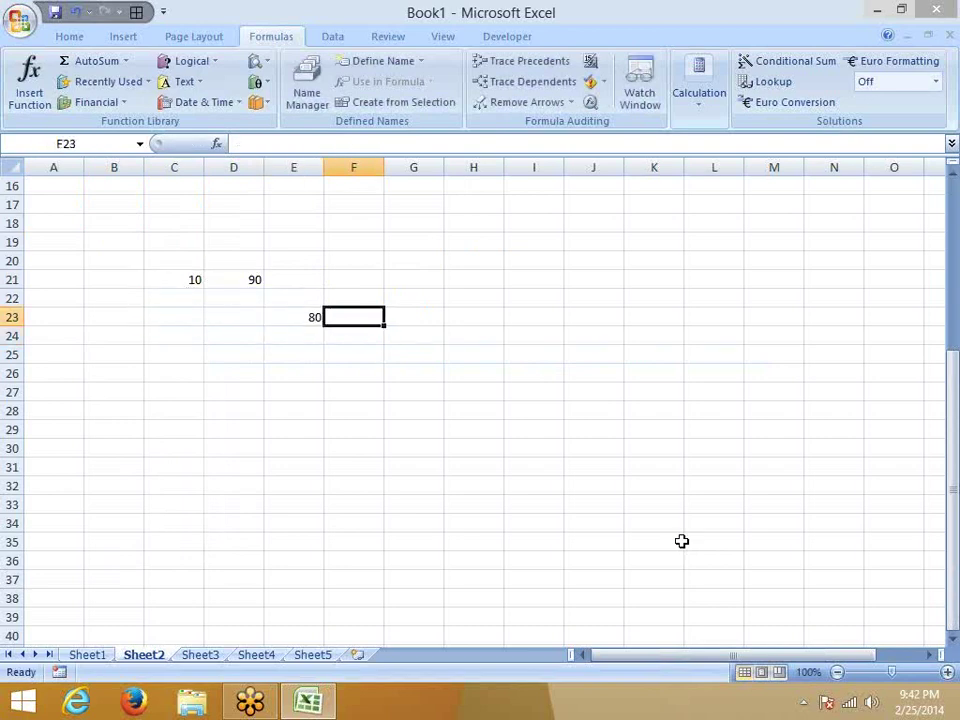
{"action": "type", "text": "="}
{"action": "key", "text": "Left"}
{"action": "type", "text": "*"}
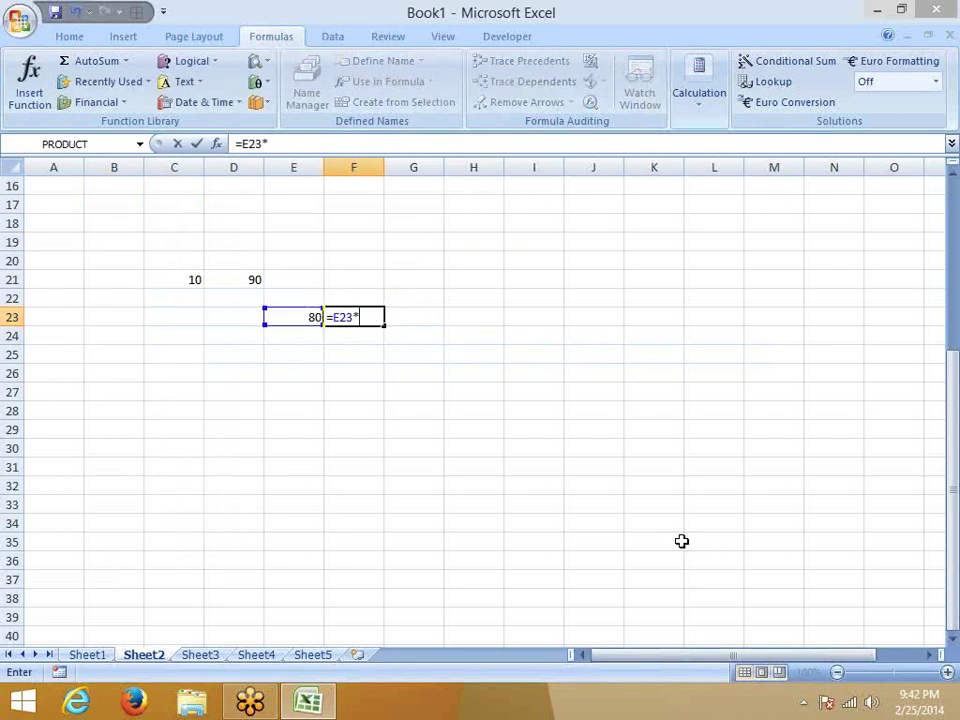
{"action": "type", "text": "r"}
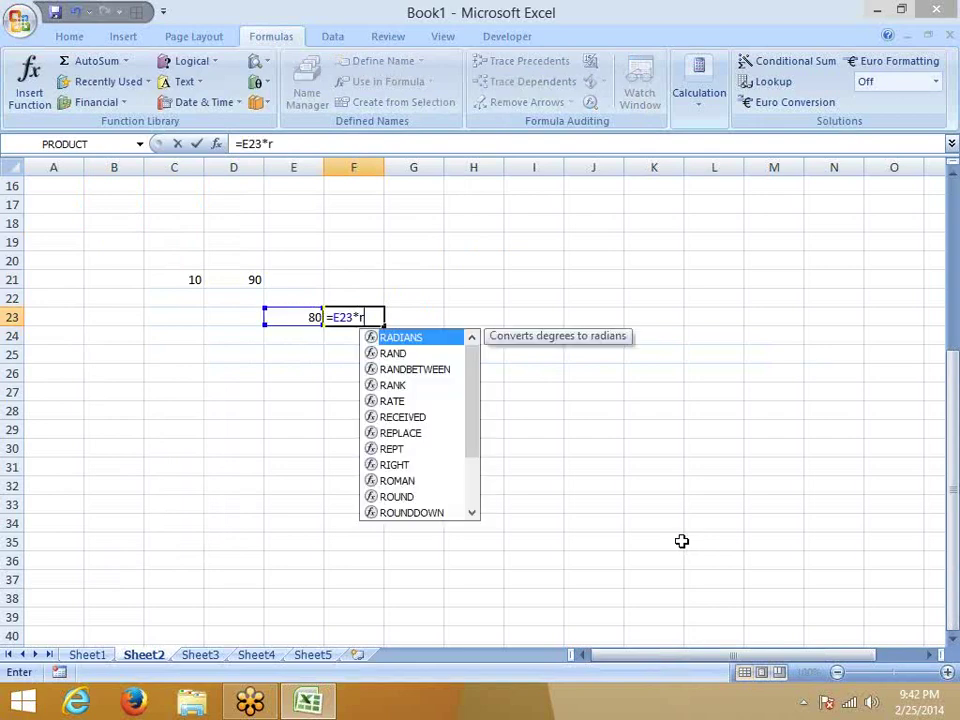
{"action": "key", "text": "Down"}
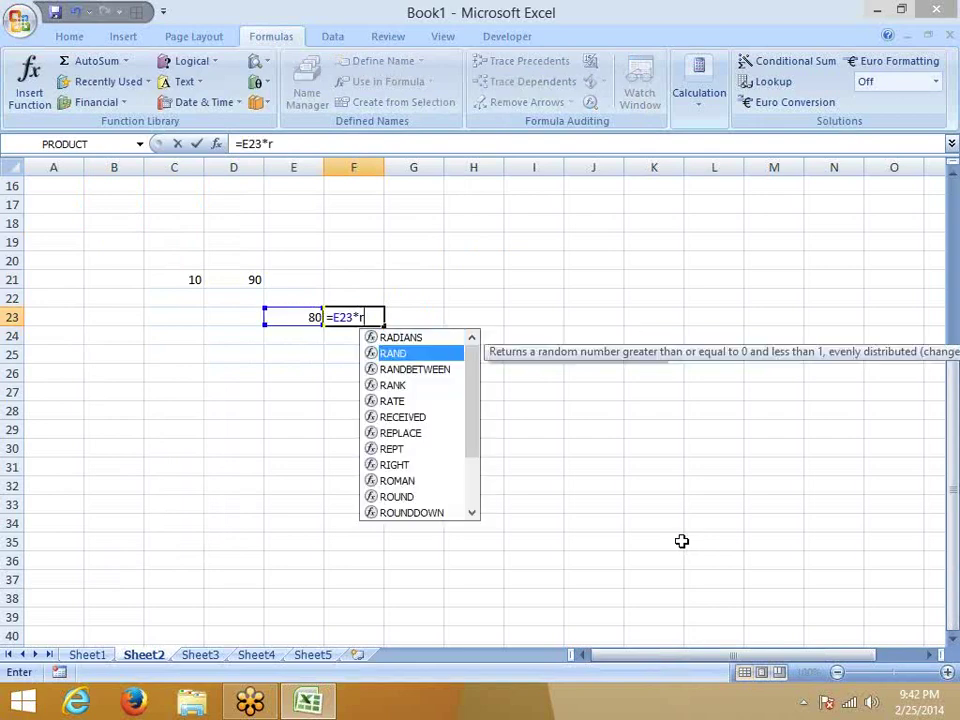
{"action": "key", "text": "Tab"}
{"action": "type", "text": ")"}
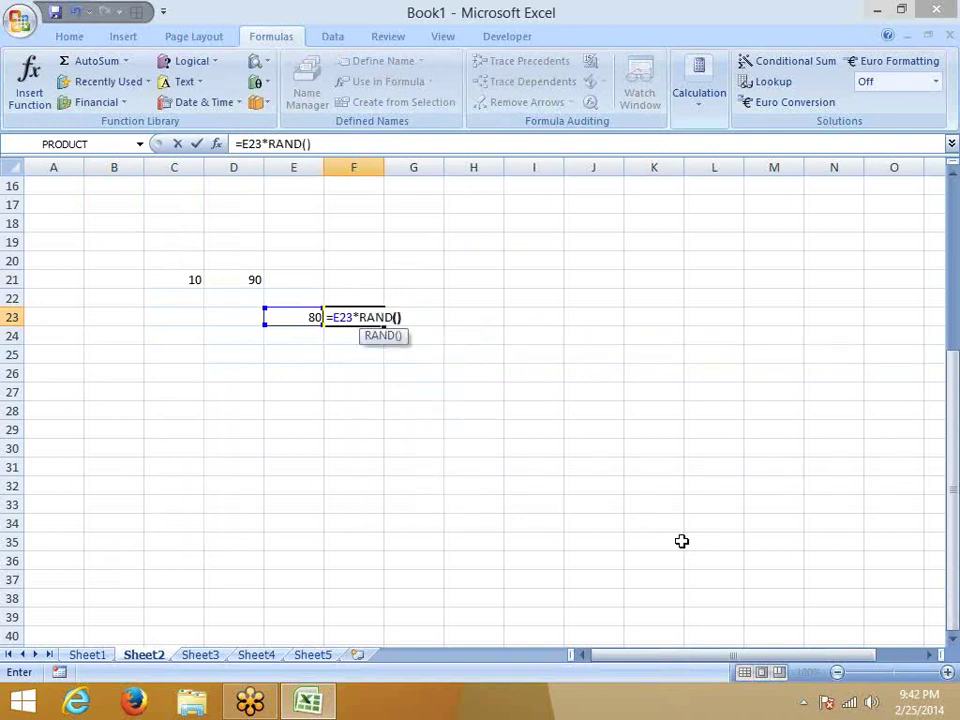
{"action": "key", "text": "Tab"}
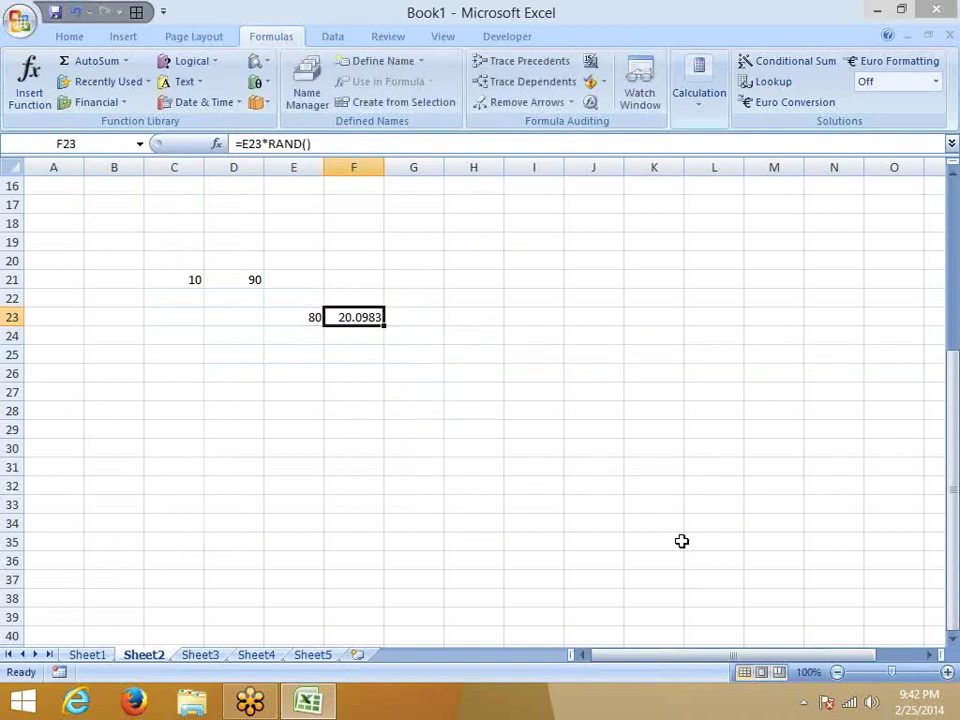
- Enter =F23+C21 in G23 to offset the result by the lower bound
{"action": "type", "text": "="}
{"action": "key", "text": "Left"}
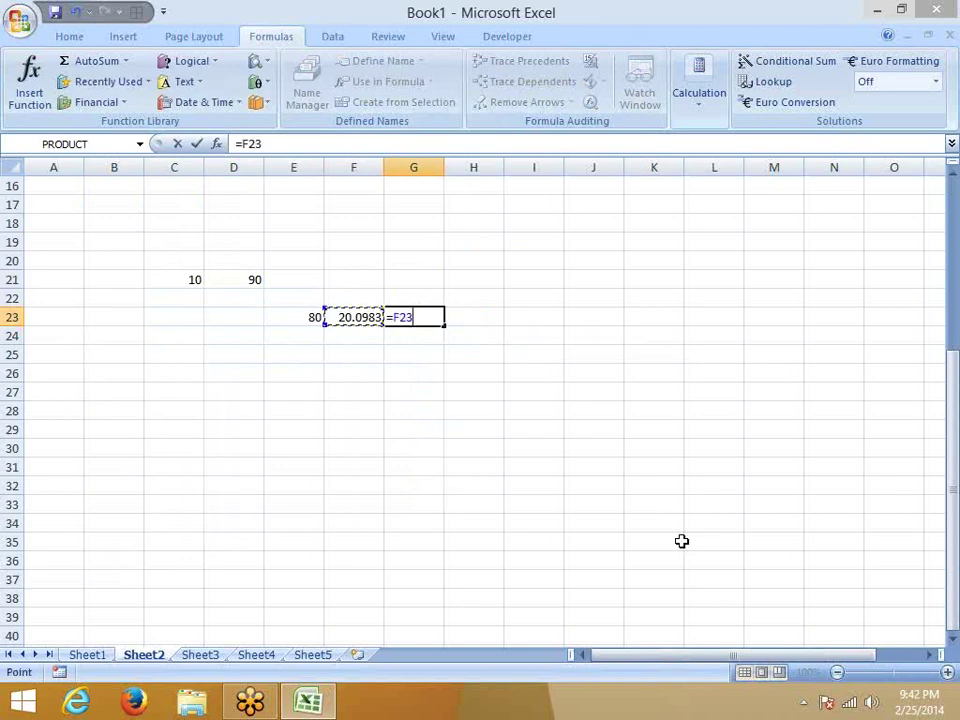
{"action": "type", "text": "+"}
{"action": "key", "text": "Left"}
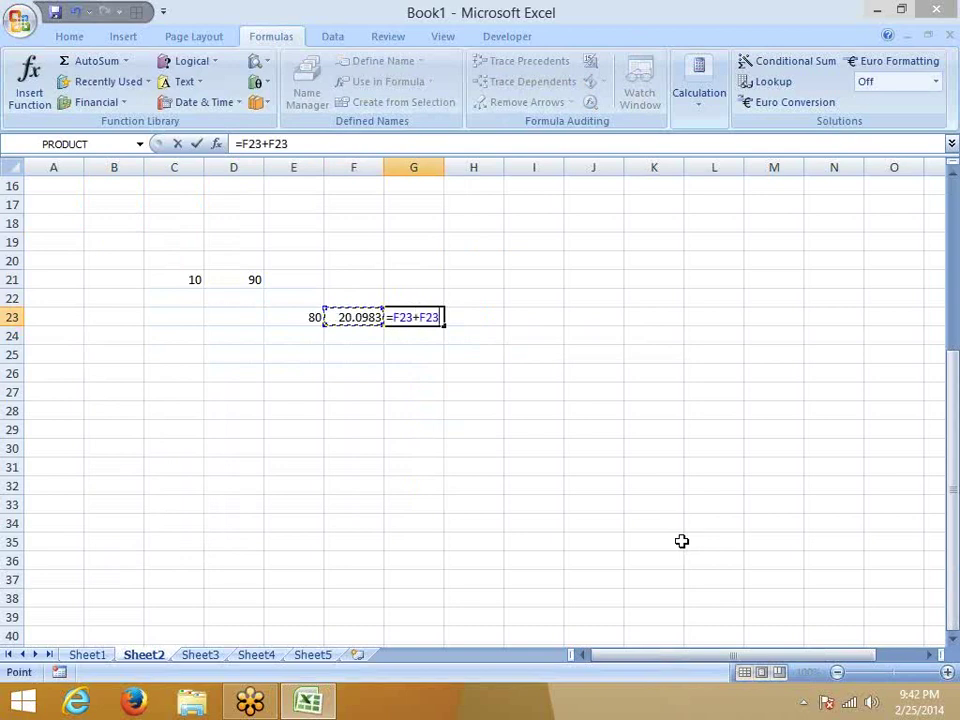
{"action": "key", "text": "Left"}
{"action": "key", "text": "Left"}
{"action": "key", "text": "Left"}
{"action": "key", "text": "Up"}
{"action": "key", "text": "Up"}
{"action": "key", "text": "Return"}
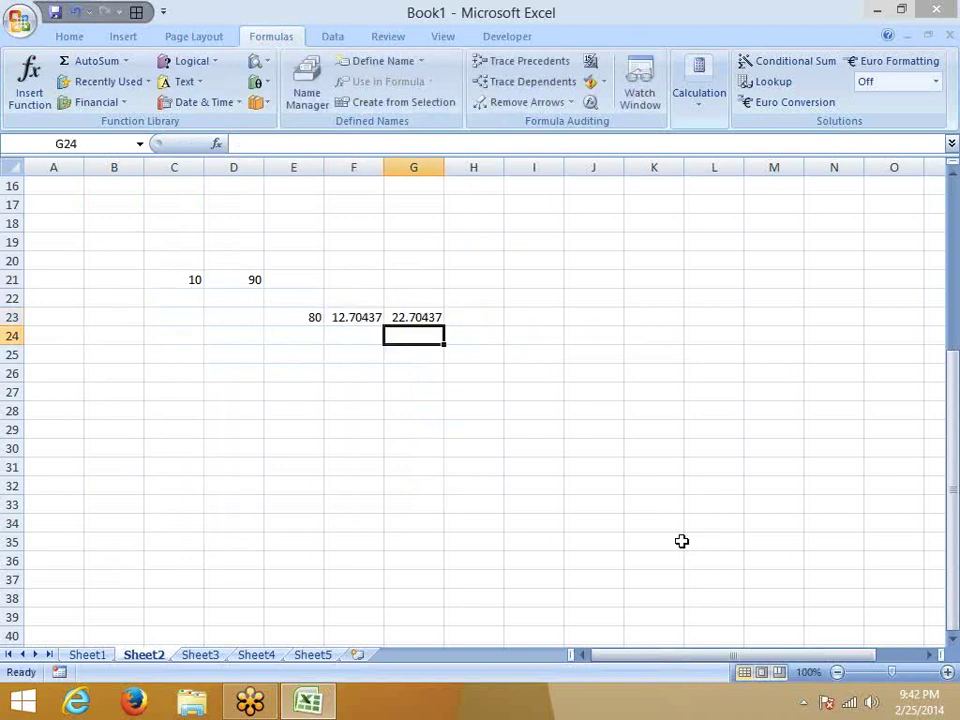
- Enter =INT(G23) in H23 to get a random whole number
{"action": "key", "text": "Up"}
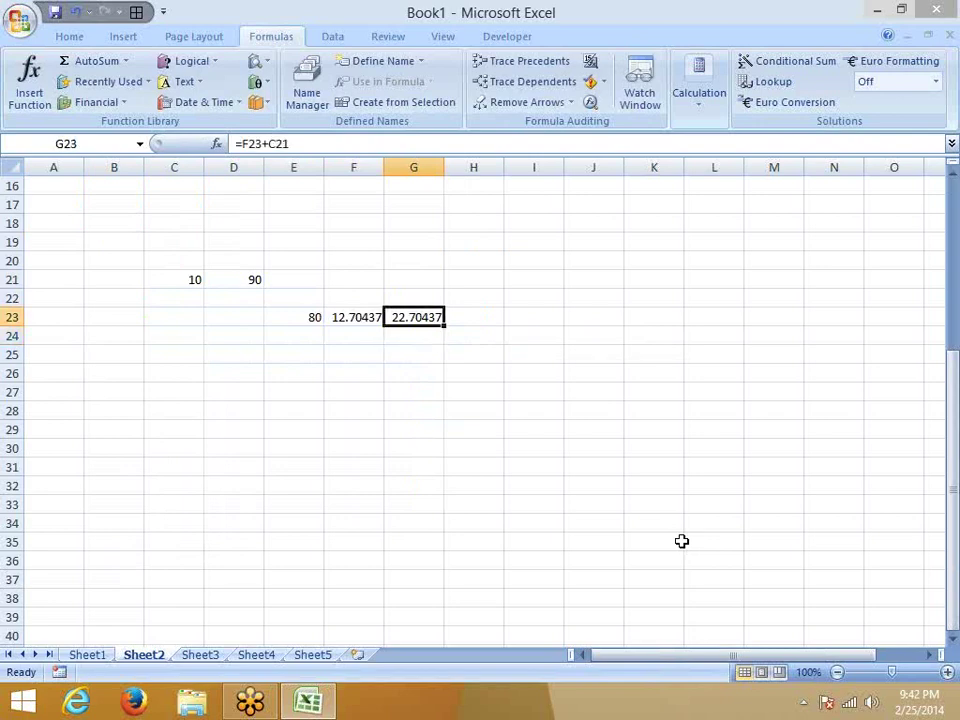
{"action": "key", "text": "Right"}
{"action": "type", "text": "=i"}
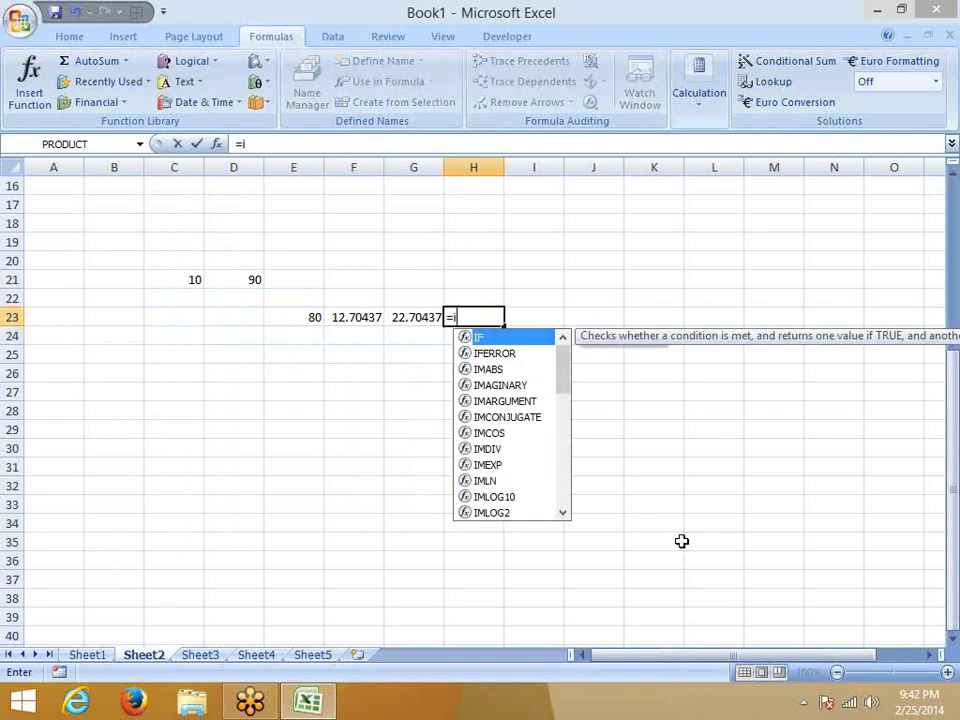
{"action": "type", "text": "nt"}
{"action": "key", "text": "Tab"}
{"action": "key", "text": "Left"}
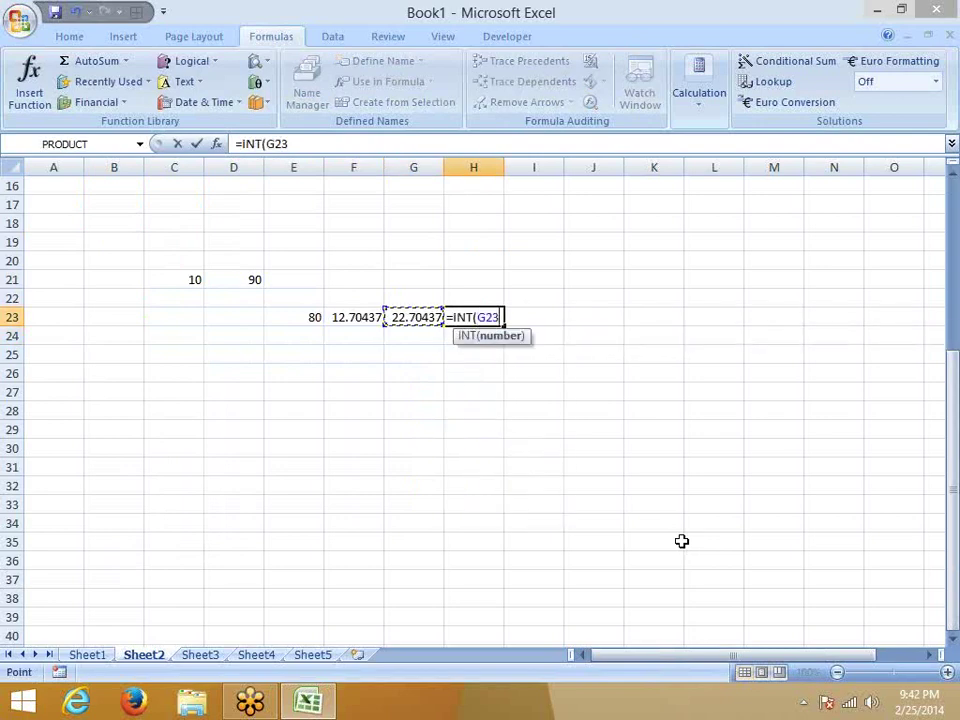
{"action": "key", "text": "Return"}
- Recalculate row 23 by editing empty cells, checking the F23 and G23 formulas and the bounds 10 and 90
{"action": "left_click", "coordinate": [356, 372]}
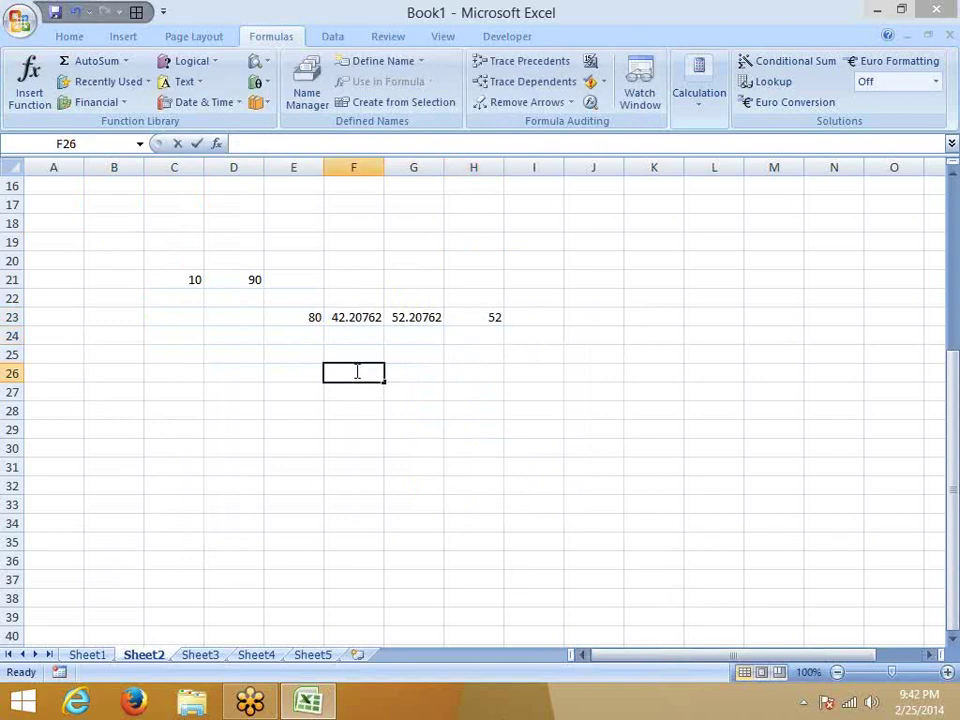
{"action": "left_click", "coordinate": [415, 374]}
{"action": "left_click", "coordinate": [355, 316]}
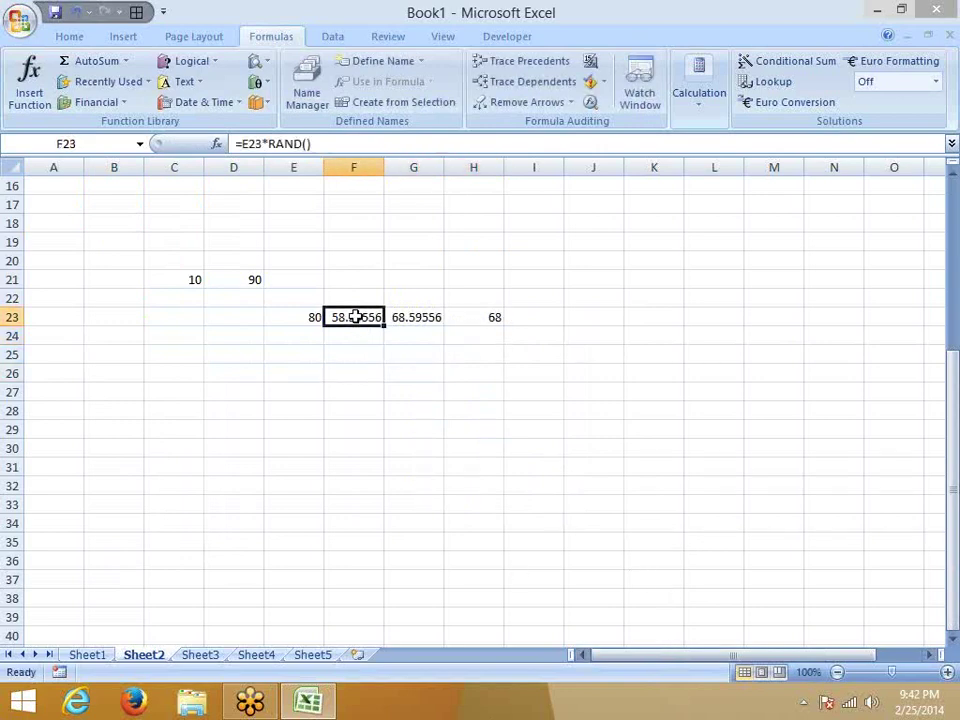
{"action": "double_click", "coordinate": [349, 355]}
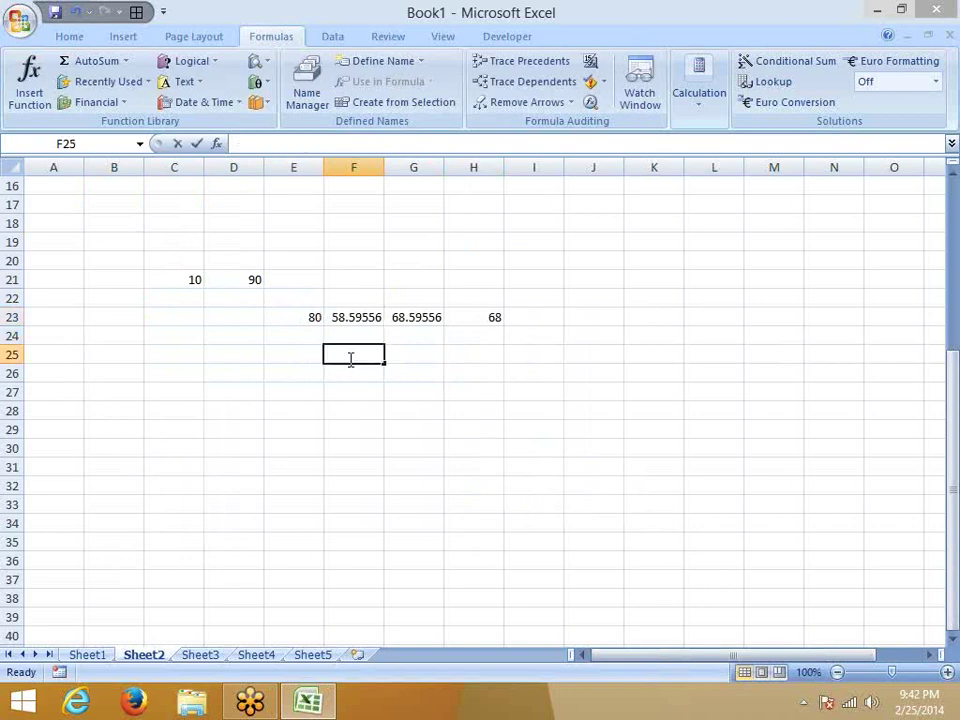
{"action": "double_click", "coordinate": [360, 393]}
{"action": "left_click", "coordinate": [411, 315]}
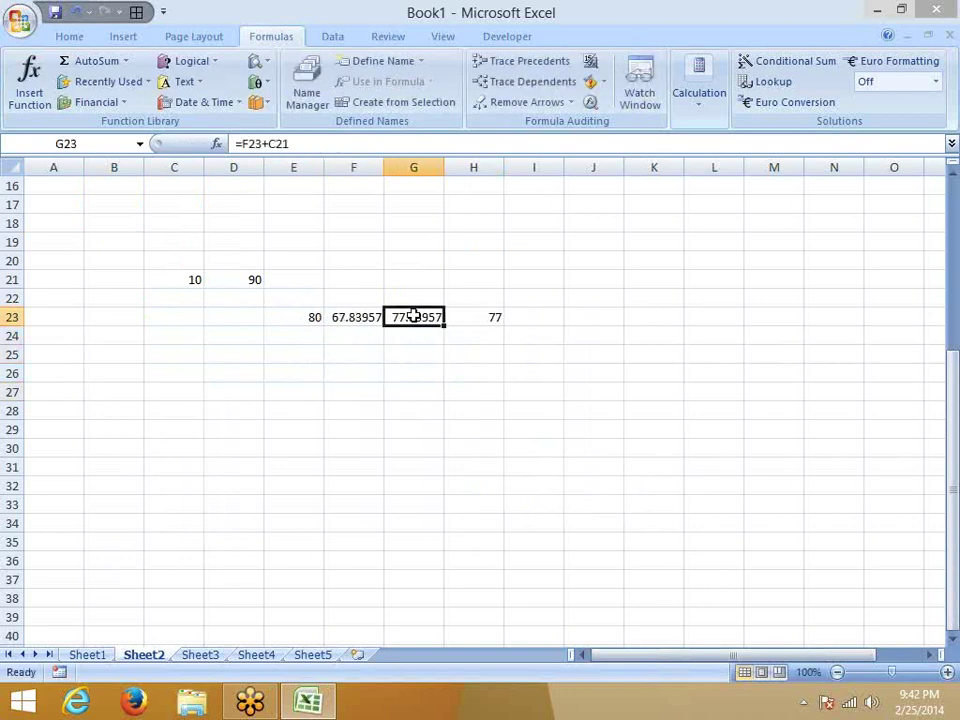
{"action": "double_click", "coordinate": [415, 374]}
{"action": "left_click", "coordinate": [519, 404]}
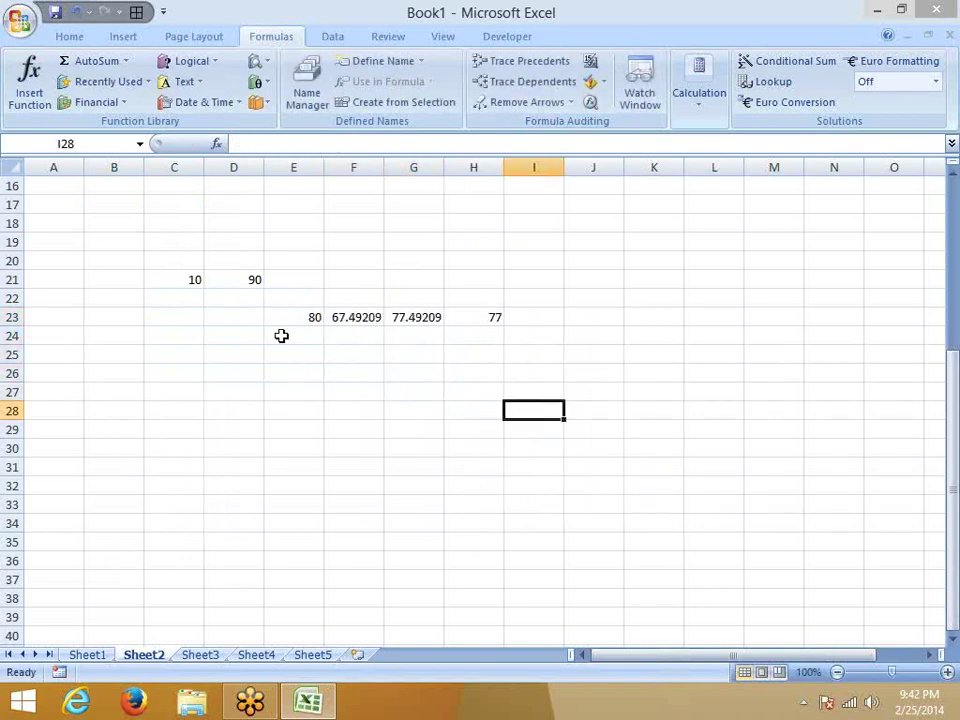
{"action": "left_click", "coordinate": [235, 284]}
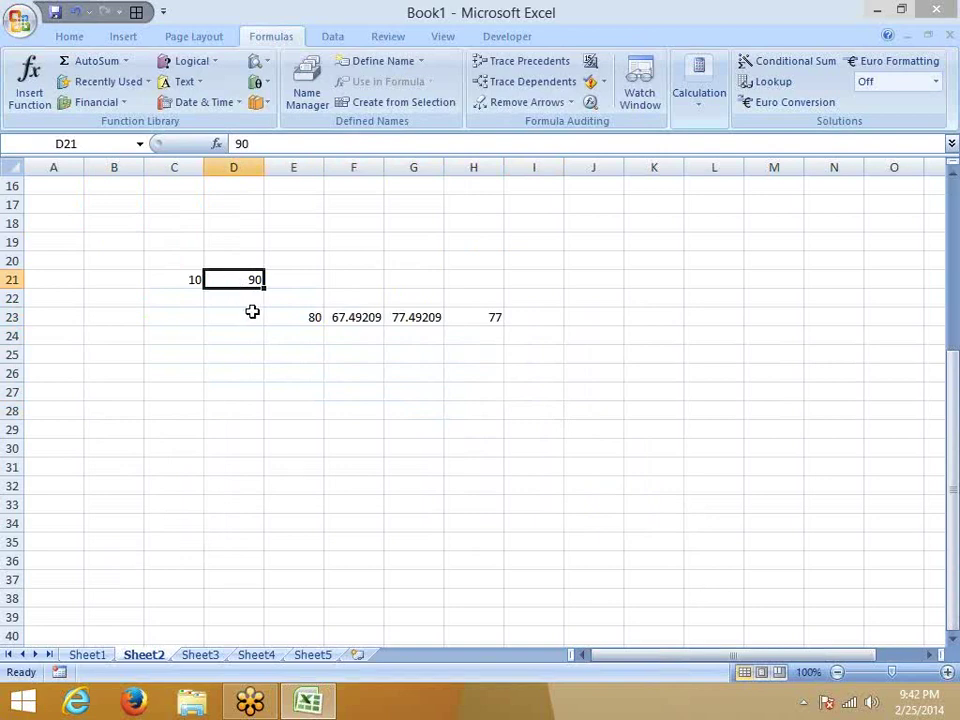
{"action": "left_click", "coordinate": [186, 283]}
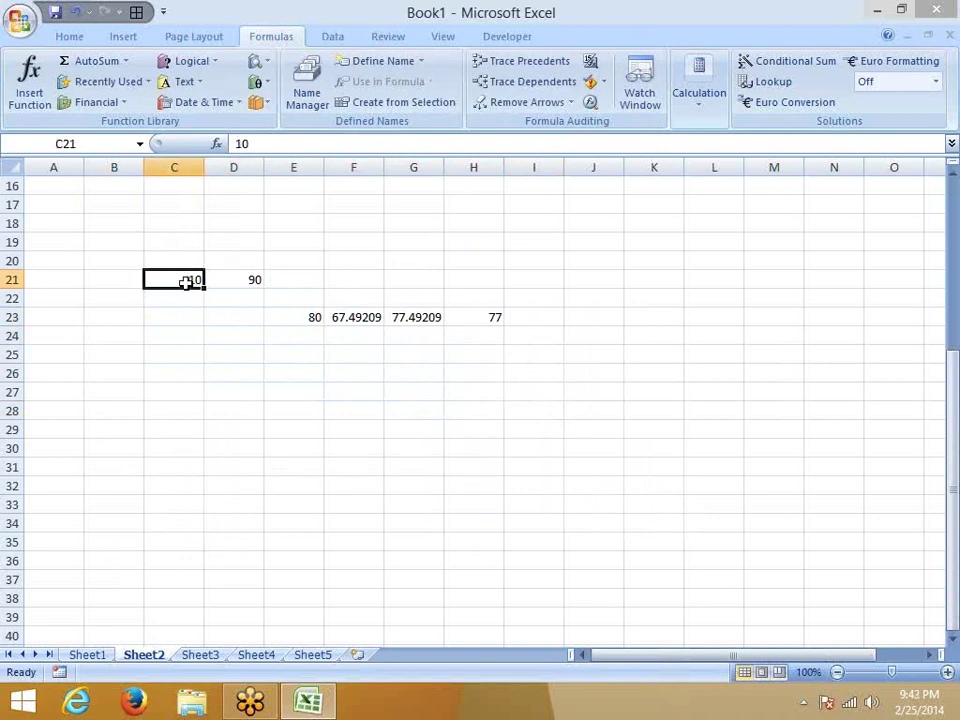
- Commit empty entries below row 23 repeatedly until H23 shows 32
{"action": "left_click", "coordinate": [388, 414]}
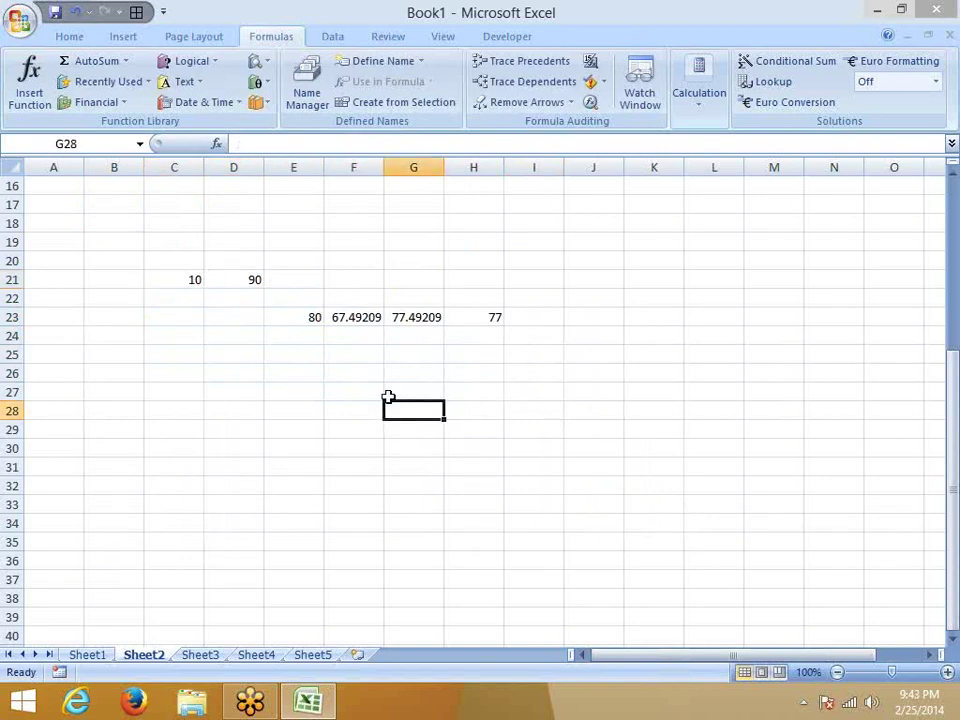
{"action": "left_click", "coordinate": [383, 375]}
{"action": "left_click", "coordinate": [354, 405]}
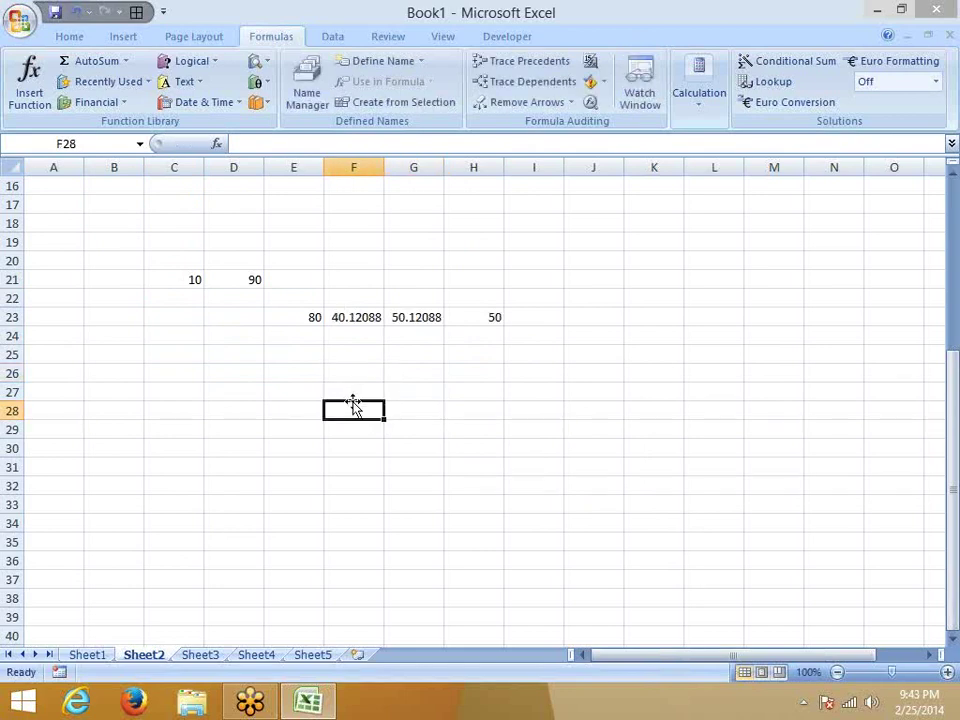
{"action": "left_click", "coordinate": [367, 355]}
{"action": "key", "text": "Return"}
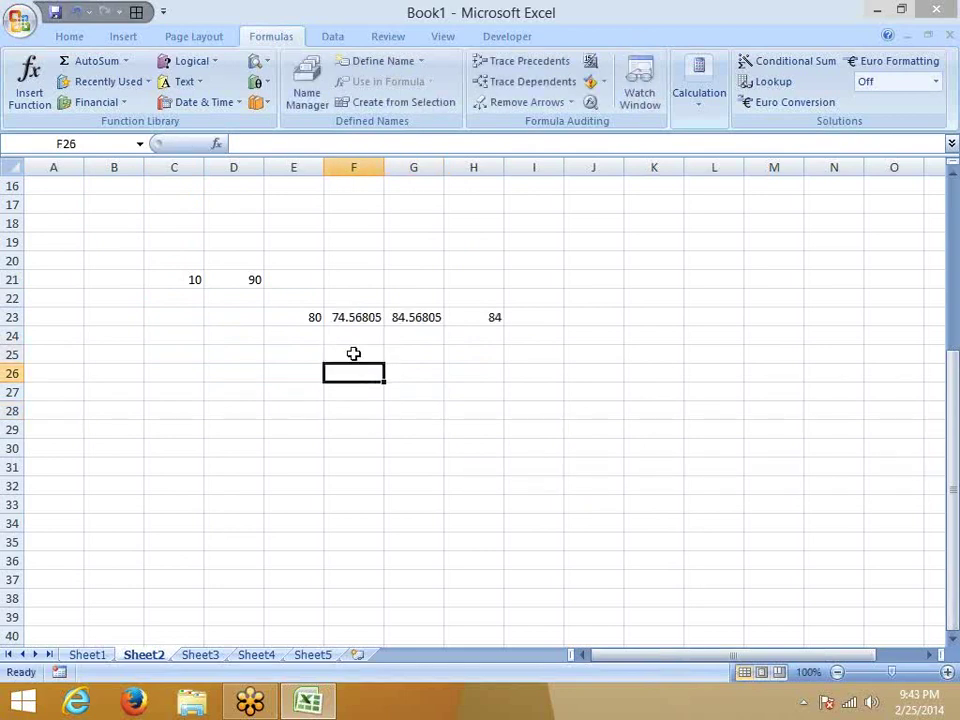
{"action": "left_click", "coordinate": [355, 354]}
{"action": "key", "text": "Return"}
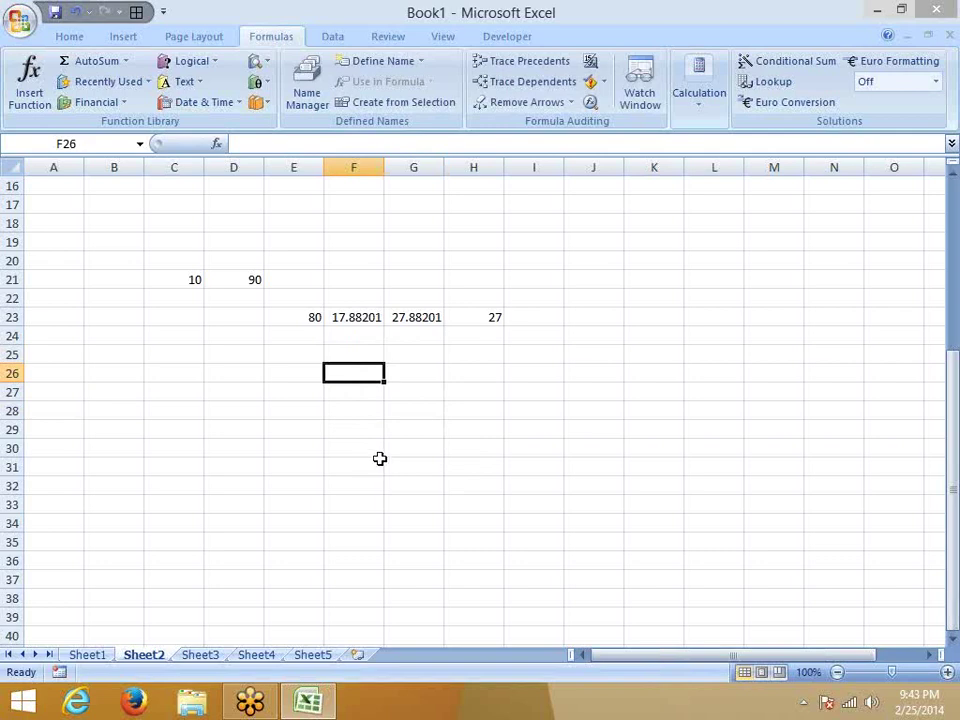
{"action": "left_click", "coordinate": [391, 385]}
{"action": "left_click", "coordinate": [398, 369]}
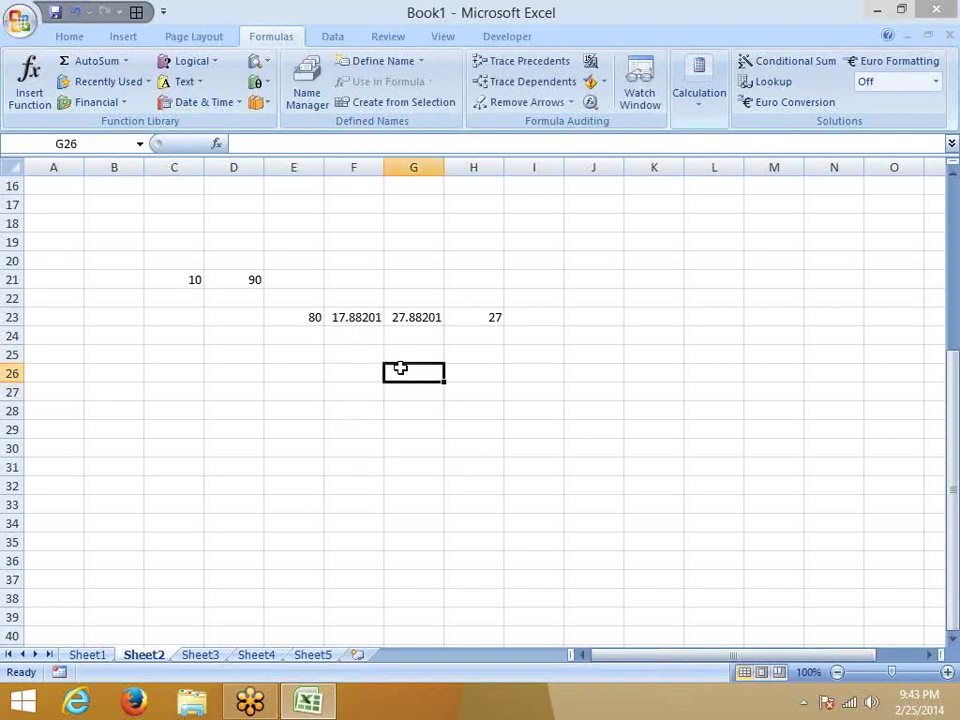
{"action": "key", "text": "Return"}
{"action": "left_click", "coordinate": [318, 390]}
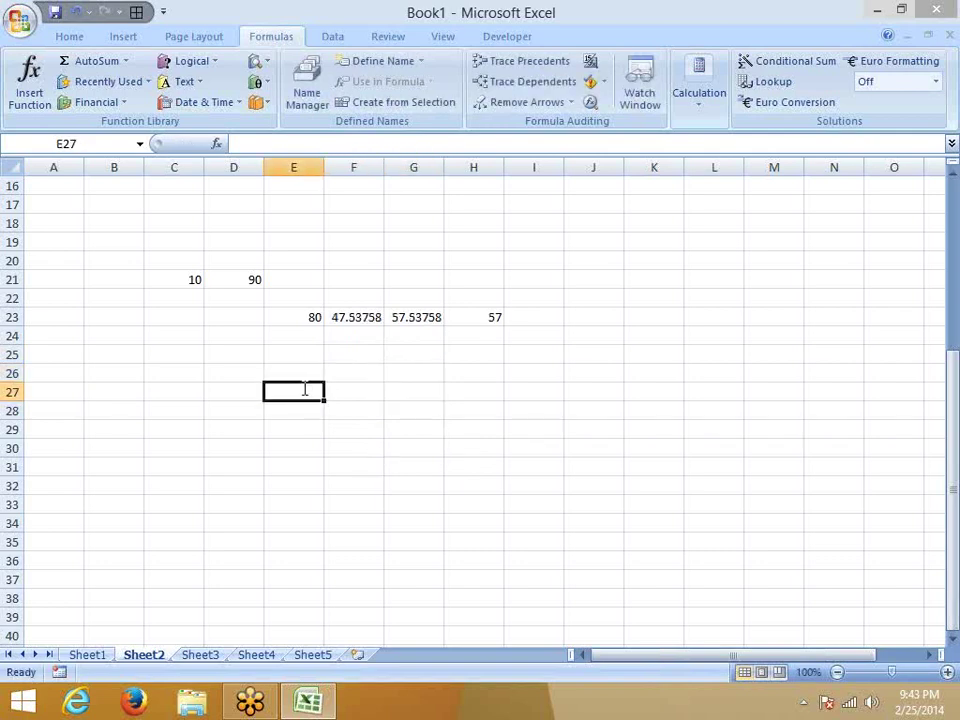
{"action": "left_click", "coordinate": [326, 441]}
- Browse the Math & Trig function list, then close it
{"action": "left_click", "coordinate": [262, 82]}
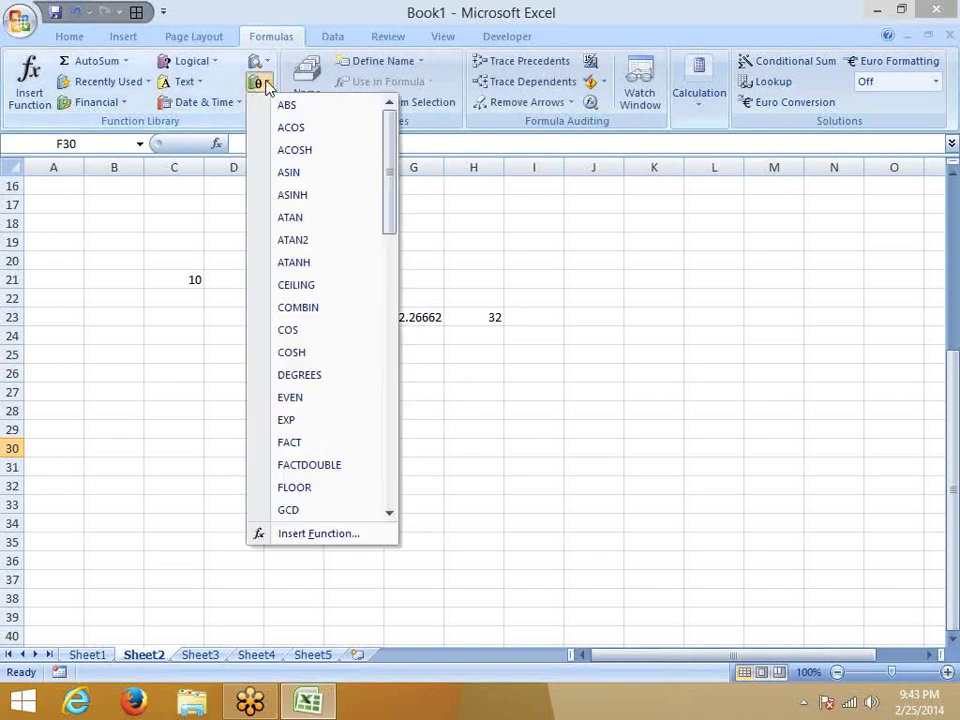
{"action": "scroll", "coordinate": [337, 451], "scroll_direction": "down", "scroll_amount": 3}
{"action": "scroll", "coordinate": [338, 451], "scroll_direction": "down", "scroll_amount": 1}
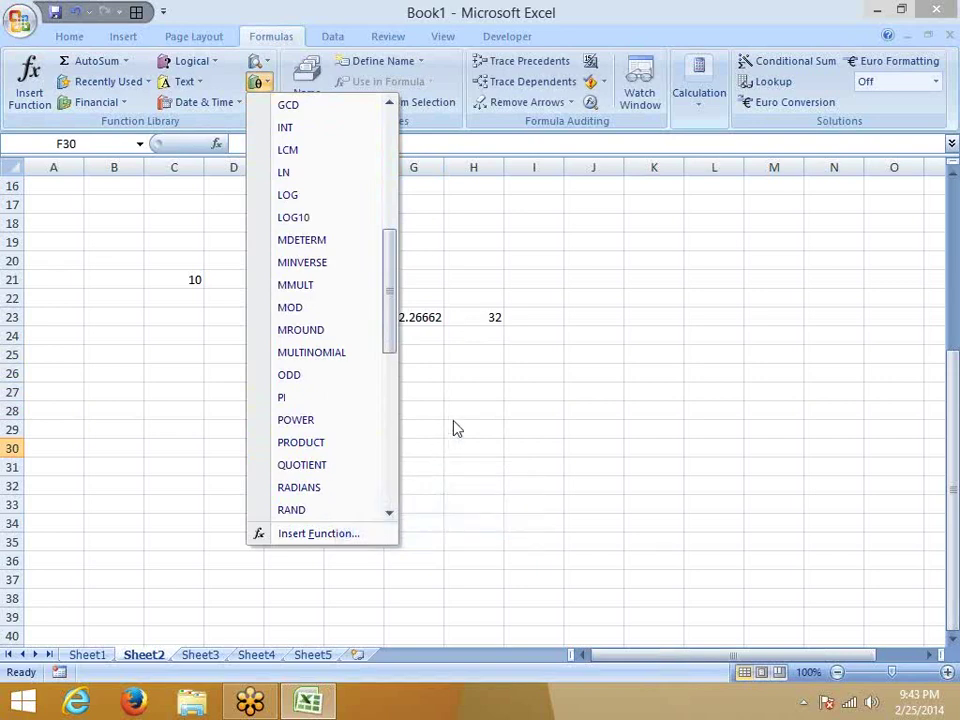
{"action": "left_click", "coordinate": [440, 396]}
- Recalculate the random numbers by editing and committing empty cells F26 and F27
{"action": "left_click", "coordinate": [364, 378]}
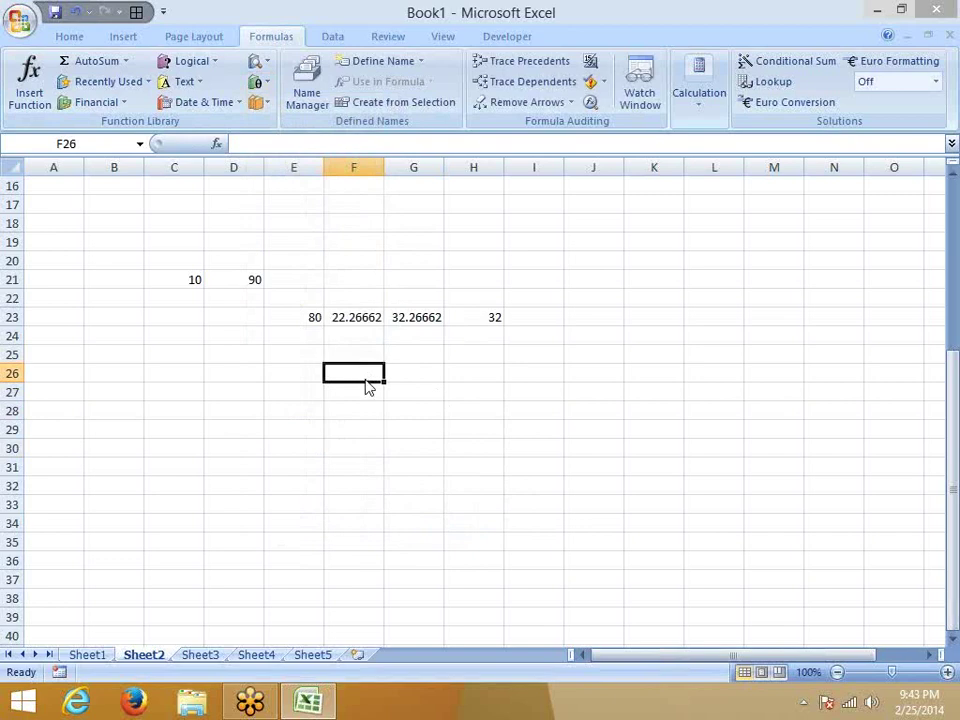
{"action": "double_click", "coordinate": [368, 387]}
{"action": "key", "text": "Return"}
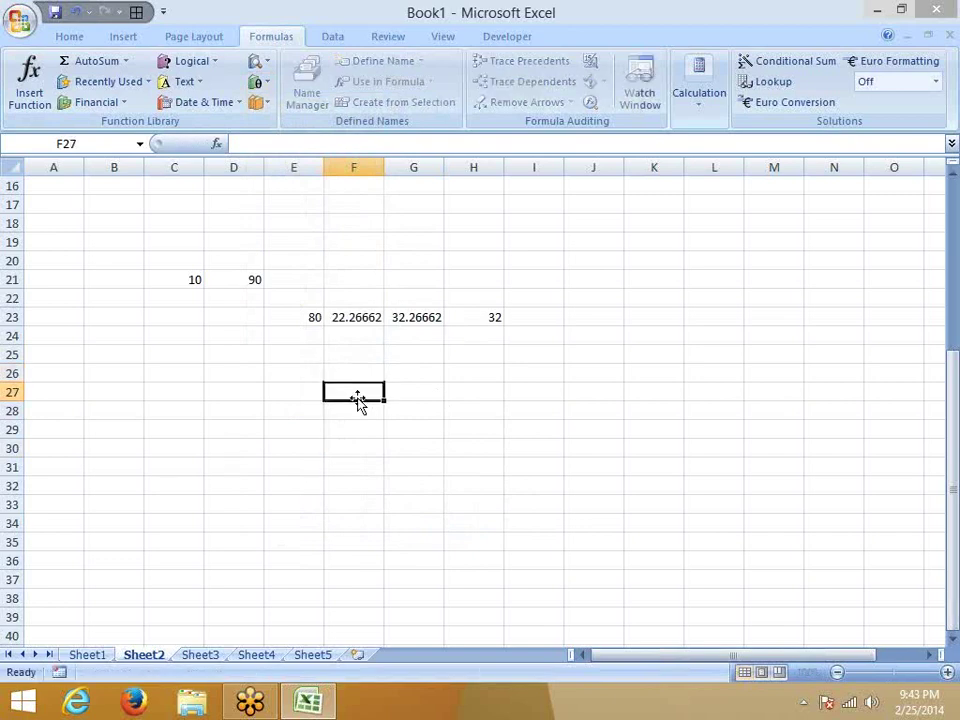
{"action": "double_click", "coordinate": [358, 398]}
{"action": "left_click", "coordinate": [439, 390]}
{"action": "double_click", "coordinate": [400, 395]}
{"action": "key", "text": "Return"}
{"action": "double_click", "coordinate": [358, 390]}
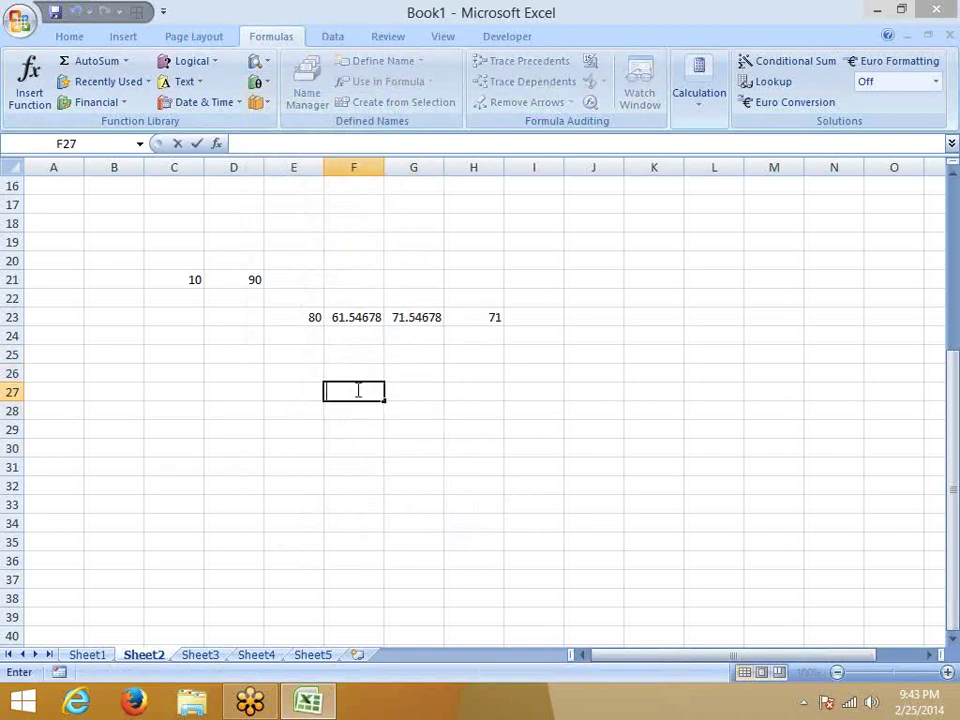
{"action": "left_click", "coordinate": [293, 396]}
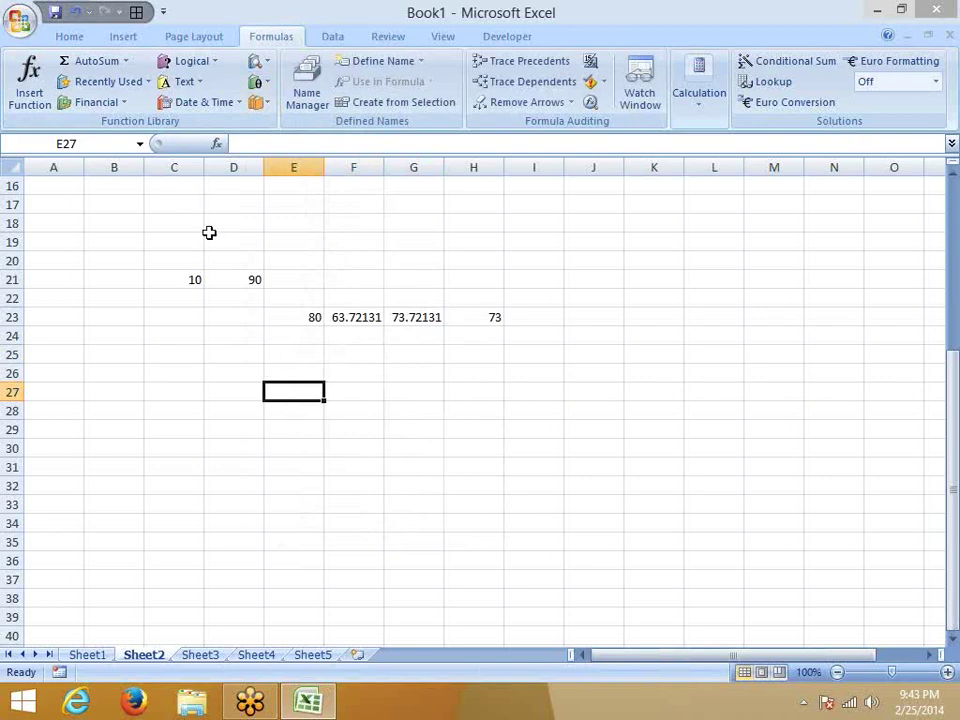
- Scroll the Math & Trig list down to ROMAN, then switch to Sheet3
{"action": "left_click", "coordinate": [257, 81]}
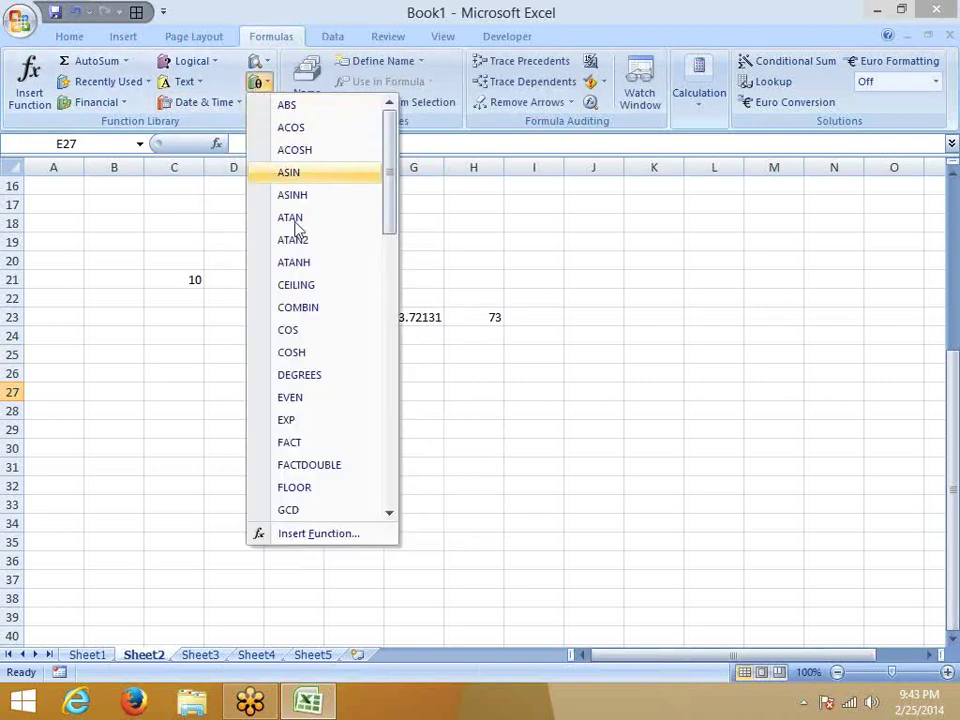
{"action": "scroll", "coordinate": [315, 324], "scroll_direction": "down", "scroll_amount": 1}
{"action": "scroll", "coordinate": [306, 369], "scroll_direction": "down", "scroll_amount": 1}
{"action": "scroll", "coordinate": [306, 379], "scroll_direction": "down", "scroll_amount": 1}
{"action": "scroll", "coordinate": [318, 405], "scroll_direction": "down", "scroll_amount": 1}
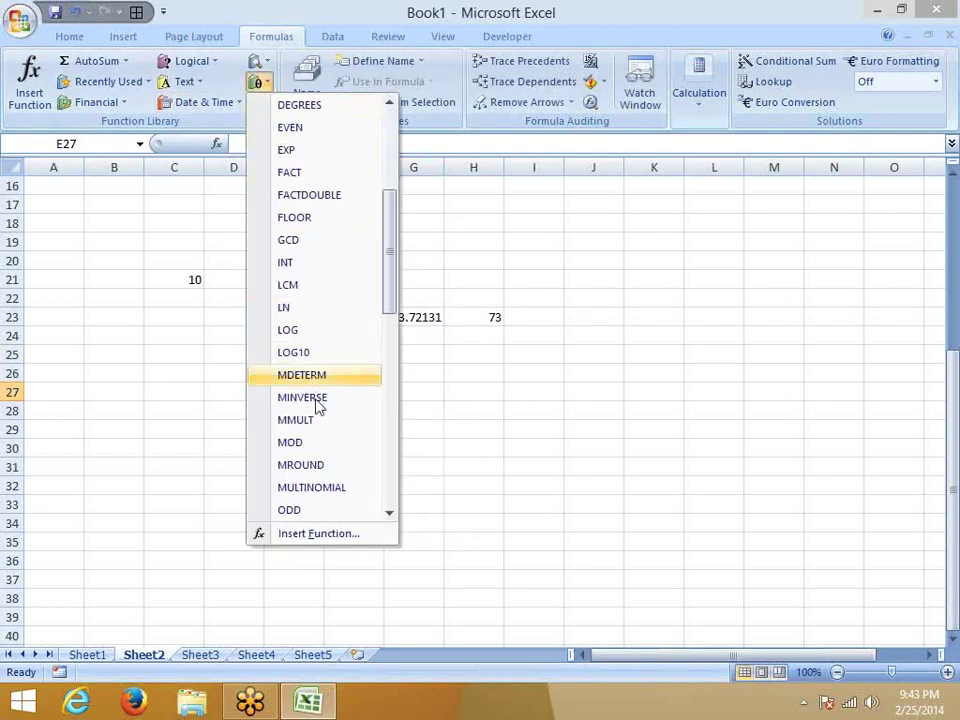
{"action": "scroll", "coordinate": [324, 418], "scroll_direction": "down", "scroll_amount": 1}
{"action": "scroll", "coordinate": [318, 403], "scroll_direction": "down", "scroll_amount": 1}
{"action": "scroll", "coordinate": [340, 430], "scroll_direction": "down", "scroll_amount": 1}
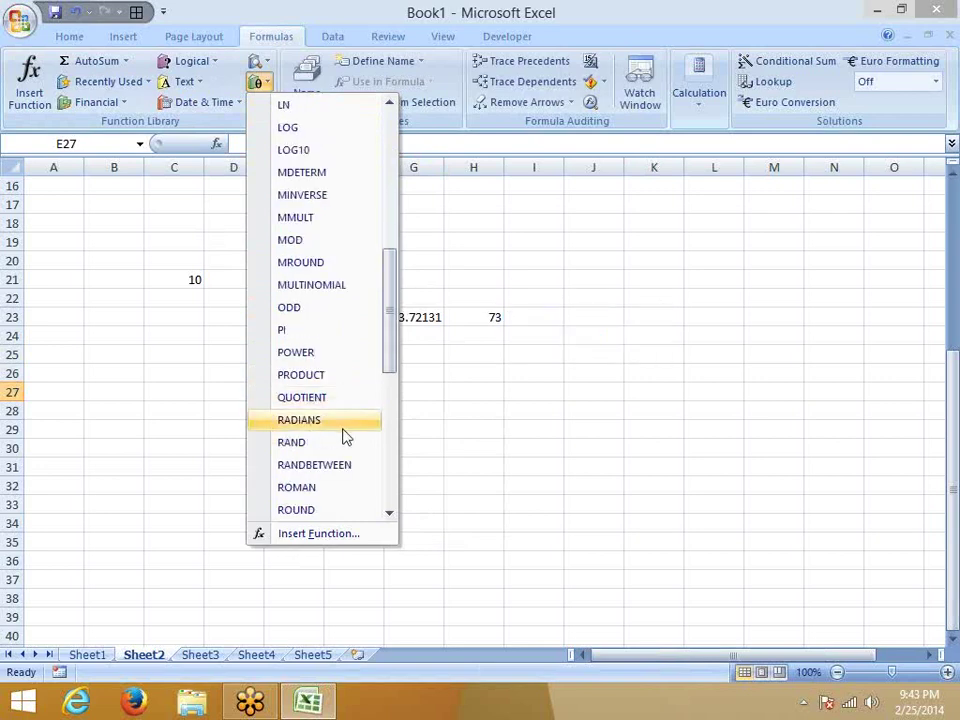
{"action": "scroll", "coordinate": [346, 471], "scroll_direction": "down", "scroll_amount": 1}
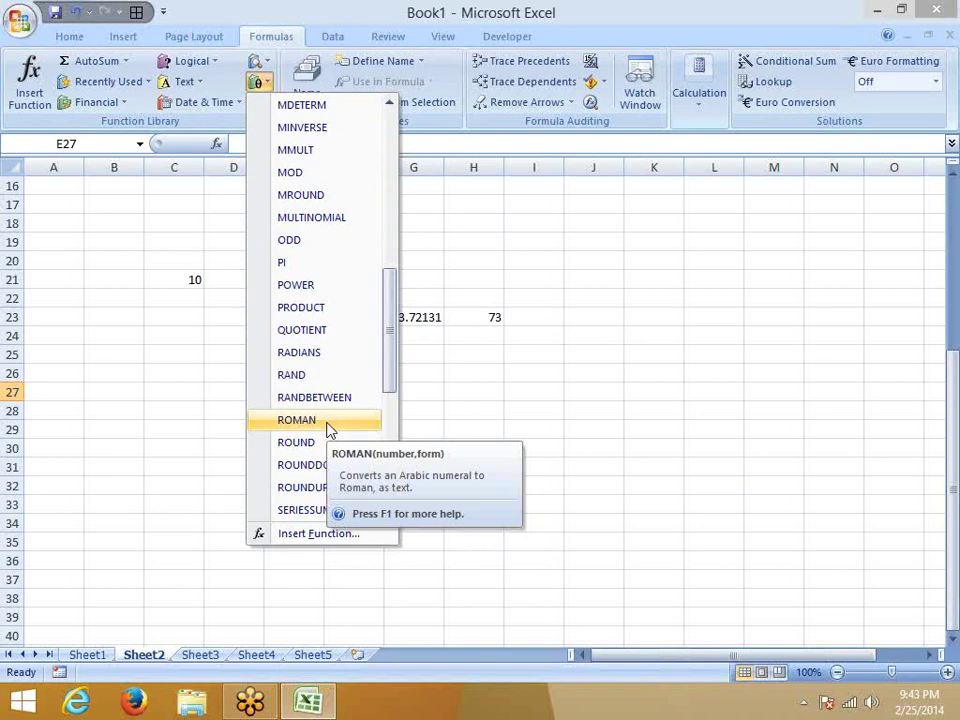
{"action": "left_click", "coordinate": [171, 495]}
{"action": "left_click", "coordinate": [200, 655]}
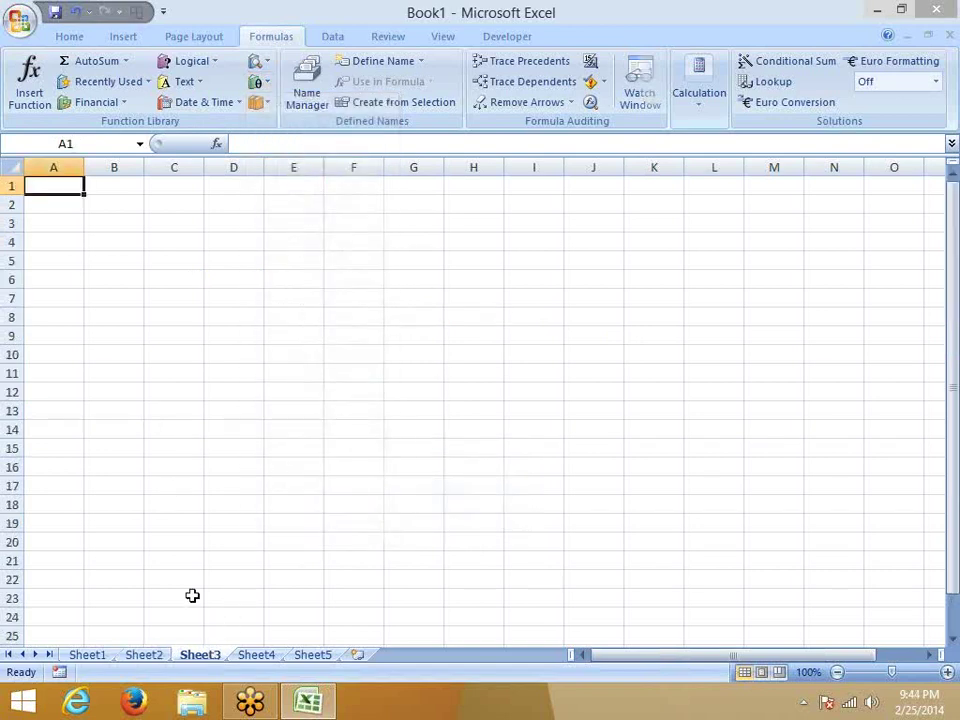
- Fill A1:A16 with the series 1 to 16 from 1 and 2
{"action": "type", "text": "1"}
{"action": "key", "text": "Return"}
{"action": "type", "text": "2"}
{"action": "key", "text": "Return"}
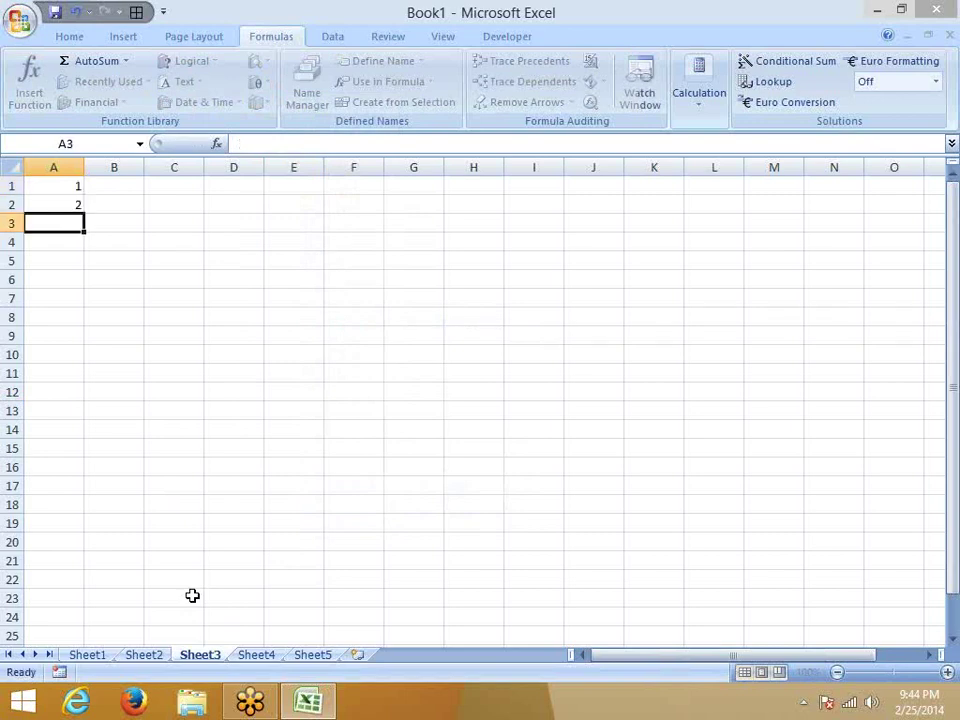
{"action": "key", "text": "Up"}
{"action": "key", "text": "Up"}
{"action": "key", "text": "shift+Down"}
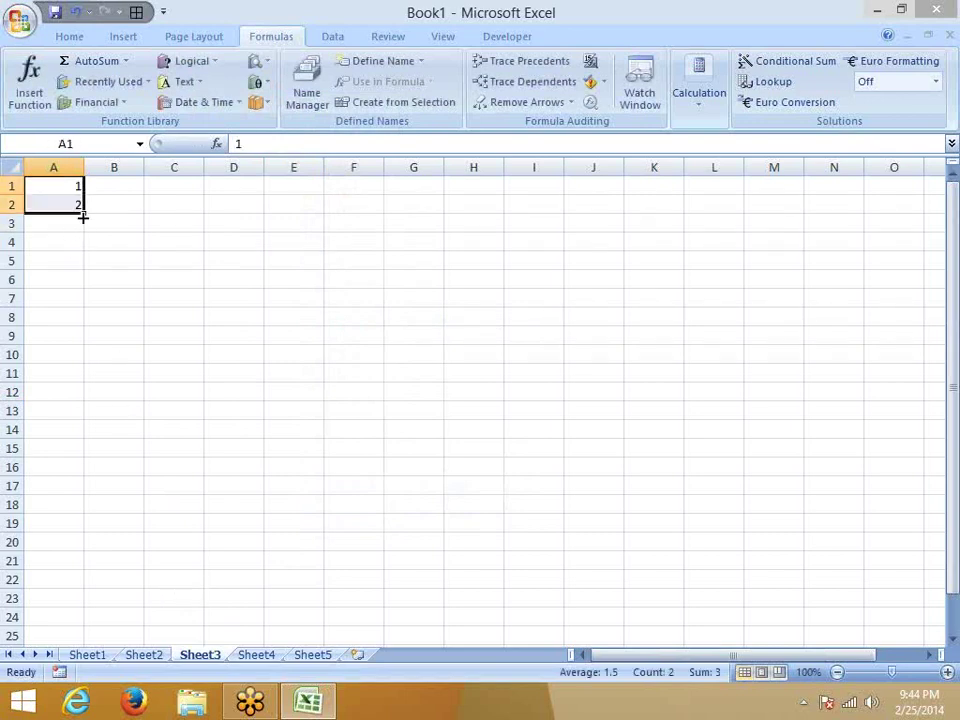
{"action": "left_click_drag", "start_coordinate": [84, 214], "coordinate": [63, 467]}
- Enter =ROMAN(A1) in B1
{"action": "left_click", "coordinate": [124, 184]}
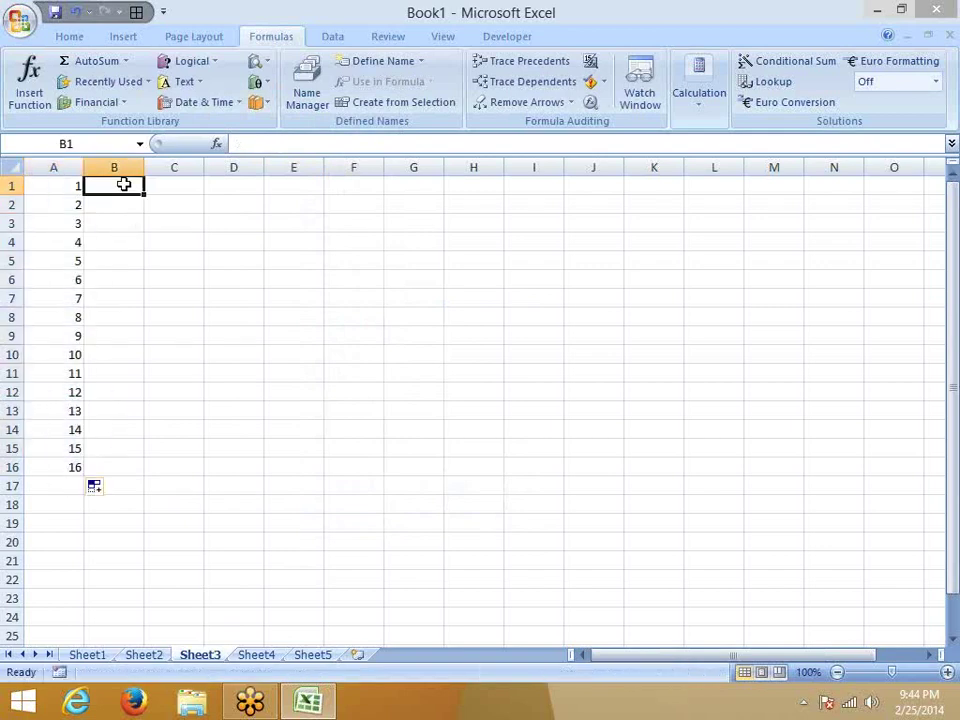
{"action": "type", "text": "=or"}
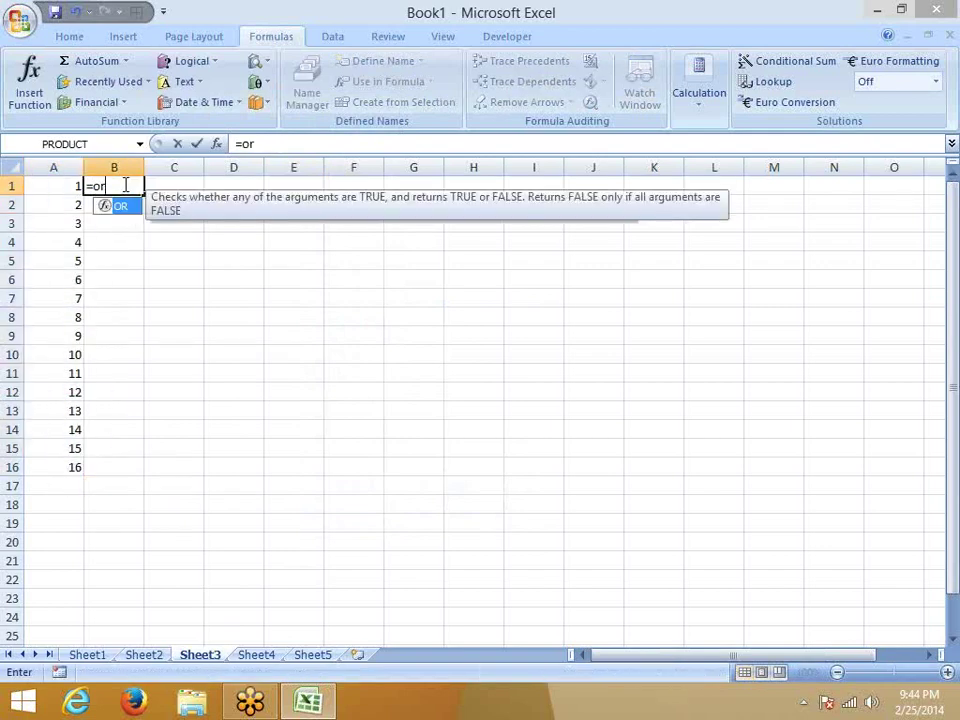
{"action": "key", "text": "BackSpace"}
{"action": "key", "text": "BackSpace"}
{"action": "type", "text": "r"}
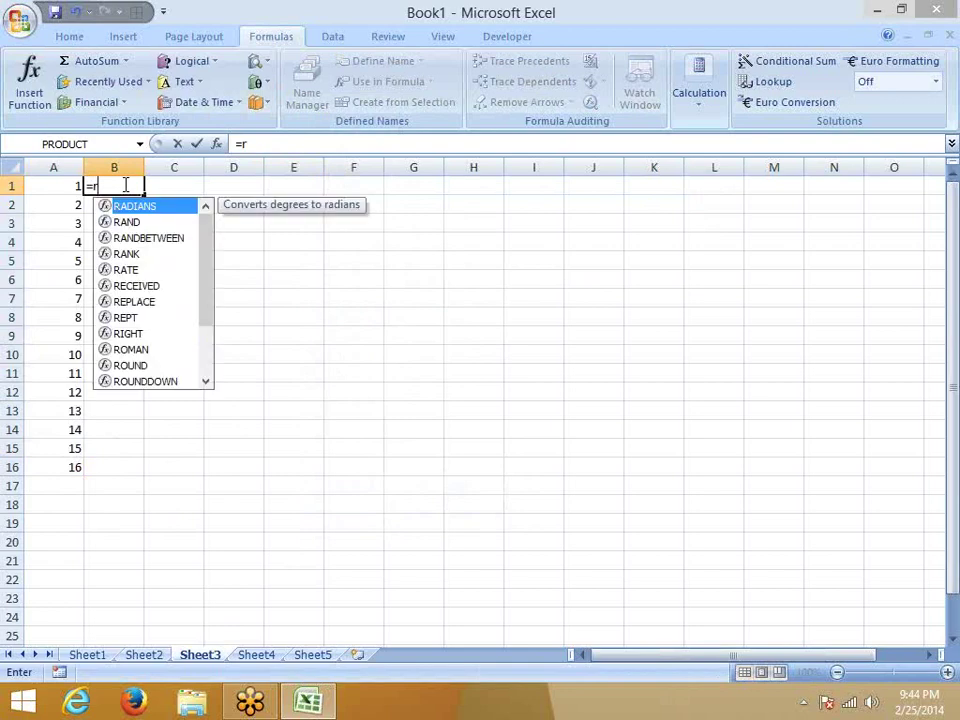
{"action": "type", "text": "o"}
{"action": "key", "text": "Tab"}
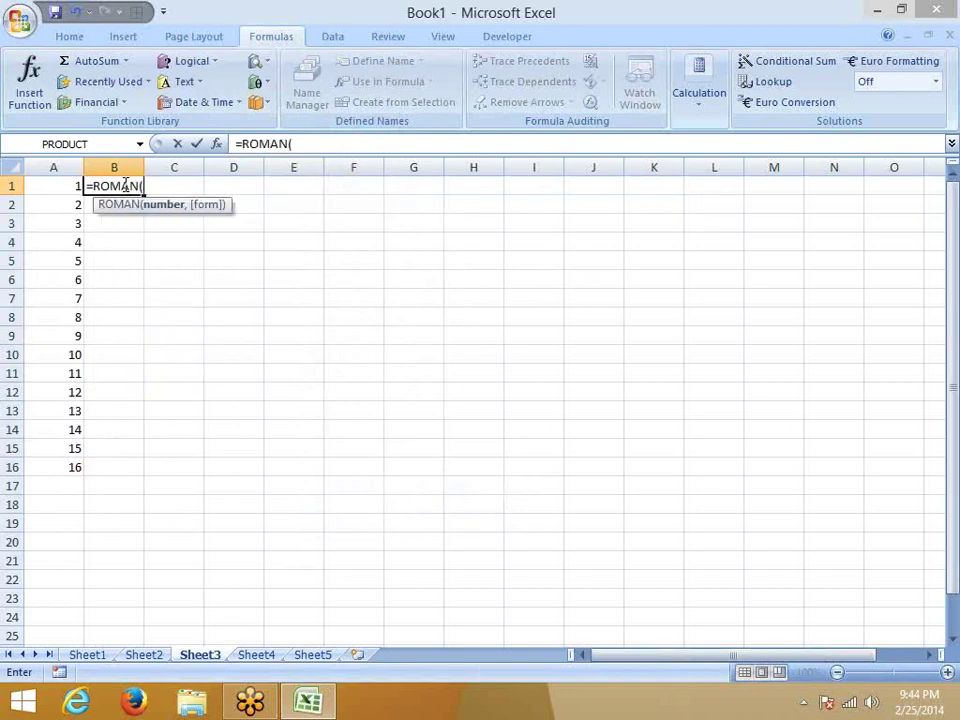
{"action": "key", "text": "Left"}
{"action": "key", "text": "Return"}
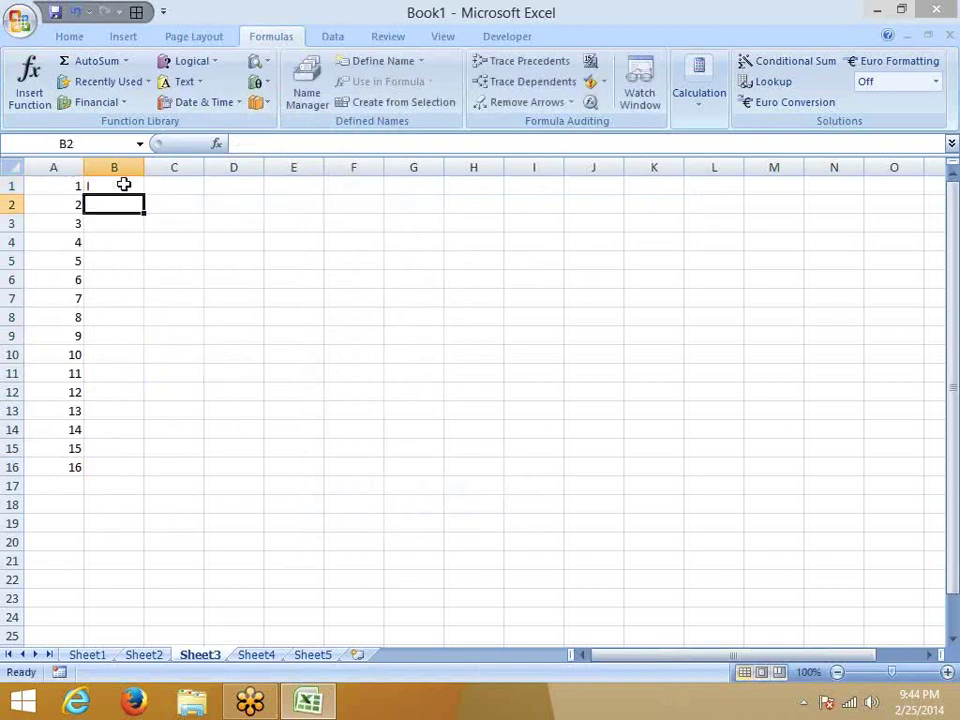
- Fill the ROMAN formula down B1:B16 with Ctrl+D, showing I through XVI
{"action": "key", "text": "Down"}
{"action": "key", "text": "Left"}
{"action": "key", "text": "ctrl+Down"}
{"action": "key", "text": "Right"}
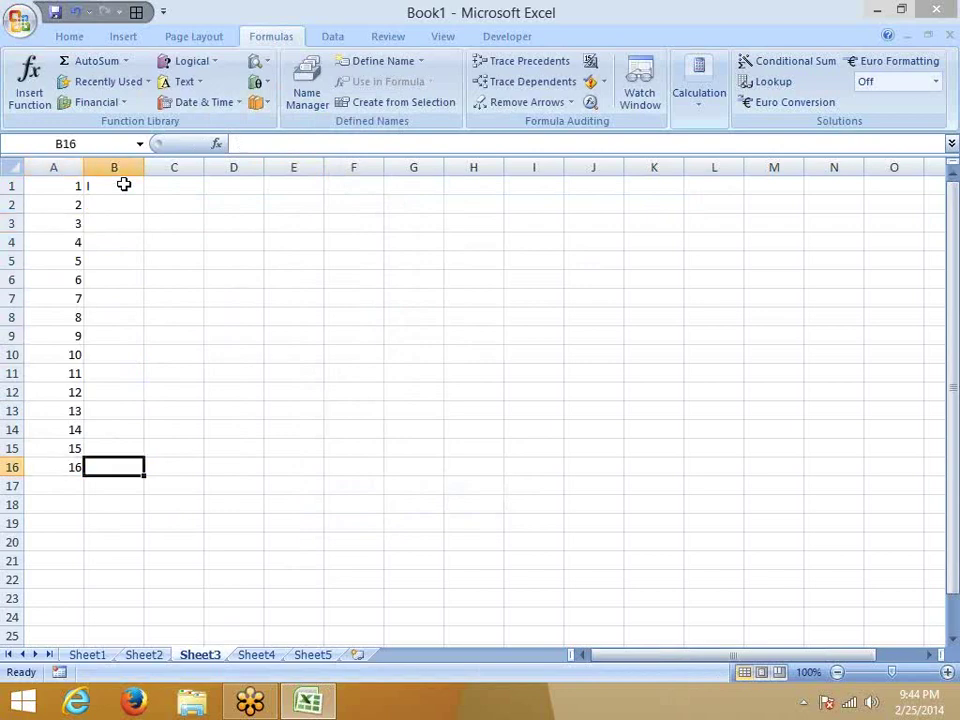
{"action": "left_click", "coordinate": [123, 184], "text": "shift"}
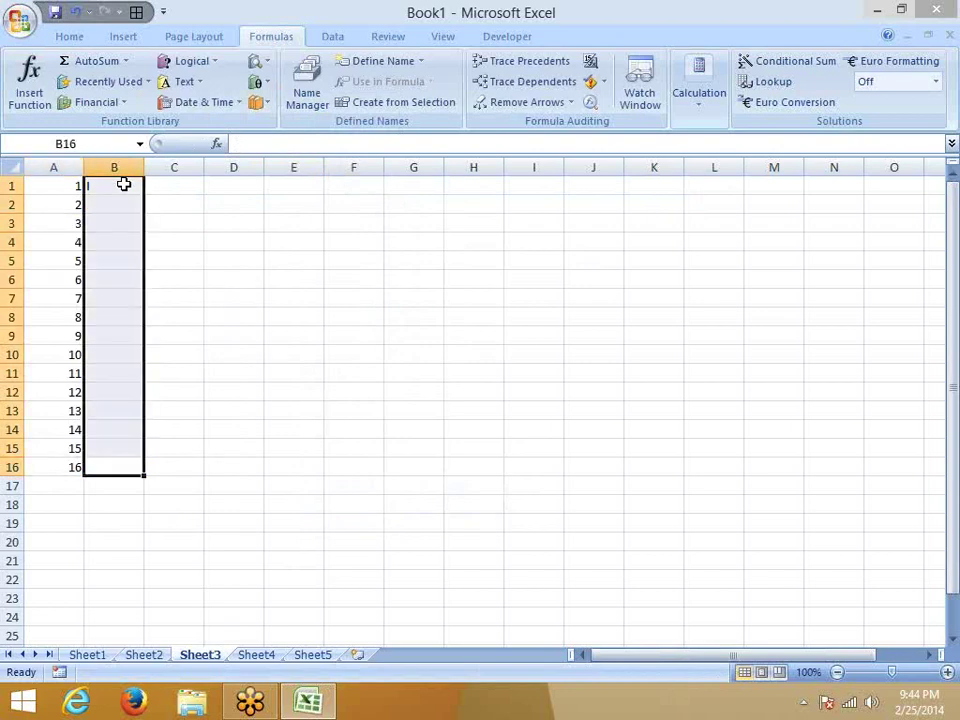
{"action": "key", "text": "ctrl+d"}
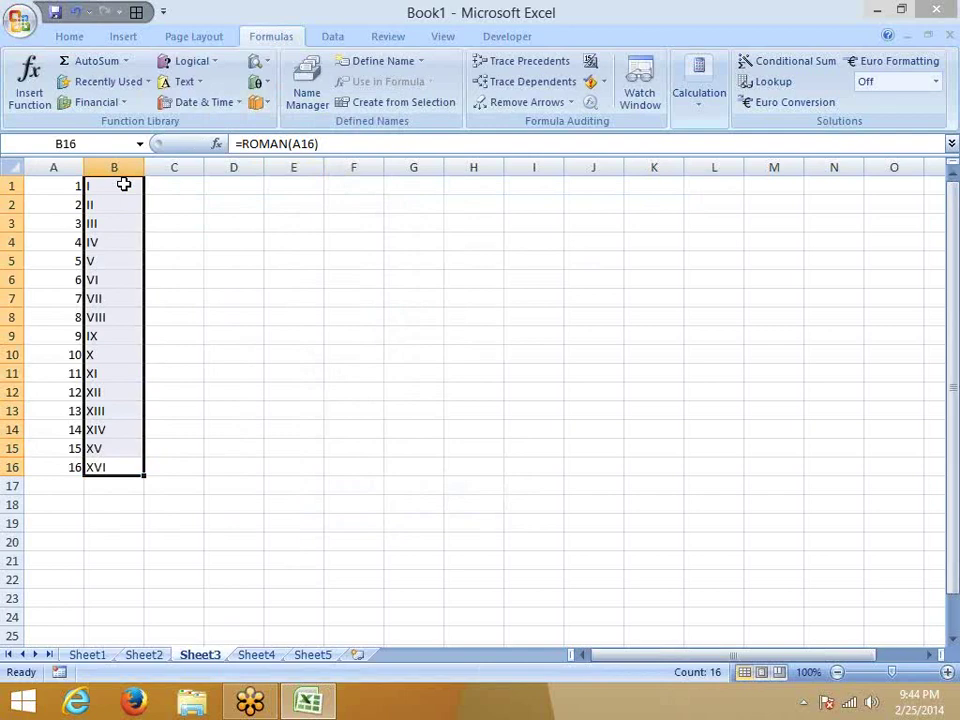
- Enter 2000 and then 3999 in A16 to see their Roman numerals
{"action": "key", "text": "Left"}
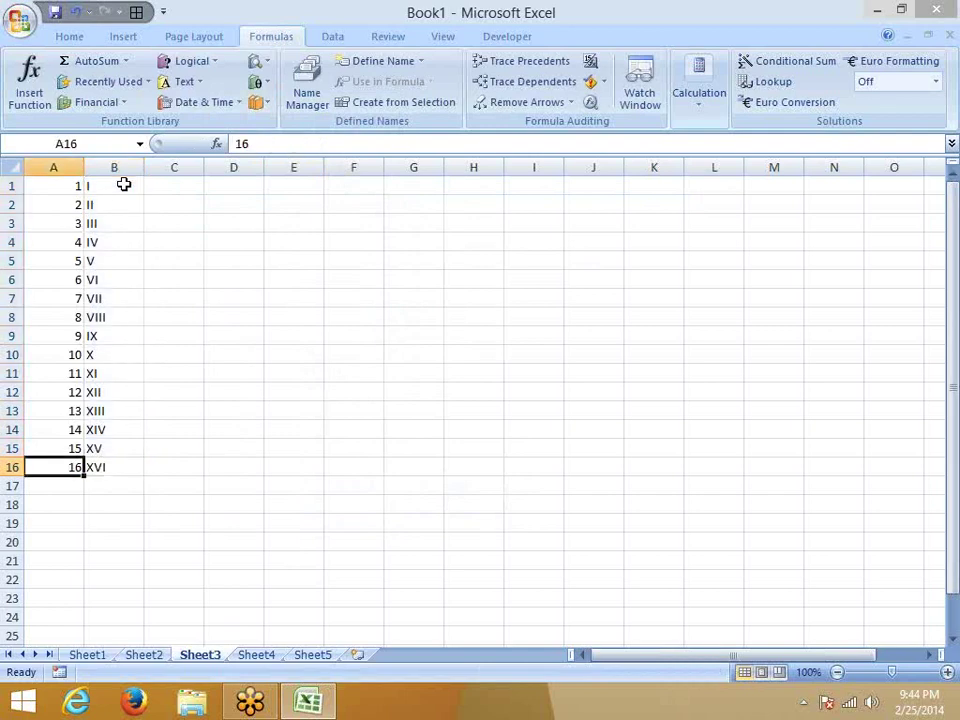
{"action": "type", "text": "200"}
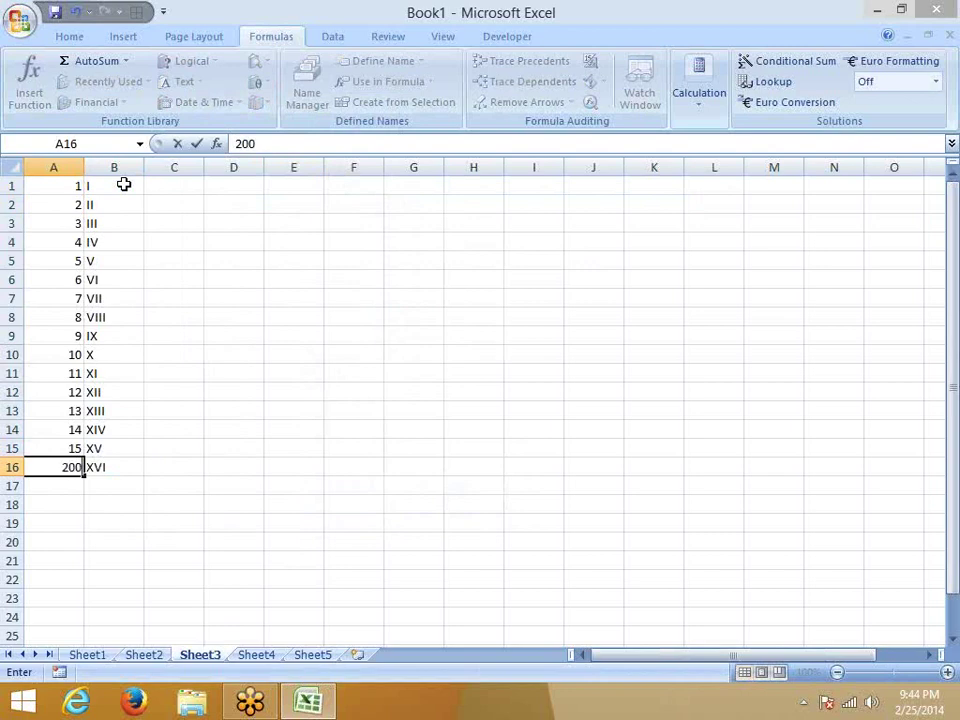
{"action": "type", "text": "0"}
{"action": "key", "text": "Return"}
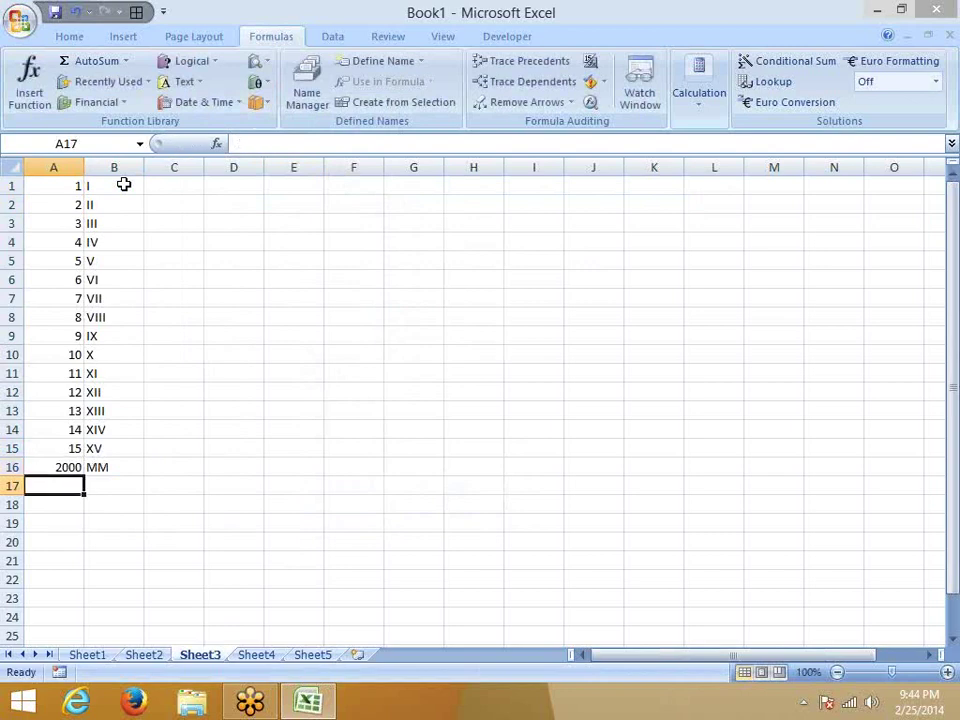
{"action": "key", "text": "Up"}
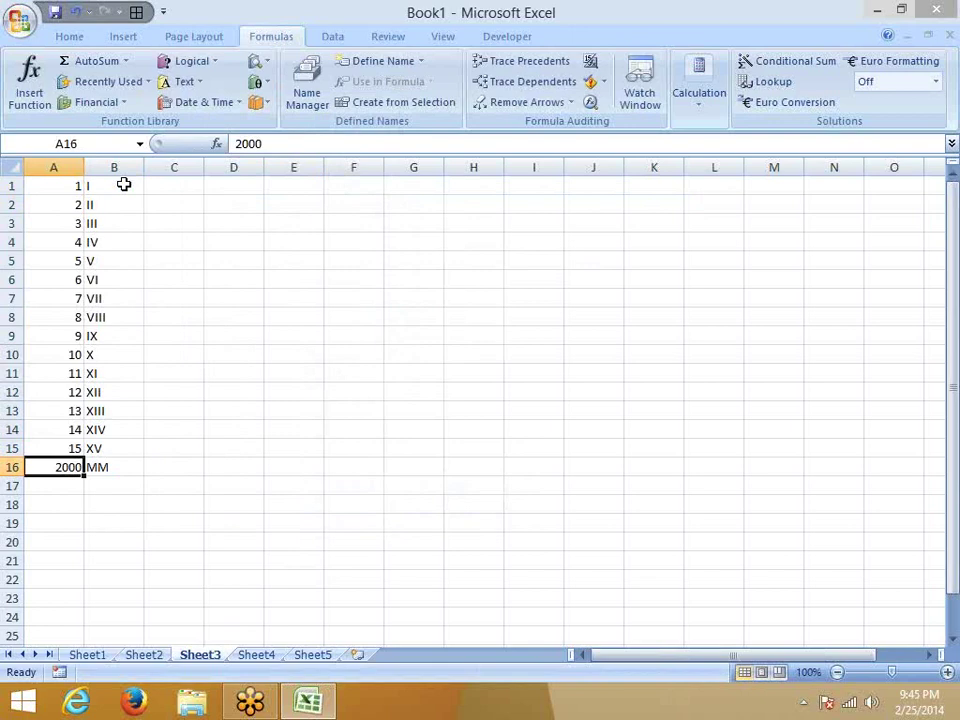
{"action": "type", "text": "3999"}
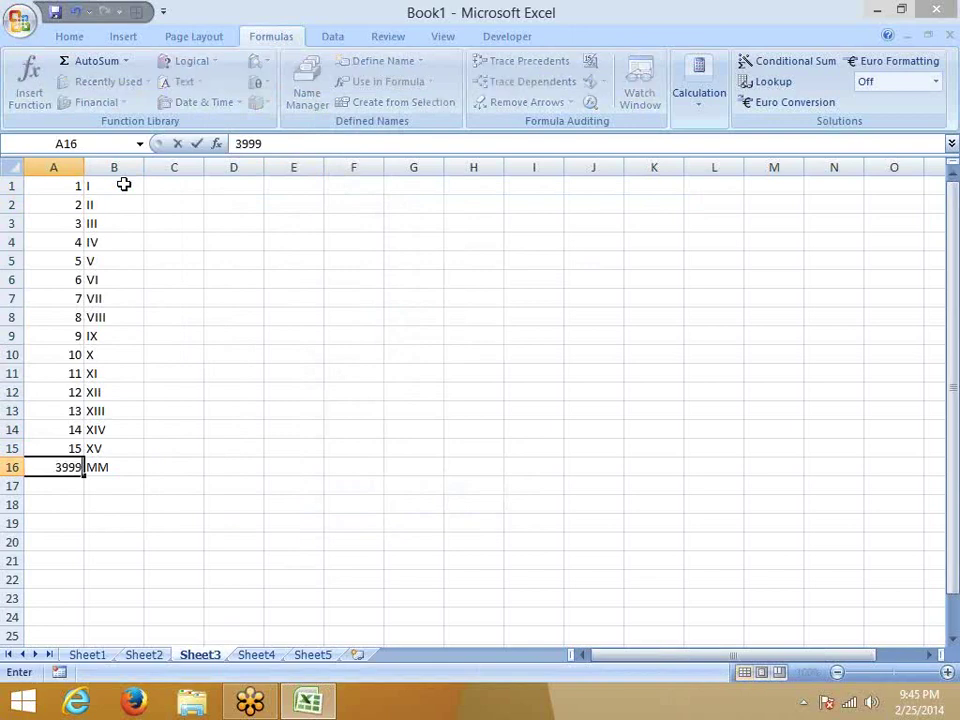
{"action": "key", "text": "ctrl+Return"}
{"action": "key", "text": "Return"}
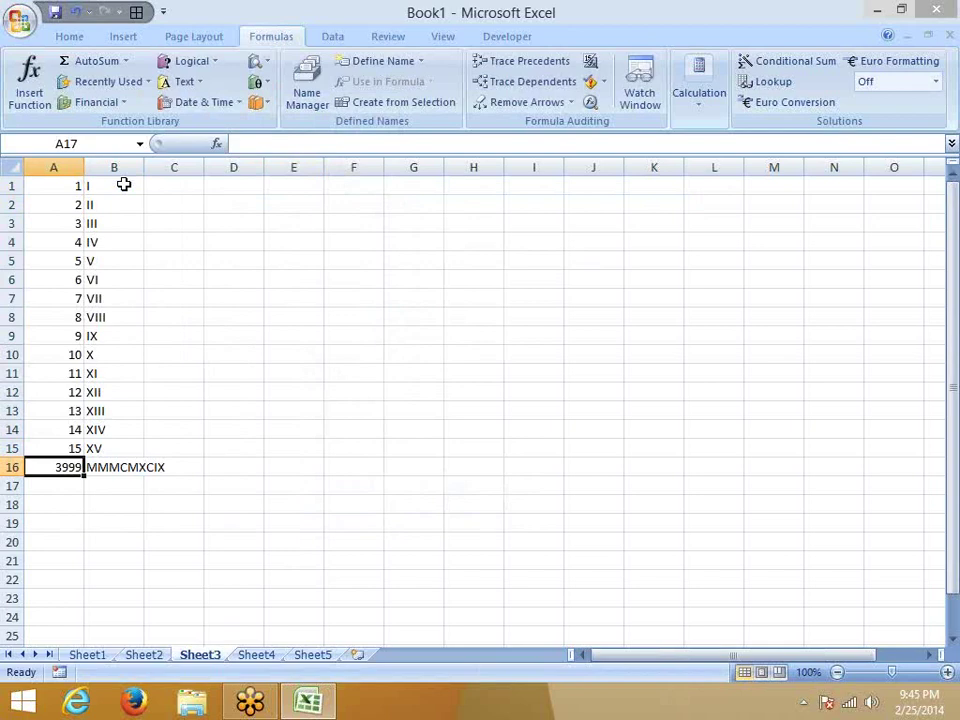
- Try 4000 in A16, which gives #VALUE!, undo back to 3999, and check B16's ROMAN formula
{"action": "key", "text": "Up"}
{"action": "type", "text": "4000"}
{"action": "key", "text": "ctrl+Return"}
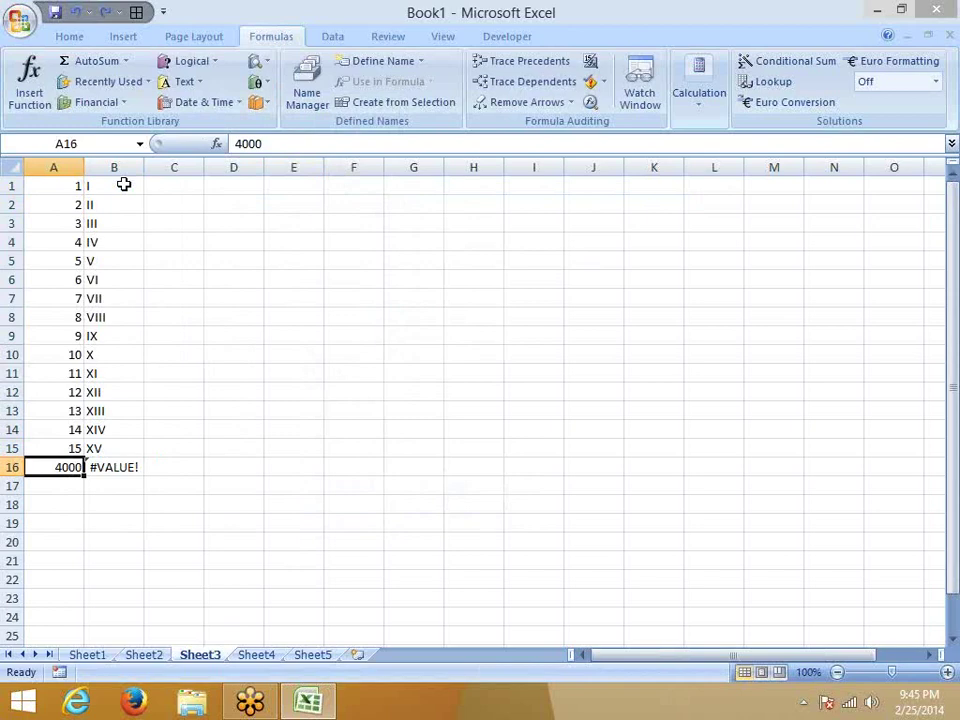
{"action": "key", "text": "ctrl+z"}
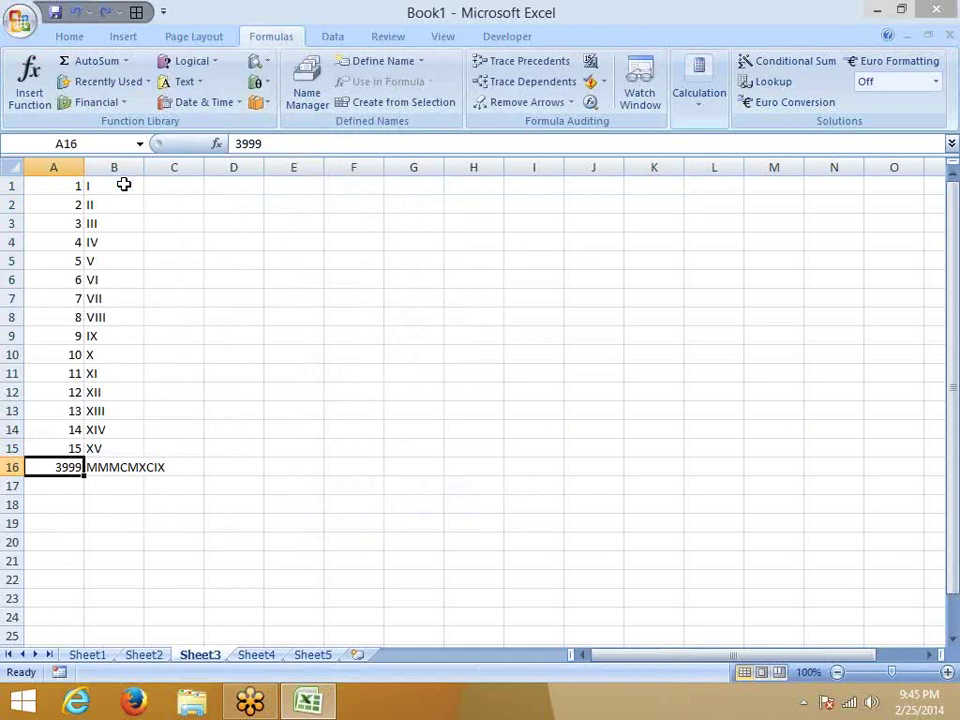
{"action": "key", "text": "Right"}
{"action": "key", "text": "Left"}
- Insert the SIGN function into A20 from the Math & Trig list
{"action": "left_click", "coordinate": [158, 540]}
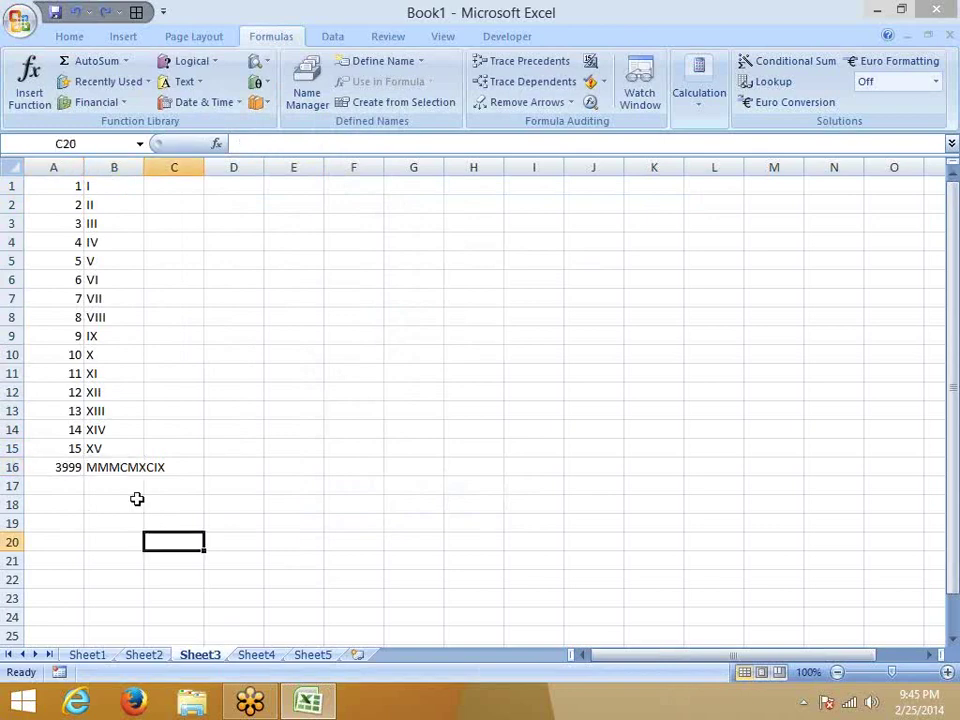
{"action": "scroll", "coordinate": [137, 499], "scroll_direction": "down", "scroll_amount": 5}
{"action": "key", "text": "Home"}
{"action": "scroll", "coordinate": [229, 489], "scroll_direction": "up", "scroll_amount": 3}
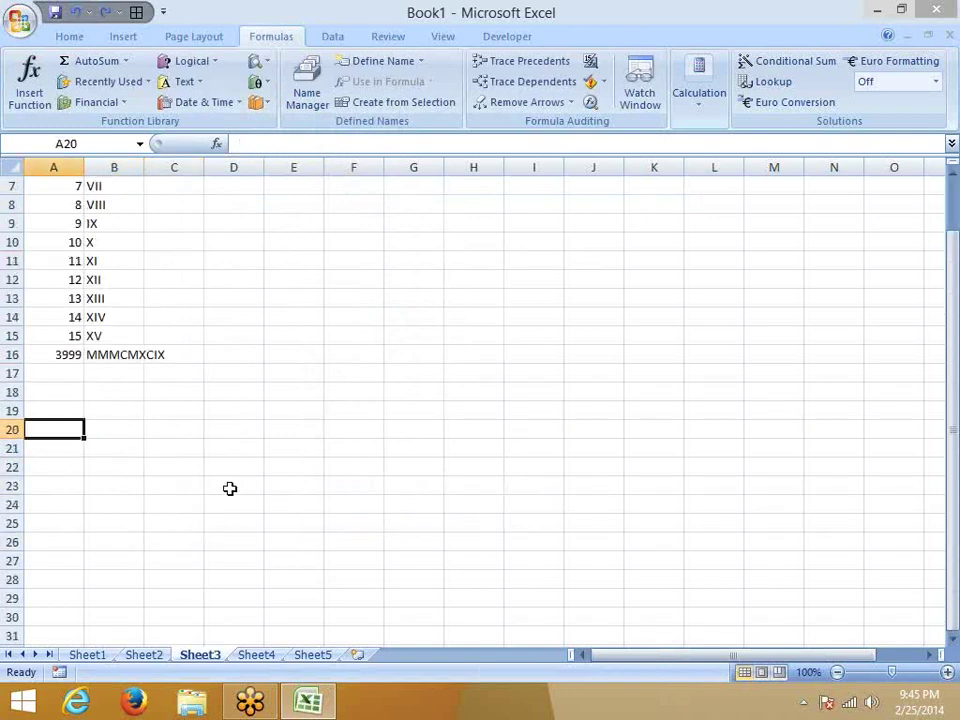
{"action": "scroll", "coordinate": [229, 489], "scroll_direction": "down", "scroll_amount": 3}
{"action": "scroll", "coordinate": [227, 489], "scroll_direction": "down", "scroll_amount": 1}
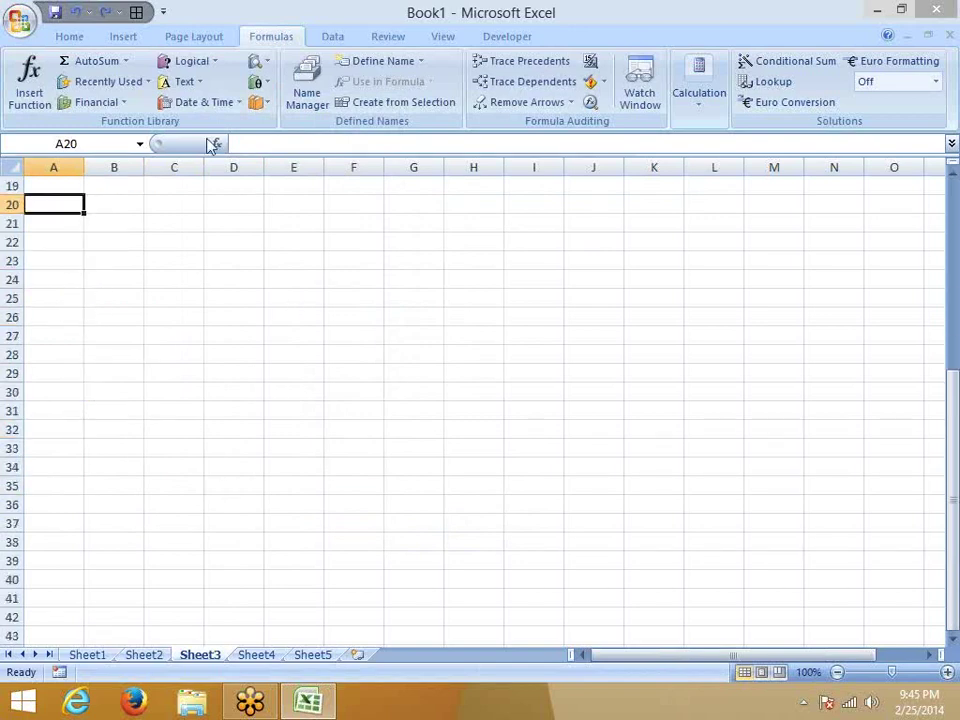
{"action": "left_click", "coordinate": [260, 83]}
{"action": "scroll", "coordinate": [332, 398], "scroll_direction": "down", "scroll_amount": 2}
{"action": "scroll", "coordinate": [321, 439], "scroll_direction": "down", "scroll_amount": 2}
{"action": "scroll", "coordinate": [321, 471], "scroll_direction": "down", "scroll_amount": 1}
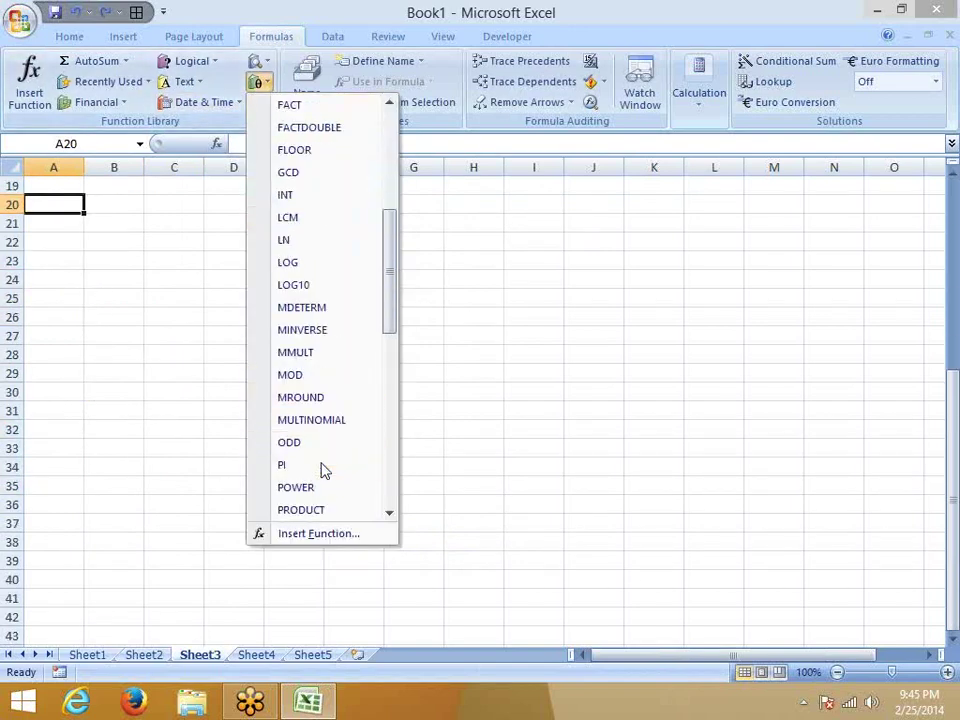
{"action": "scroll", "coordinate": [323, 470], "scroll_direction": "down", "scroll_amount": 1}
{"action": "scroll", "coordinate": [323, 470], "scroll_direction": "down", "scroll_amount": 2}
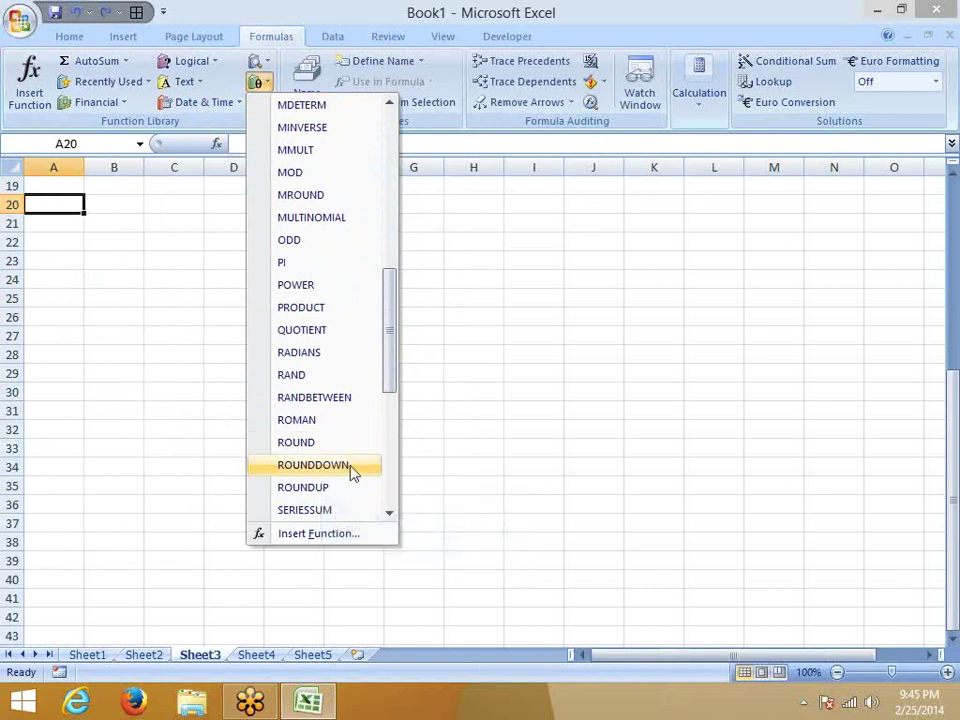
{"action": "scroll", "coordinate": [352, 472], "scroll_direction": "down", "scroll_amount": 1}
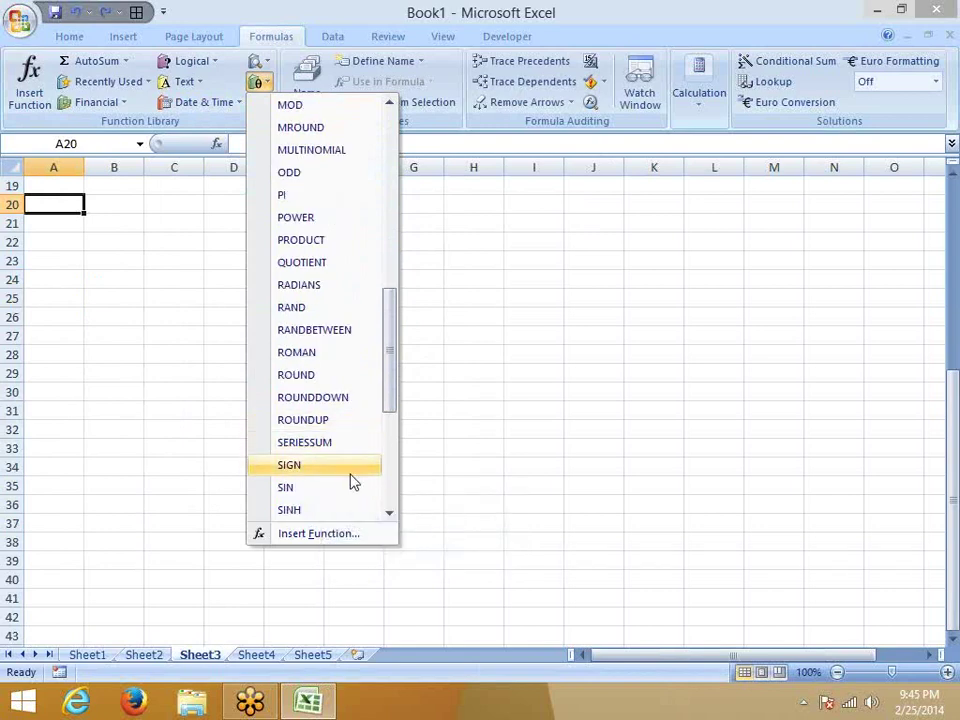
{"action": "scroll", "coordinate": [352, 480], "scroll_direction": "down", "scroll_amount": 1}
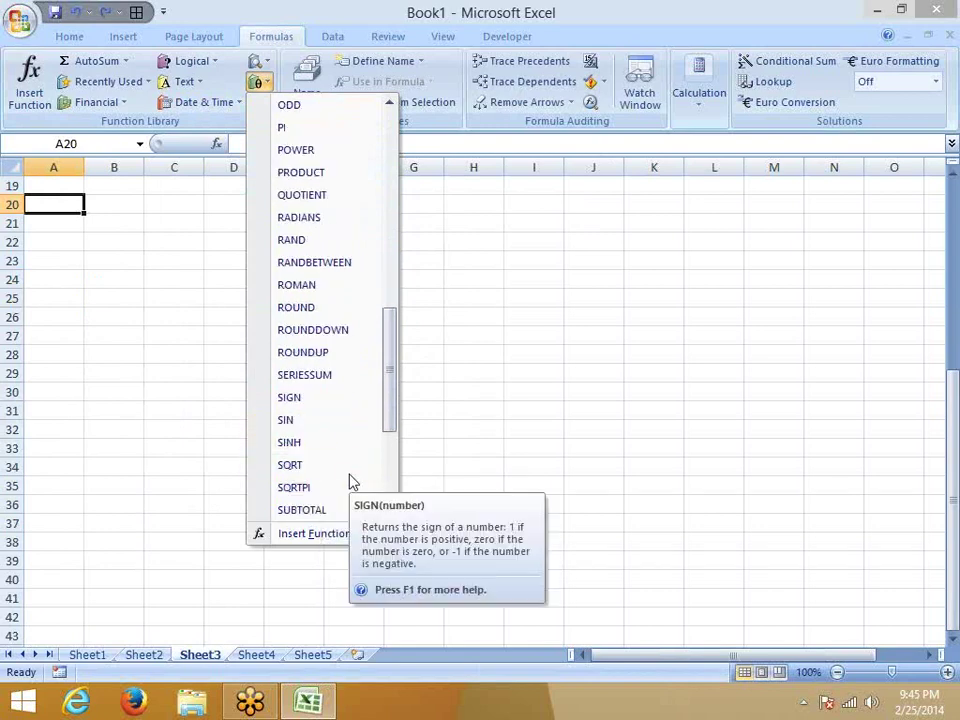
{"action": "left_click", "coordinate": [322, 398]}
- Try SIGN with 454, -144 and 0, then cancel it and bring back the Math & Trig list
{"action": "type", "text": "45"}
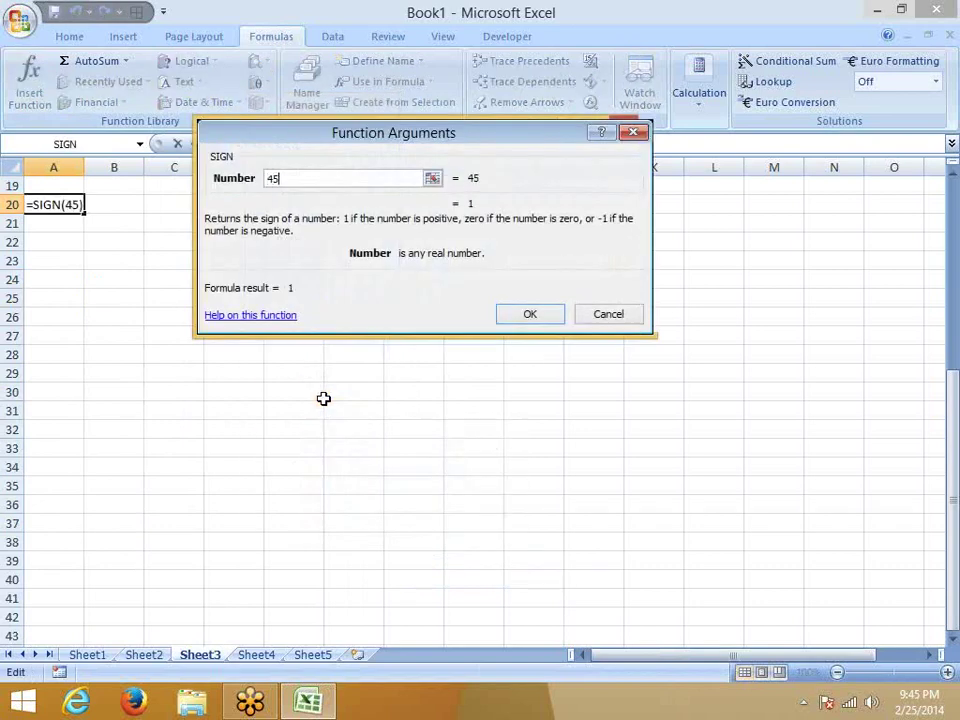
{"action": "type", "text": "4"}
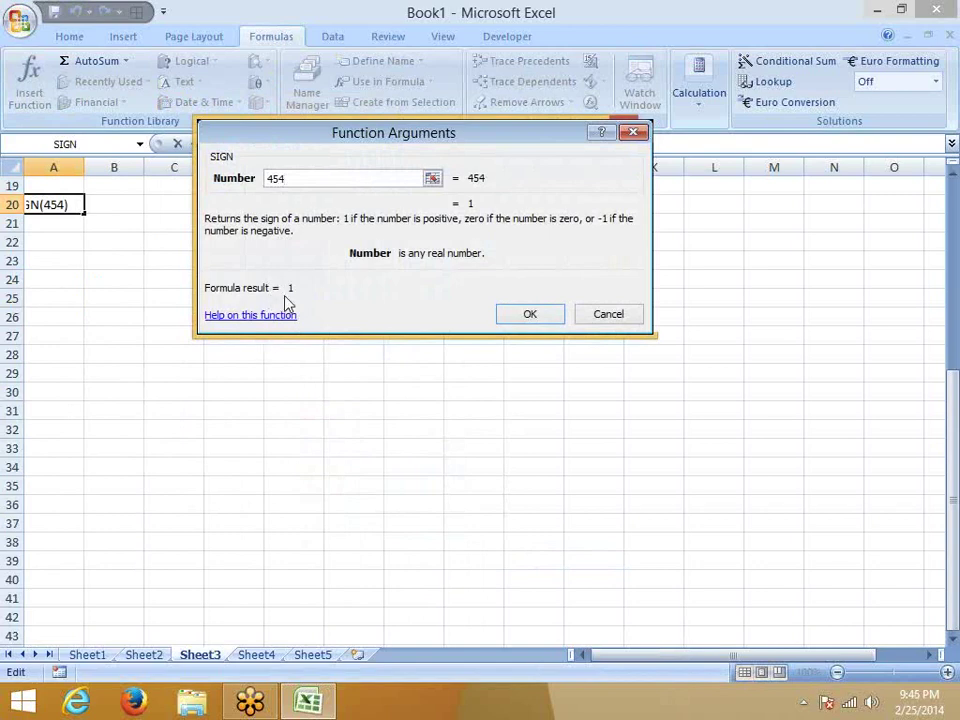
{"action": "left_click_drag", "start_coordinate": [286, 179], "coordinate": [240, 162]}
{"action": "type", "text": "-144"}
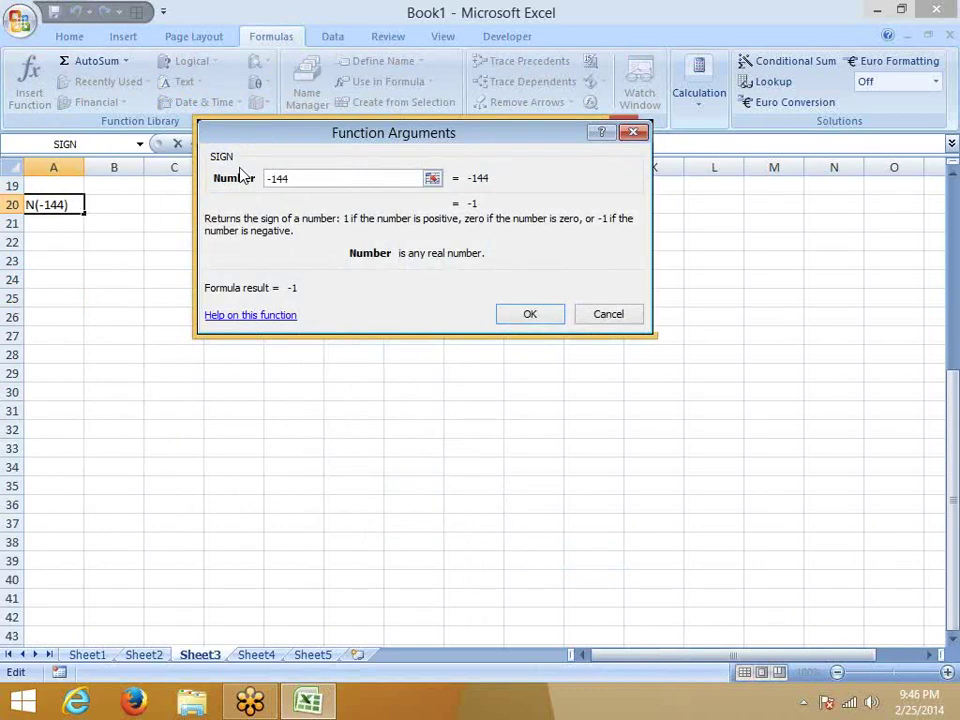
{"action": "key", "text": "BackSpace"}
{"action": "key", "text": "BackSpace"}
{"action": "key", "text": "BackSpace"}
{"action": "key", "text": "BackSpace"}
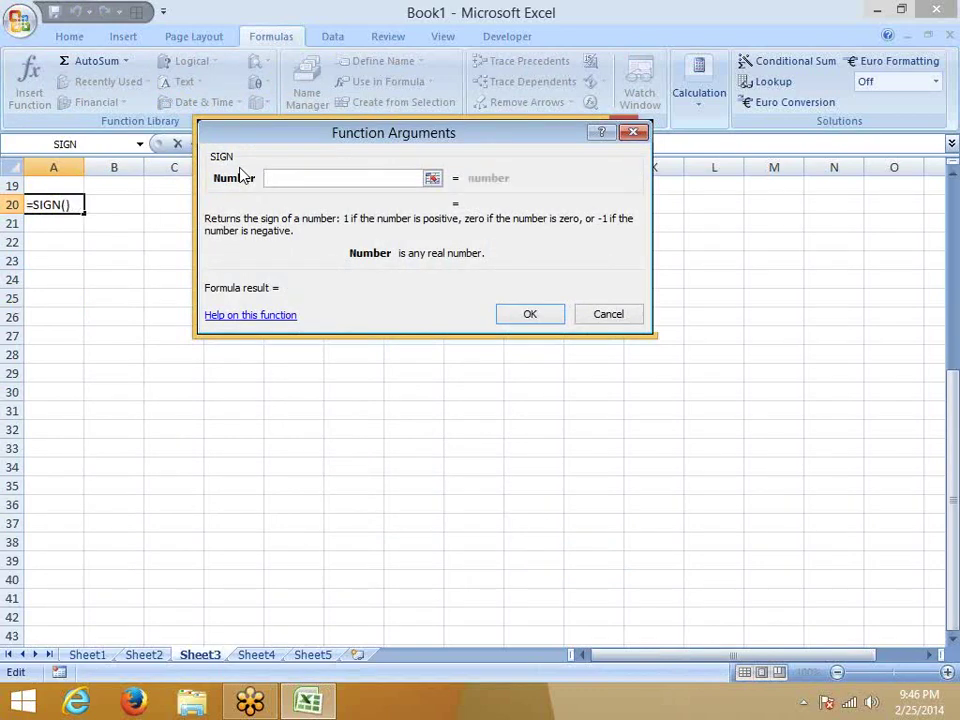
{"action": "type", "text": "0"}
{"action": "key", "text": "Escape"}
{"action": "left_click", "coordinate": [257, 82]}
{"action": "mouse_move", "coordinate": [389, 194]}
{"action": "left_mouse_down"}
{"action": "mouse_move", "coordinate": [395, 395]}
{"action": "mouse_move", "coordinate": [306, 409]}
{"action": "left_mouse_up"}
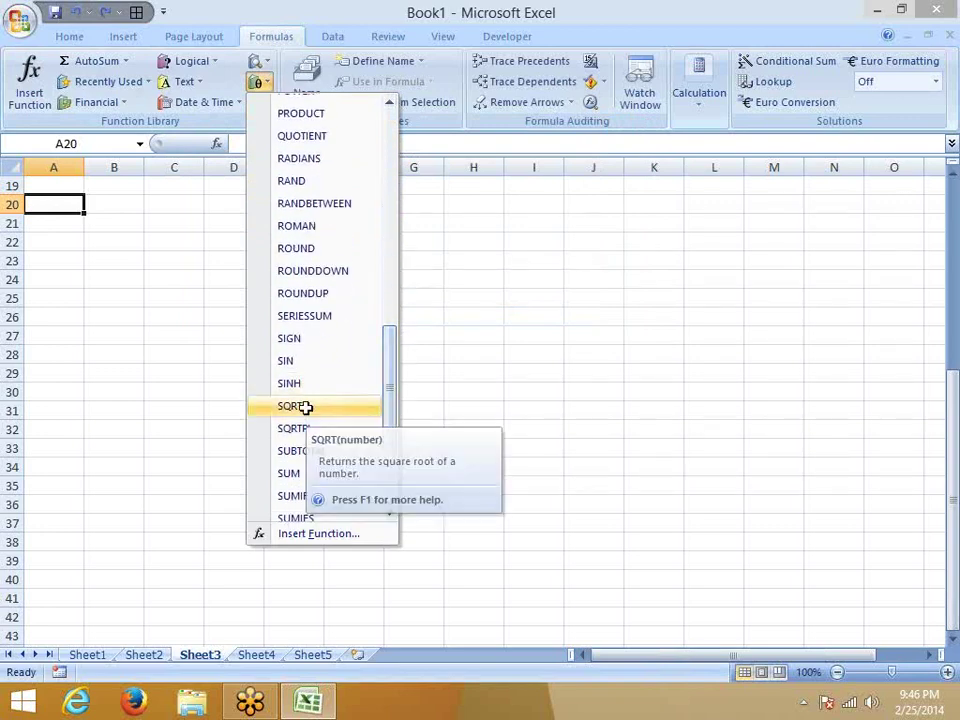
- Insert SQRT into A20 and enter 16 as its Number argument
{"action": "left_click", "coordinate": [306, 407]}
{"action": "type", "text": "1"}
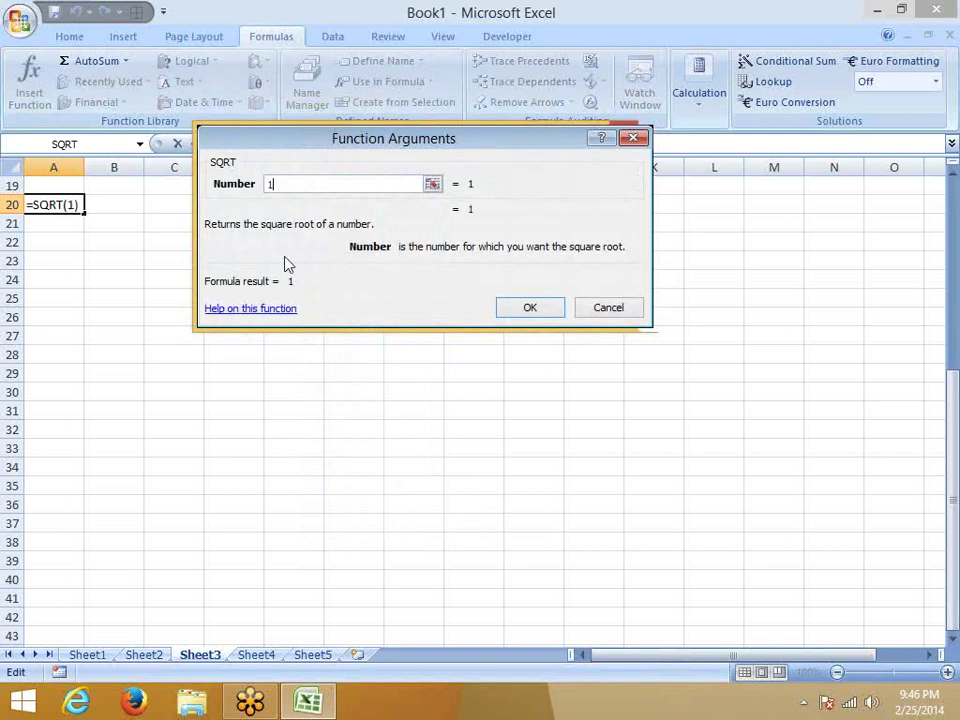
{"action": "type", "text": "6"}
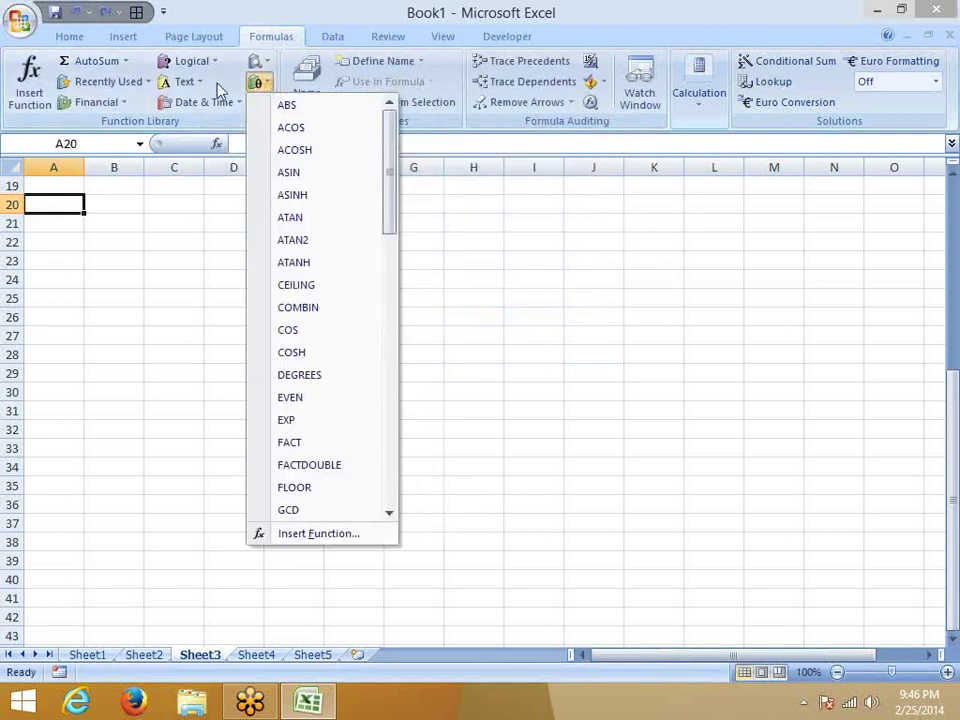
- Insert SQRTPI into A20 with 16 as the number, previewing 7.089815404
{"action": "scroll", "coordinate": [303, 443], "scroll_direction": "down", "scroll_amount": 2}
{"action": "scroll", "coordinate": [303, 443], "scroll_direction": "down", "scroll_amount": 3}
{"action": "scroll", "coordinate": [300, 476], "scroll_direction": "down", "scroll_amount": 1}
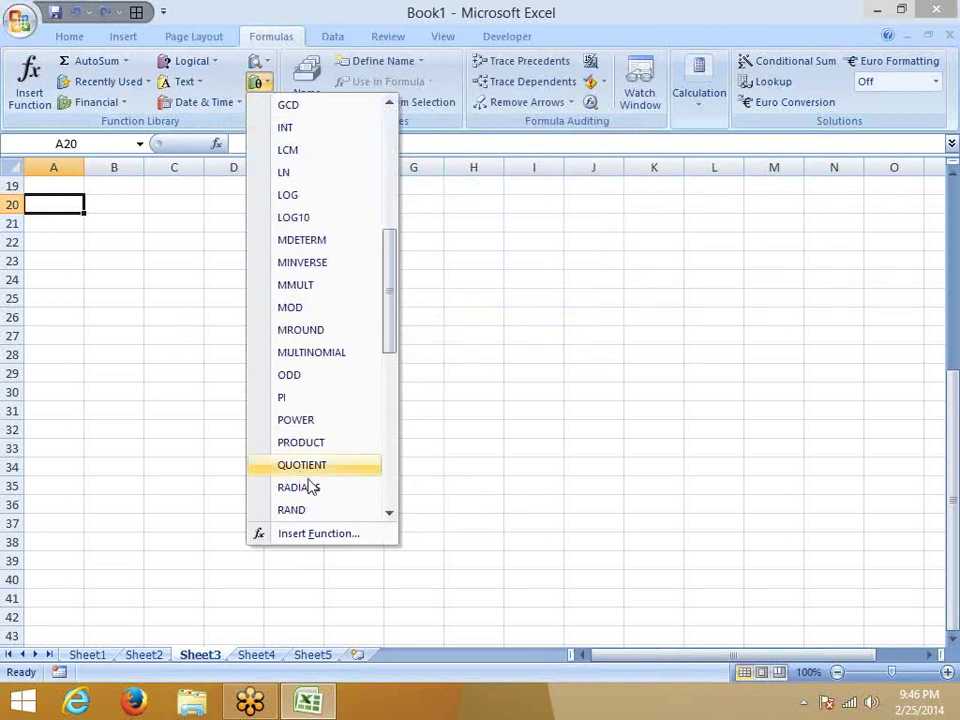
{"action": "scroll", "coordinate": [311, 486], "scroll_direction": "down", "scroll_amount": 1}
{"action": "scroll", "coordinate": [326, 497], "scroll_direction": "down", "scroll_amount": 1}
{"action": "scroll", "coordinate": [324, 497], "scroll_direction": "down", "scroll_amount": 2}
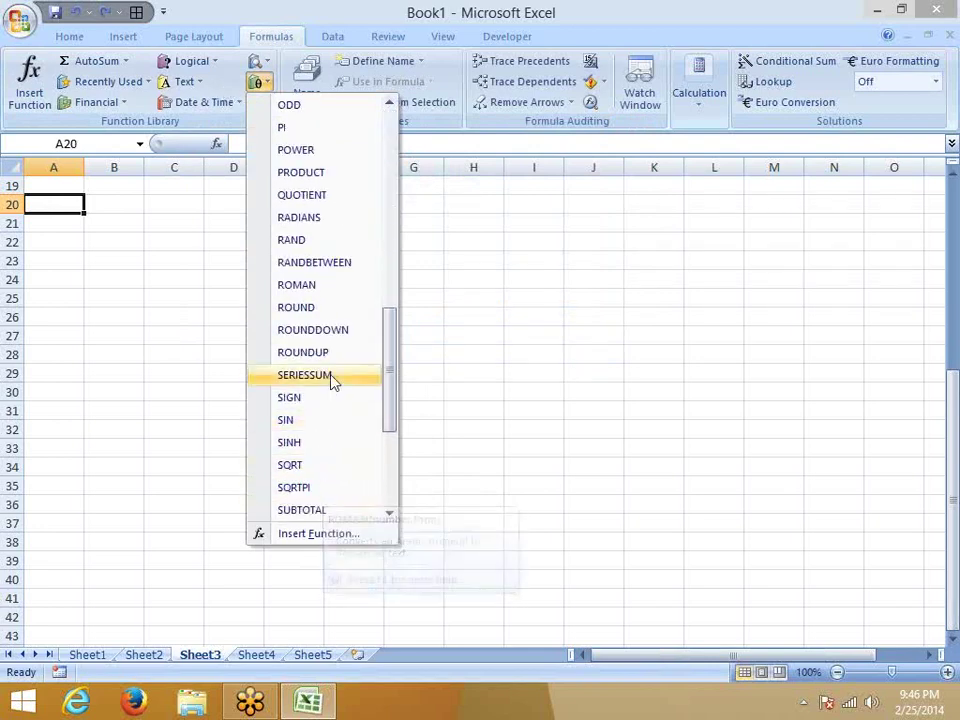
{"action": "left_click", "coordinate": [333, 500]}
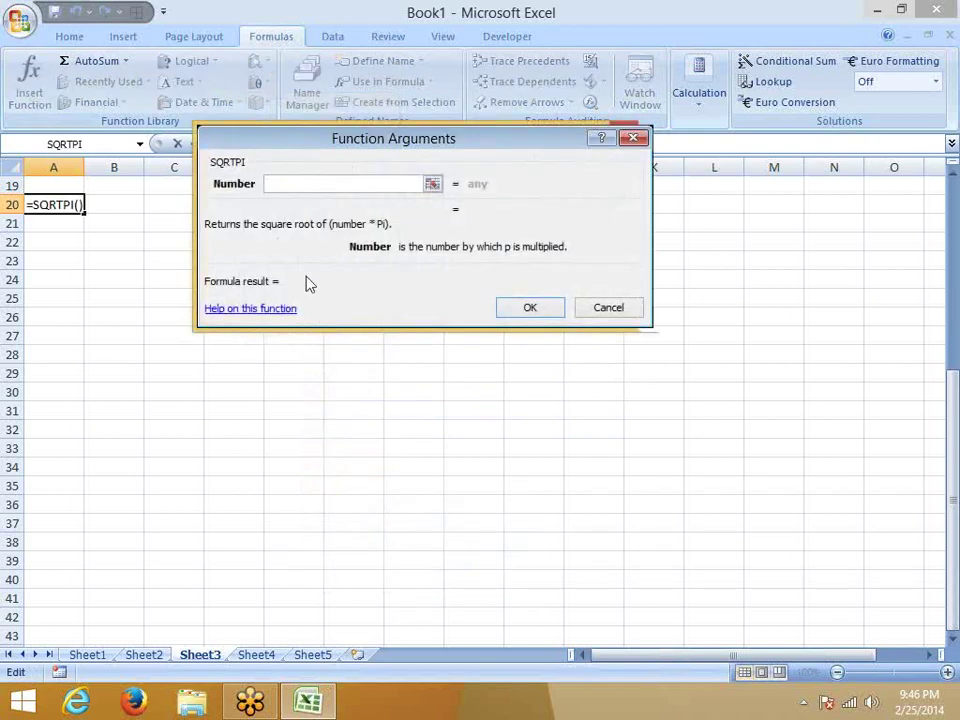
{"action": "type", "text": "16"}
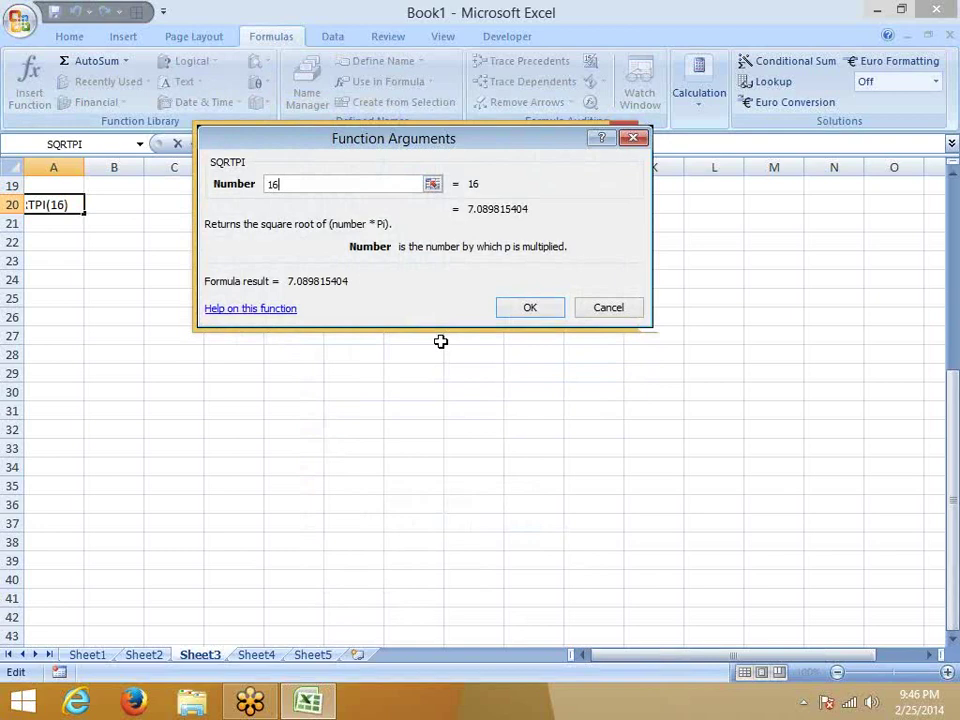
- Cancel the SQRTPI formula and show the recent workbooks list
{"action": "key", "text": "Escape"}
{"action": "left_click", "coordinate": [171, 242]}
{"action": "left_click", "coordinate": [22, 24]}
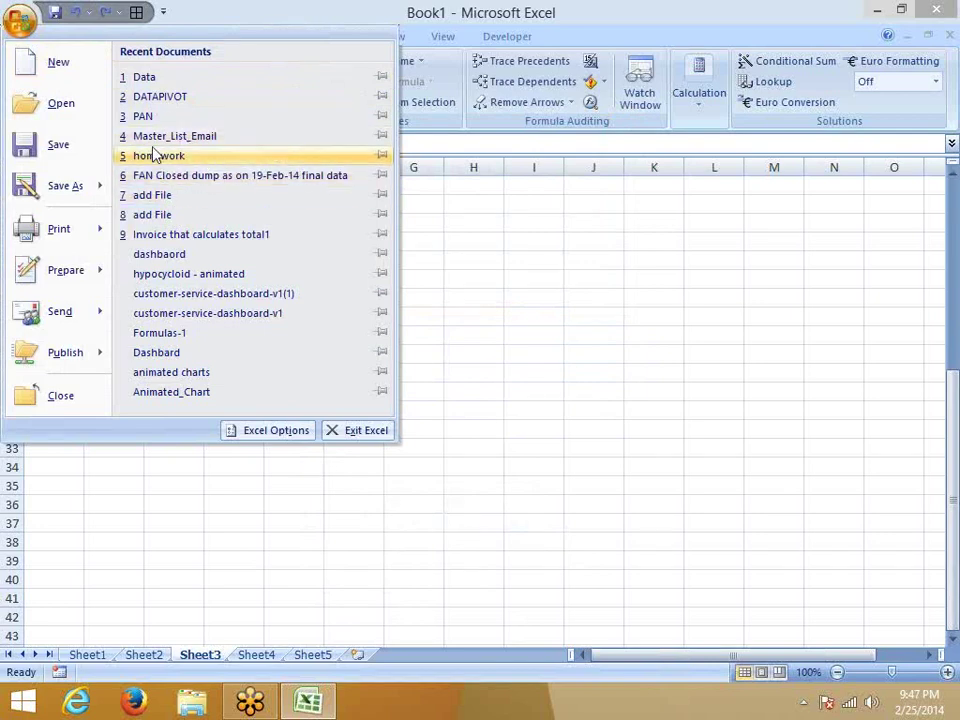
- Open the DATAPIVOT workbook and go to the call data on Sheet1
{"action": "left_click", "coordinate": [168, 103]}
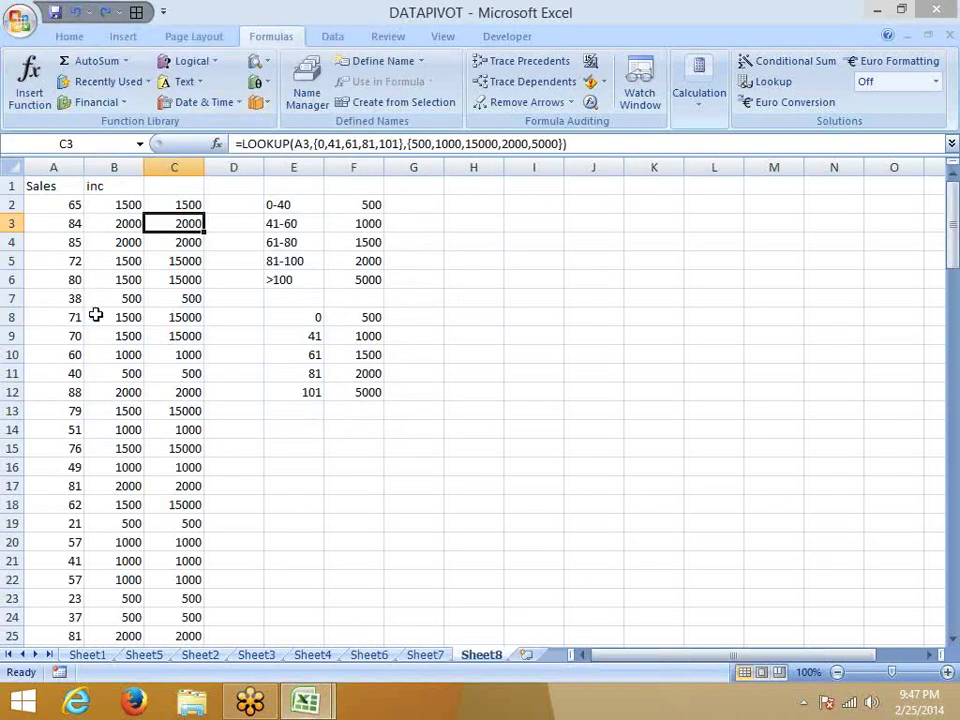
{"action": "left_click", "coordinate": [88, 655]}
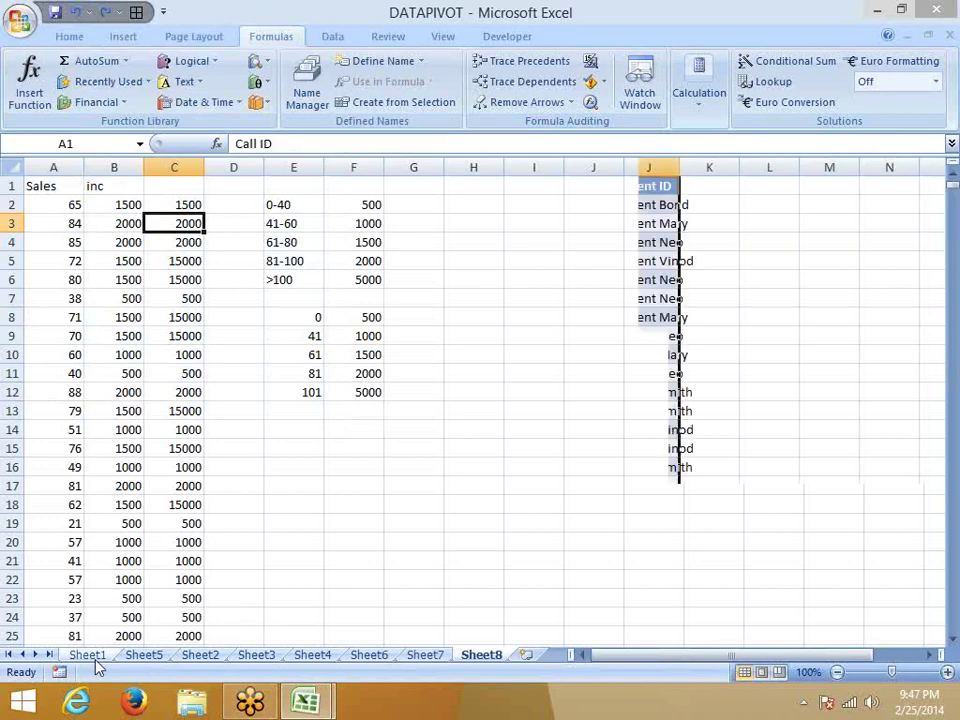
{"action": "left_click", "coordinate": [72, 264]}
{"action": "left_click", "coordinate": [48, 189]}
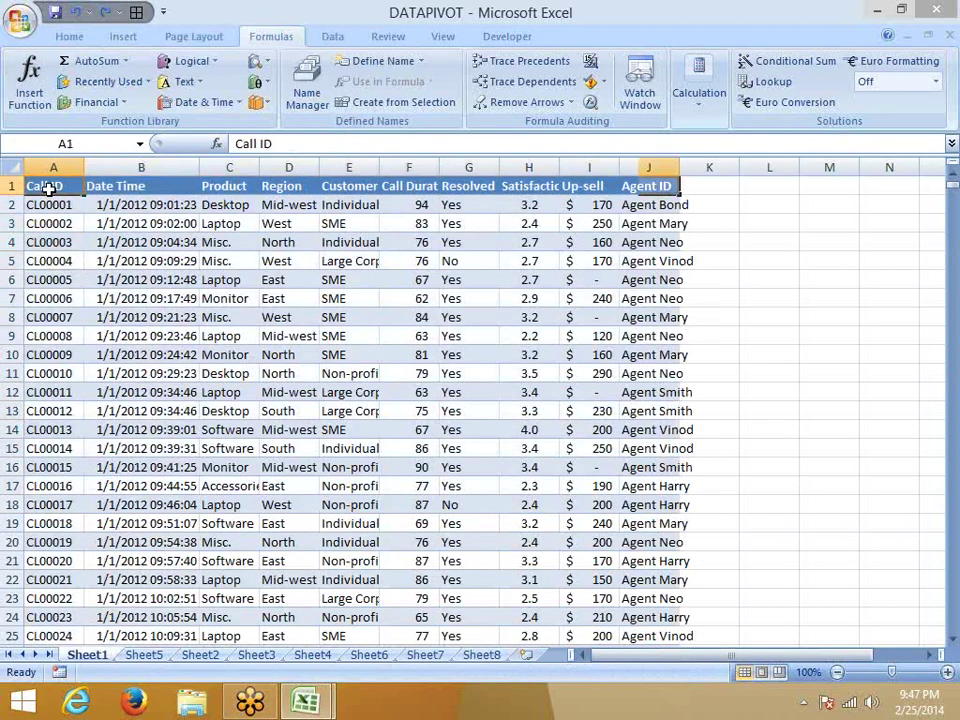
{"action": "key", "text": "ctrl+shift+End"}
{"action": "key", "text": "ctrl+c"}
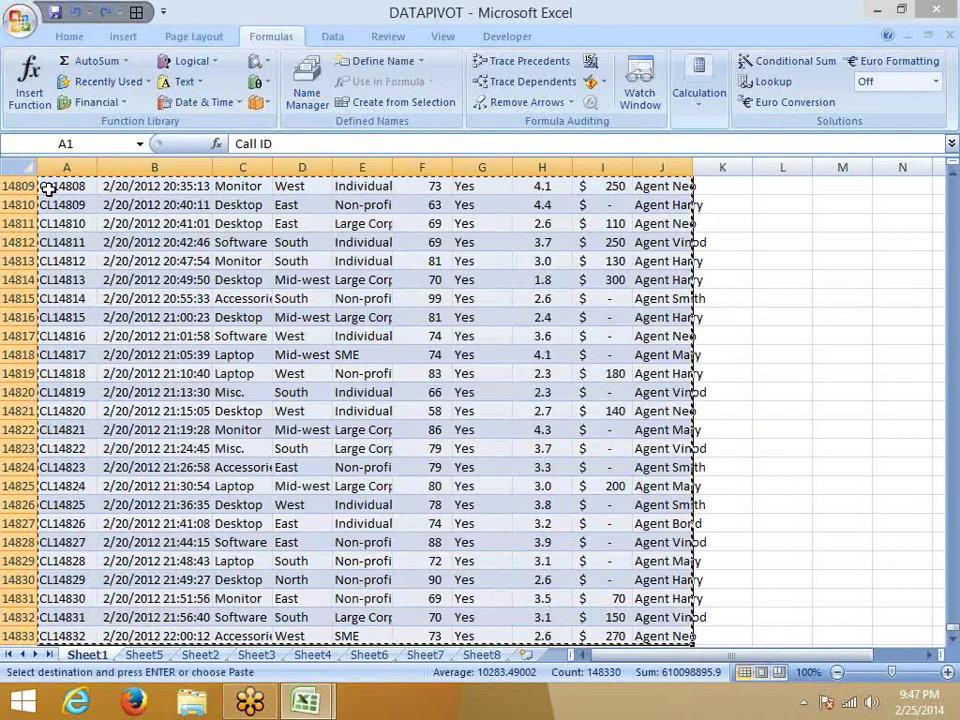
{"action": "key", "text": "ctrl+Home"}
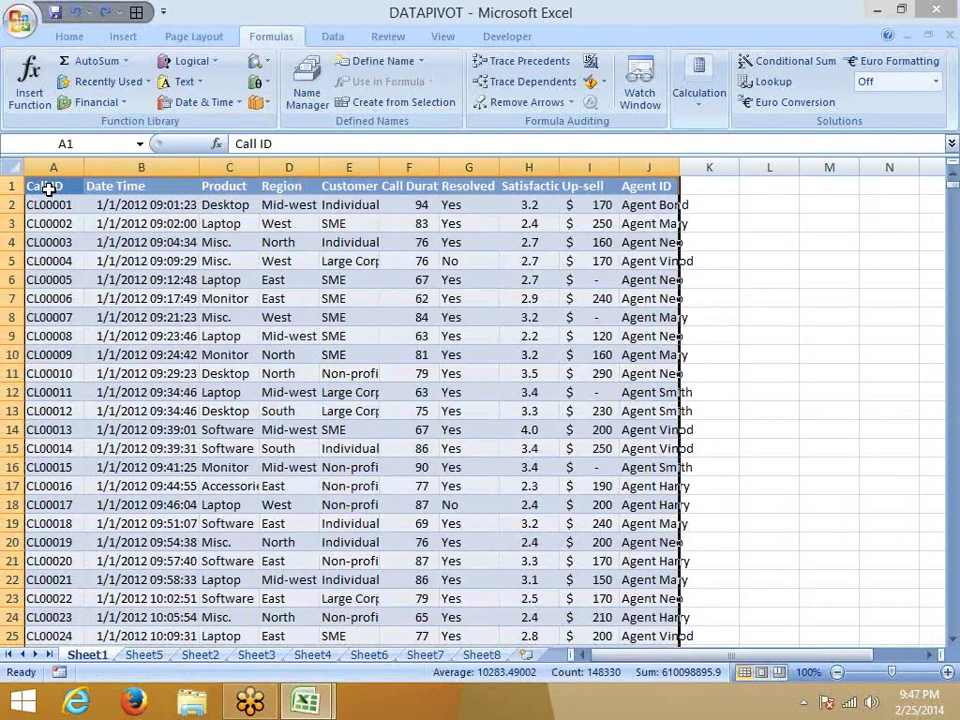
{"action": "key", "text": "Escape"}
- Type the label Total in E14835 below the call data
{"action": "key", "text": "ctrl+Down"}
{"action": "key", "text": "Down"}
{"action": "key", "text": "Down"}
{"action": "key", "text": "Right"}
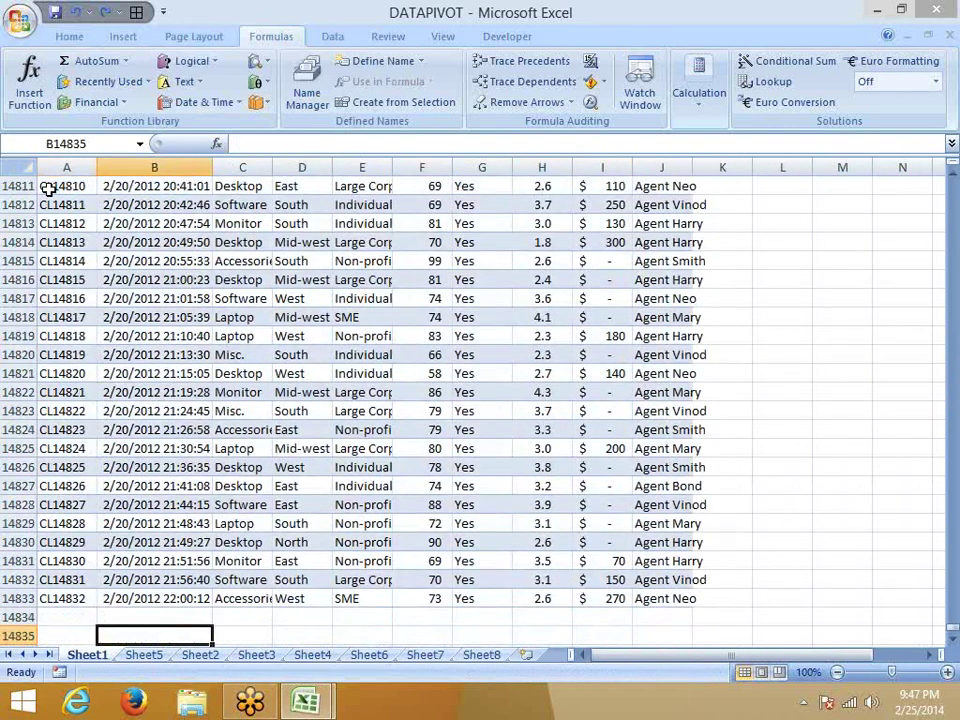
{"action": "key", "text": "Right"}
{"action": "key", "text": "Right"}
{"action": "key", "text": "Right"}
{"action": "key", "text": "Up"}
{"action": "key", "text": "Left"}
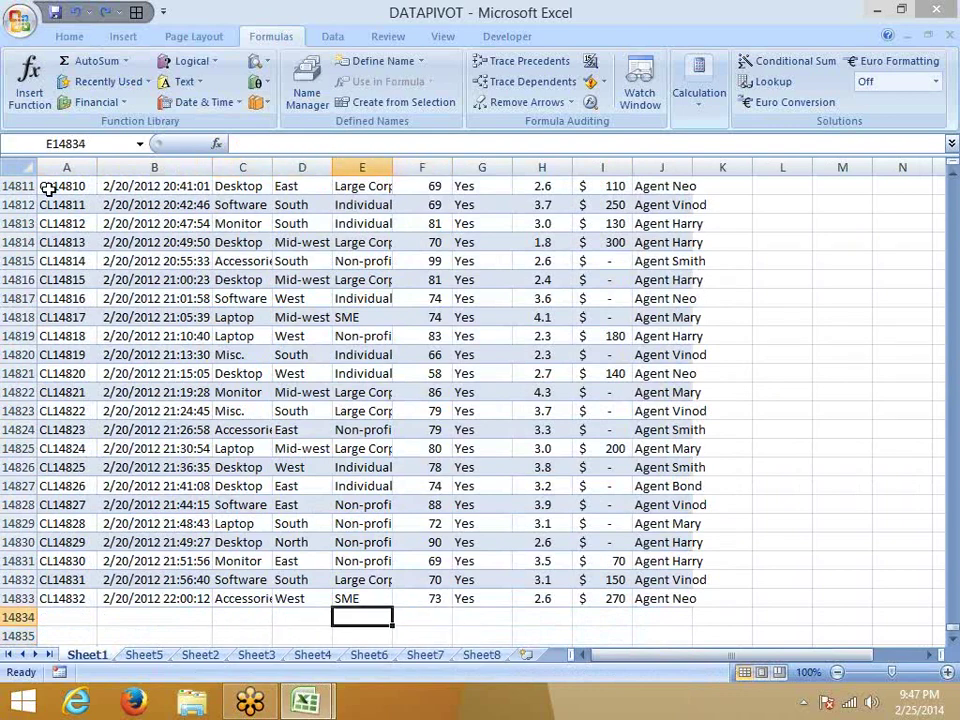
{"action": "key", "text": "Down"}
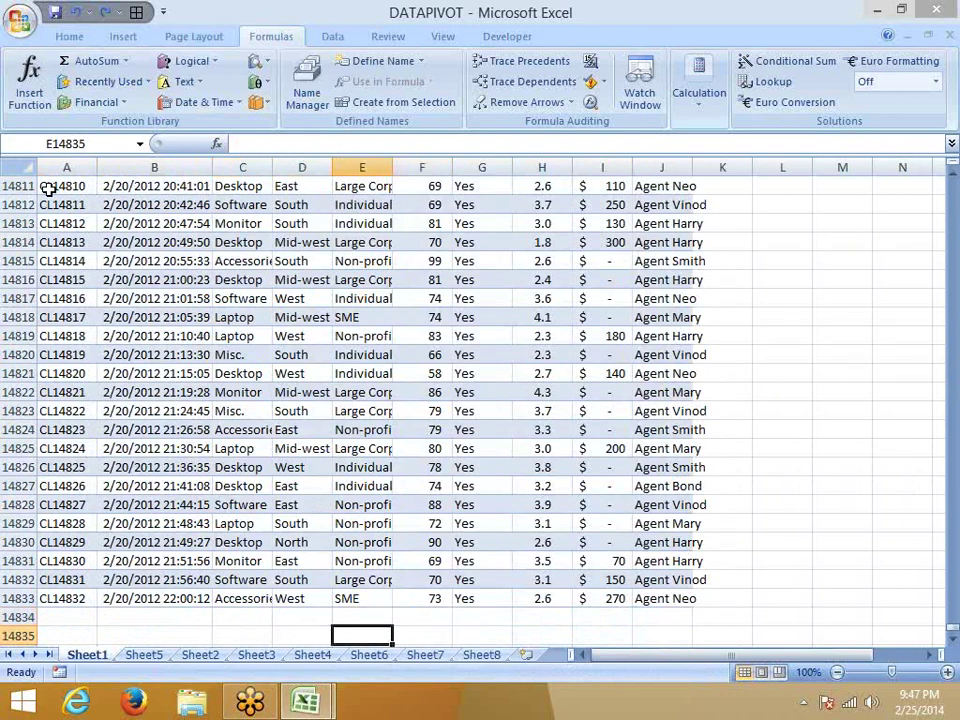
{"action": "type", "text": "Tot"}
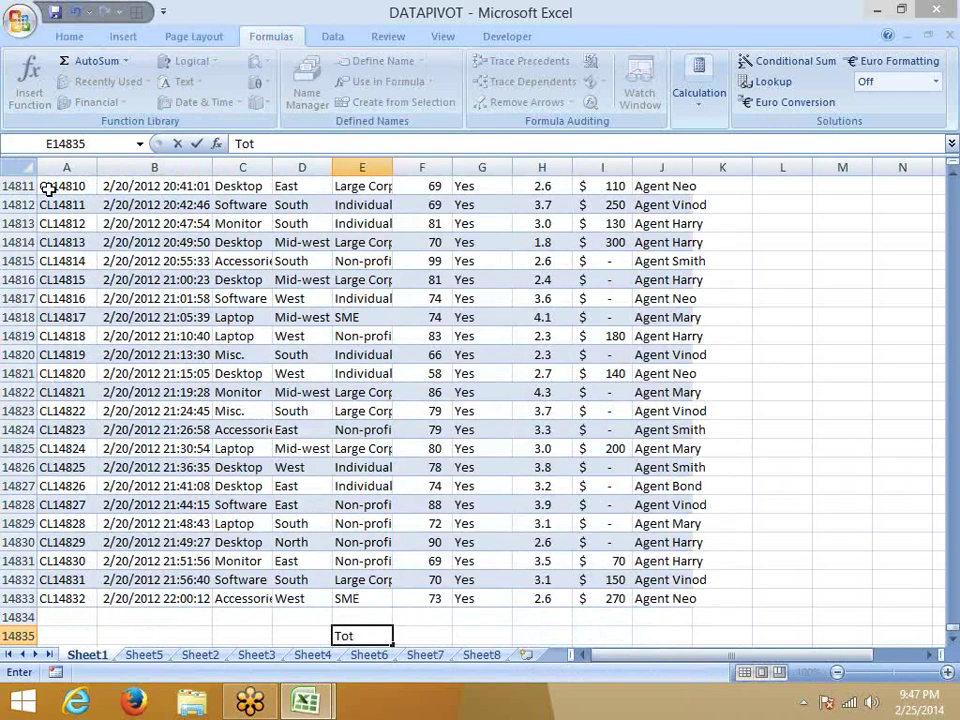
{"action": "type", "text": "al"}
{"action": "key", "text": "Tab"}
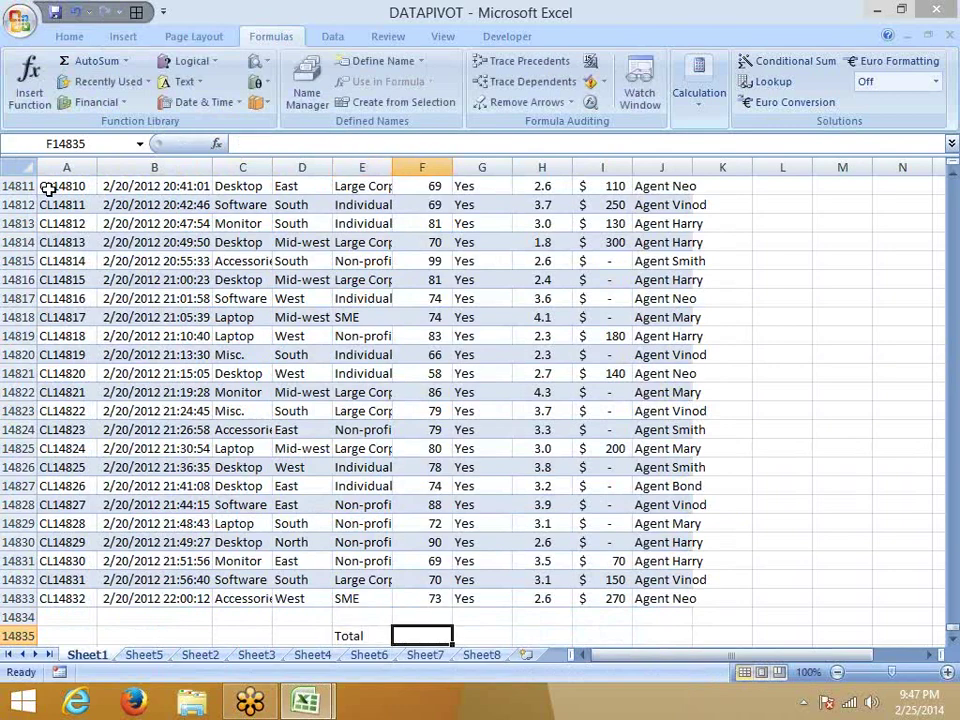
- Enter =SUM(F2:F14833) in F14835, giving a total call duration of 1112290
{"action": "type", "text": "="}
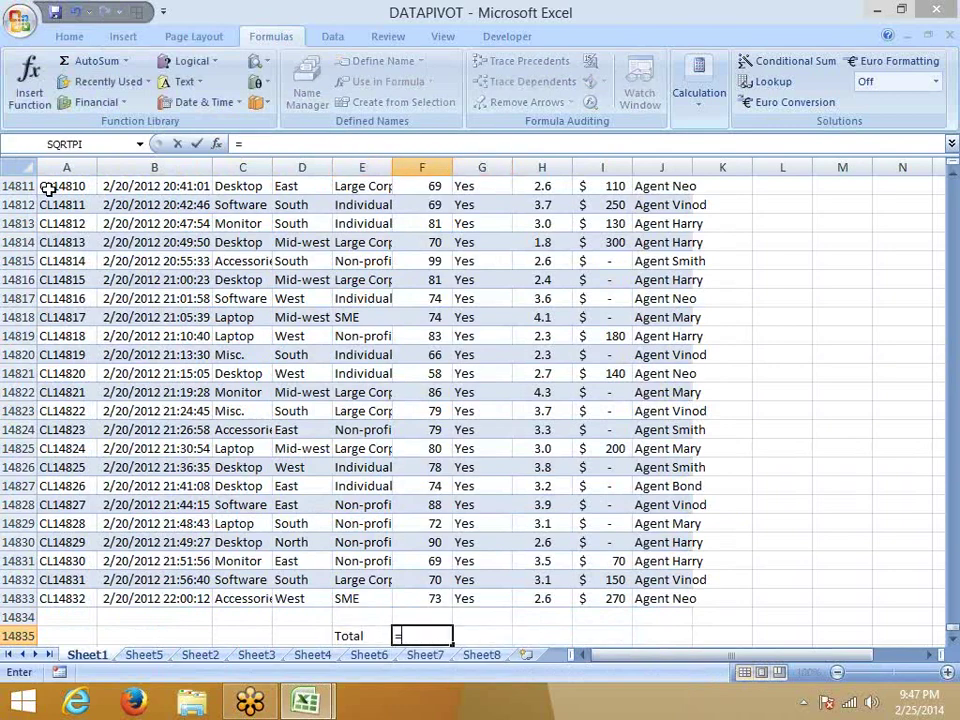
{"action": "type", "text": "sum"}
{"action": "key", "text": "Tab"}
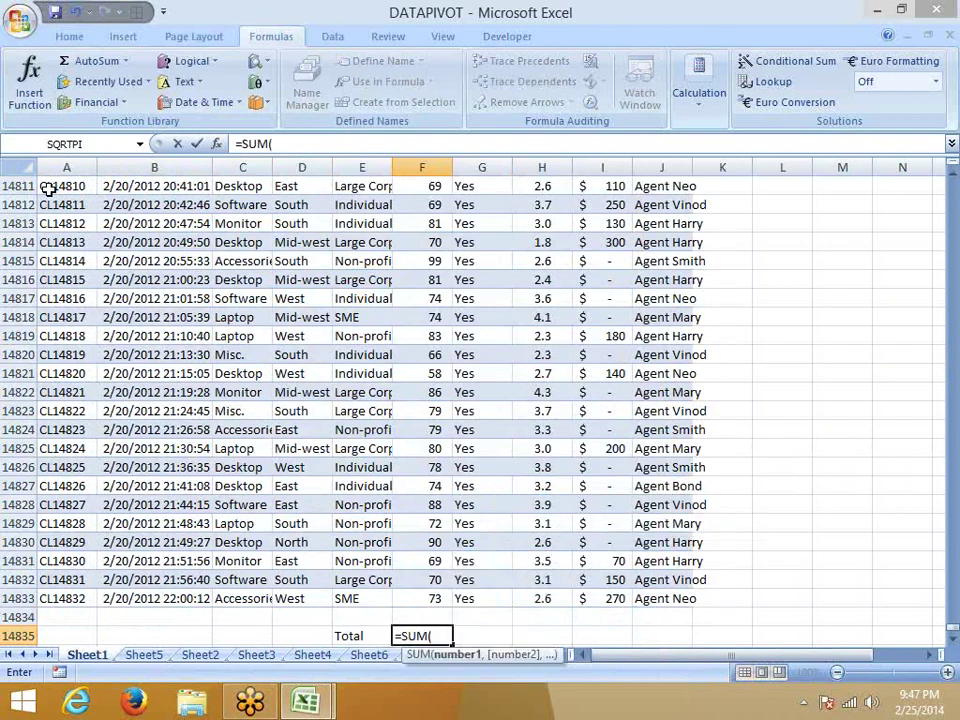
{"action": "key", "text": "Up"}
{"action": "key", "text": "Up"}
{"action": "key", "text": "ctrl+shift+Up"}
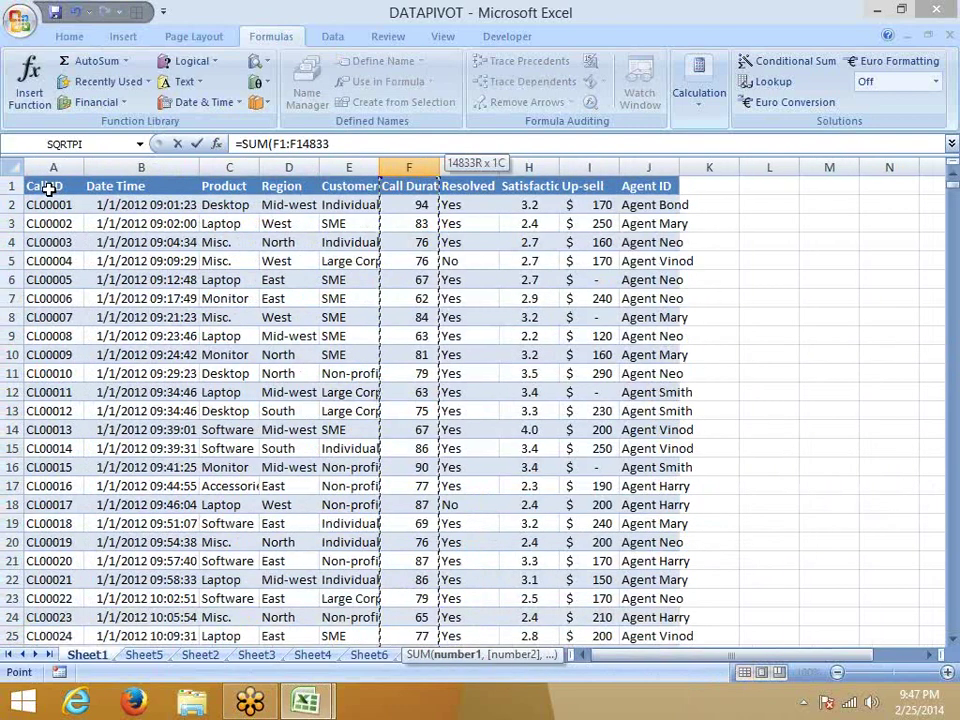
{"action": "key", "text": "shift+Down"}
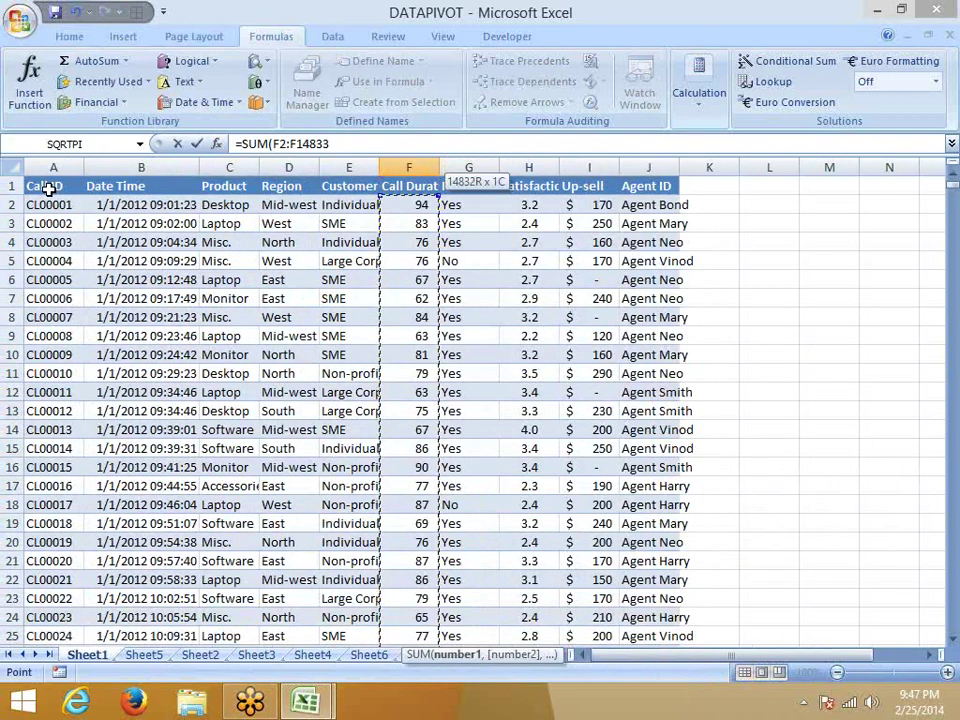
{"action": "key", "text": "Return"}
{"action": "key", "text": "Up"}
{"action": "key", "text": "Up"}
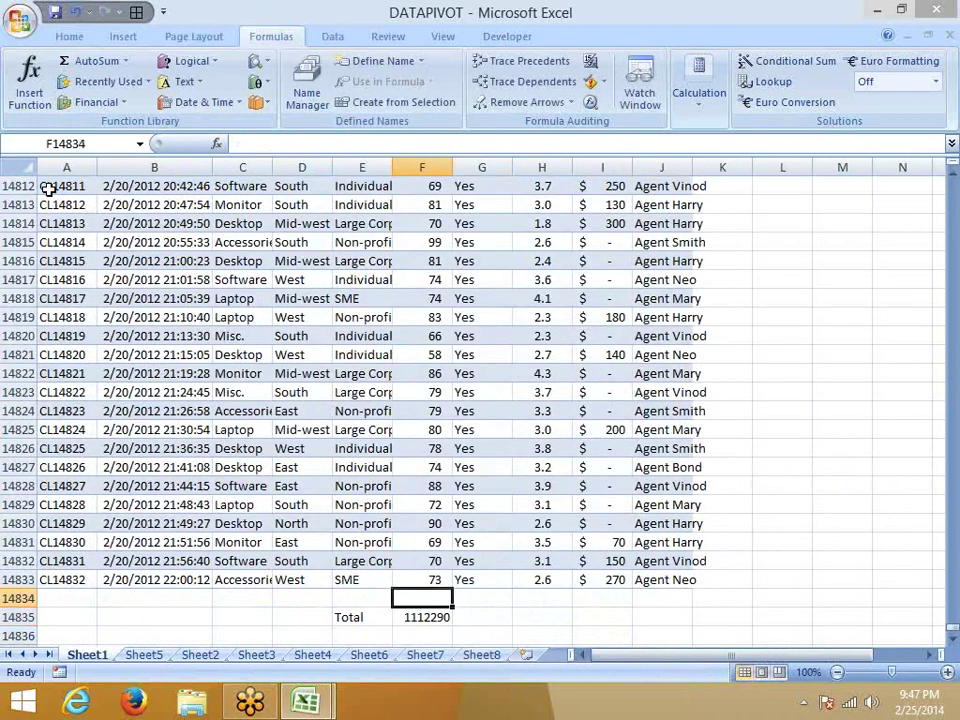
{"action": "key", "text": "Up"}
{"action": "key", "text": "Up"}
{"action": "key", "text": "Up"}
{"action": "key", "text": "ctrl+Up"}
{"action": "key", "text": "Left"}
- Select the call data block and turn on AutoFilter with Ctrl+Shift+L
{"action": "key", "text": "Left"}
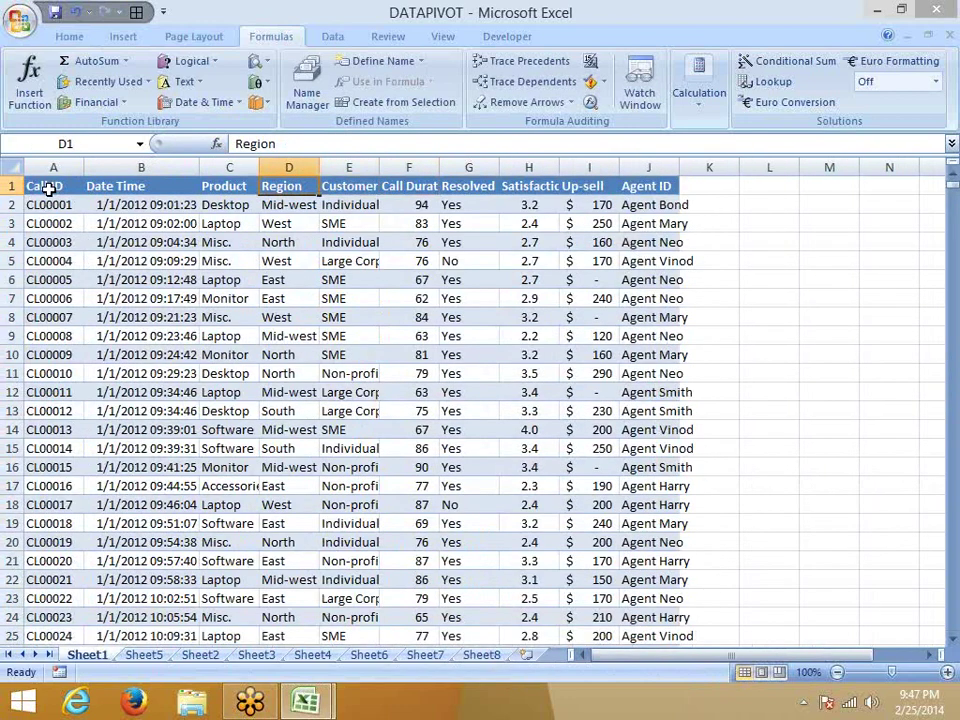
{"action": "key", "text": "Left"}
{"action": "key", "text": "Left"}
{"action": "key", "text": "Left"}
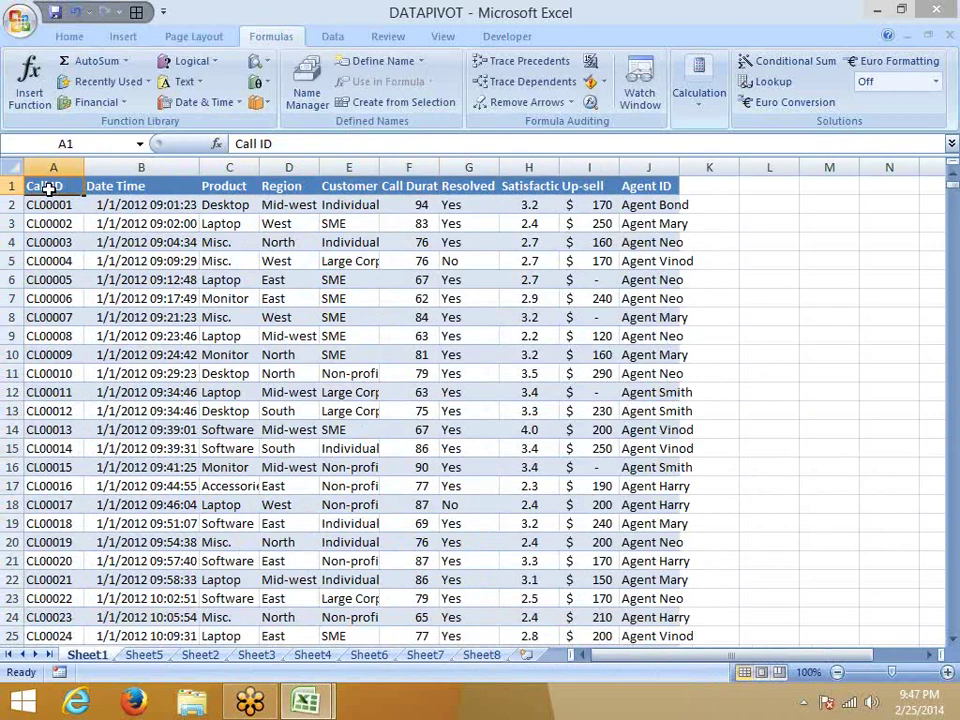
{"action": "key", "text": "ctrl+shift+Right"}
{"action": "key", "text": "ctrl+shift+Down"}
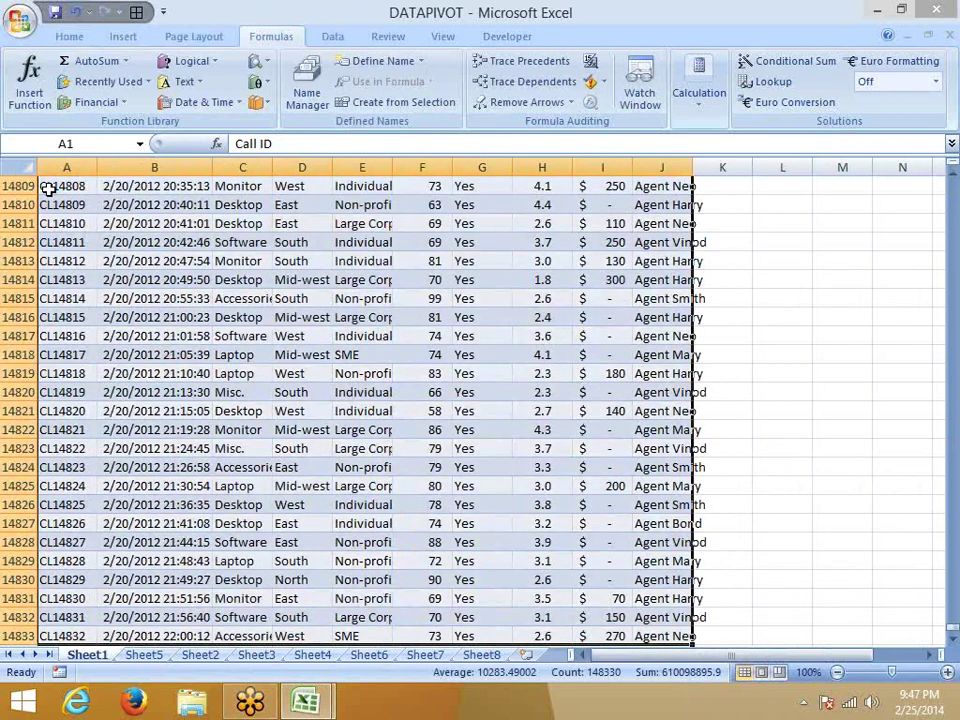
{"action": "key", "text": "ctrl+shift+l"}
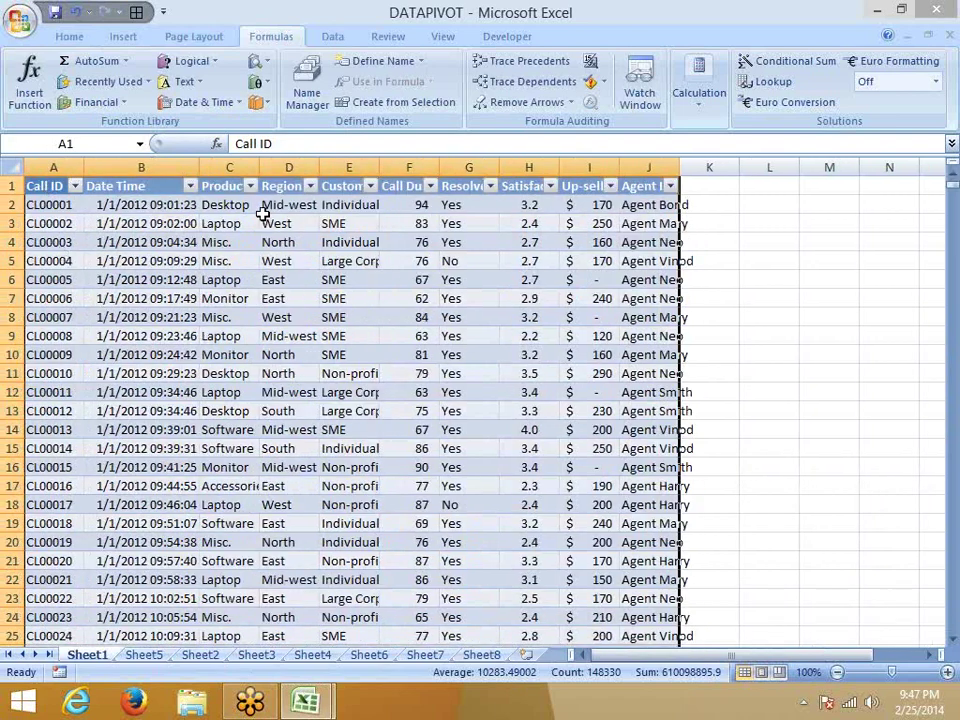
{"action": "left_click", "coordinate": [378, 254]}
- Filter Agent ID to Agent Bond and Product to Desktop, leaving 386 records
{"action": "left_click", "coordinate": [669, 186]}
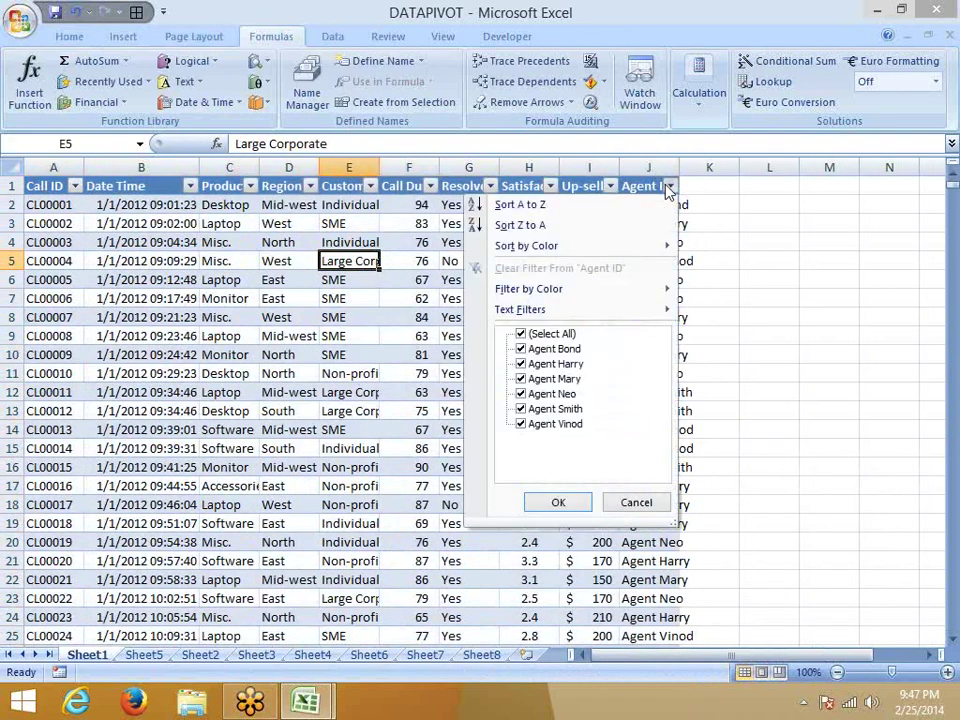
{"action": "left_click", "coordinate": [520, 333]}
{"action": "left_click", "coordinate": [520, 348]}
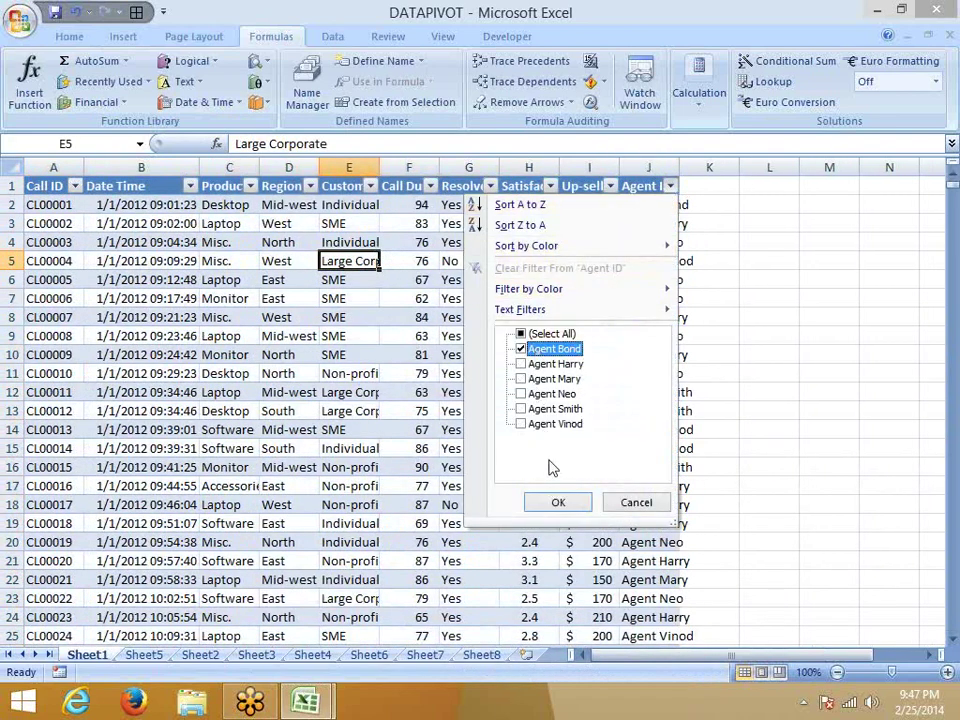
{"action": "left_click", "coordinate": [558, 503]}
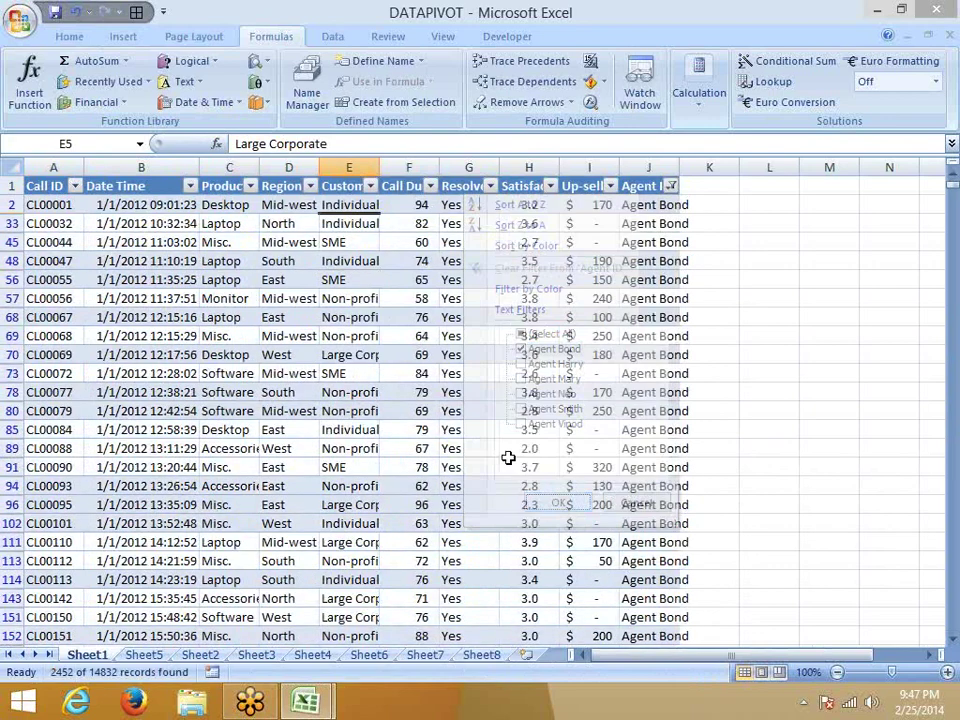
{"action": "left_click", "coordinate": [249, 186]}
{"action": "left_click", "coordinate": [101, 333]}
{"action": "left_click", "coordinate": [101, 363]}
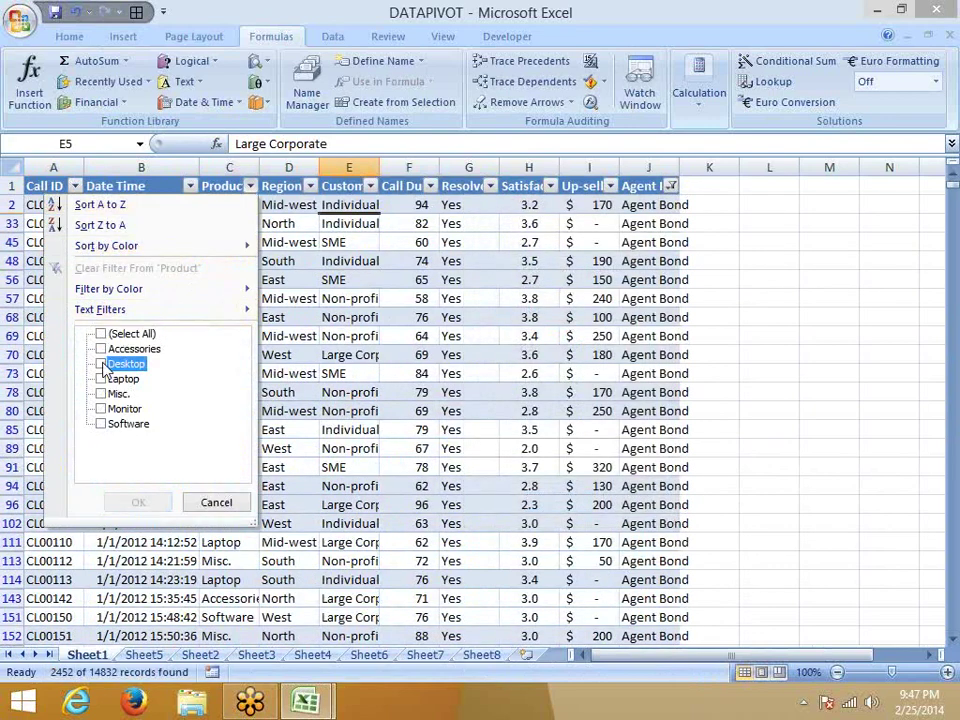
{"action": "left_click", "coordinate": [138, 502]}
- Select the visible call durations to check their sum, then return to the Total cell
{"action": "left_click", "coordinate": [214, 428]}
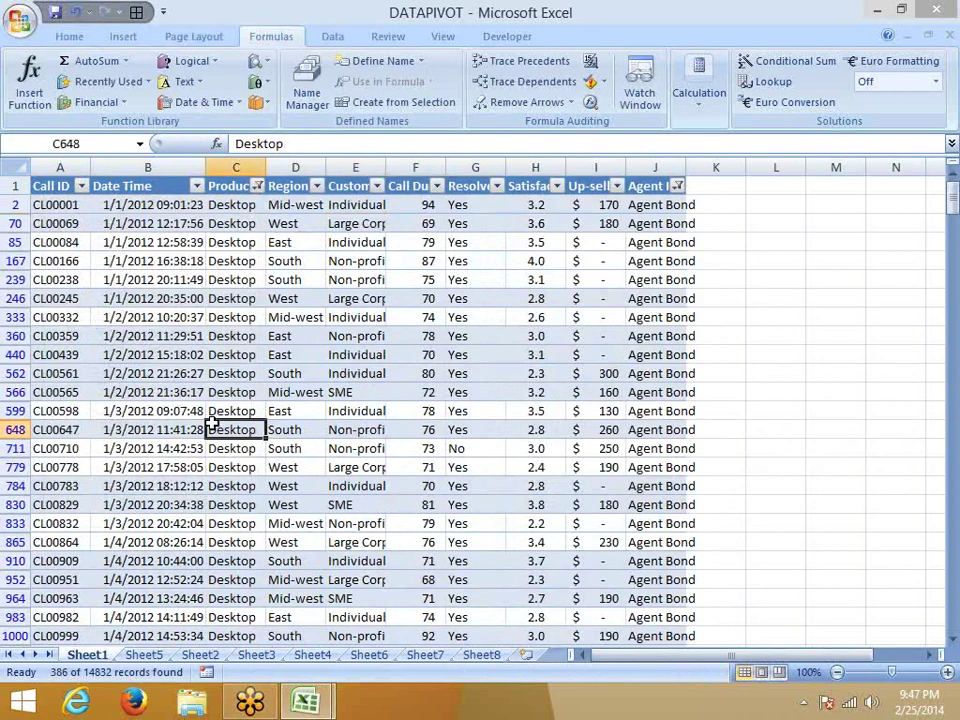
{"action": "key", "text": "ctrl+Down"}
{"action": "scroll", "coordinate": [428, 574], "scroll_direction": "down", "scroll_amount": 1}
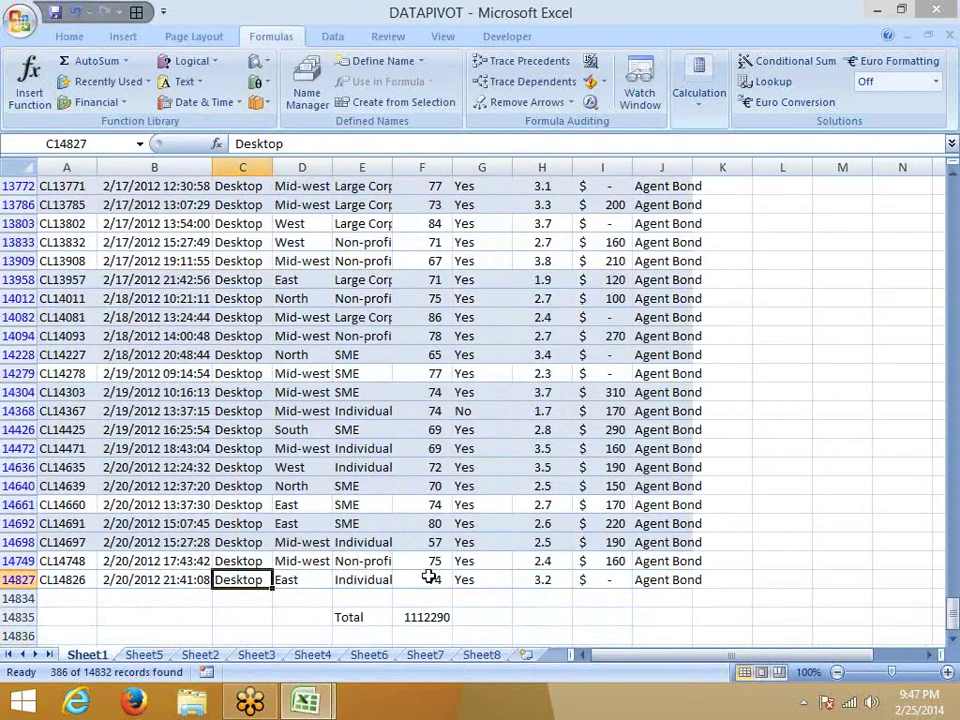
{"action": "left_click", "coordinate": [436, 581]}
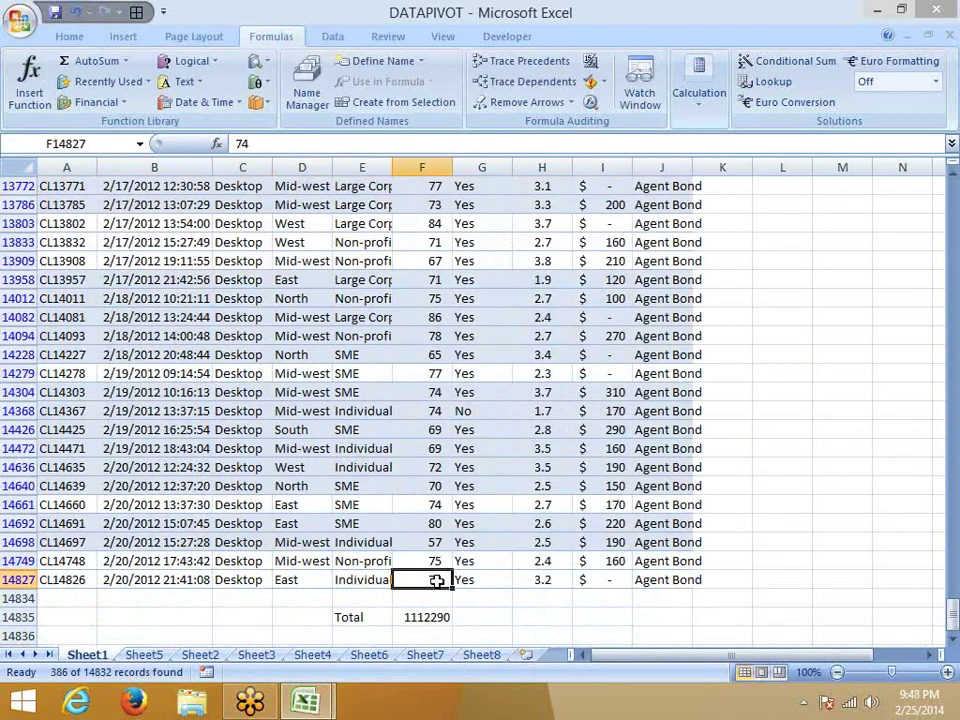
{"action": "key", "text": "ctrl+shift+Up"}
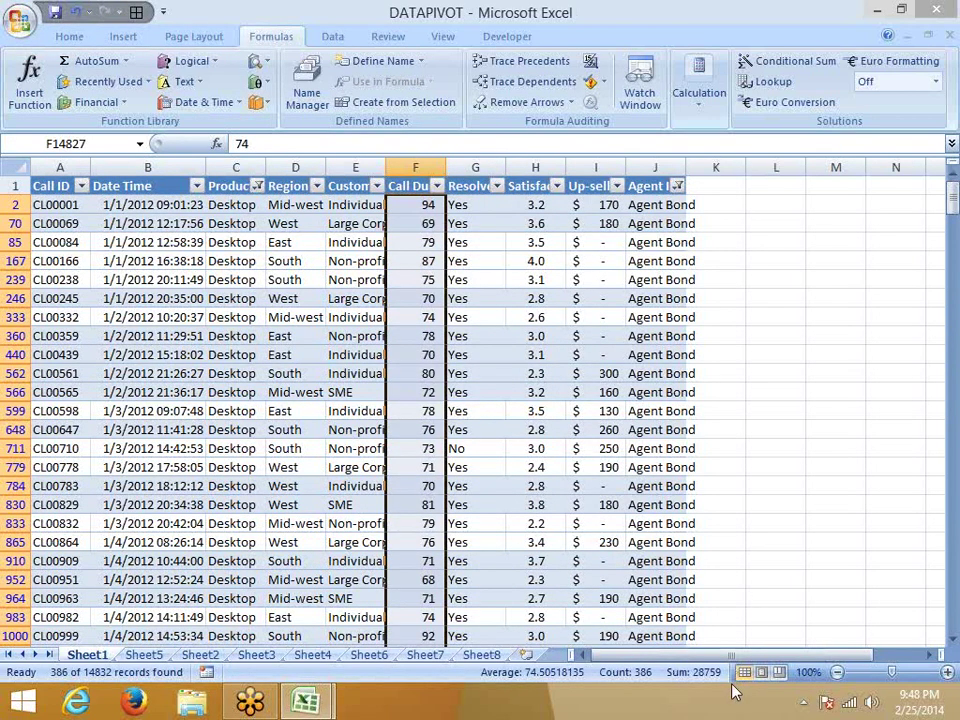
{"action": "key", "text": "ctrl+Down"}
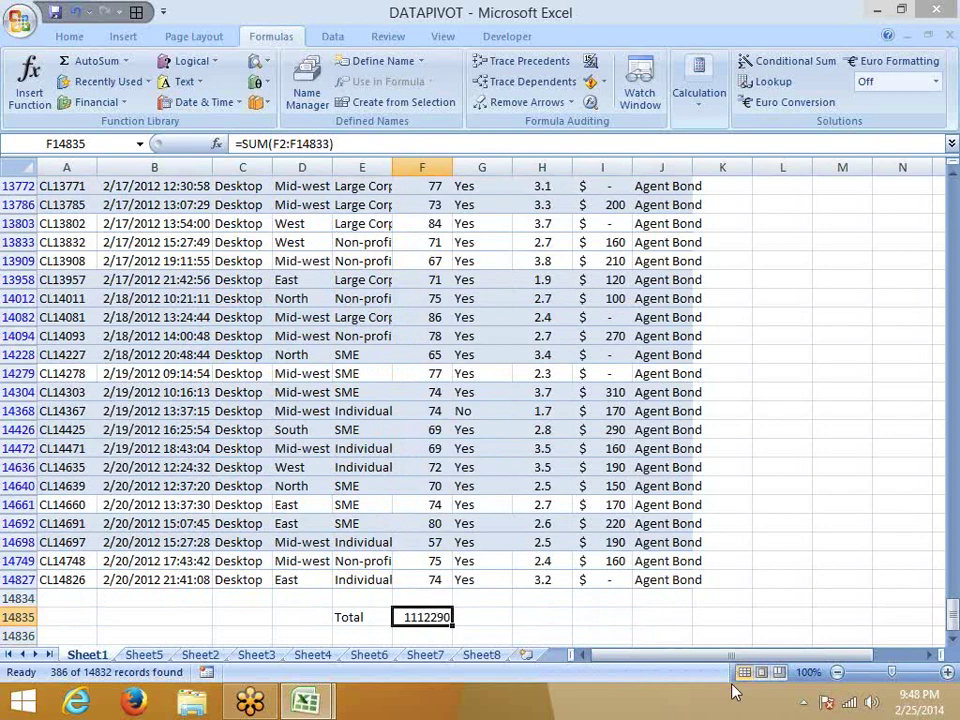
- Clear the filters to show all calls and return to Total cell F14835
{"action": "key", "text": "ctrl+shift+l"}
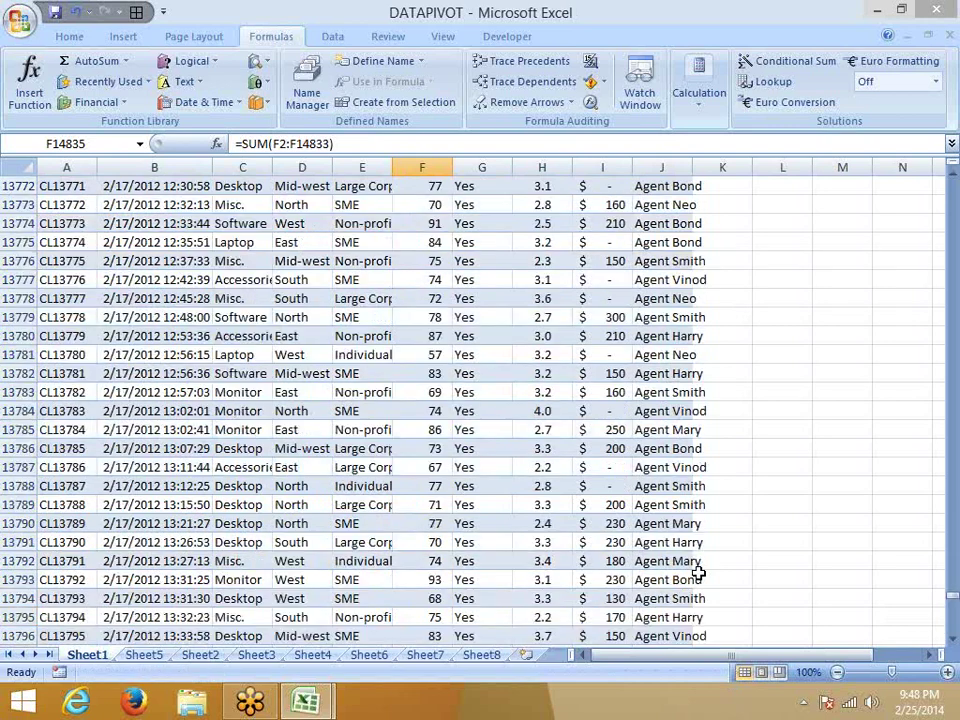
{"action": "key", "text": "ctrl+Down"}
{"action": "key", "text": "ctrl+Up"}
{"action": "key", "text": "Up"}
{"action": "key", "text": "Up"}
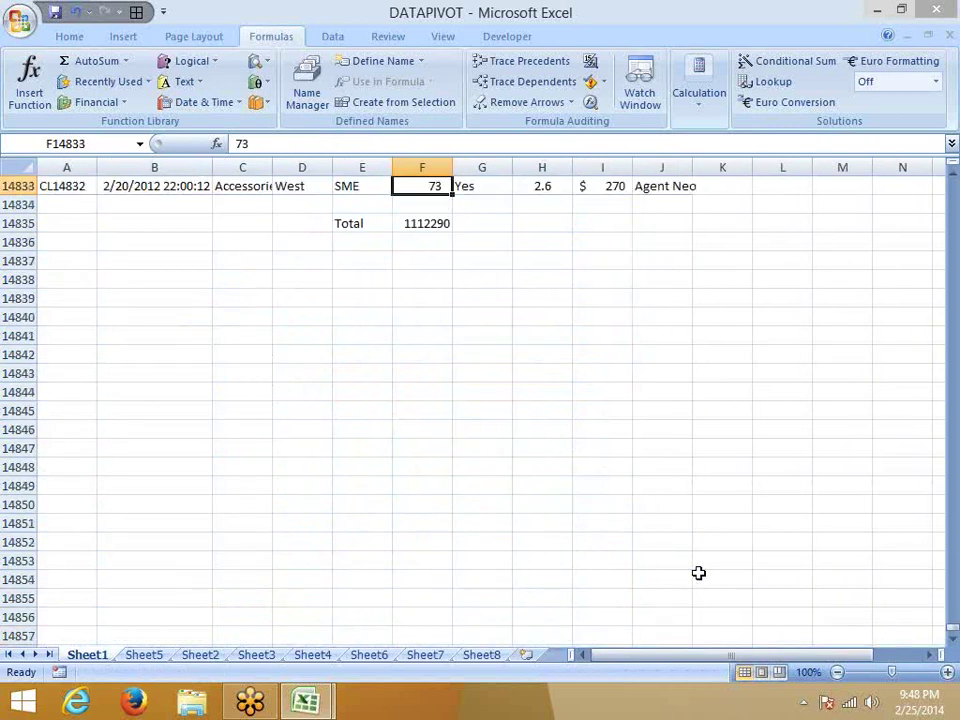
{"action": "key", "text": "Down"}
{"action": "key", "text": "Down"}
{"action": "scroll", "coordinate": [690, 565], "scroll_direction": "up", "scroll_amount": 5}
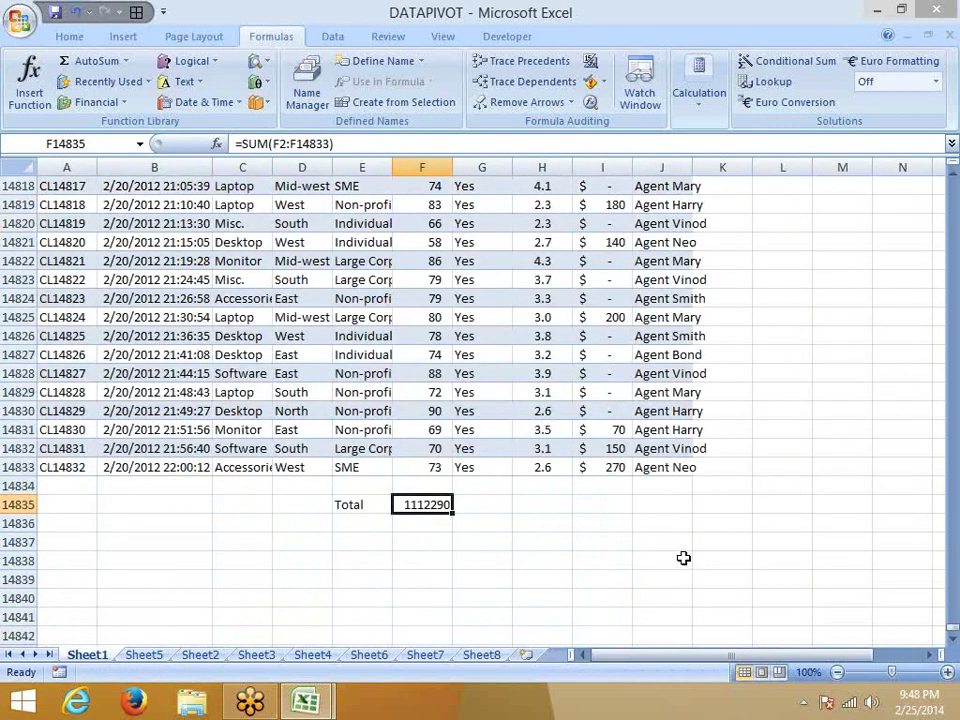
- Replace the Total with =SUBTOTAL(9,F2:F14833), still returning 1112290
{"action": "type", "text": "=su"}
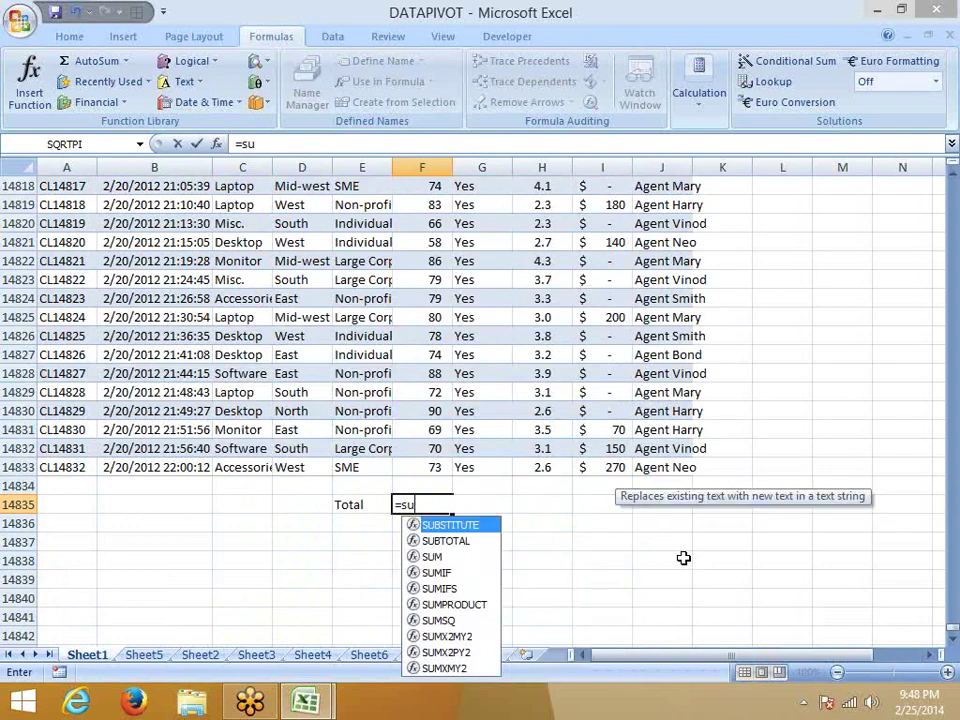
{"action": "key", "text": "Down"}
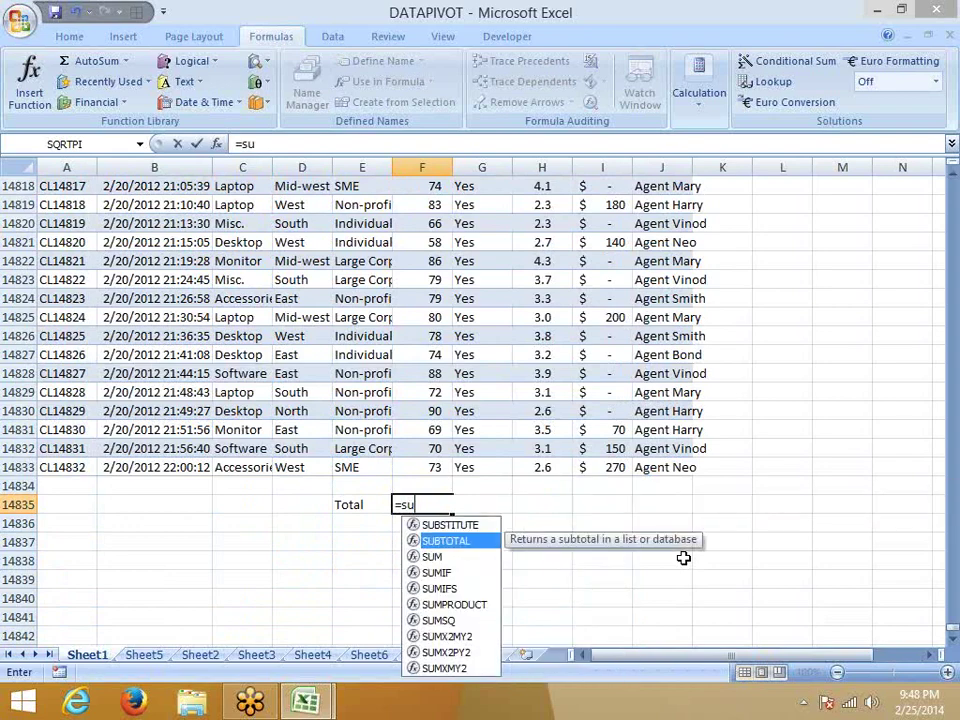
{"action": "key", "text": "Tab"}
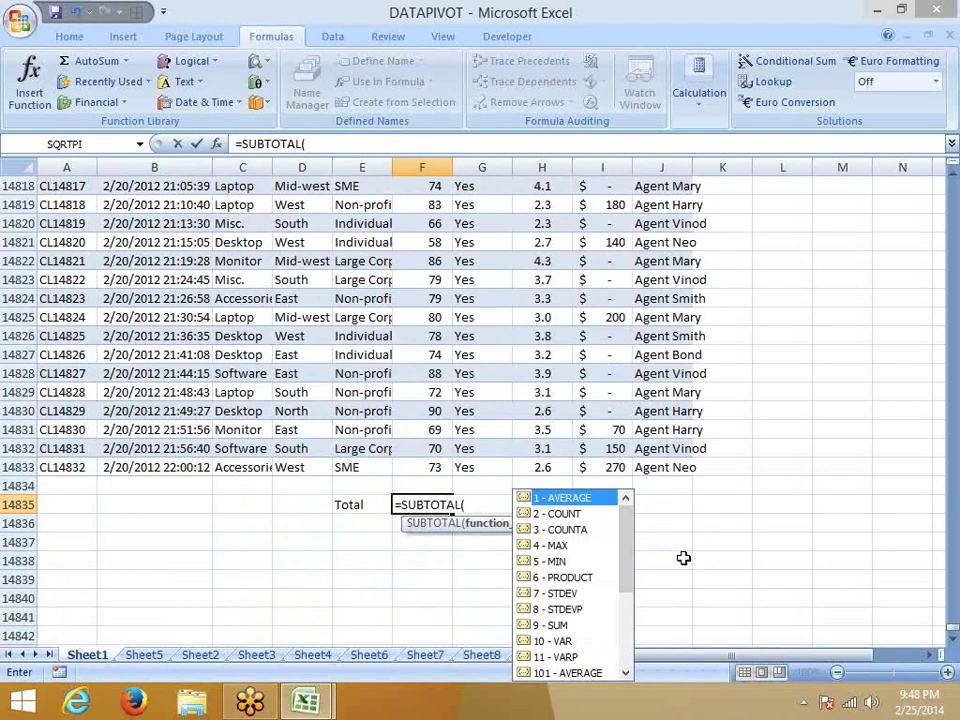
{"action": "key", "text": "Down"}
{"action": "key", "text": "Down"}
{"action": "key", "text": "Down"}
{"action": "key", "text": "Down"}
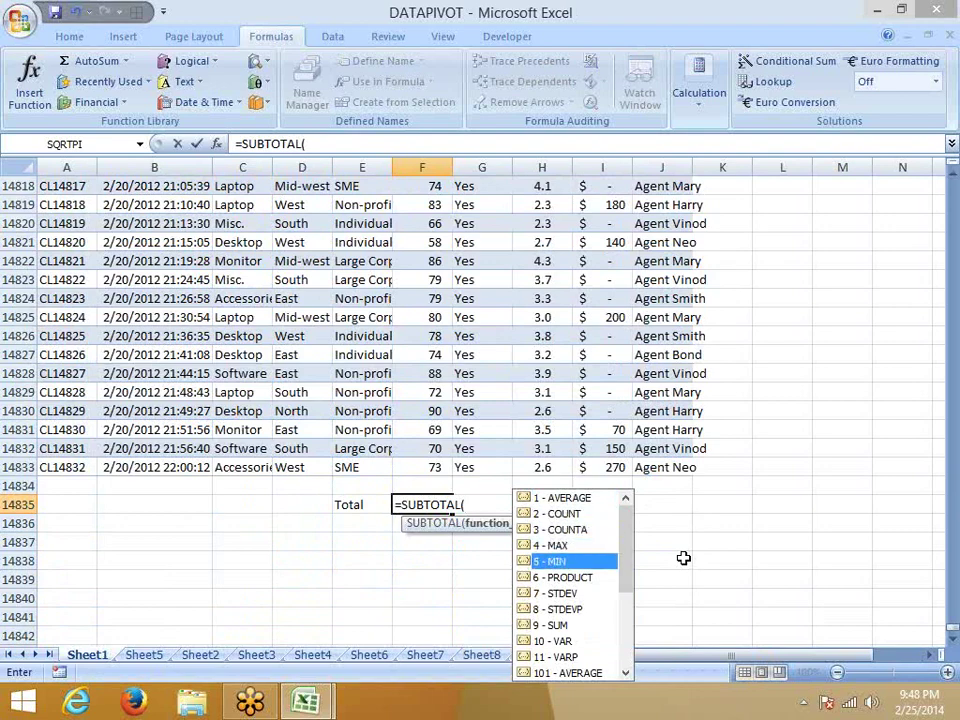
{"action": "key", "text": "Down"}
{"action": "key", "text": "Down"}
{"action": "key", "text": "Down"}
{"action": "key", "text": "Down"}
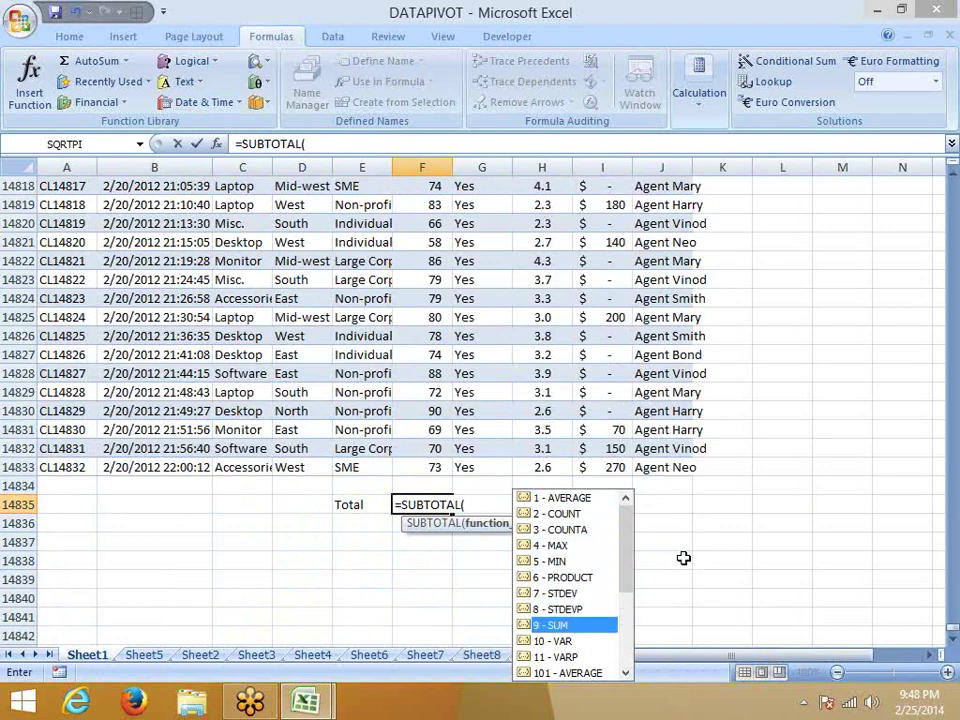
{"action": "key", "text": "Tab"}
{"action": "type", "text": ","}
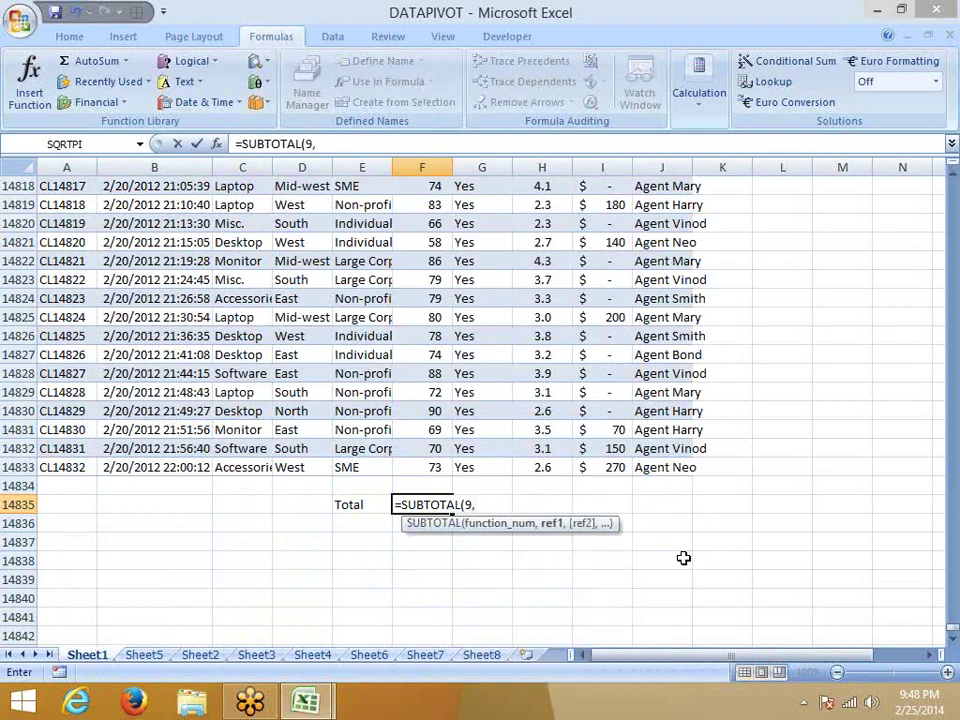
{"action": "key", "text": "Up"}
{"action": "key", "text": "ctrl+shift+Up"}
{"action": "key", "text": "shift+Down"}
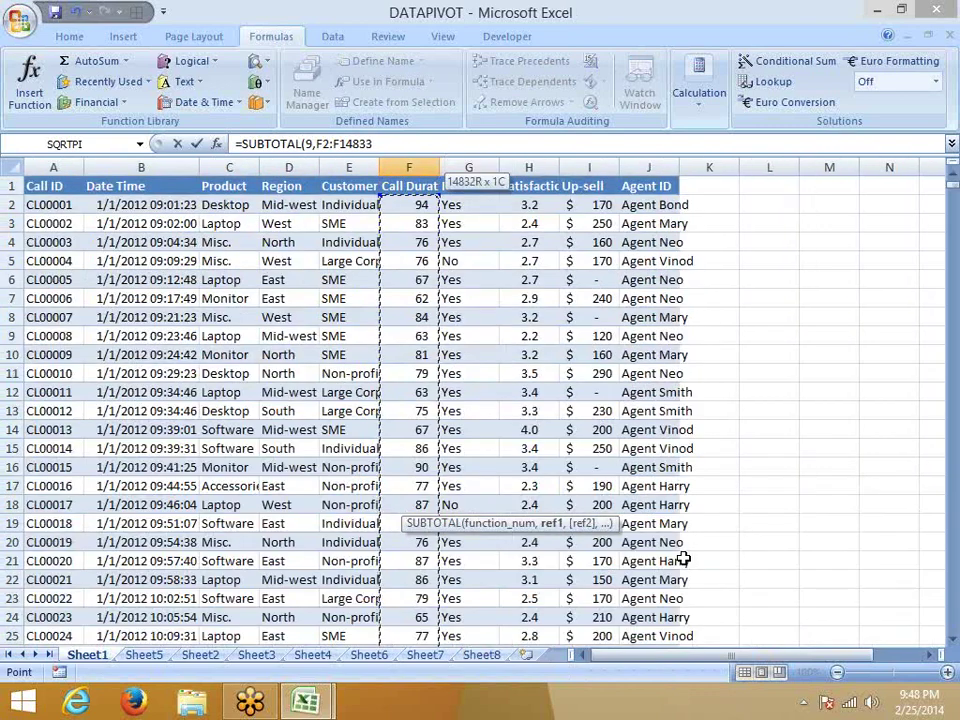
{"action": "key", "text": "ctrl+Return"}
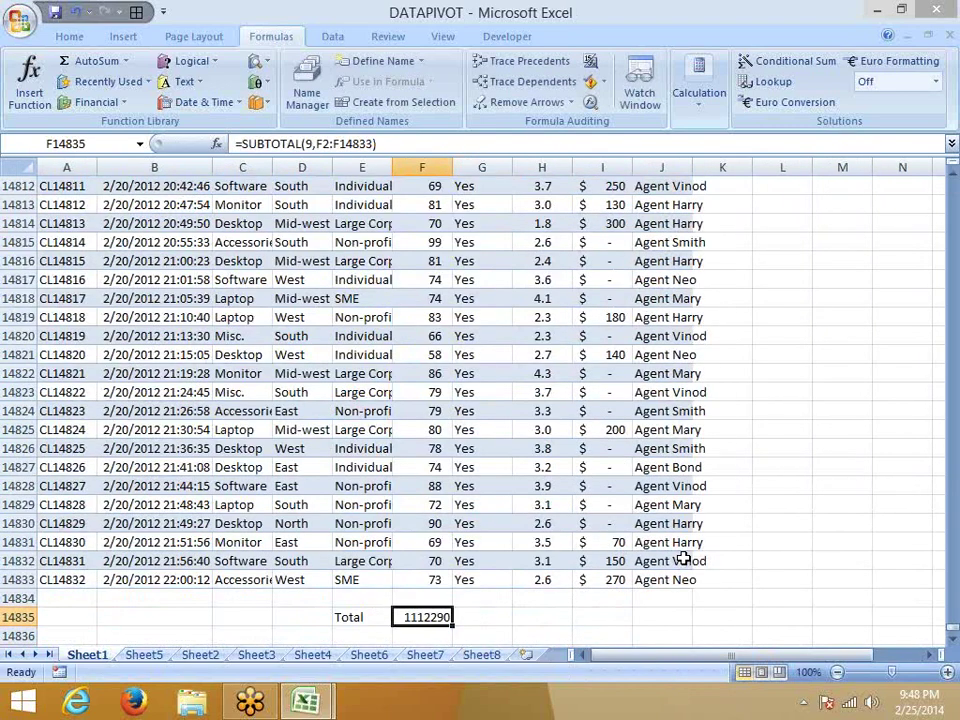
{"action": "key", "text": "Up"}
{"action": "key", "text": "Up"}
{"action": "key", "text": "ctrl+Up"}
- Filter the Product column to show only Laptop calls
{"action": "key", "text": "ctrl+Left"}
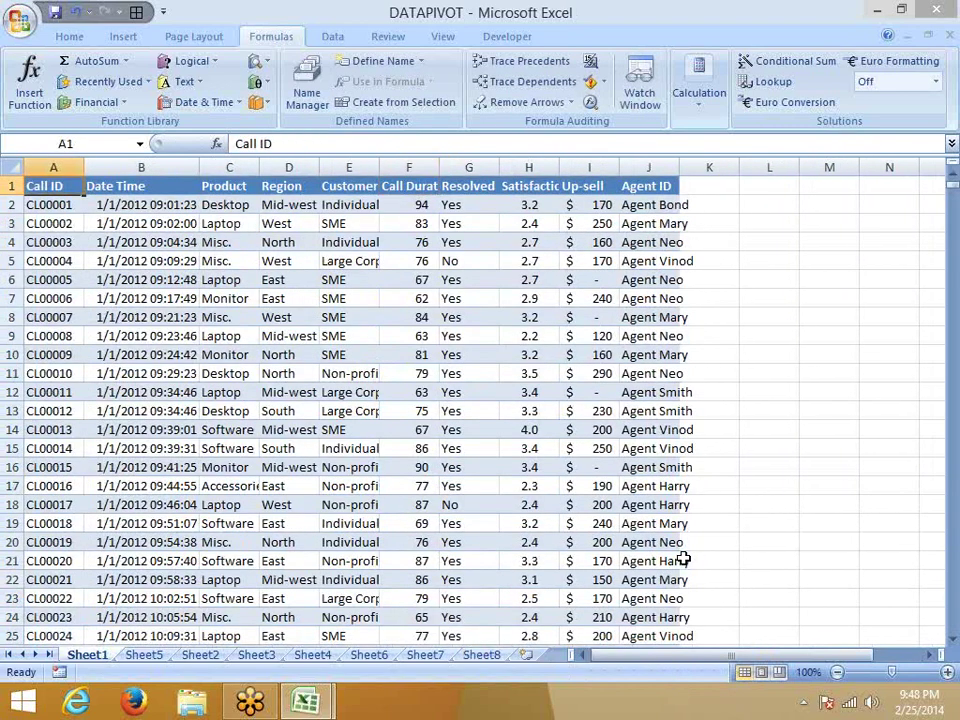
{"action": "key", "text": "ctrl+shift+Right"}
{"action": "key", "text": "ctrl+shift+Down"}
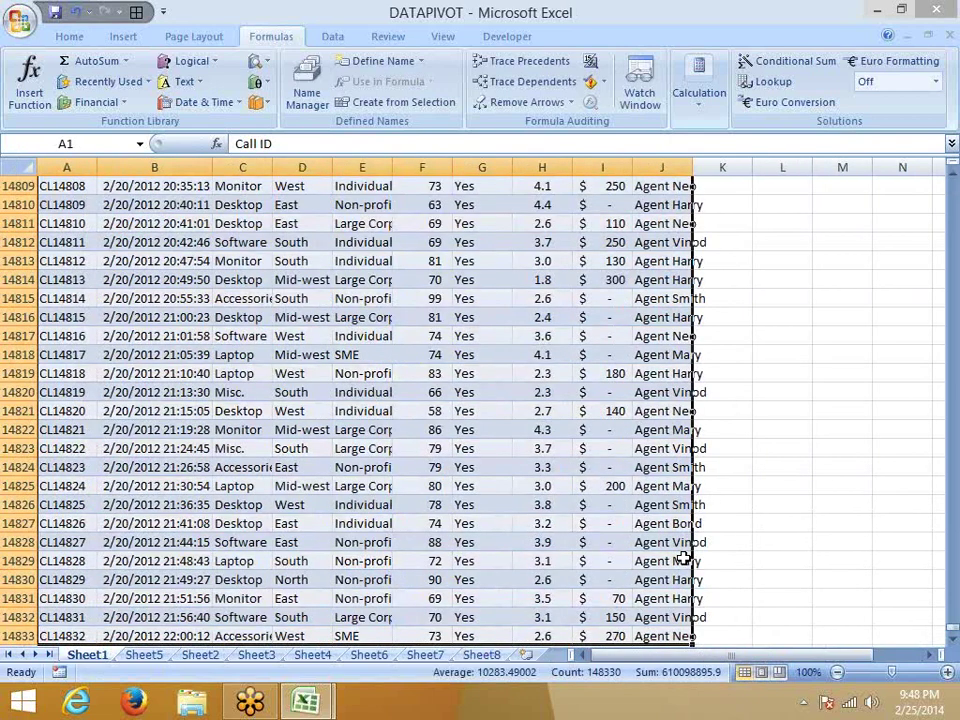
{"action": "key", "text": "ctrl+Home"}
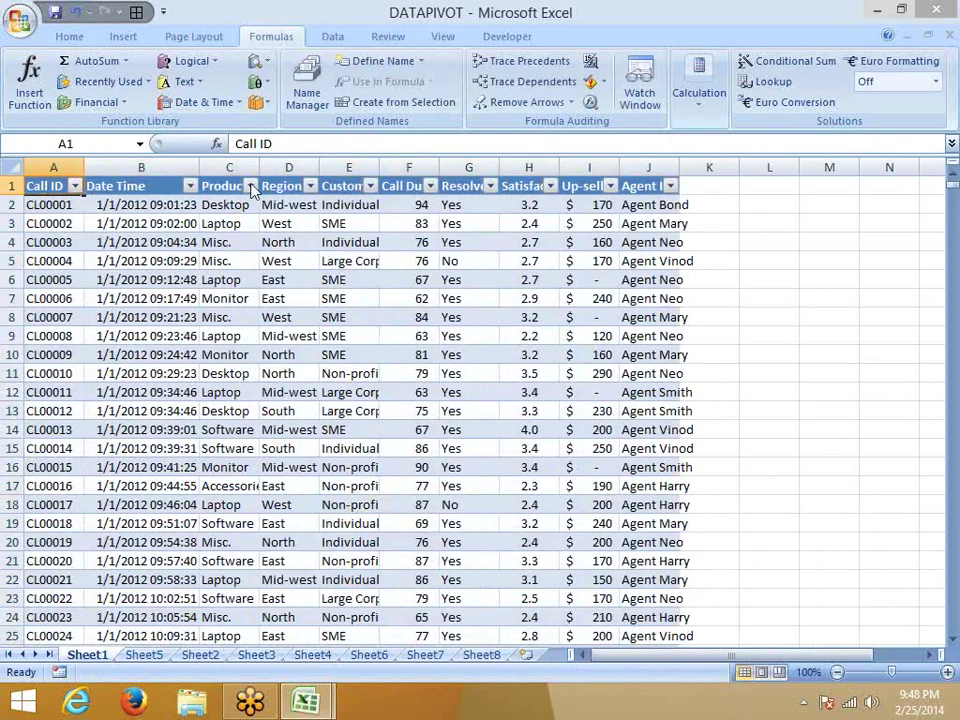
{"action": "left_click", "coordinate": [250, 186]}
{"action": "left_click", "coordinate": [128, 334]}
{"action": "left_click", "coordinate": [122, 379]}
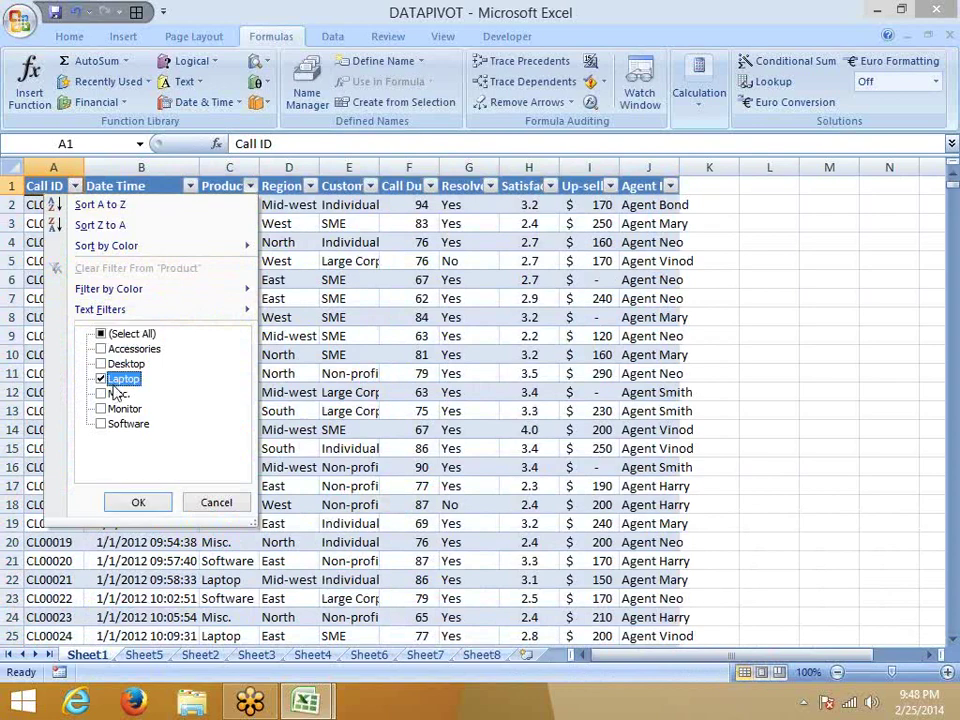
{"action": "left_click", "coordinate": [138, 502]}
- Filter Agent ID to Agent Bond and exclude unresolved calls, leaving 422 records
{"action": "left_click", "coordinate": [670, 186]}
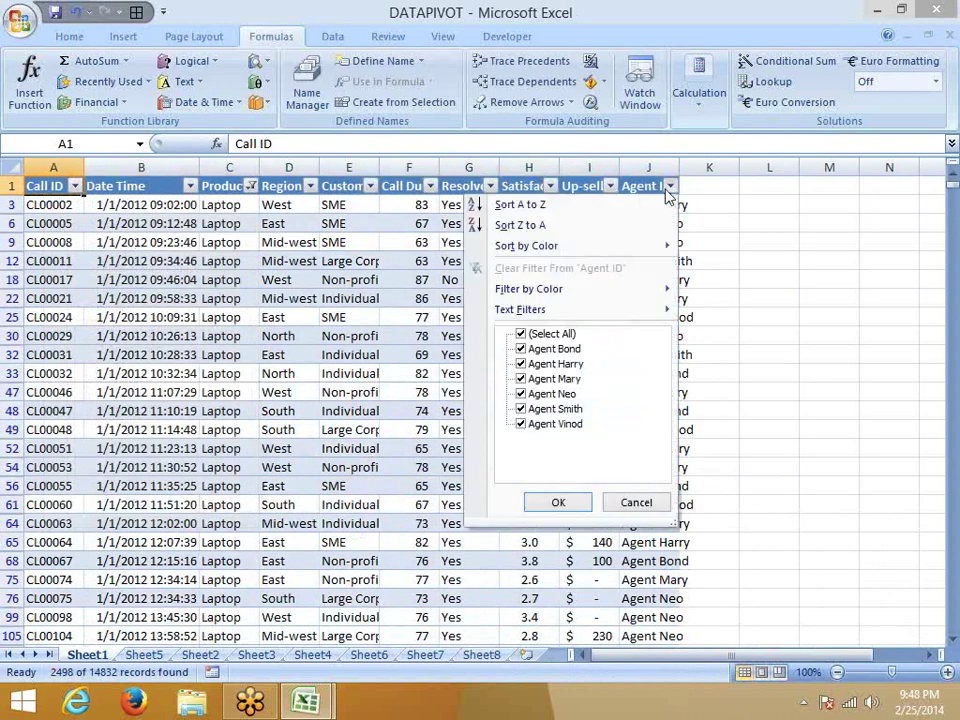
{"action": "left_click", "coordinate": [521, 334]}
{"action": "left_click", "coordinate": [520, 349]}
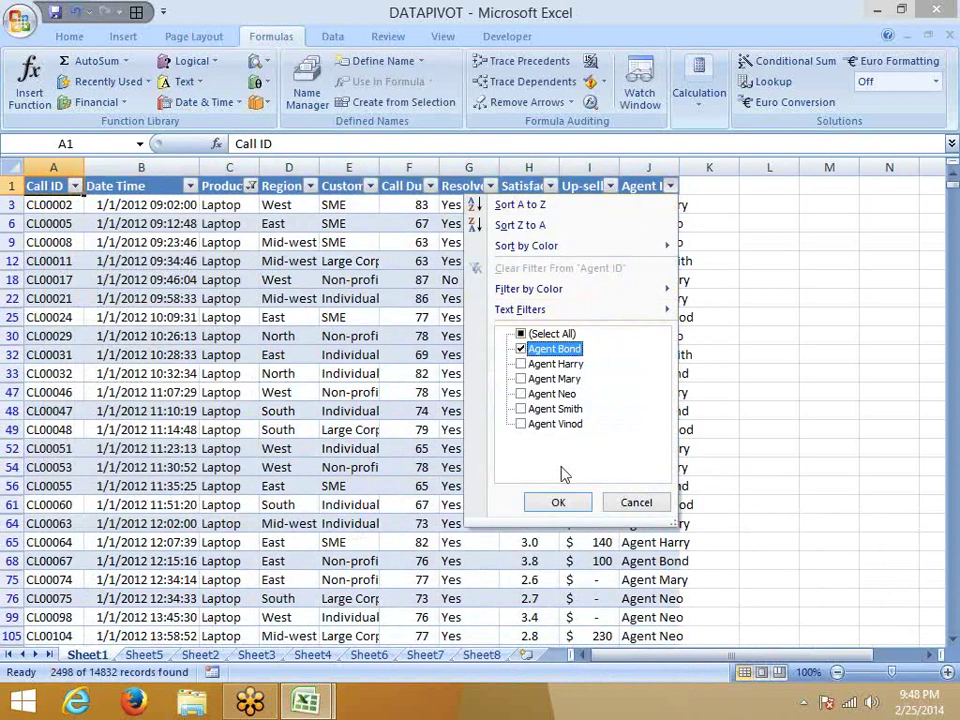
{"action": "left_click", "coordinate": [565, 501]}
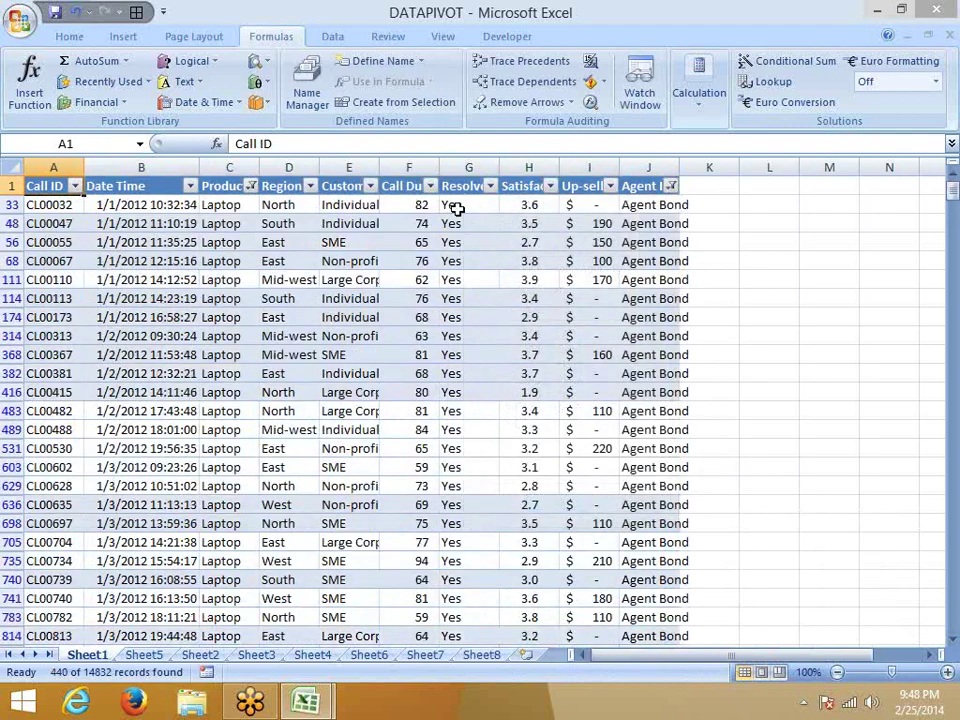
{"action": "left_click", "coordinate": [490, 186]}
{"action": "left_click", "coordinate": [341, 348]}
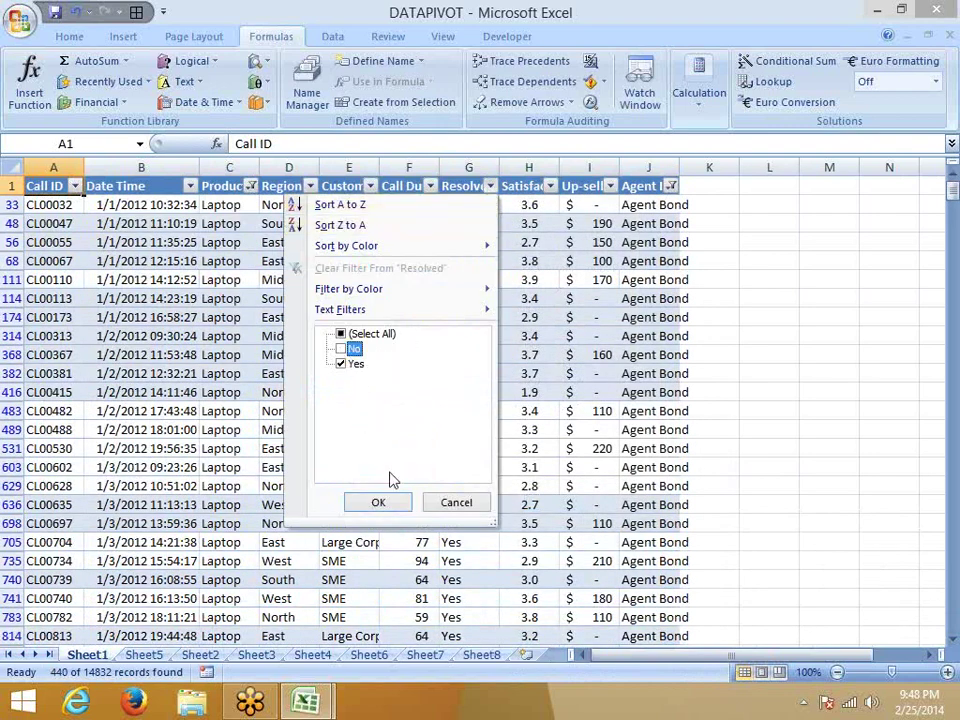
{"action": "left_click", "coordinate": [378, 502]}
- Check that the SUBTOTAL Total for the filtered calls reads 31354
{"action": "left_click", "coordinate": [428, 391]}
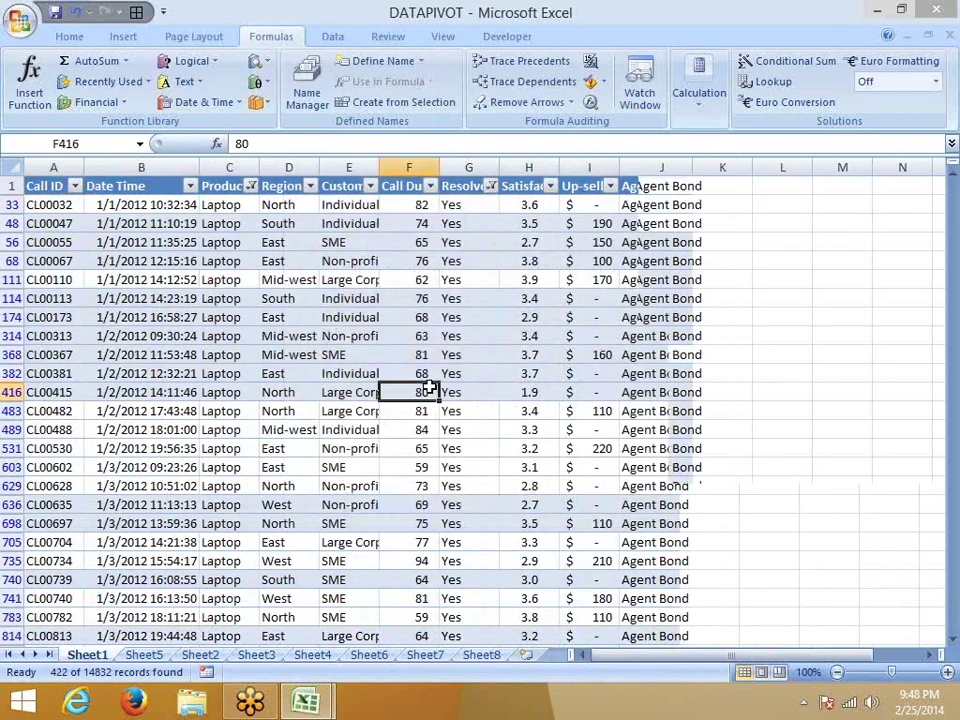
{"action": "key", "text": "ctrl+Down"}
{"action": "key", "text": "Down"}
{"action": "key", "text": "Down"}
{"action": "key", "text": "Down"}
{"action": "key", "text": "Down"}
{"action": "key", "text": "Up"}
{"action": "key", "text": "Up"}
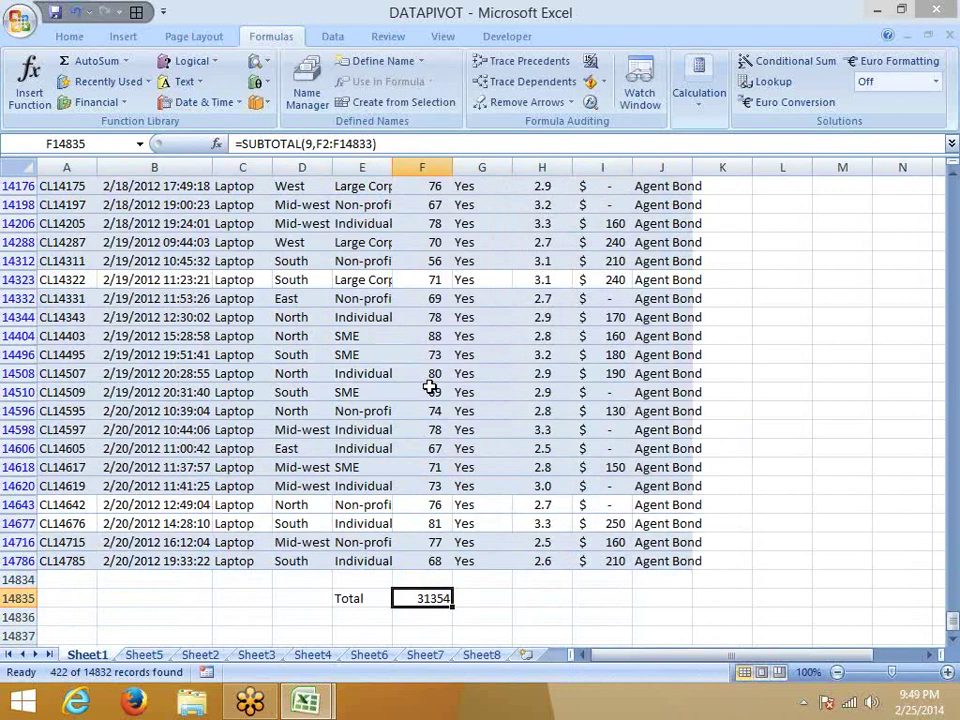
{"action": "key", "text": "ctrl+shift+l"}
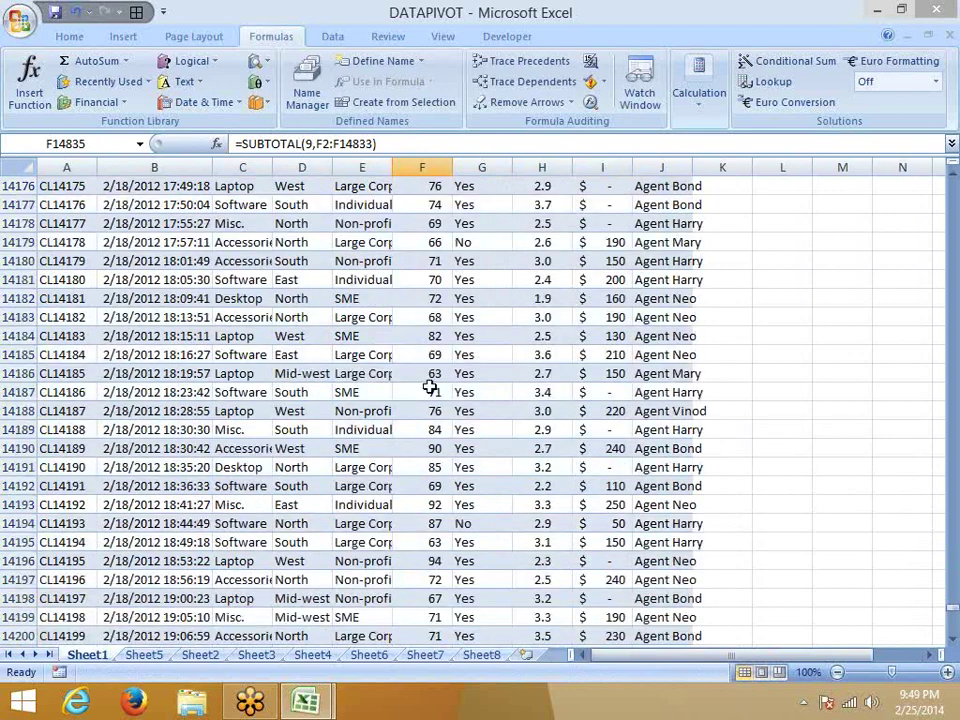
{"action": "key", "text": "ctrl+Up"}
{"action": "key", "text": "ctrl+Left"}
{"action": "key", "text": "ctrl+Up"}
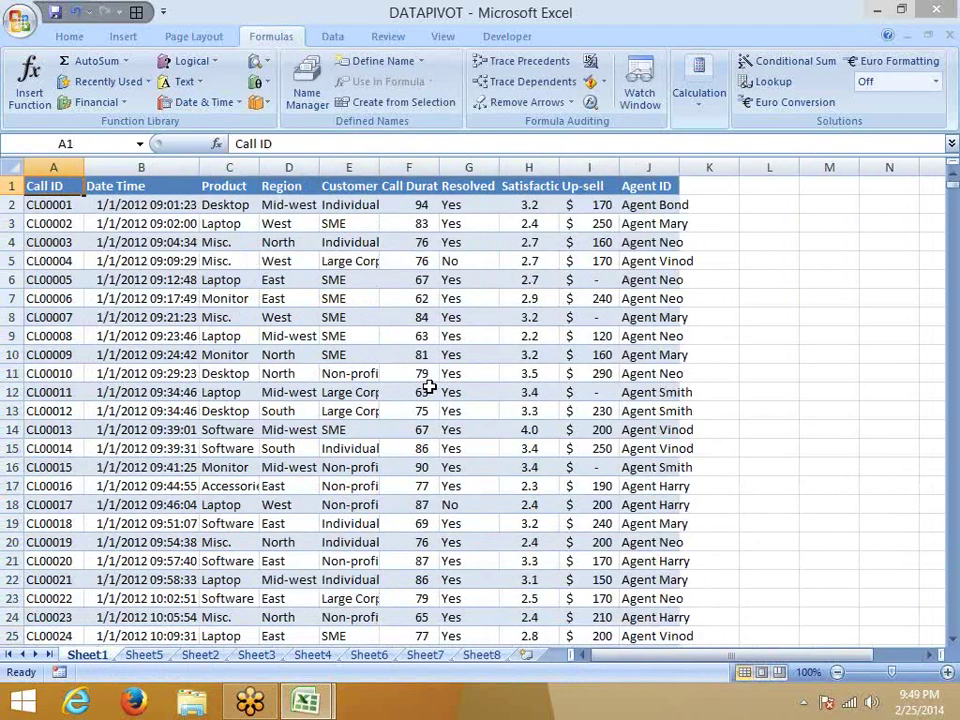
{"action": "key", "text": "ctrl+shift+Right"}
{"action": "key", "text": "ctrl+Down"}
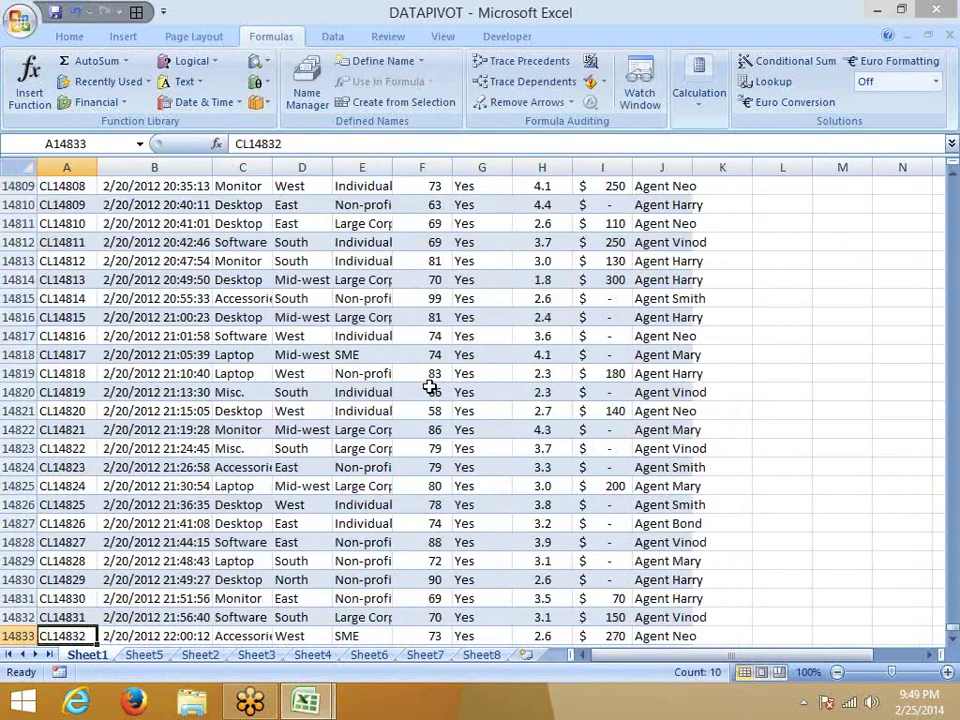
{"action": "key", "text": "ctrl+Up"}
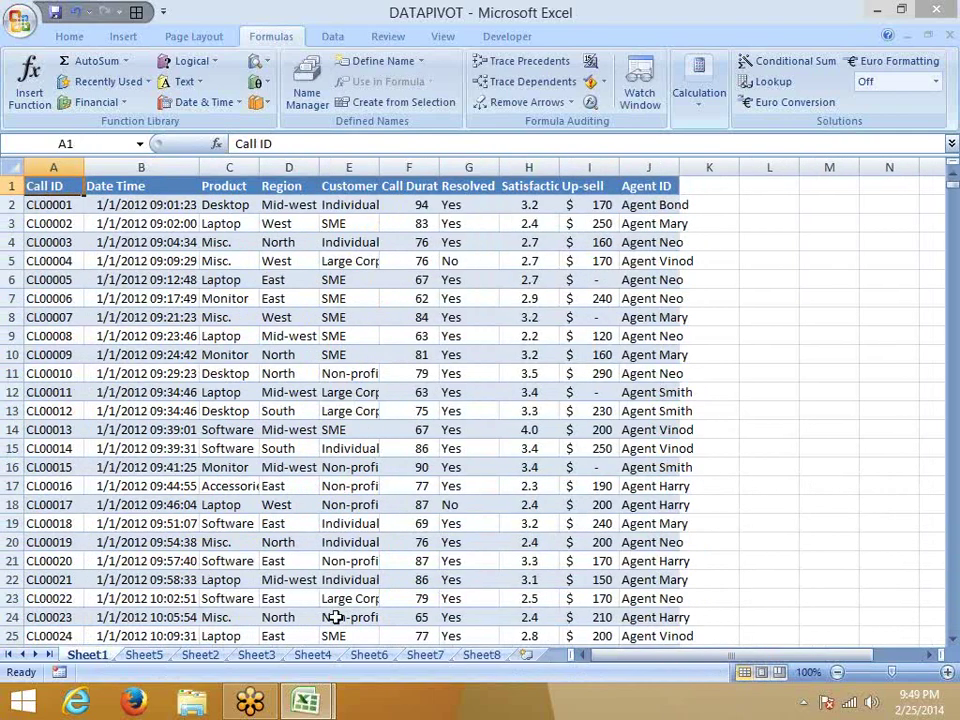
{"action": "scroll", "coordinate": [336, 617], "scroll_direction": "down", "scroll_amount": 12}
{"action": "scroll", "coordinate": [336, 617], "scroll_direction": "down", "scroll_amount": 6}
{"action": "left_click", "coordinate": [255, 542]}
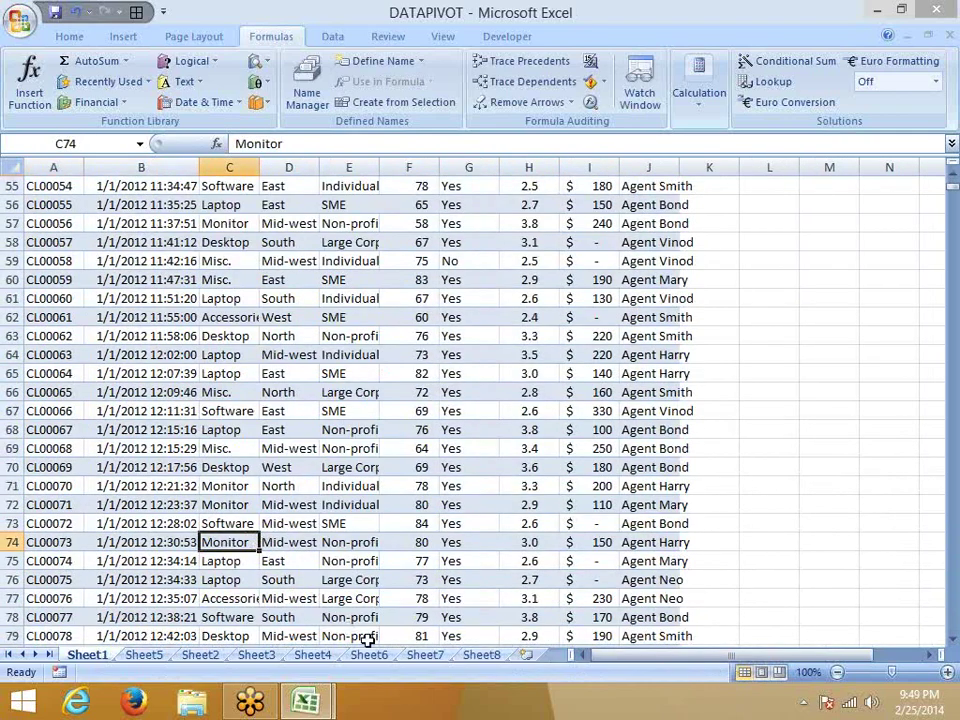
{"action": "scroll", "coordinate": [400, 560], "scroll_direction": "down", "scroll_amount": 5}
{"action": "left_click", "coordinate": [445, 490]}
{"action": "left_click", "coordinate": [435, 483]}
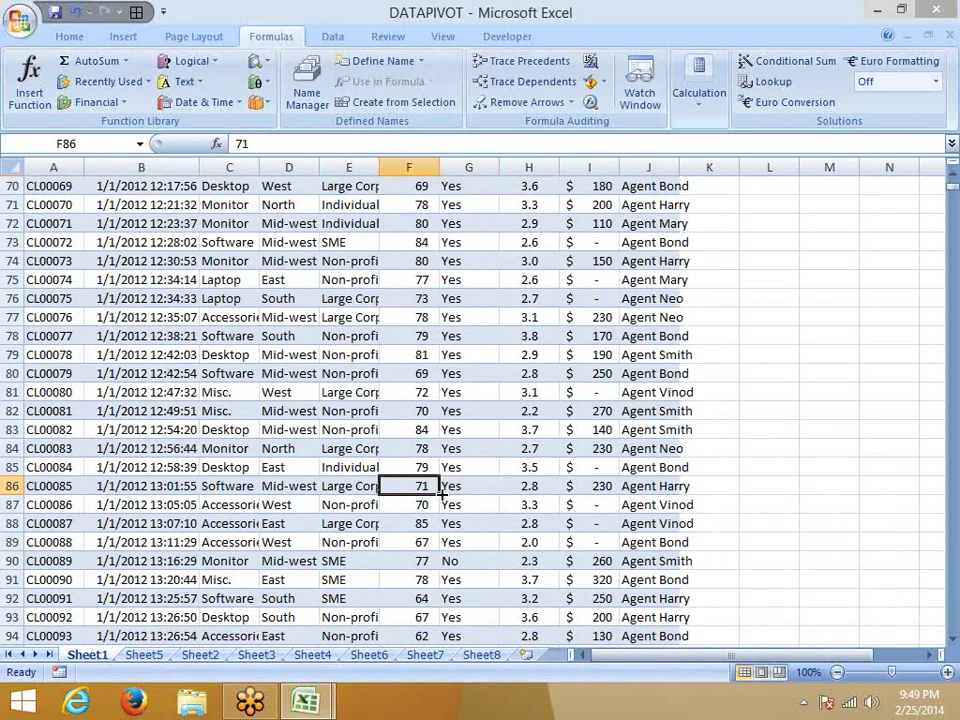
{"action": "key", "text": "ctrl+Down"}
{"action": "key", "text": "Down"}
{"action": "key", "text": "Down"}
{"action": "key", "text": "Down"}
{"action": "key", "text": "Up"}
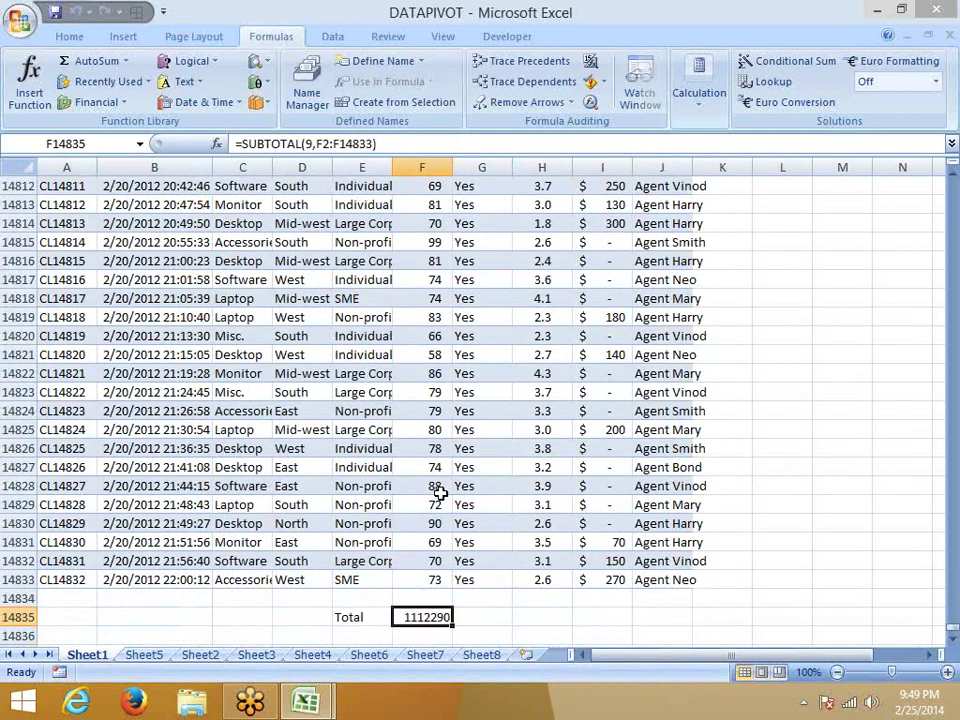
{"action": "key", "text": "F2"}
{"action": "key", "text": "Left"}
{"action": "key", "text": "Left"}
{"action": "key", "text": "Left"}
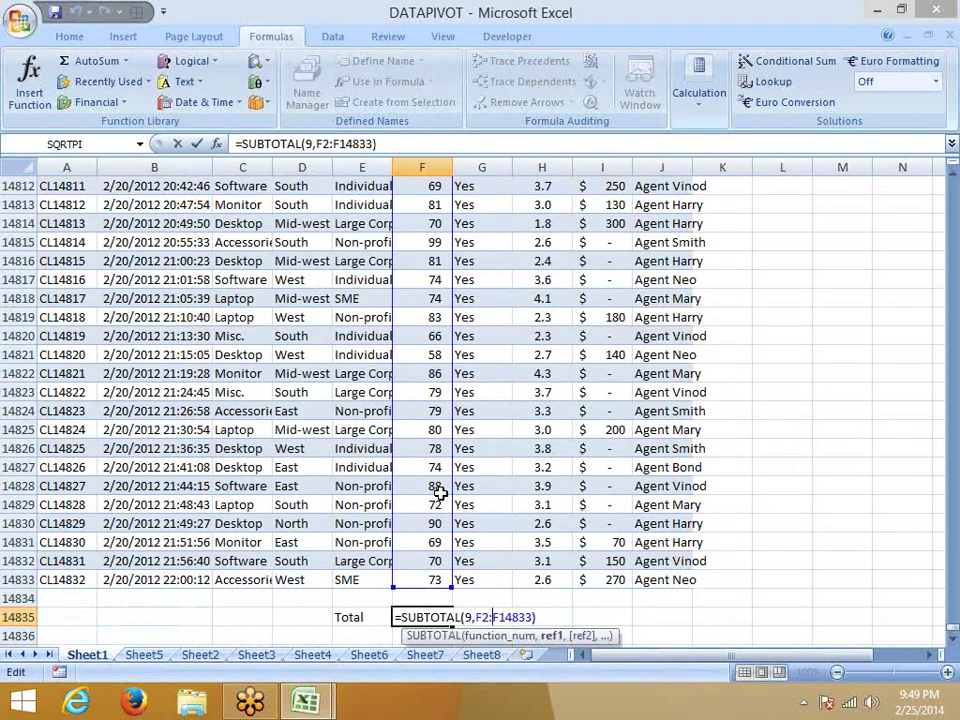
{"action": "key", "text": "BackSpace"}
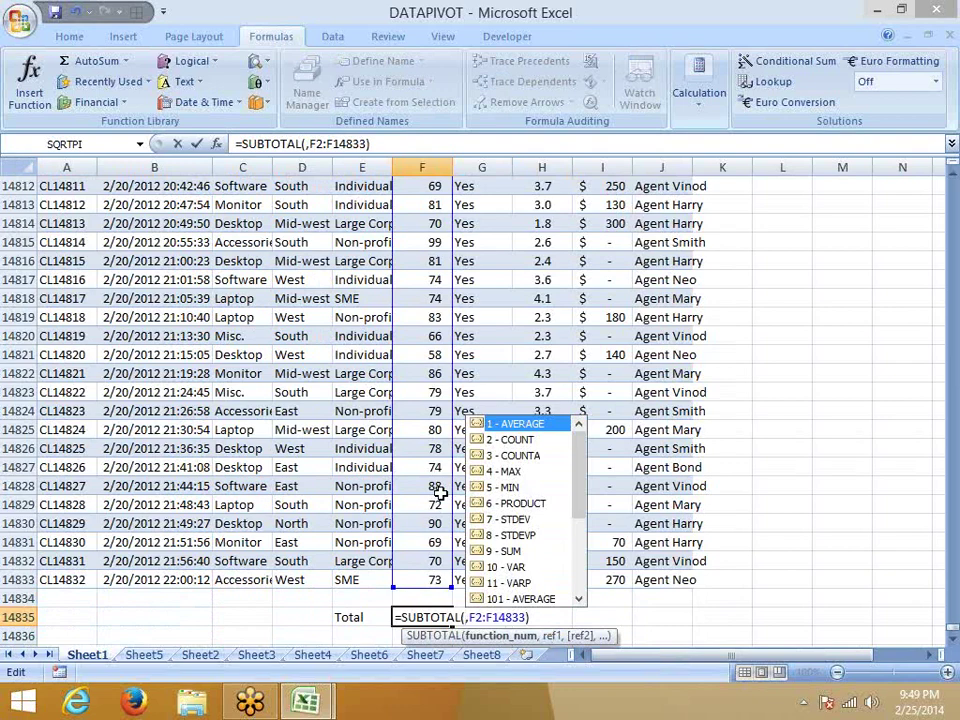
{"action": "type", "text": "9"}
{"action": "key", "text": "ctrl+Return"}
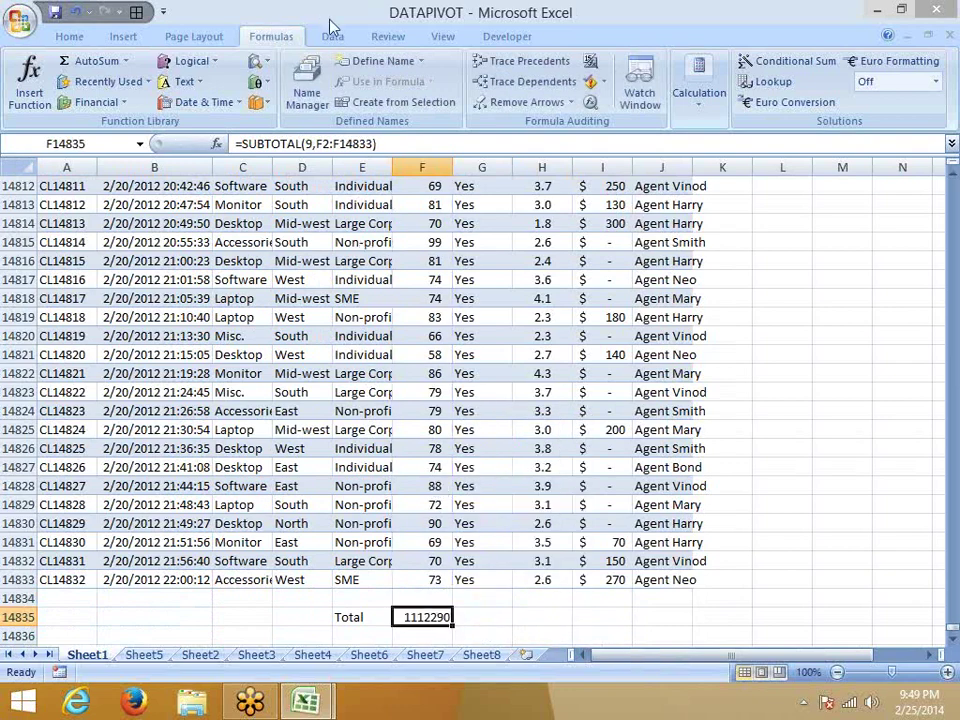
- Select the whole call-data table A1:J14833 and copy it
{"action": "left_click", "coordinate": [332, 36]}
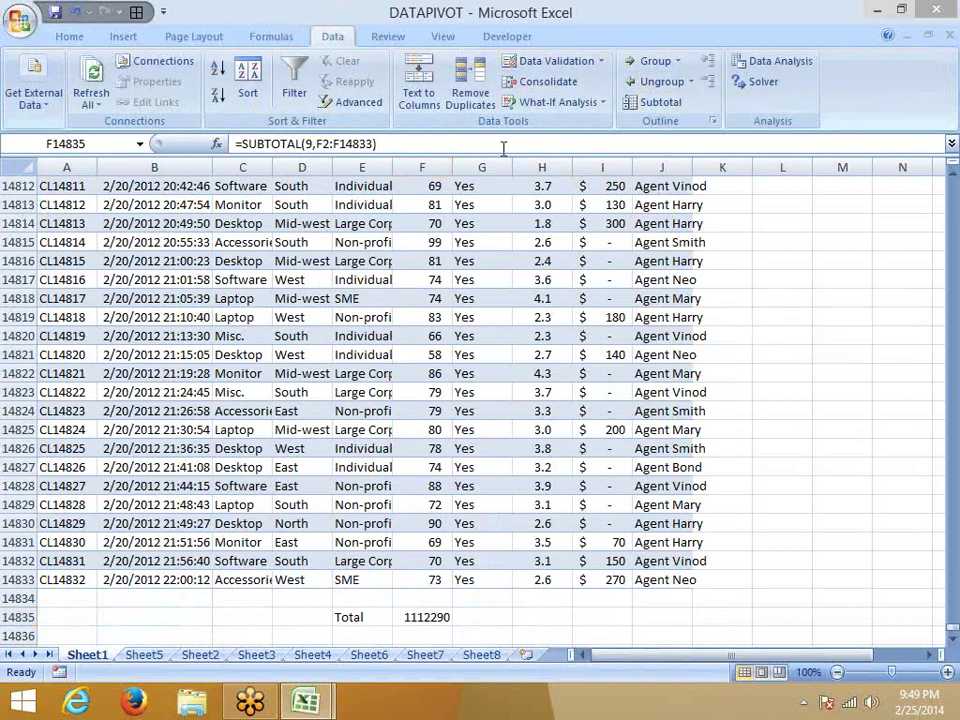
{"action": "left_click", "coordinate": [430, 612]}
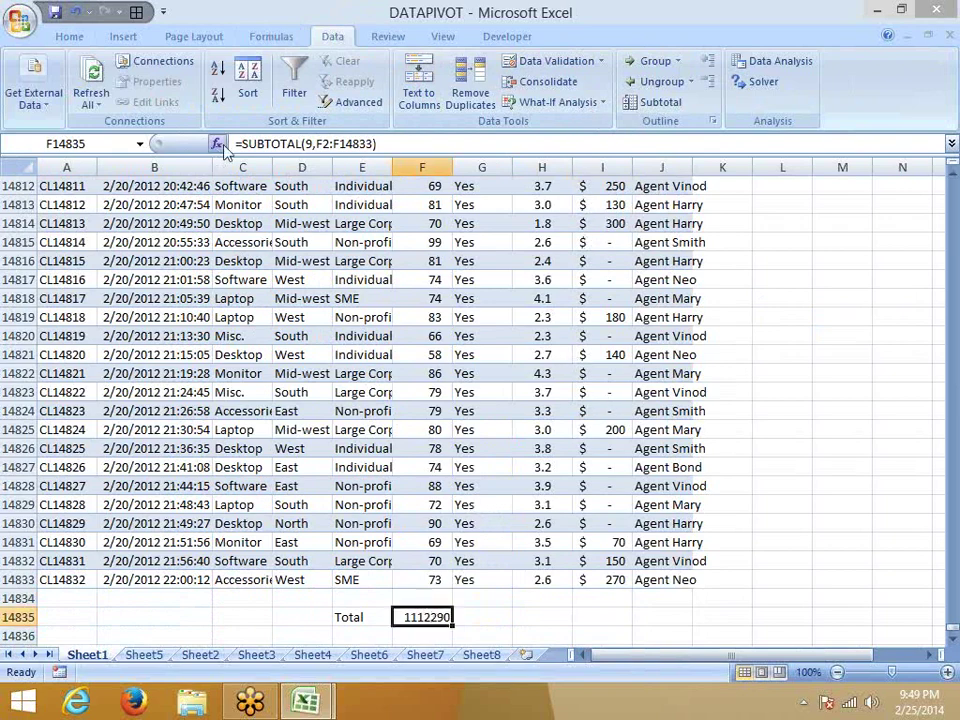
{"action": "left_click", "coordinate": [158, 408]}
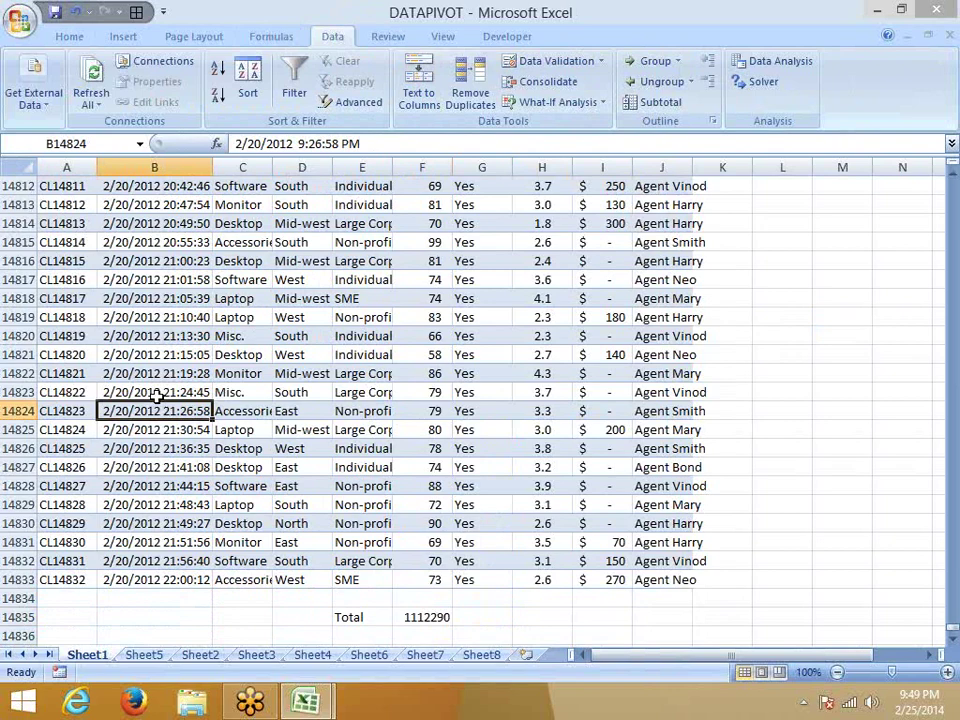
{"action": "key", "text": "ctrl+Up"}
{"action": "key", "text": "ctrl+Left"}
{"action": "key", "text": "ctrl+shift+Right"}
{"action": "key", "text": "ctrl+shift+Down"}
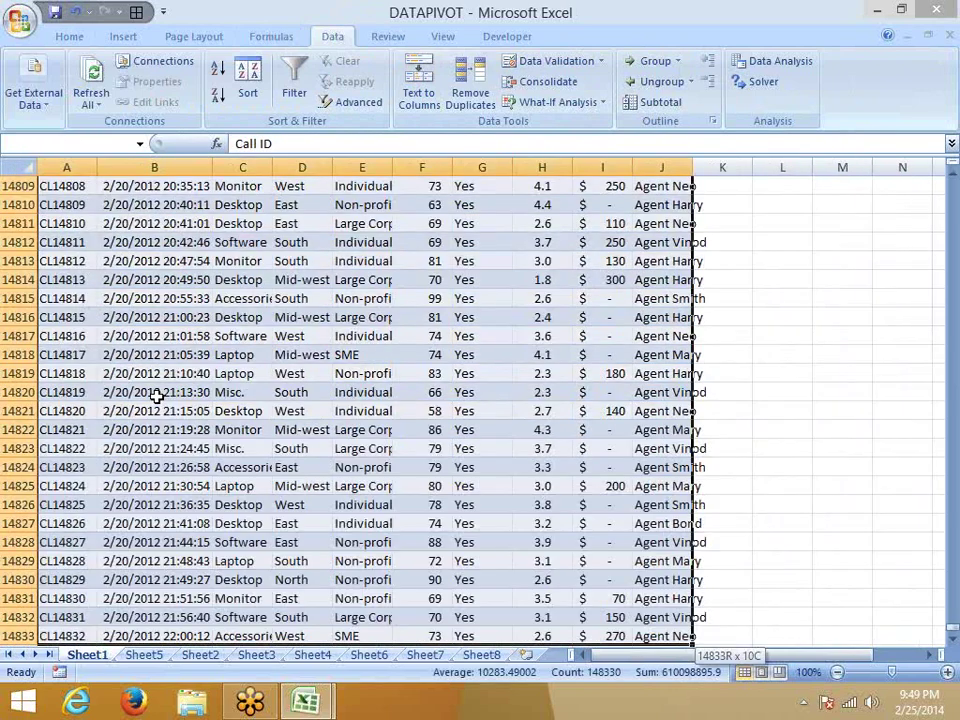
{"action": "key", "text": "ctrl+c"}
- Paste the call data into a new workbook, Book2, and go to its Sheet2
{"action": "key", "text": "ctrl+n"}
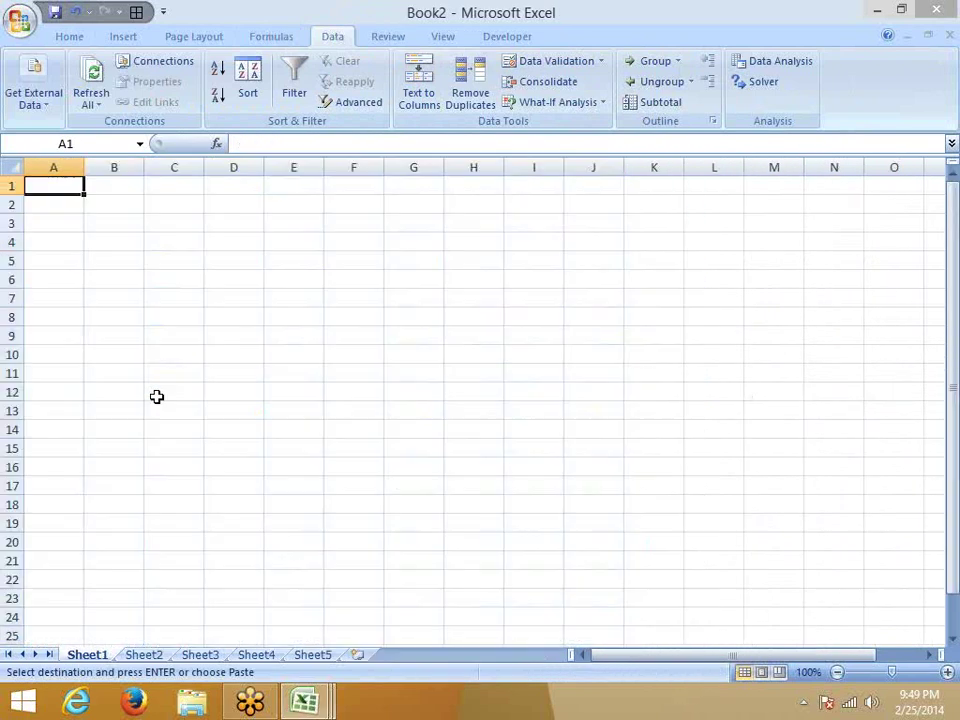
{"action": "key", "text": "ctrl+v"}
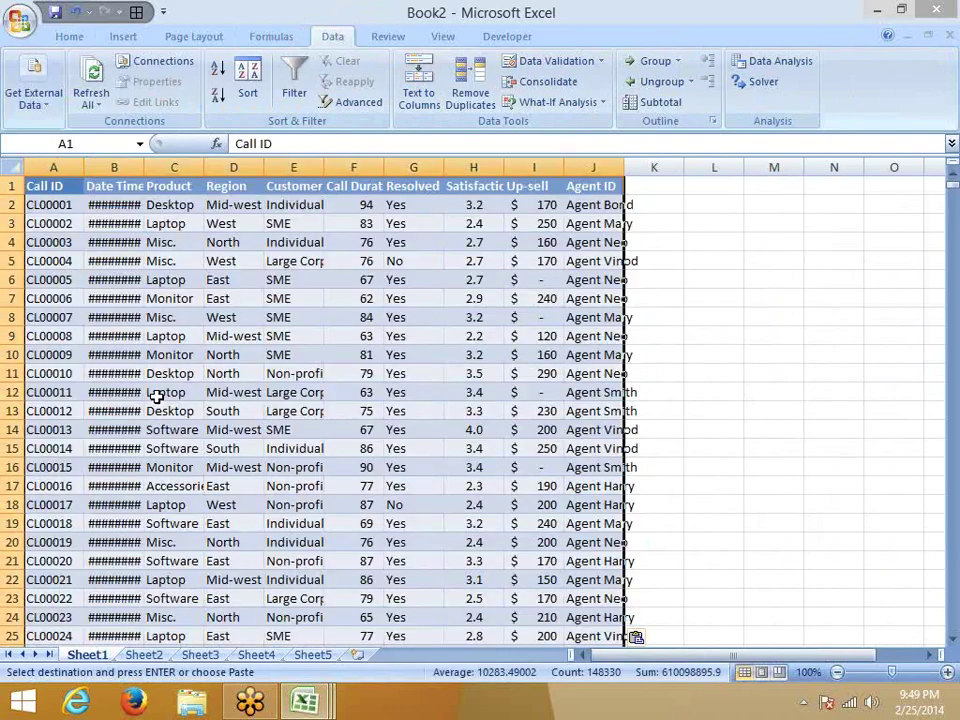
{"action": "key", "text": "Tab"}
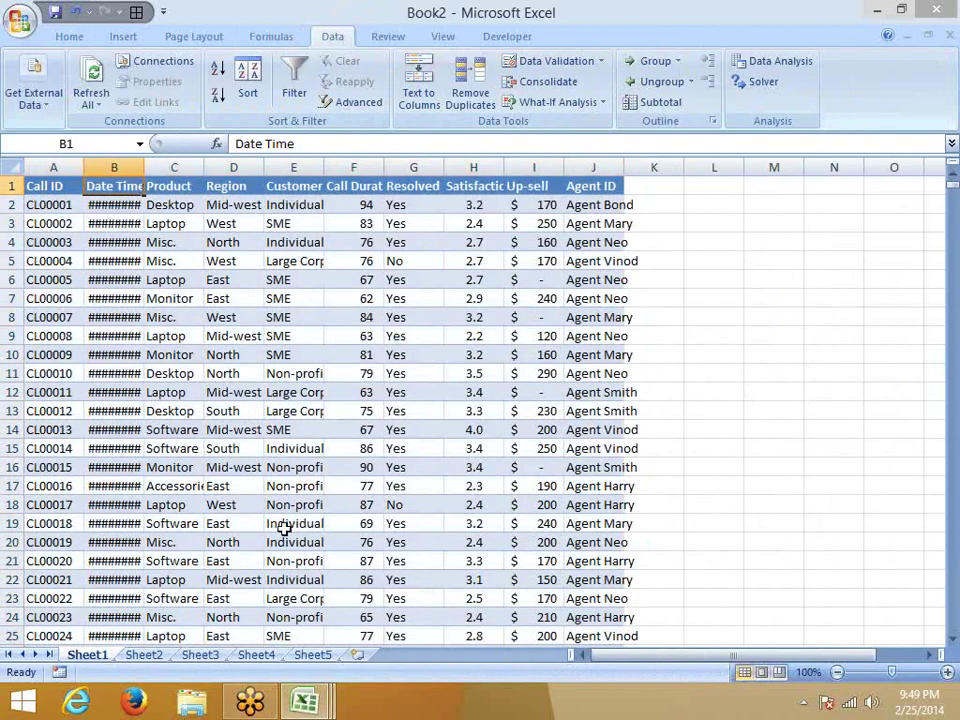
{"action": "left_click", "coordinate": [143, 655]}
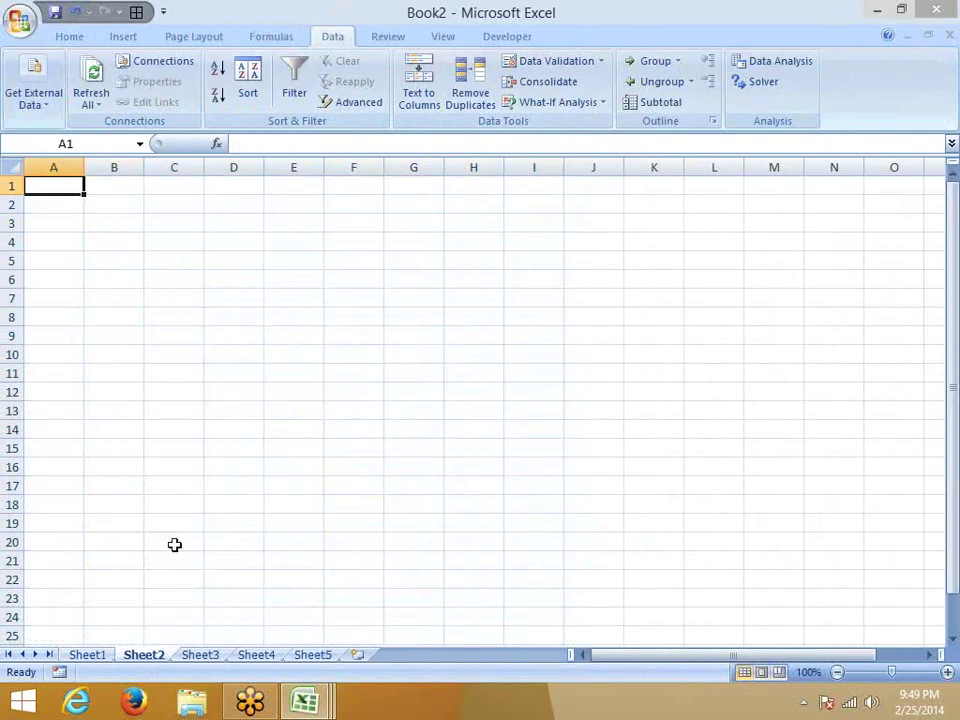
- Enter the MRP values 12, 32, 85, 12, 36, 10 across B3:G3
{"action": "key", "text": "Down"}
{"action": "key", "text": "Down"}
{"action": "key", "text": "Right"}
{"action": "type", "text": "12"}
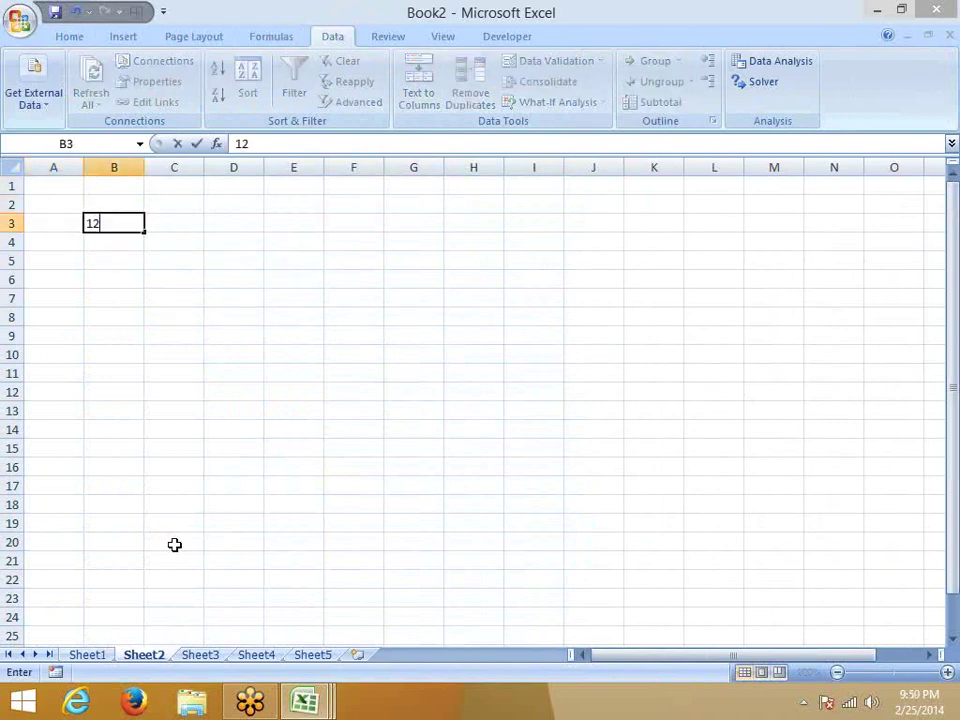
{"action": "key", "text": "Tab"}
{"action": "type", "text": "32"}
{"action": "key", "text": "Tab"}
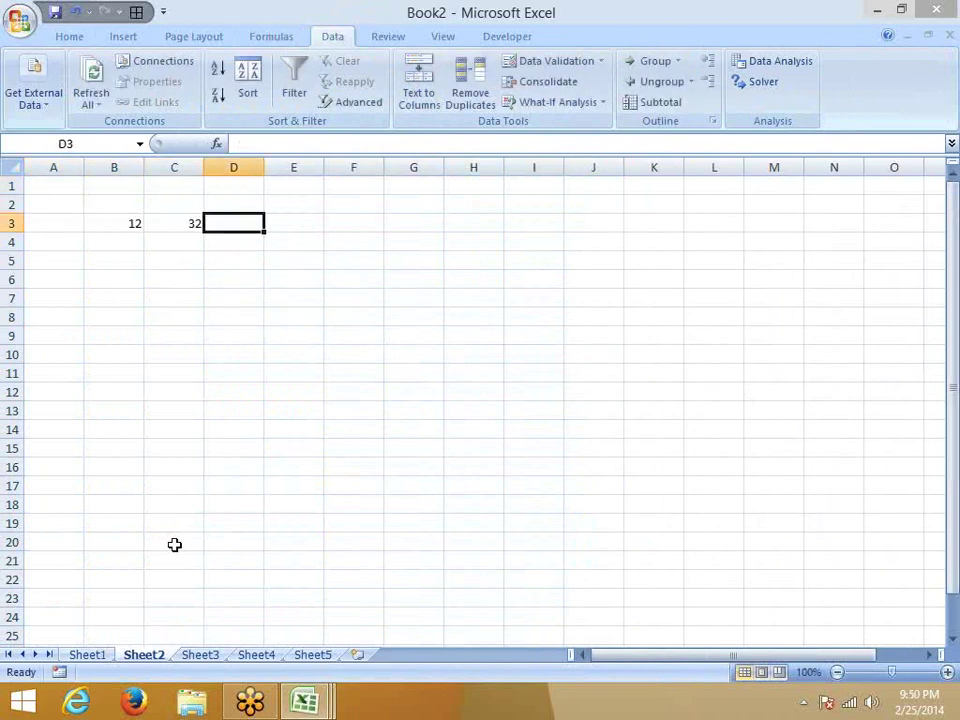
{"action": "type", "text": "85"}
{"action": "key", "text": "Tab"}
{"action": "type", "text": "12"}
{"action": "key", "text": "Tab"}
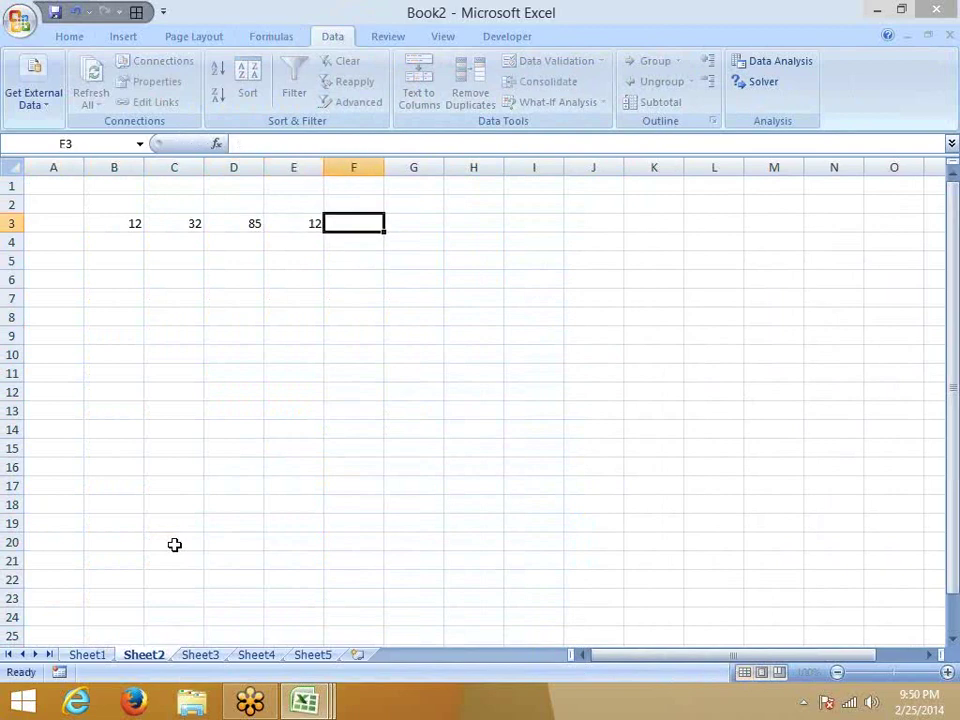
{"action": "type", "text": "36"}
{"action": "key", "text": "Tab"}
{"action": "type", "text": "10"}
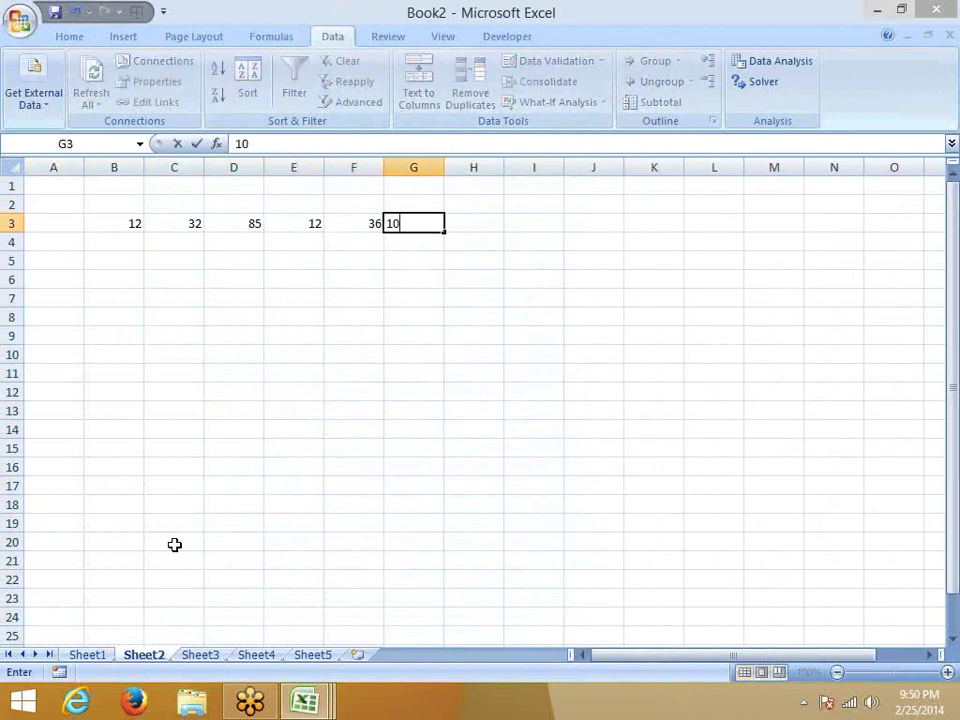
{"action": "key", "text": "Left"}
{"action": "key", "text": "Left"}
{"action": "key", "text": "Left"}
{"action": "key", "text": "Left"}
{"action": "key", "text": "Left"}
- Enter the Qty values 2, 36, 52, 1, 2, 10 across B4:G4
{"action": "key", "text": "Down"}
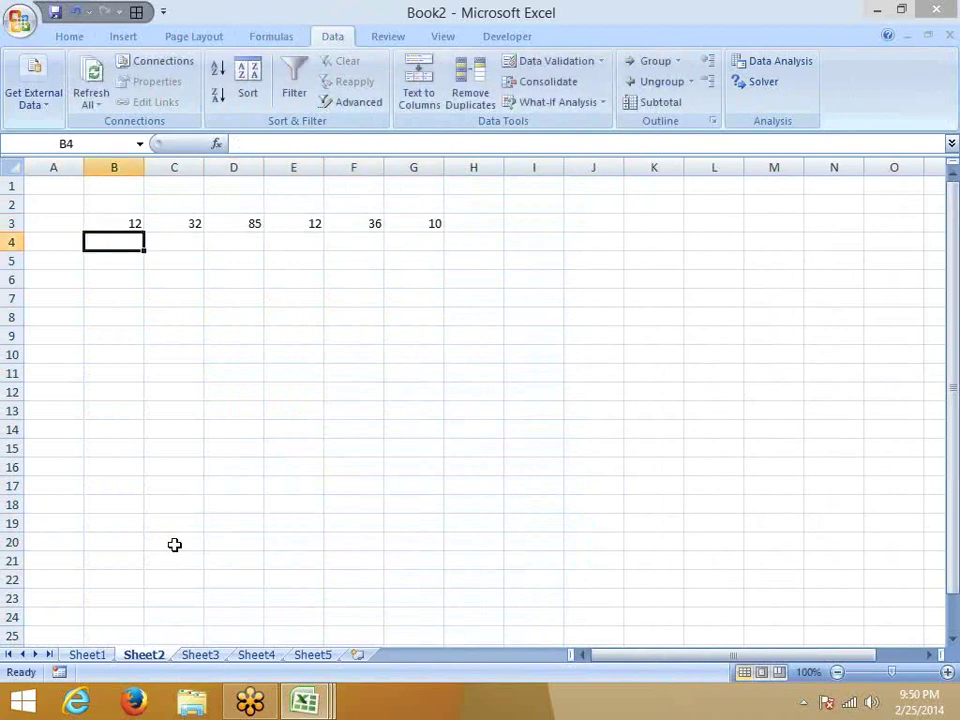
{"action": "type", "text": "="}
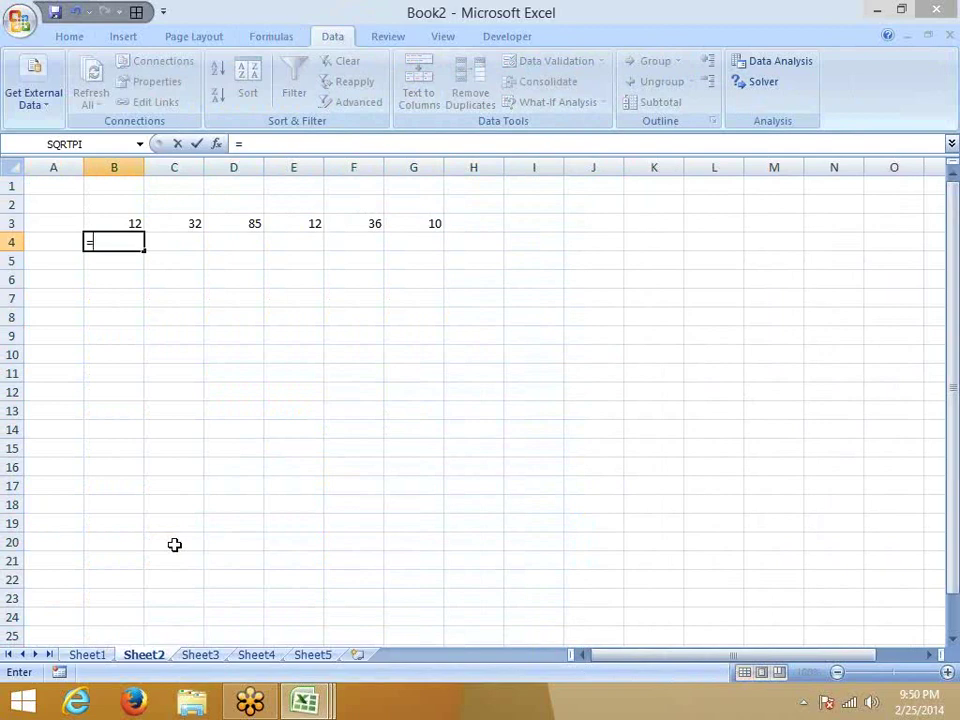
{"action": "key", "text": "BackSpace"}
{"action": "type", "text": "2"}
{"action": "key", "text": "Tab"}
{"action": "type", "text": "36"}
{"action": "key", "text": "Tab"}
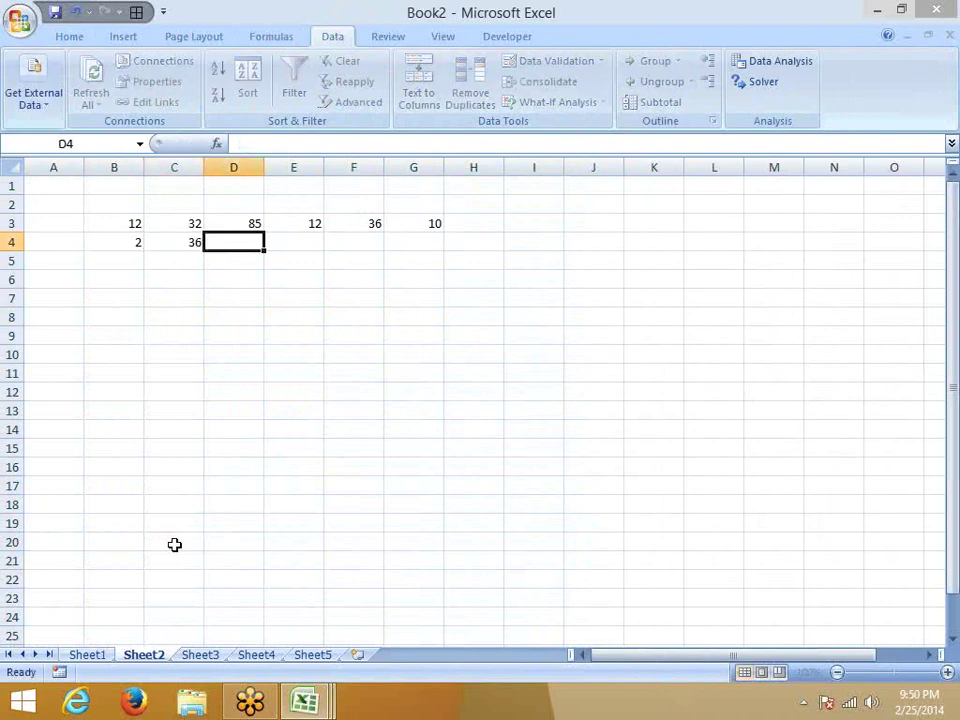
{"action": "type", "text": "52"}
{"action": "key", "text": "Tab"}
{"action": "type", "text": "1\t2"}
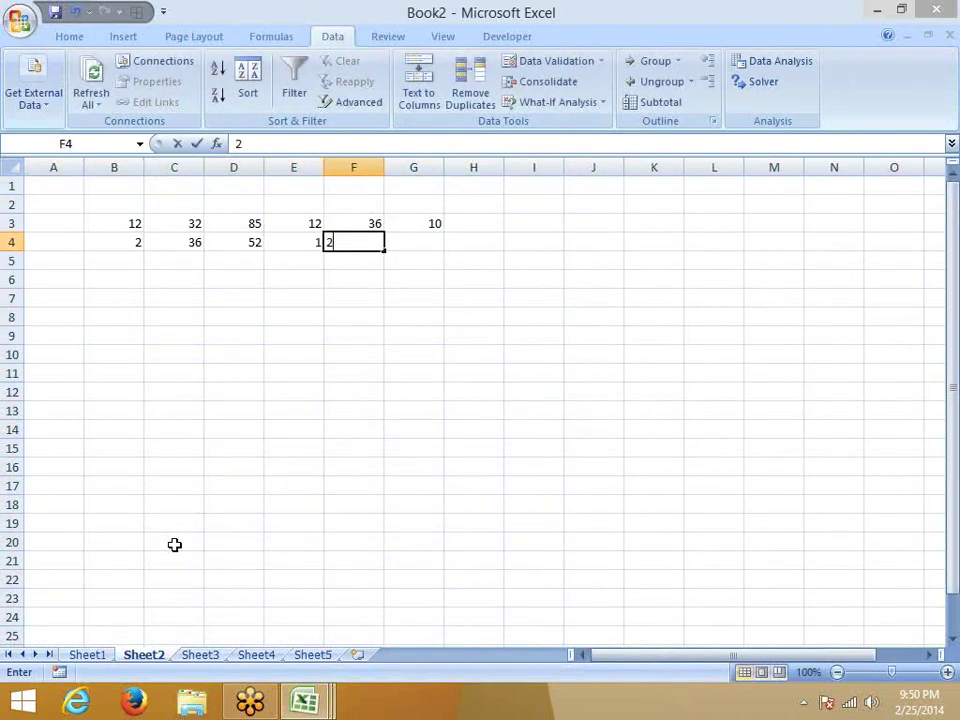
{"action": "key", "text": "Tab"}
{"action": "type", "text": "10"}
{"action": "key", "text": "Return"}
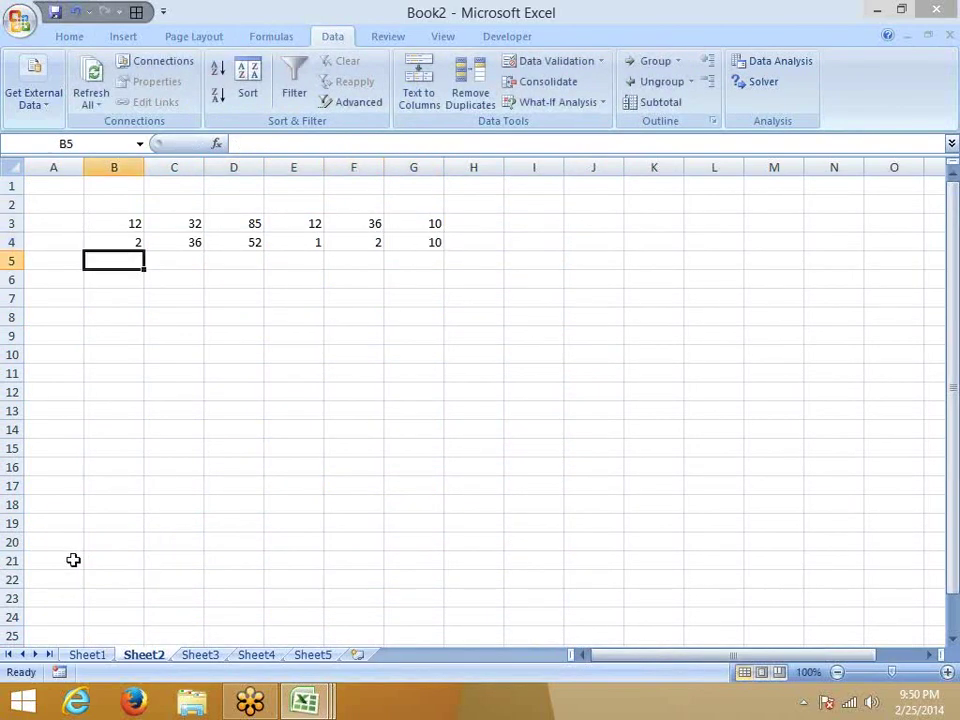
{"action": "left_click_drag", "start_coordinate": [135, 241], "coordinate": [424, 250]}
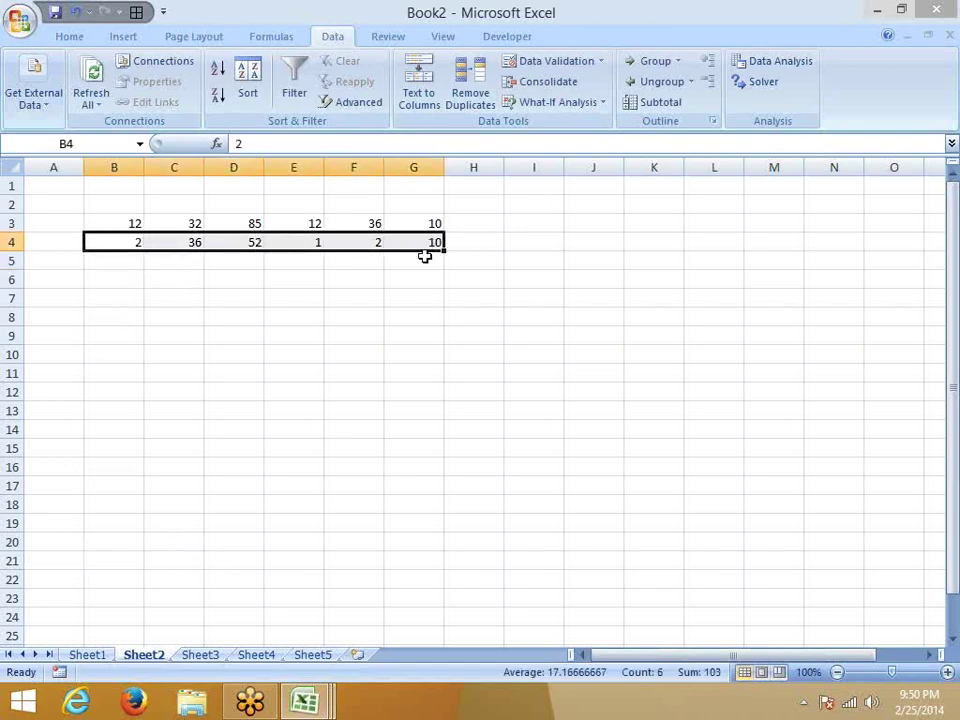
{"action": "left_click", "coordinate": [232, 333]}
{"action": "left_click", "coordinate": [136, 264]}
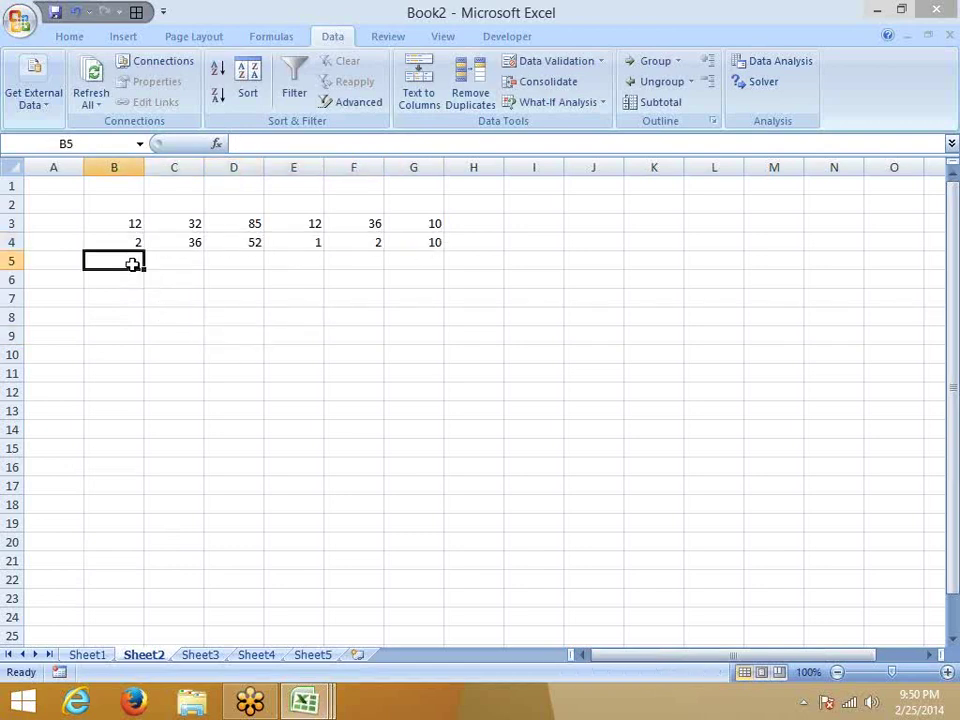
- Label rows 3 and 4 as 'MRP' and 'Qty' in A3:A4
{"action": "left_click", "coordinate": [69, 224]}
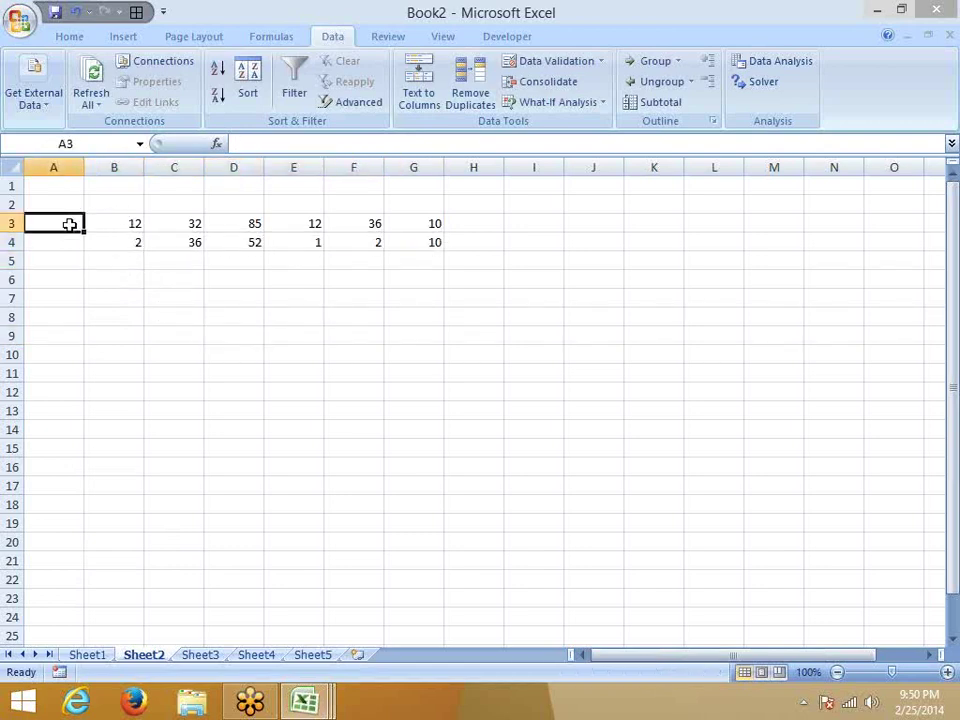
{"action": "type", "text": "MR"}
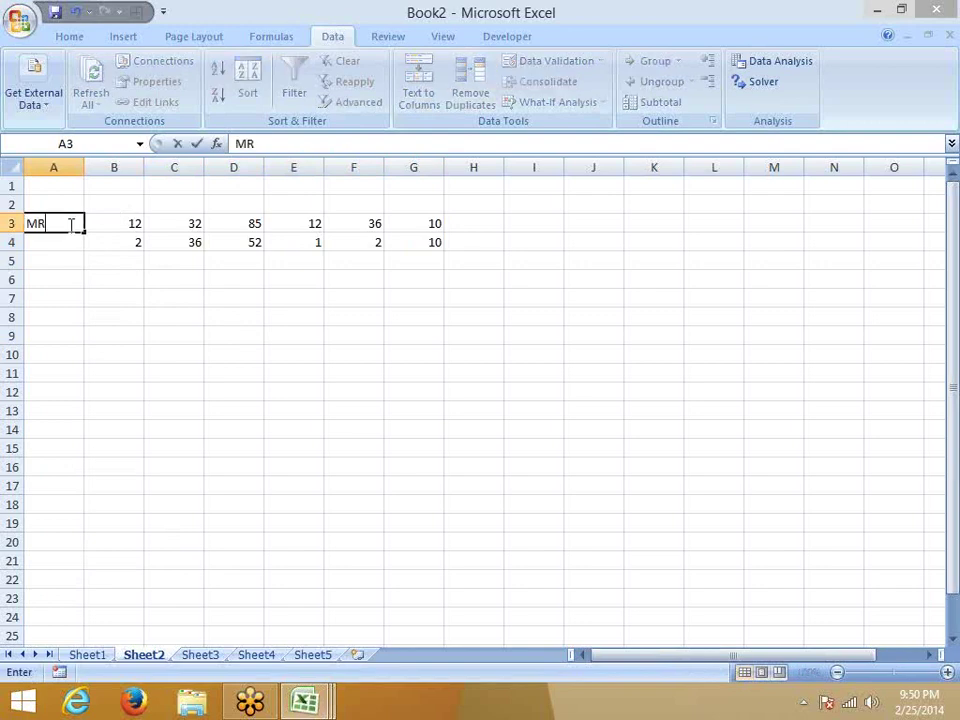
{"action": "type", "text": "P"}
{"action": "key", "text": "Return"}
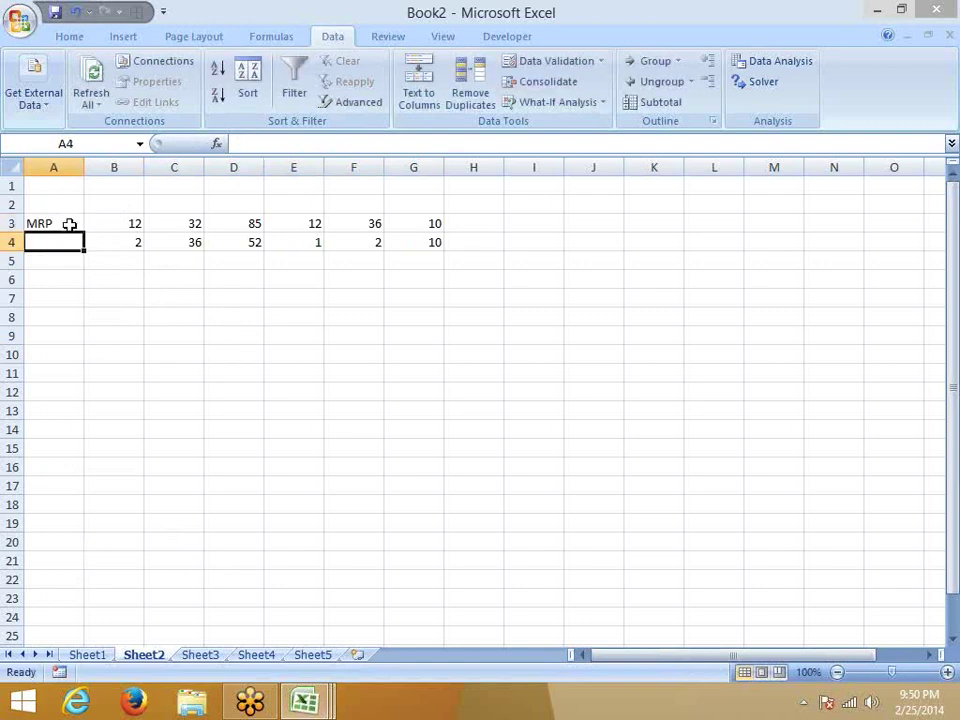
{"action": "type", "text": "Qty"}
{"action": "key", "text": "Return"}
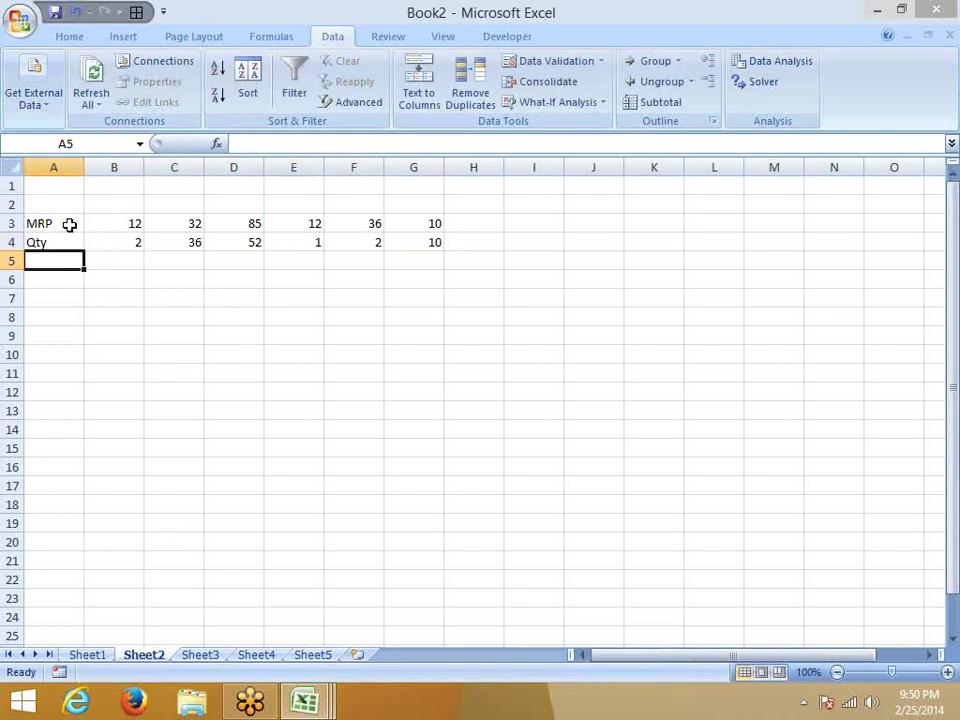
- Check each MRP–Qty column pair, then settle on cell B6 for the result
{"action": "key", "text": "Down"}
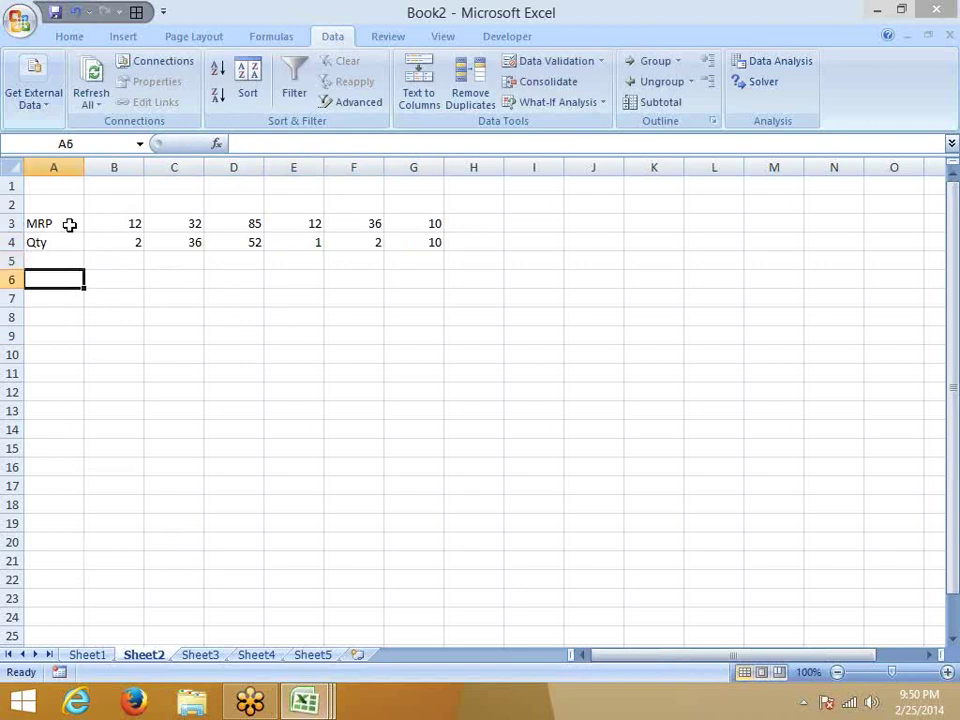
{"action": "key", "text": "Down"}
{"action": "key", "text": "Right"}
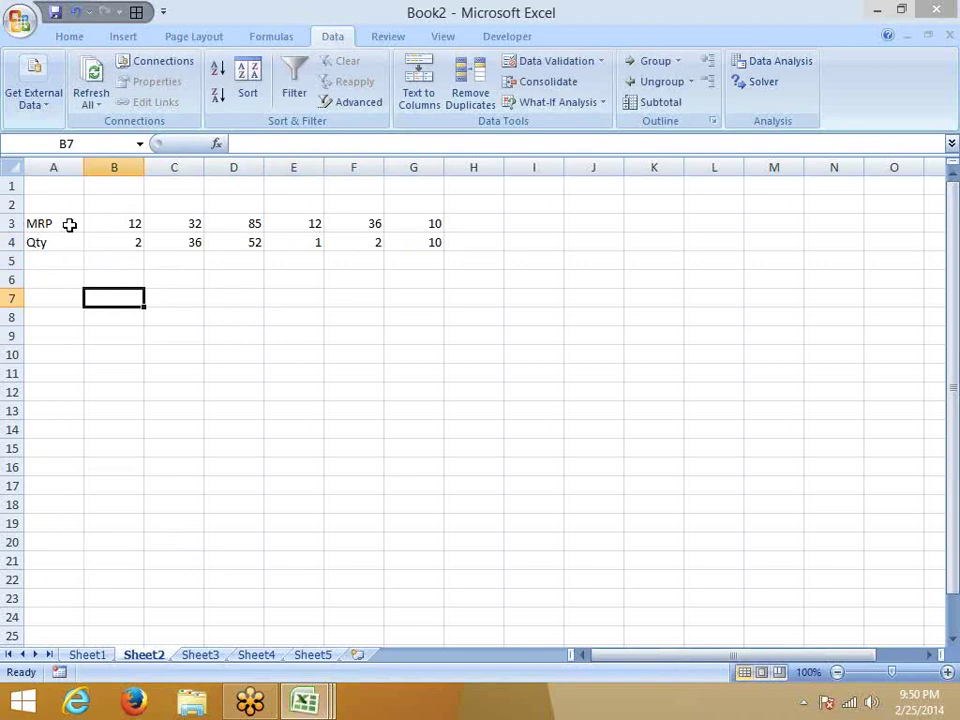
{"action": "key", "text": "Up"}
{"action": "key", "text": "Up"}
{"action": "key", "text": "Up"}
{"action": "key", "text": "shift+Up"}
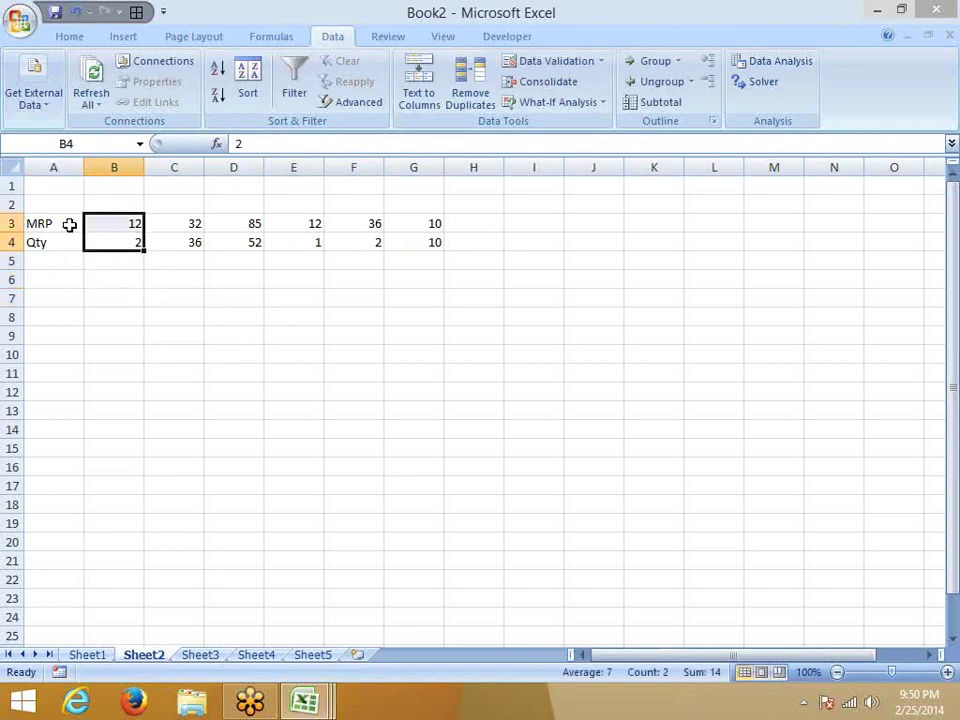
{"action": "key", "text": "Right"}
{"action": "key", "text": "shift+Up"}
{"action": "key", "text": "Right"}
{"action": "key", "text": "shift+Up"}
{"action": "key", "text": "Right"}
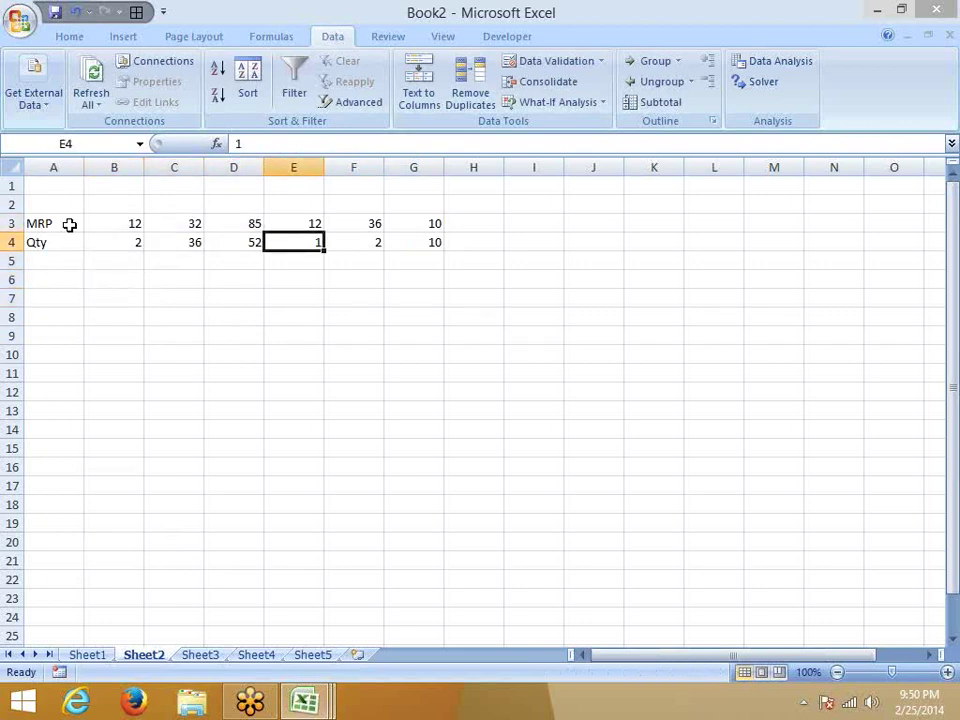
{"action": "key", "text": "shift+Up"}
{"action": "key", "text": "Right"}
{"action": "key", "text": "Right"}
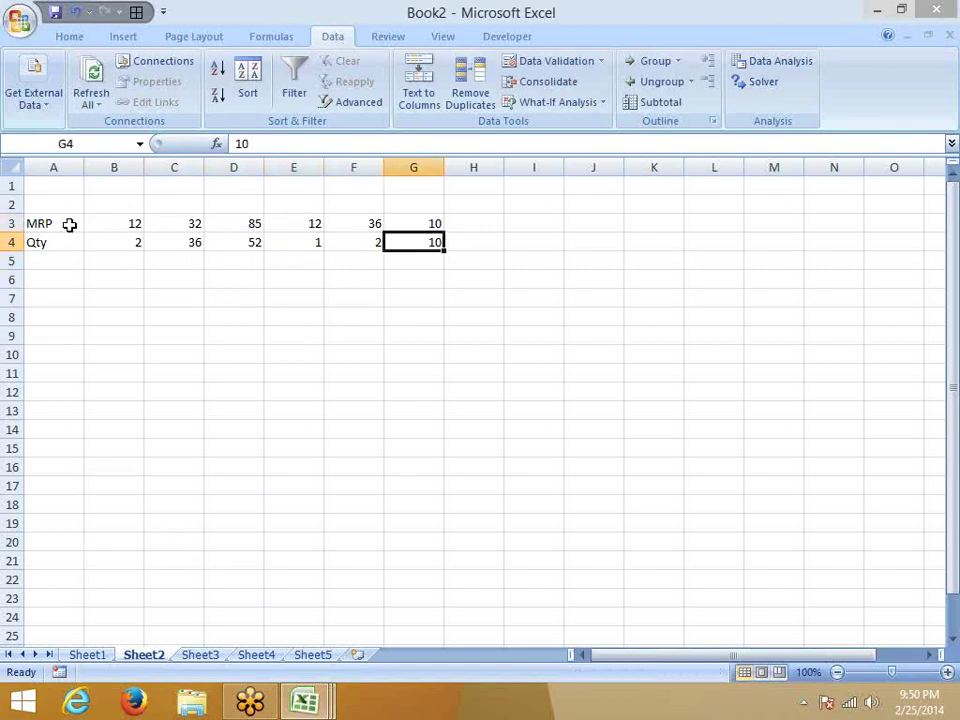
{"action": "key", "text": "shift+Up"}
{"action": "key", "text": "Down"}
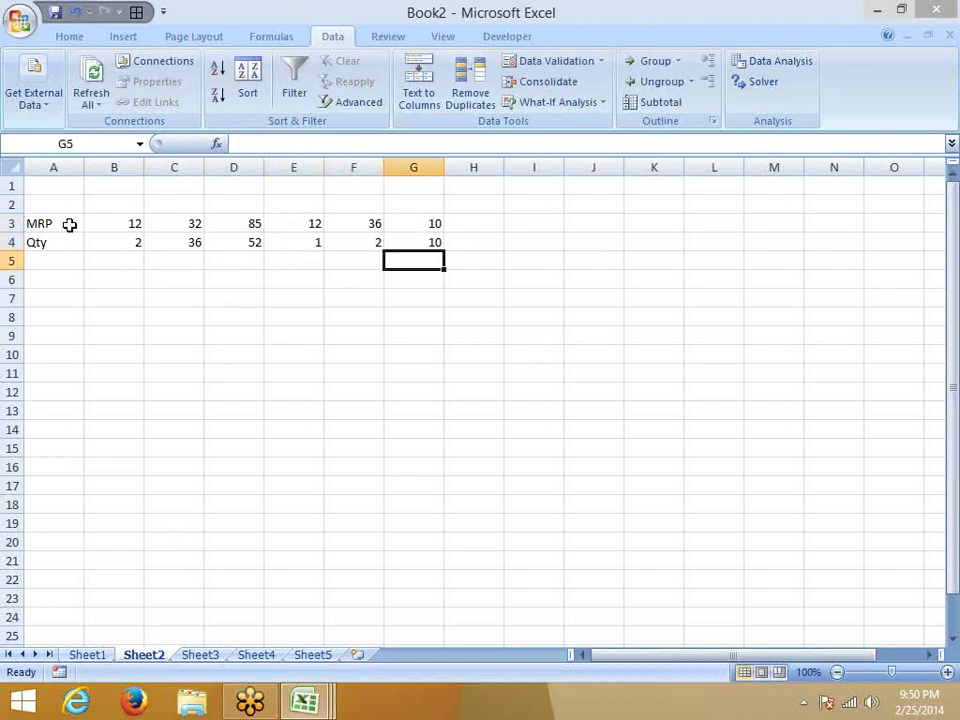
{"action": "key", "text": "Left"}
{"action": "key", "text": "Home"}
{"action": "key", "text": "Right"}
{"action": "key", "text": "Down"}
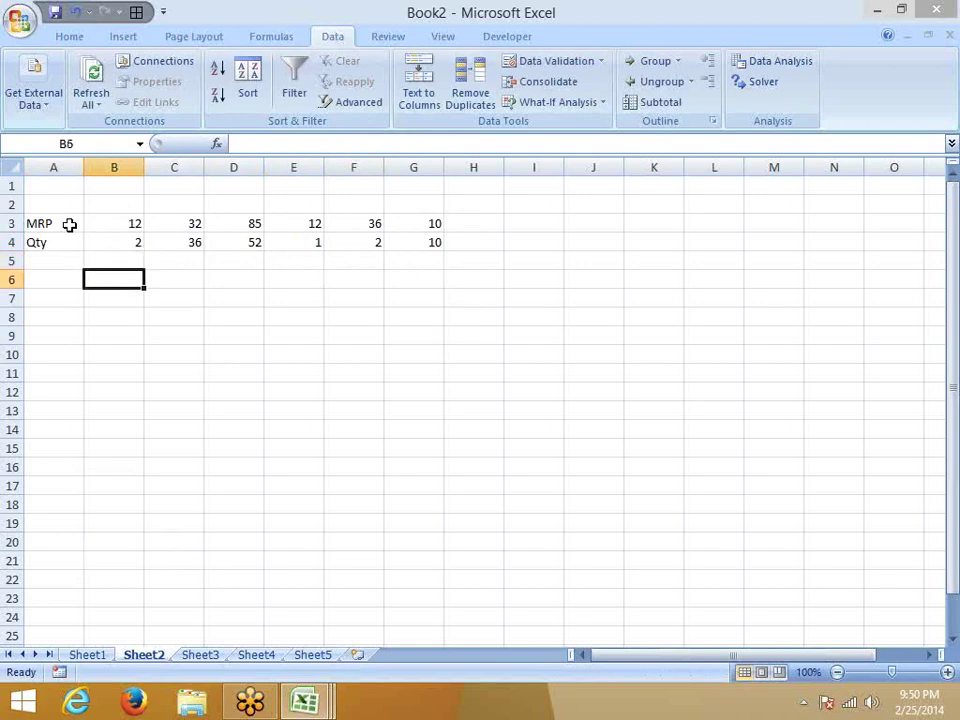
- Enter =SUMPRODUCT(B3:G3,B4:G4) in B6, giving 5780, then return to Sheet1
{"action": "type", "text": "=sum"}
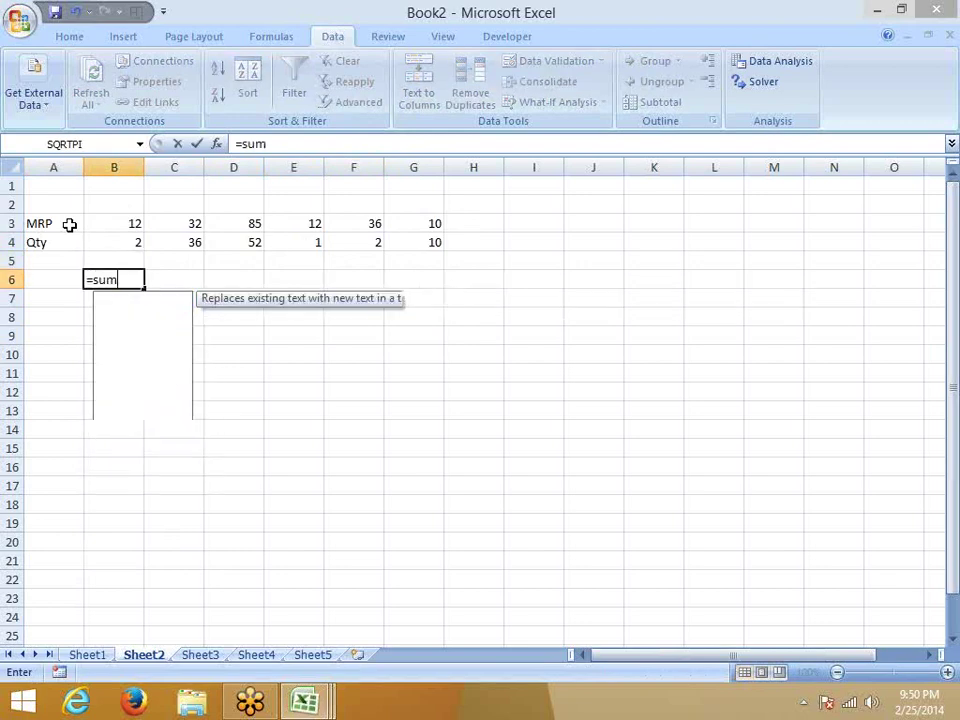
{"action": "key", "text": "Down"}
{"action": "key", "text": "Down"}
{"action": "key", "text": "Down"}
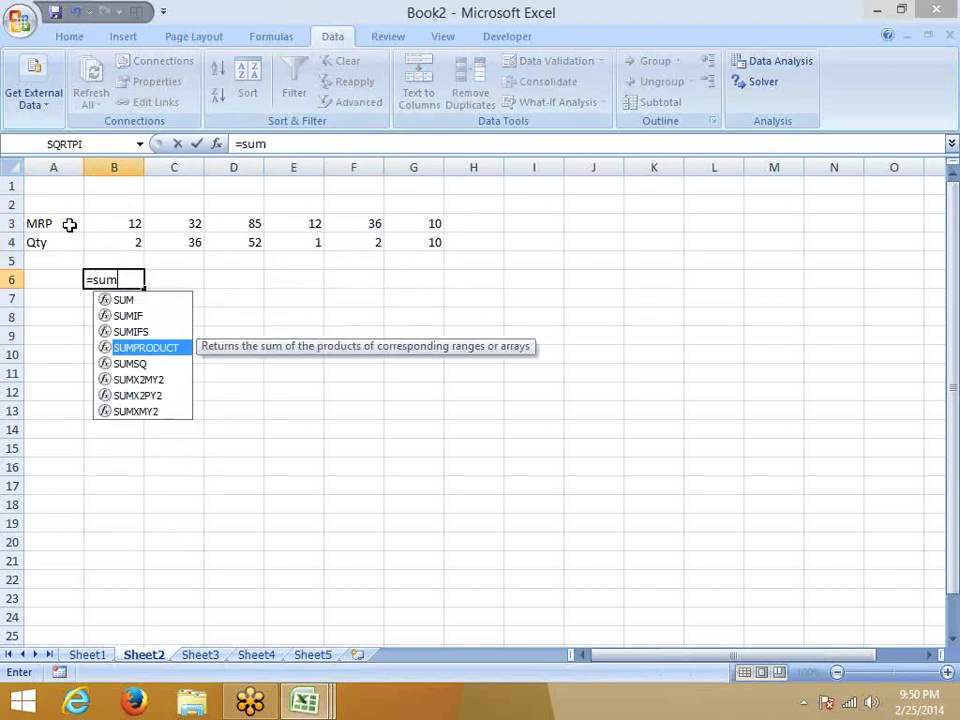
{"action": "key", "text": "Tab"}
{"action": "key", "text": "Up"}
{"action": "key", "text": "Up"}
{"action": "key", "text": "Up"}
{"action": "key", "text": "shift+Right"}
{"action": "key", "text": "shift+Right"}
{"action": "key", "text": "shift+Right"}
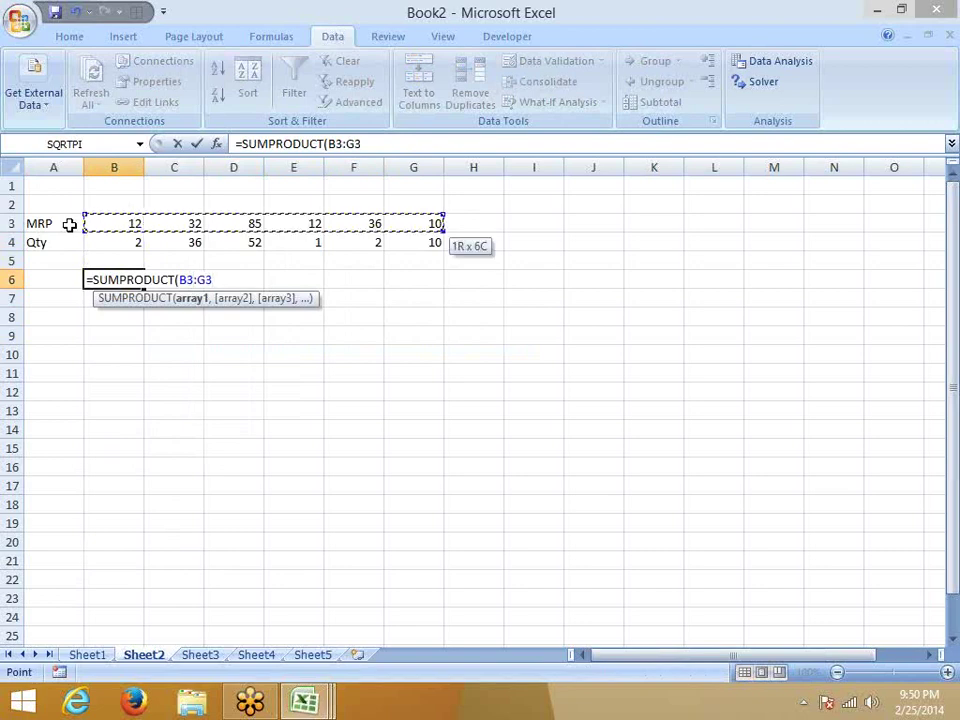
{"action": "type", "text": ","}
{"action": "key", "text": "Up"}
{"action": "key", "text": "Up"}
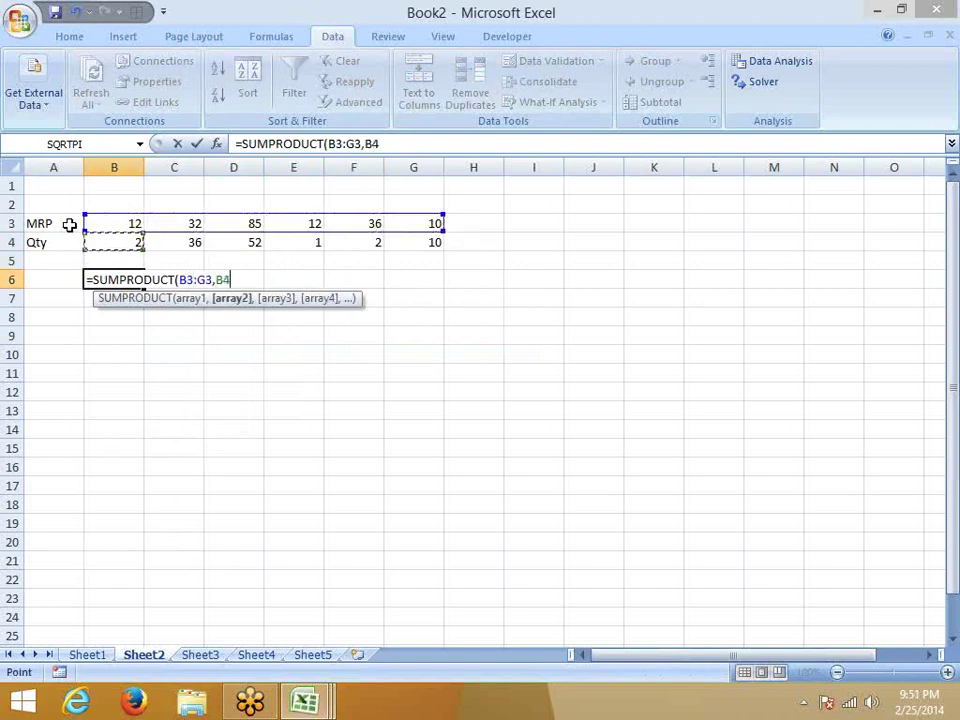
{"action": "key", "text": "shift+Right"}
{"action": "key", "text": "shift+Right"}
{"action": "key", "text": "shift+Right"}
{"action": "key", "text": "Return"}
{"action": "key", "text": "Up"}
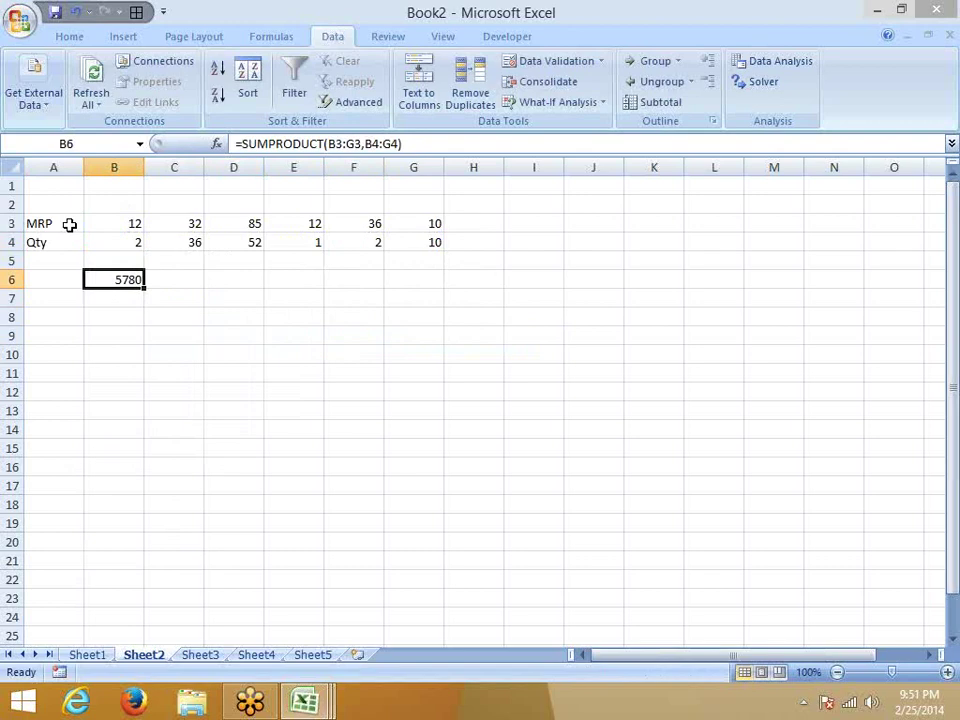
{"action": "left_click", "coordinate": [90, 656]}
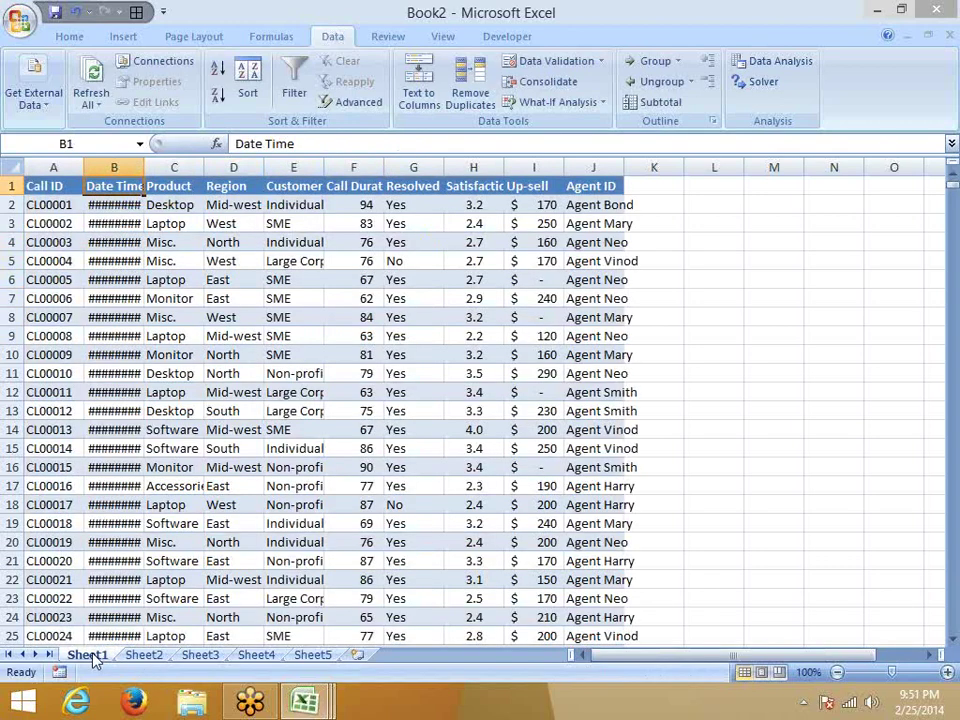
- Autofit column J to the agent names, keeping column B at its original width
{"action": "double_click", "coordinate": [143, 167]}
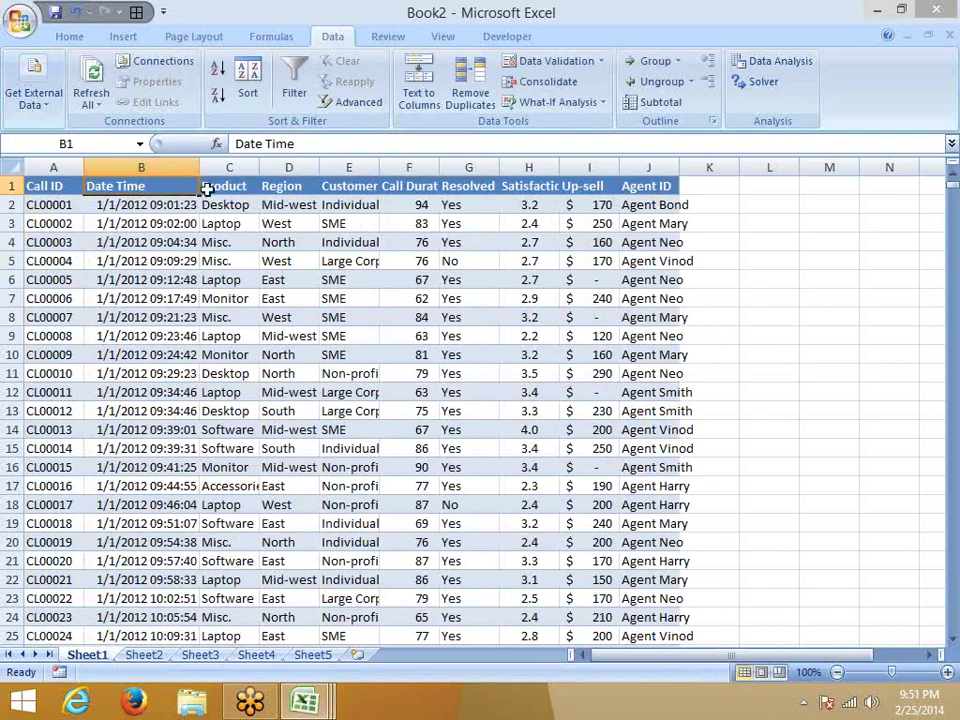
{"action": "left_click_drag", "start_coordinate": [198, 167], "coordinate": [148, 167]}
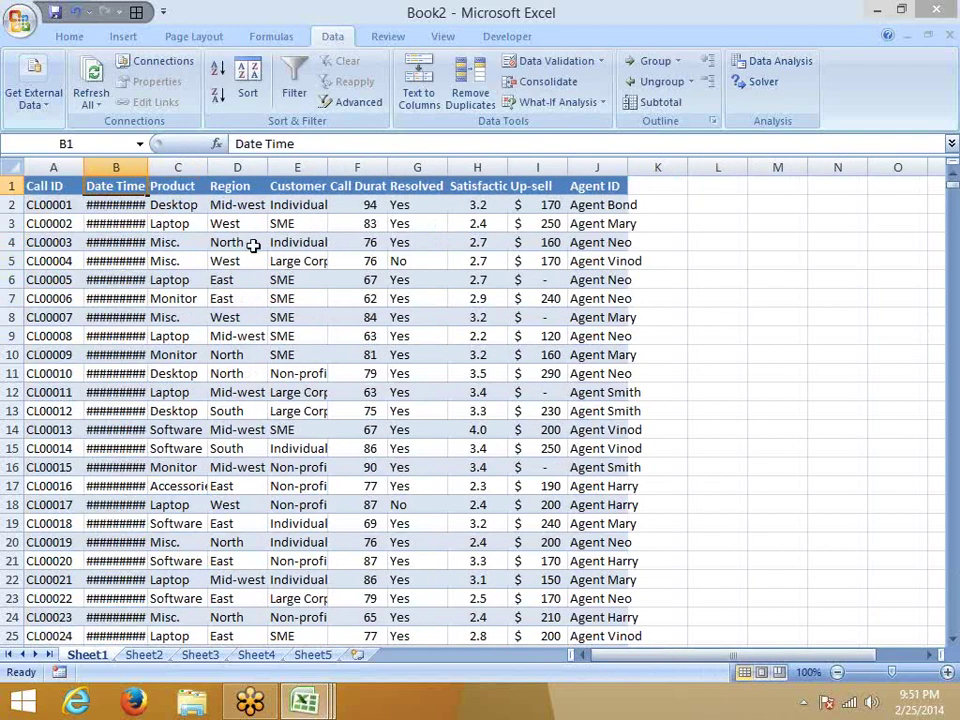
{"action": "left_click", "coordinate": [300, 298]}
{"action": "left_click", "coordinate": [737, 241]}
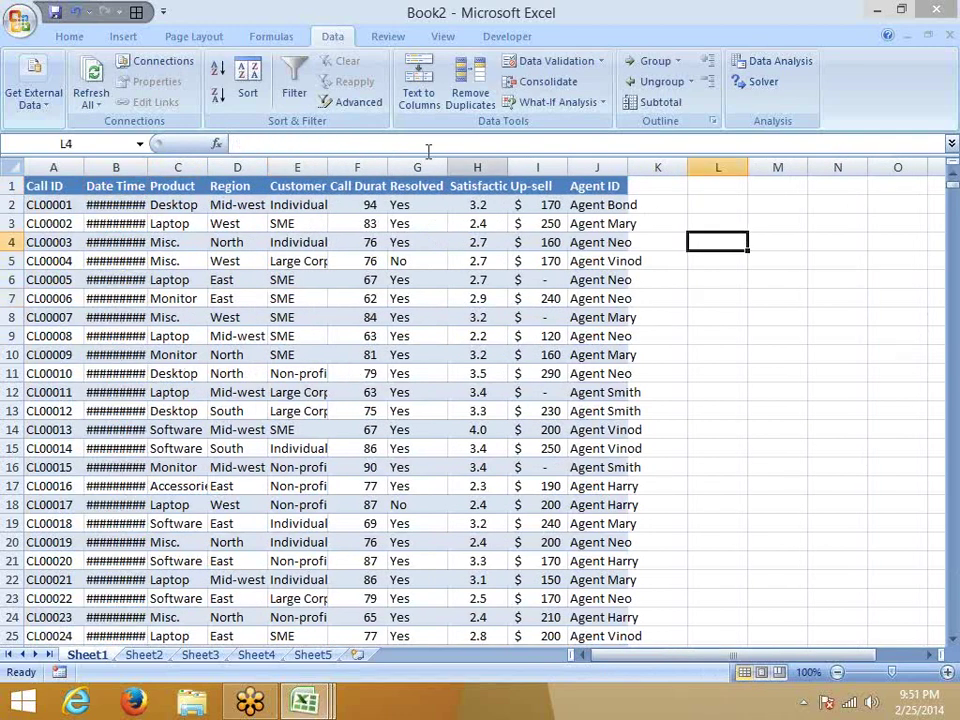
{"action": "left_click", "coordinate": [121, 38]}
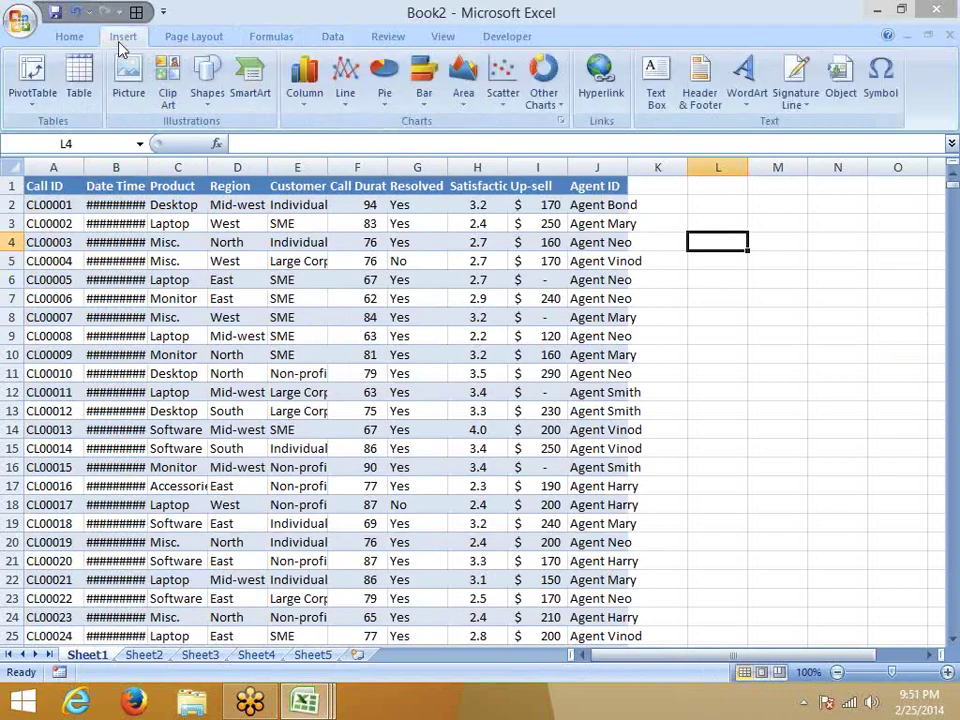
{"action": "double_click", "coordinate": [627, 167]}
{"action": "left_click", "coordinate": [374, 280]}
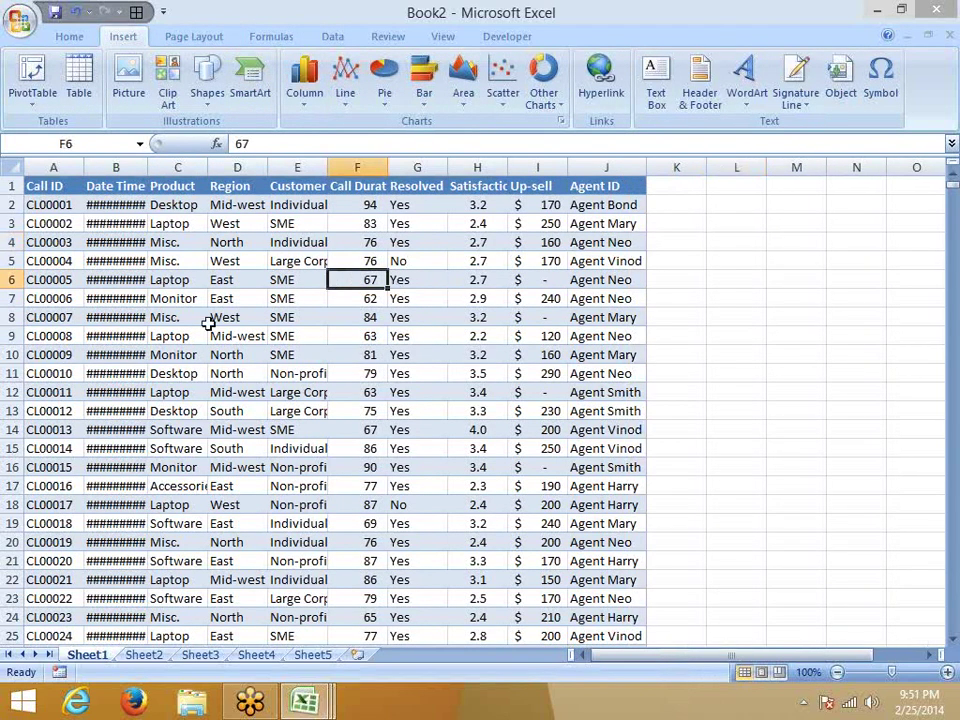
- Copy the 'Desktop' product value from C2 into L3
{"action": "left_click", "coordinate": [194, 204]}
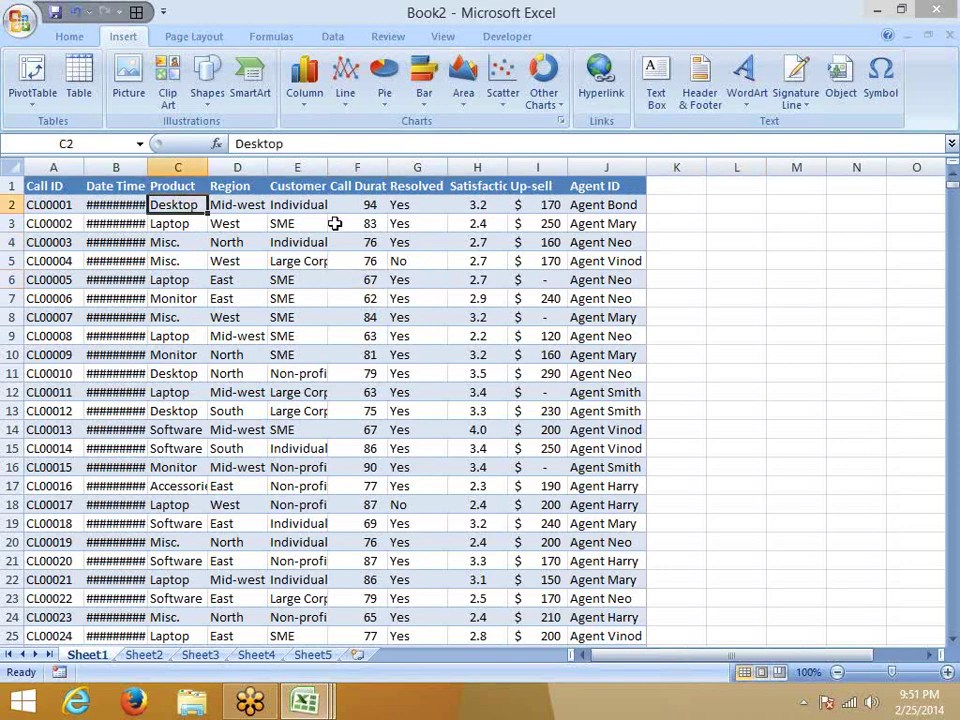
{"action": "key", "text": "ctrl+c"}
{"action": "left_click", "coordinate": [700, 240]}
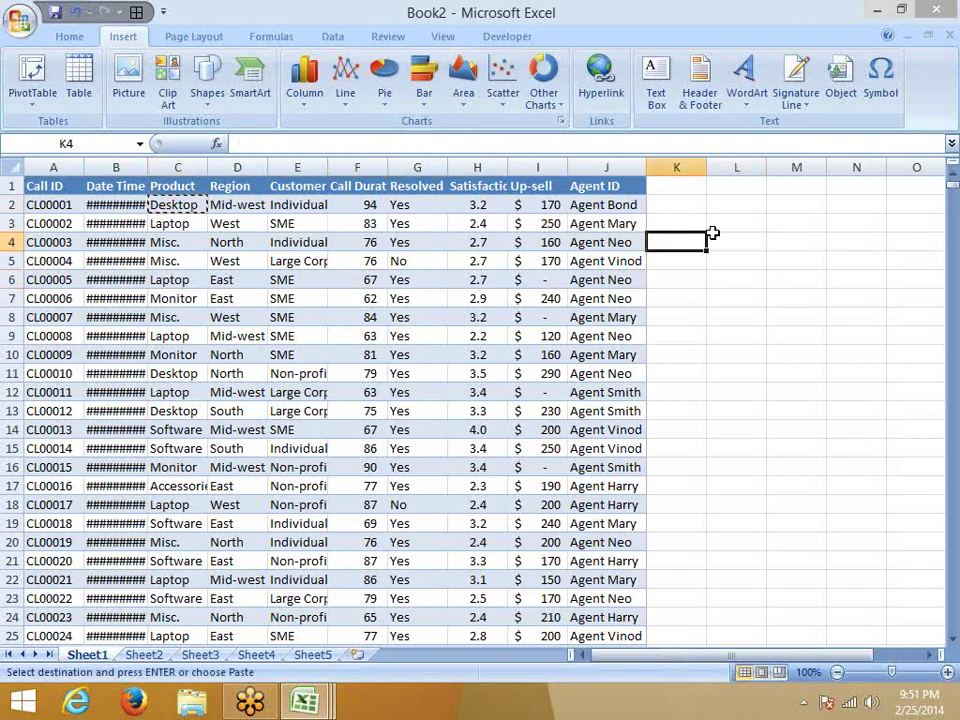
{"action": "left_click", "coordinate": [736, 223]}
{"action": "key", "text": "ctrl+v"}
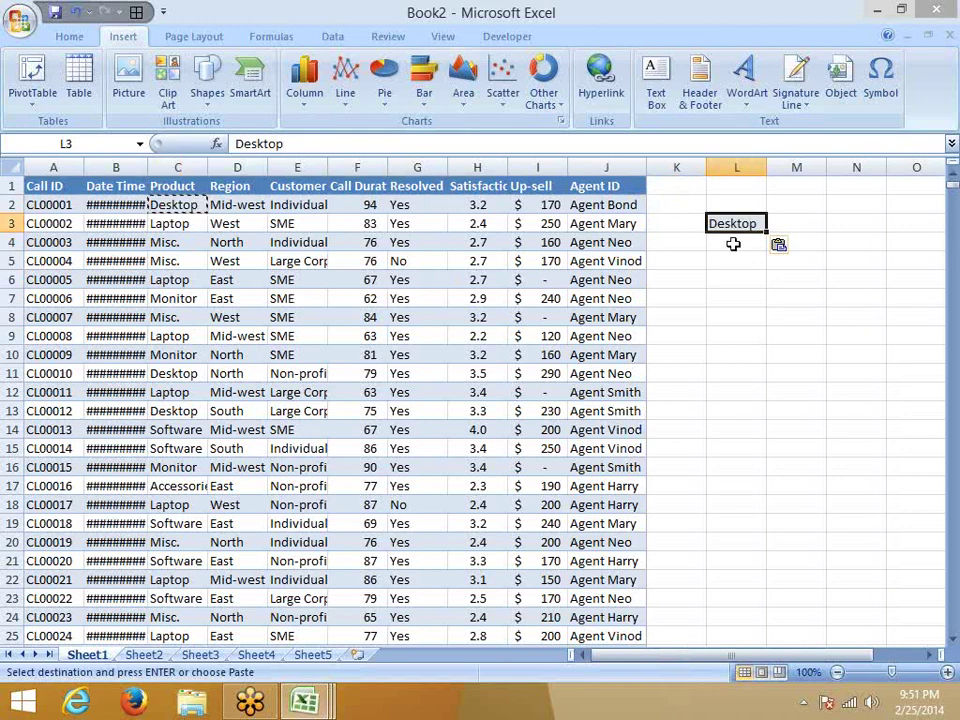
{"action": "key", "text": "Escape"}
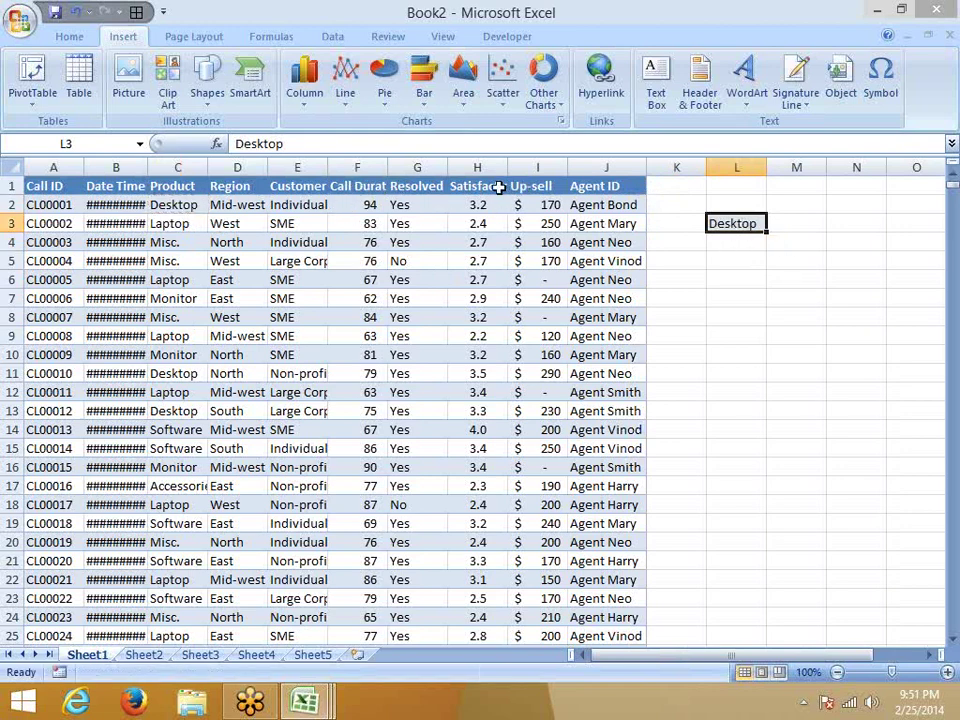
- Copy the 'Up-sell' header from I1 into M2 and select M3
{"action": "left_click", "coordinate": [540, 186]}
{"action": "key", "text": "ctrl+c"}
{"action": "left_click", "coordinate": [781, 207]}
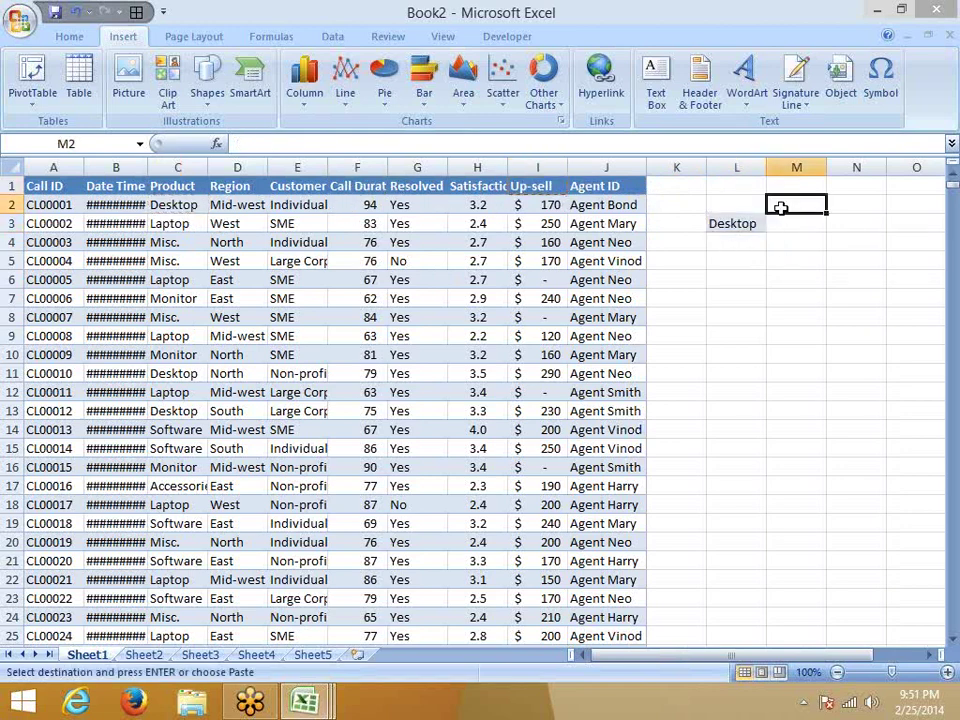
{"action": "key", "text": "ctrl+v"}
{"action": "left_click", "coordinate": [797, 299]}
{"action": "key", "text": "Escape"}
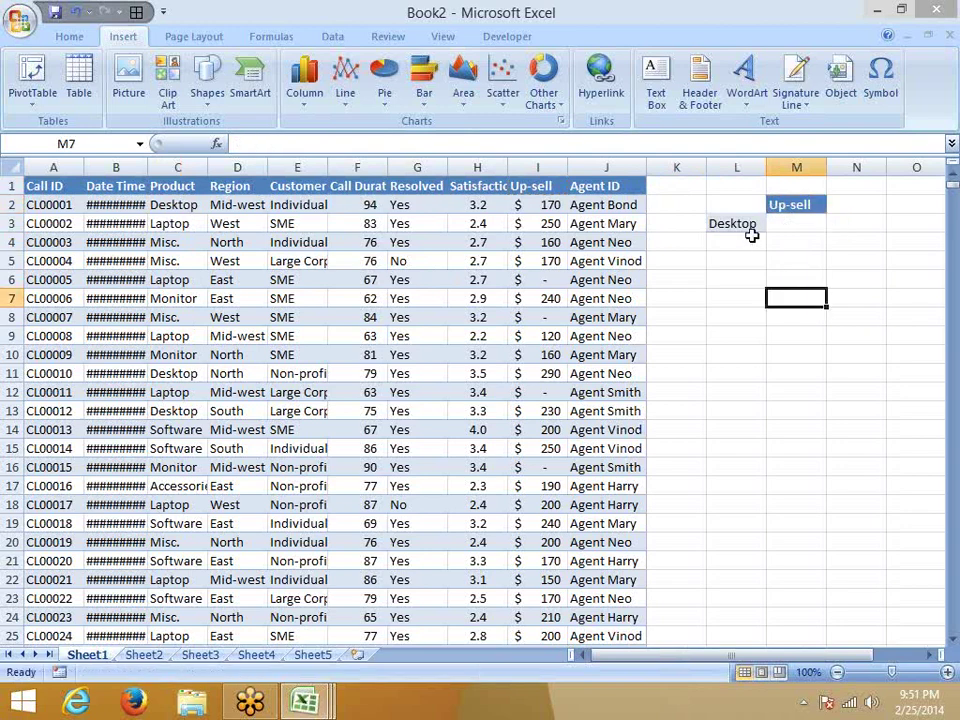
{"action": "left_click", "coordinate": [752, 232]}
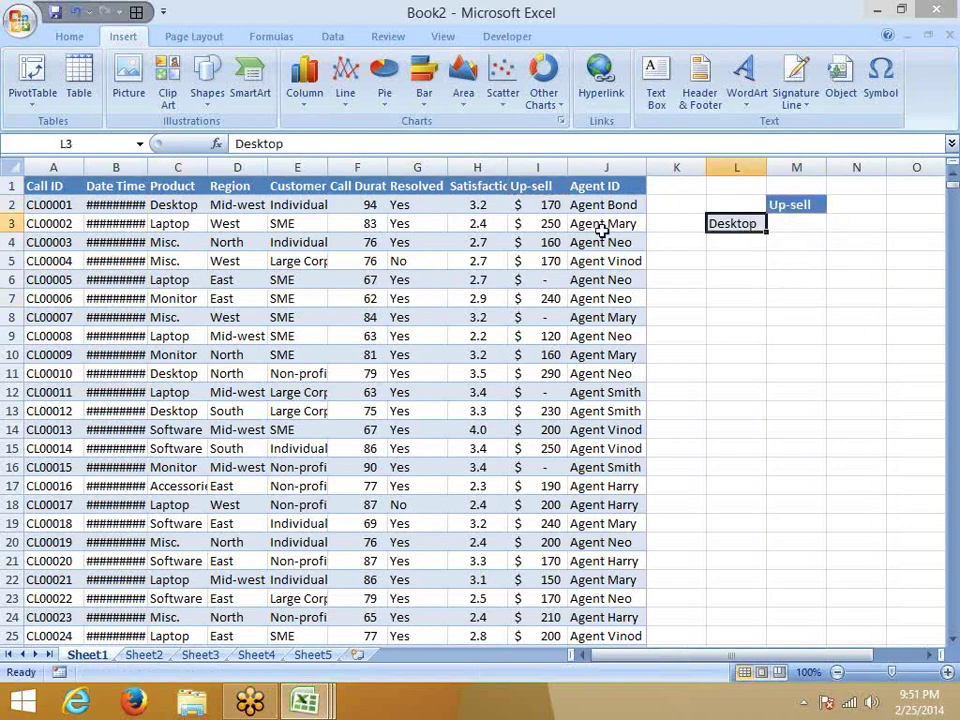
{"action": "left_click", "coordinate": [175, 224]}
{"action": "left_click", "coordinate": [185, 207]}
{"action": "left_click", "coordinate": [790, 223]}
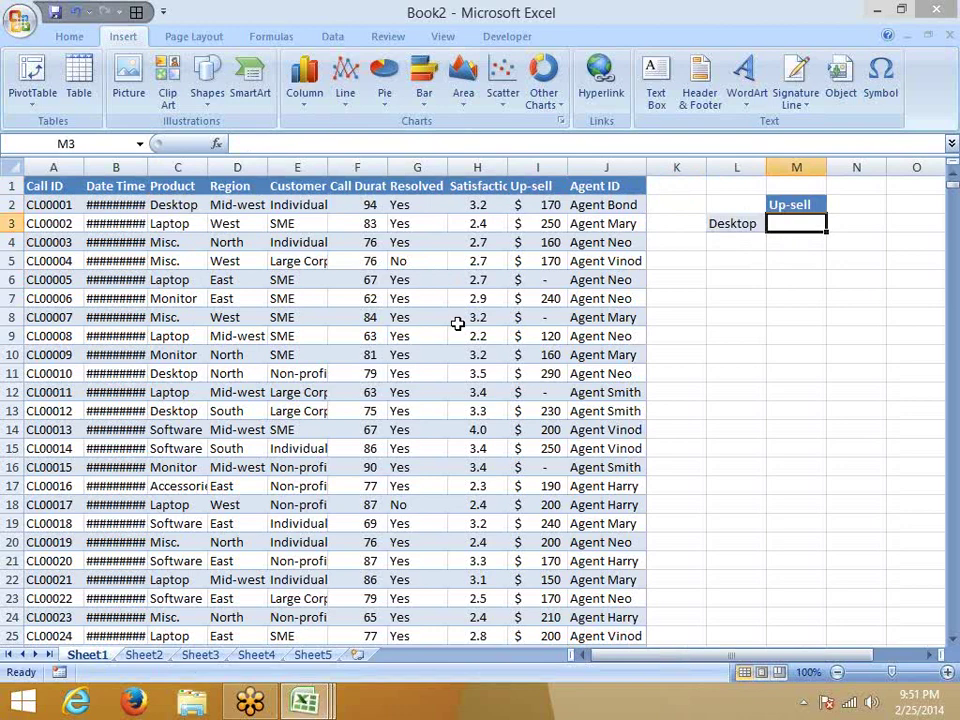
- Enter =SUMIF(C:C,L3,I:I) in M3 to total Desktop up-sell, giving 297870
{"action": "type", "text": "=sum"}
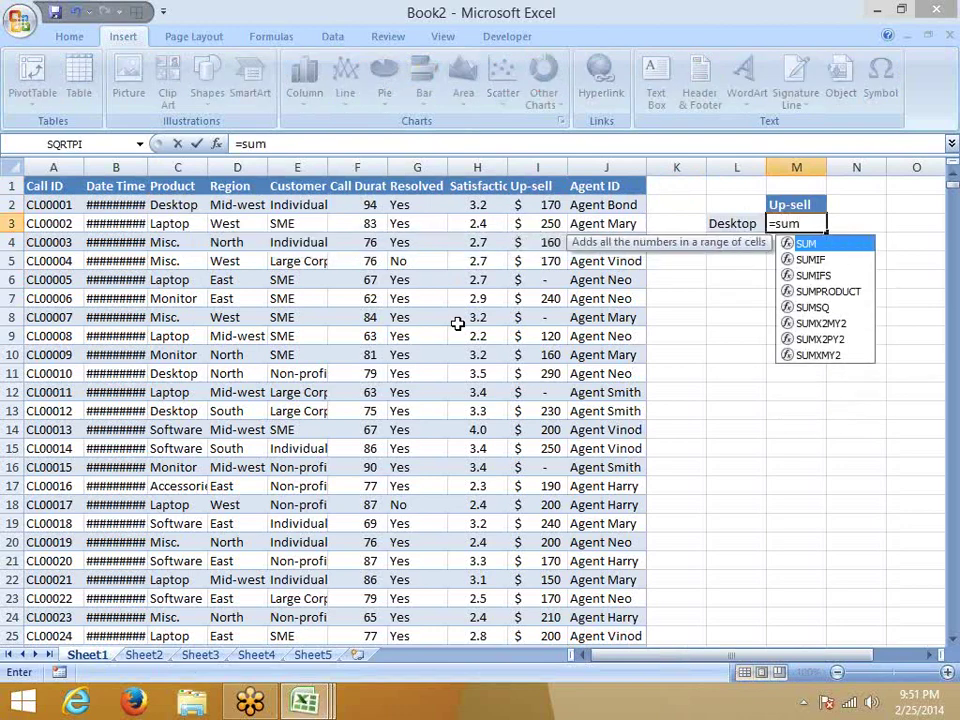
{"action": "key", "text": "Down"}
{"action": "key", "text": "Tab"}
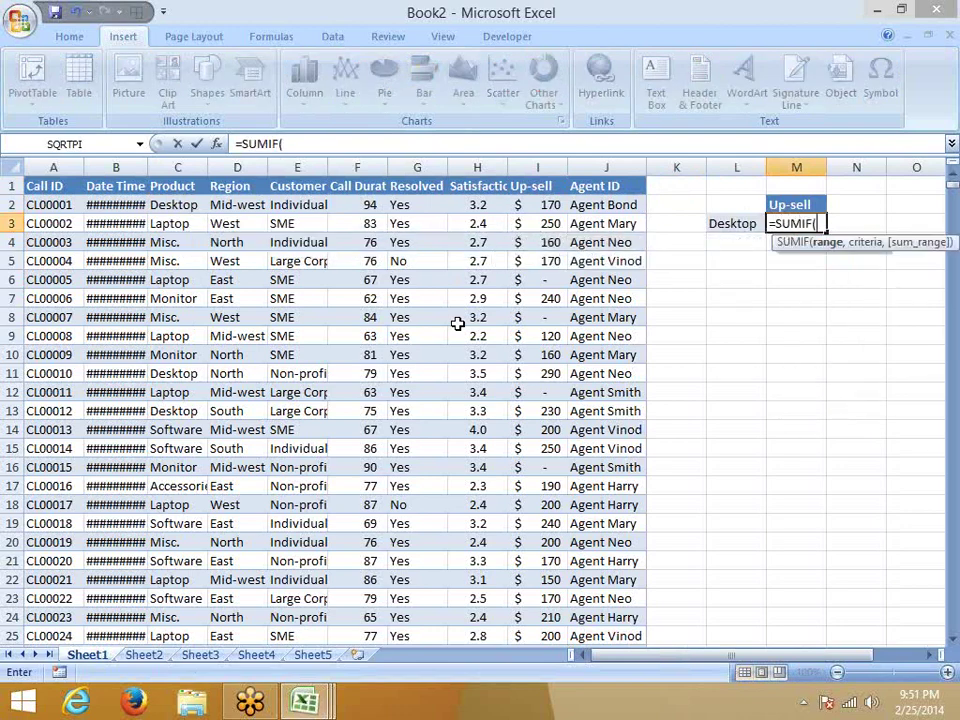
{"action": "left_click", "coordinate": [718, 224]}
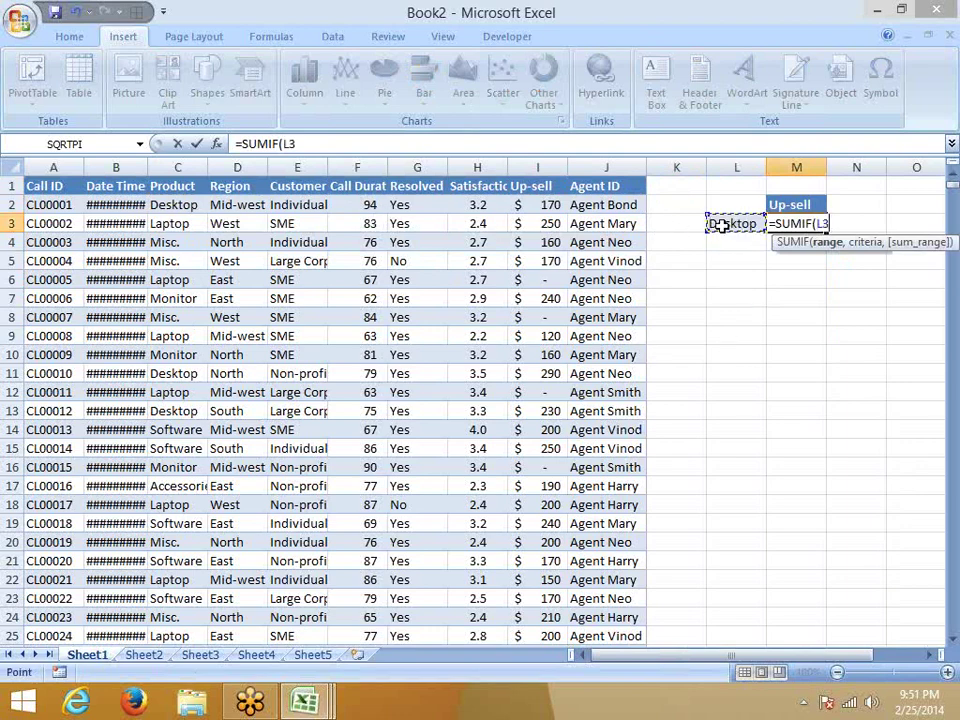
{"action": "type", "text": ","}
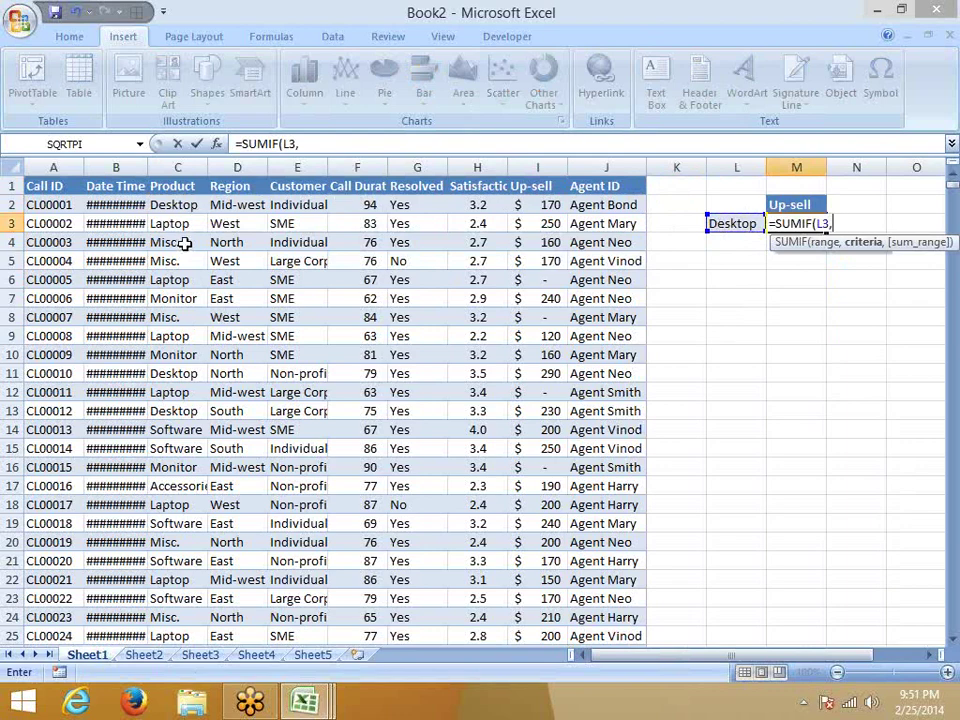
{"action": "key", "text": "BackSpace"}
{"action": "key", "text": "BackSpace"}
{"action": "key", "text": "BackSpace"}
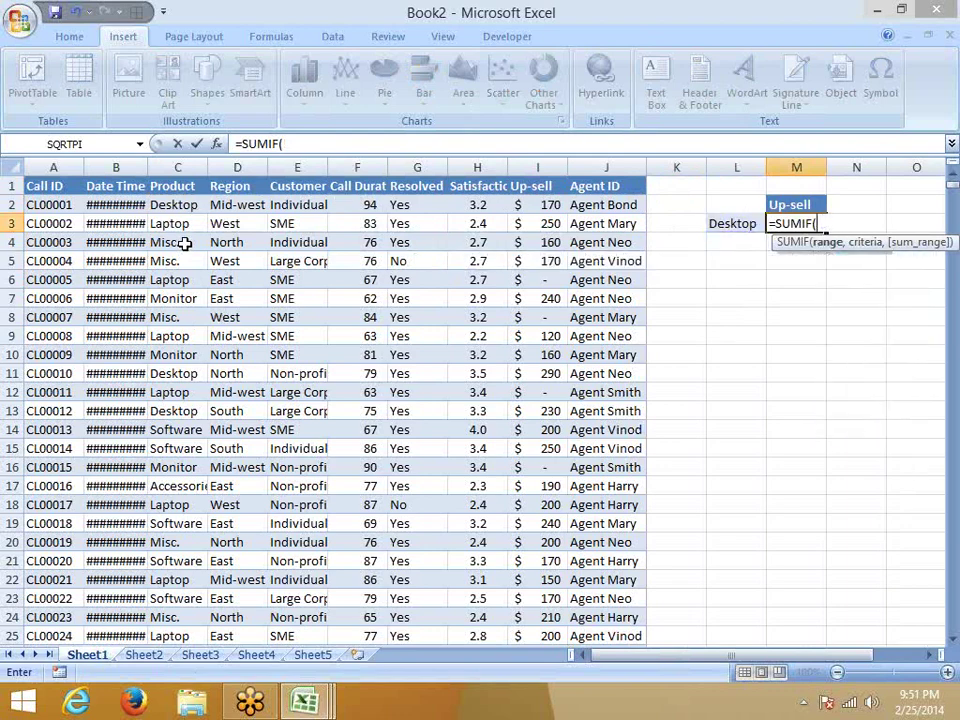
{"action": "key", "text": "BackSpace"}
{"action": "type", "text": "("}
{"action": "left_click", "coordinate": [177, 166]}
{"action": "type", "text": ","}
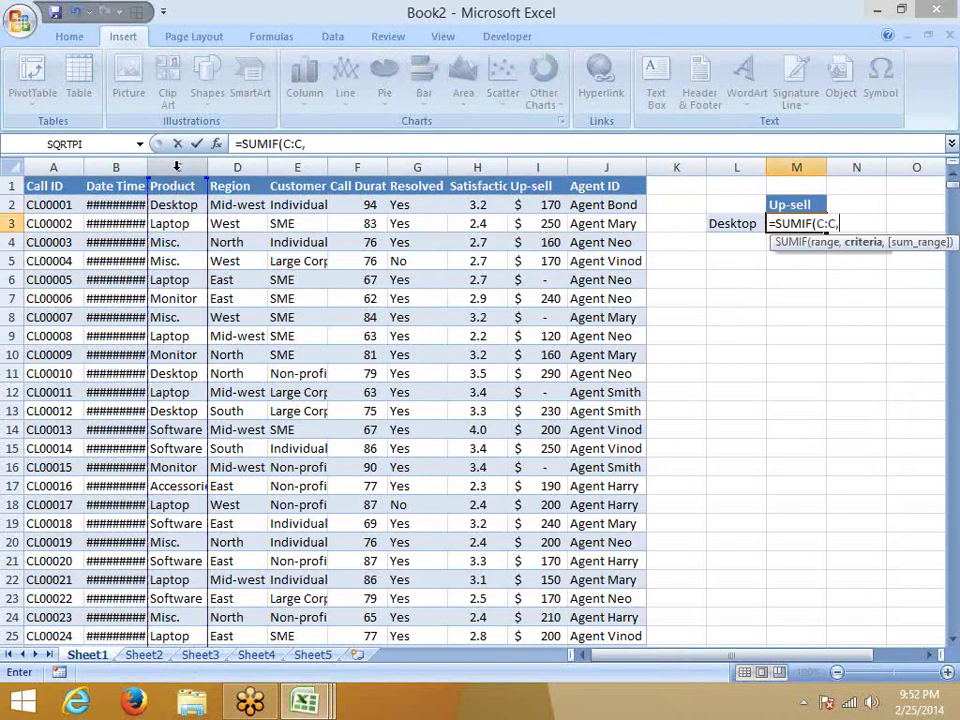
{"action": "left_click", "coordinate": [716, 223]}
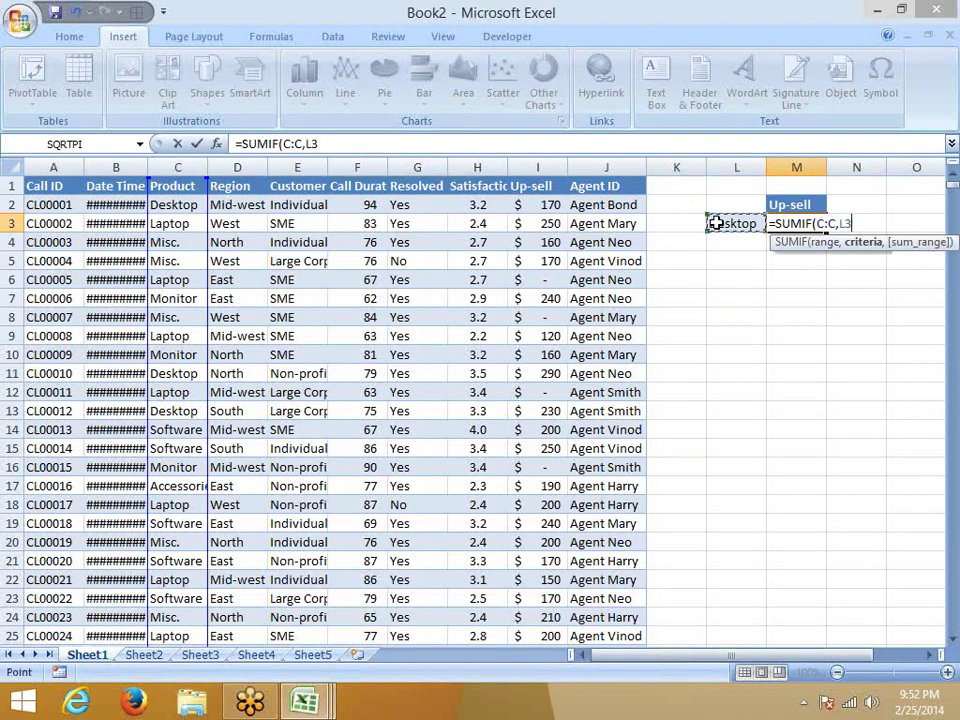
{"action": "type", "text": ","}
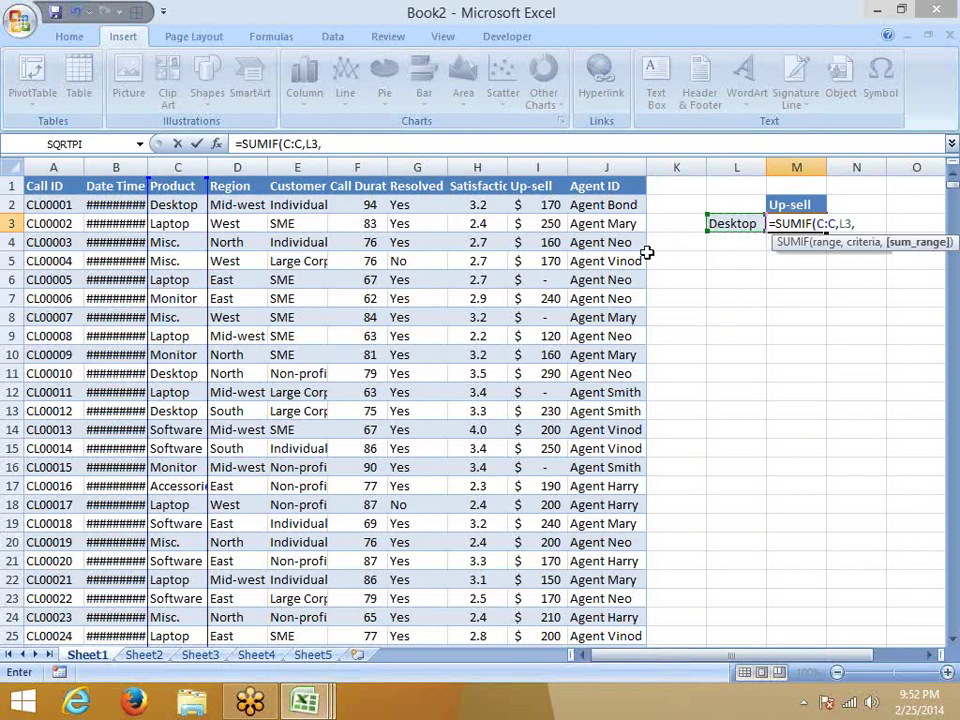
{"action": "left_click", "coordinate": [553, 167]}
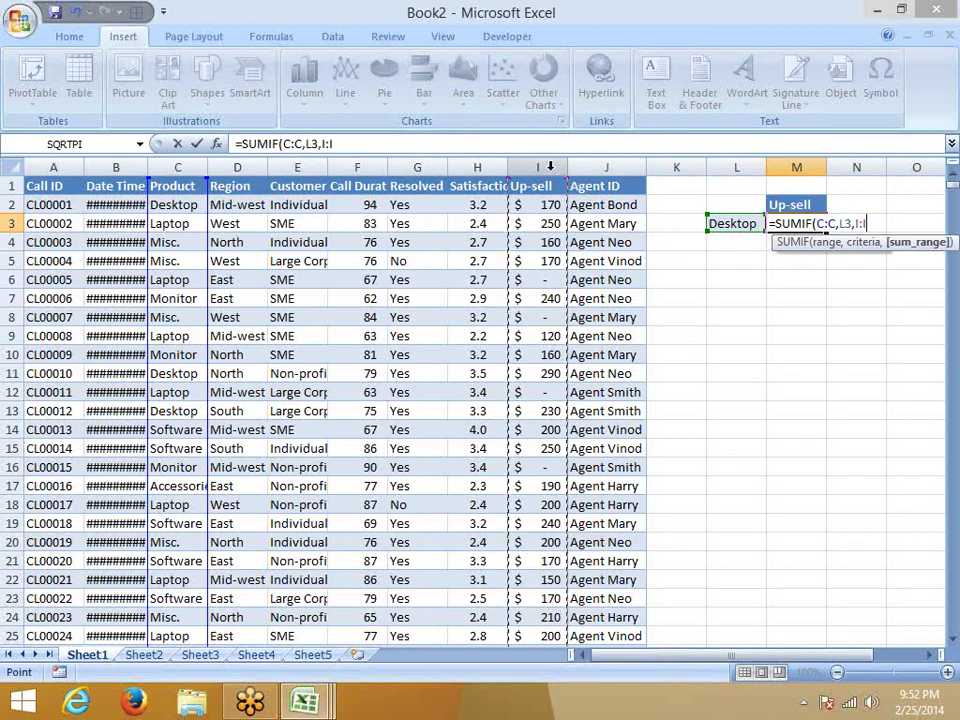
{"action": "key", "text": "Return"}
{"action": "key", "text": "Up"}
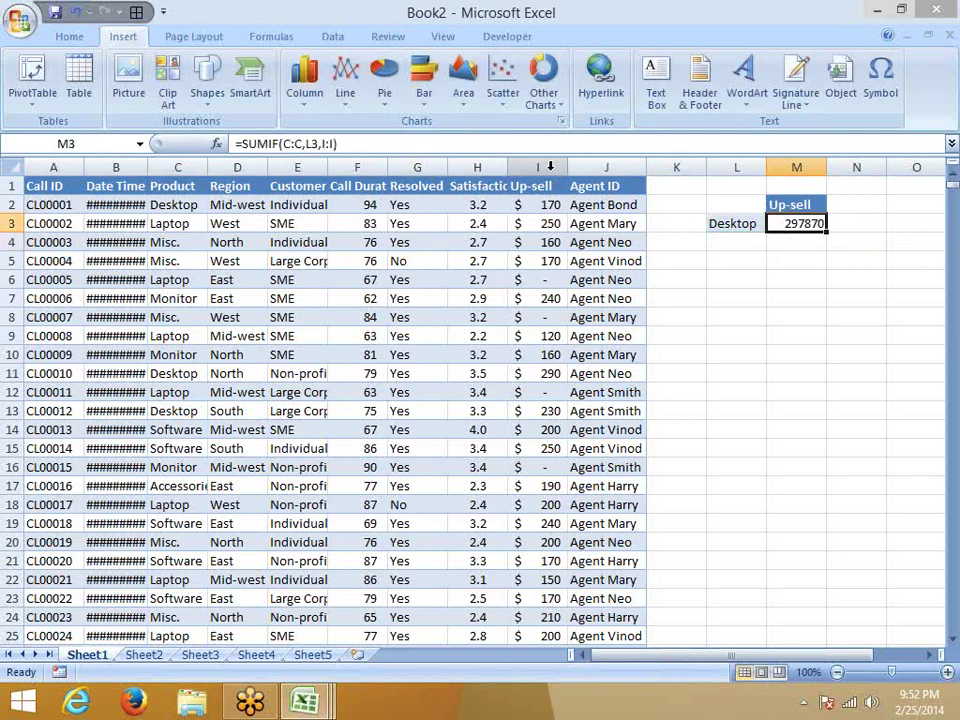